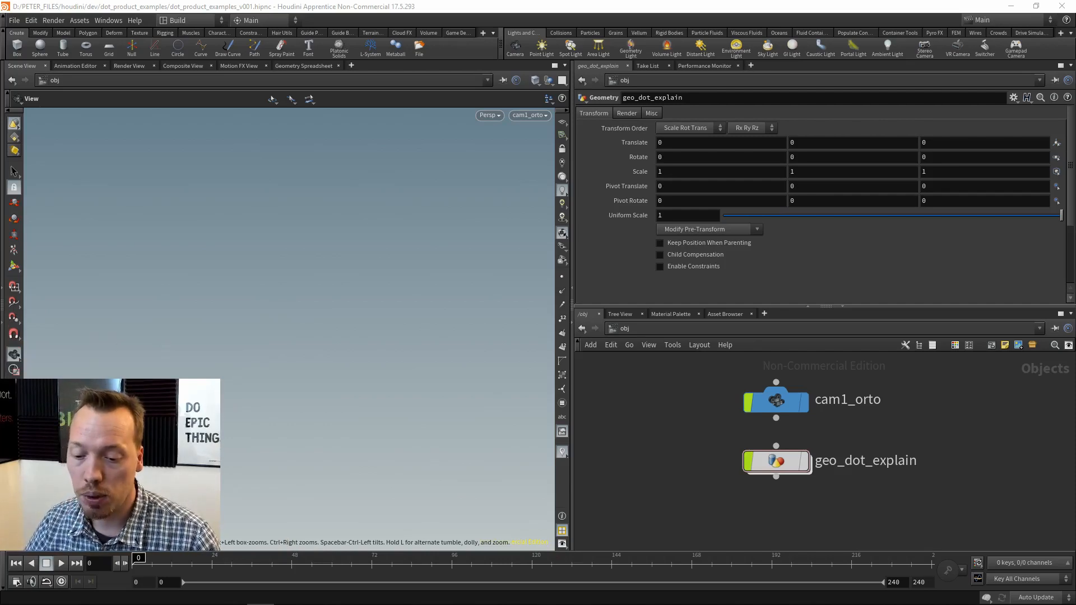
Step: Switch to the browser and review Wikipedia's algebraic and geometric dot product definitions and Khan Academy's vector dot product page
key(alt+Tab)
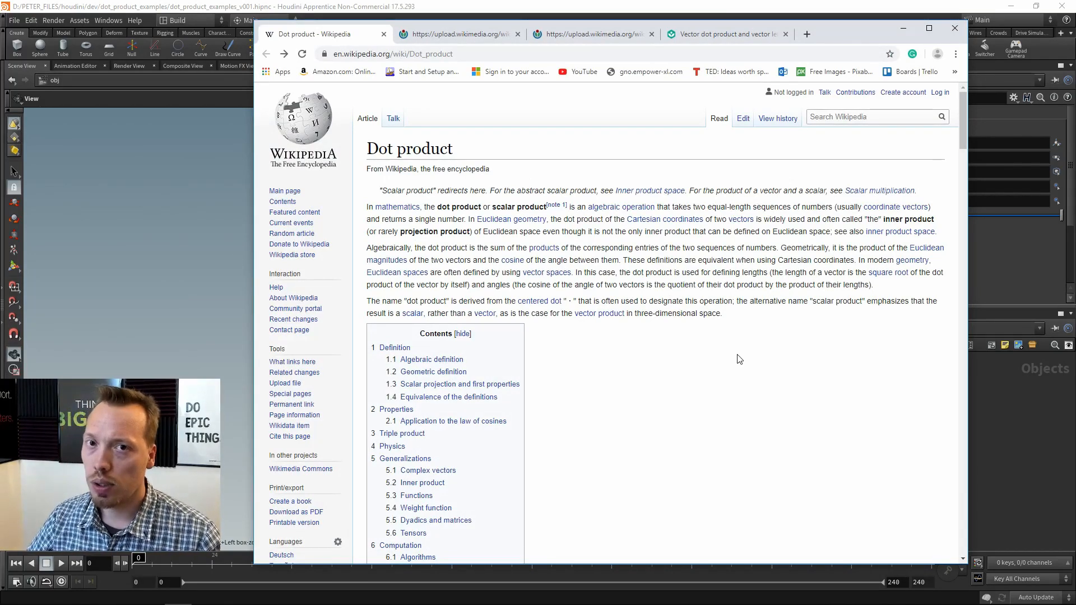
scroll(701, 353, down, 8)
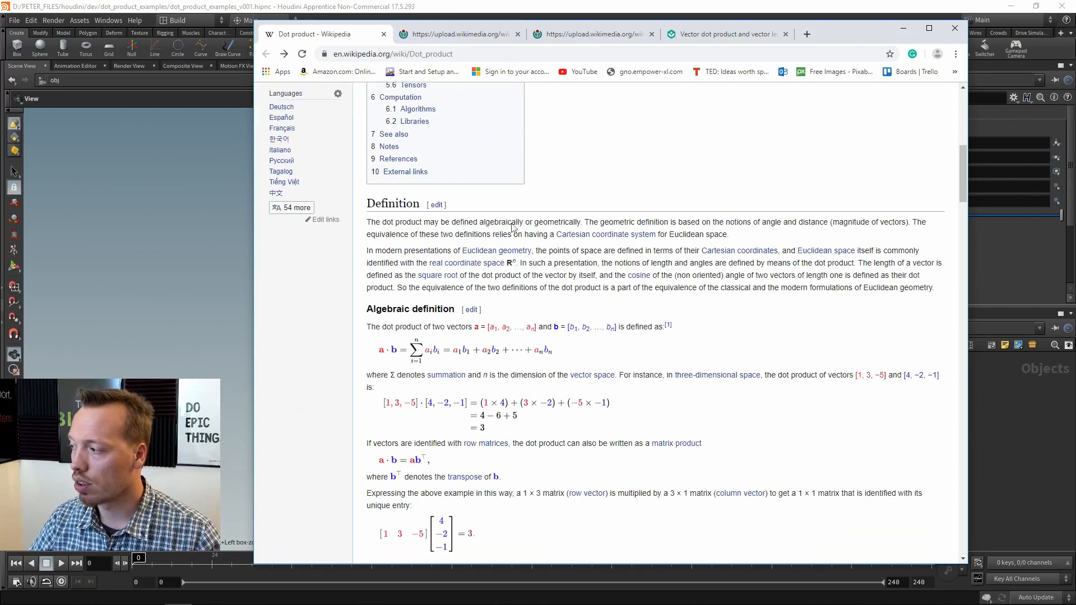
scroll(684, 355, down, 3)
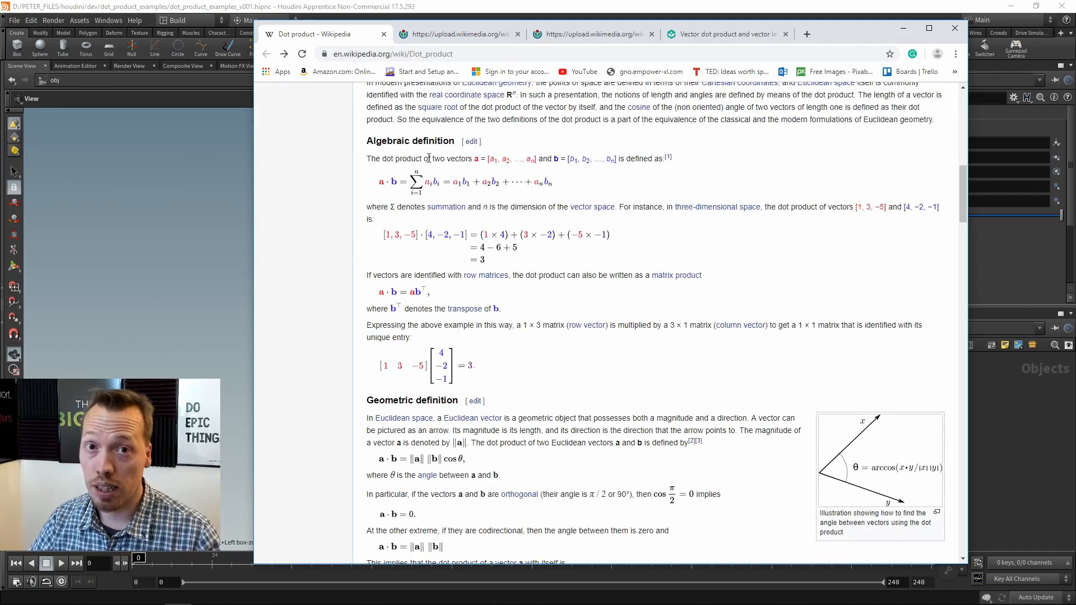
scroll(676, 269, down, 2)
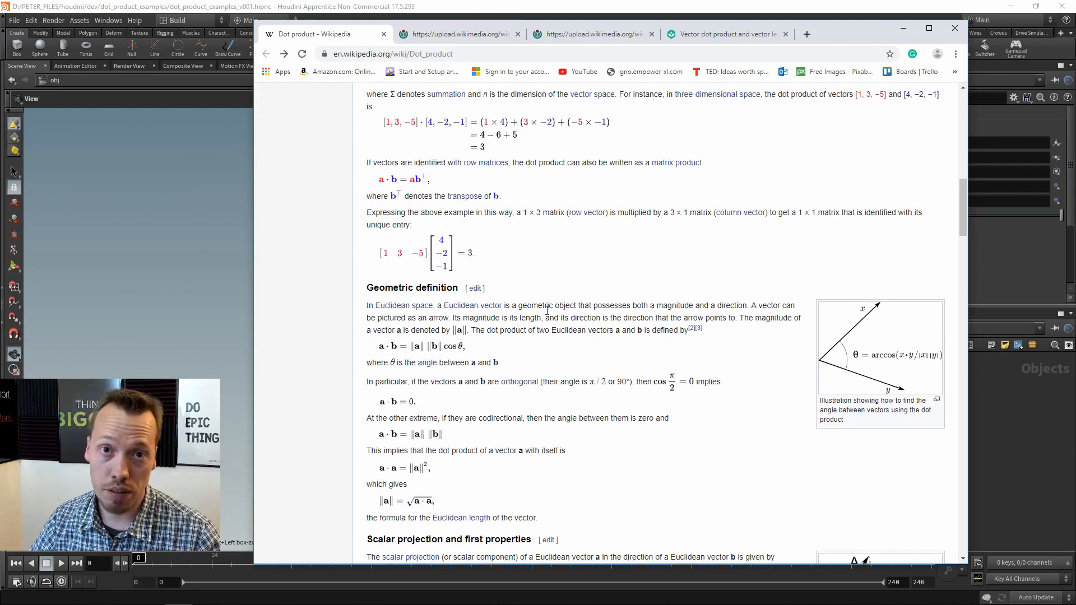
scroll(504, 308, down, 1)
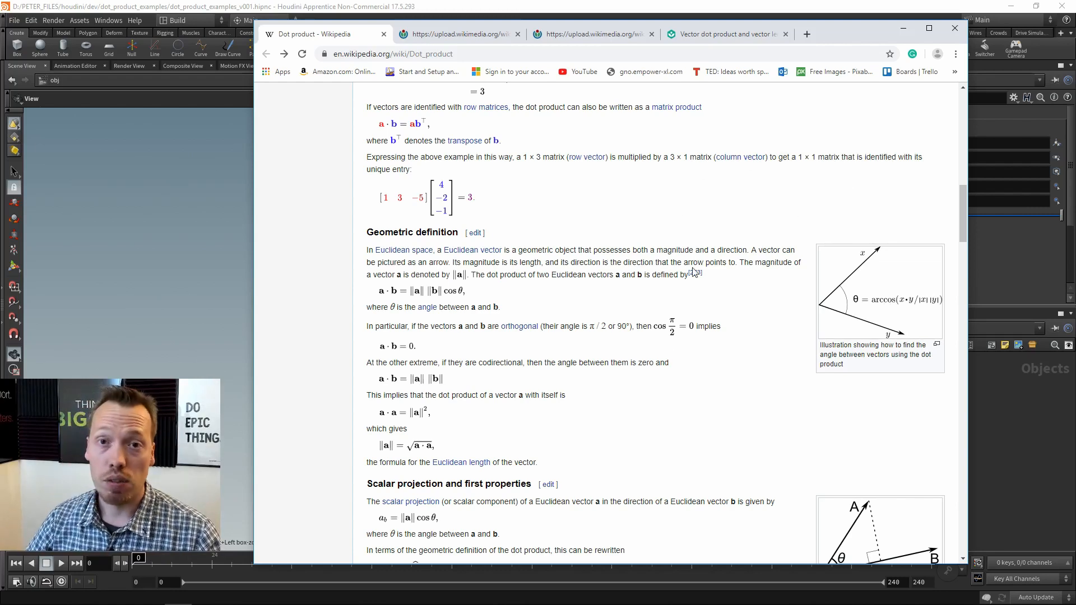
click(732, 35)
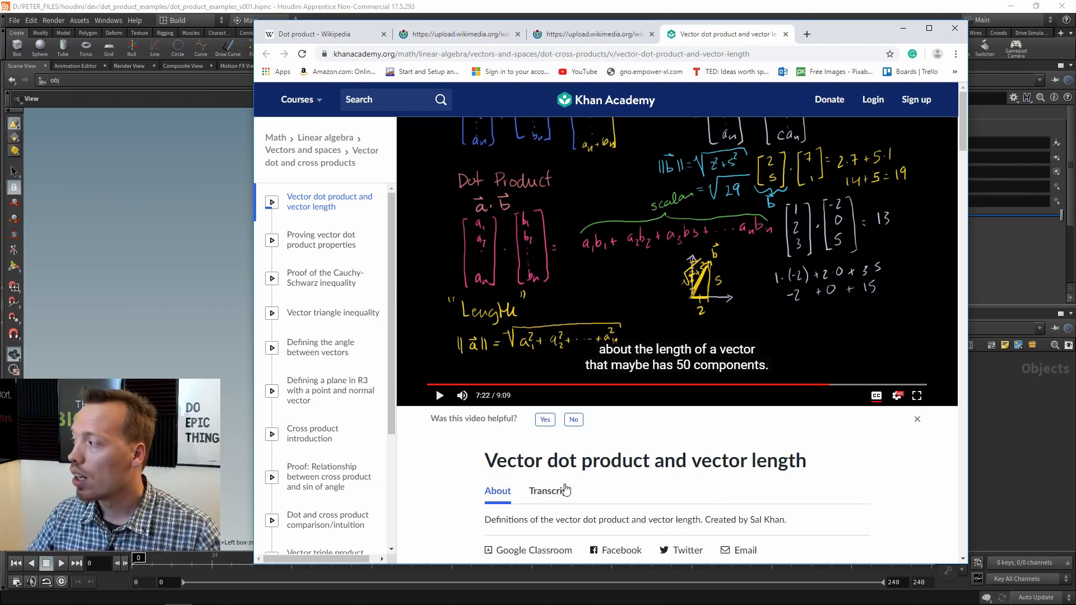
click(904, 33)
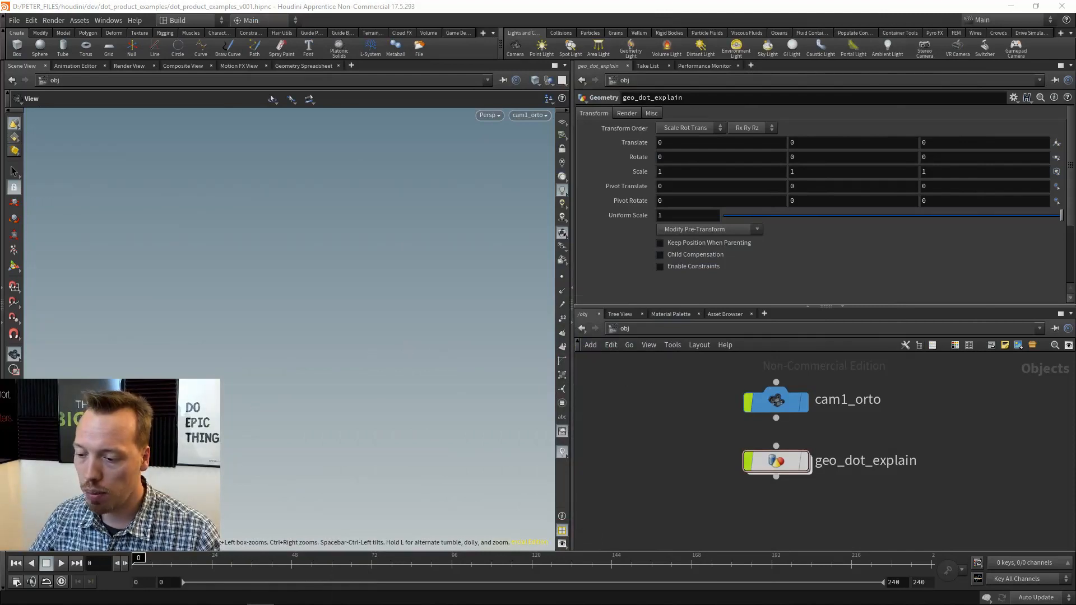
Step: Switch to the Krita drawing of the unit circle and reveal Layers 9 through 14 one at a time
key(alt+Tab)
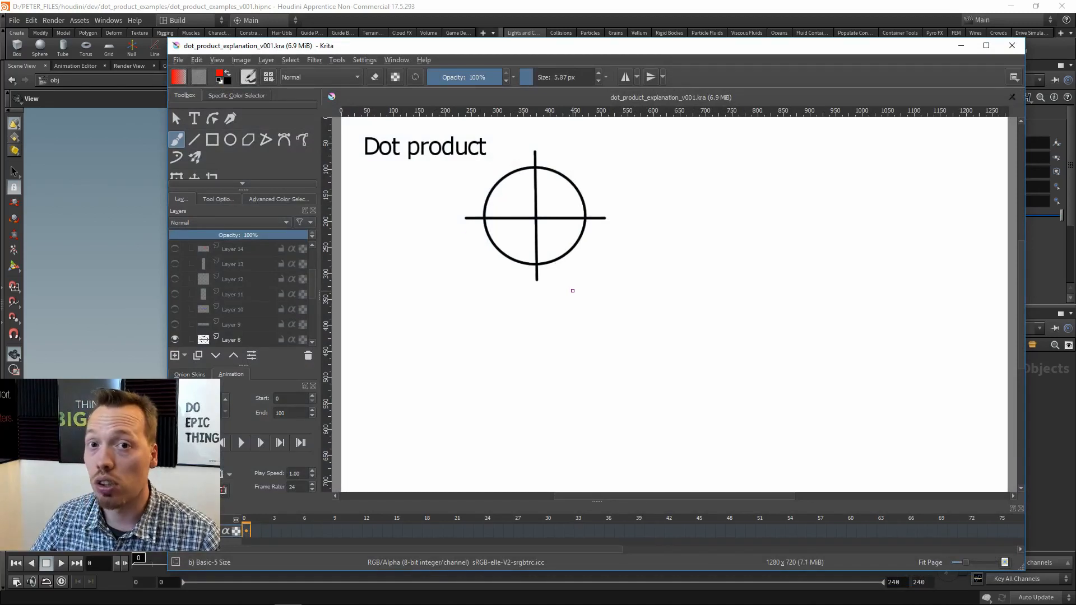
click(175, 325)
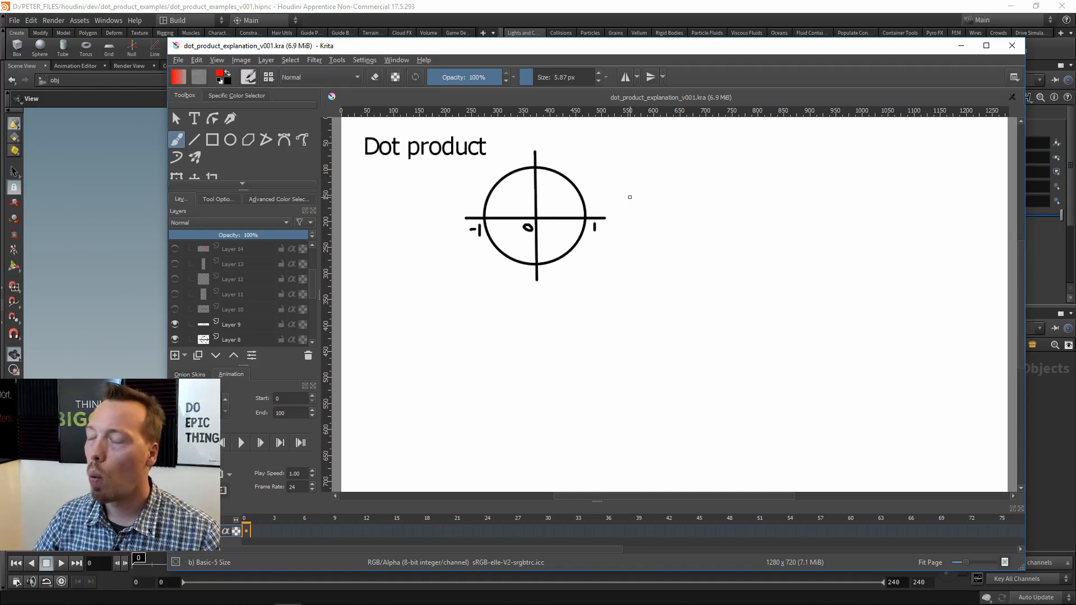
click(175, 310)
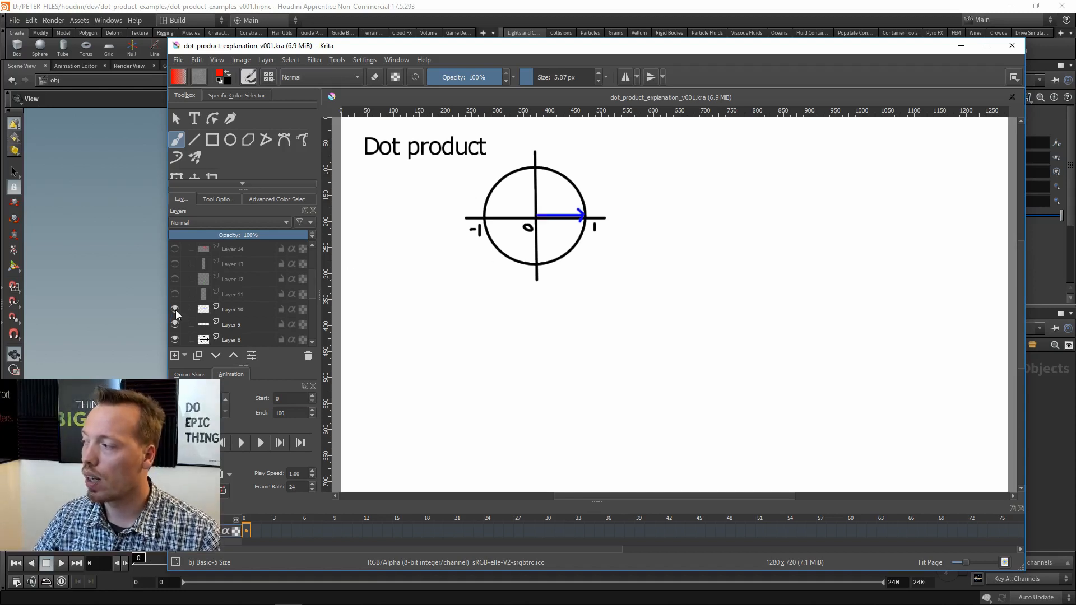
click(175, 295)
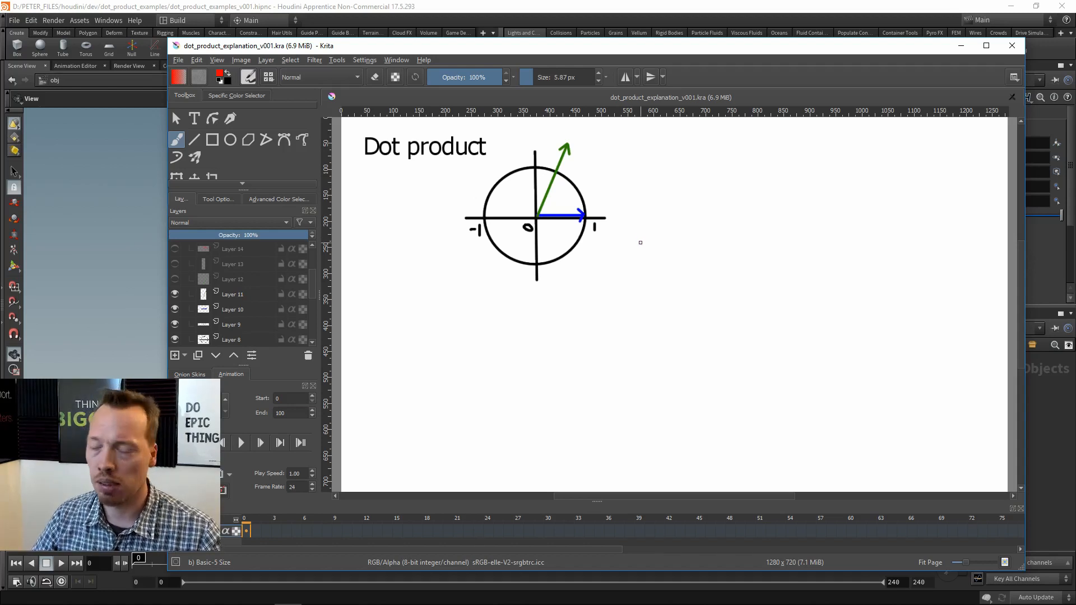
click(175, 280)
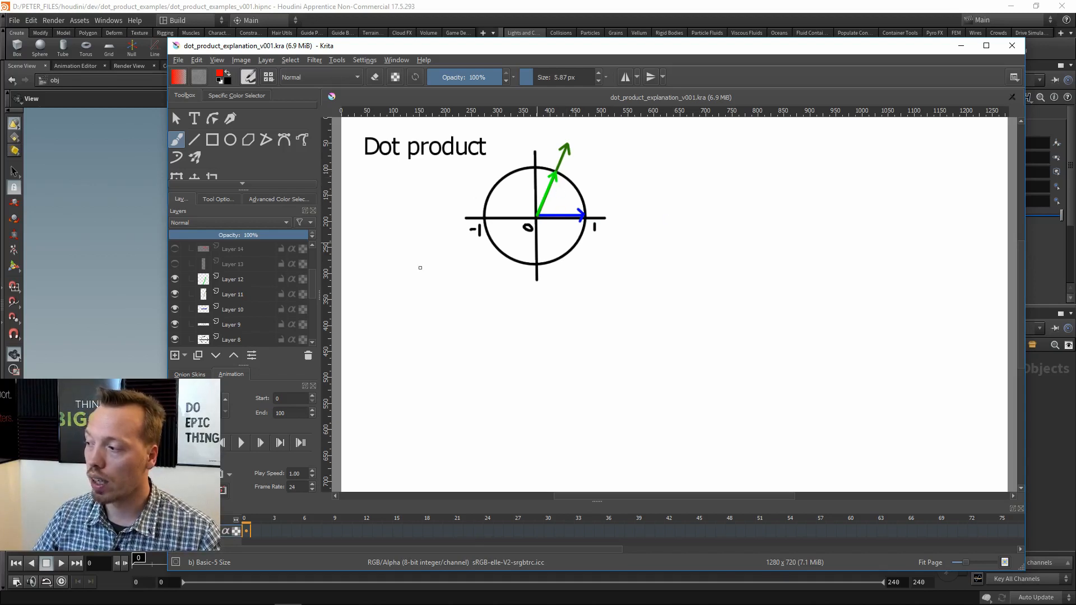
click(175, 264)
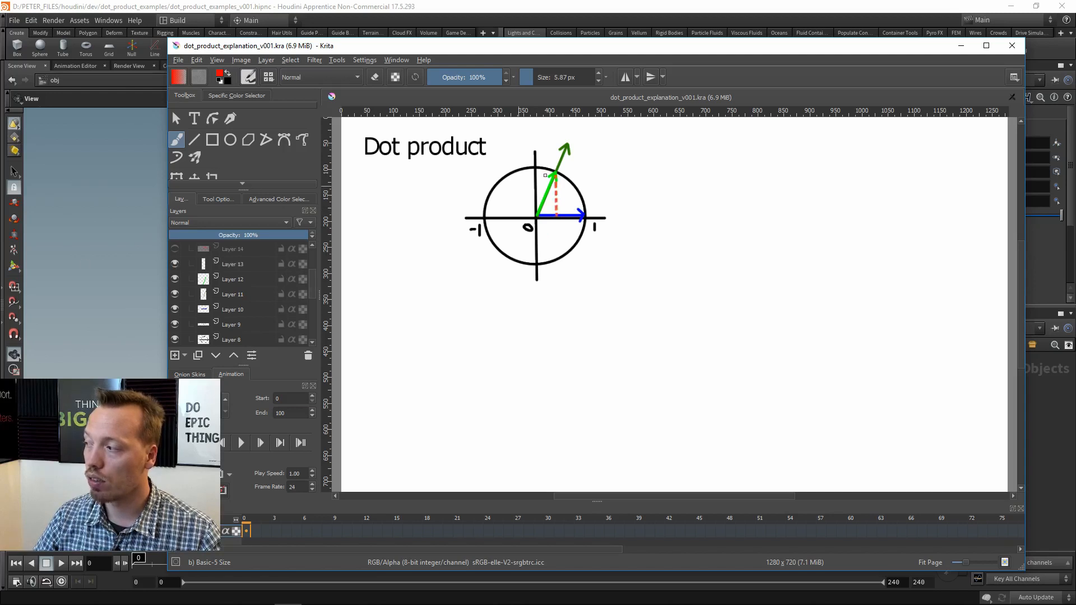
click(175, 249)
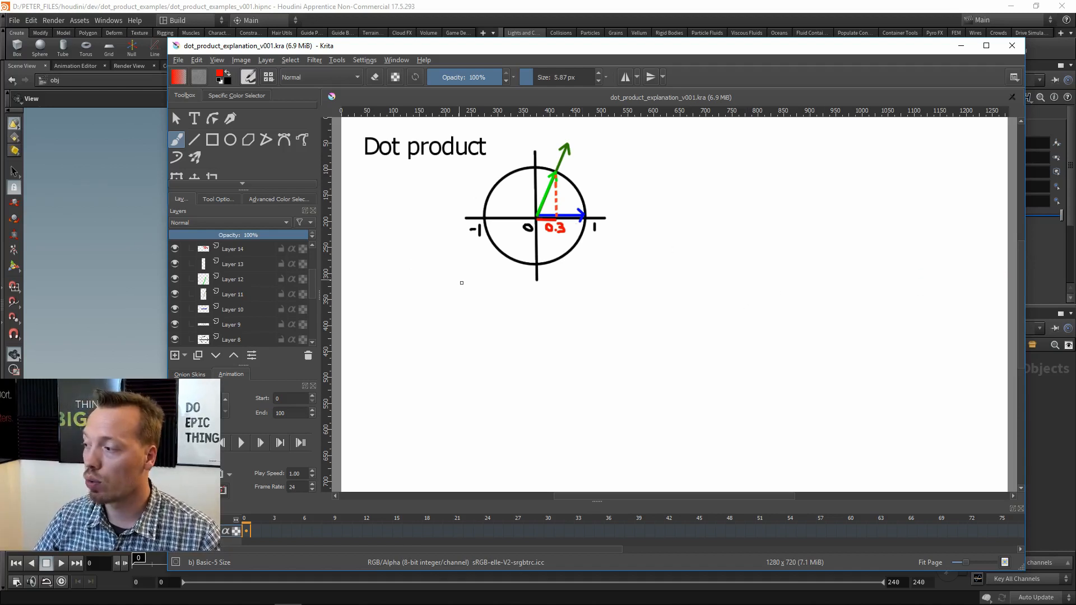
Step: Return to Houdini, display geo_dot_explain, and scrub the timeline to frame 11, back to 0, and on to frame 3
click(962, 48)
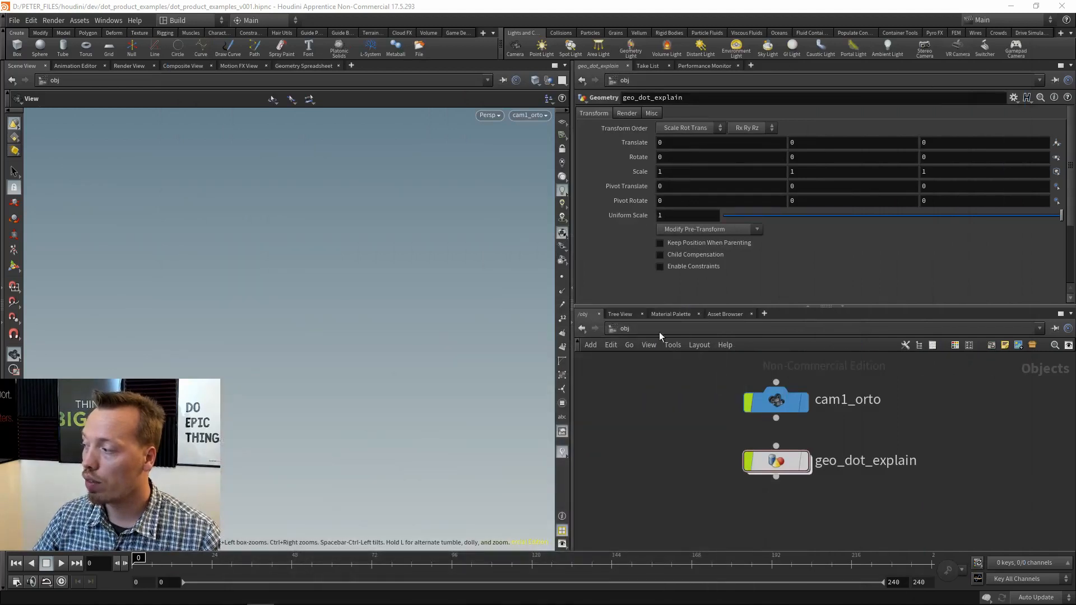
click(807, 464)
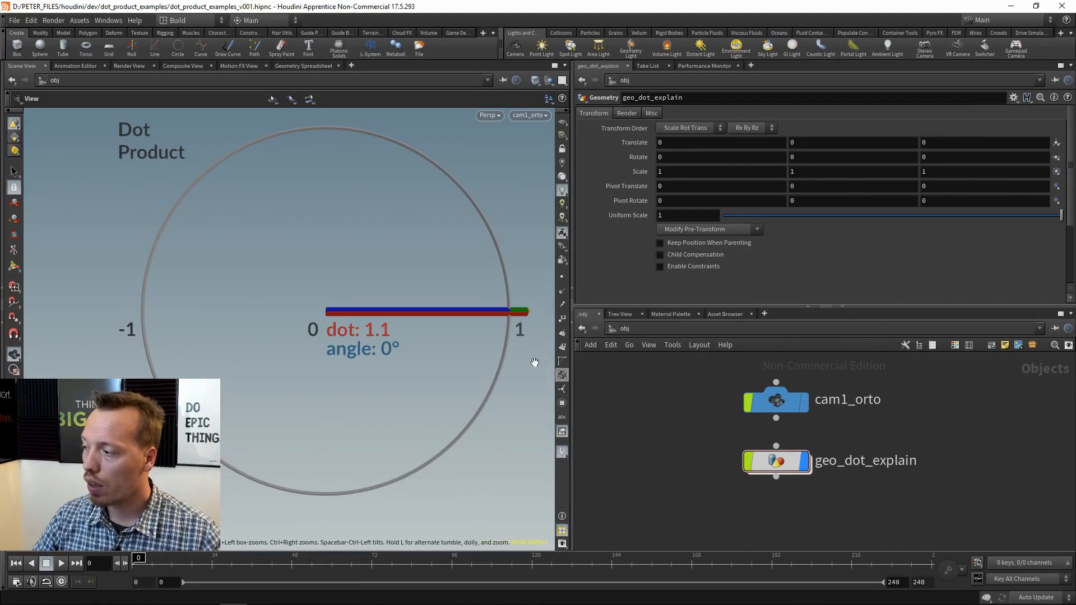
drag(140, 557, 170, 558)
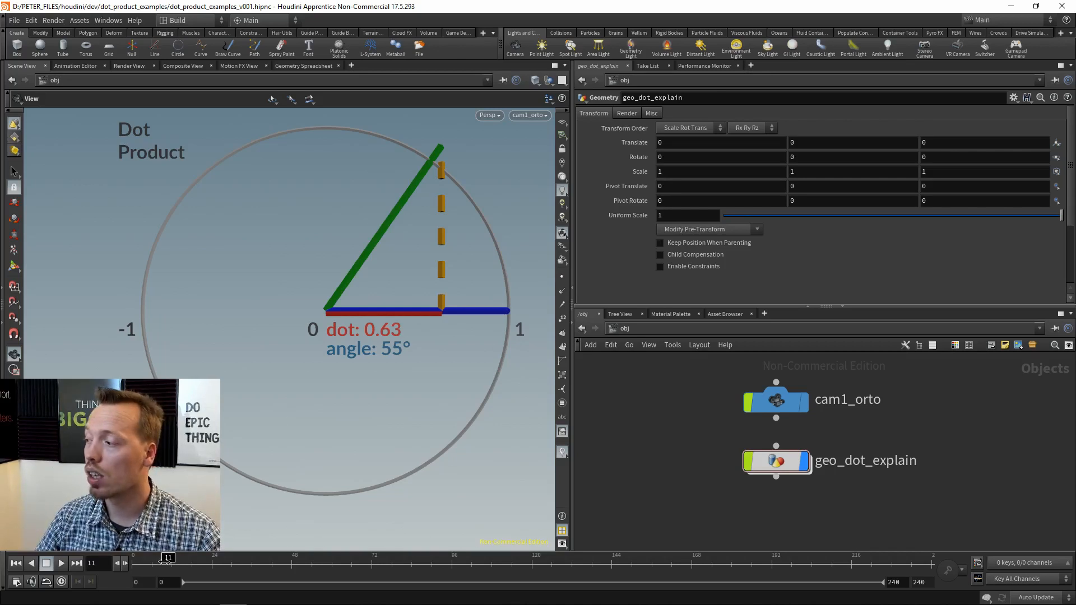
drag(167, 559, 122, 564)
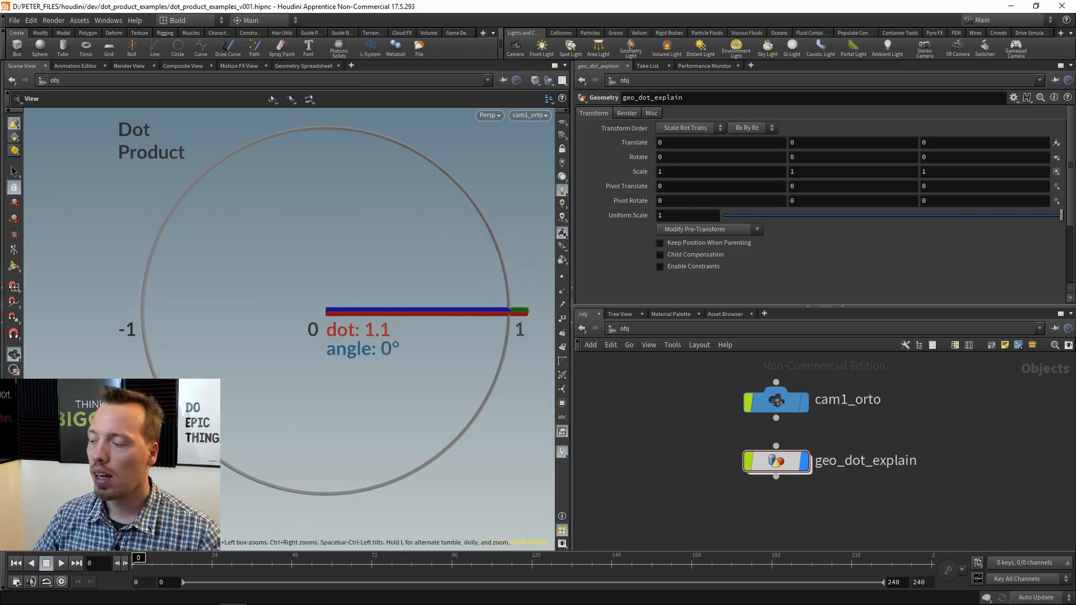
drag(135, 561, 143, 561)
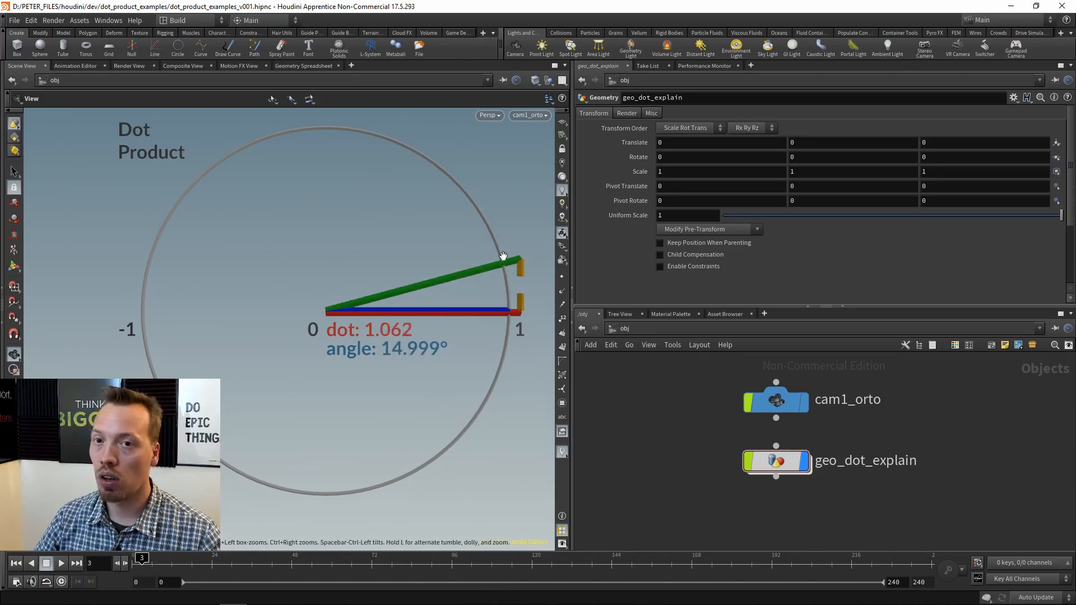
Step: Inside geo_dot_explain, set the switch_normalize node's Select Input to 1 and return to the object level
drag(843, 437, 746, 488)
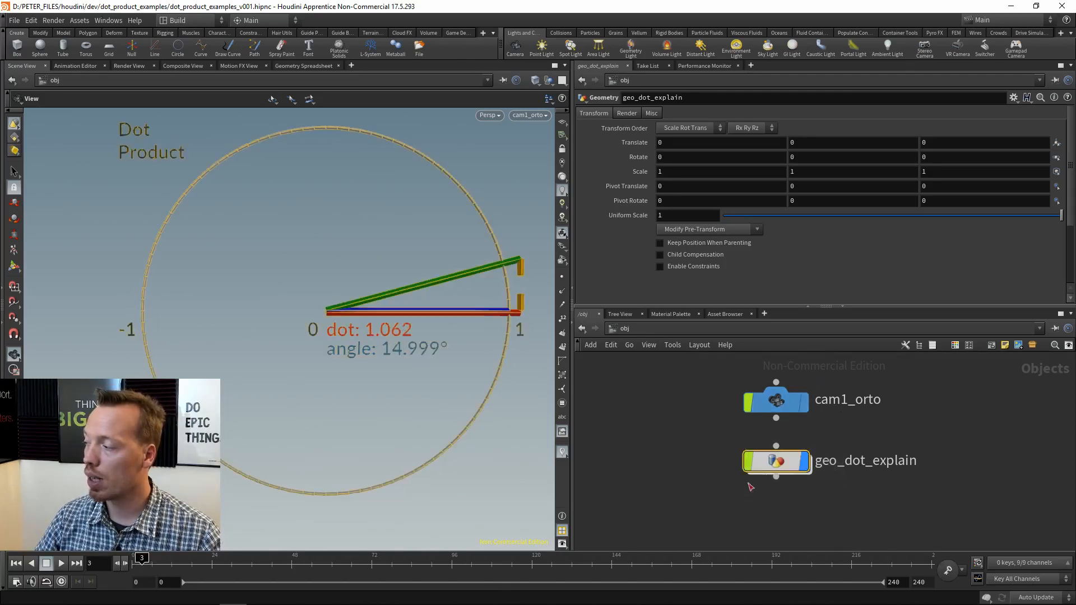
double_click(775, 461)
scroll(699, 499, up, 4)
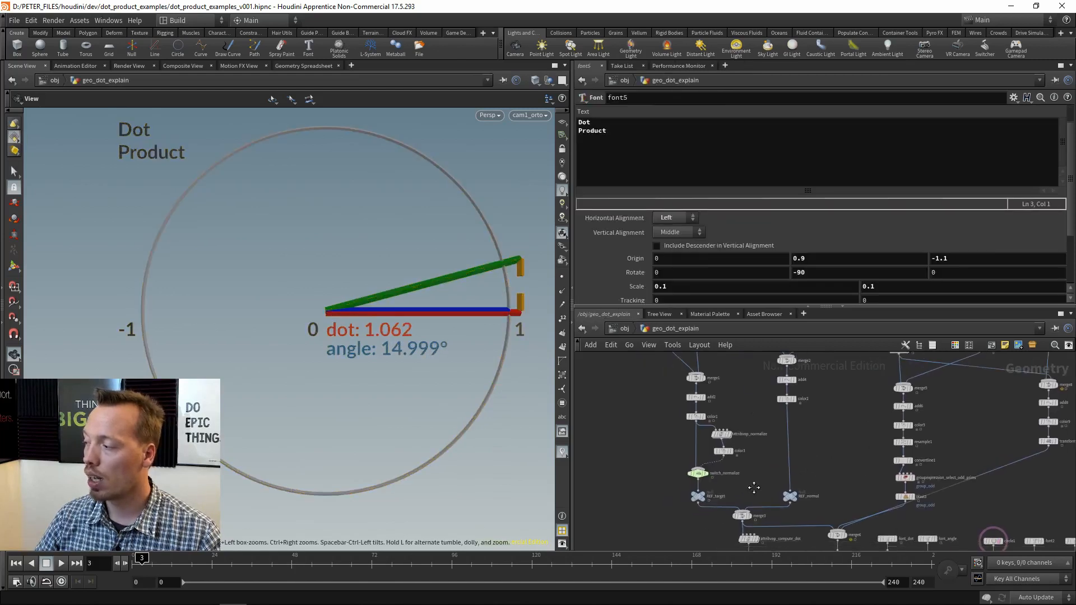
click(680, 455)
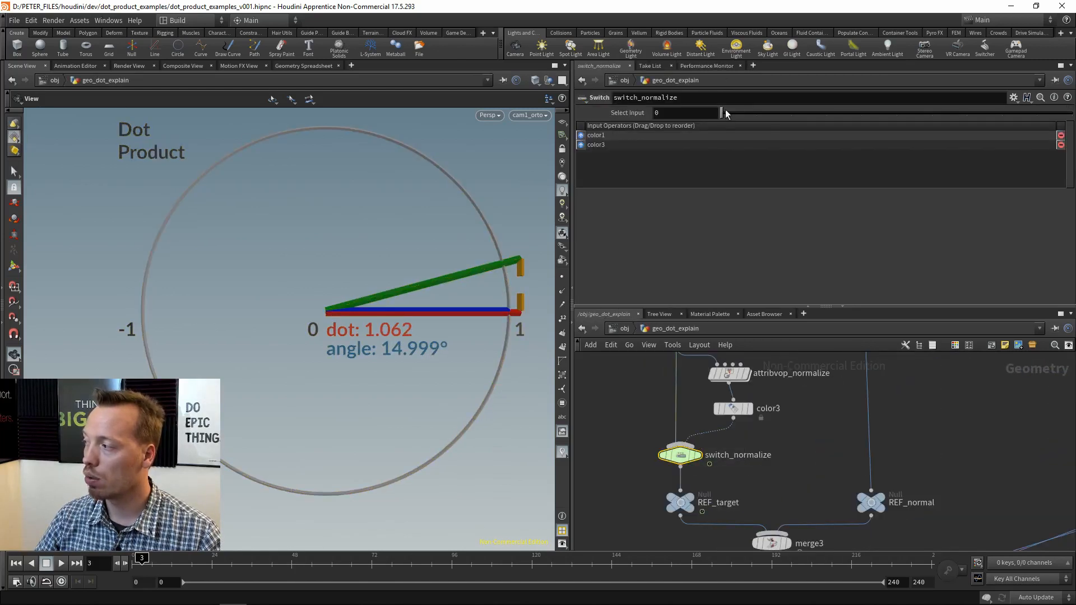
drag(723, 113, 750, 117)
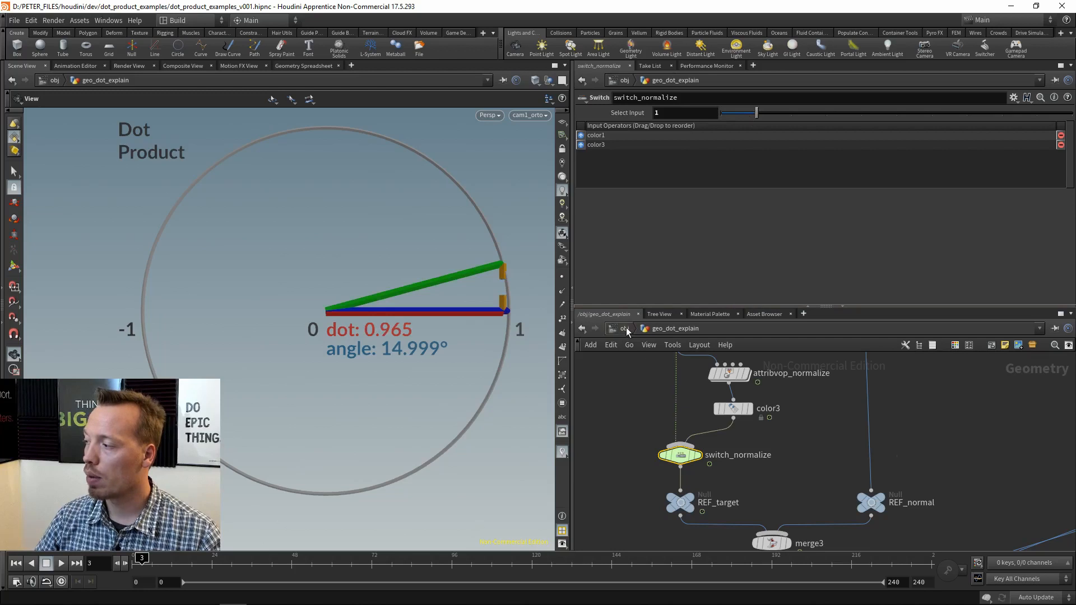
click(625, 328)
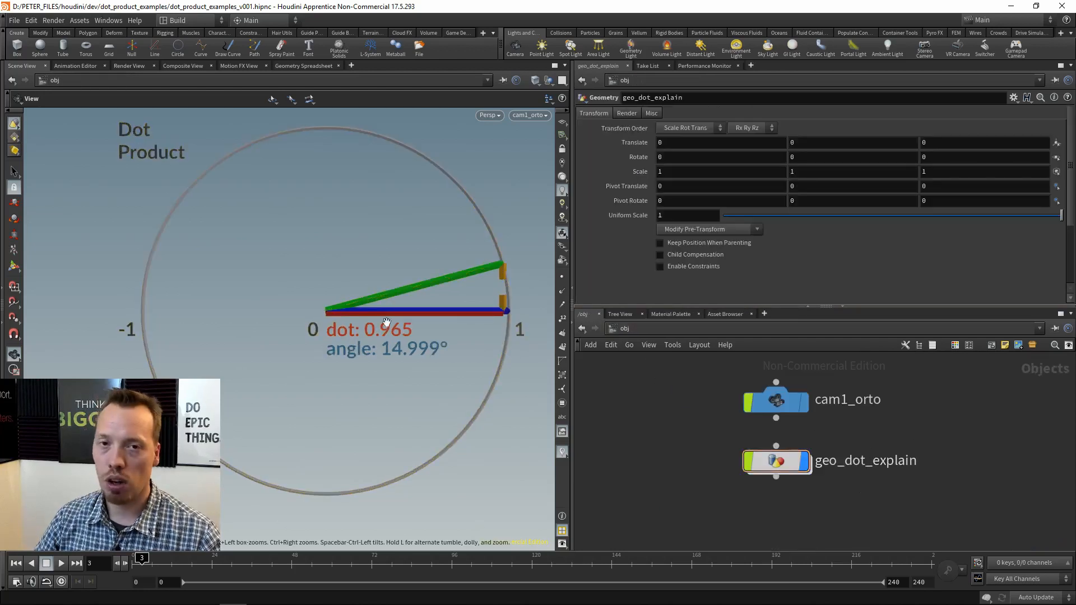
Step: Scrub the timeline through frames 0, 9, 18, 36, 41 and 11 to examine the normalized dot product at different angles
drag(139, 562, 128, 562)
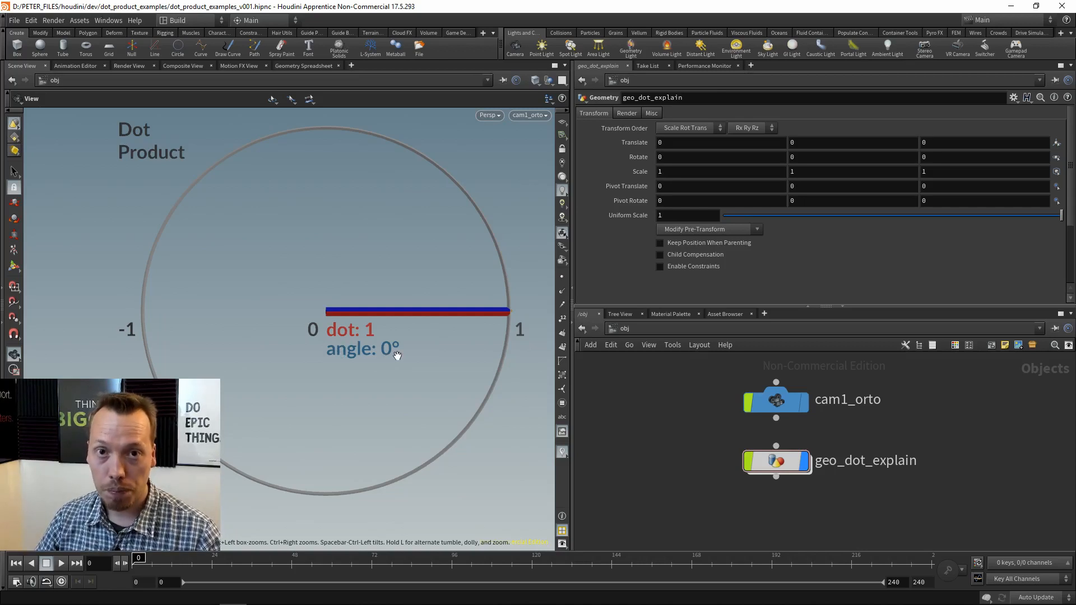
drag(141, 557, 167, 558)
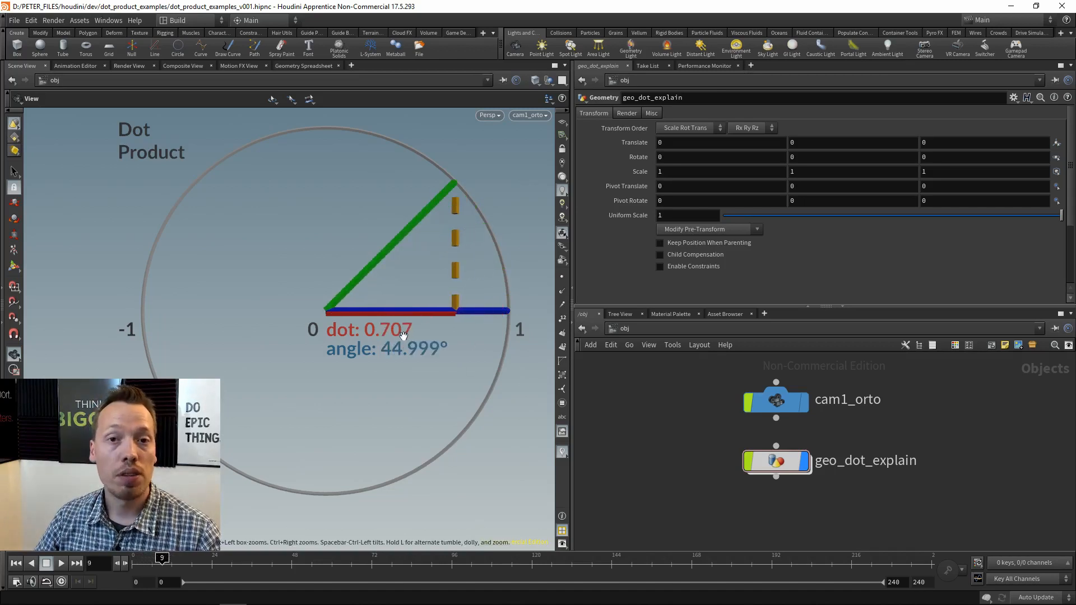
drag(162, 559, 192, 558)
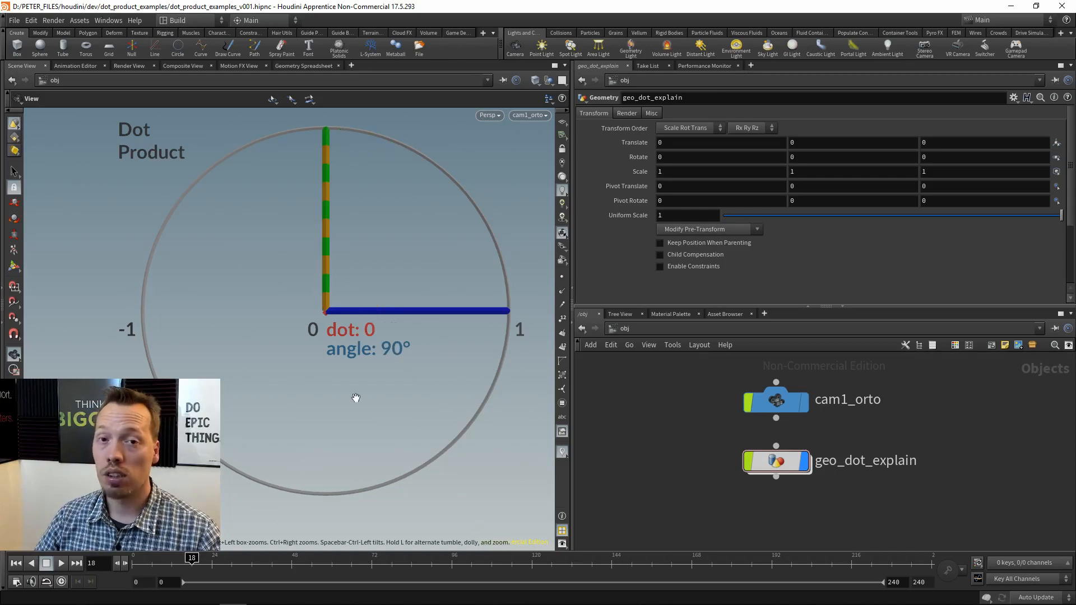
drag(193, 558, 258, 547)
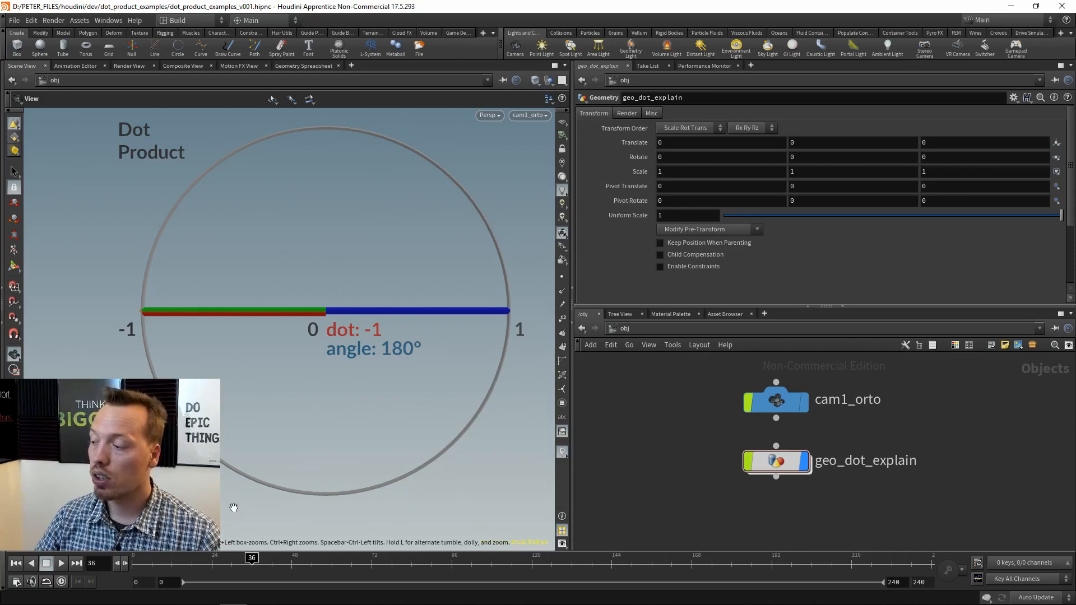
drag(252, 558, 269, 558)
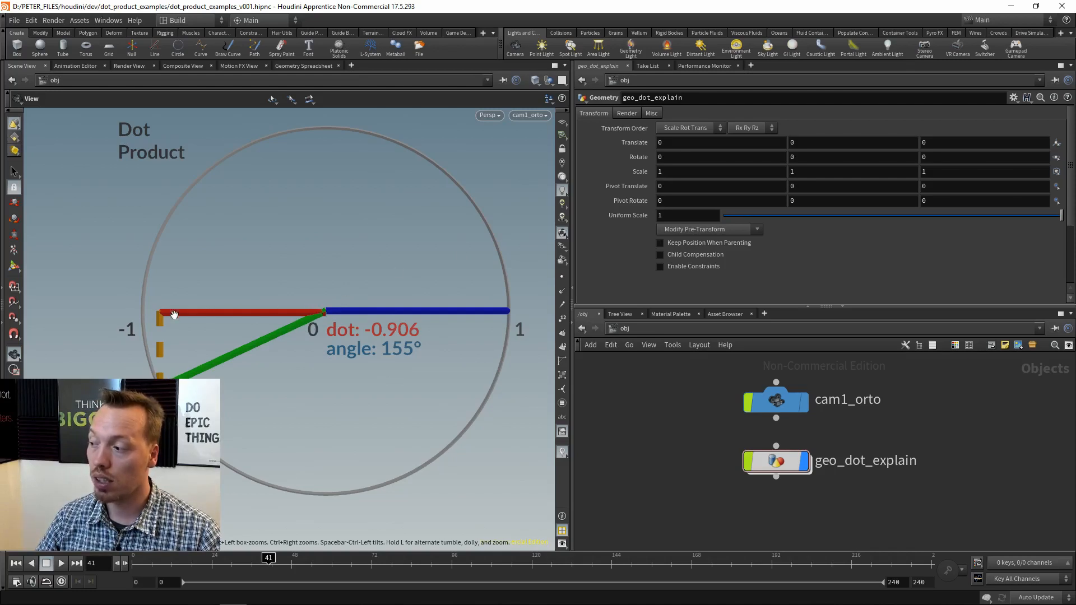
drag(268, 559, 168, 560)
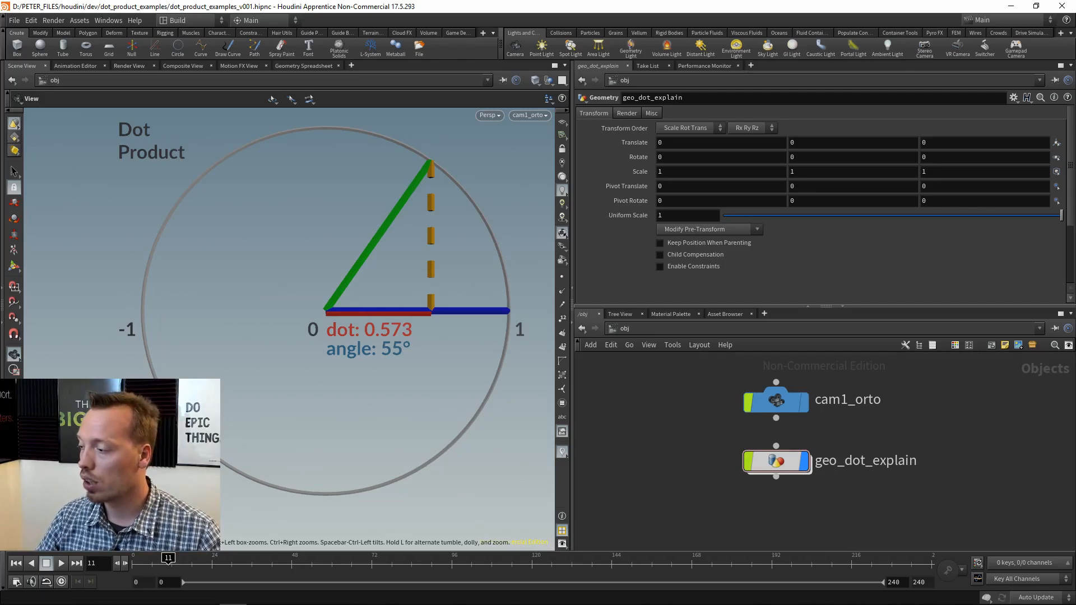
Step: Switch to the Krita drawing, hide the geometric_dot_product layer group and show the arccos group in its place
click(287, 594)
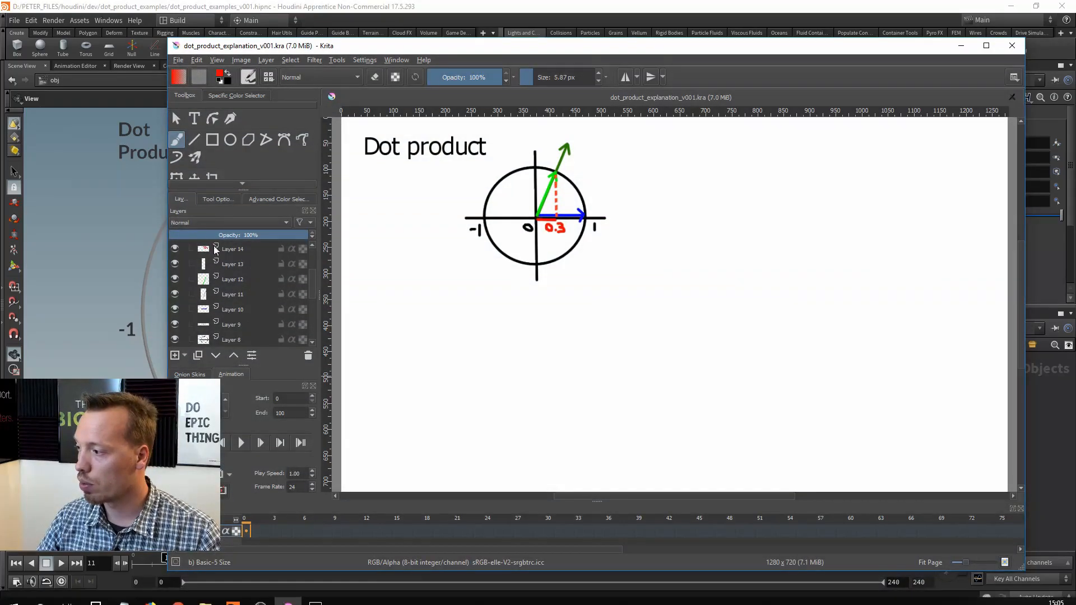
key(Insert)
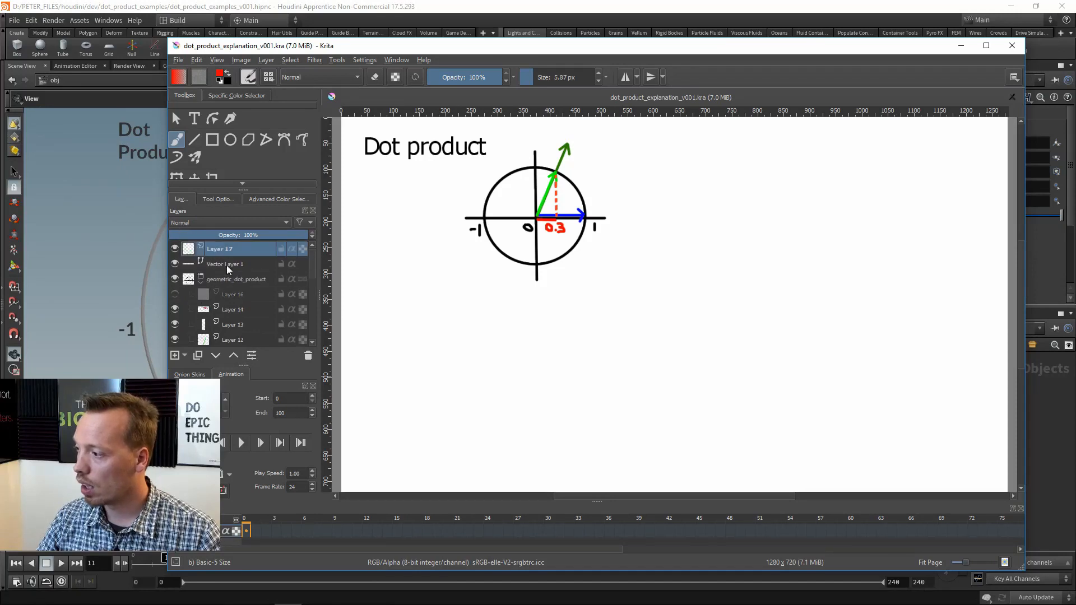
click(175, 280)
scroll(197, 294, down, 2)
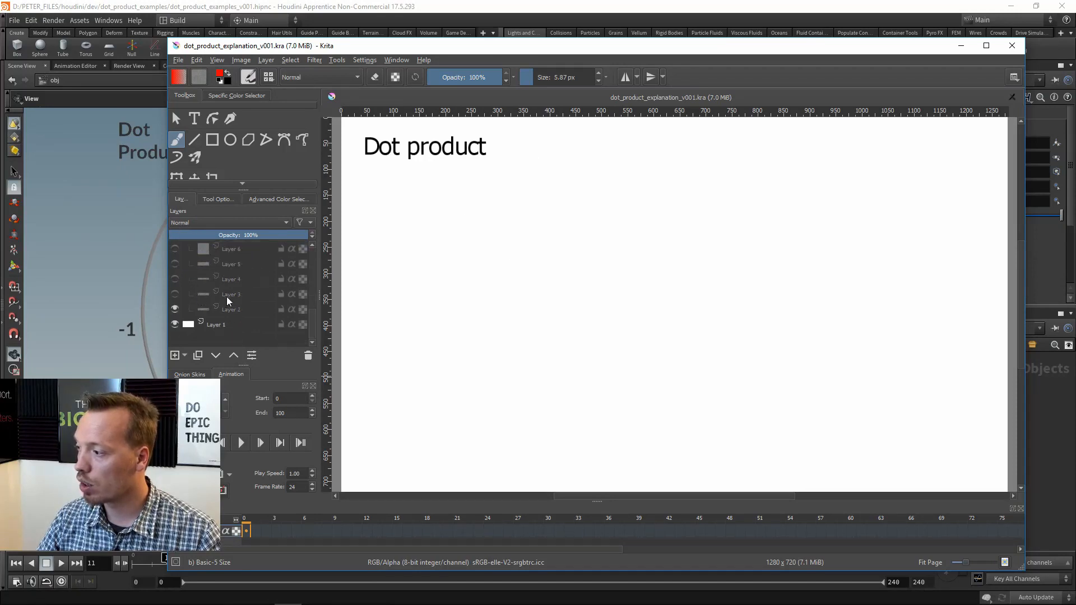
click(175, 325)
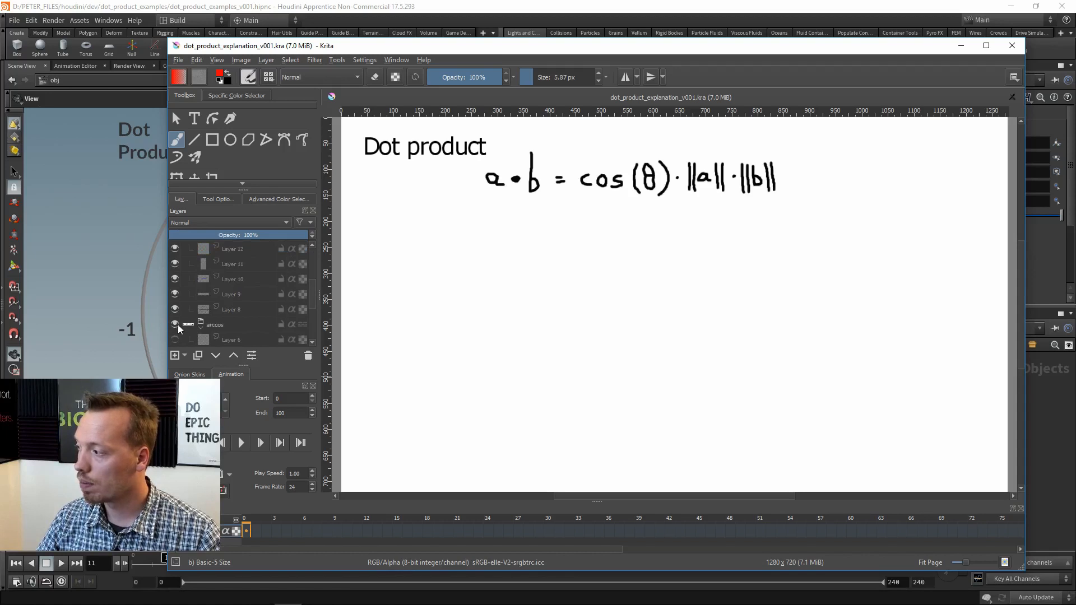
scroll(264, 292, down, 2)
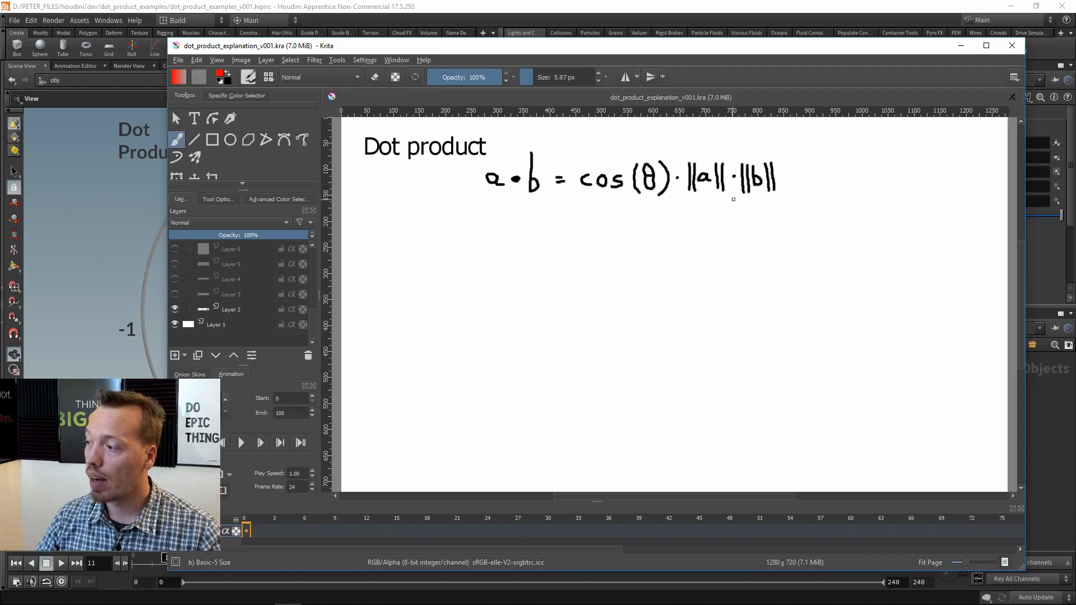
Step: Show Layer 3, Layer 4 and Layer 5 in turn to reveal the arccos derivation, checking the Houdini unit circle after Layer 3
click(174, 294)
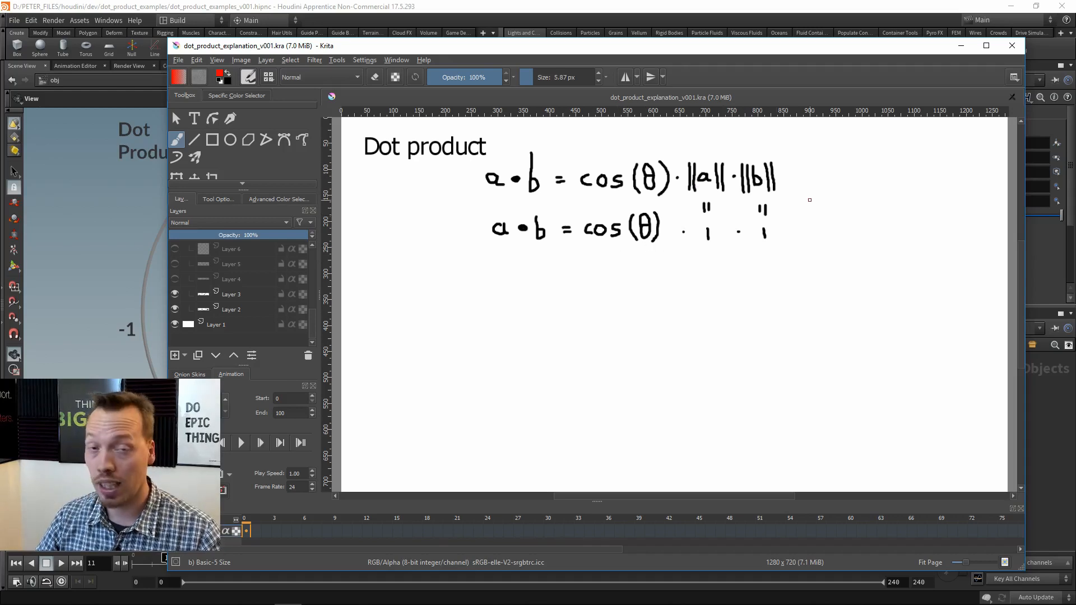
click(962, 47)
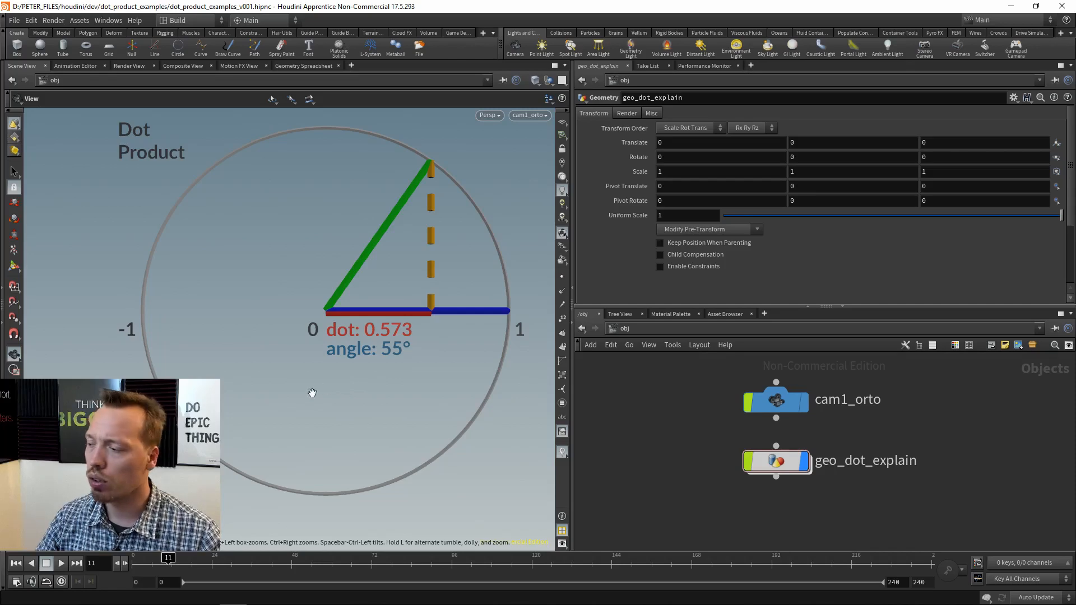
mouse_move(241, 601)
click(288, 596)
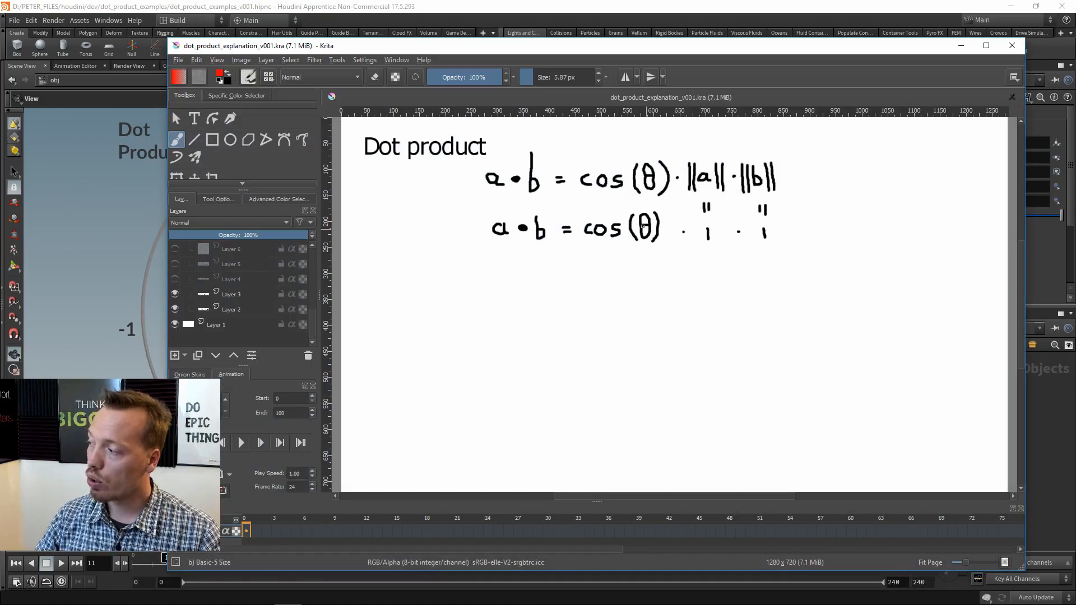
click(175, 279)
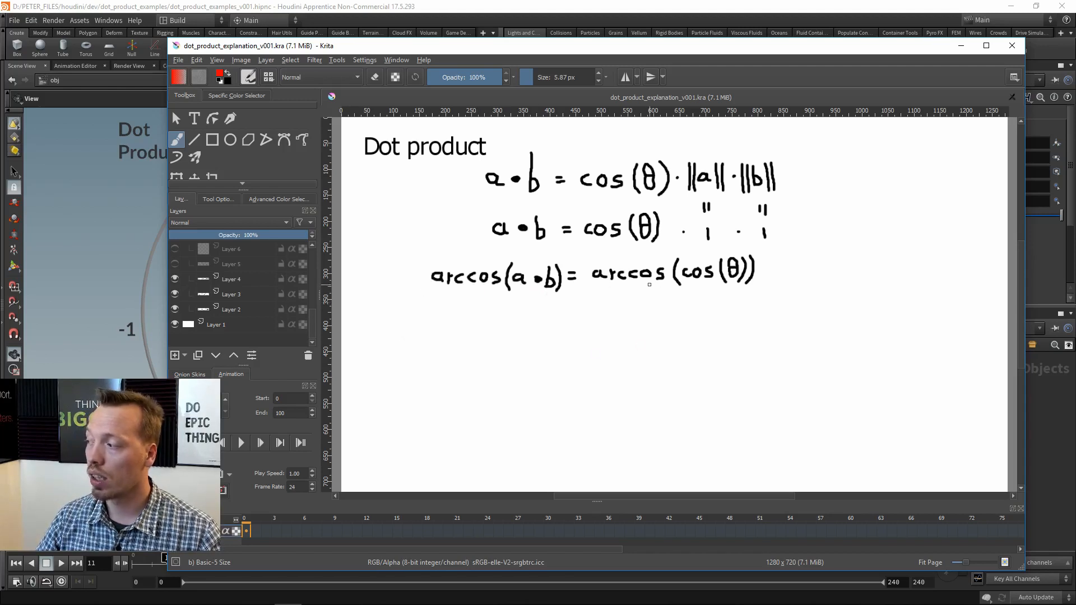
click(175, 264)
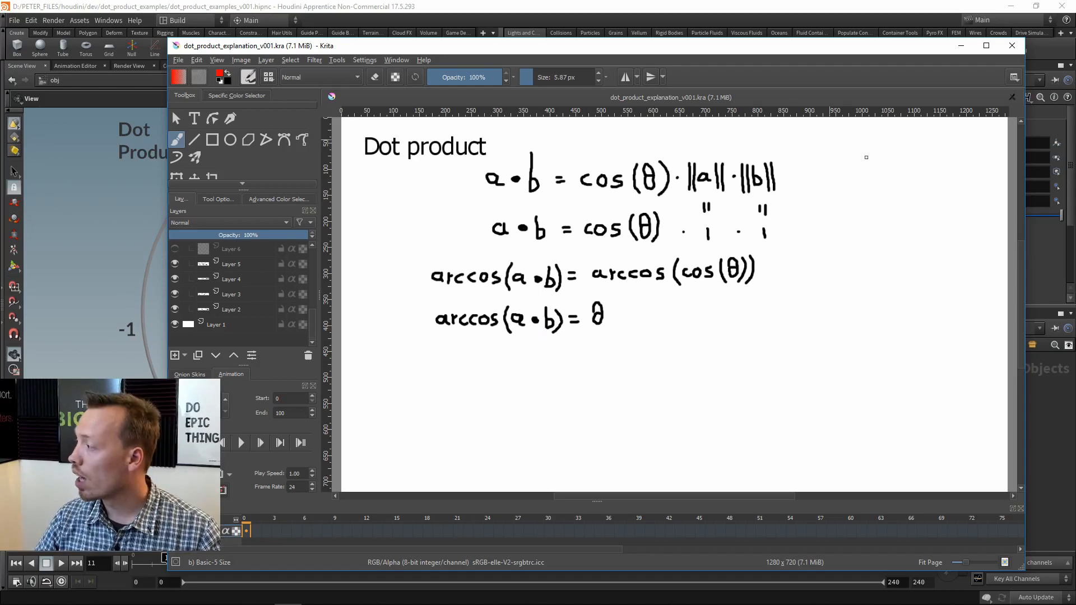
Step: Switch to Houdini and scrub the timeline to frames 0, 36 and 154 to examine the dot product and angle read-outs
click(960, 45)
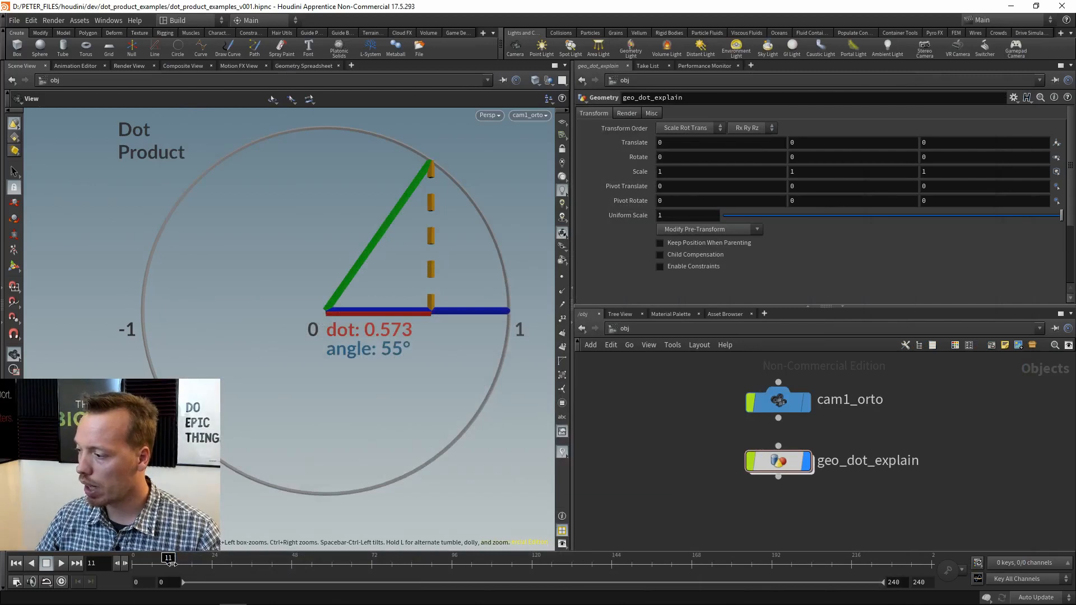
drag(171, 562, 136, 563)
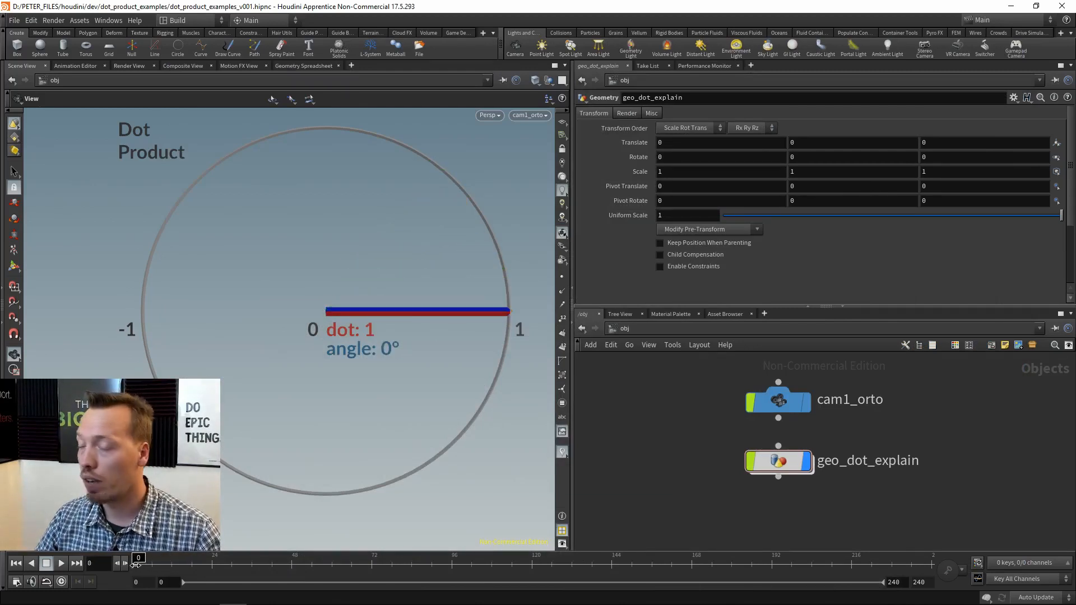
drag(136, 563, 256, 576)
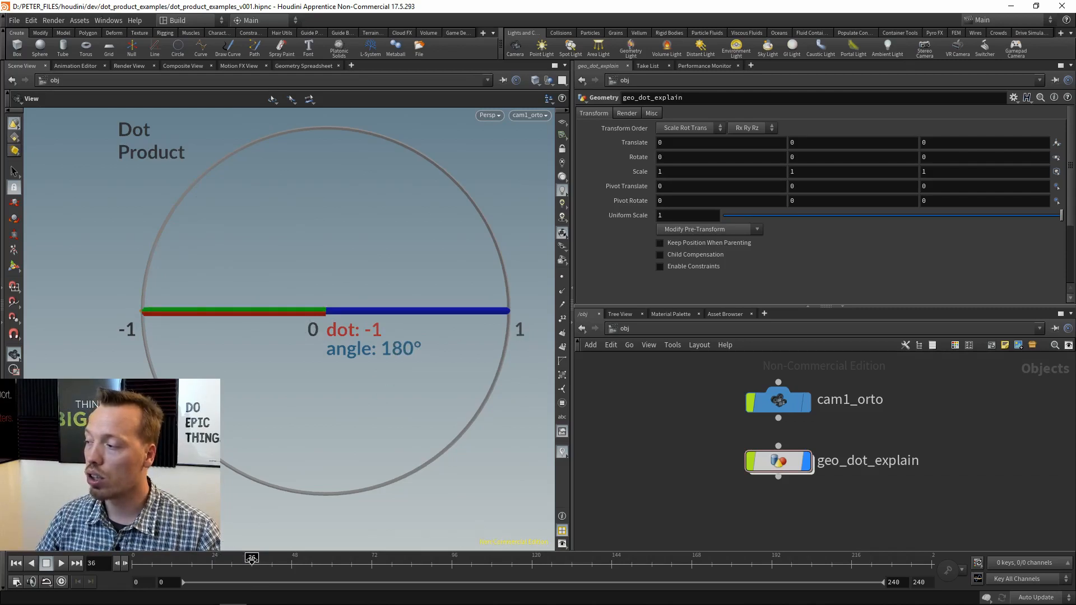
drag(252, 558, 646, 541)
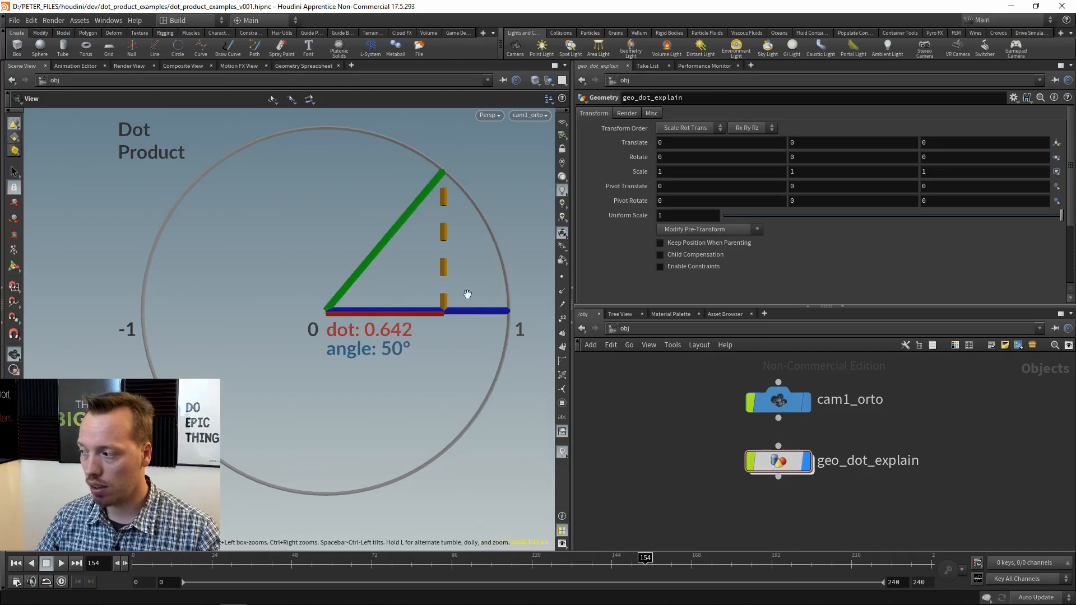
Step: Enter the geo_dot_explain network, then display and select the add2 node that draws the vector line
double_click(789, 462)
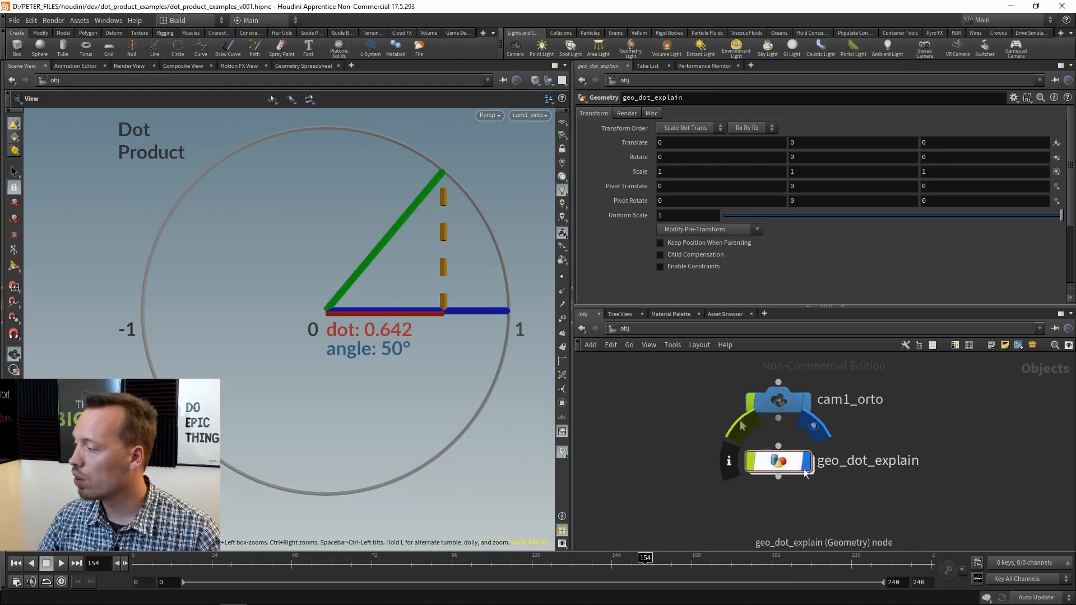
scroll(823, 446, down, 7)
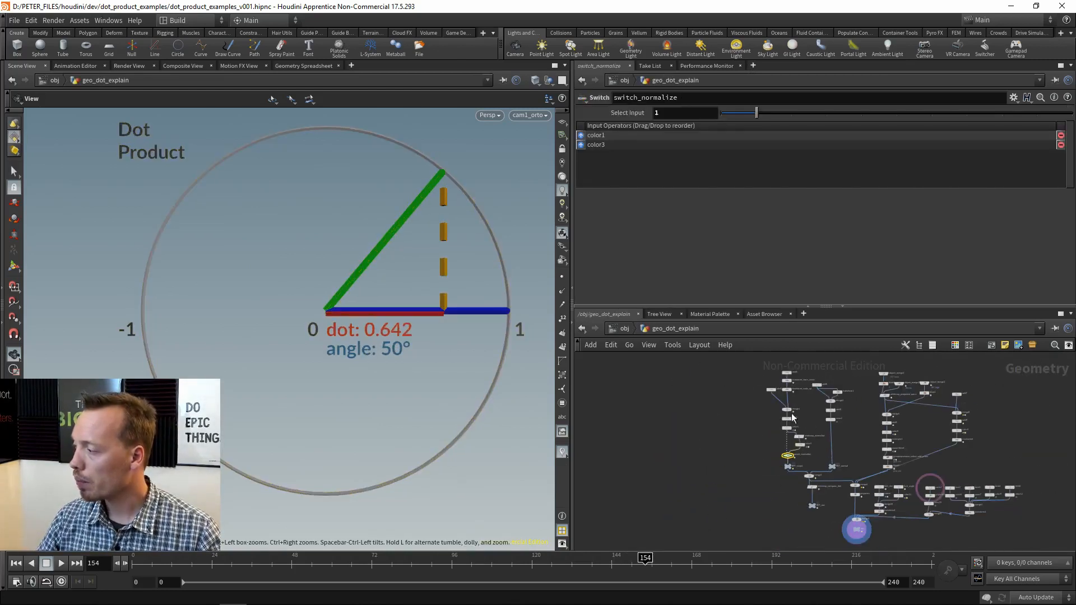
middle_drag(783, 370, 708, 475)
scroll(729, 476, up, 4)
scroll(740, 475, up, 4)
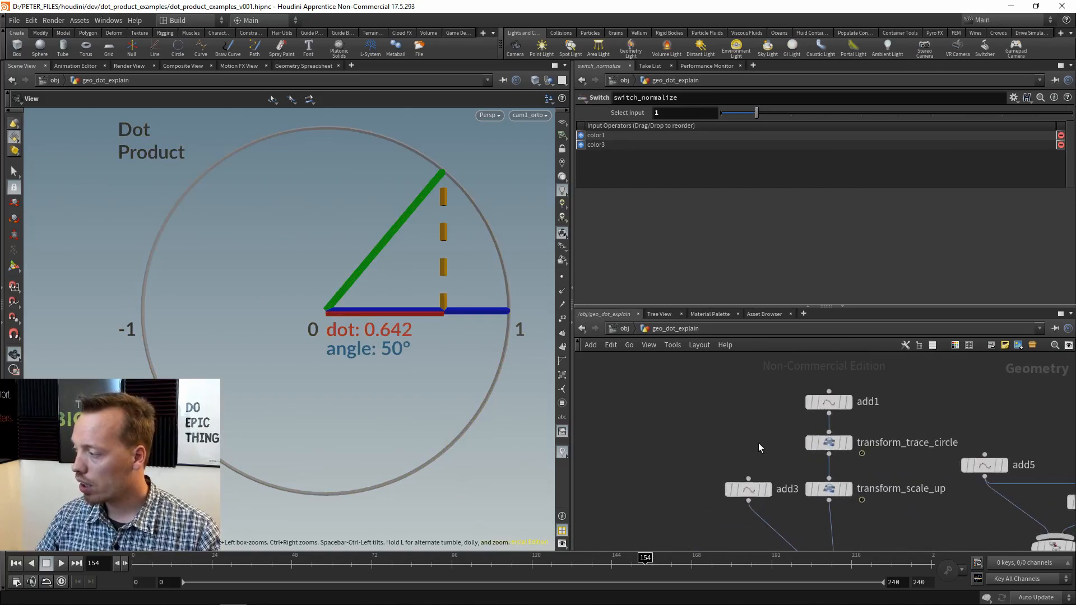
middle_drag(800, 537, 793, 380)
click(774, 466)
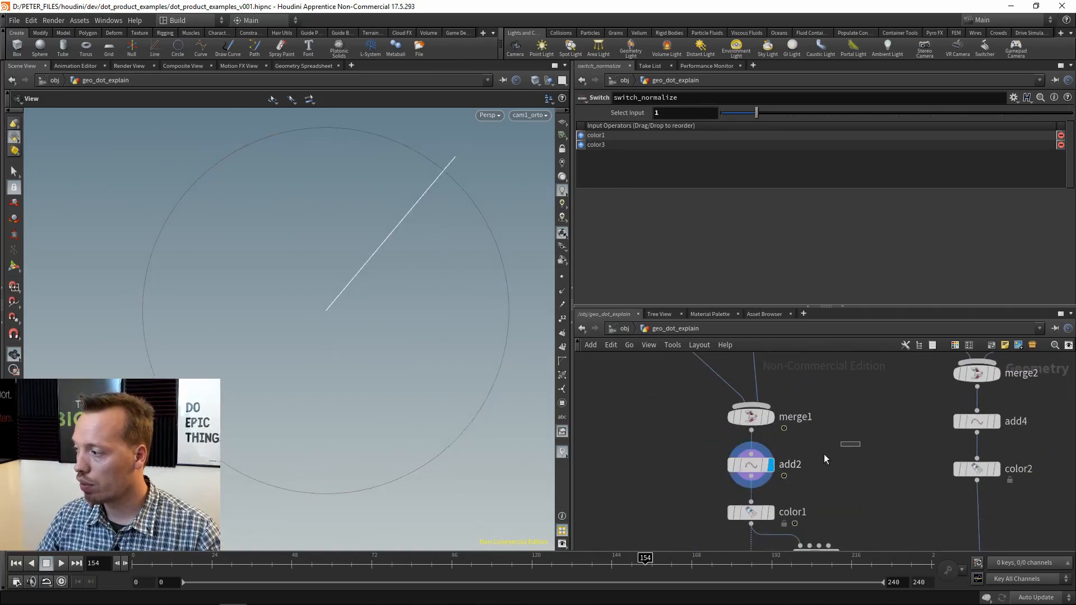
middle_drag(681, 431, 685, 464)
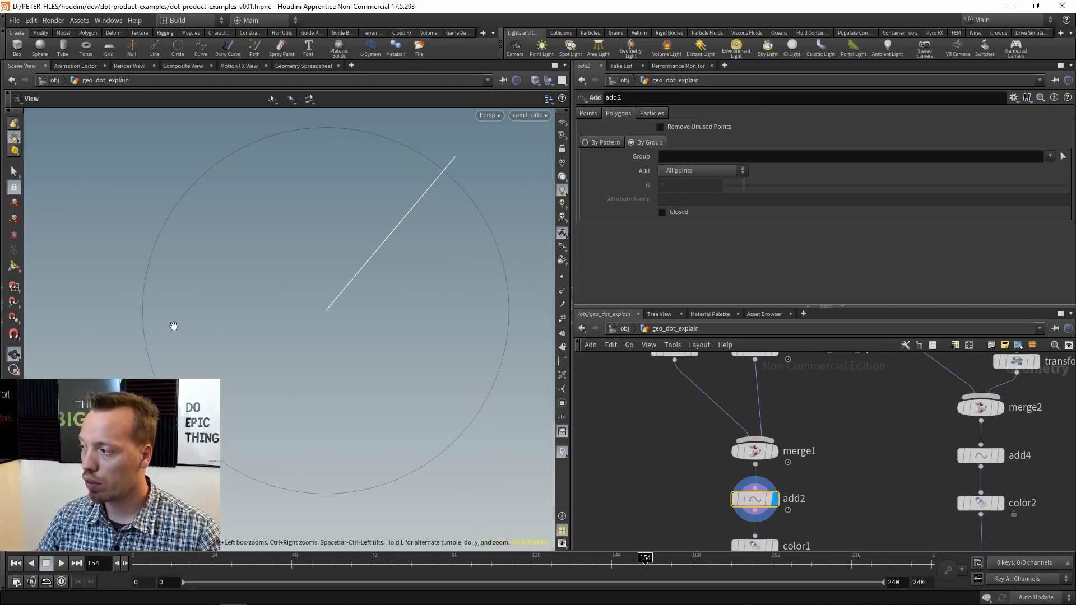
Step: Select and display the add1 node, and turn on point markers and point numbers in the viewport
middle_drag(812, 413, 829, 502)
middle_drag(826, 338, 819, 399)
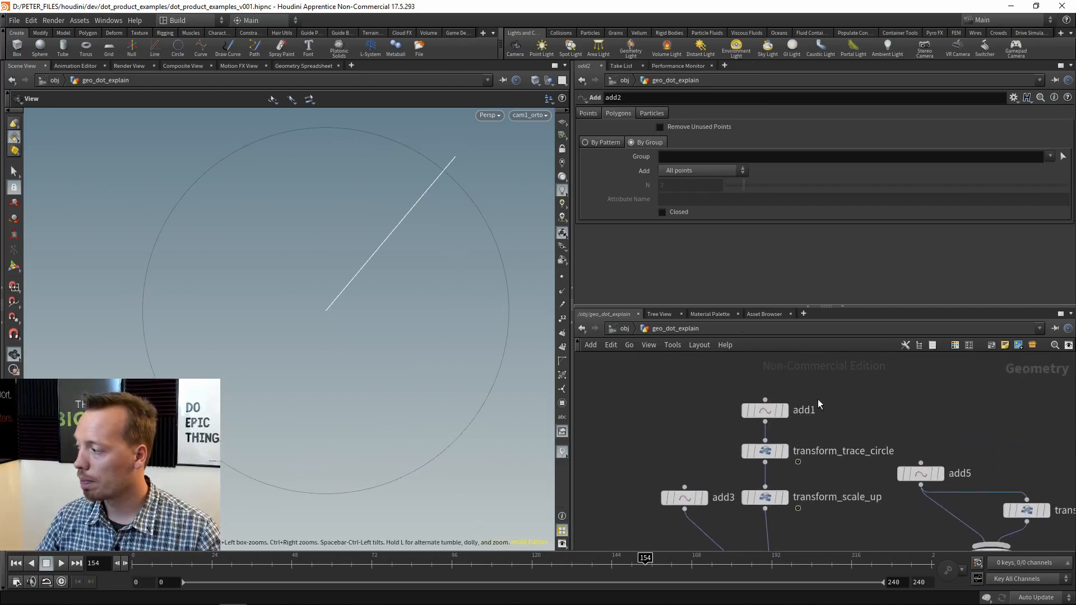
click(766, 410)
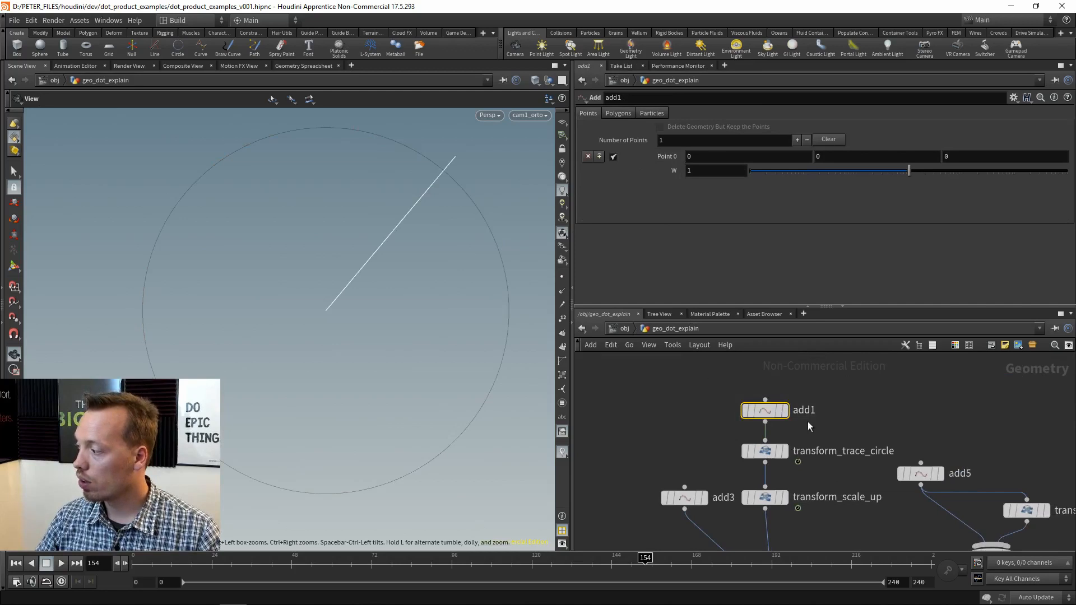
scroll(808, 421, up, 3)
click(775, 408)
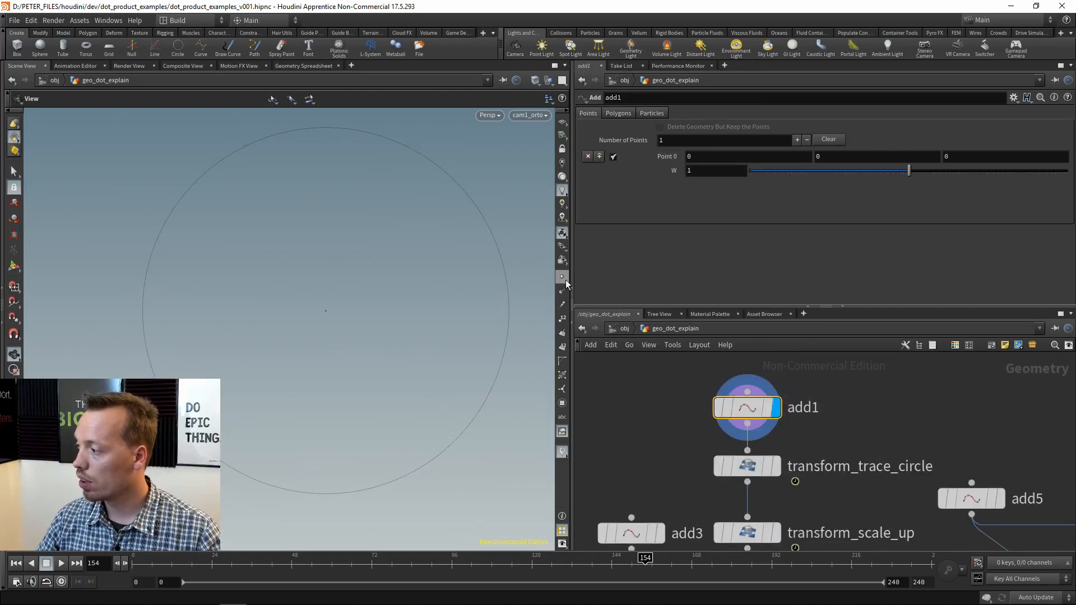
click(562, 319)
Step: Select and display transform_trace_circle, and scrub the timeline from the start to frame 102 to watch the point trace the circle
middle_drag(836, 495, 827, 426)
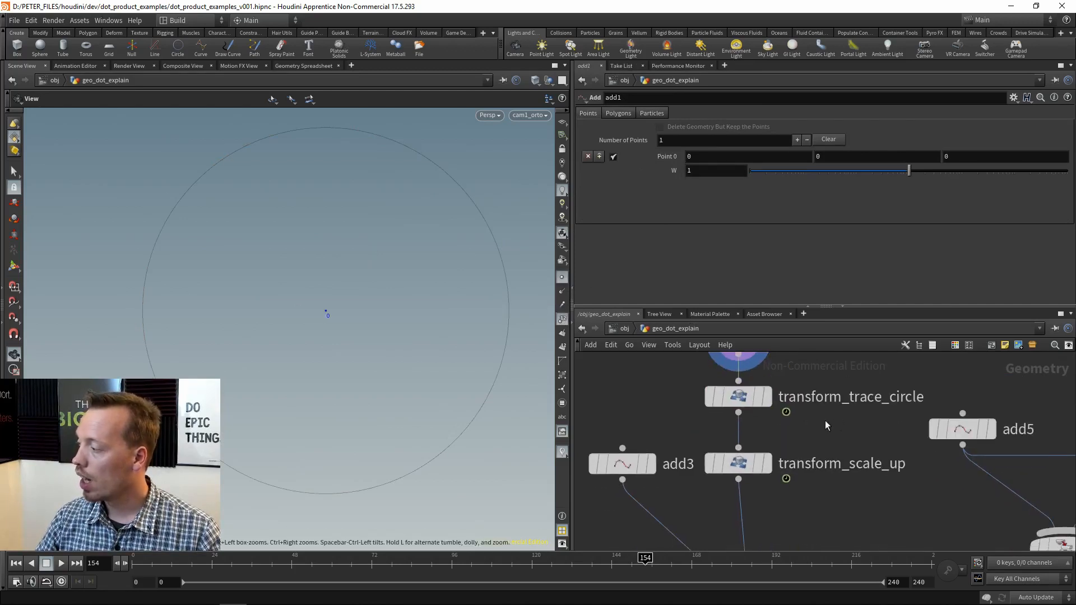
click(738, 397)
click(766, 397)
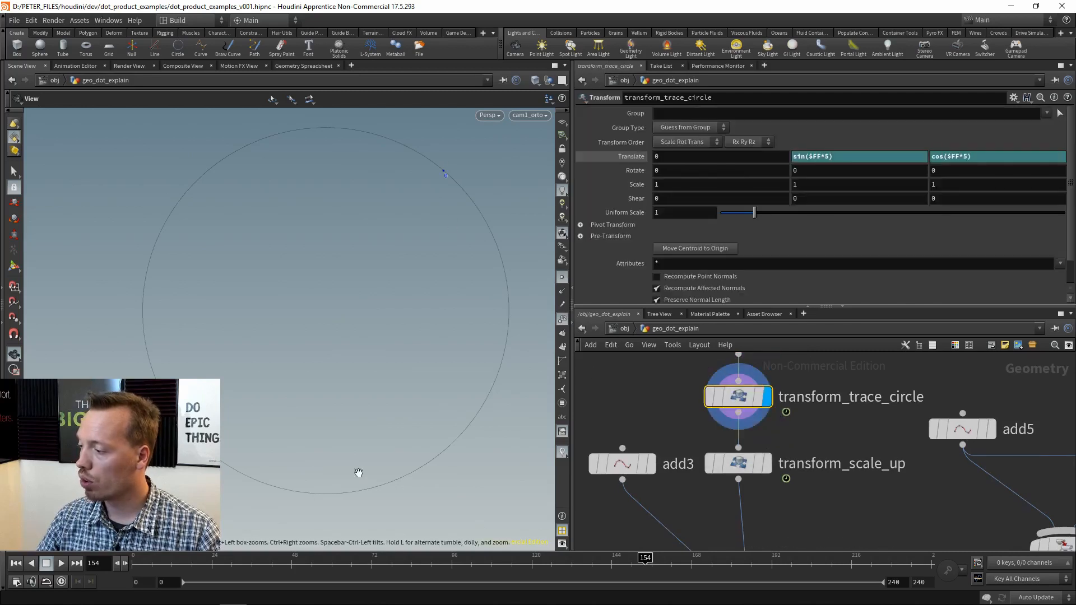
click(136, 563)
drag(176, 572, 195, 571)
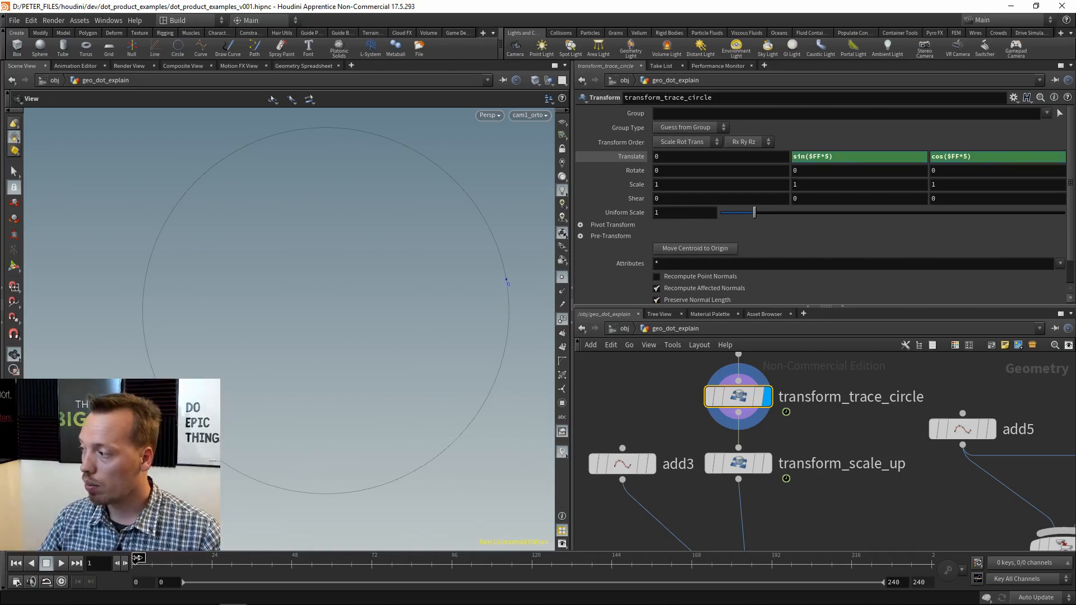
drag(234, 559, 474, 559)
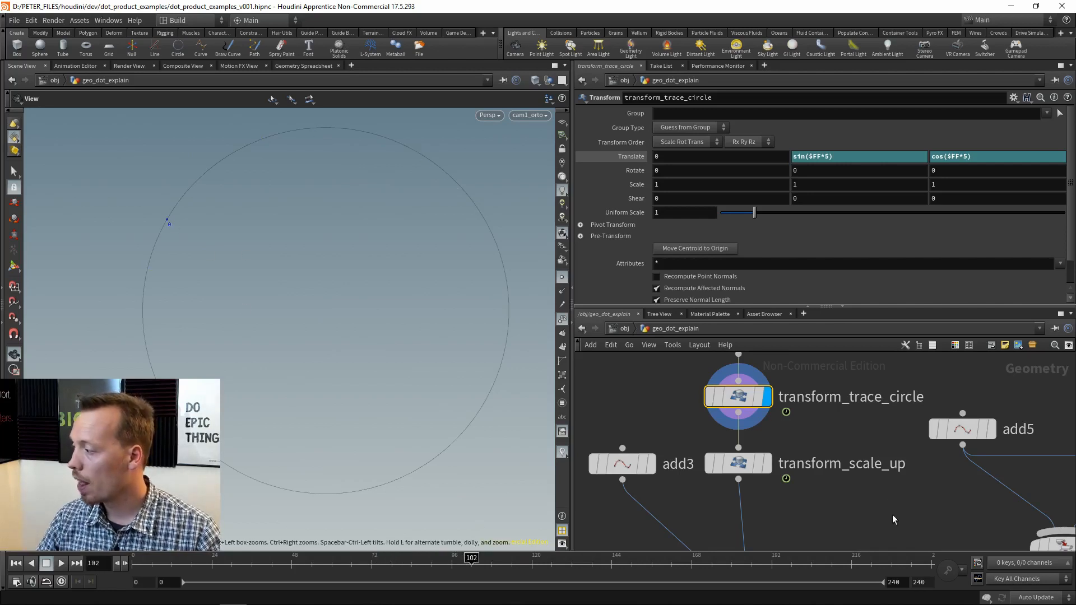
Step: Select and display the transform_scale_up node to examine its Uniform Scale effect on the traced point
middle_drag(893, 517, 880, 436)
click(742, 391)
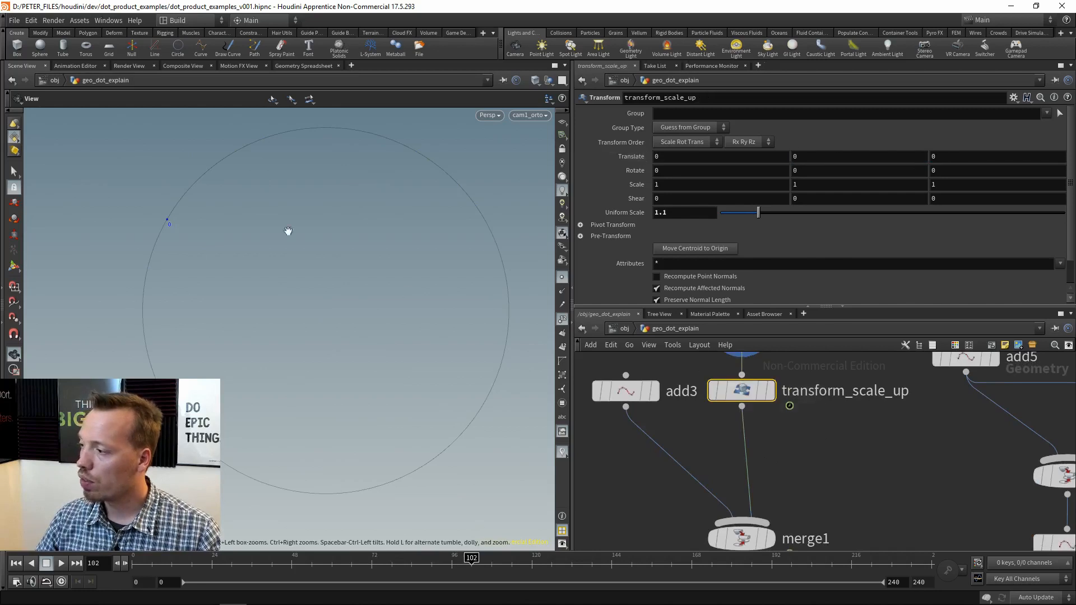
click(769, 391)
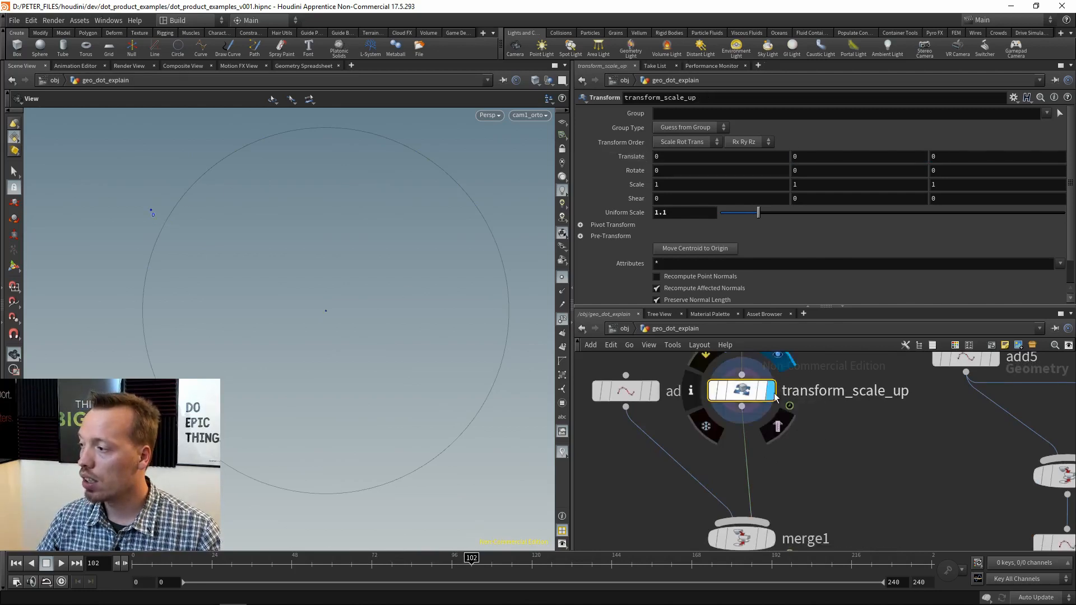
key(Return)
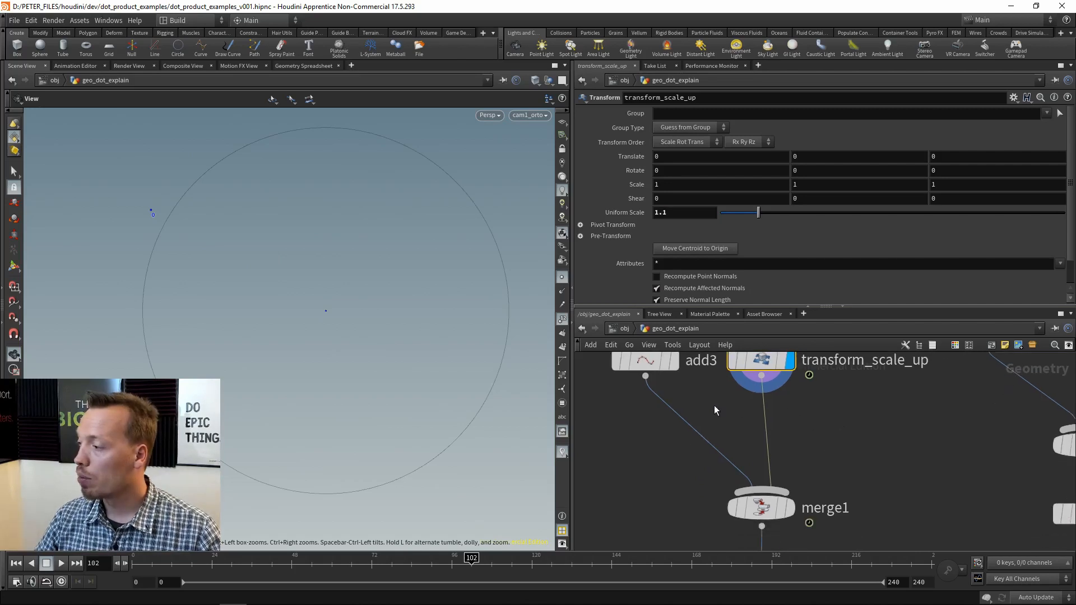
middle_drag(714, 405, 743, 394)
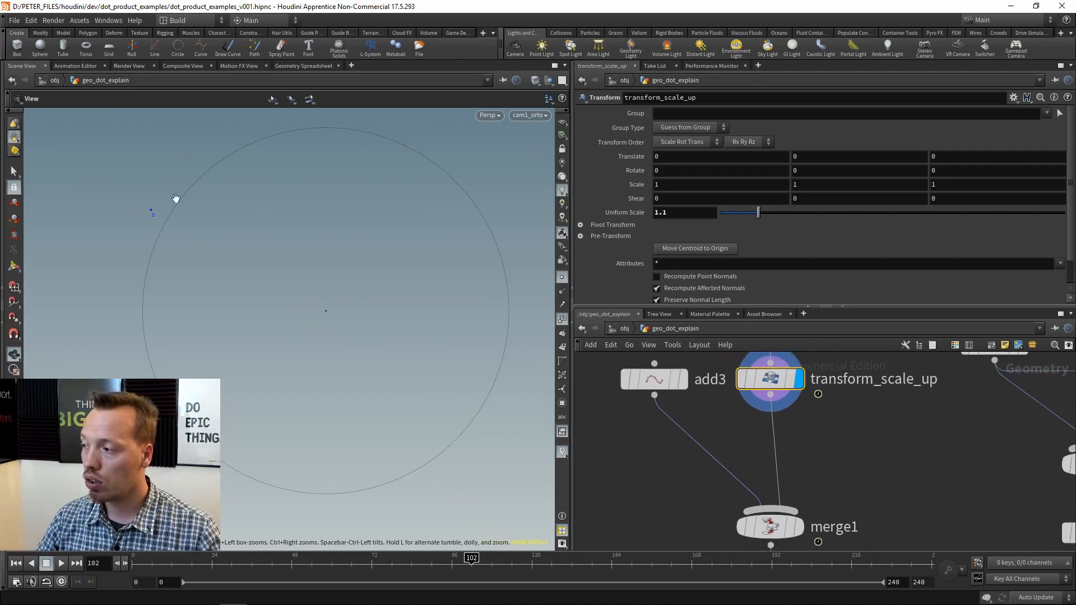
Step: Display and select the merge1 node to examine its combined points, and turn the viewport's reference grid off
middle_drag(806, 463, 809, 410)
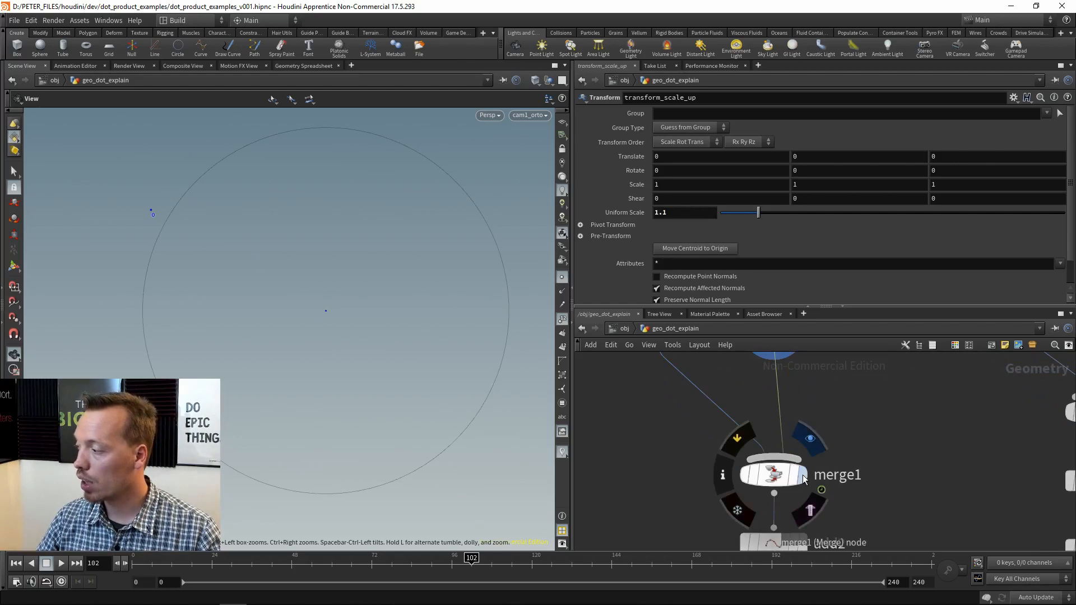
click(802, 475)
drag(705, 492, 706, 492)
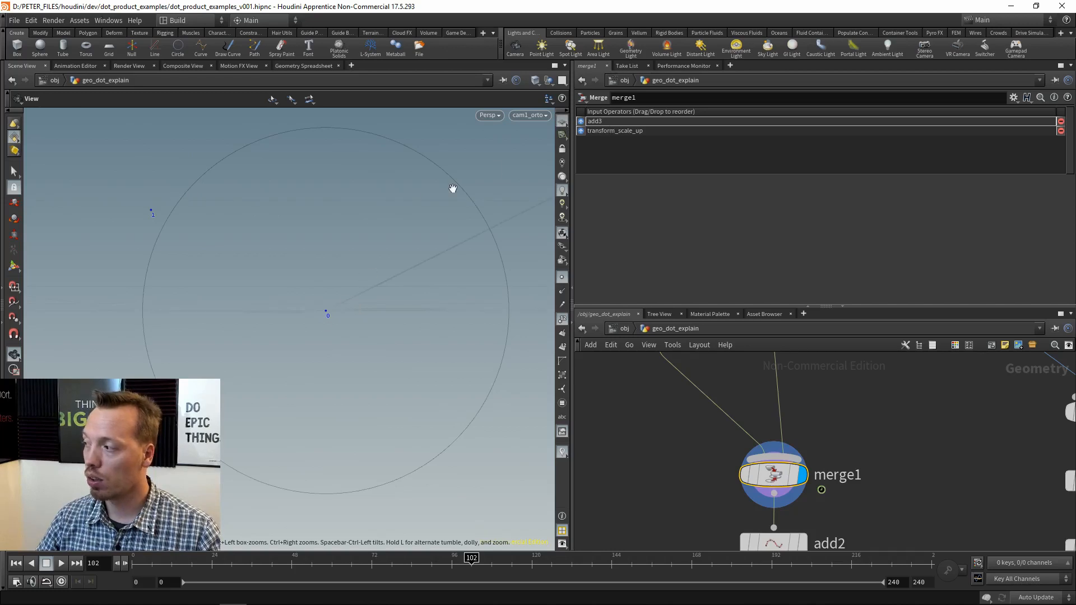
click(561, 124)
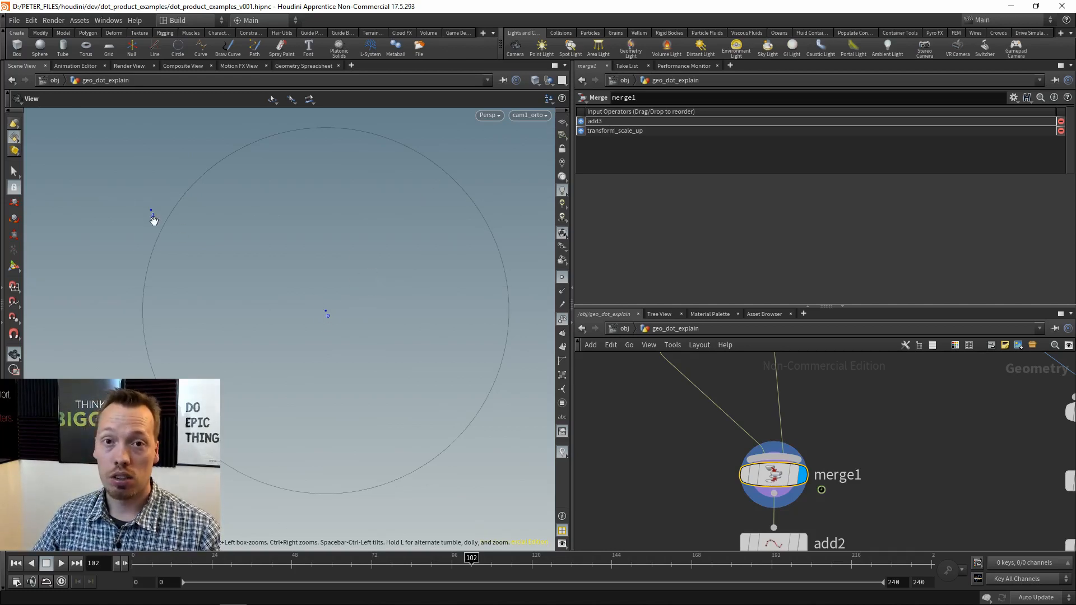
Step: Display add2 and then color1 to examine how the two points are joined into a coloured line
middle_drag(879, 479, 841, 376)
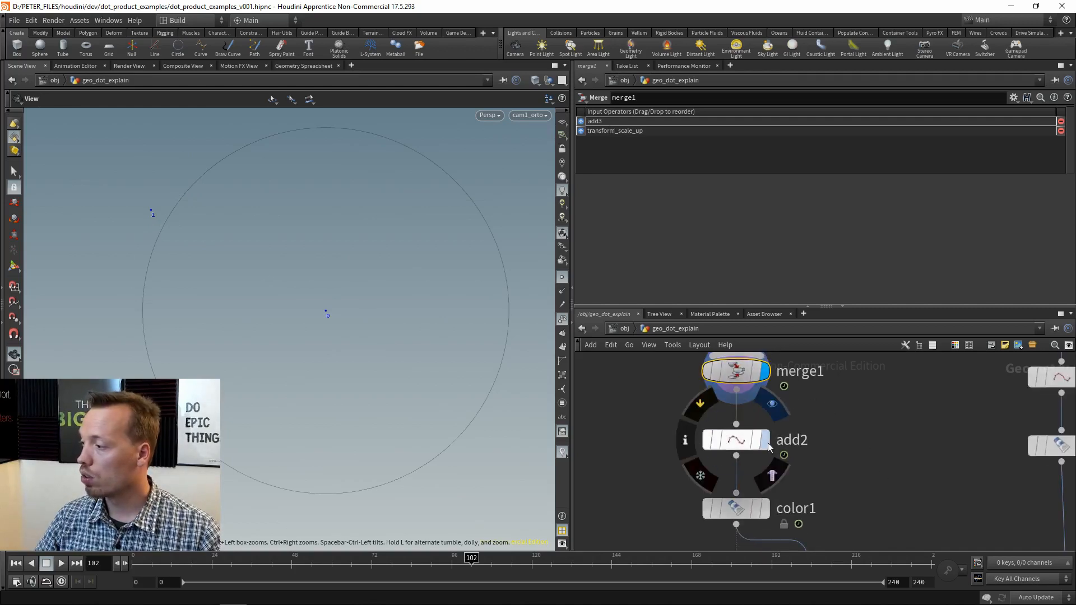
click(765, 440)
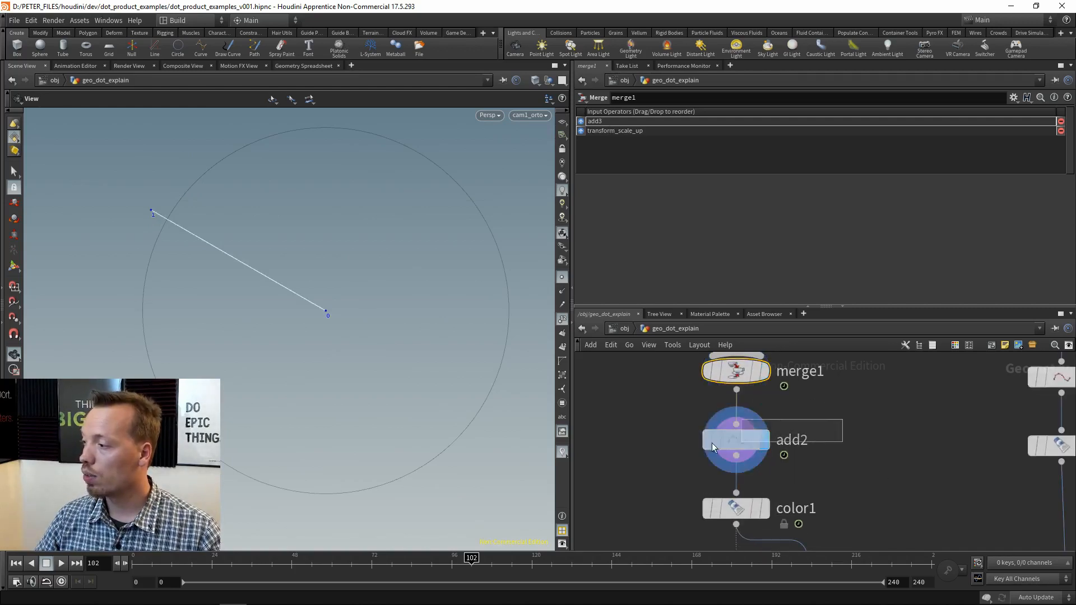
click(765, 509)
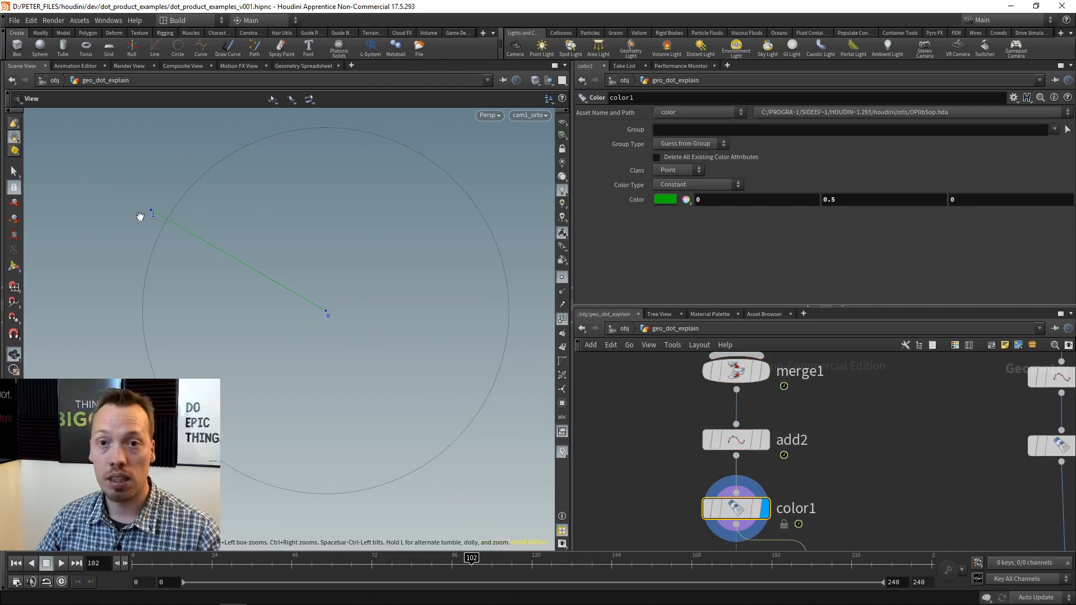
Step: Select and display the attribvop_normalize node to examine the vector's normalized length on the circle
middle_drag(921, 455, 813, 355)
scroll(813, 361, down, 2)
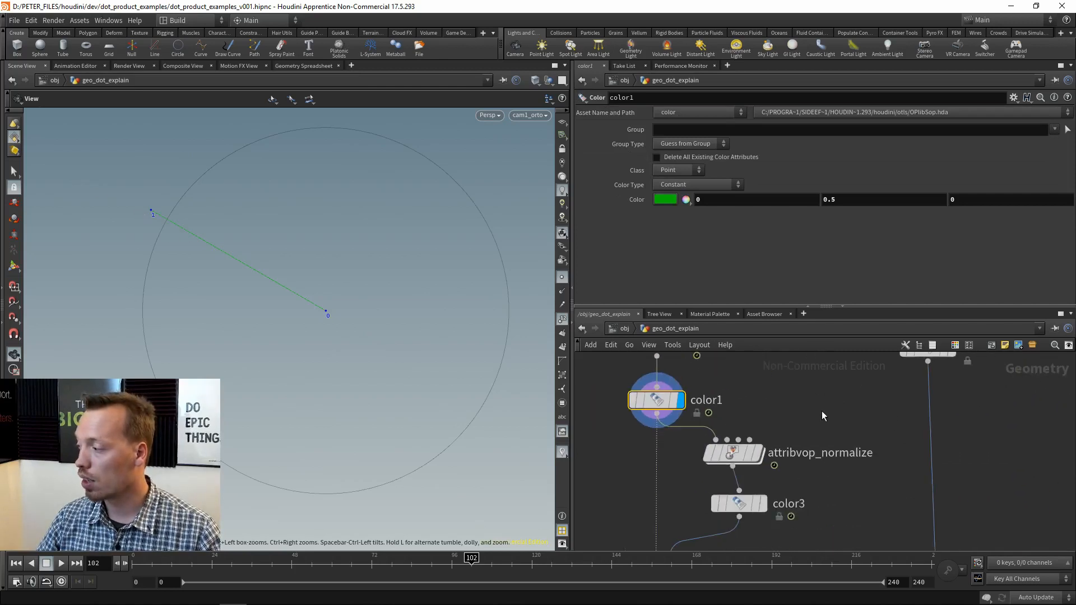
middle_drag(858, 423, 871, 374)
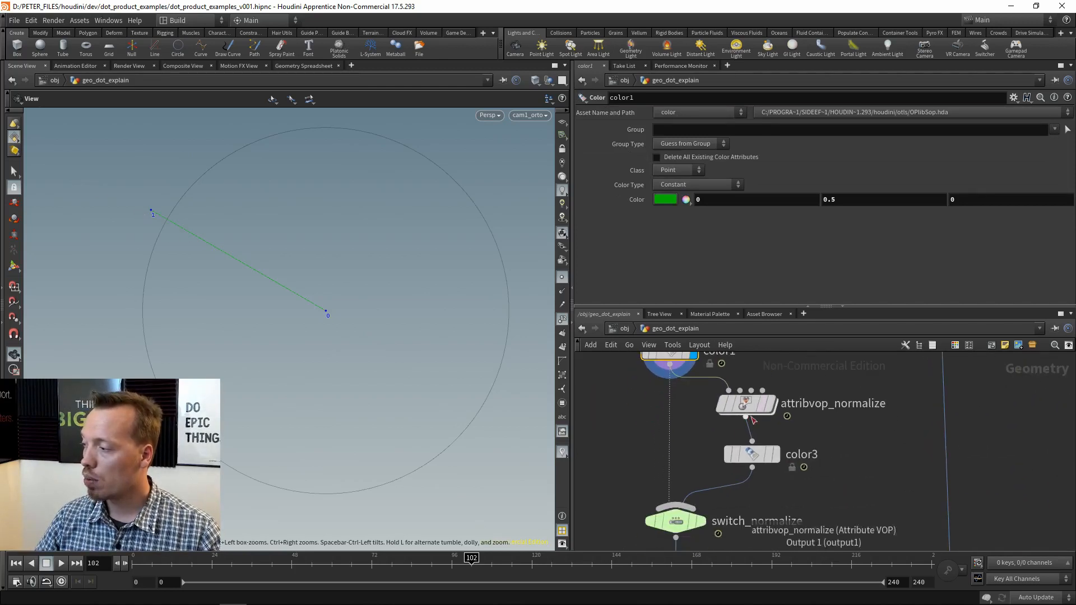
scroll(721, 404, up, 3)
click(762, 400)
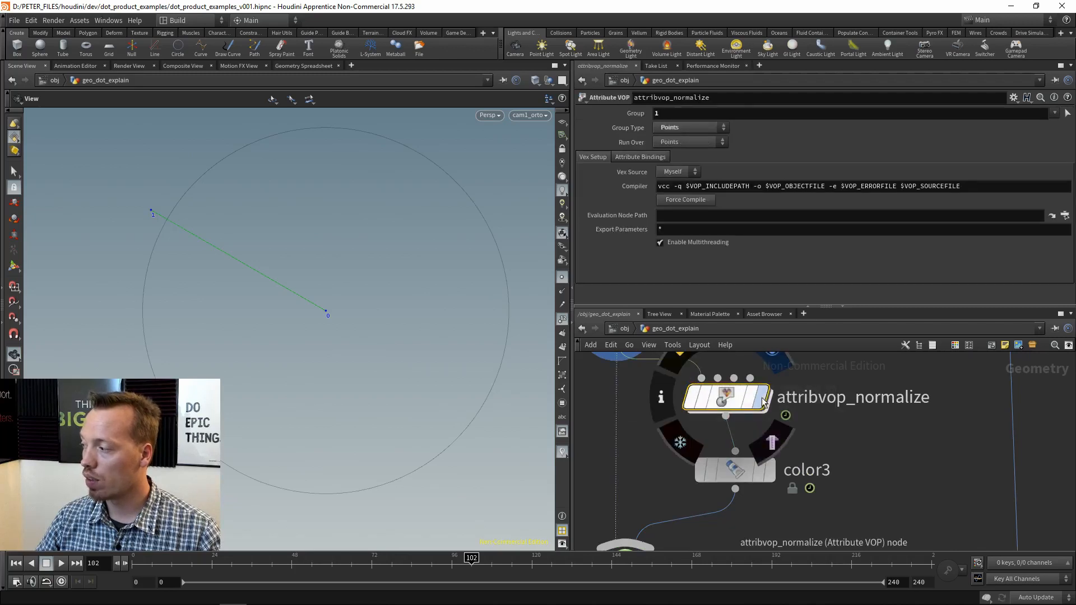
click(764, 400)
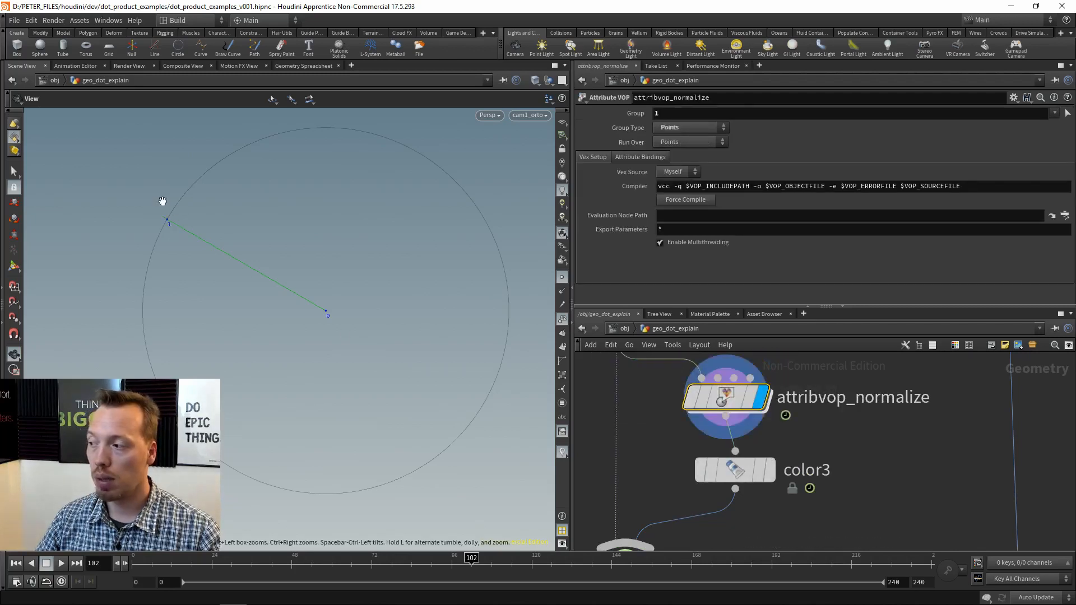
Step: Check attribvop_normalize's Group setting, then display color1 and attribvop_normalize in turn to compare the vector before and after normalizing
click(661, 114)
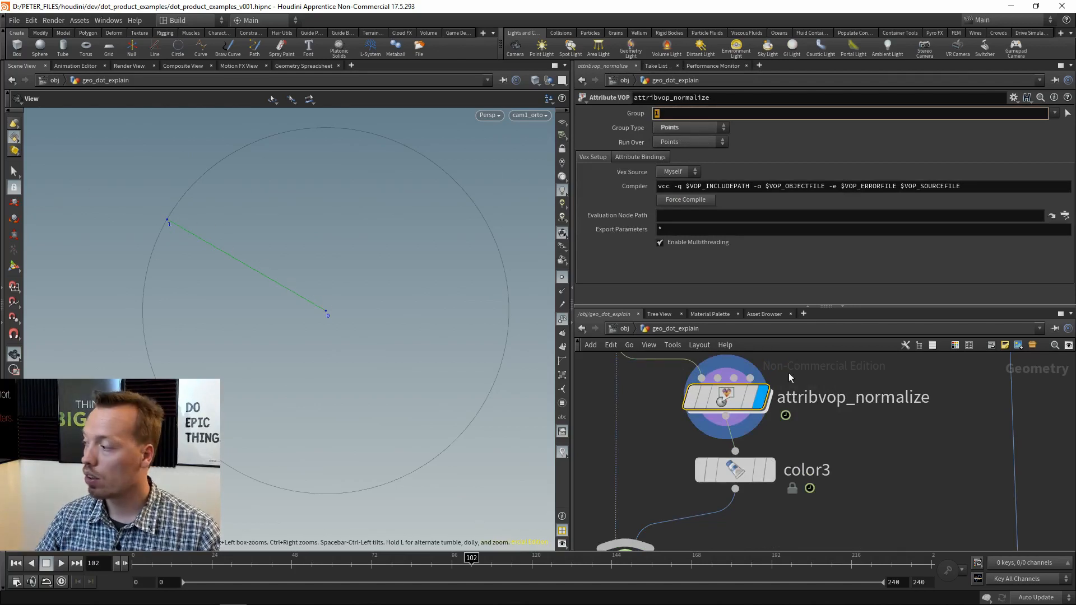
middle_drag(789, 376, 813, 417)
click(676, 363)
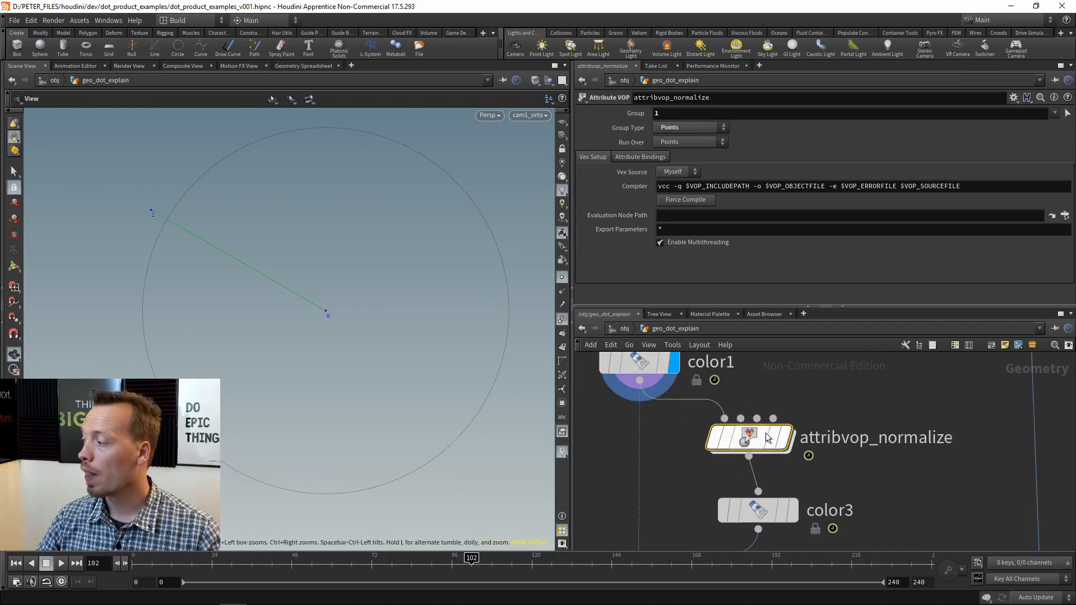
click(783, 438)
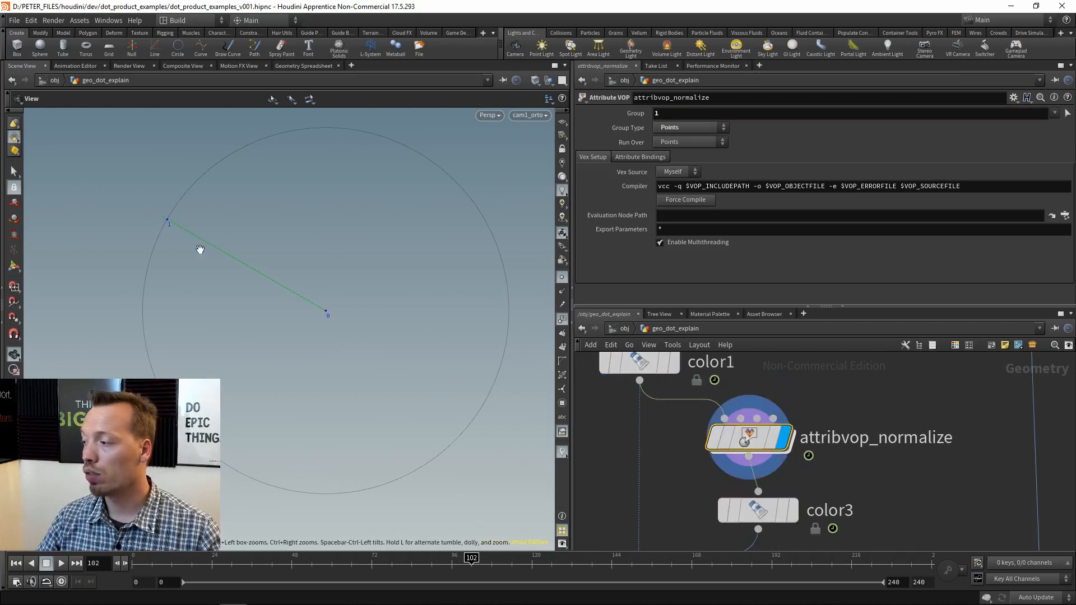
Step: Open the attribvop_normalize network to examine how normalize1 is wired between P input and output, then return to geo_dot_explain
double_click(758, 440)
scroll(779, 437, up, 5)
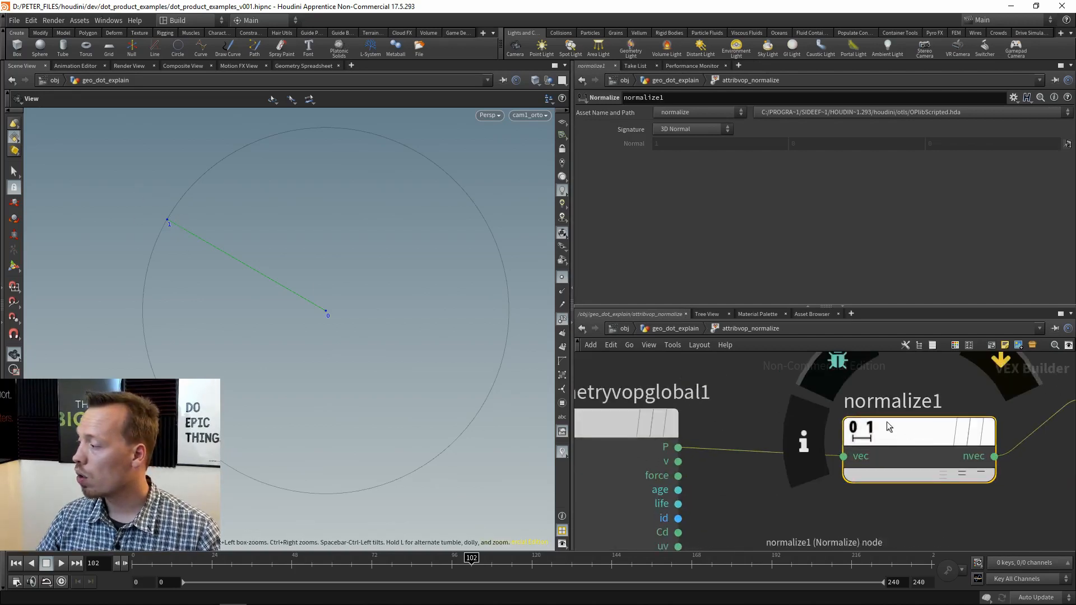
middle_drag(777, 397, 631, 427)
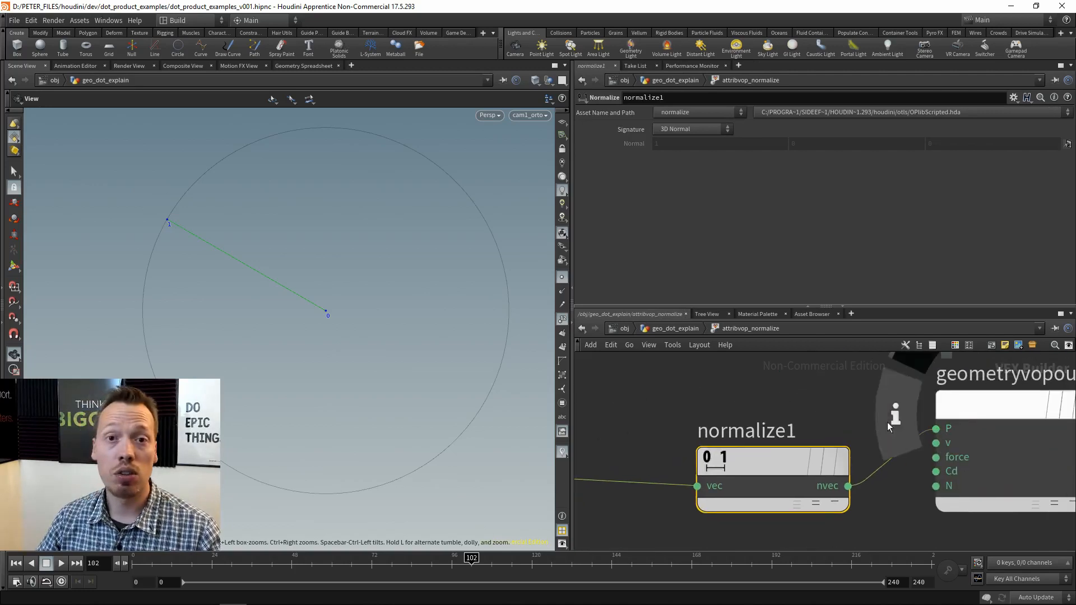
scroll(827, 415, down, 2)
click(690, 331)
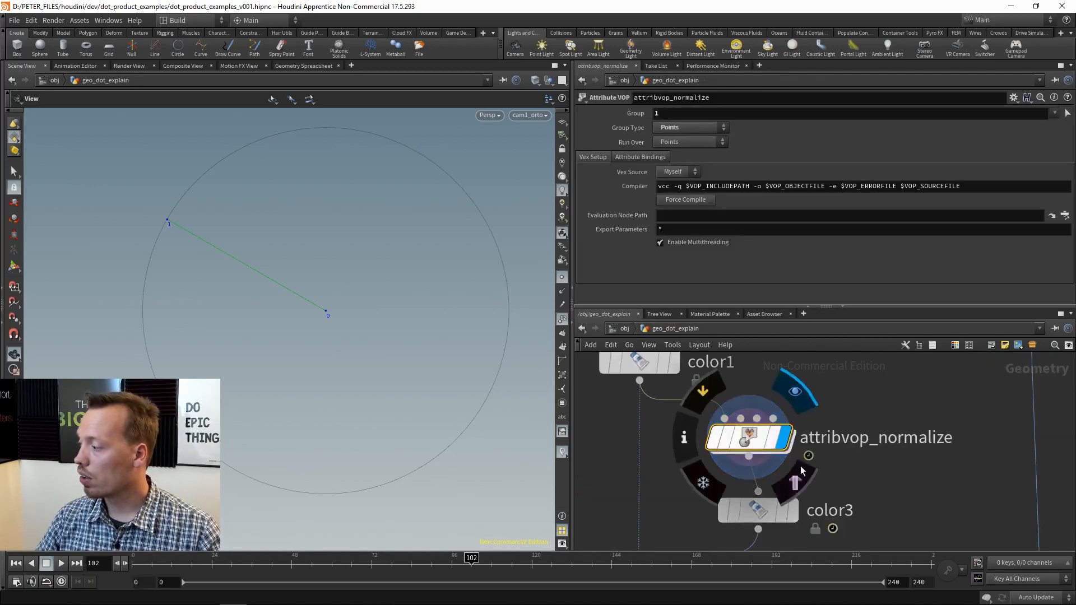
Step: Select color3 and color1 and display each in turn to compare the normalized and original vectors' green shades
click(843, 439)
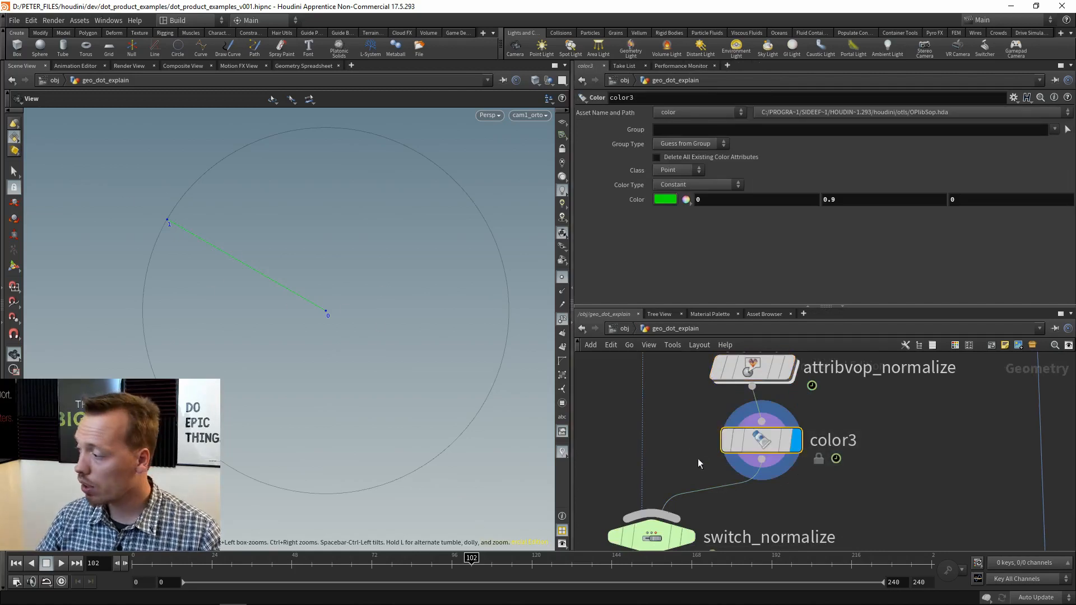
middle_drag(698, 459, 695, 546)
click(665, 464)
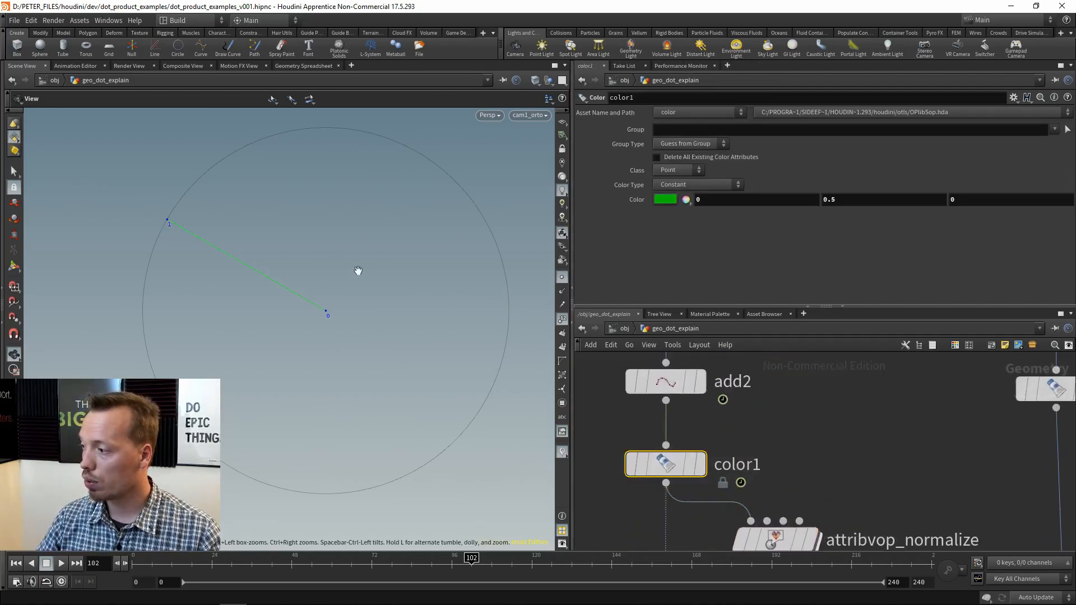
click(700, 465)
middle_drag(895, 493, 934, 346)
click(858, 465)
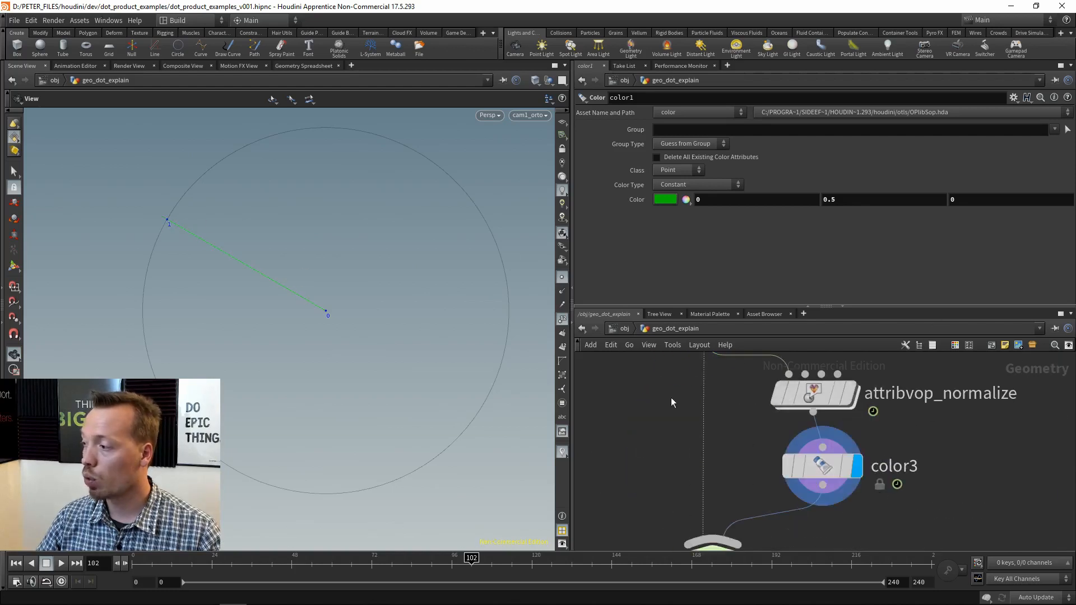
Step: Display switch_normalize and then select and display the REF_target null to examine the reference output of the target vector
middle_drag(779, 460, 771, 392)
click(750, 463)
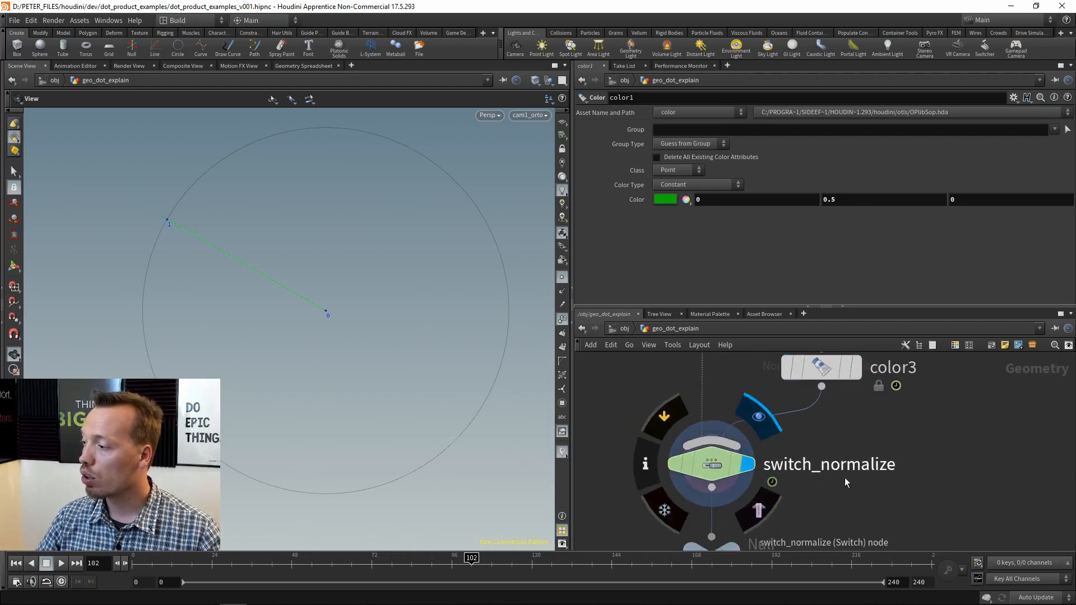
middle_drag(845, 478, 803, 431)
click(741, 459)
click(709, 470)
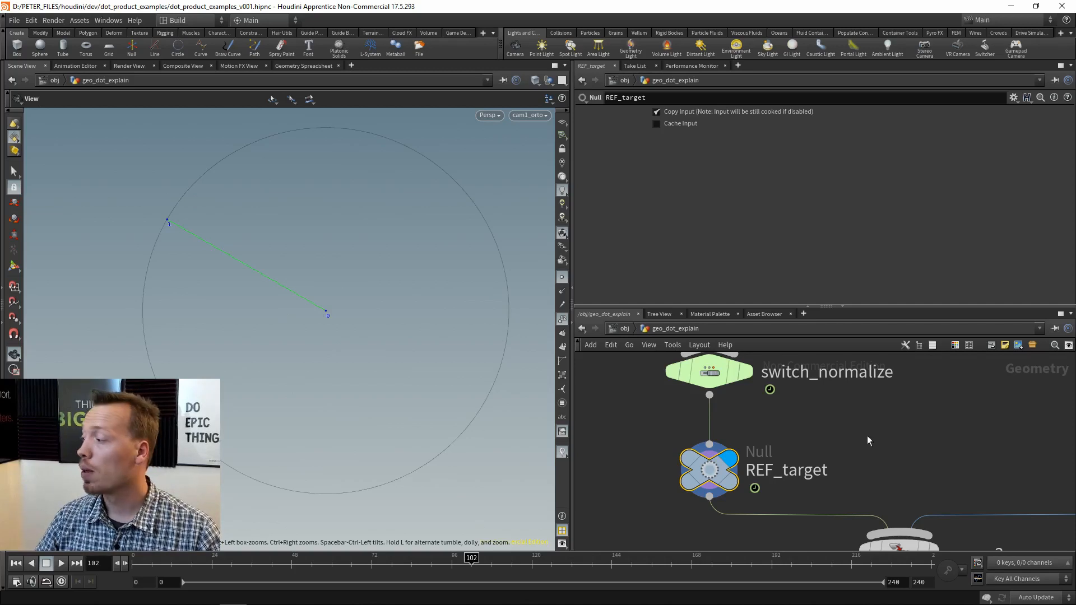
scroll(953, 432, down, 3)
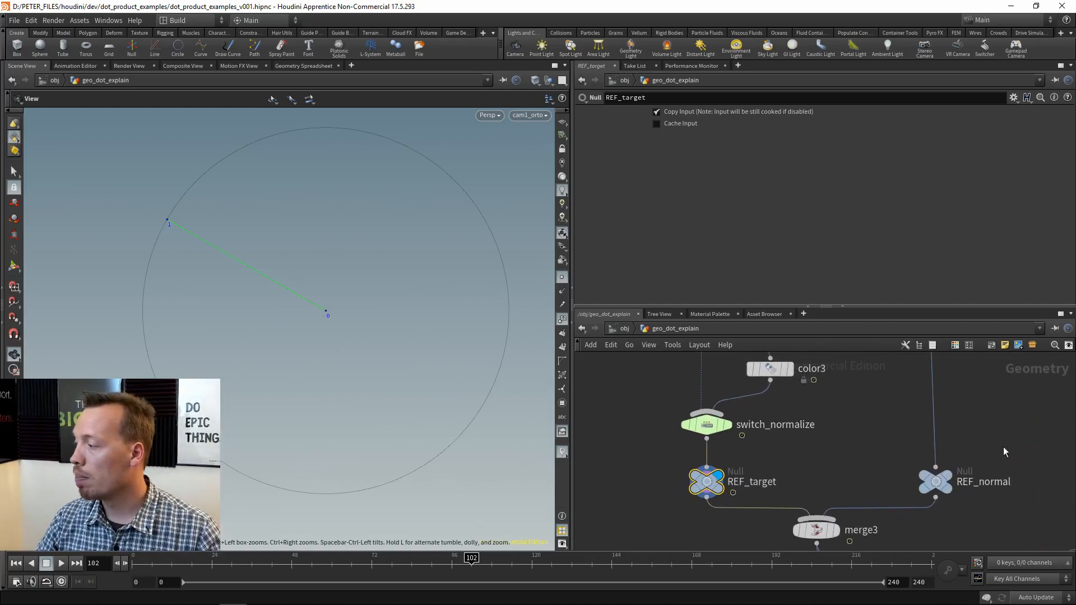
scroll(763, 486, up, 3)
double_click(745, 480)
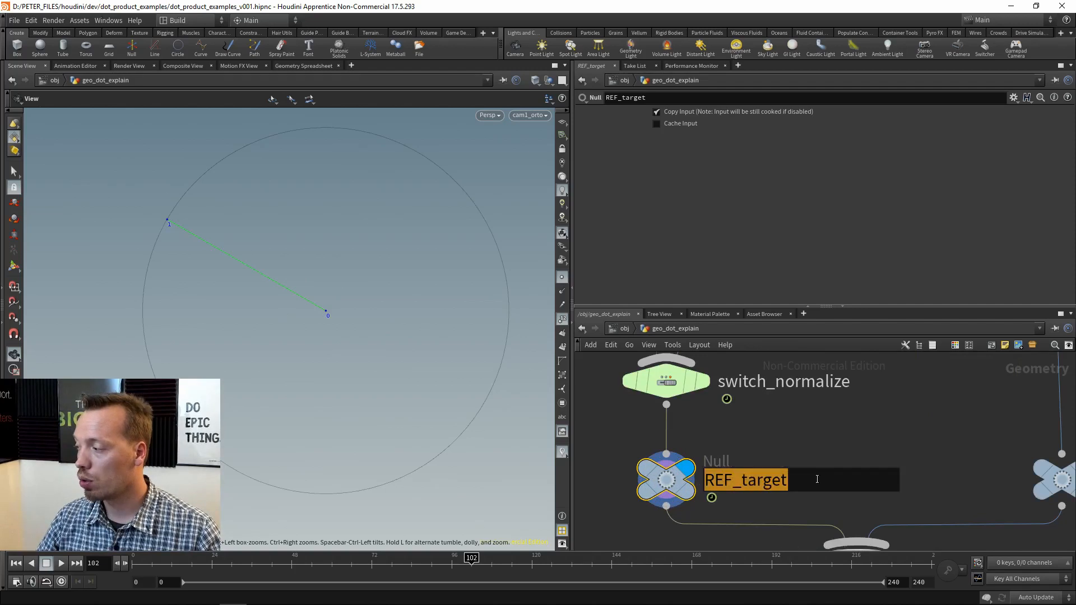
click(886, 420)
Step: Go to the start of the normal vector's branch and display add5 to examine its point at the circle's centre
scroll(959, 415, down, 4)
middle_drag(931, 417, 839, 442)
middle_drag(825, 370, 816, 441)
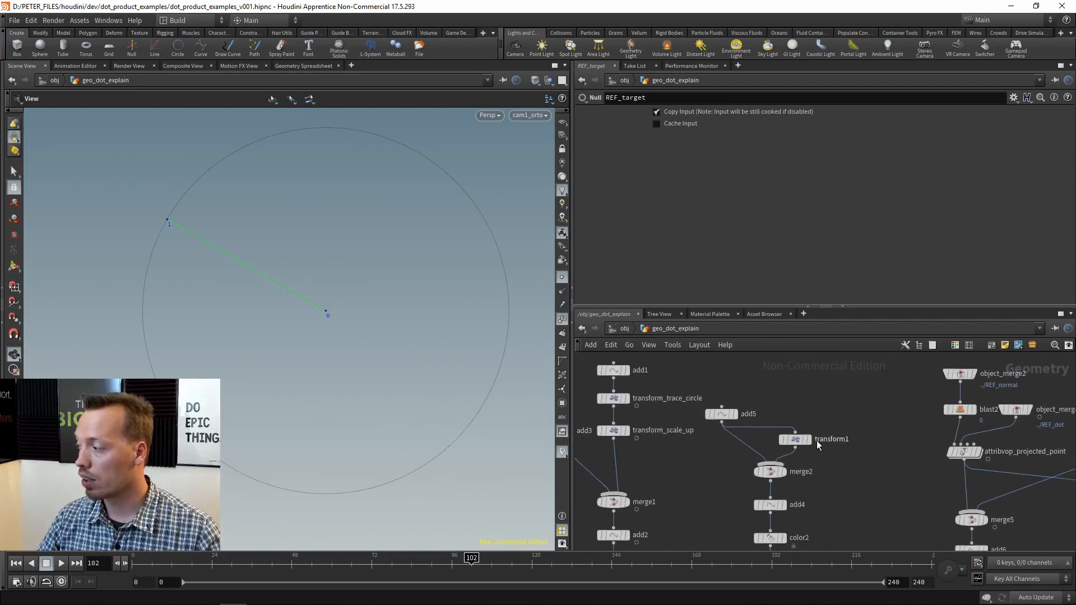
scroll(816, 441, up, 3)
click(710, 411)
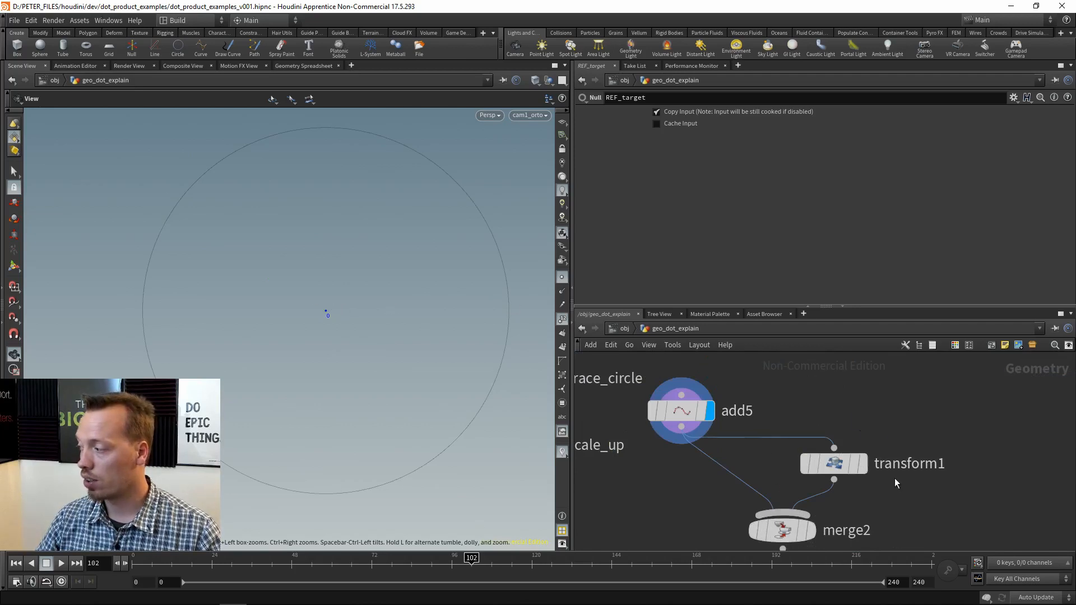
Step: Display and select transform1 to examine the Z Translate value that moves the point onto the circle
click(861, 464)
click(819, 468)
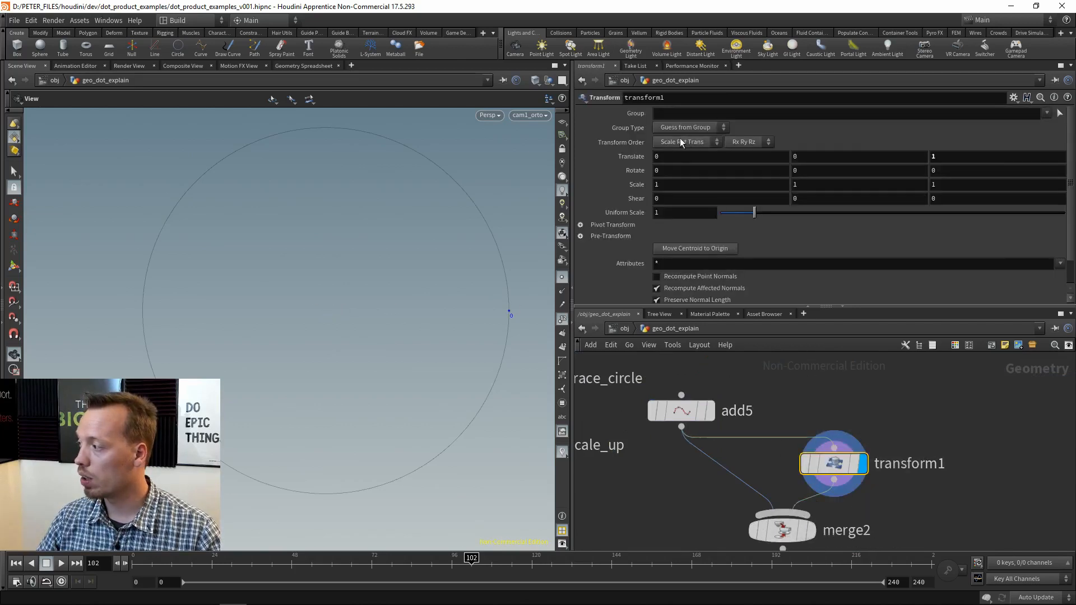
click(958, 157)
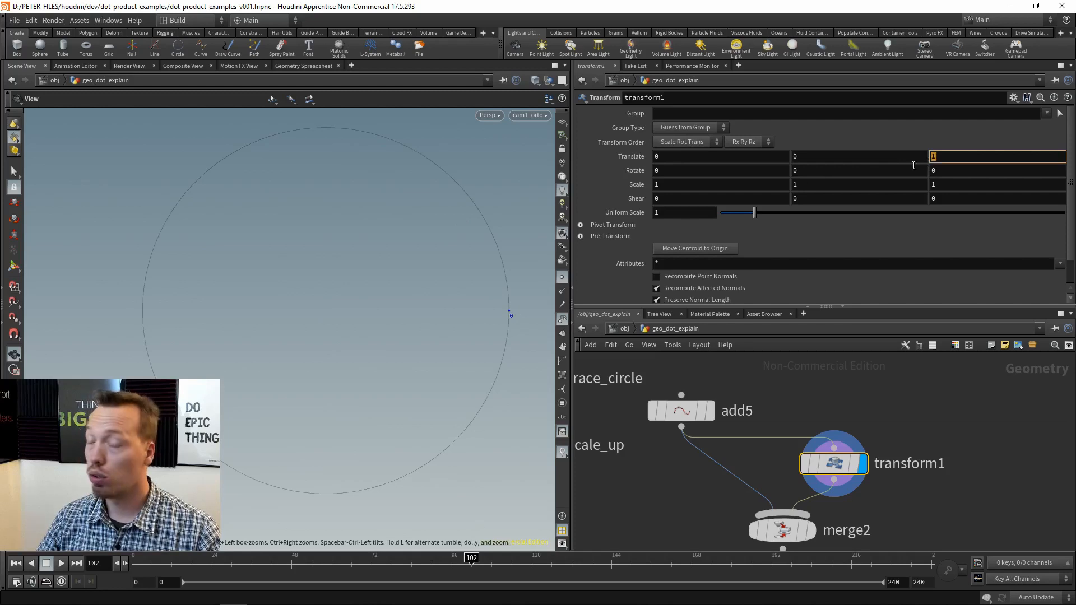
Step: Display merge2, add4 and color2 in turn to examine how the two points are joined into a blue line
middle_drag(886, 413, 902, 365)
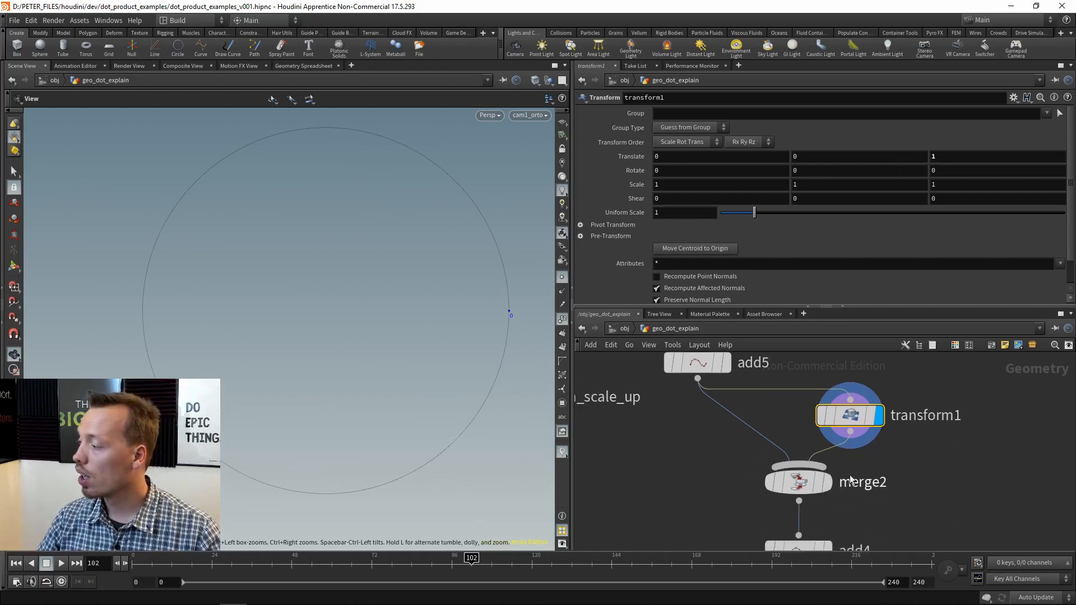
click(829, 482)
middle_drag(926, 502, 917, 412)
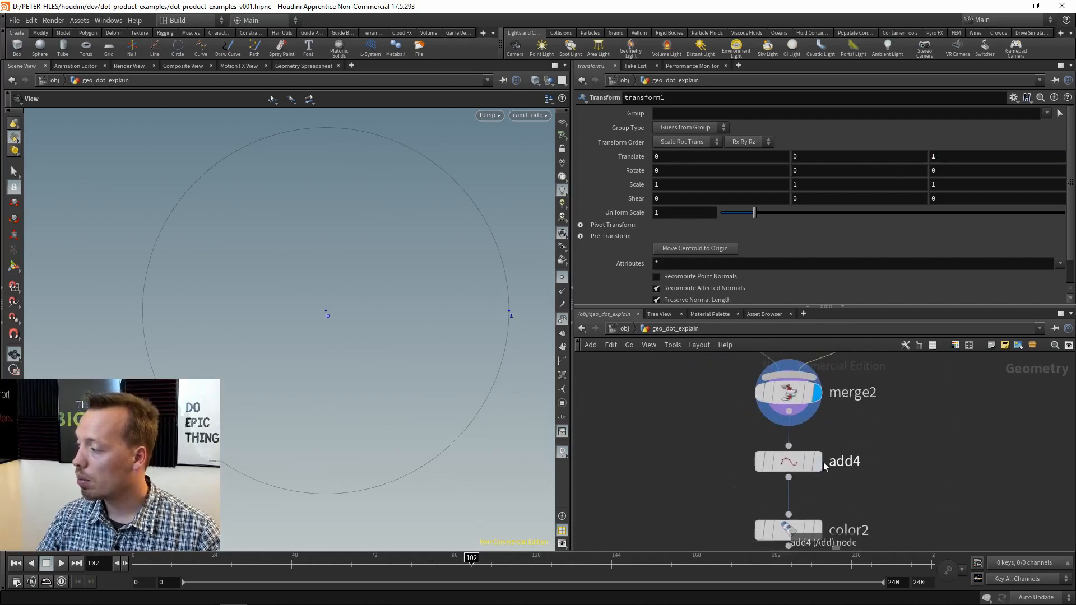
click(822, 464)
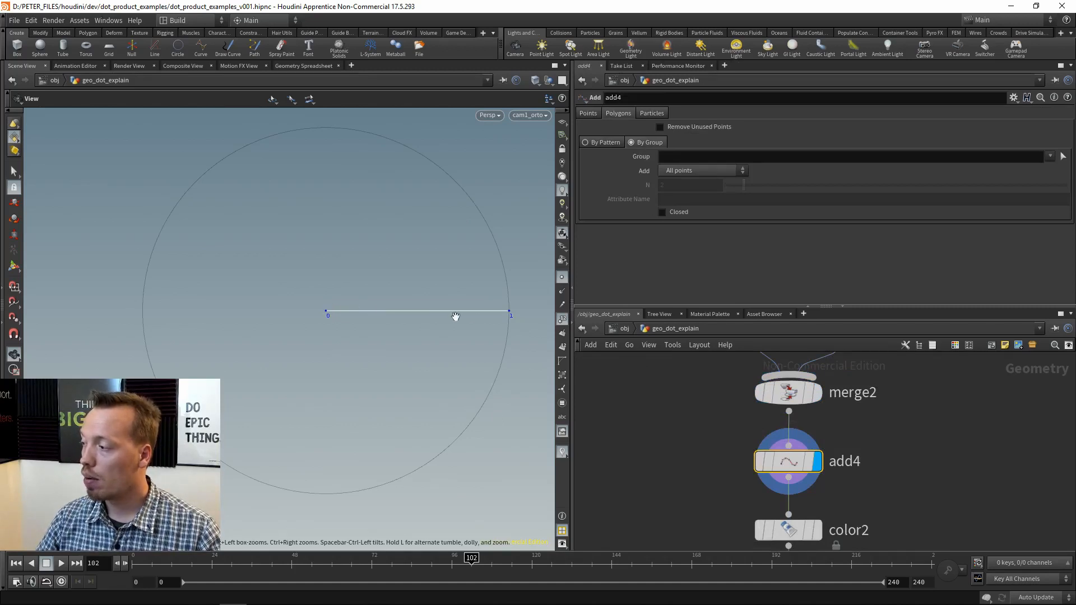
middle_drag(879, 472, 894, 421)
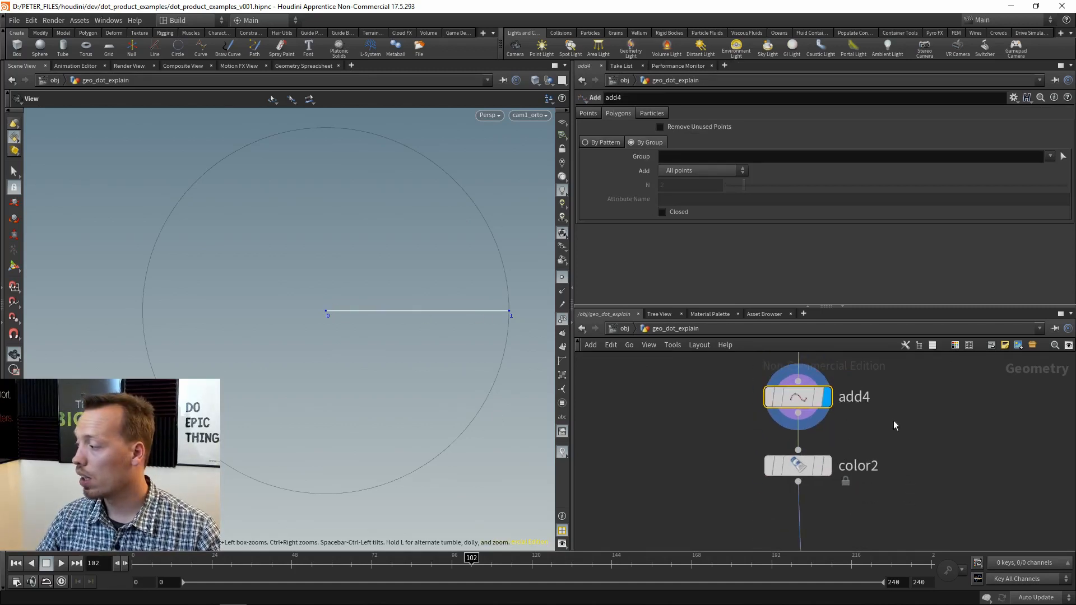
click(827, 465)
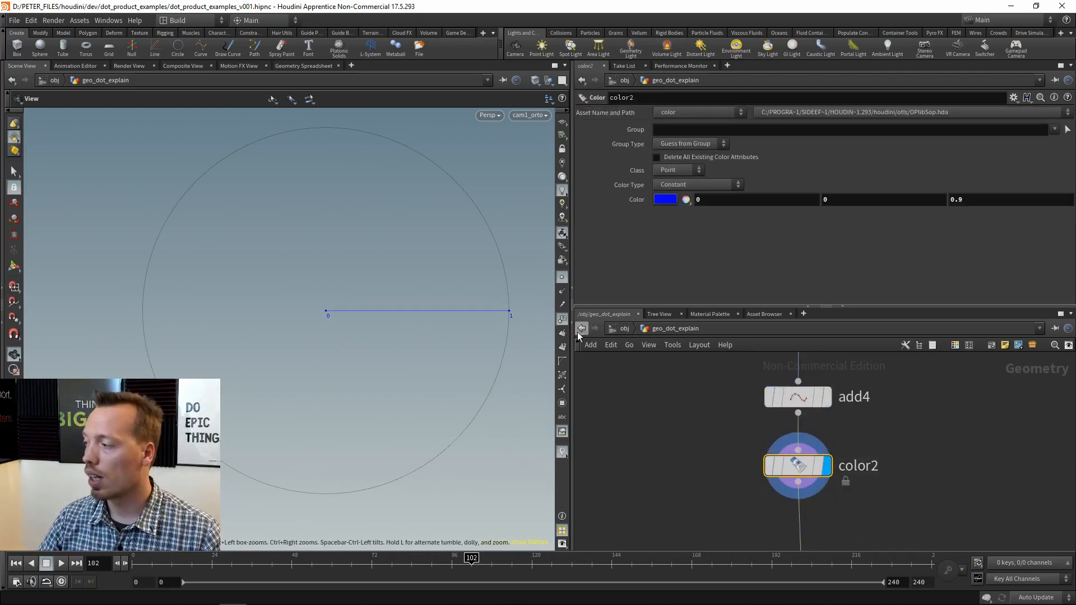
Step: Display merge3 to view both vectors together and scrub the timeline to frame 79
middle_drag(890, 499, 874, 458)
scroll(880, 449, down, 5)
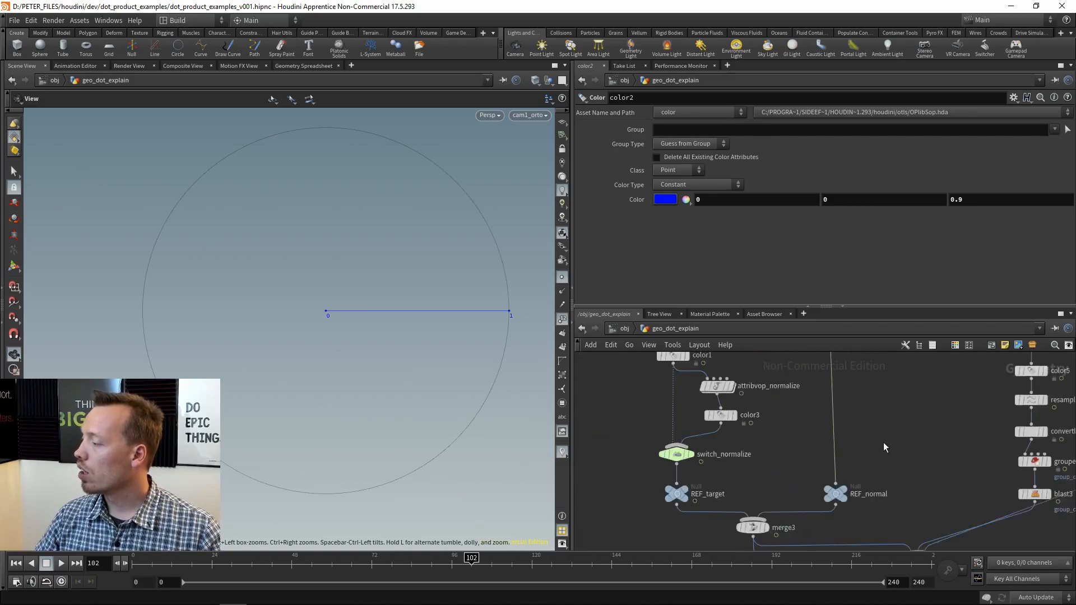
scroll(832, 463, up, 8)
middle_drag(618, 413, 792, 353)
click(776, 502)
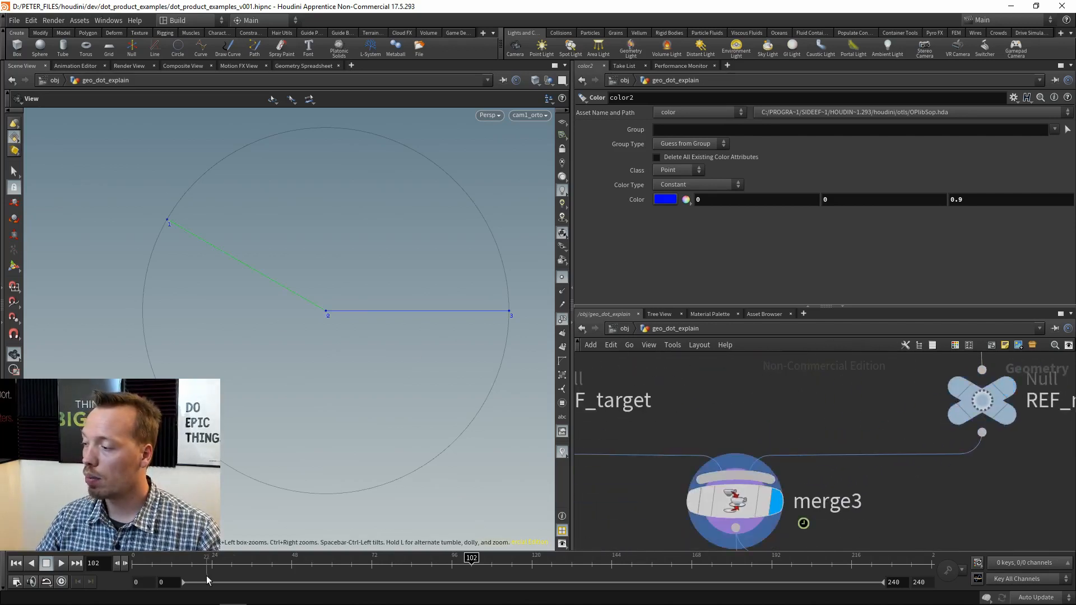
drag(206, 564, 395, 565)
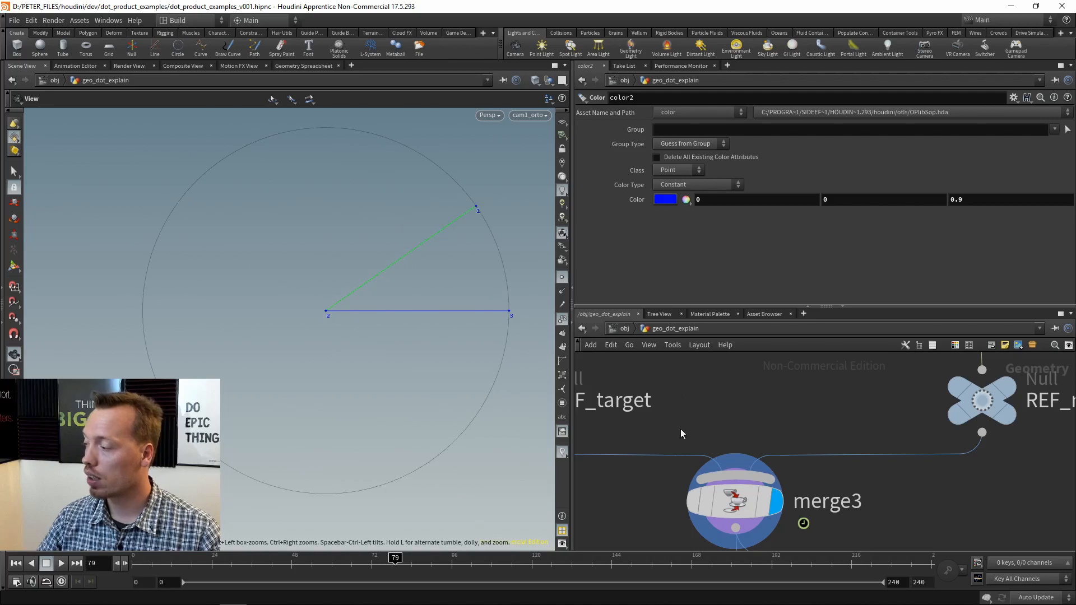
Step: Select the attribvop_compute_dot node below merge3 and open its VOP network
scroll(892, 502, down, 4)
middle_drag(901, 513, 868, 393)
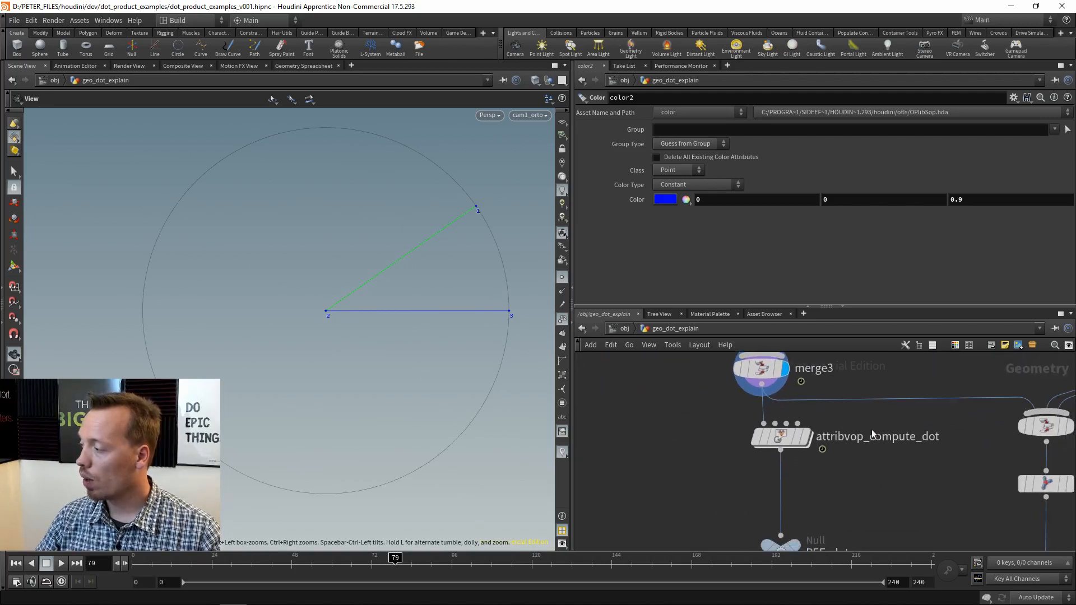
scroll(872, 434, up, 5)
drag(974, 394, 611, 470)
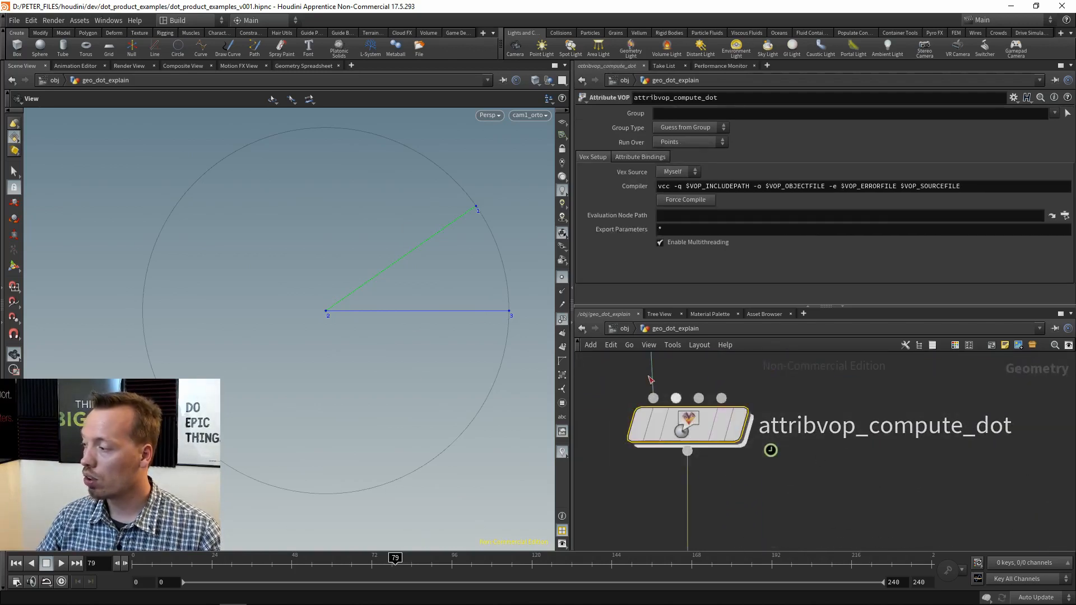
mouse_move(736, 434)
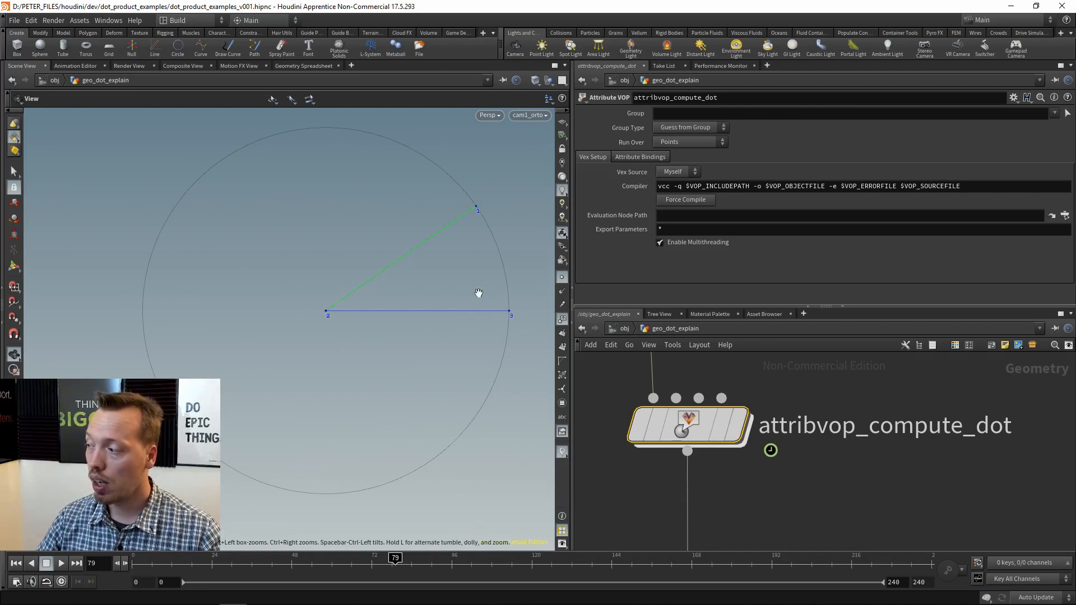
double_click(695, 424)
middle_drag(683, 406, 812, 402)
scroll(813, 401, down, 4)
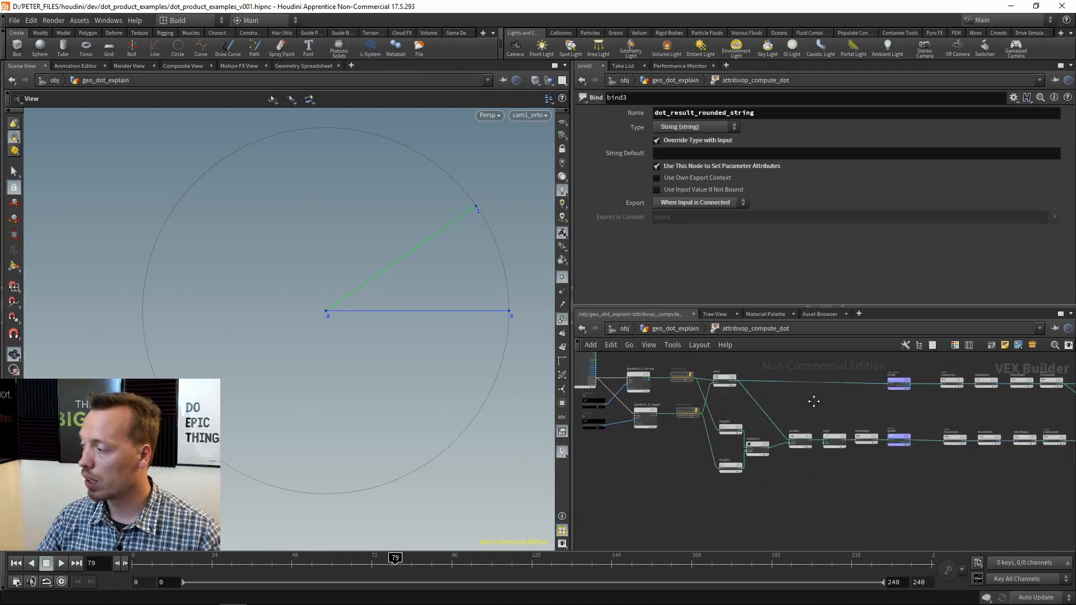
Step: Select the getattrib_P_normal node to examine its Get Attribute settings and the i1 constant feeding its point number
middle_drag(650, 372, 776, 407)
scroll(777, 407, up, 5)
scroll(827, 438, up, 2)
middle_drag(769, 451, 886, 472)
click(671, 494)
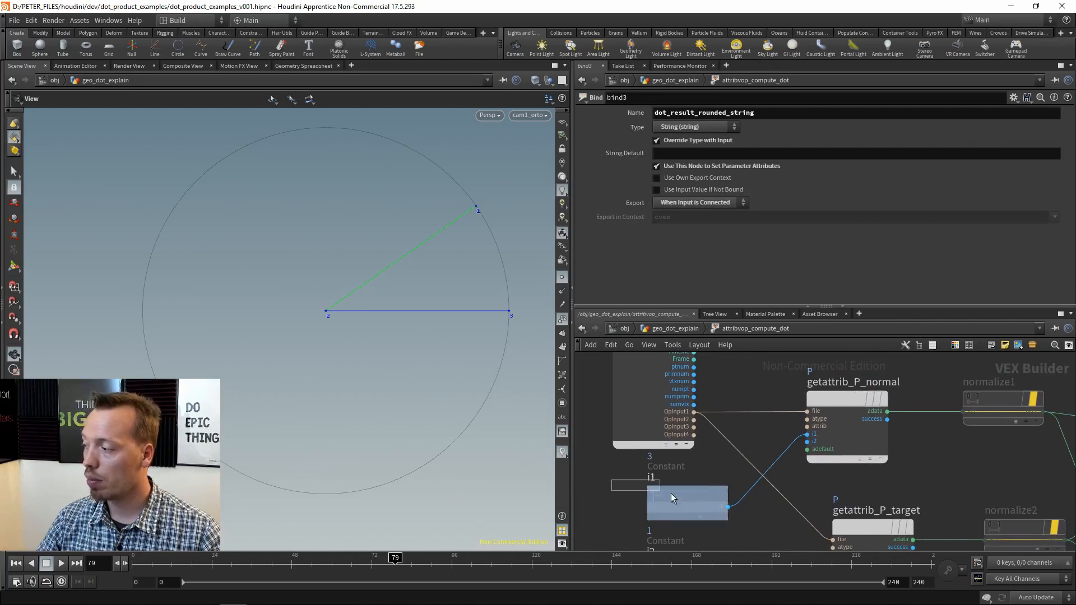
click(883, 454)
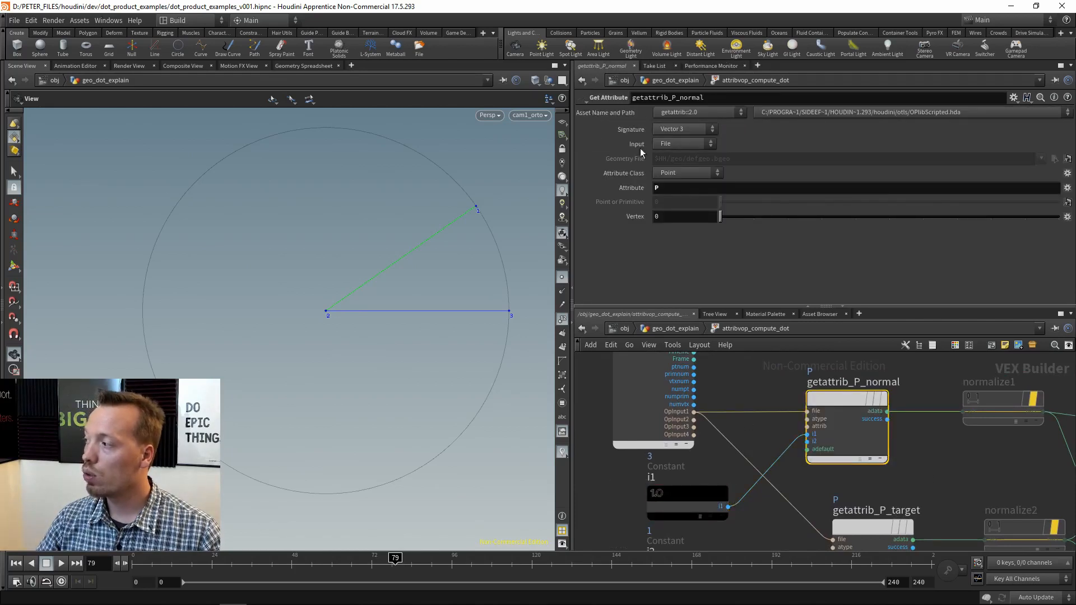
drag(714, 99, 647, 100)
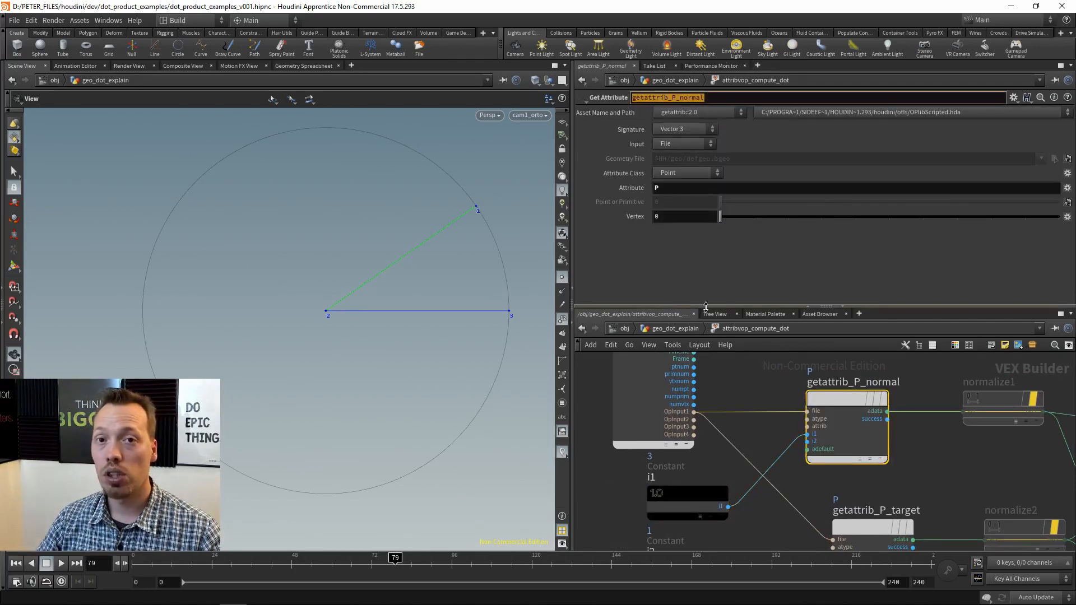
mouse_move(672, 492)
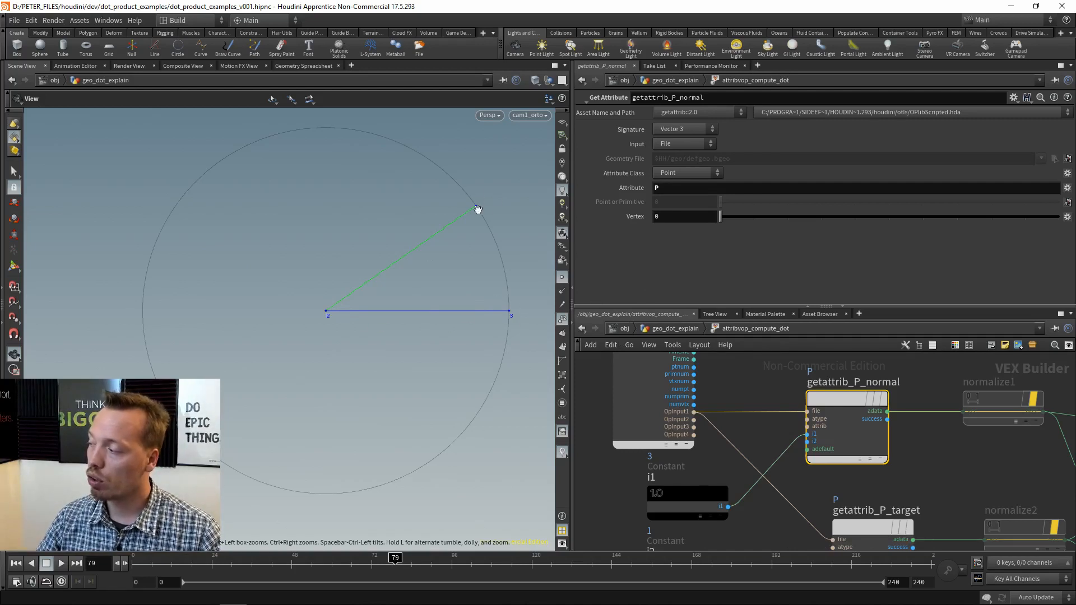
Step: Select the i2 constant feeding getattrib_P_target to examine its Integer Default
middle_drag(969, 485, 916, 461)
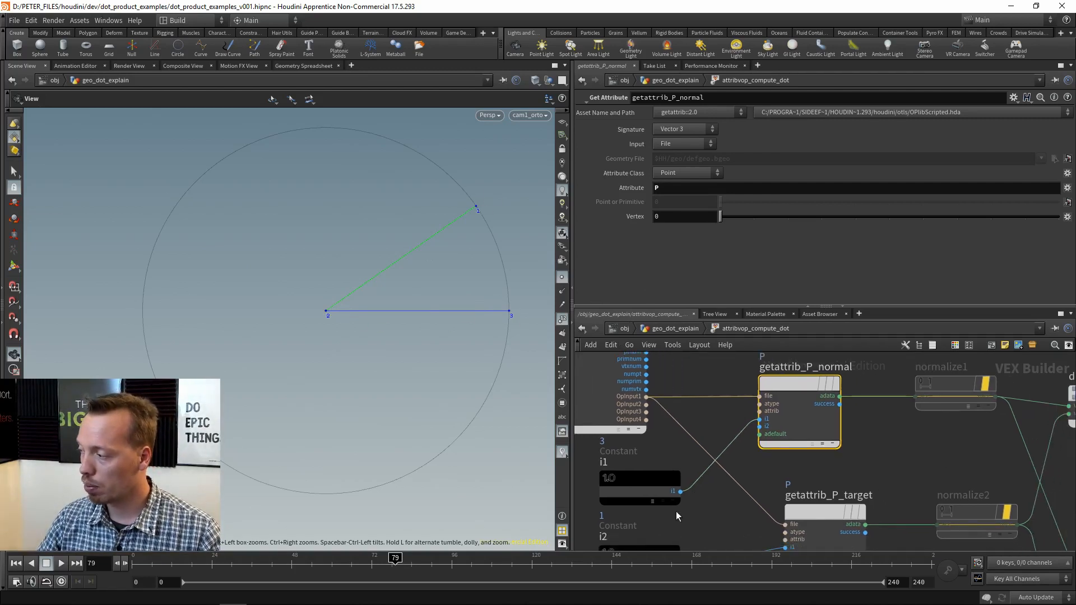
middle_drag(676, 511, 691, 425)
click(658, 476)
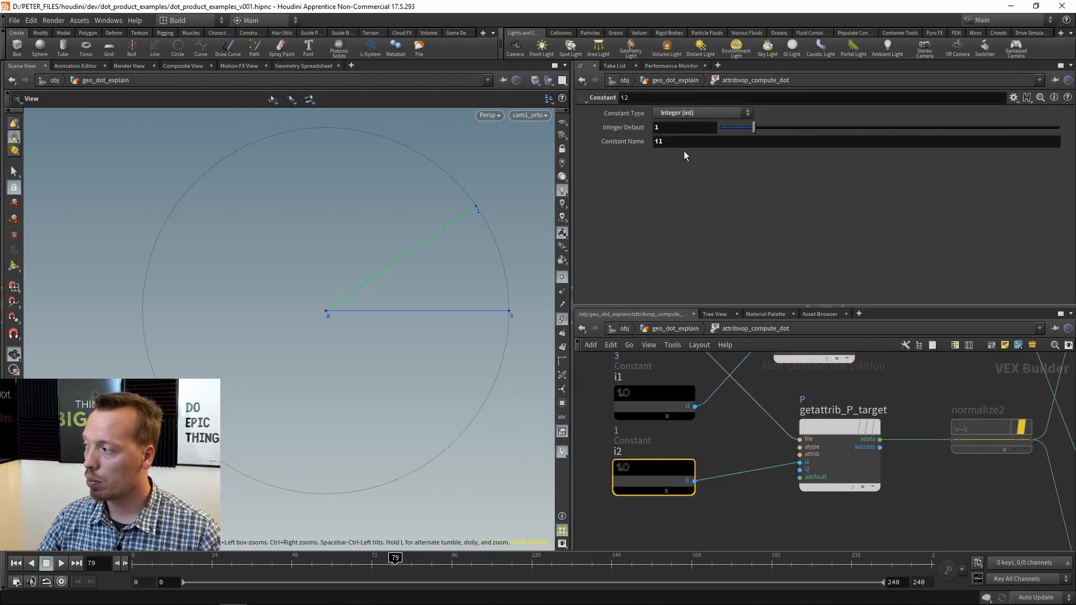
Step: Select the getattrib_P_target node to examine its Get Attribute settings and the i2 constant wired into its i1 input
drag(646, 134, 644, 133)
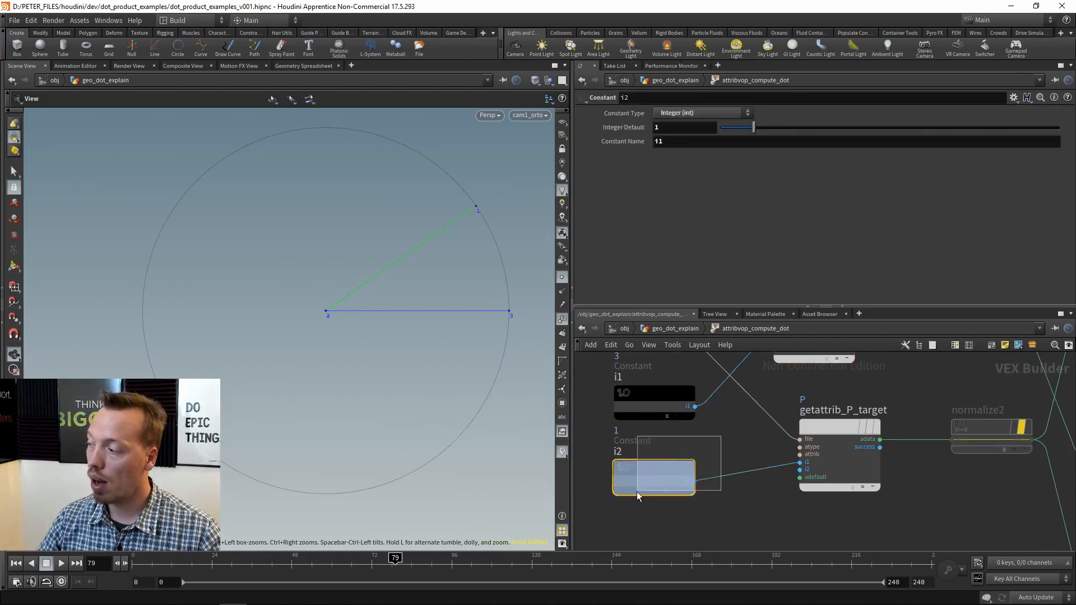
click(808, 470)
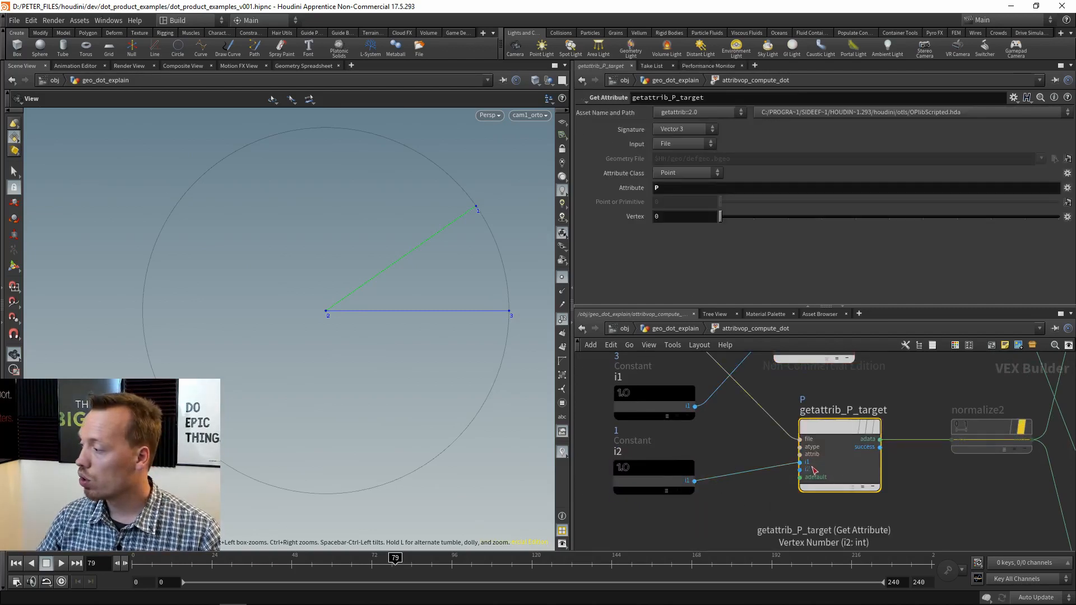
scroll(806, 456, up, 5)
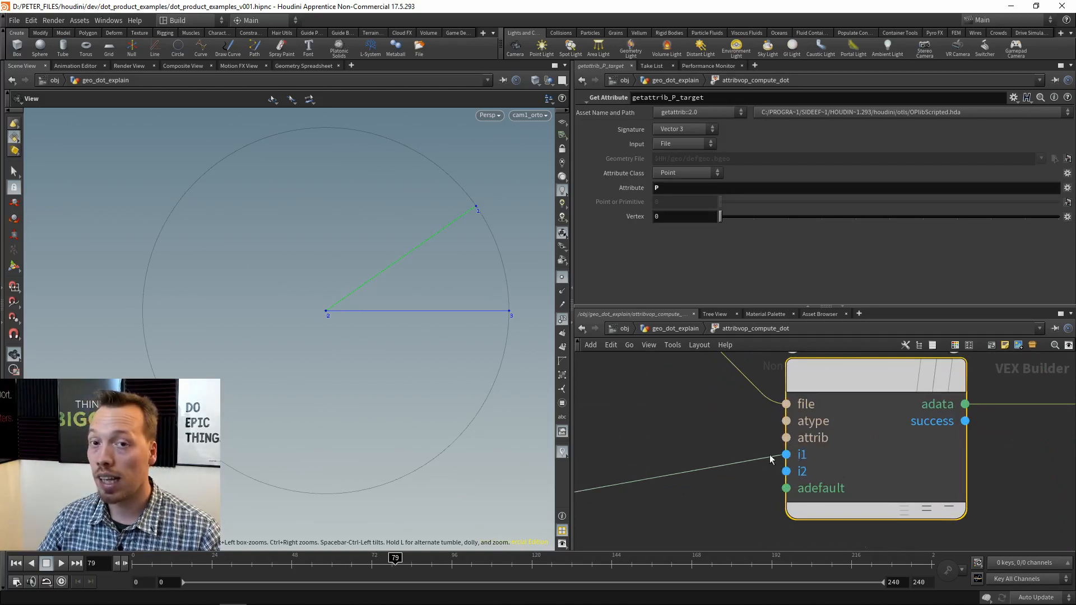
scroll(806, 450, down, 4)
middle_drag(773, 459, 972, 504)
Step: Select getattrib_P_normal and the i1 constant feeding it to compare the attribute and point number they use
click(907, 408)
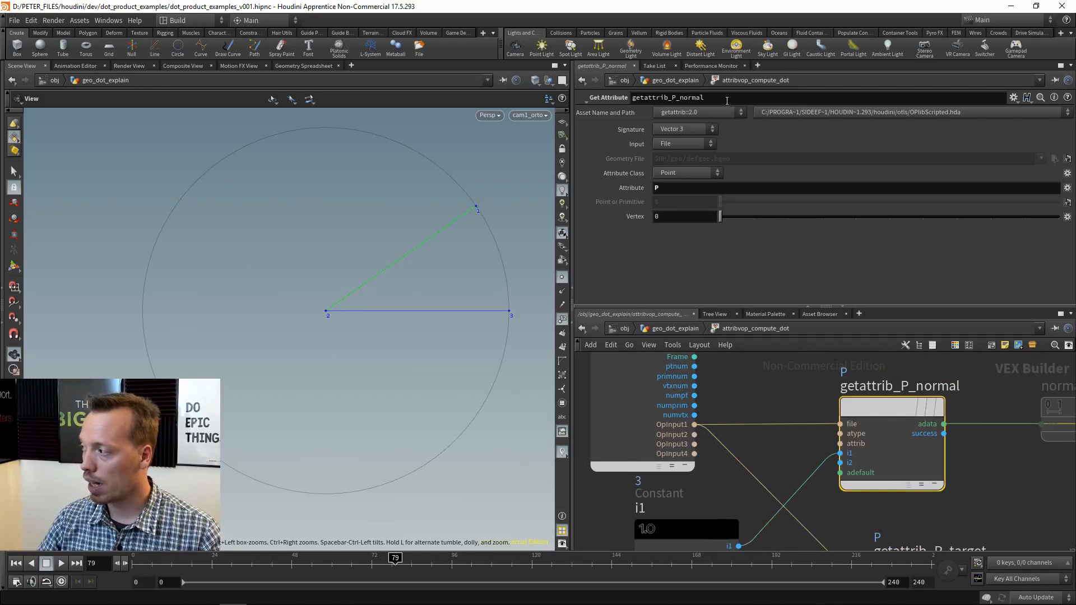
middle_drag(769, 471, 824, 416)
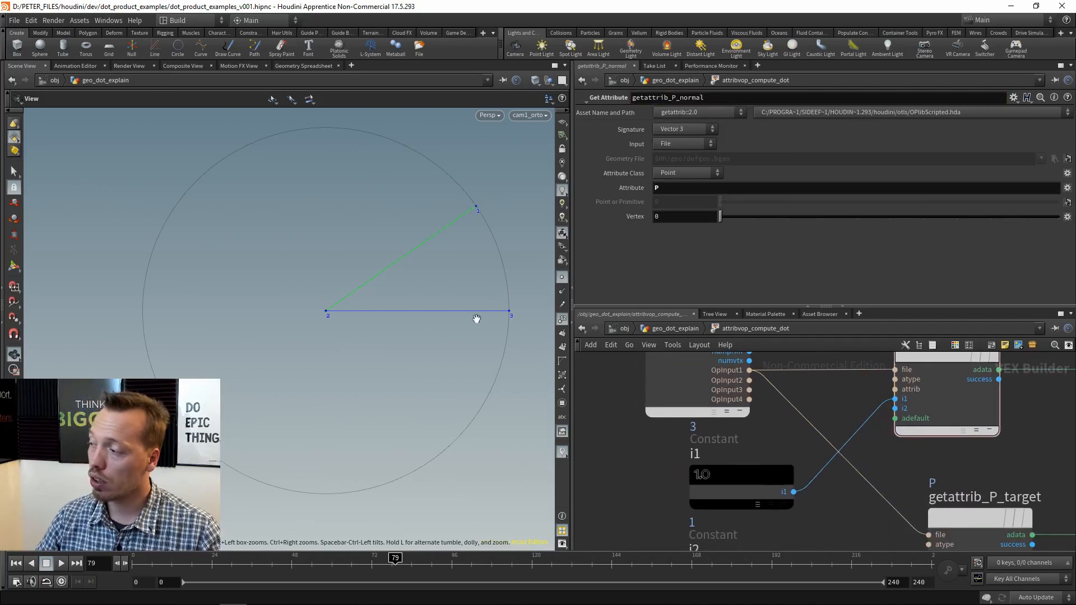
click(746, 488)
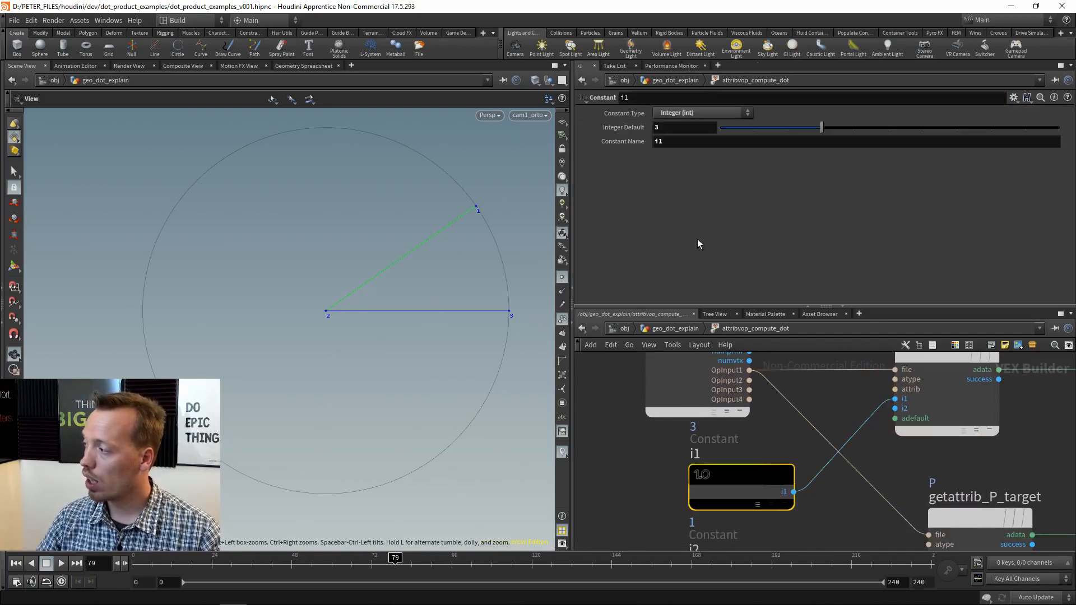
Step: Select getattrib_P_target and its i2 constant to review the point number used for the target vector
middle_drag(858, 503, 778, 395)
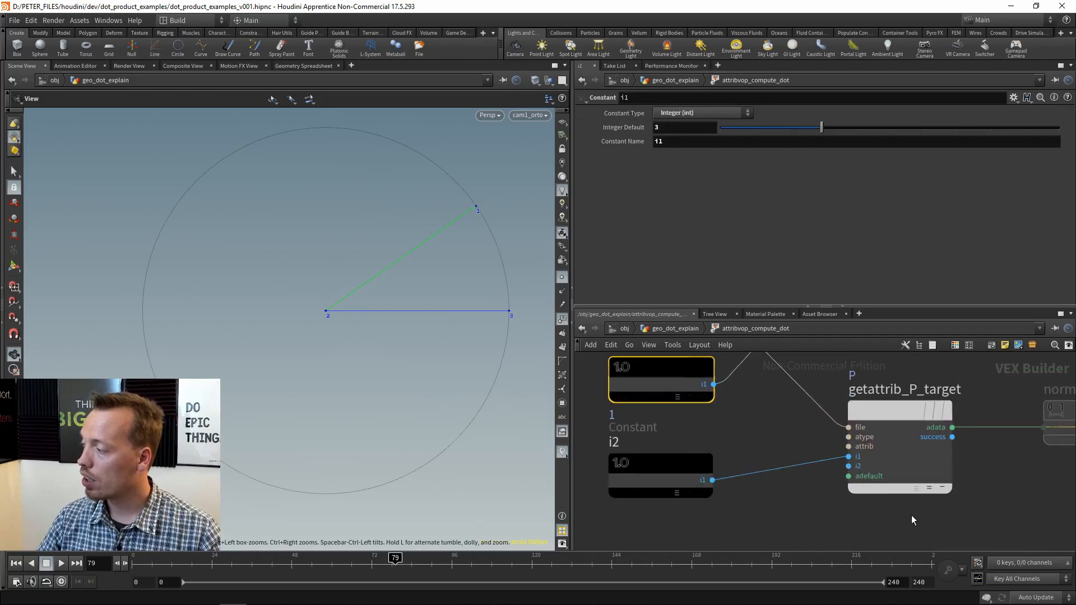
click(944, 474)
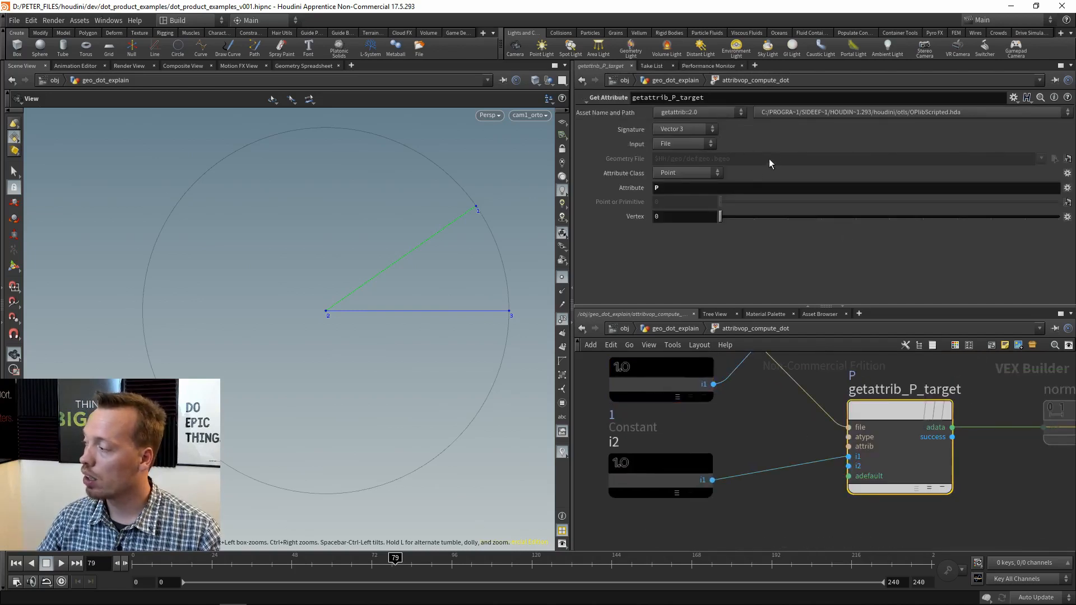
drag(766, 530, 645, 476)
Step: Follow both vectors past the bypassed normalize nodes and select dot1 to examine its Dot Product settings
middle_drag(797, 429, 712, 456)
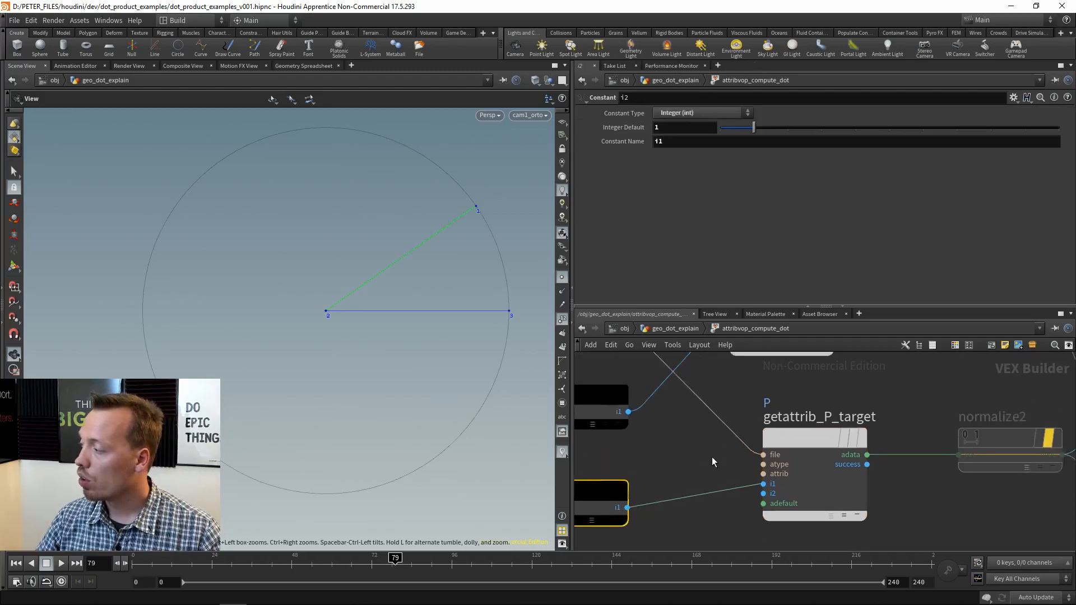
scroll(712, 456, down, 3)
middle_drag(882, 406, 835, 413)
scroll(744, 445, up, 2)
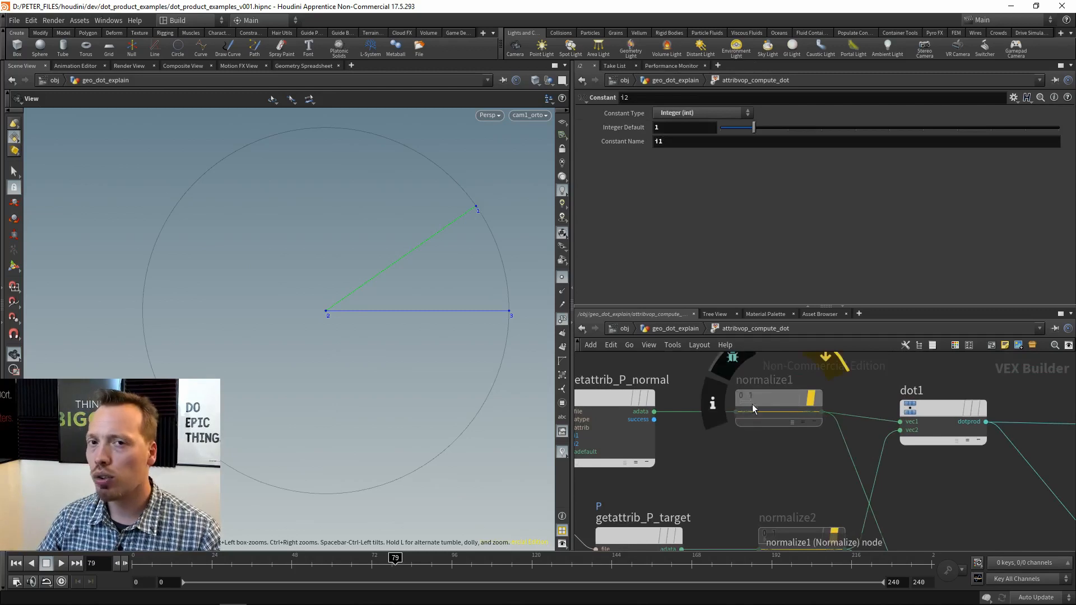
middle_drag(752, 405, 774, 476)
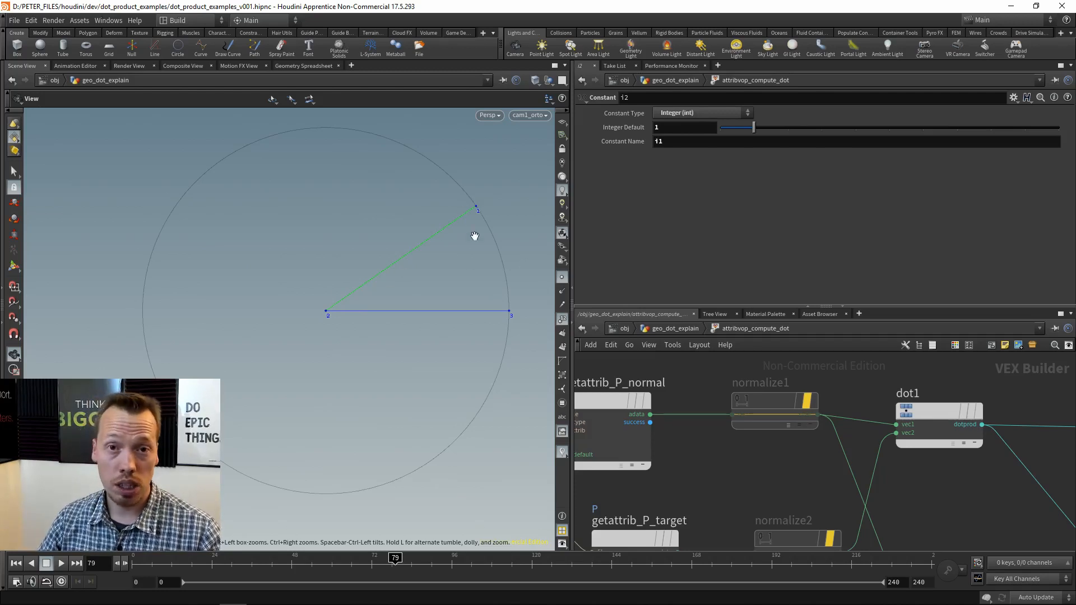
click(903, 411)
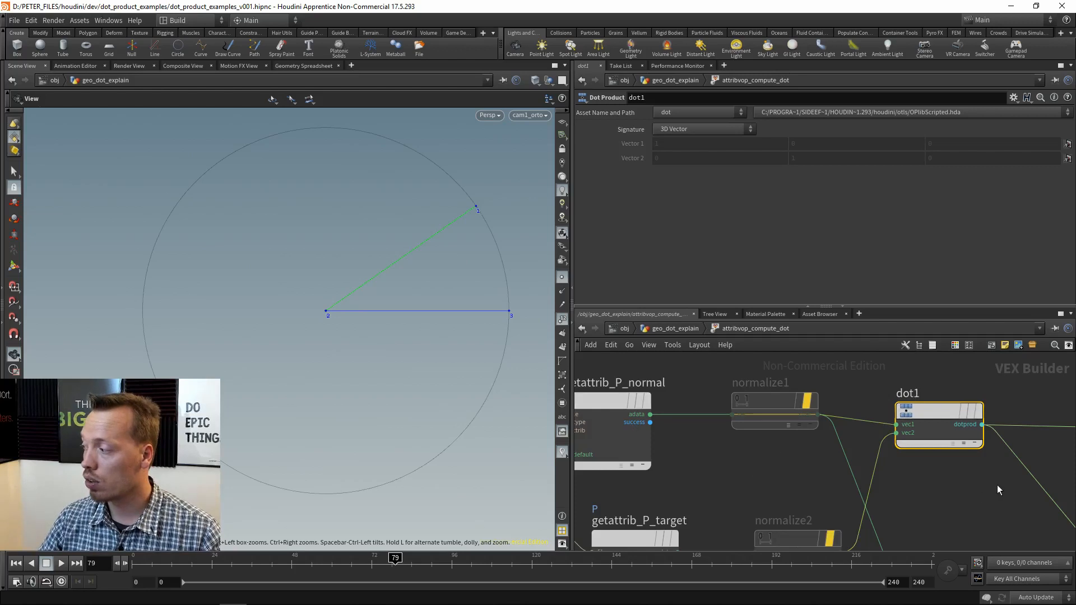
middle_drag(998, 491, 887, 479)
mouse_move(804, 397)
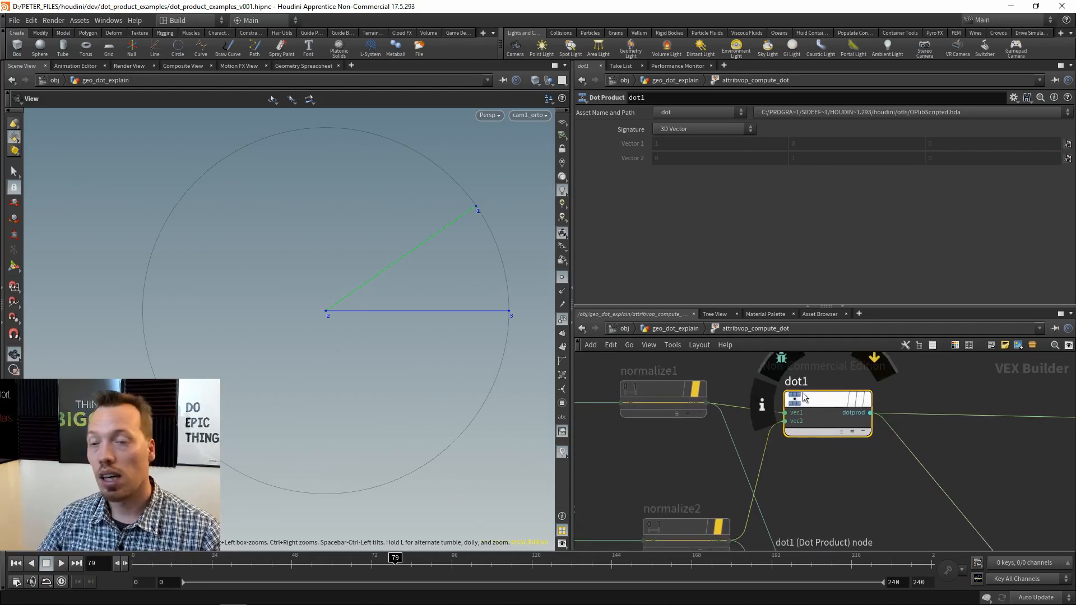
Step: Select the bind1 node after dot1 to examine how it exports the dot_result attribute
middle_drag(1033, 459, 778, 484)
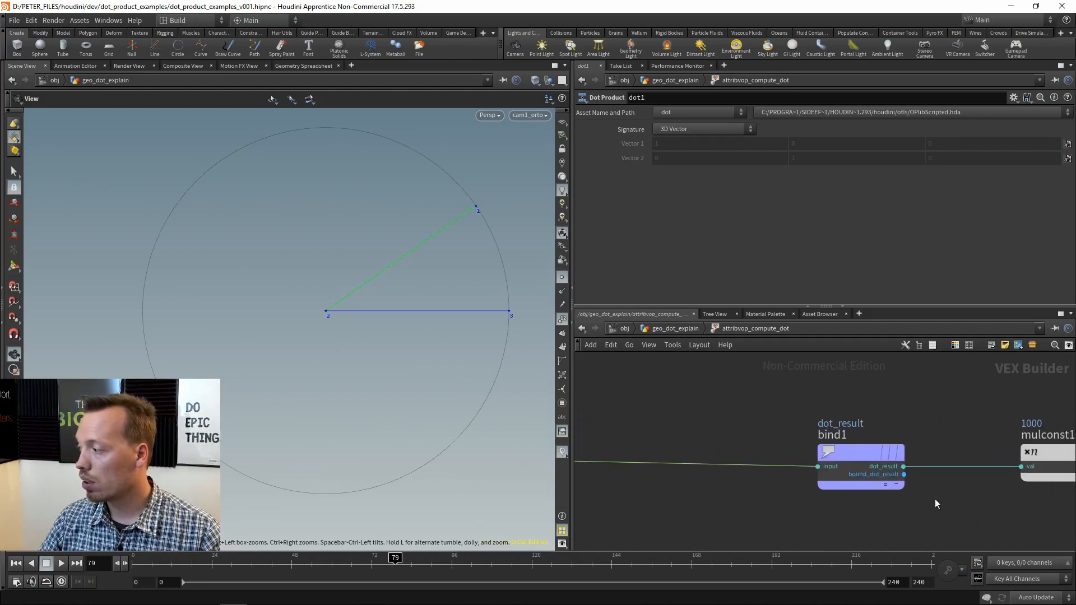
click(863, 455)
click(752, 421)
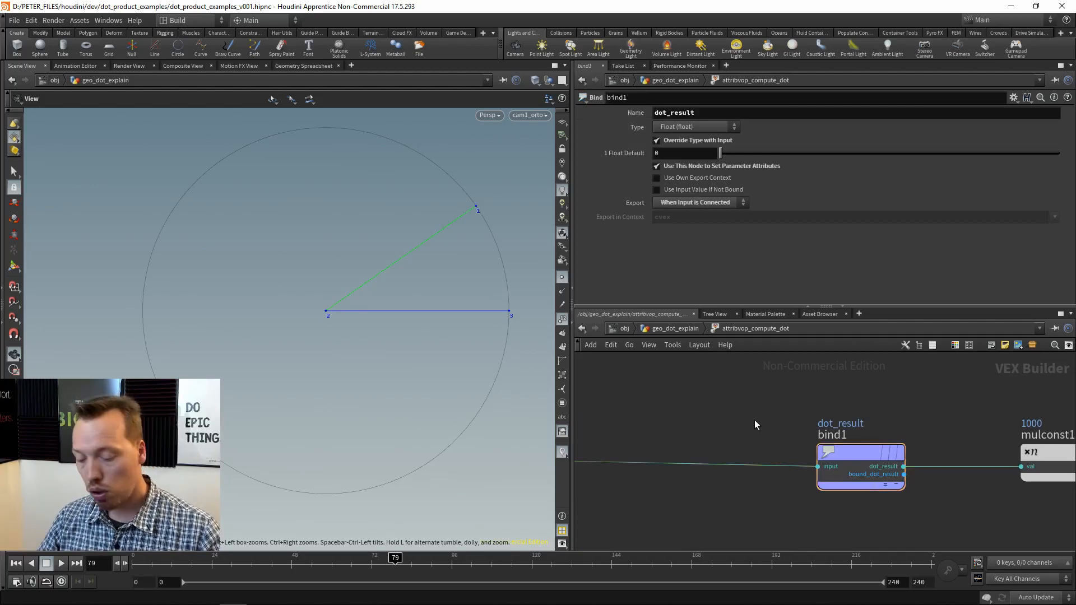
Step: Return to the geo_dot_explain network and open the node info of attribvop_compute_dot to examine its point attributes
key(u)
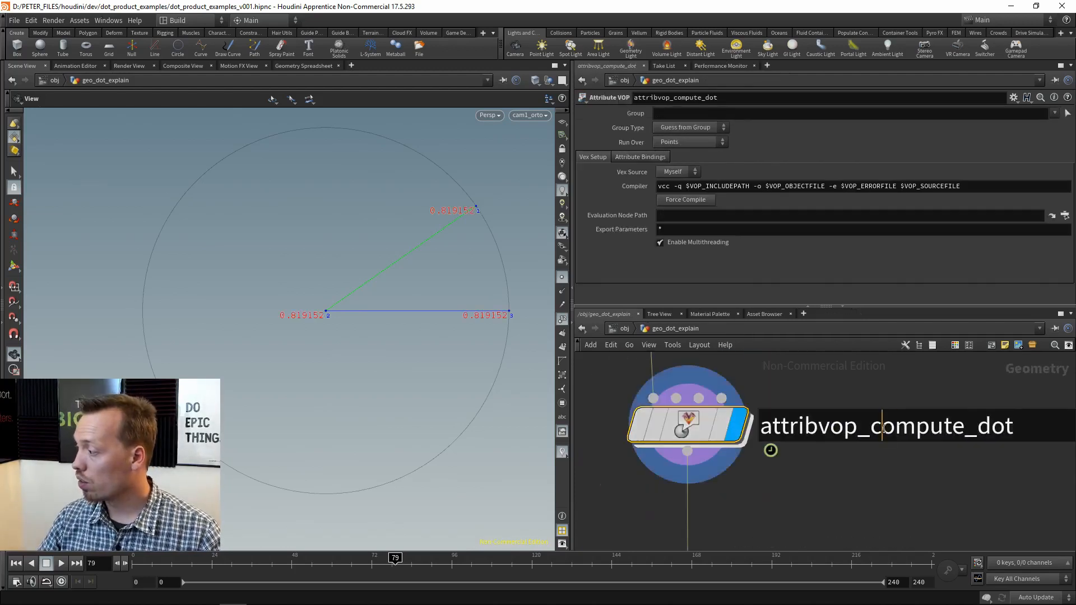
drag(884, 429, 1022, 437)
click(966, 473)
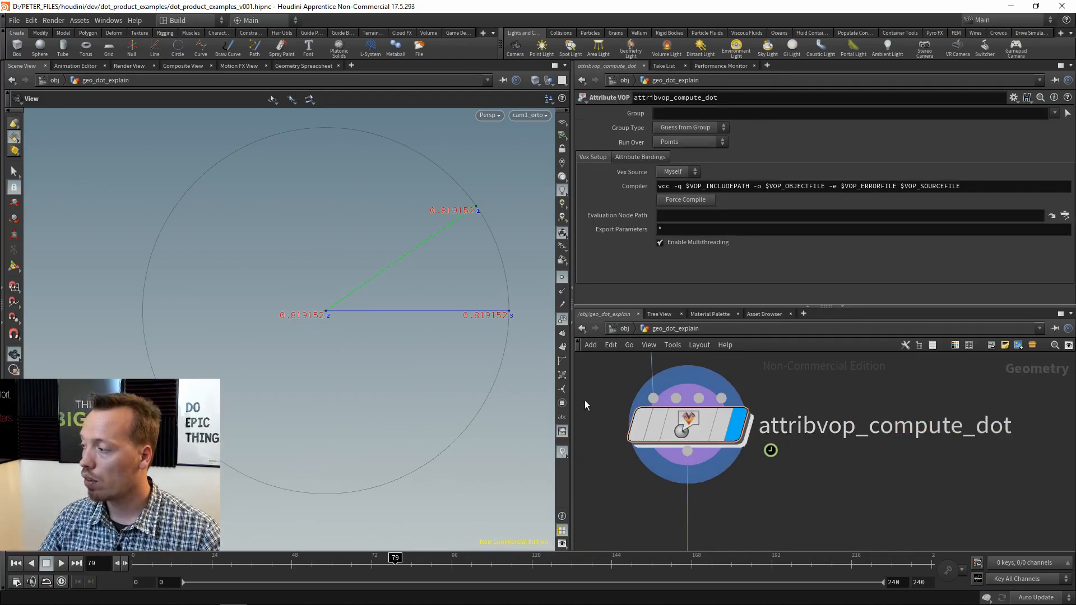
mouse_move(695, 425)
click(611, 427)
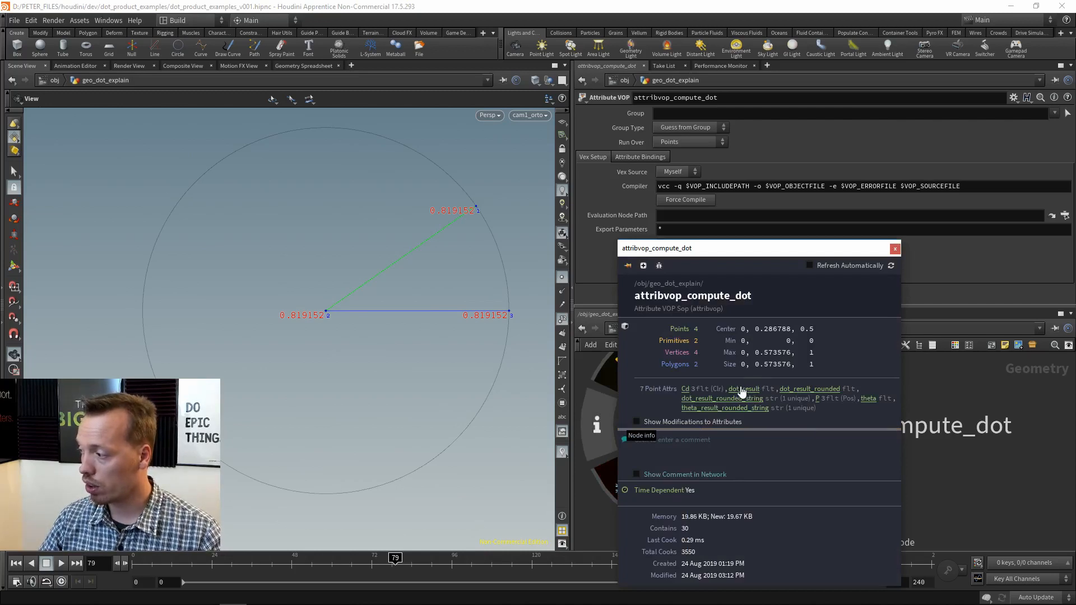
Step: Open the dot_result visualizer for editing, examine its marker type, attribute and font size options, and close it
click(566, 451)
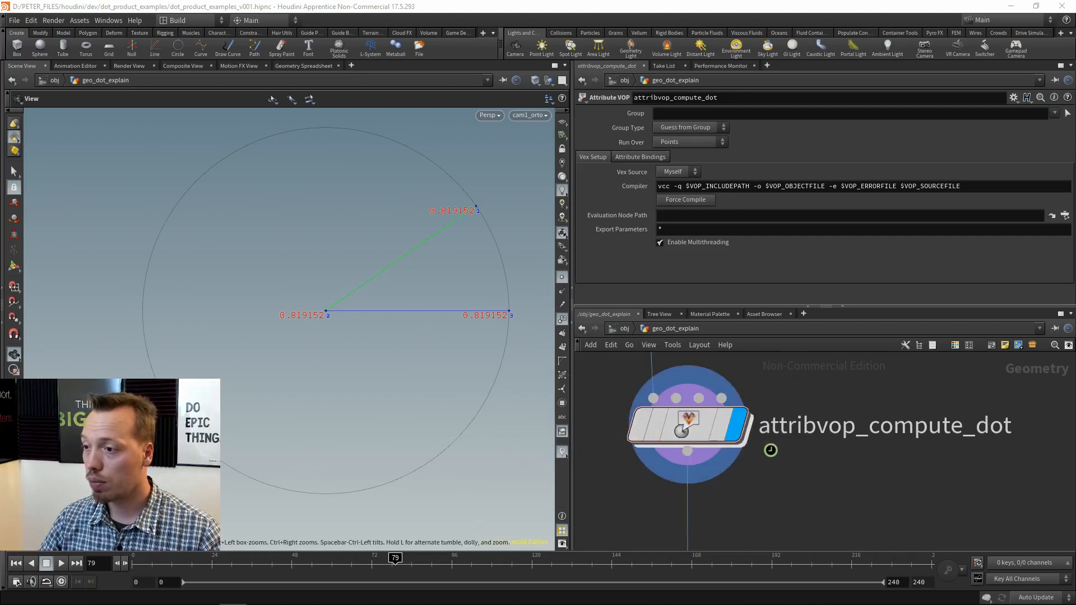
drag(503, 285, 581, 181)
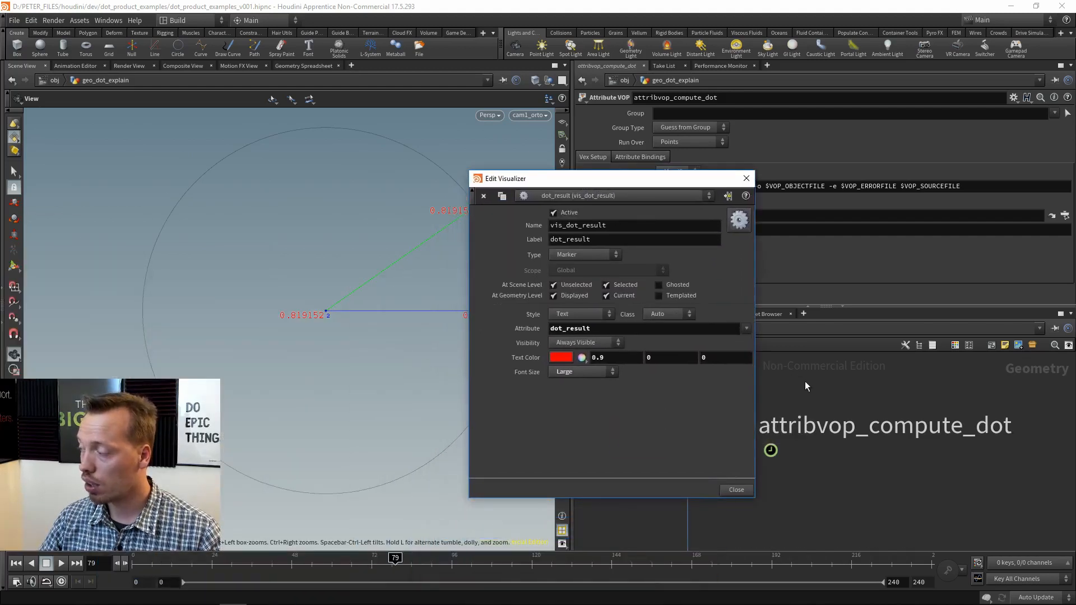
click(606, 255)
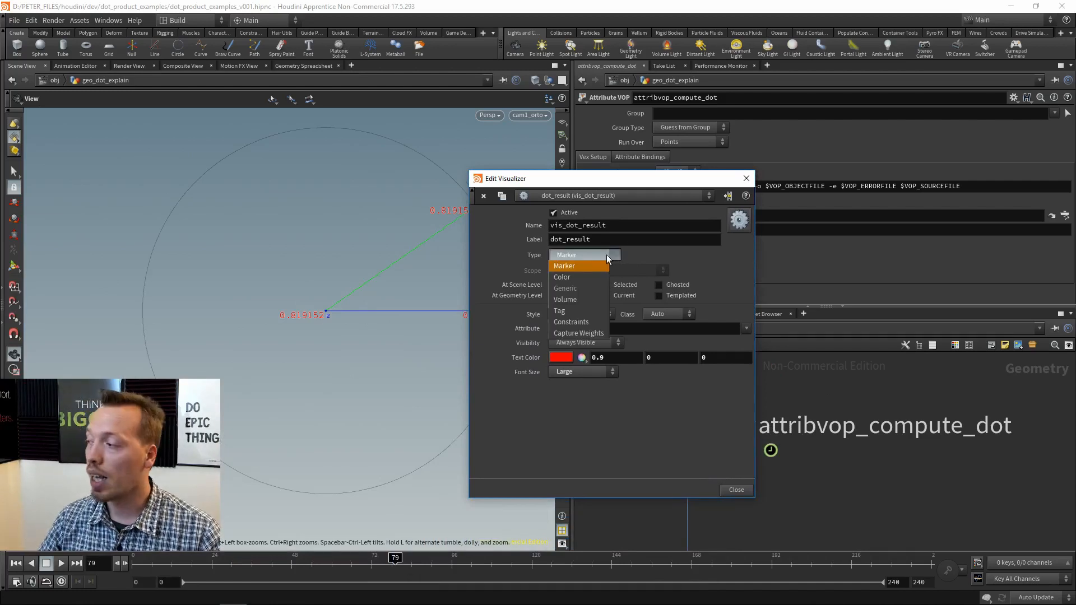
click(655, 241)
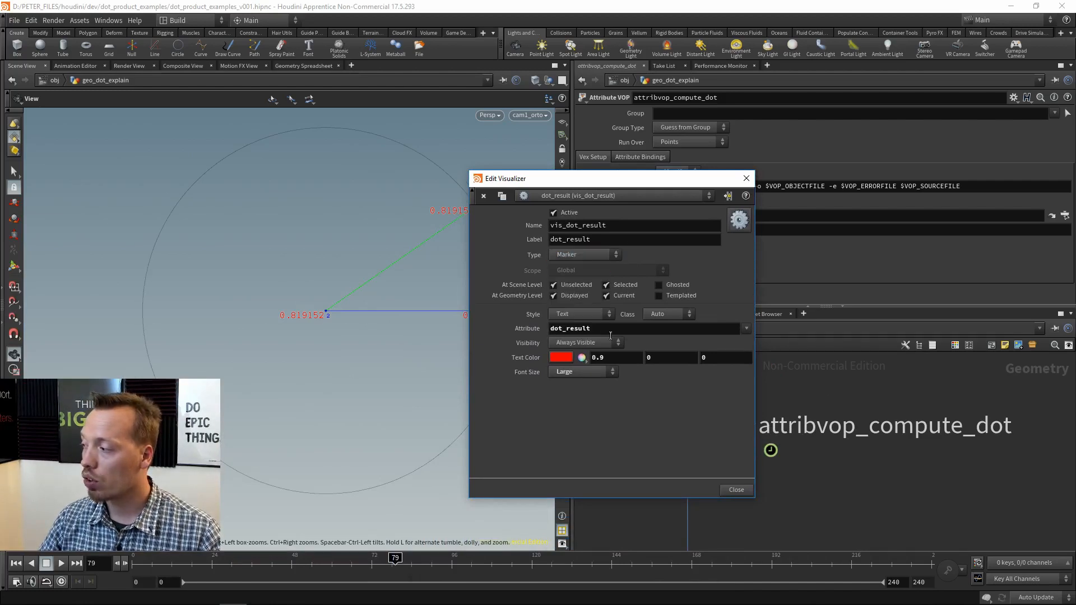
double_click(608, 328)
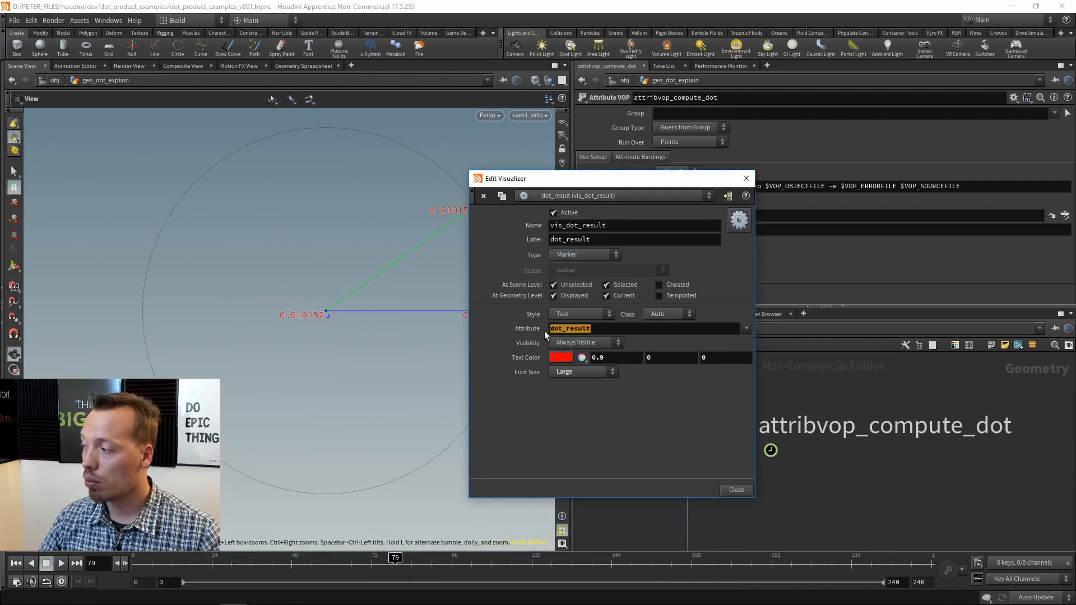
click(588, 373)
click(590, 419)
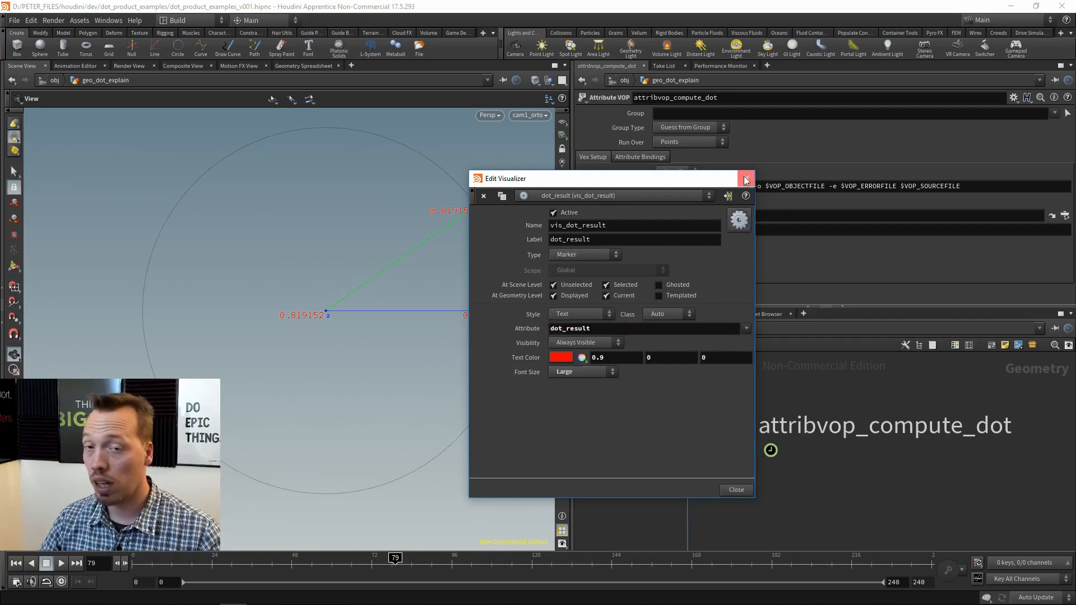
click(746, 180)
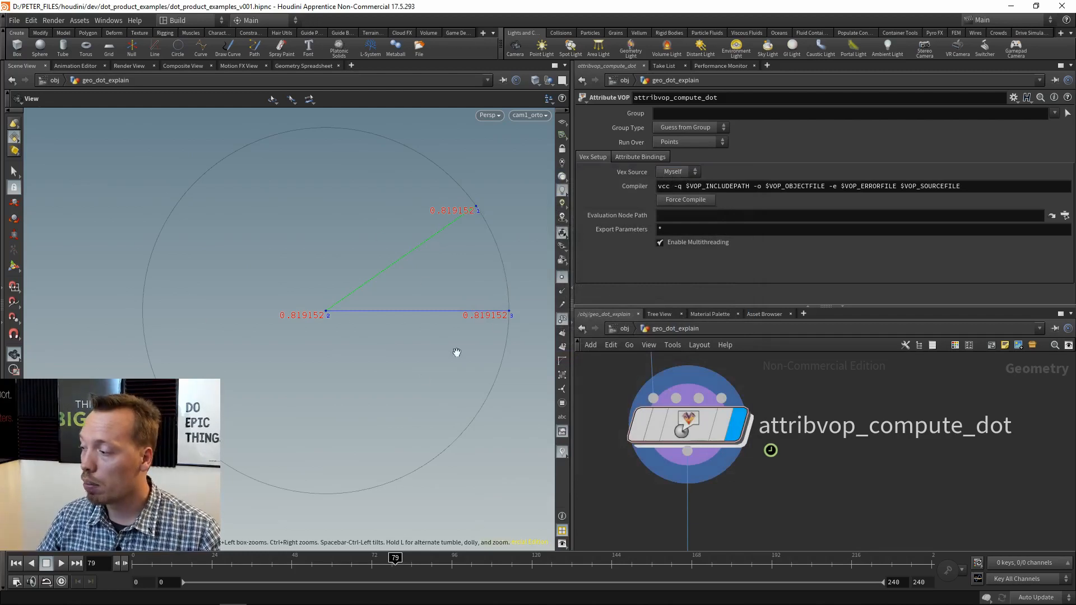
Step: Scrub the timeline to frame 58 and on to frame 77 to watch the dot product change with the rotating vector
drag(356, 553, 325, 555)
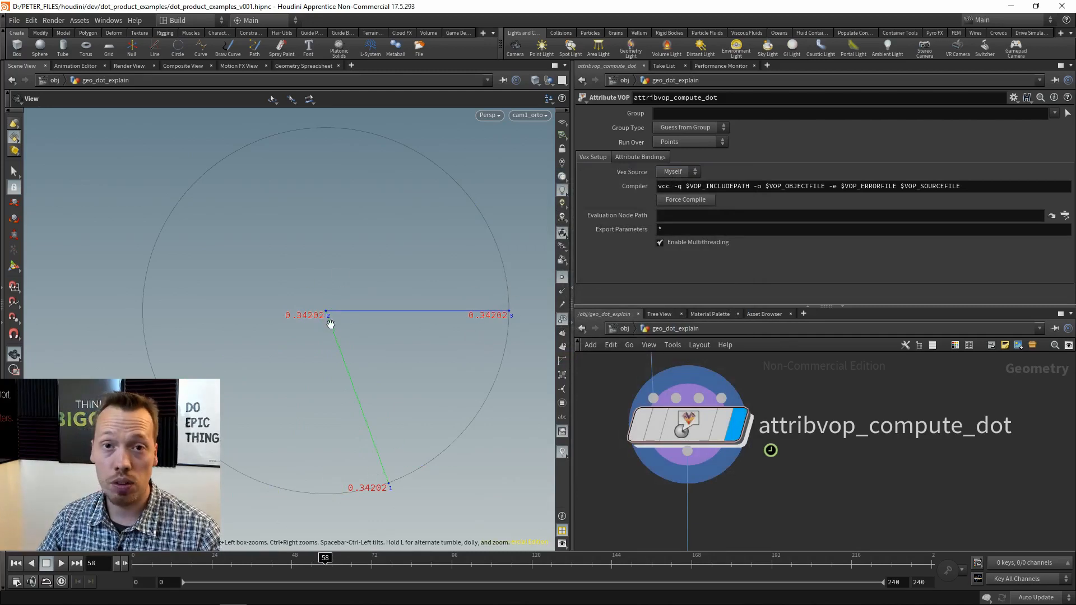
mouse_move(711, 431)
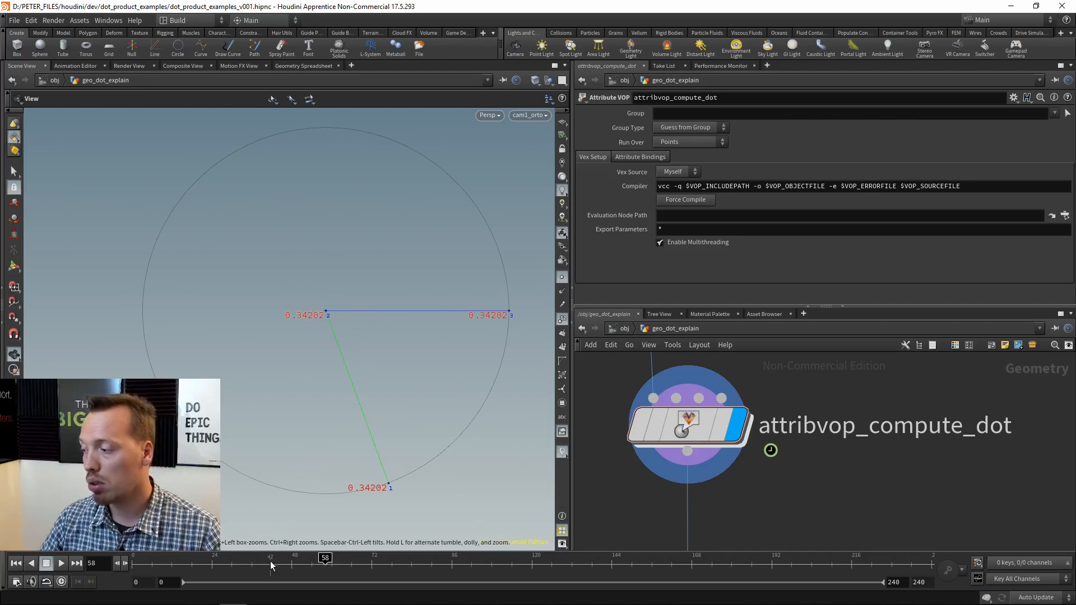
drag(255, 559, 388, 559)
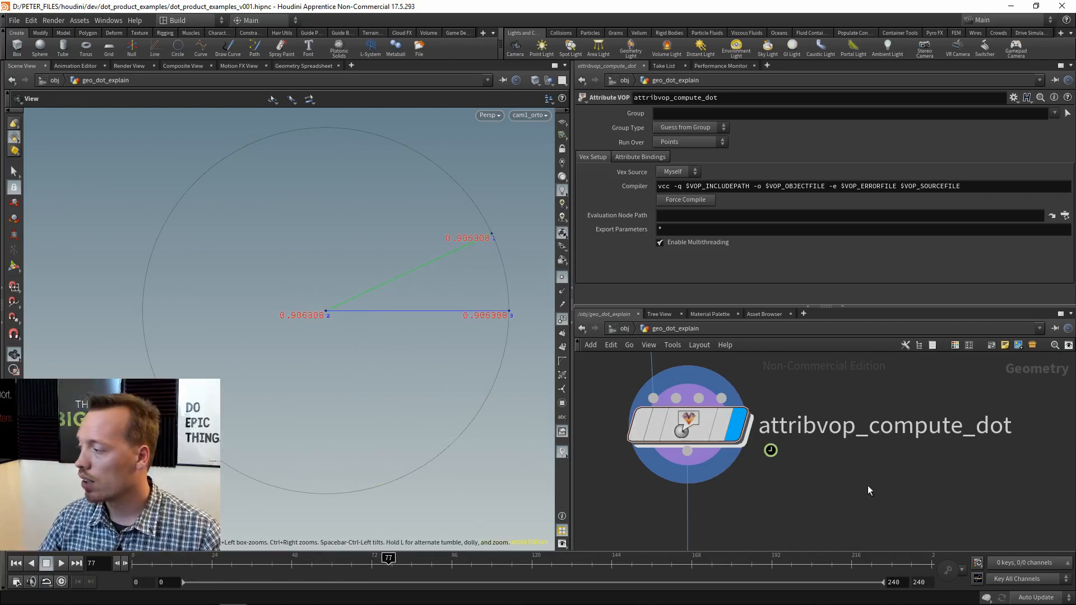
middle_drag(944, 492, 907, 472)
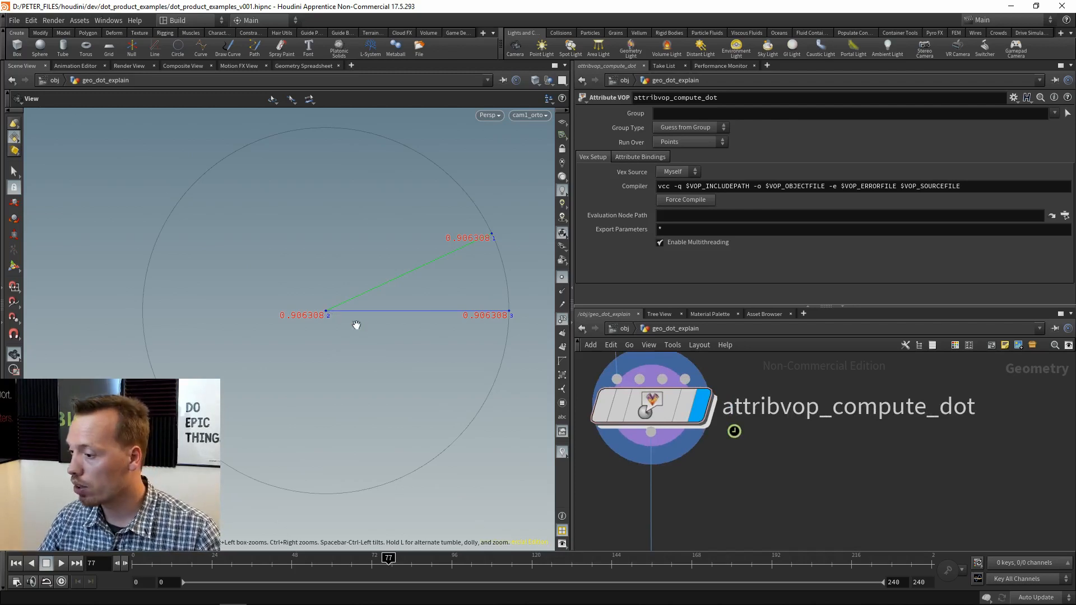
scroll(752, 458, down, 5)
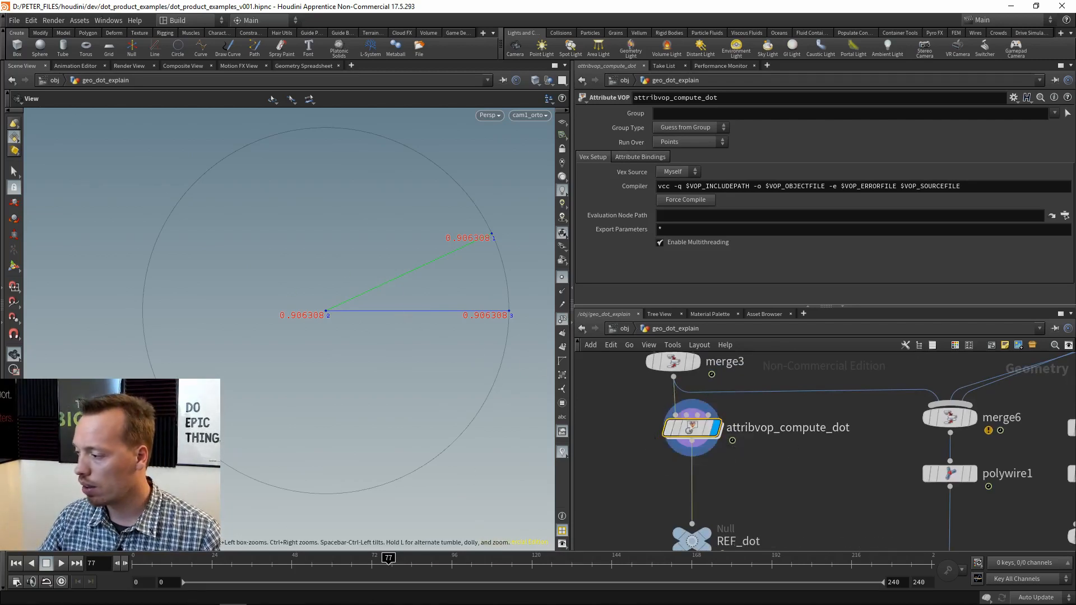
Step: Switch to Krita, circle the arccos(a·b) = θ formula in red, undo the stroke, and return to Houdini
click(296, 597)
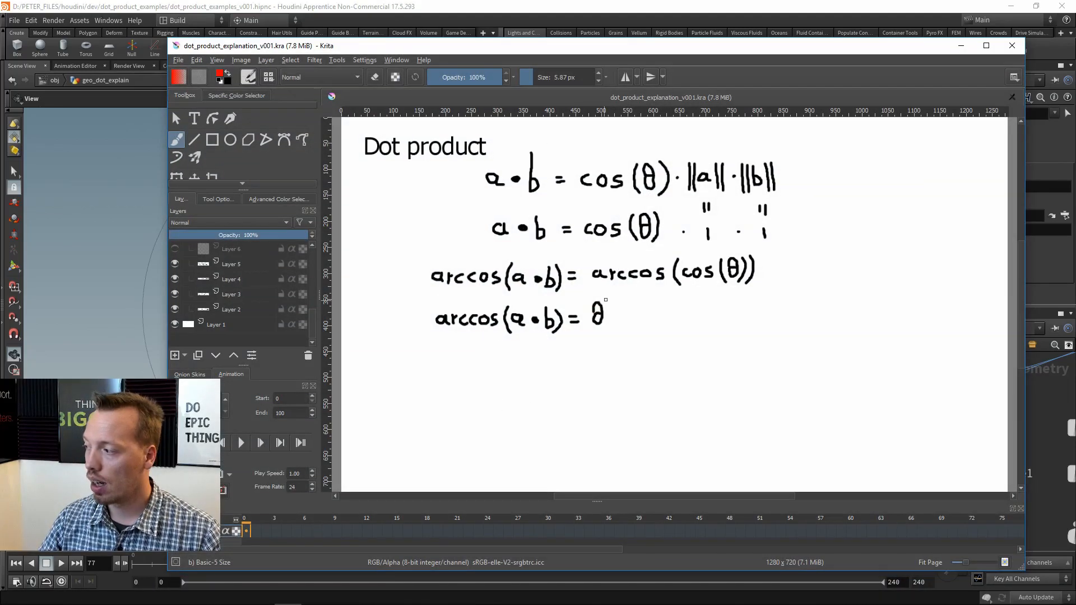
mouse_move(605, 300)
mouse_down()
mouse_move(503, 297)
mouse_move(492, 368)
mouse_move(601, 288)
mouse_up()
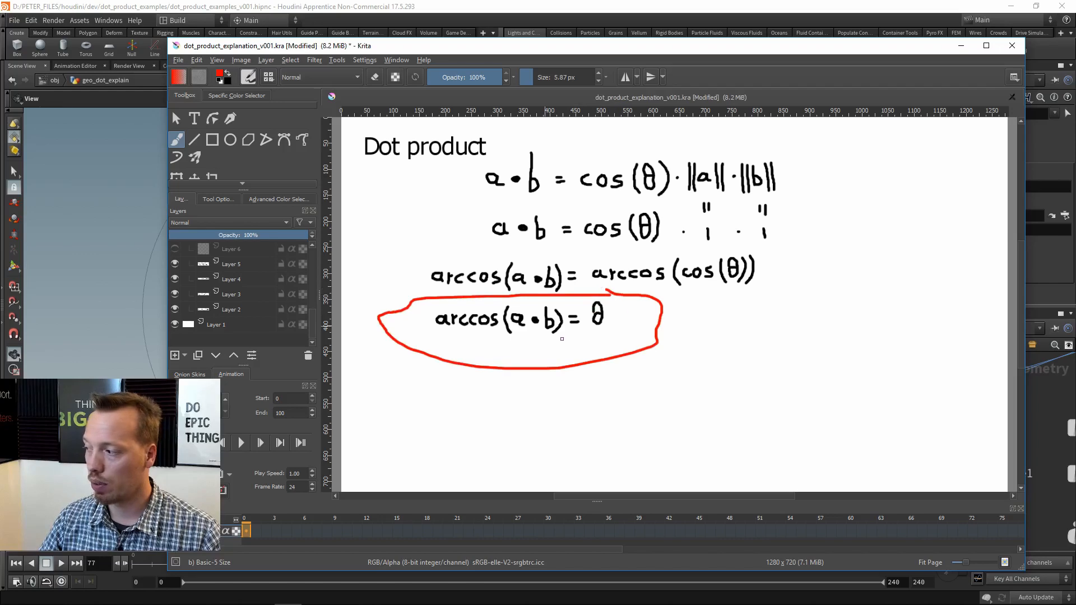
key(ctrl+z)
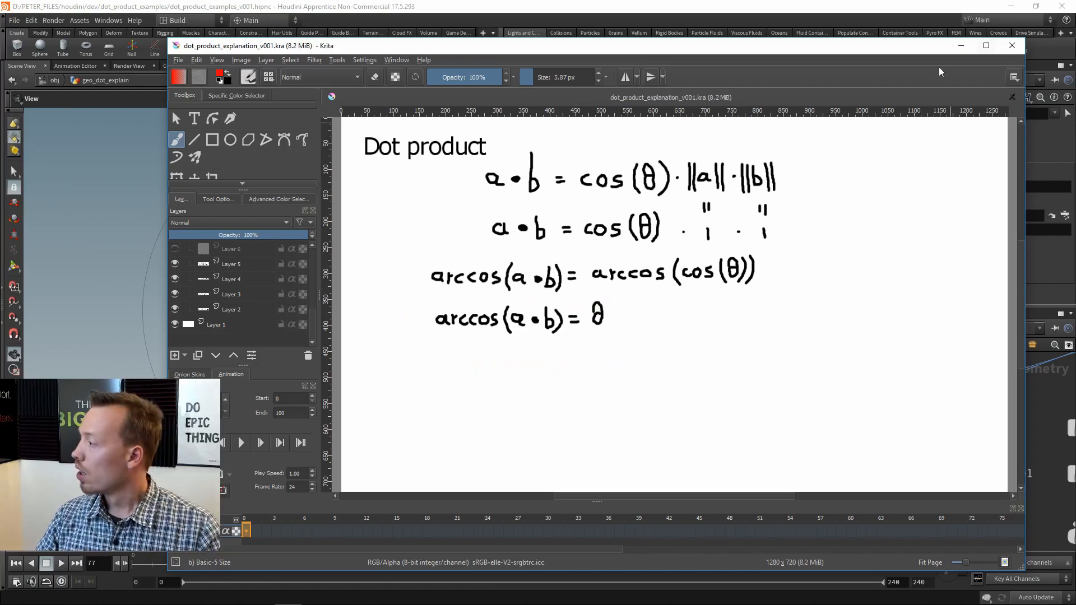
click(960, 47)
Step: Select the attribvop_compute_dot node above REF_dot and open its VOP network again
middle_drag(769, 464, 795, 431)
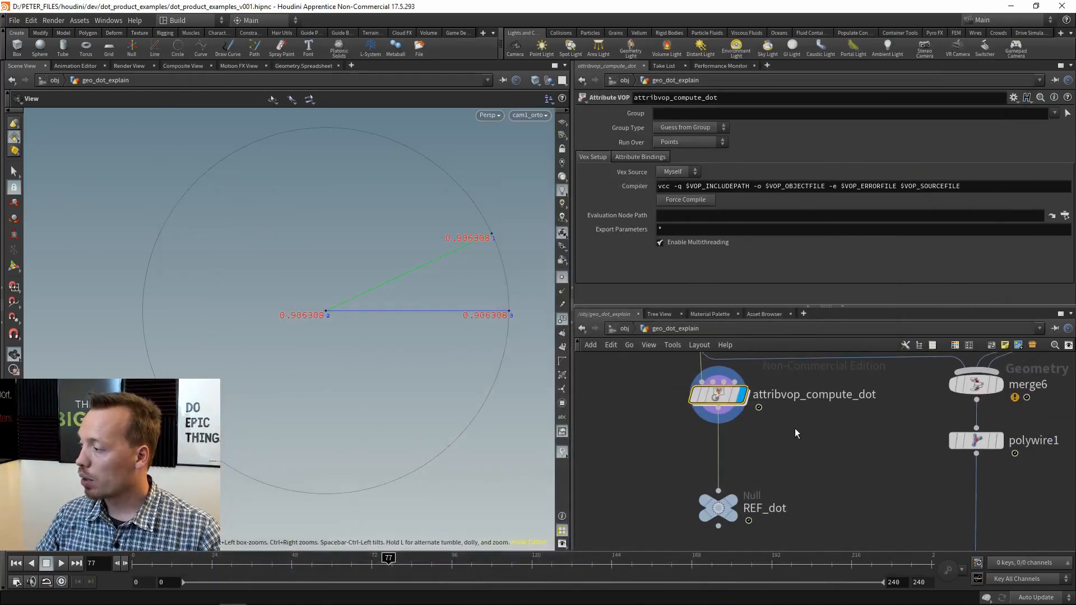
drag(800, 436, 674, 382)
key(Return)
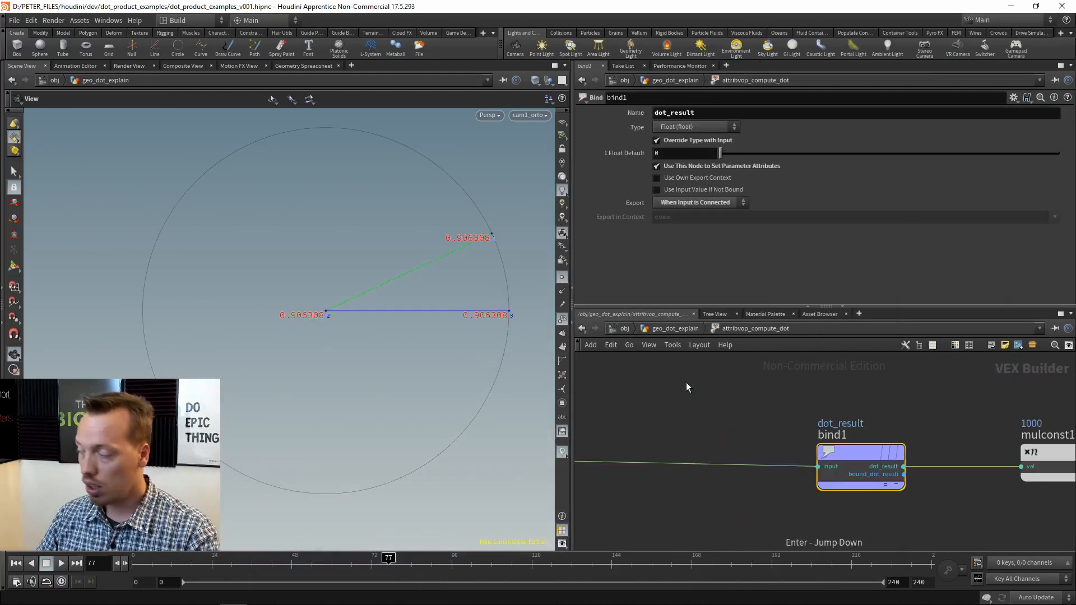
Step: Locate the dot1 node between the normalize nodes and bind1, and select it to view its parameters
scroll(661, 385, down, 3)
middle_drag(644, 399, 904, 397)
middle_drag(706, 396, 895, 399)
scroll(896, 398, up, 2)
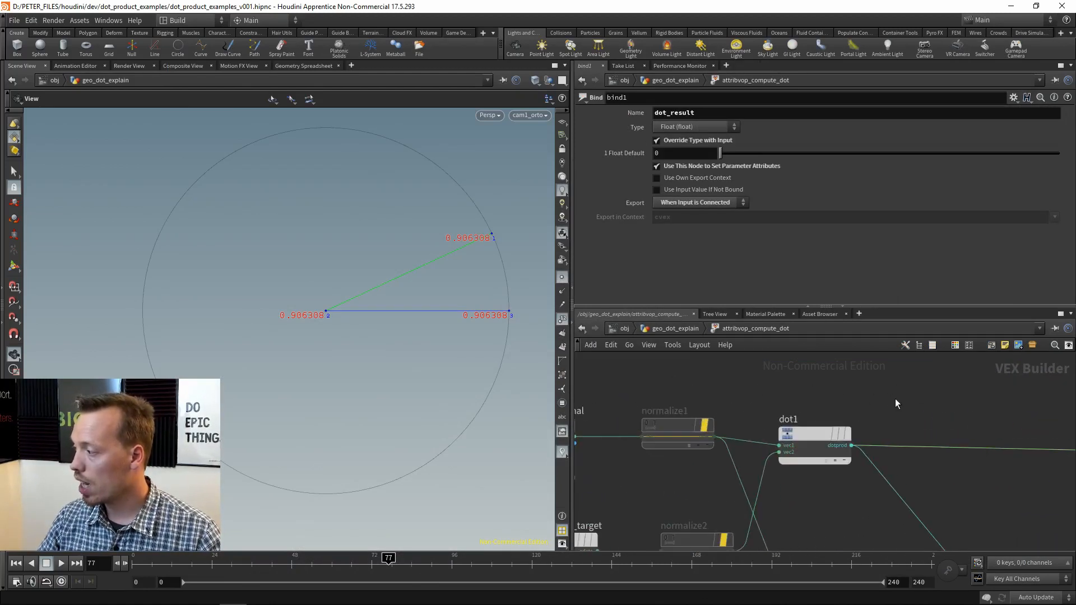
drag(896, 399, 792, 474)
Step: Examine how length1 and length2 feed multiply1 and divide1, and frame the whole branch together with dot1
scroll(804, 462, down, 2)
middle_drag(804, 462, 817, 388)
scroll(810, 423, up, 1)
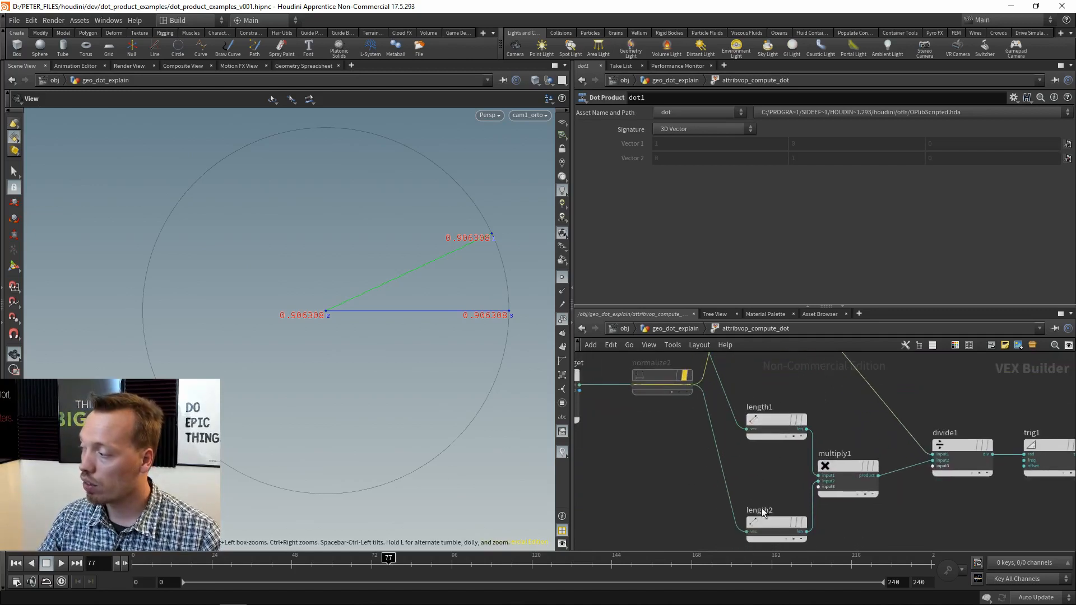
middle_drag(858, 431, 753, 423)
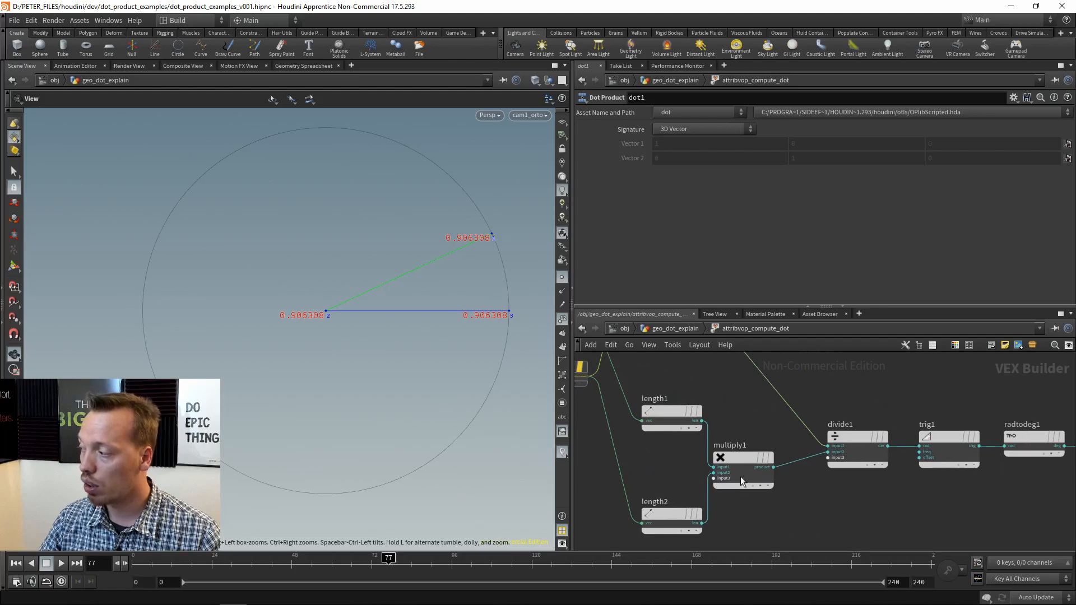
key(h)
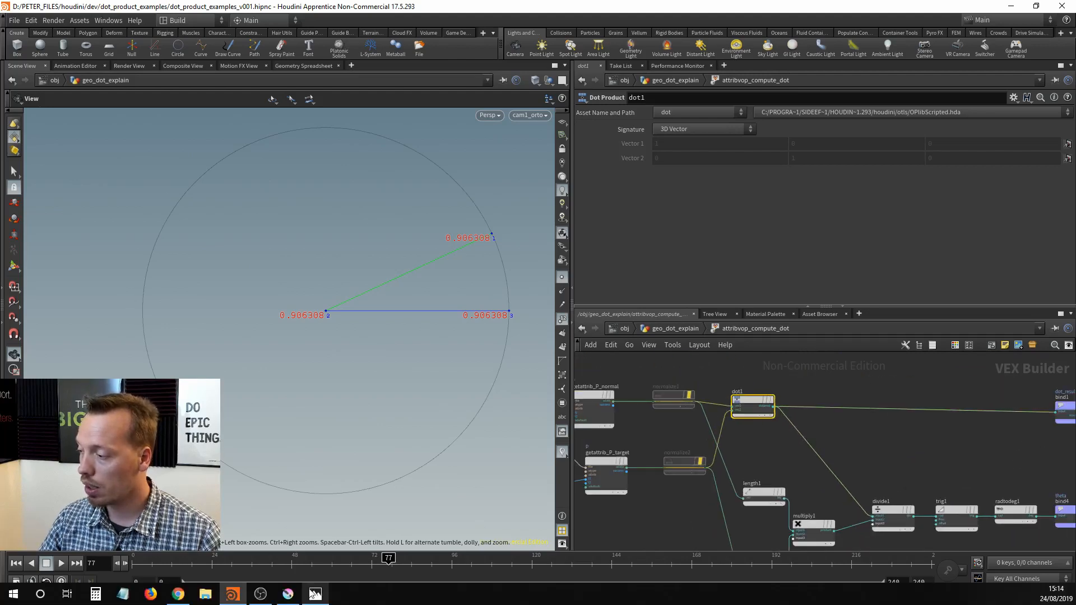
Step: Switch to Krita, circle ‖a‖·‖b‖ in red, and draw an arrow to a fraction line under a·b with |a|·|b| below it
click(288, 596)
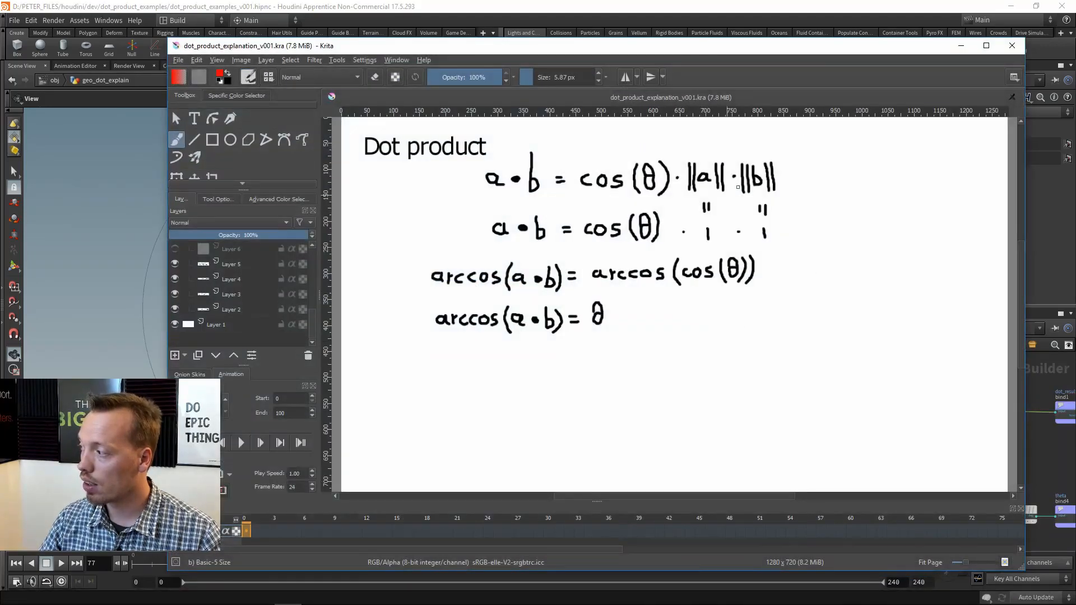
mouse_move(766, 154)
mouse_down()
mouse_move(694, 160)
mouse_move(740, 196)
mouse_move(773, 150)
mouse_move(700, 150)
mouse_up()
drag(695, 190, 513, 210)
mouse_move(552, 198)
mouse_down()
mouse_move(513, 209)
mouse_move(547, 213)
mouse_up()
drag(466, 196, 557, 196)
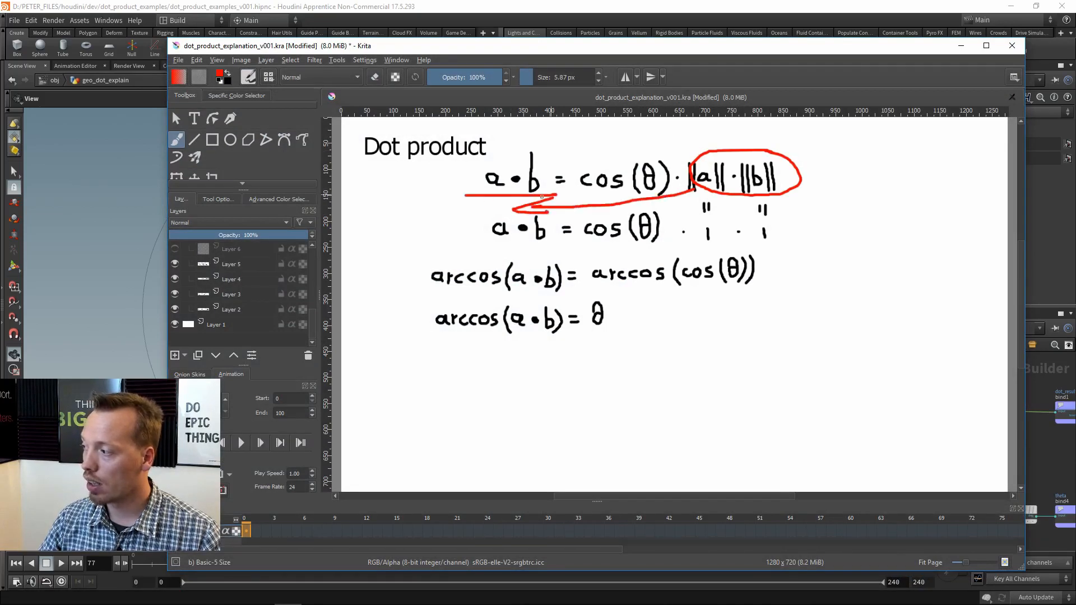
drag(480, 206, 483, 207)
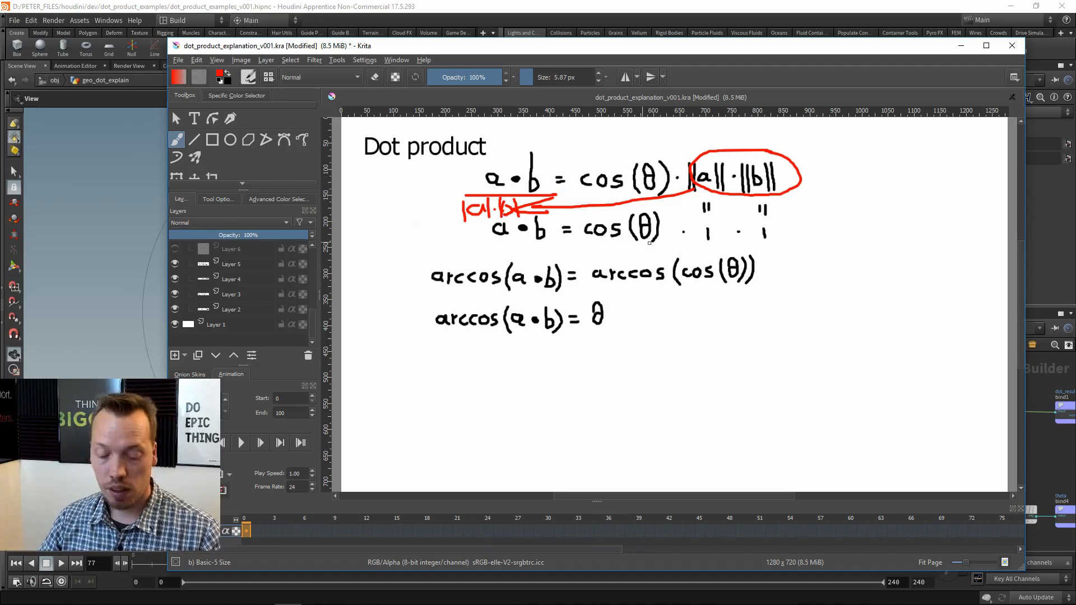
Step: Undo all the red annotations on the first dot product formula and return to Houdini
key(ctrl+z)
key(ctrl+z)
key(ctrl+z)
key(ctrl+z)
key(ctrl+z)
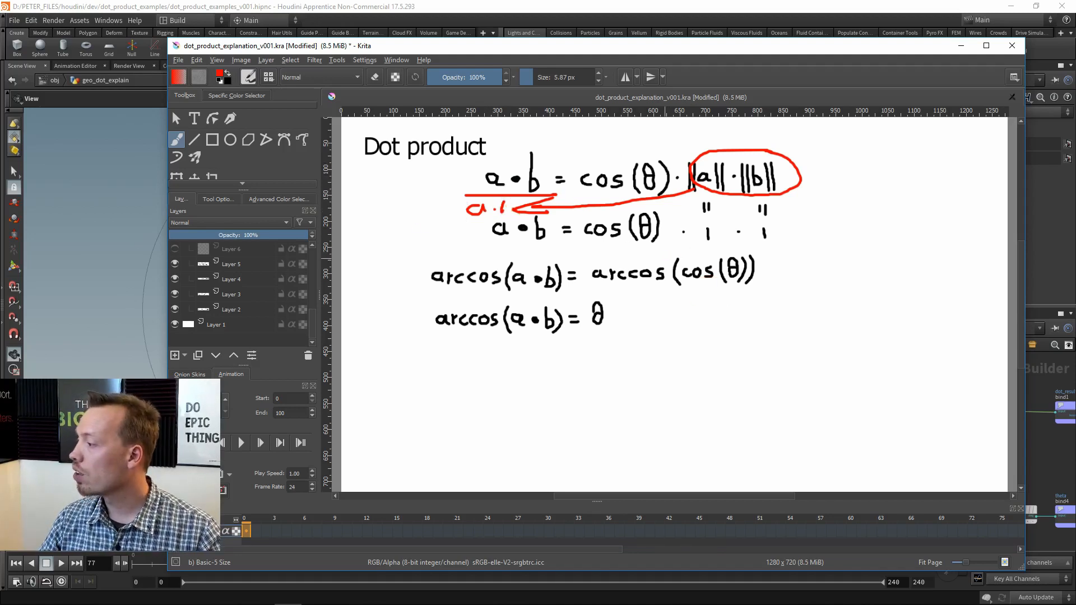
key(ctrl+z)
key(ctrl+z)
key(ctrl+z)
key(ctrl+z)
key(ctrl+z)
key(ctrl+z)
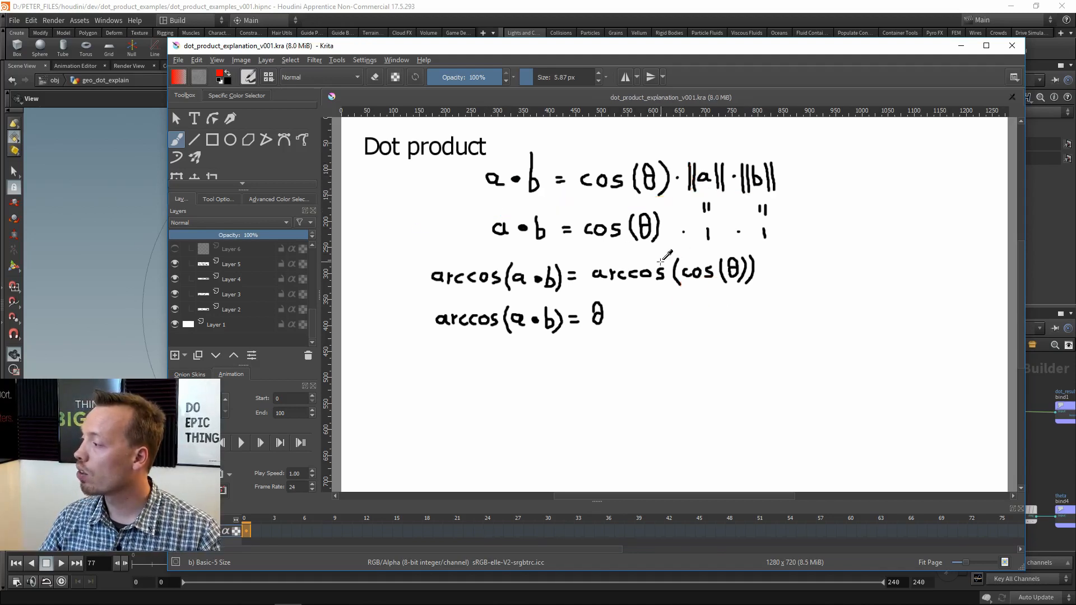
click(963, 51)
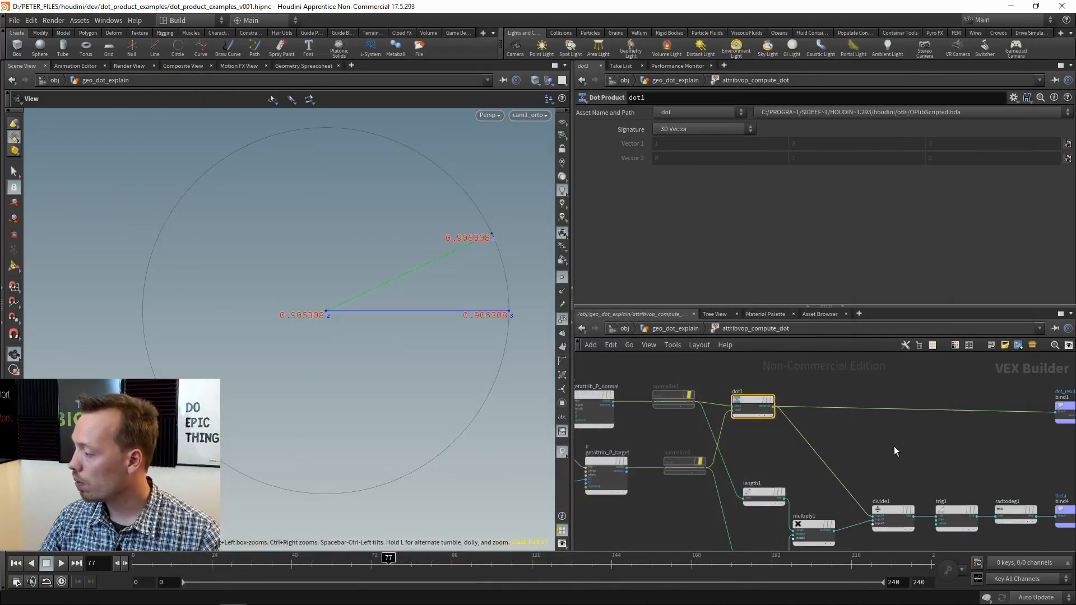
Step: Examine the multiply1 and divide1 nodes, and select length1 to view its parameters
middle_drag(916, 444, 821, 367)
scroll(824, 412, up, 4)
middle_drag(977, 483, 817, 488)
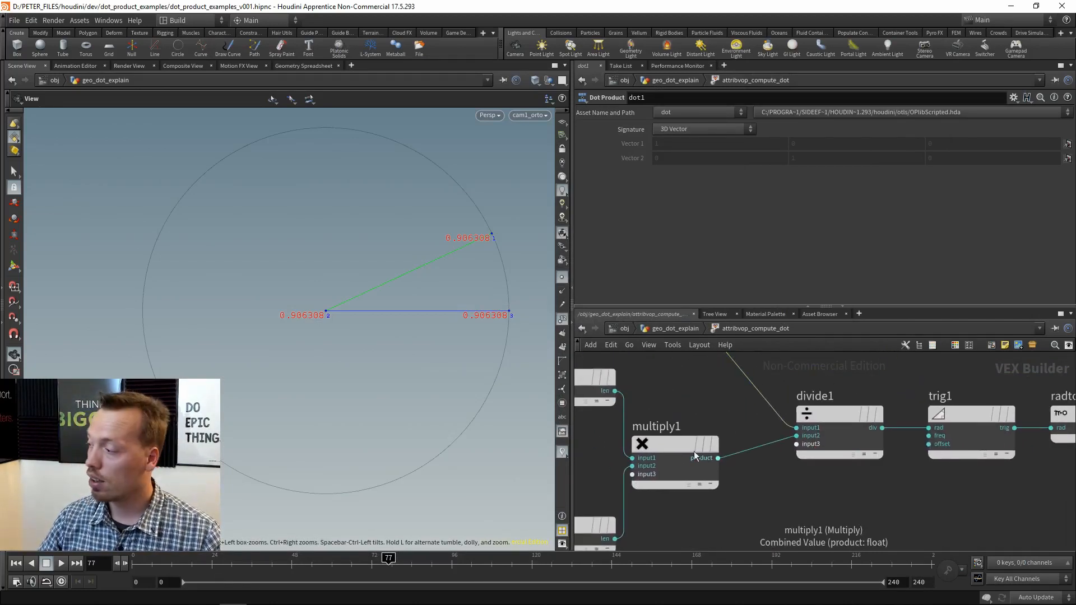
middle_drag(695, 393, 772, 402)
scroll(773, 402, down, 1)
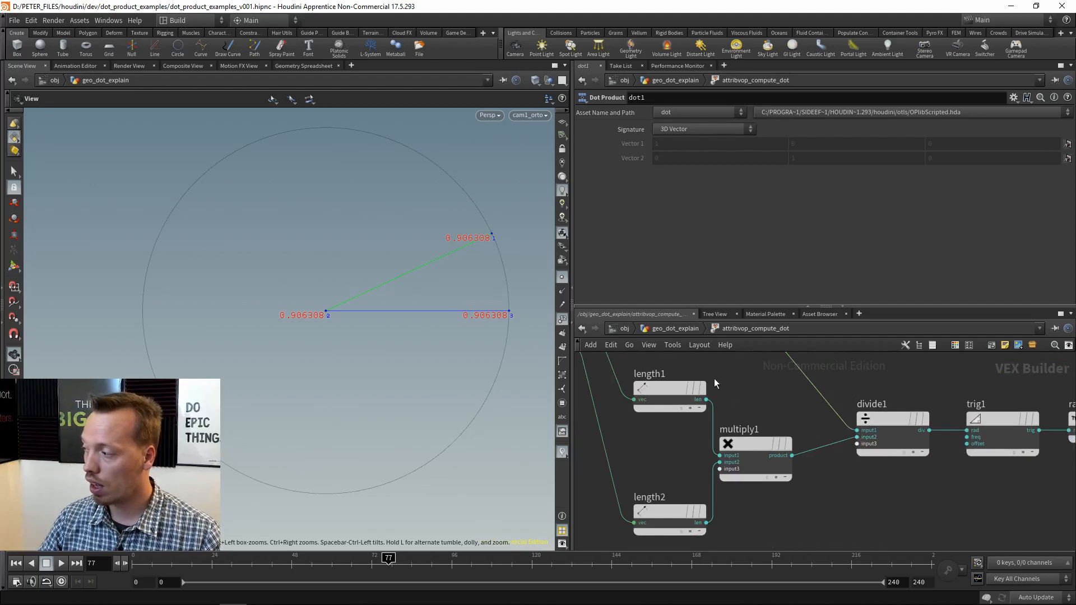
click(670, 389)
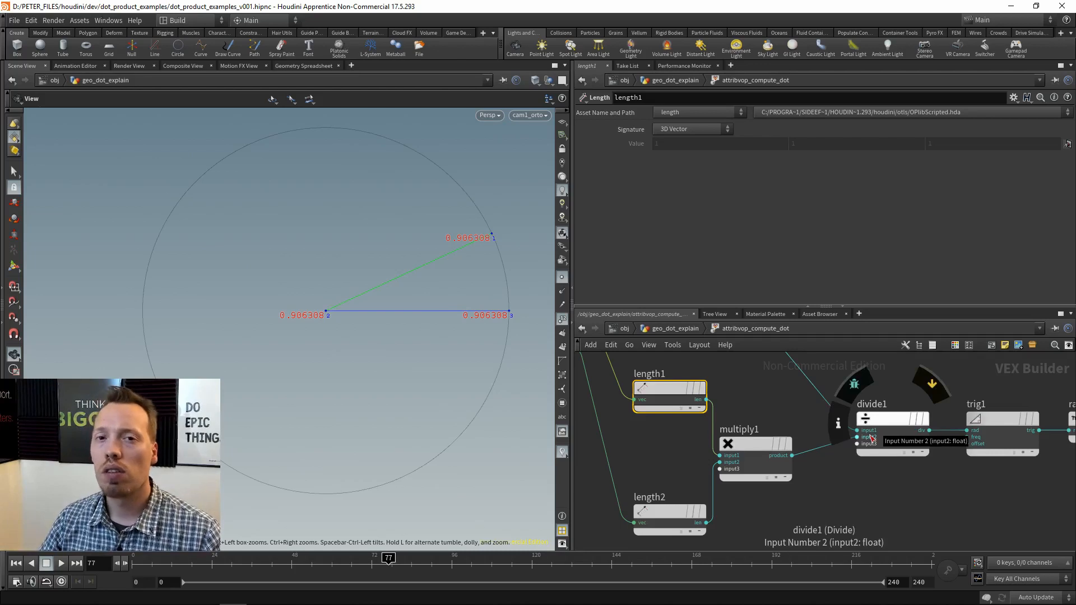
Step: Trace the vectors from the normalize nodes through the length nodes and multiply1, and select divide1 to view its input operators
scroll(904, 469, down, 3)
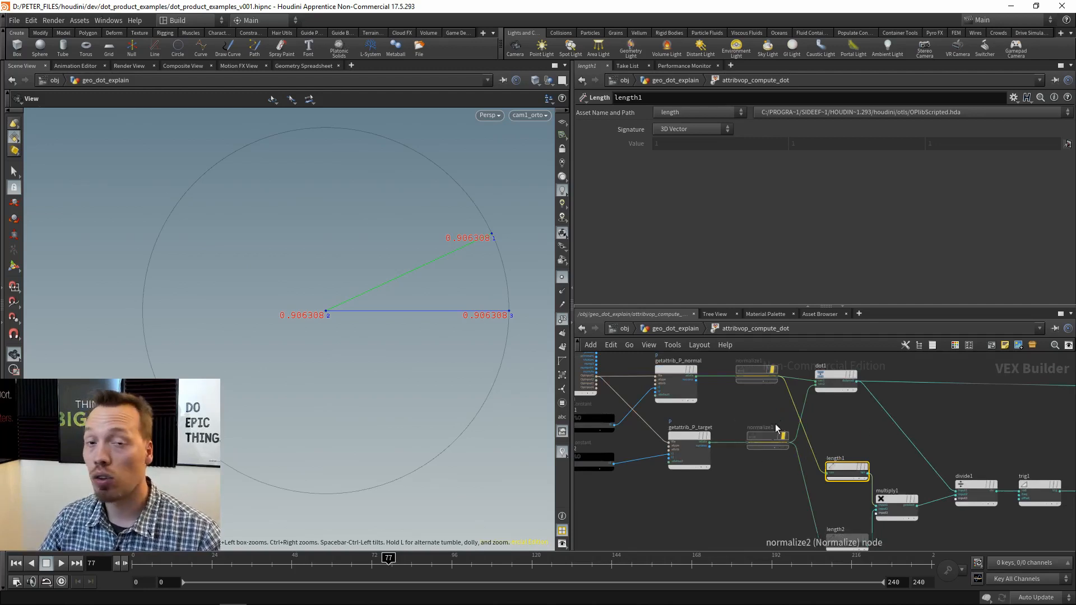
middle_drag(919, 421, 776, 438)
scroll(772, 447, up, 3)
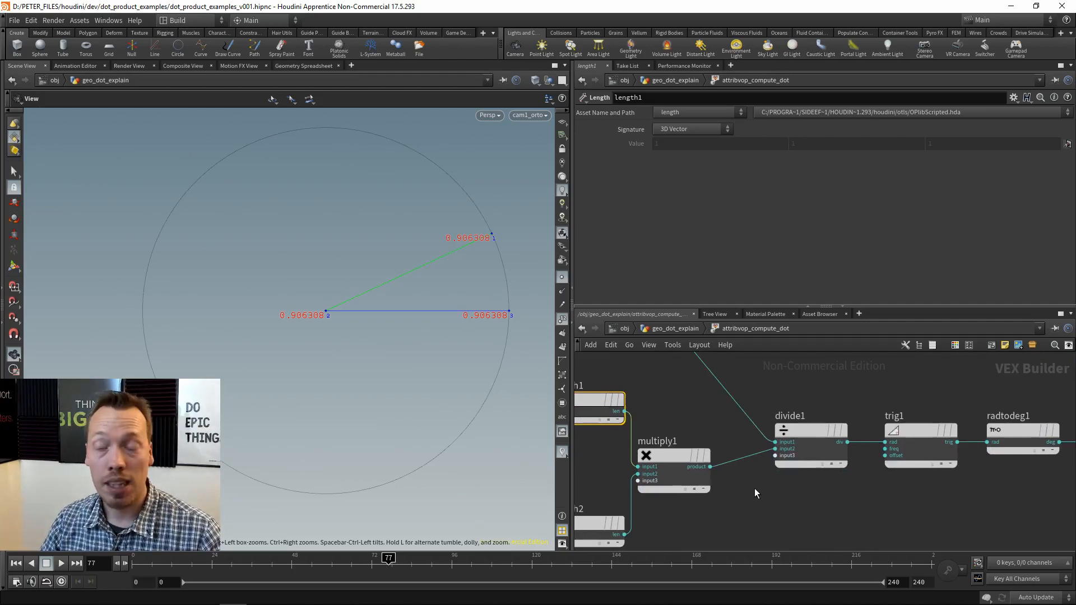
middle_drag(772, 501, 823, 497)
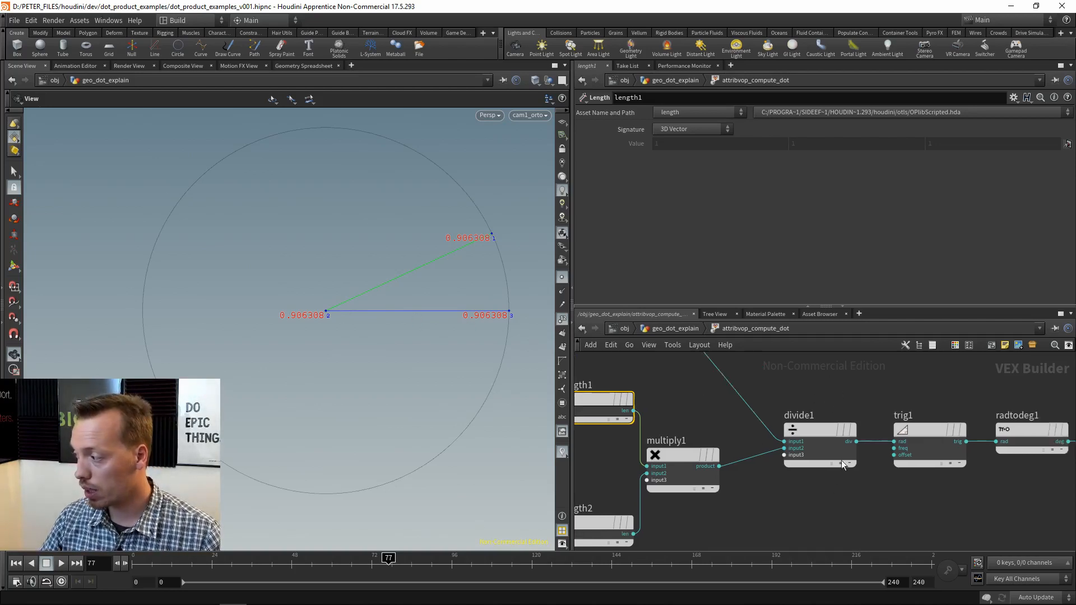
middle_drag(694, 423, 870, 423)
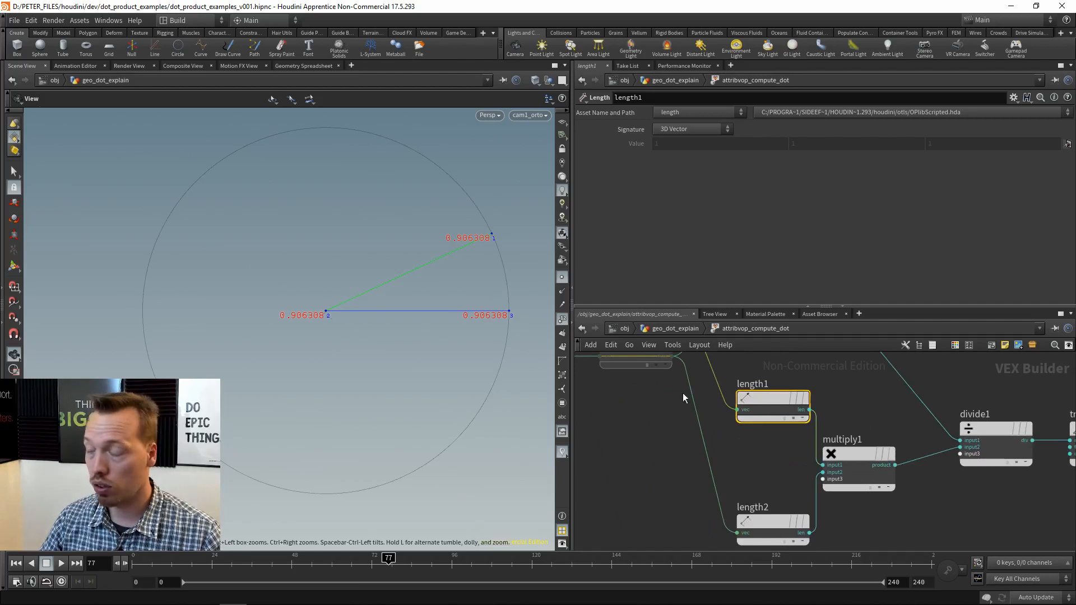
middle_drag(731, 371, 647, 396)
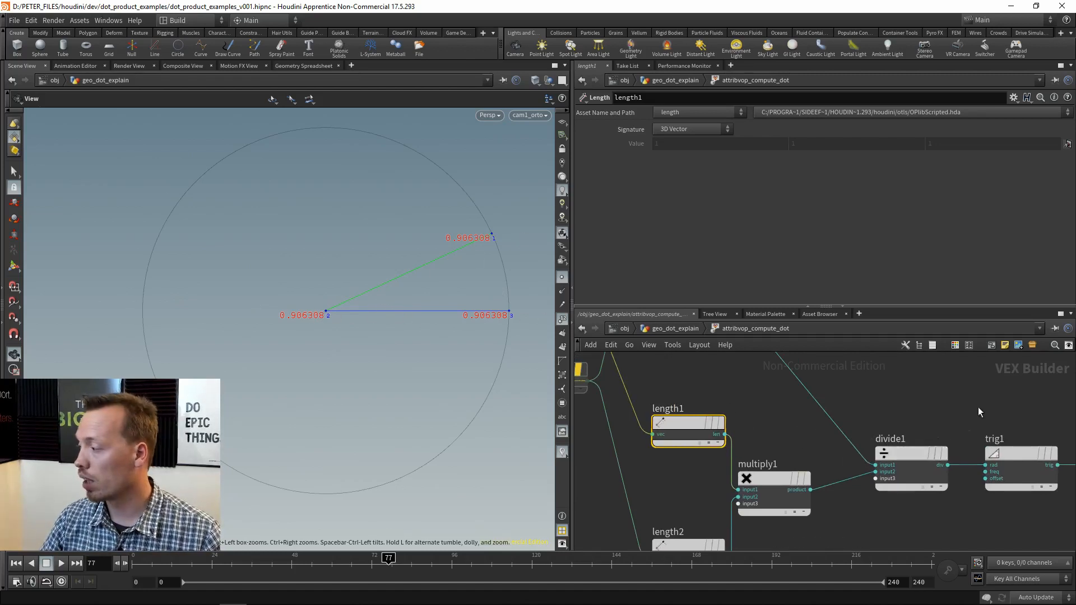
middle_drag(978, 410, 872, 421)
drag(782, 424, 813, 475)
middle_drag(913, 412, 796, 424)
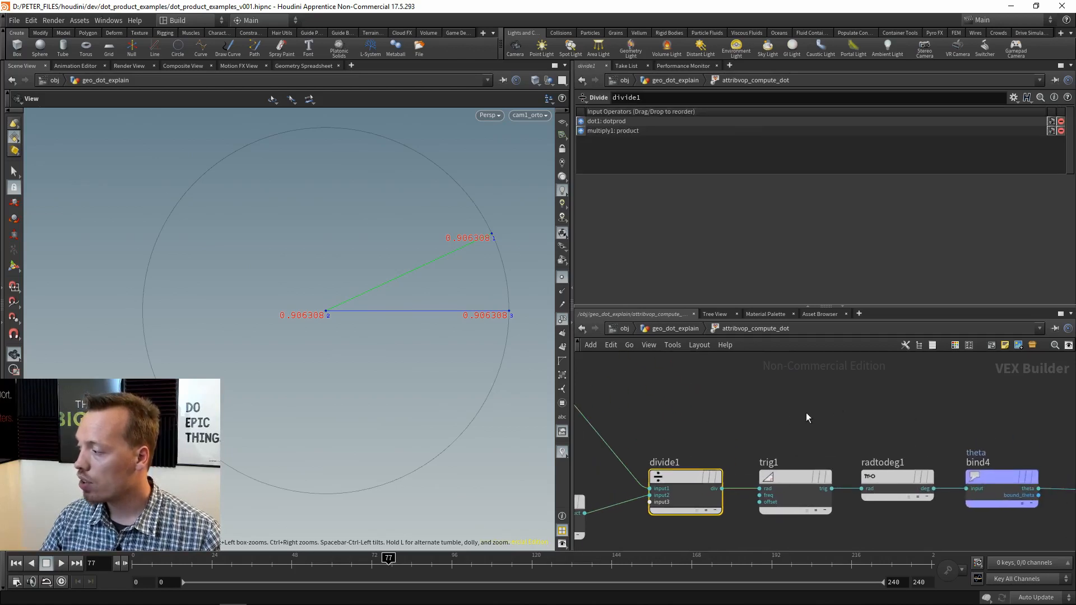
Step: Select the trig1 node, review its available trigonometric functions and keep Arc Cosine, and view its connection to radtodeg1
click(788, 485)
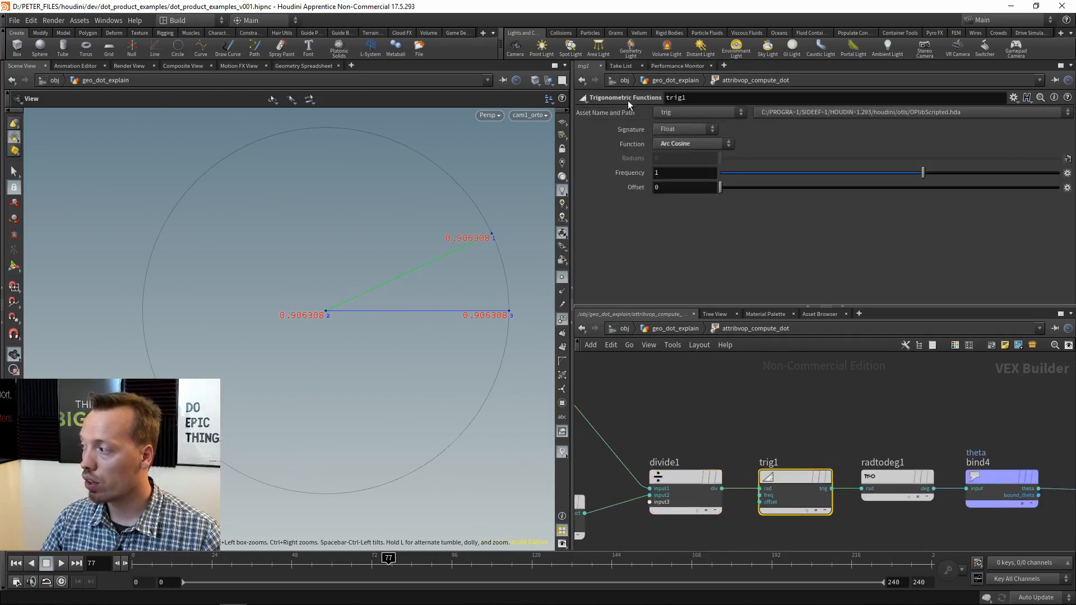
click(716, 144)
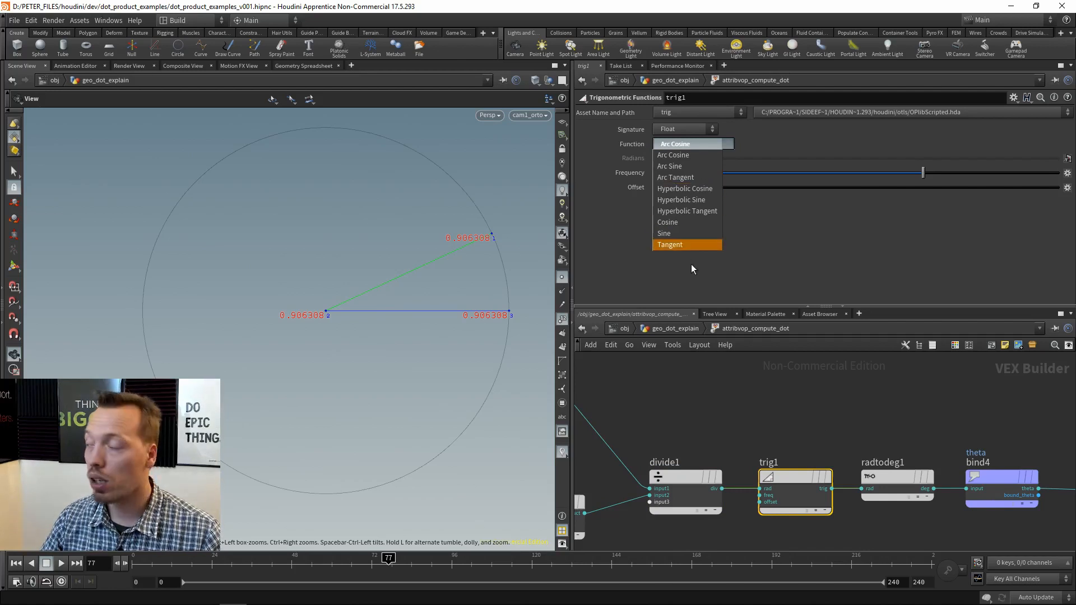
click(688, 154)
middle_drag(920, 431, 844, 385)
scroll(768, 405, up, 3)
middle_drag(769, 405, 795, 379)
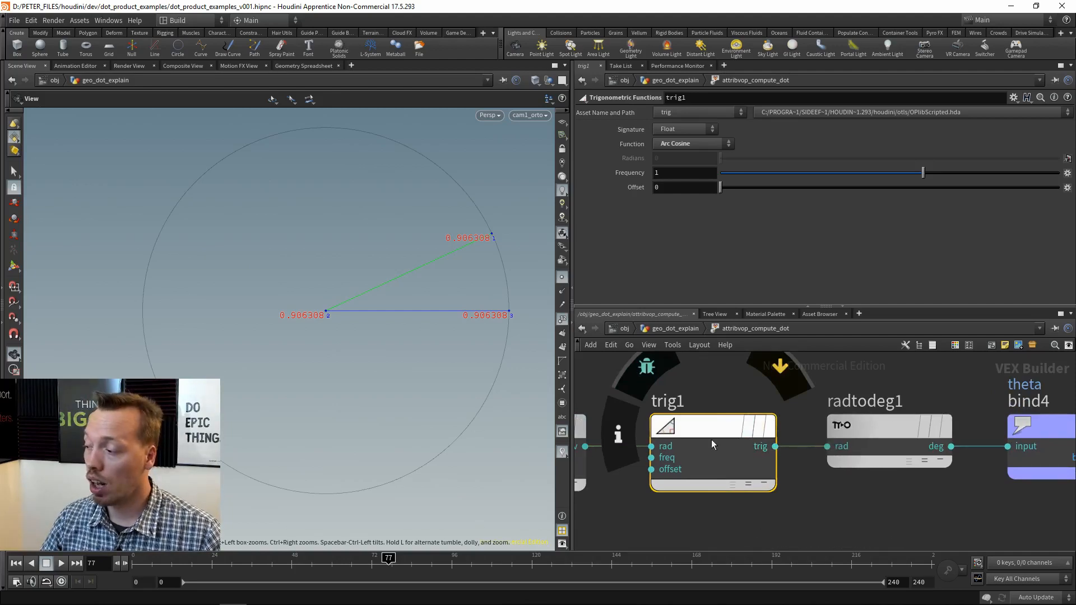
Step: Switch to Krita, activate the Brush tool, and add a new paint layer above Vector Layer 1
click(289, 601)
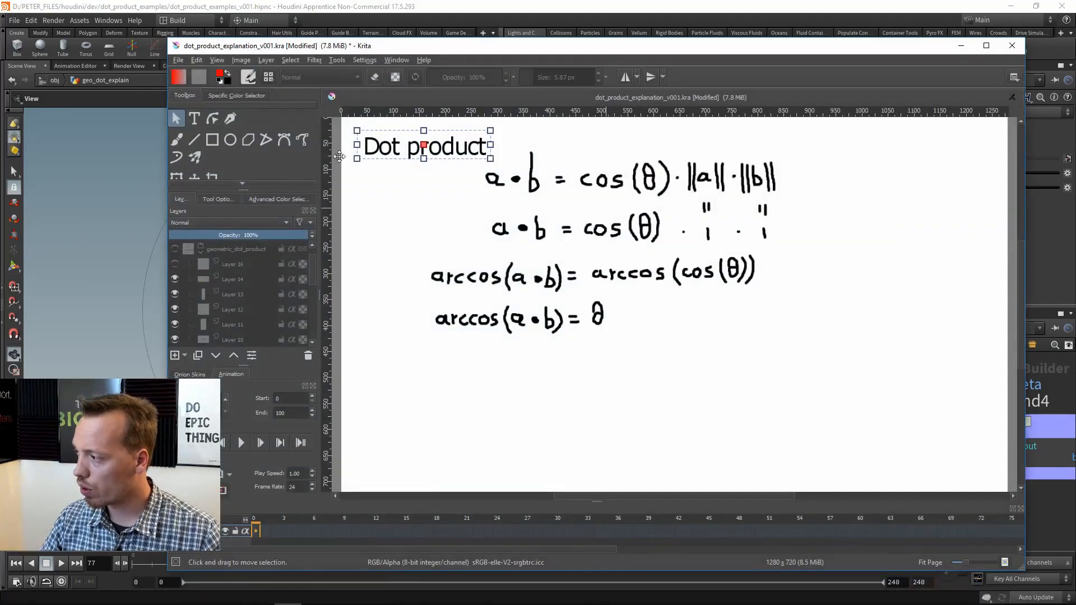
click(176, 139)
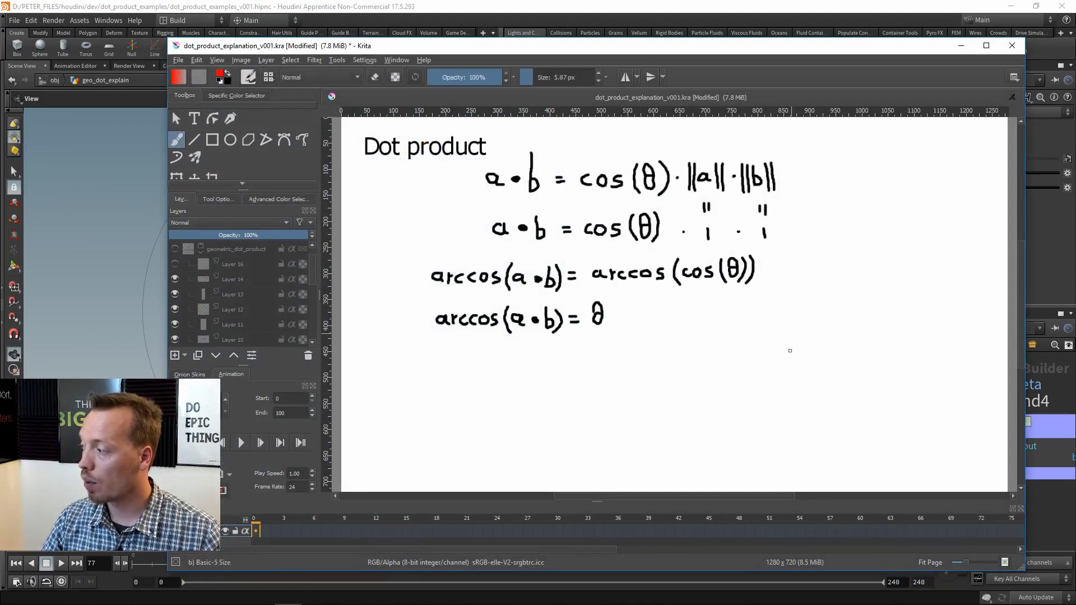
click(807, 334)
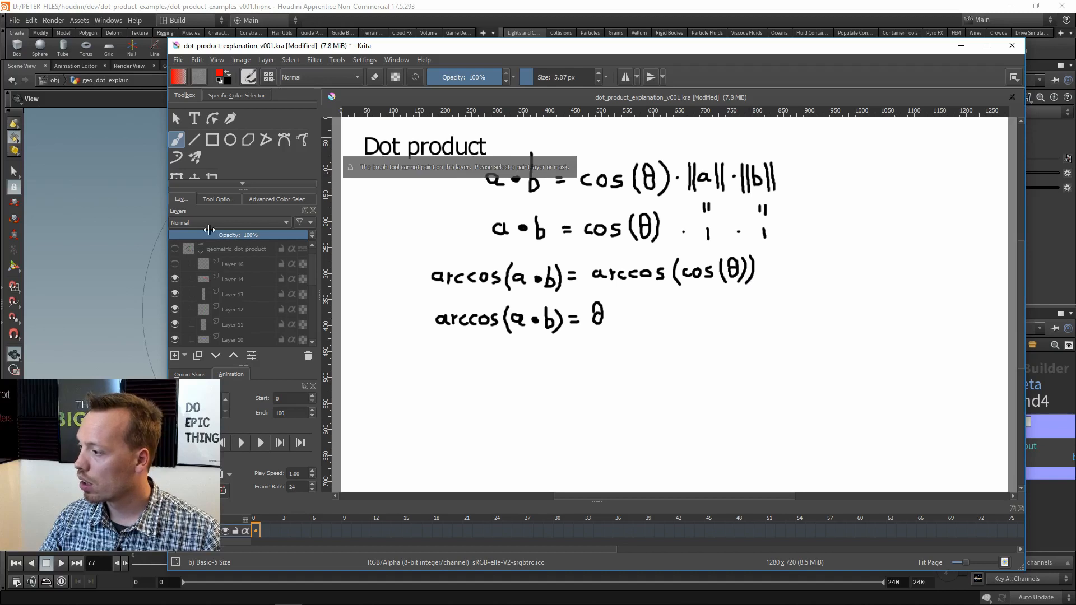
scroll(232, 255, up, 1)
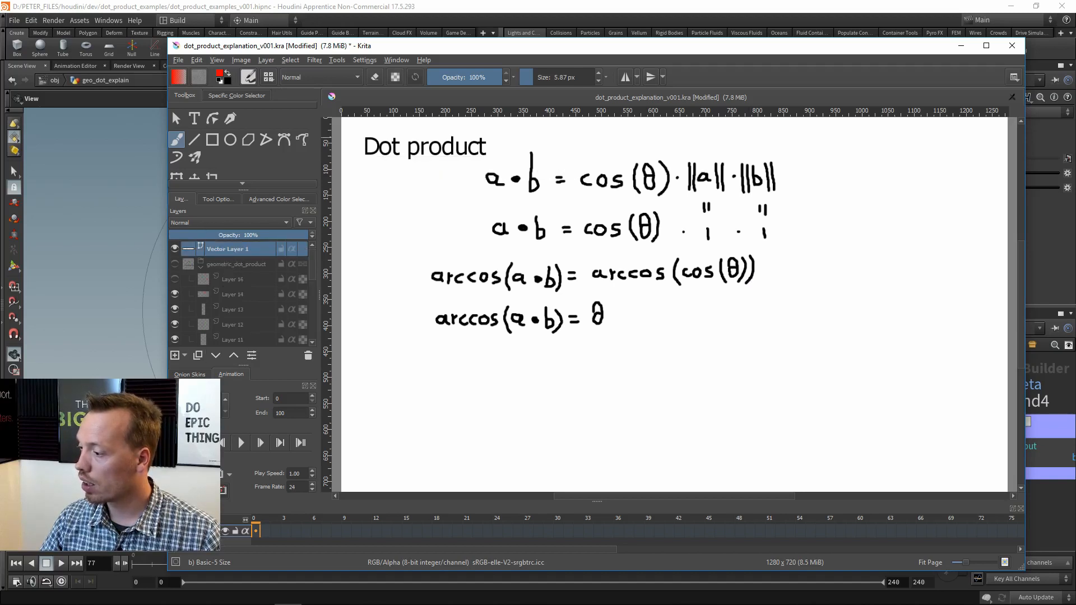
click(174, 355)
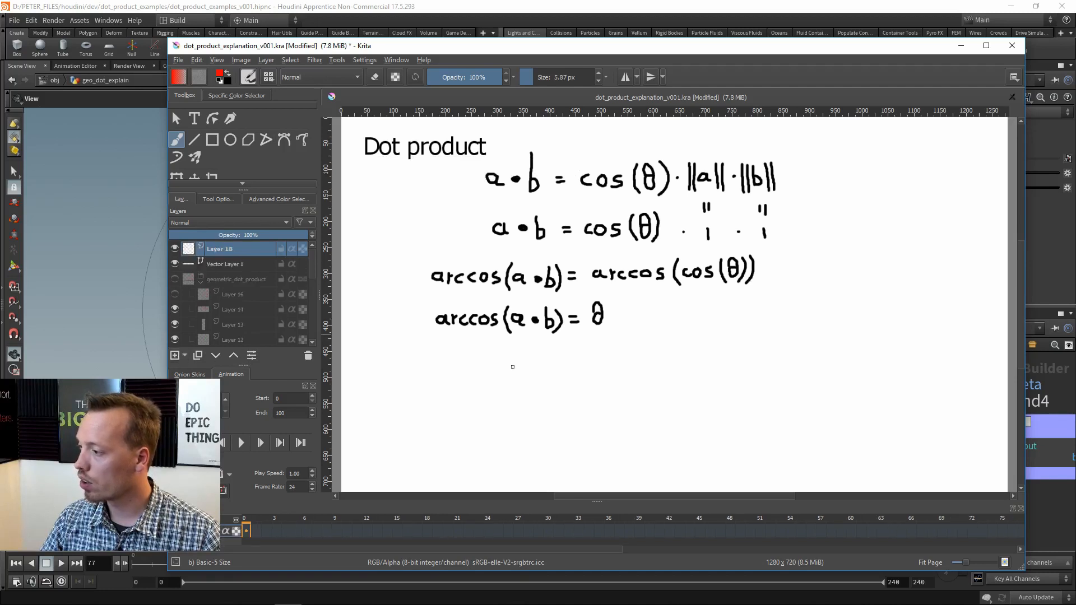
Step: Draw a red circle with a horizontal radius below the formulas, and in black add a vertical line at the radius's end and label the radius r
mouse_move(836, 309)
mouse_down()
mouse_move(750, 319)
mouse_move(745, 406)
mouse_move(850, 331)
mouse_move(807, 308)
mouse_up()
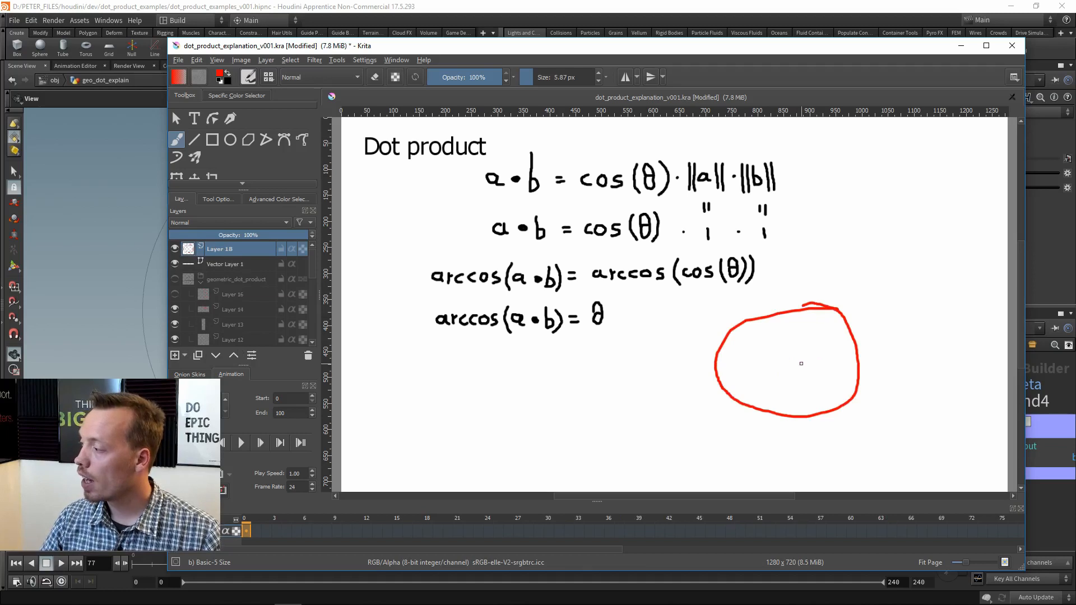
drag(792, 365, 862, 365)
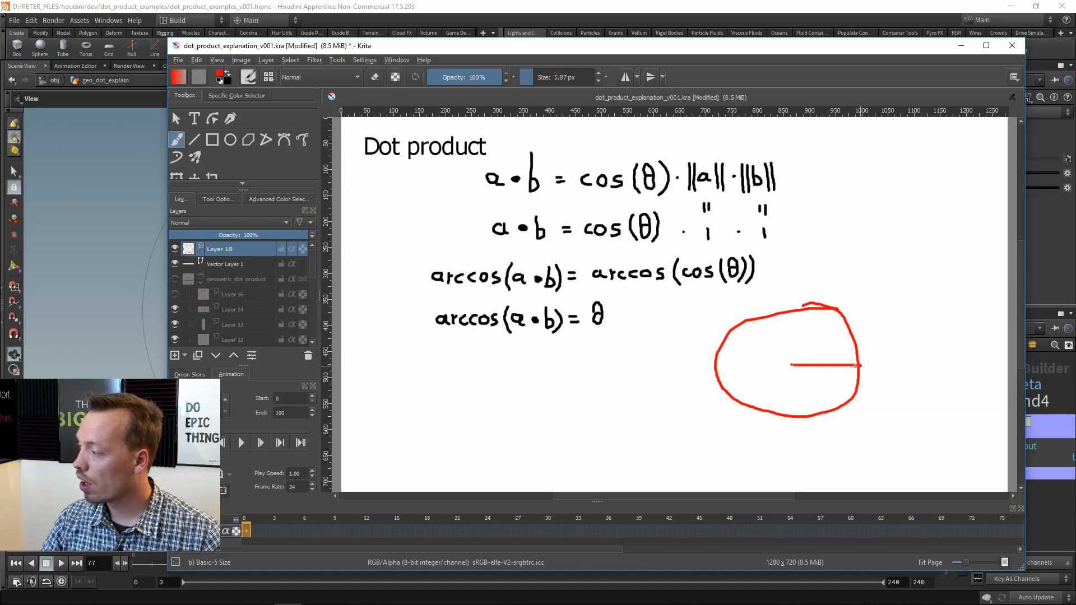
click(227, 74)
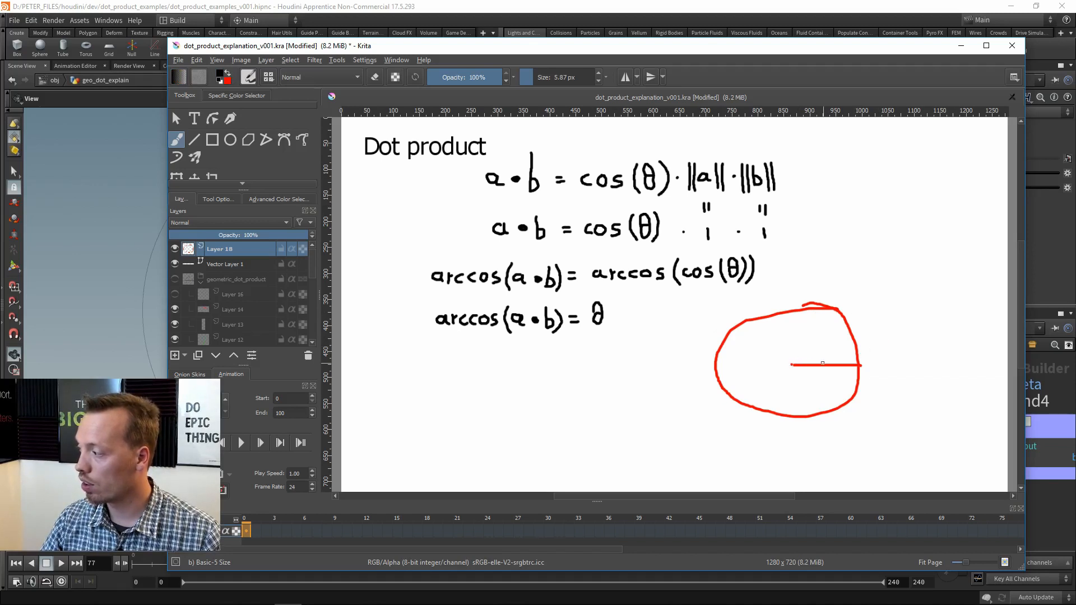
drag(860, 365, 857, 305)
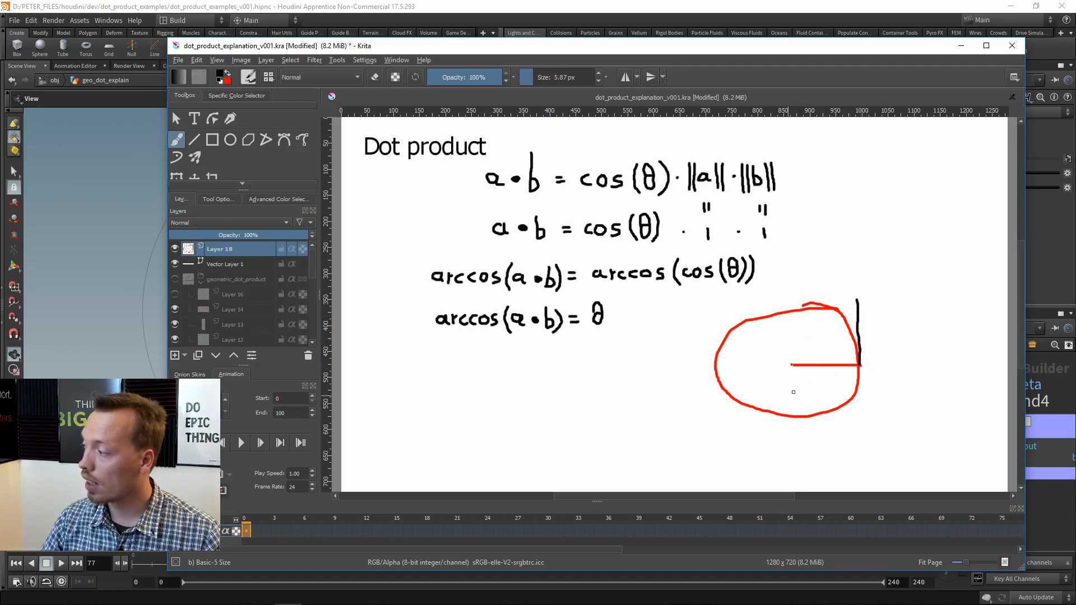
mouse_move(820, 373)
mouse_down()
mouse_move(821, 388)
mouse_move(835, 380)
mouse_up()
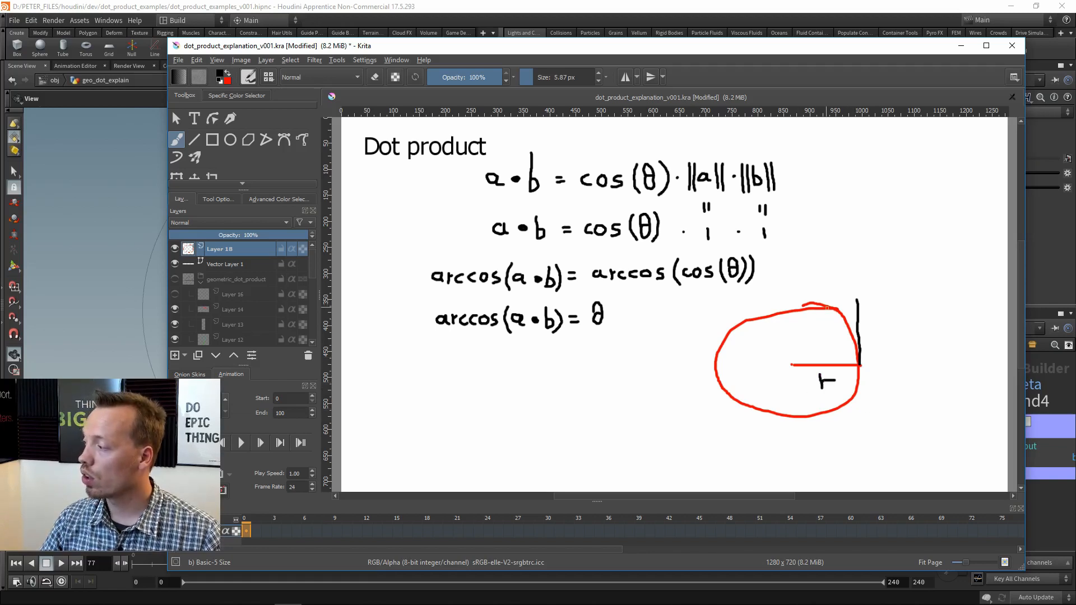
Step: Trace radius-length arcs in black along the circle's upper half, ticking and numbering them 1, 2 and 3
mouse_move(859, 364)
mouse_down()
mouse_move(839, 316)
mouse_move(810, 315)
mouse_up()
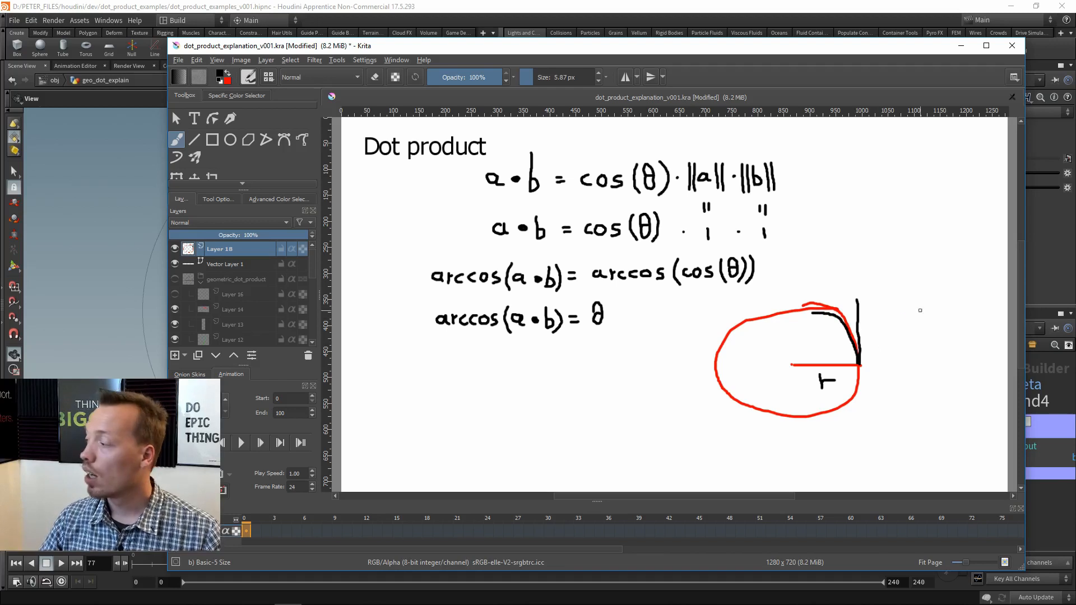
mouse_move(845, 299)
mouse_down()
mouse_move(820, 300)
mouse_move(841, 307)
mouse_move(813, 306)
mouse_move(809, 320)
mouse_up()
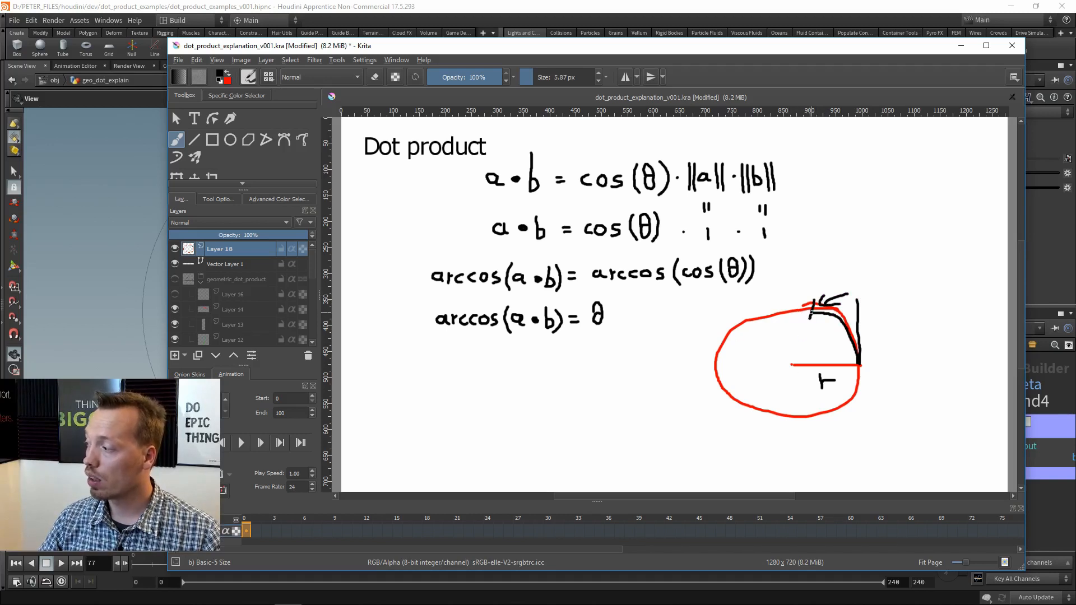
mouse_move(812, 313)
mouse_down()
mouse_move(724, 324)
mouse_move(738, 331)
mouse_move(716, 309)
mouse_move(723, 320)
mouse_up()
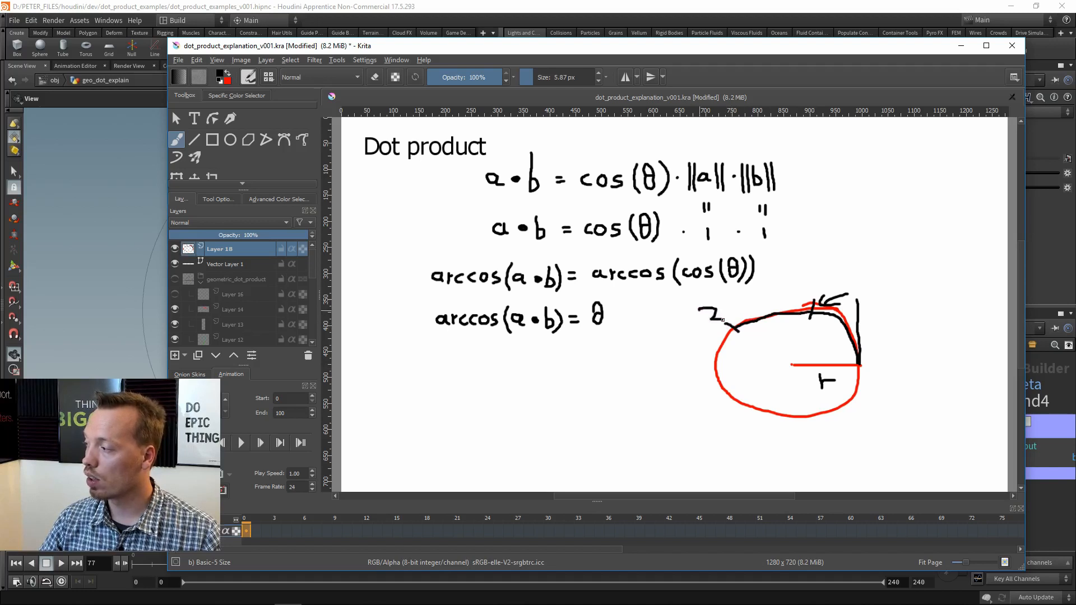
drag(811, 275, 809, 290)
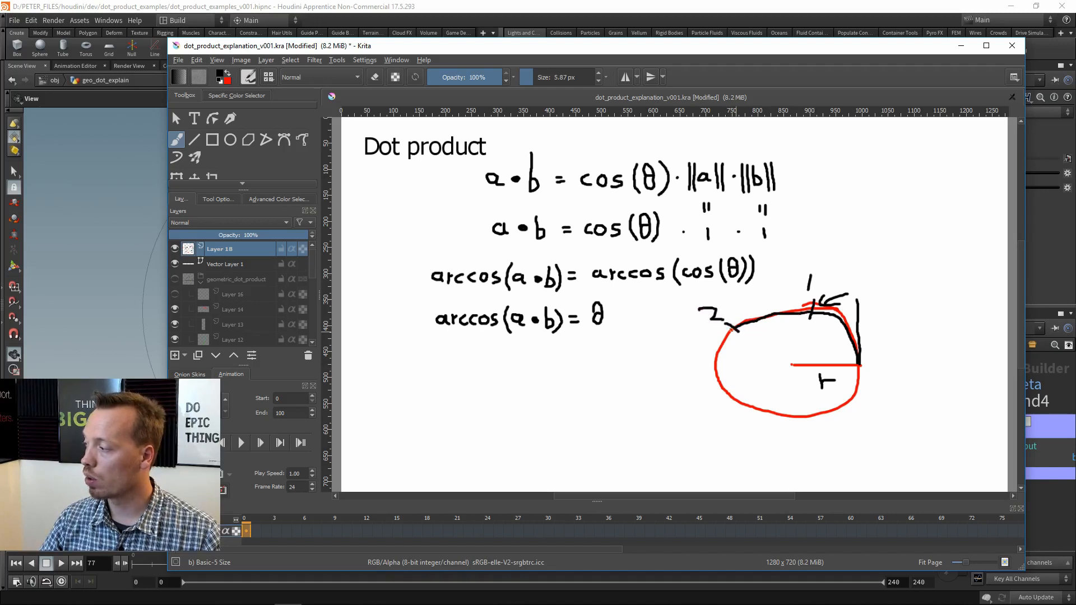
drag(710, 355, 715, 352)
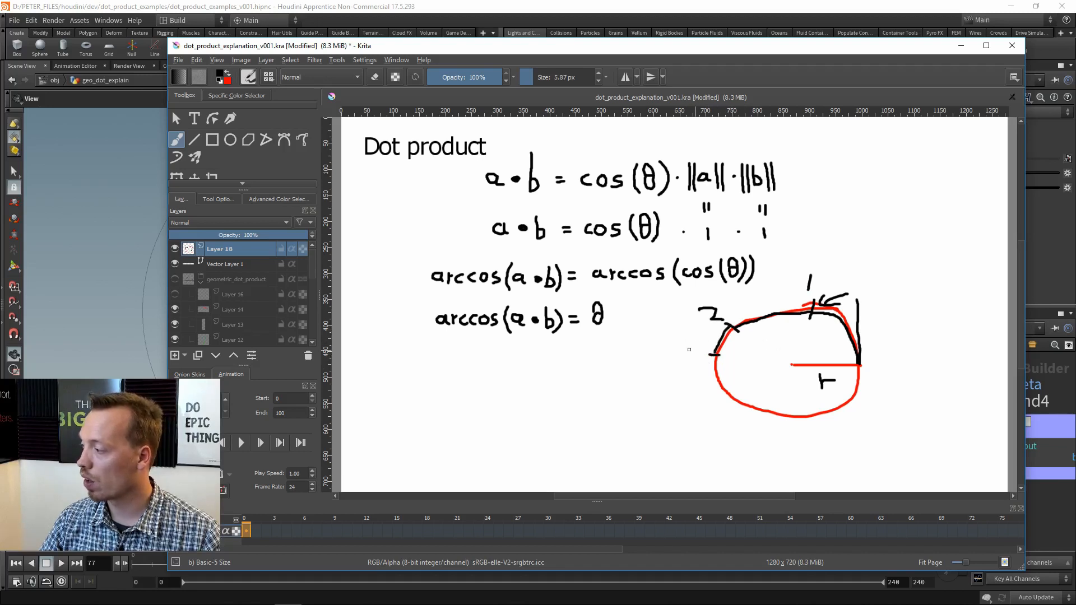
mouse_move(688, 343)
mouse_down()
mouse_move(700, 353)
mouse_move(690, 357)
mouse_up()
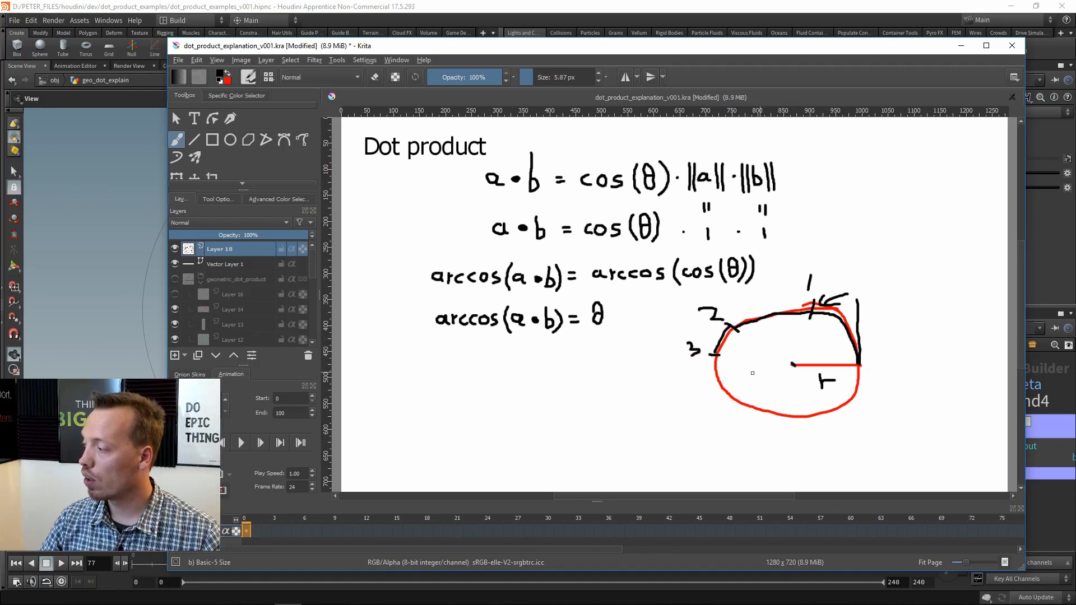
Step: Extend the radius from the circle's centre to its opposite side in black, and write 3.14 and π beside that end
drag(792, 364, 711, 367)
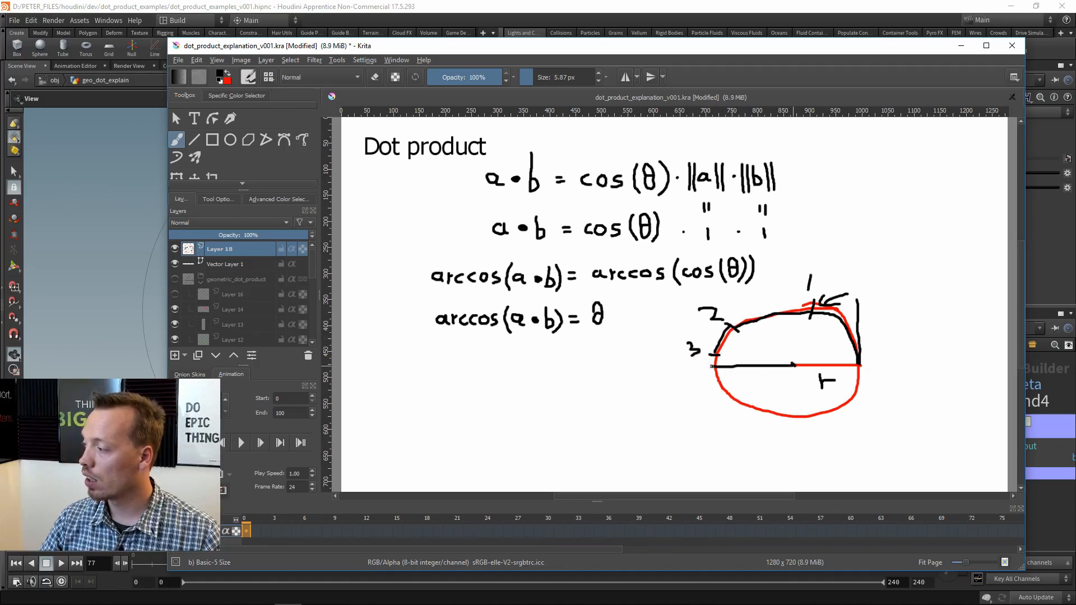
mouse_move(631, 363)
mouse_down()
mouse_move(641, 368)
mouse_move(635, 377)
mouse_move(670, 375)
mouse_move(648, 402)
mouse_move(649, 390)
mouse_move(662, 393)
mouse_move(655, 408)
mouse_up()
click(649, 375)
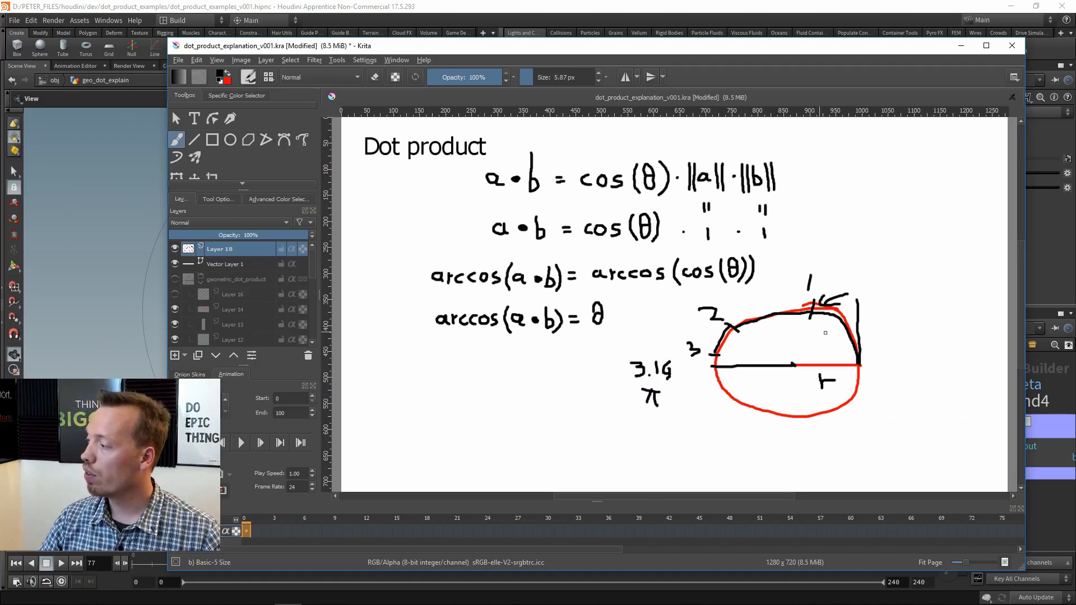
Step: Draw an arrow around the circle's lower half back to the starting point, and label it 0 and 2π r
mouse_move(710, 371)
mouse_down()
mouse_move(717, 401)
mouse_move(767, 420)
mouse_move(839, 423)
mouse_move(873, 376)
mouse_move(873, 385)
mouse_move(874, 350)
mouse_up()
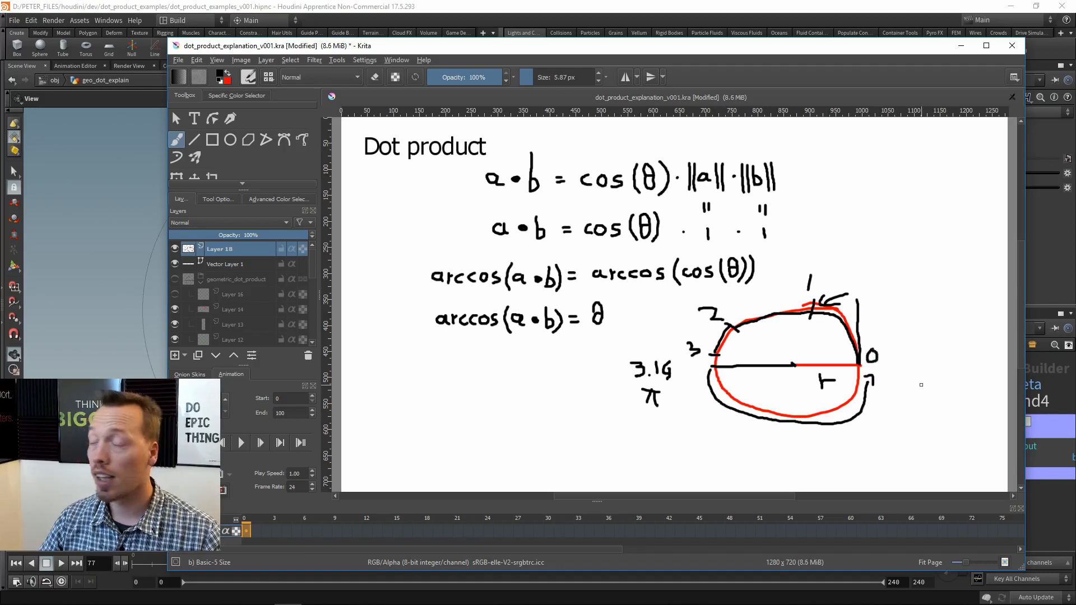
mouse_move(883, 379)
mouse_down()
mouse_move(909, 376)
mouse_move(927, 390)
mouse_move(934, 378)
mouse_up()
click(902, 386)
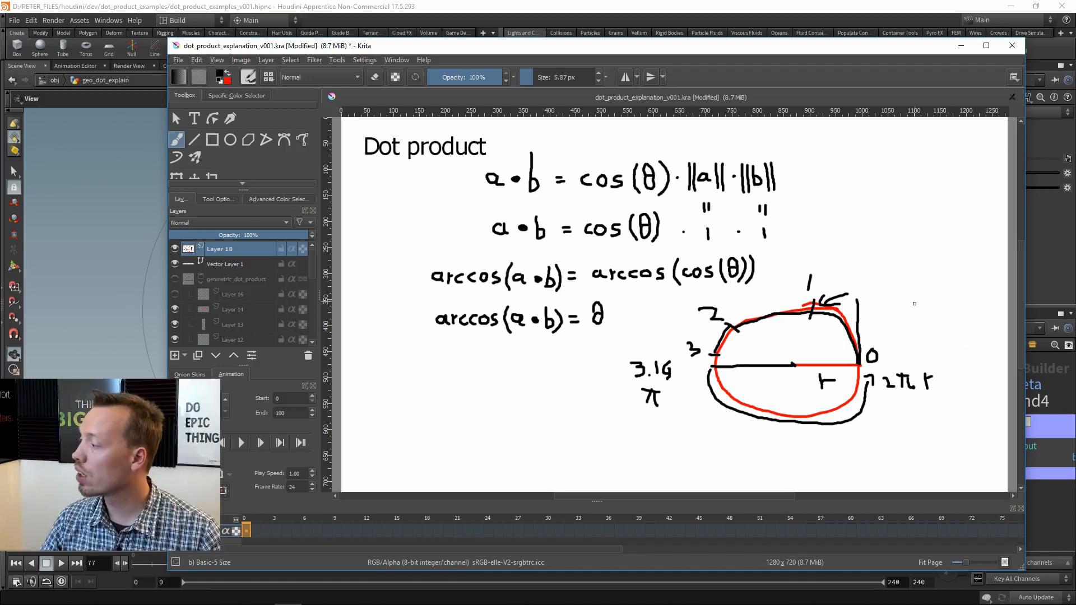
Step: Switch back to Houdini and select the radtodeg1 node to view its parameters
click(961, 46)
middle_drag(913, 492, 914, 523)
click(886, 432)
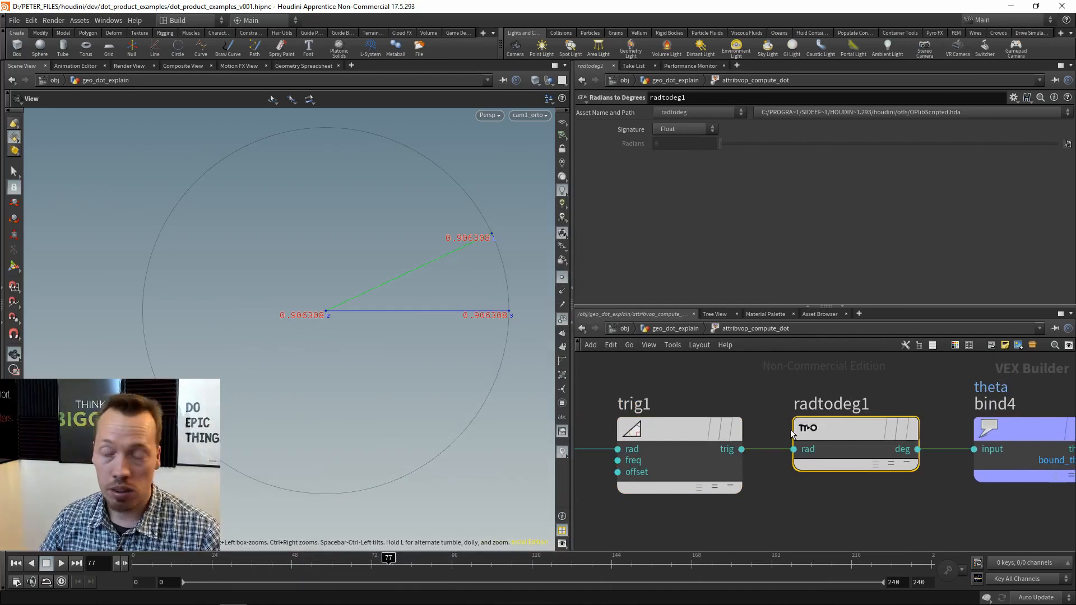
Step: Add another Radians to Degrees node below radtodeg1 and connect trig1's trig output to its rad input
middle_drag(856, 504, 848, 475)
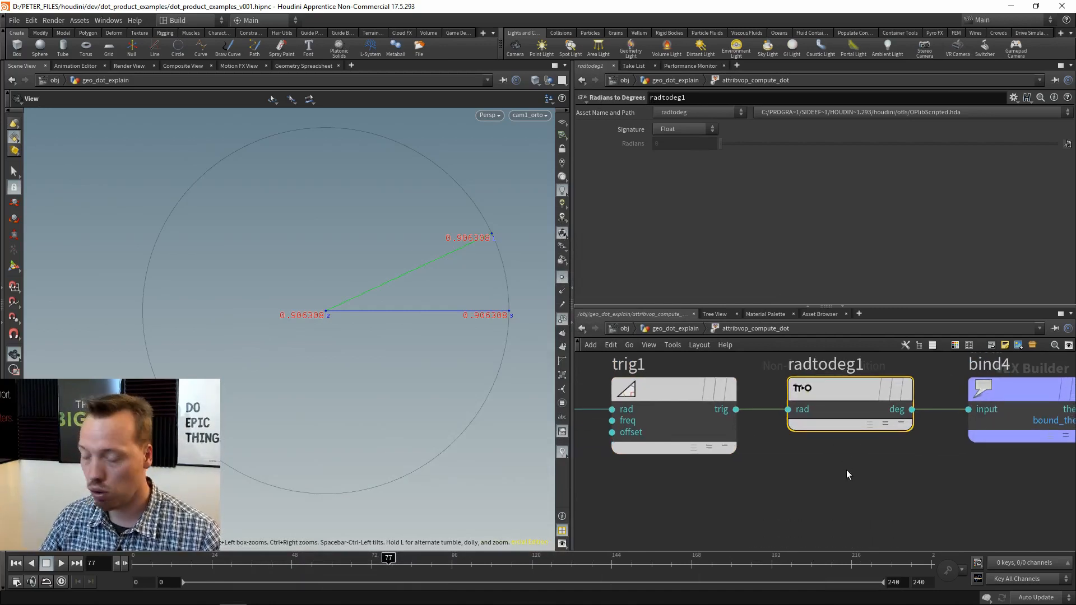
key(Tab)
mouse_move(847, 458)
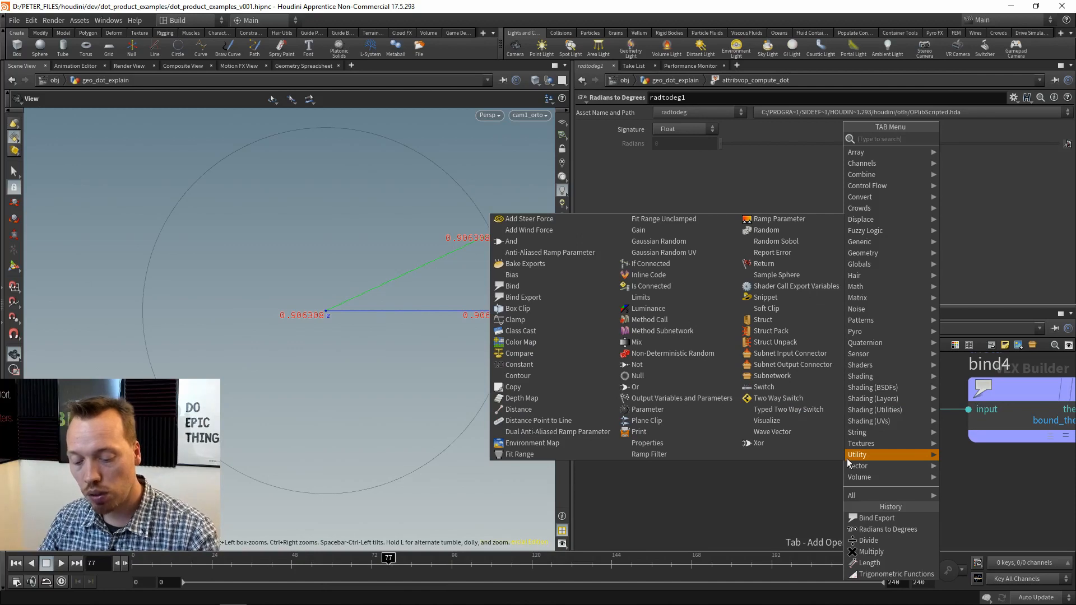
text(degr)
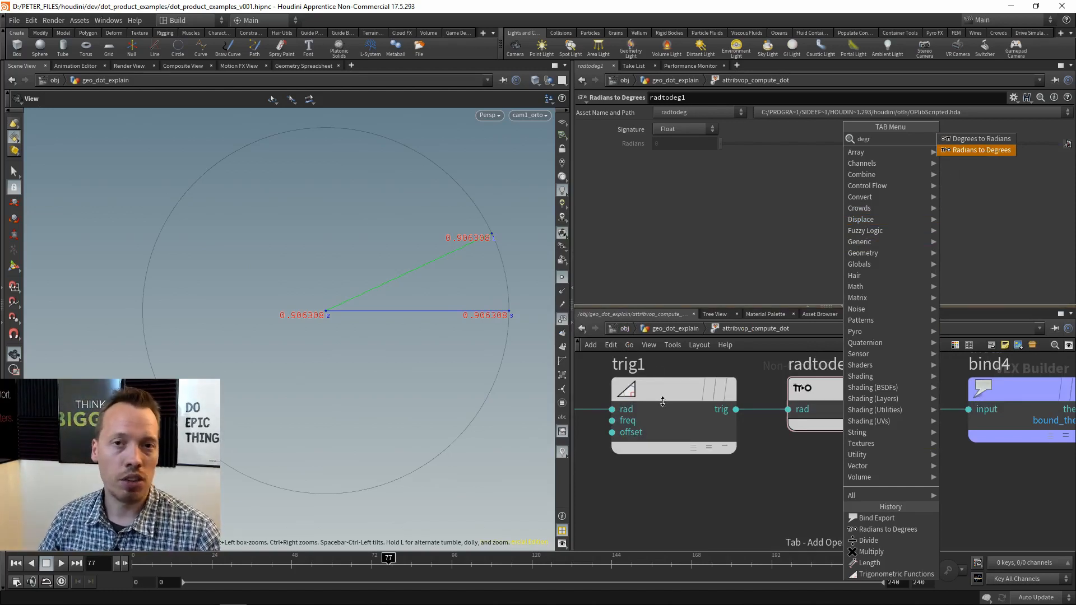
click(987, 149)
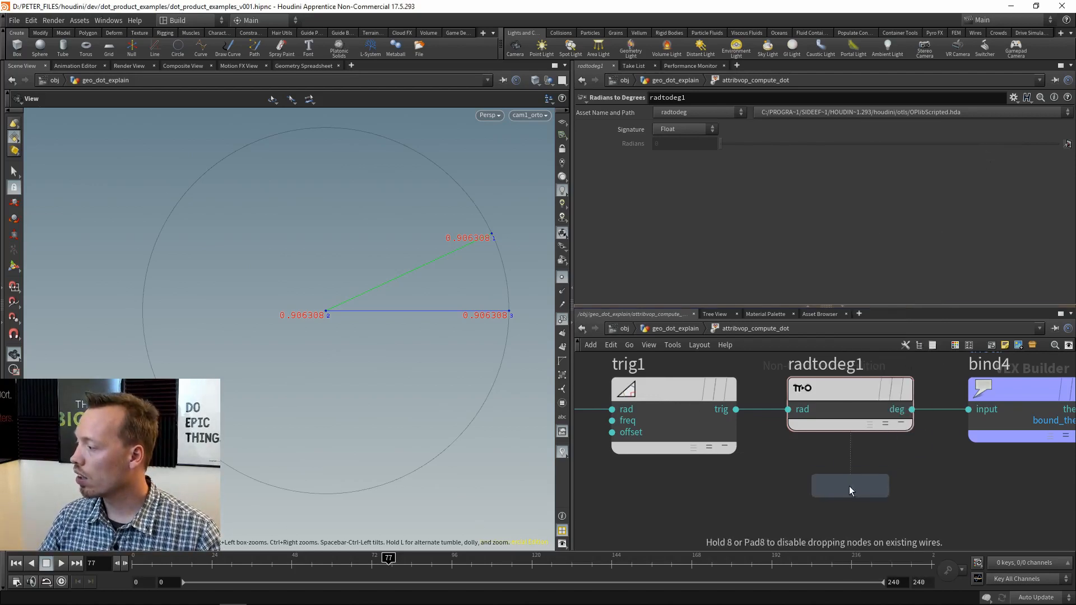
click(841, 488)
click(744, 410)
middle_drag(772, 463, 745, 409)
click(752, 474)
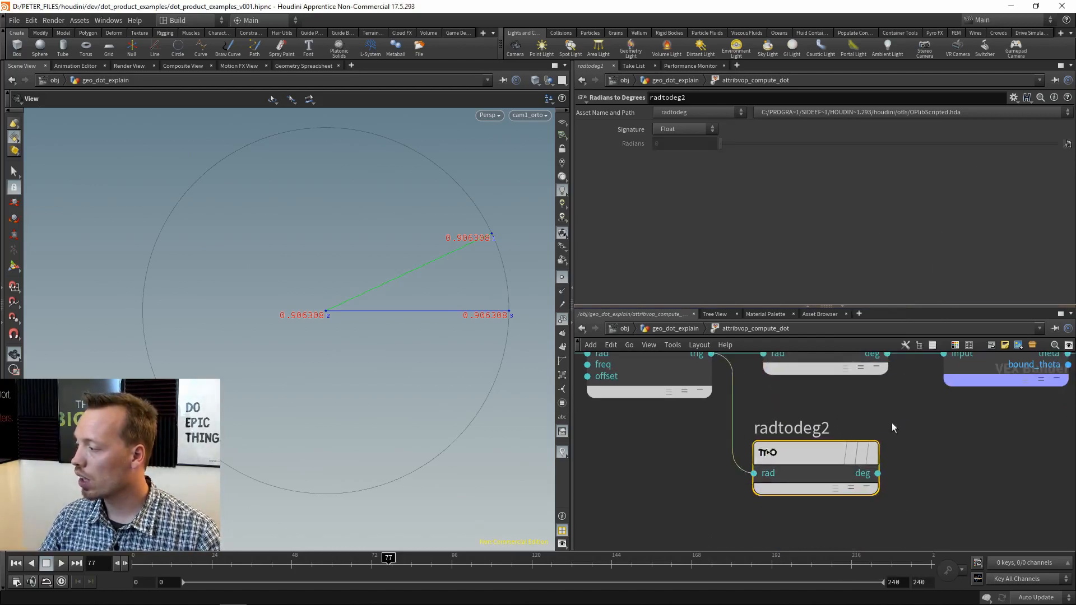
Step: Delete the extra Radians to Degrees node below radtodeg1
scroll(892, 424, down, 3)
middle_drag(891, 424, 735, 487)
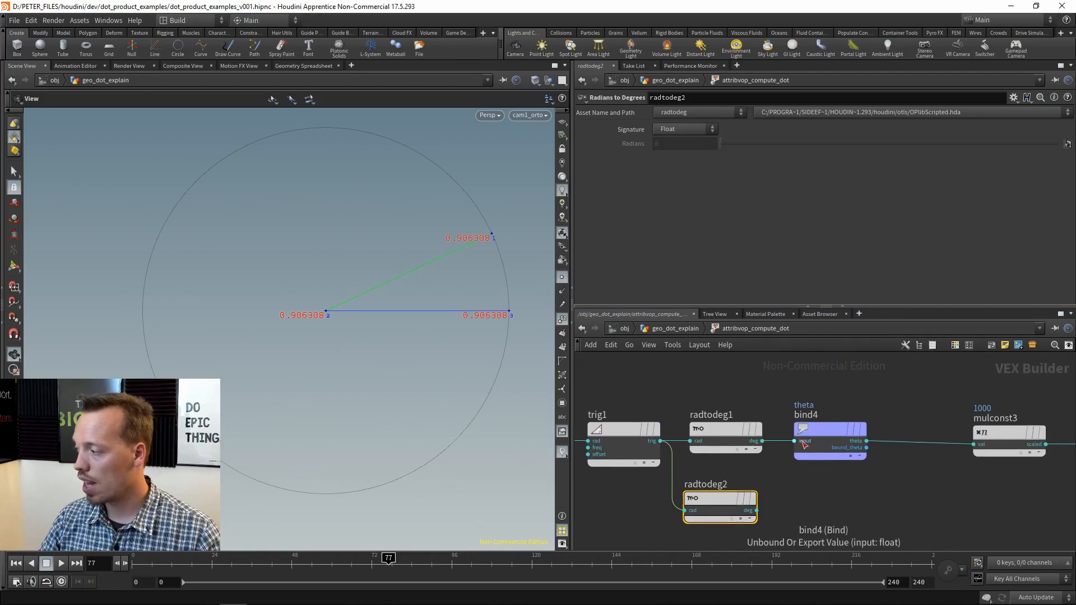
scroll(846, 465, up, 3)
scroll(833, 435, down, 3)
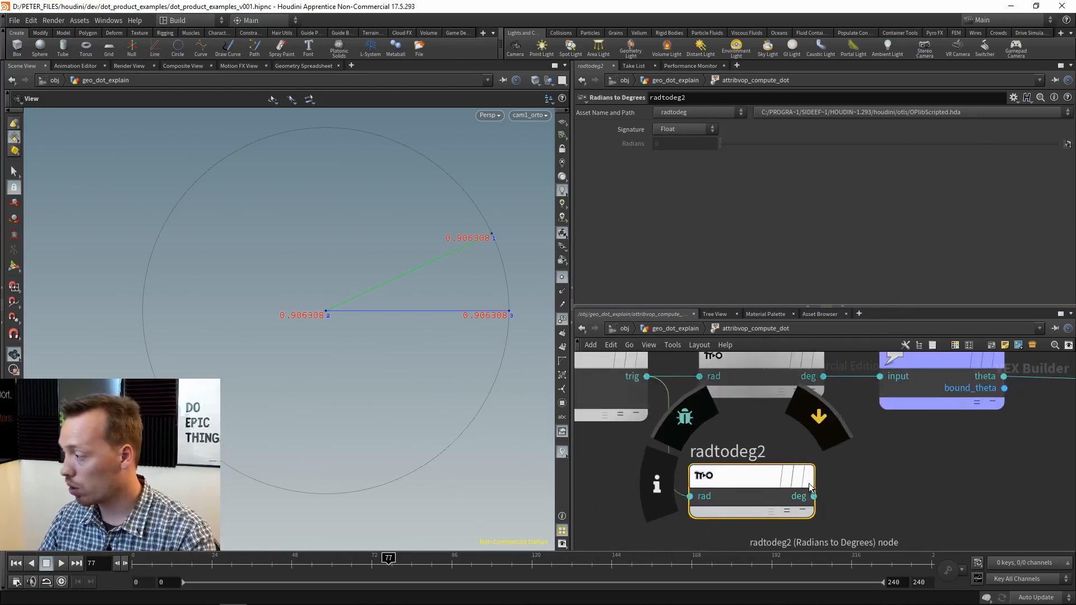
key(Delete)
Step: Go up to the geo_dot_explain network and check attribvop_compute_dot's node info for the theta point attribute
middle_drag(879, 465, 841, 482)
key(u)
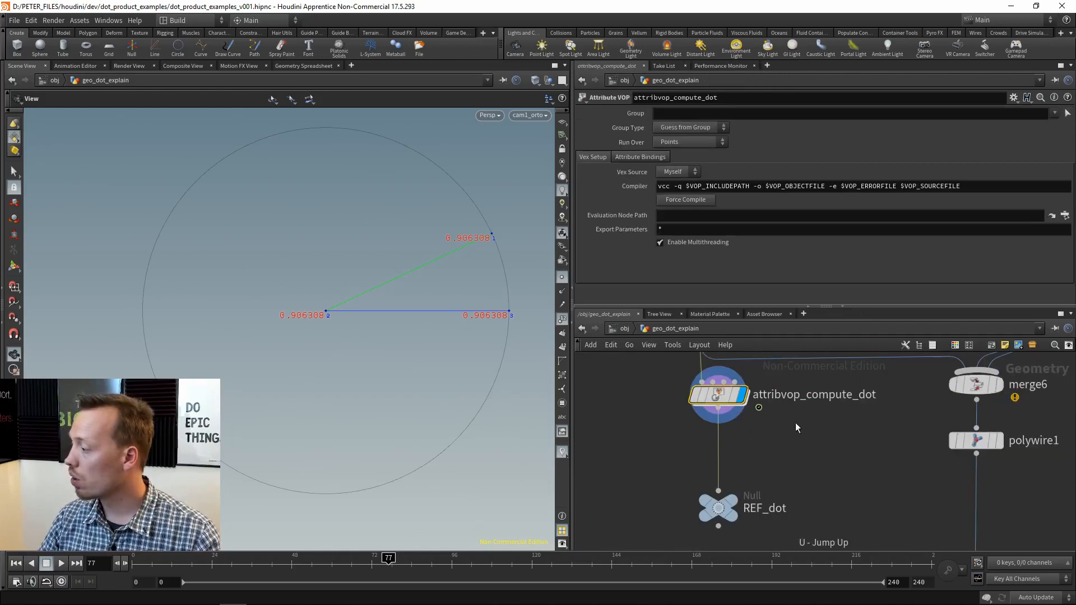
scroll(698, 392, up, 5)
mouse_move(695, 392)
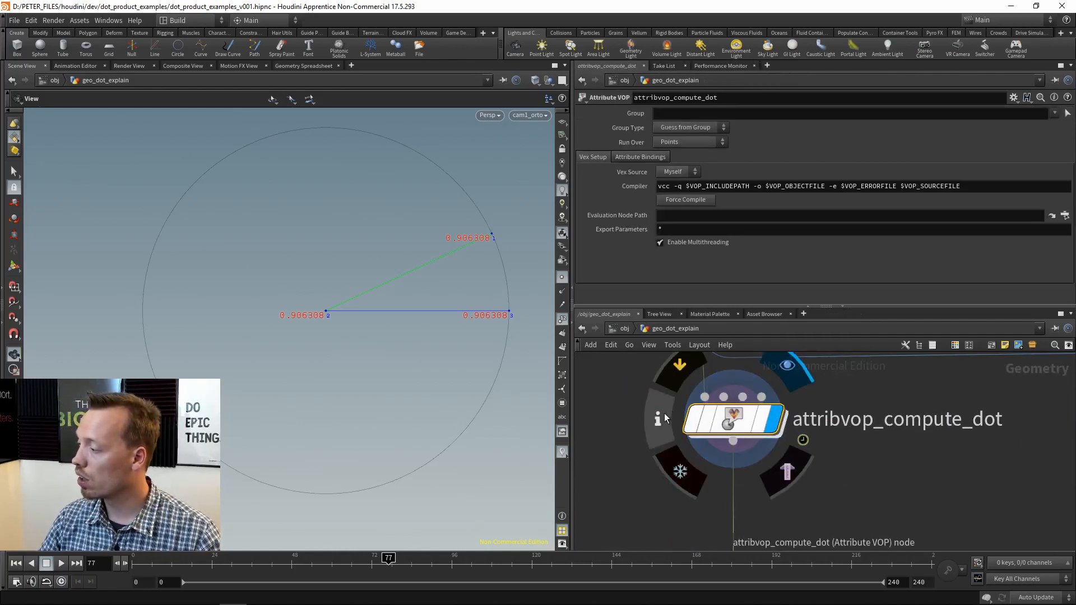
click(664, 412)
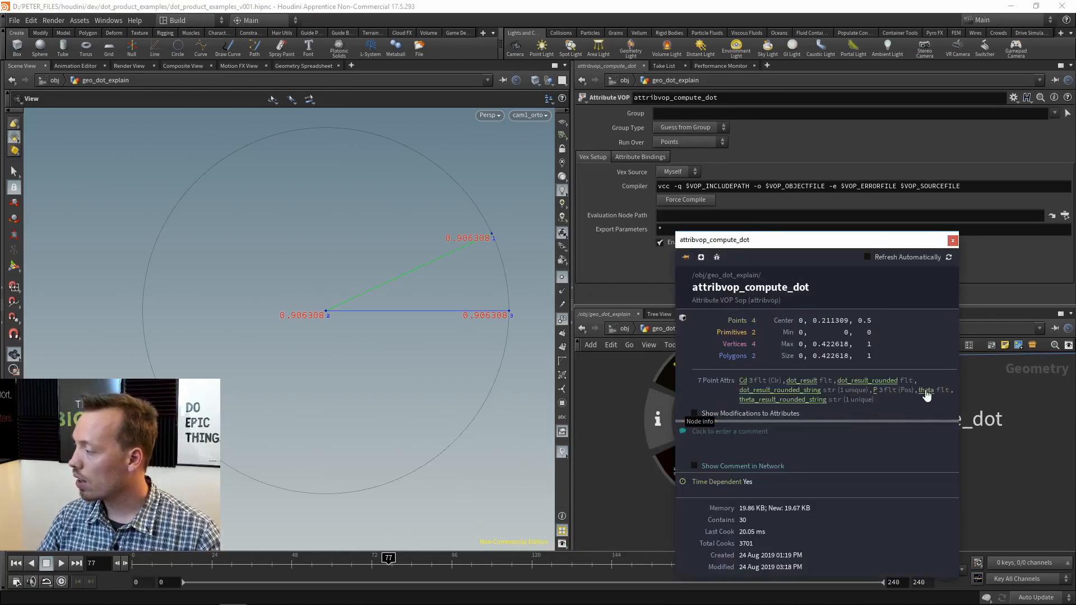
click(953, 241)
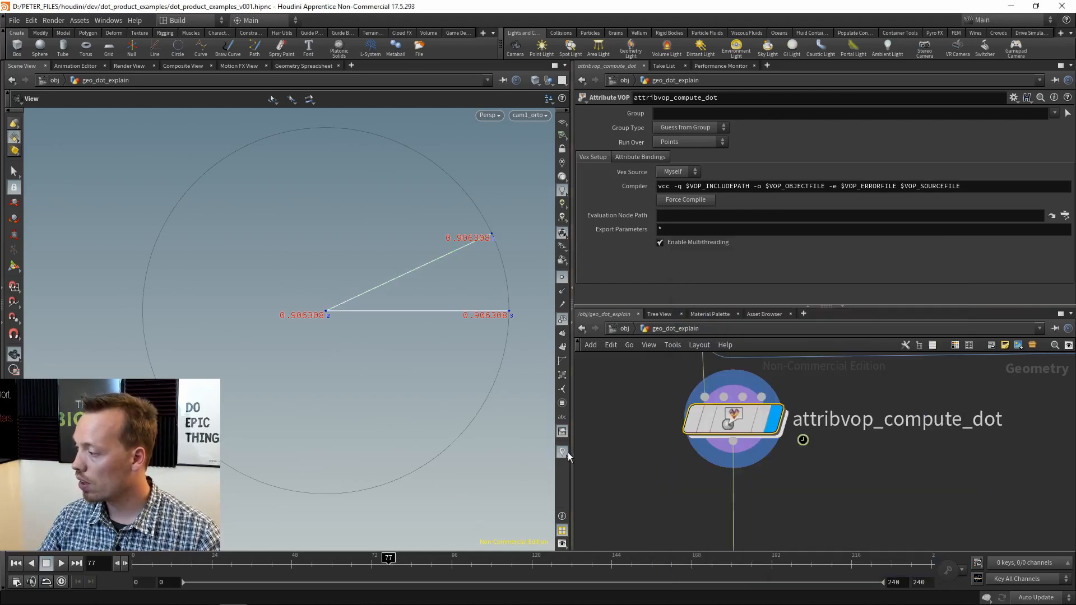
Step: Edit the theta scene visualizer and change its type to Marker
click(563, 452)
click(663, 439)
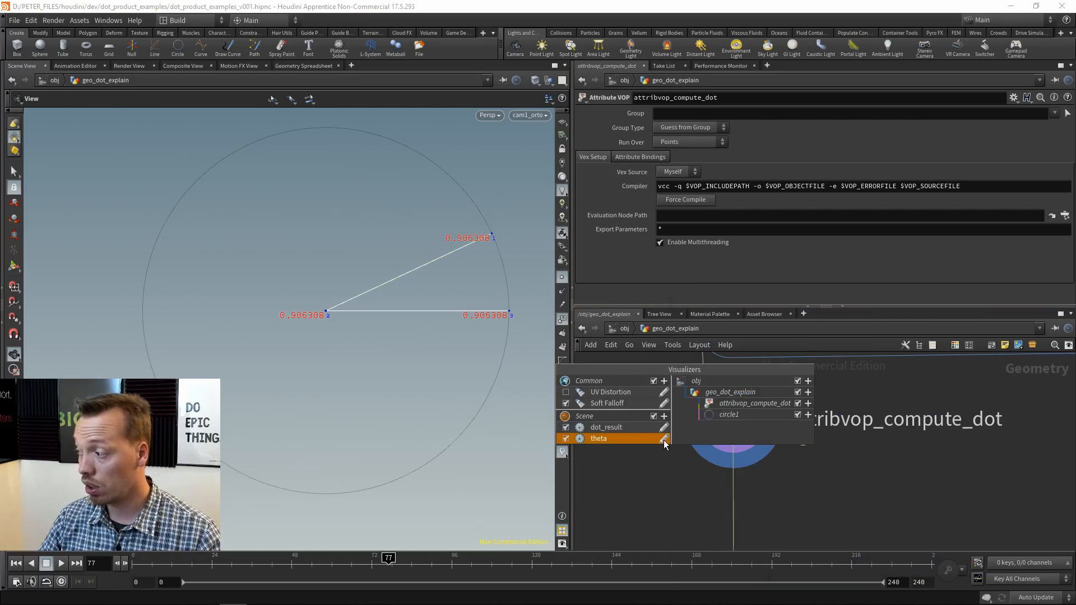
click(600, 256)
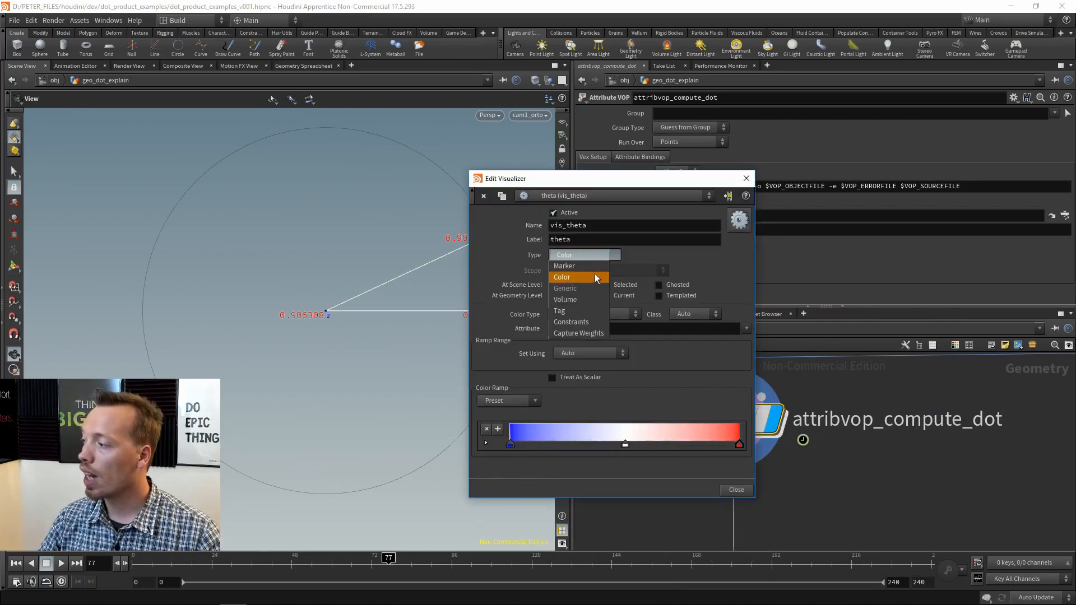
click(580, 267)
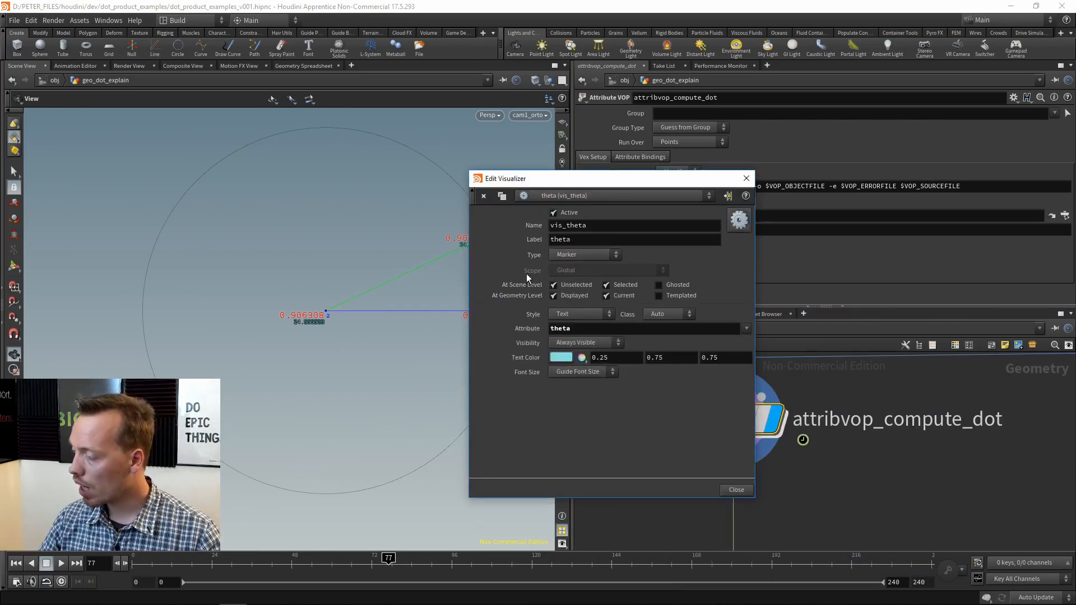
Step: Give the theta marker a green text color (0, 0.9, 0) and a Large font size, and close the visualizer settings
click(566, 358)
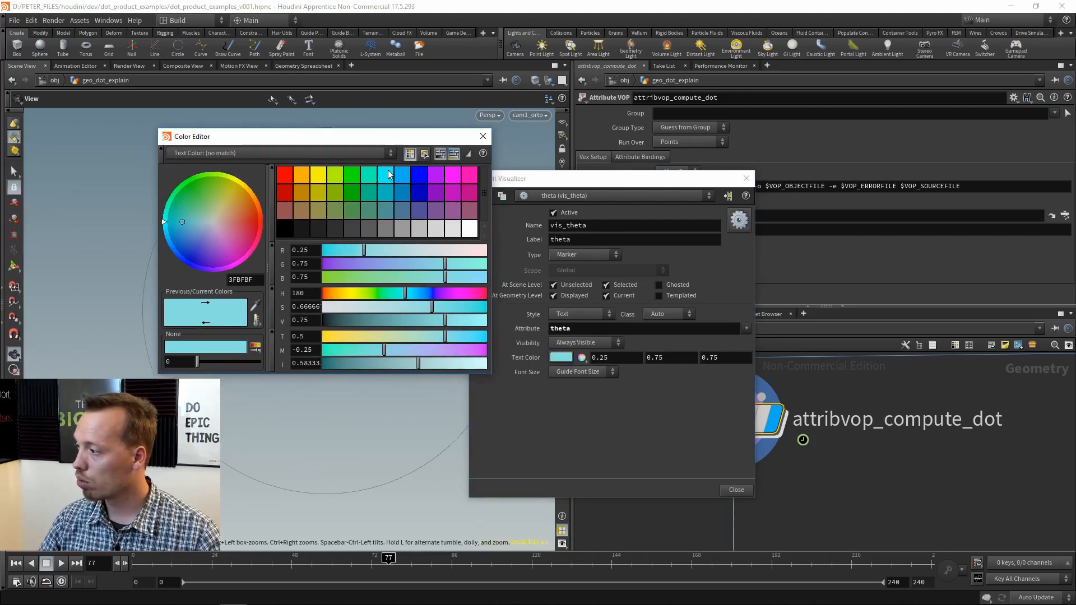
click(351, 177)
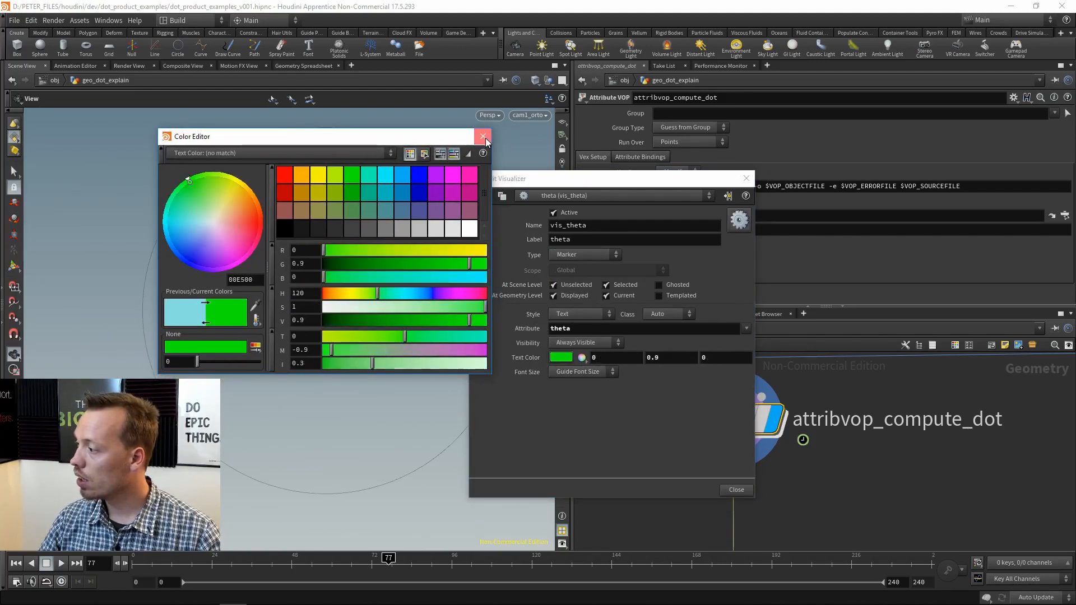
click(483, 136)
click(594, 371)
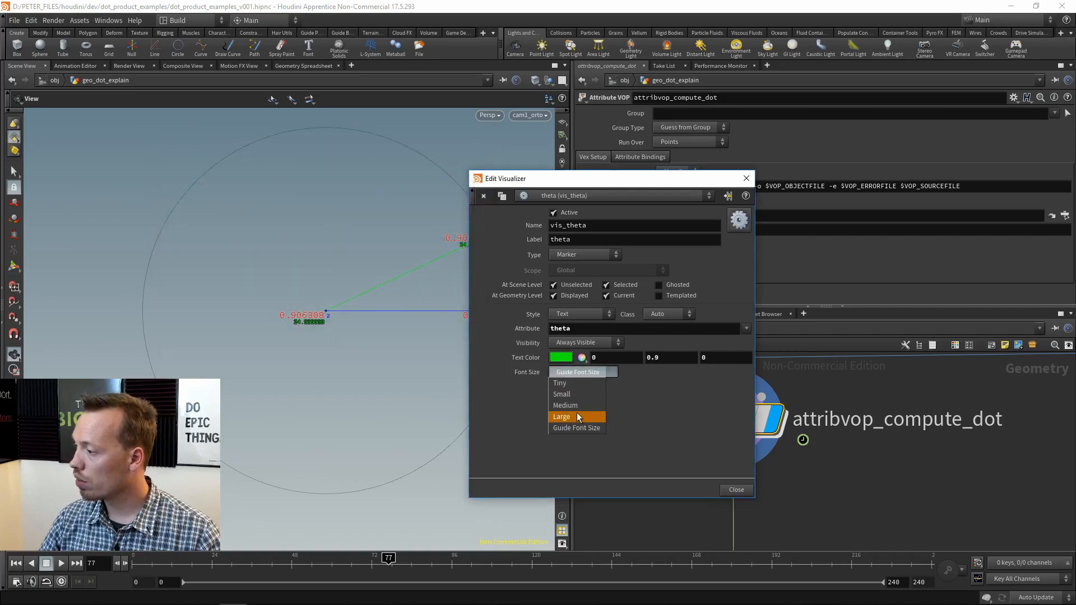
click(580, 418)
click(746, 178)
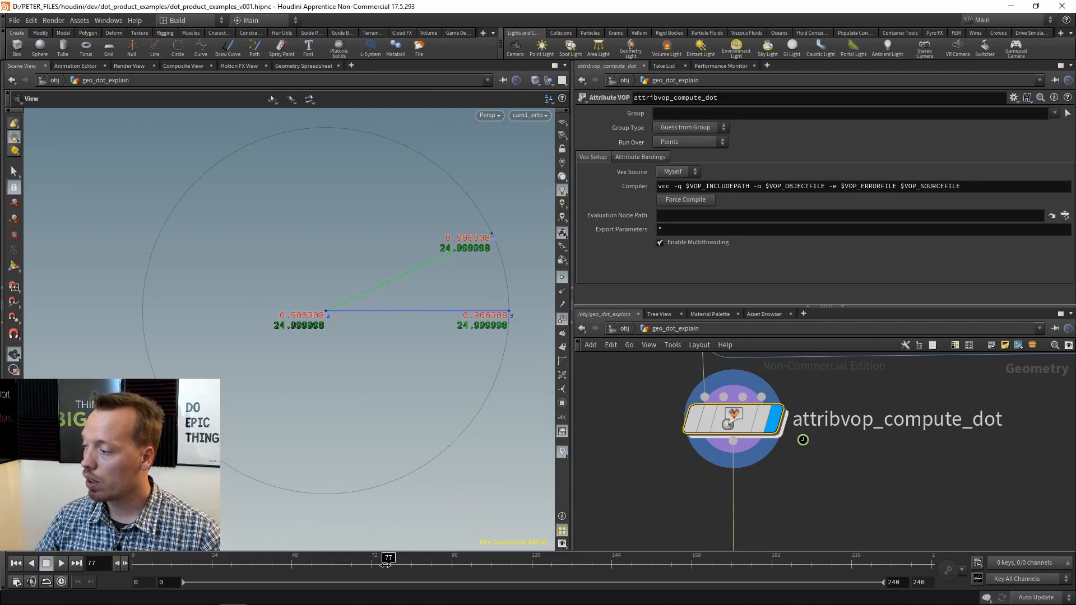
Step: Advance the animation to frame 80 and on to frame 82, comparing the dot result with the theta angle
key(Right)
key(Right)
key(Right)
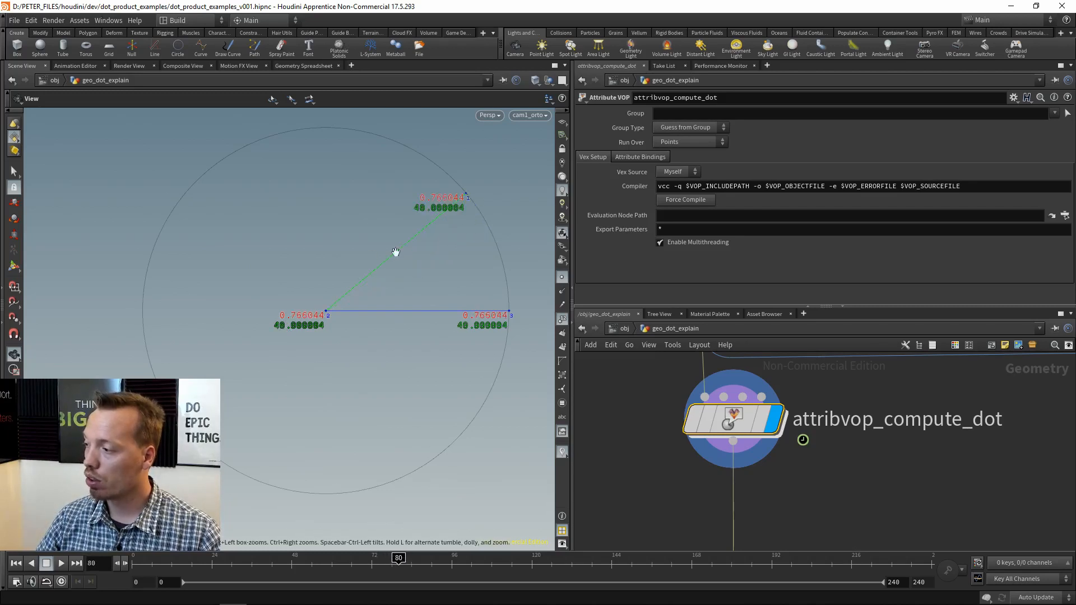
click(407, 559)
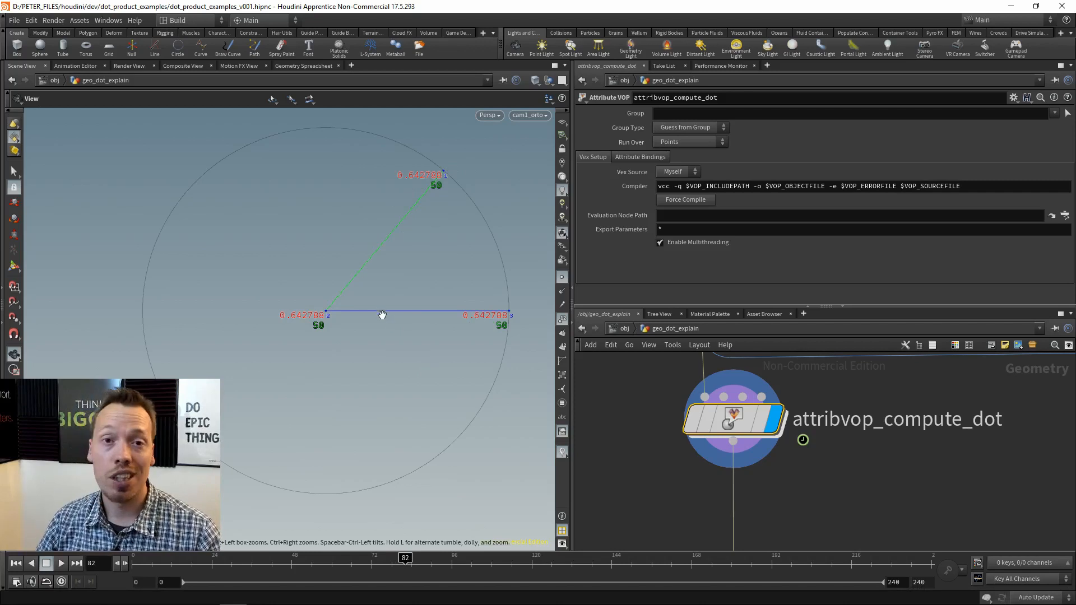
Step: Scrub to frame 139, step back to 137 and return to frame 80, examining theta on both sides of the reference vector
drag(407, 559, 597, 560)
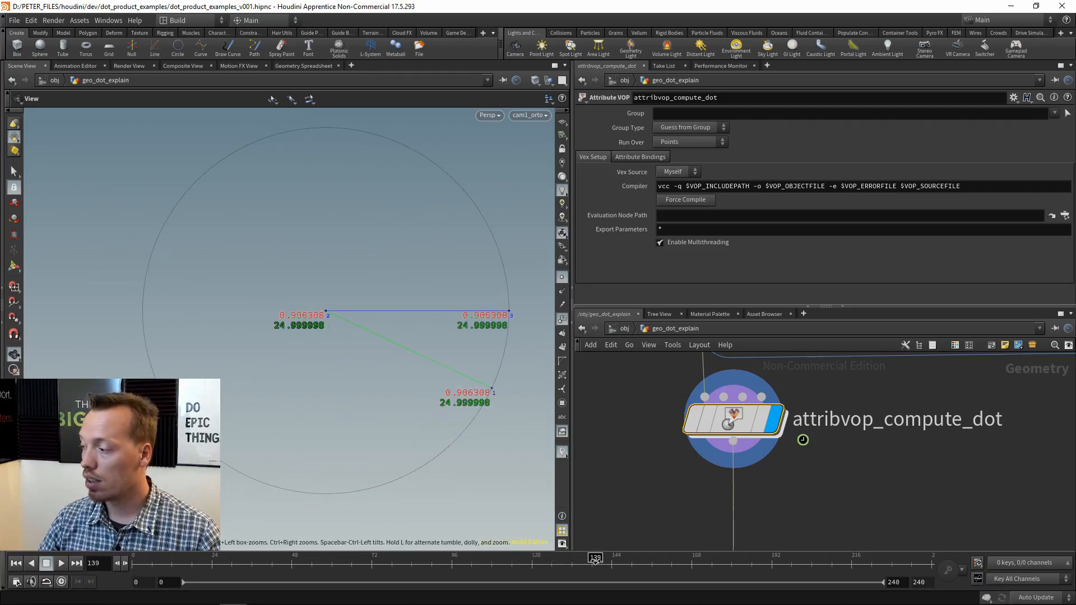
key(Left)
key(Left)
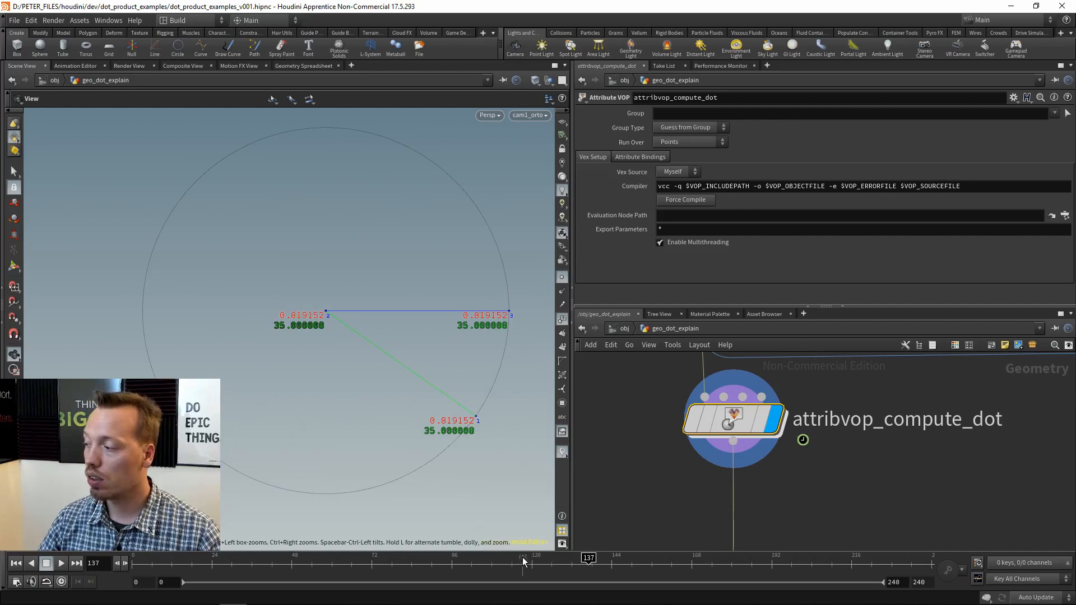
drag(524, 559, 397, 559)
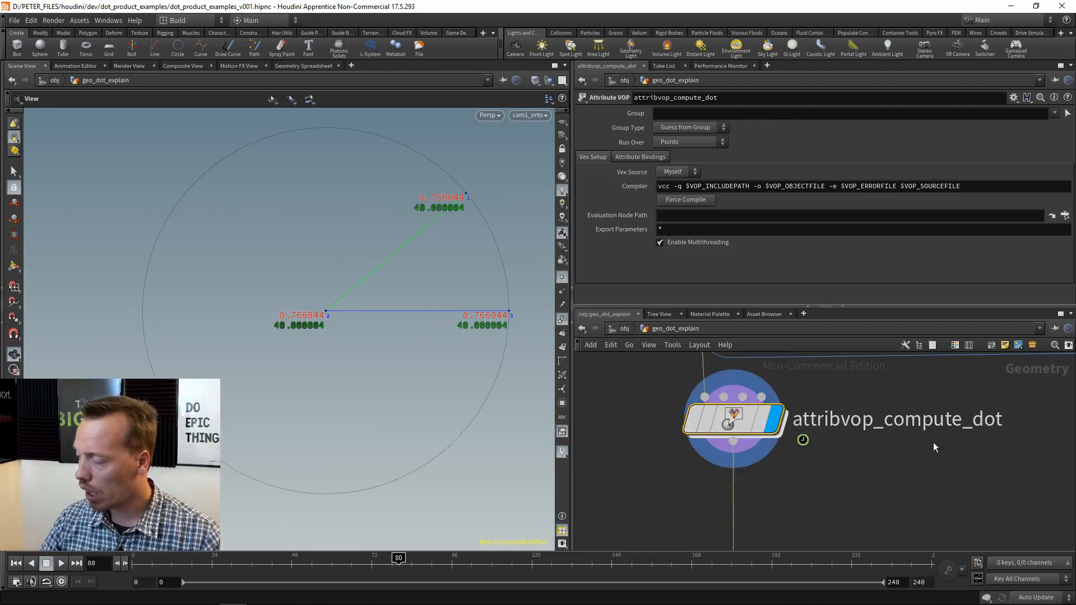
middle_drag(823, 487, 751, 476)
scroll(752, 476, down, 5)
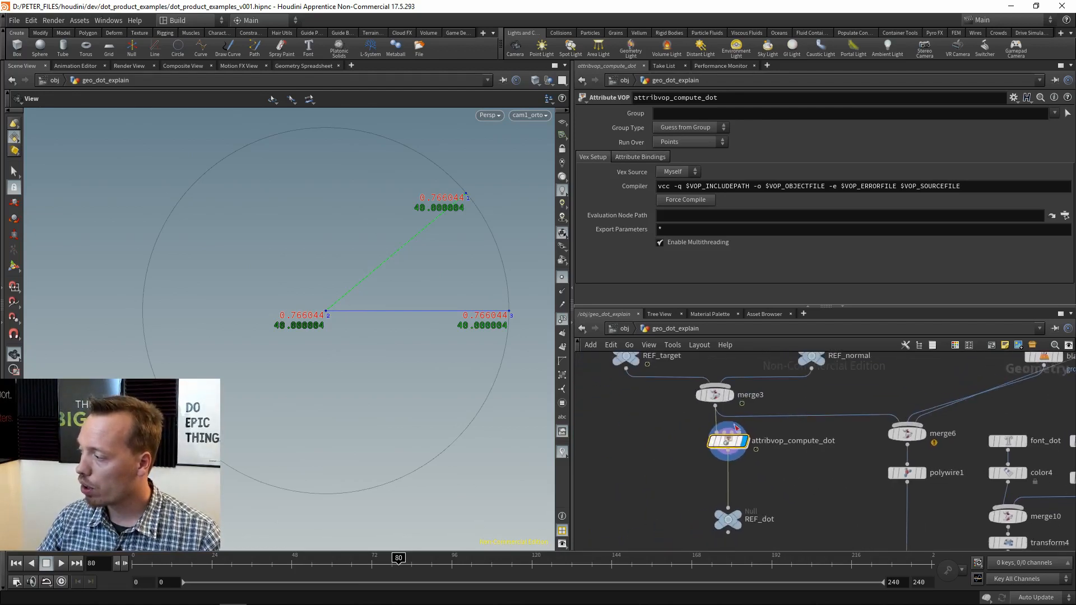
Step: Open the attribvop_compute_dot network and inspect the multiplier of mulconst1, which follows the dot_result bind
scroll(763, 452, up, 3)
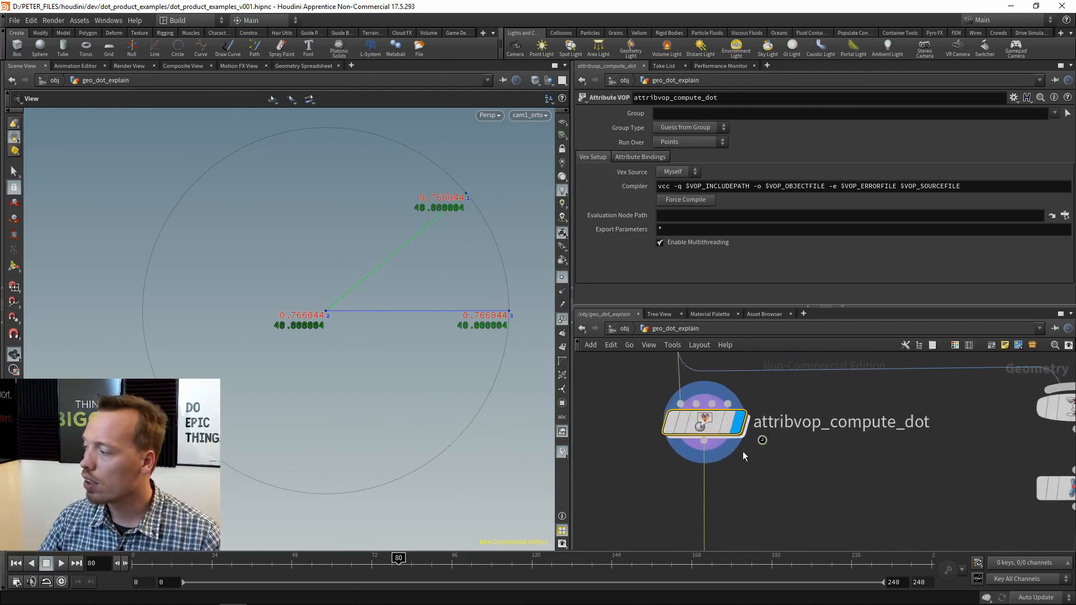
double_click(708, 435)
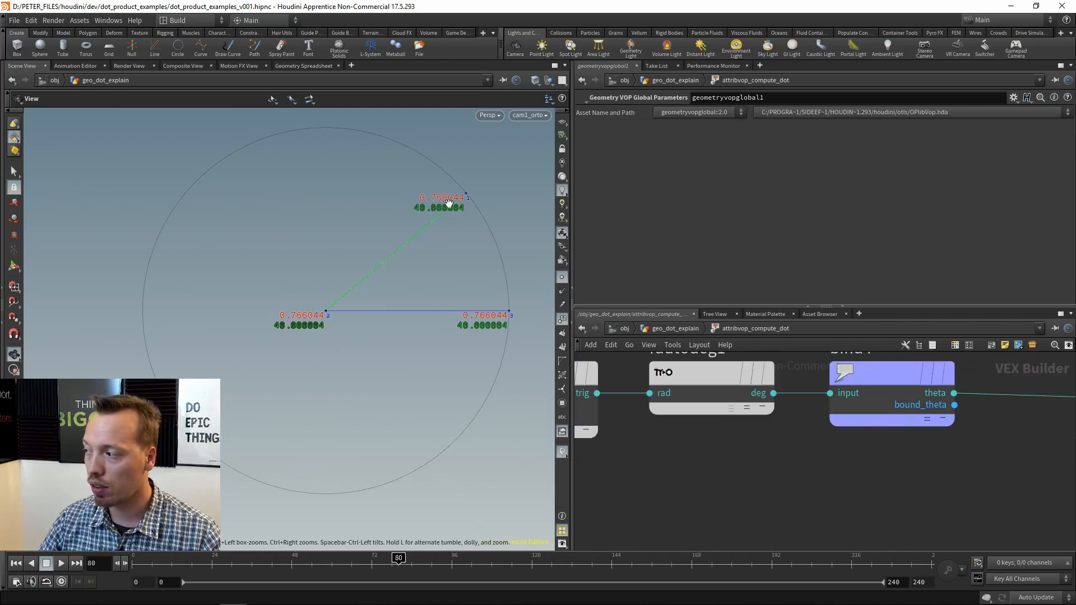
scroll(973, 490, down, 5)
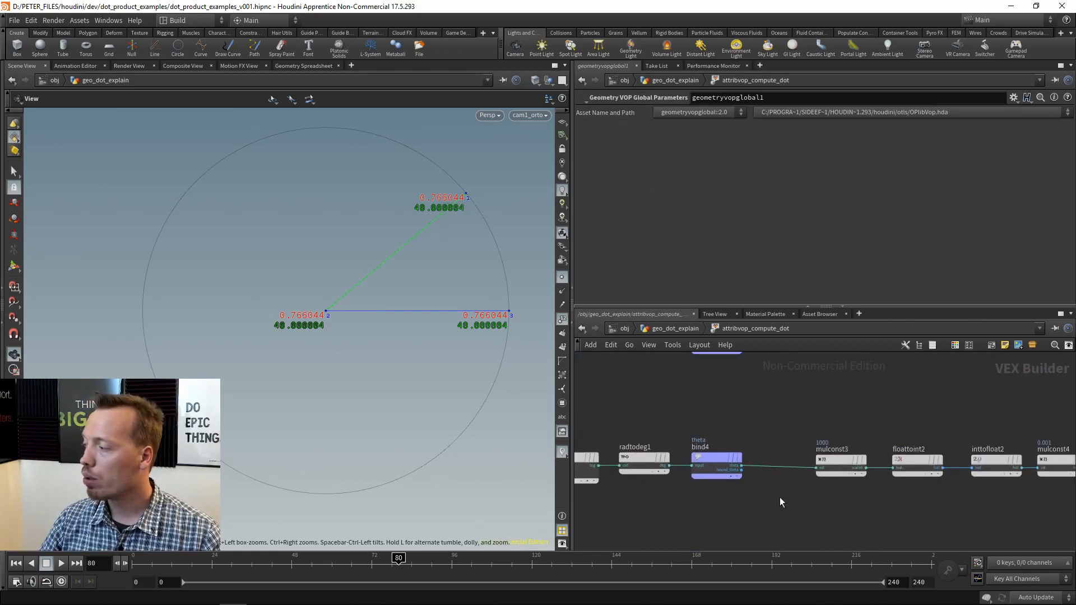
scroll(783, 414, down, 3)
scroll(724, 495, up, 6)
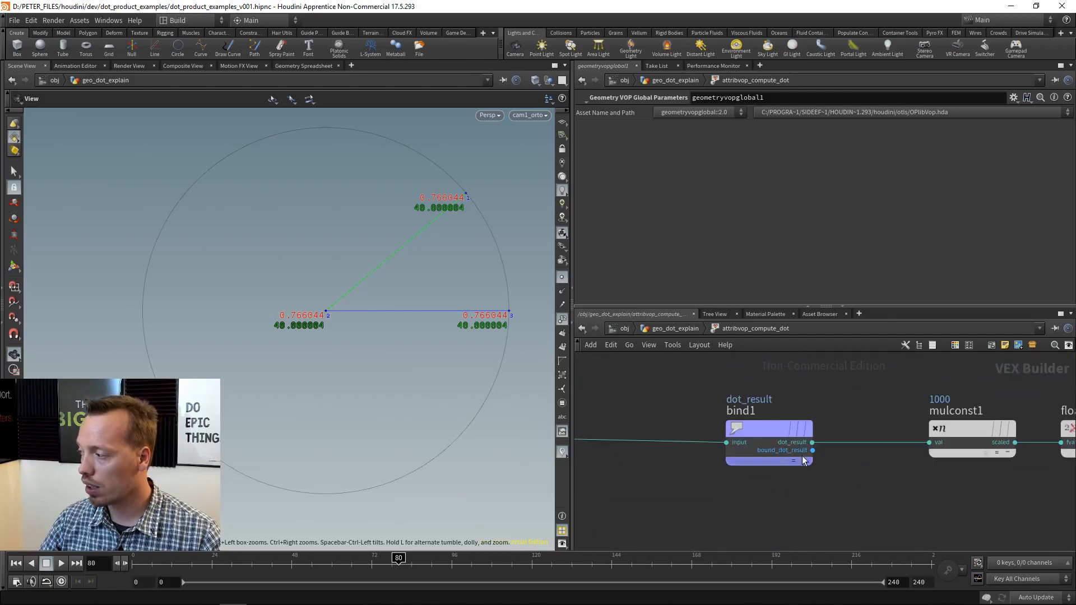
middle_drag(948, 491, 674, 486)
click(672, 426)
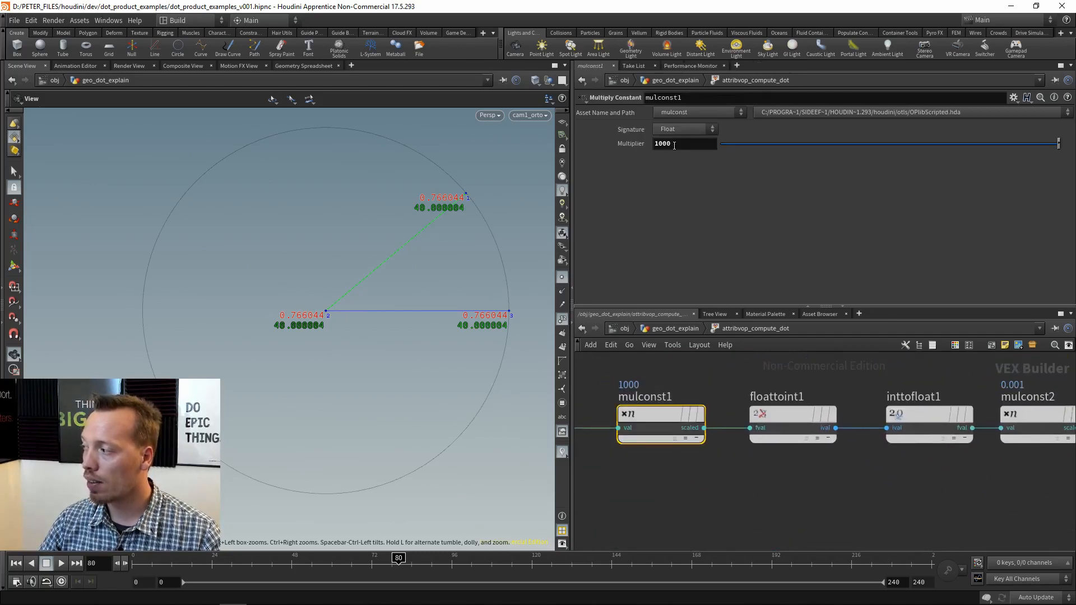
Step: Examine the floattoint1 and inttofloat1 conversion nodes in the dot result's rounding chain
click(792, 423)
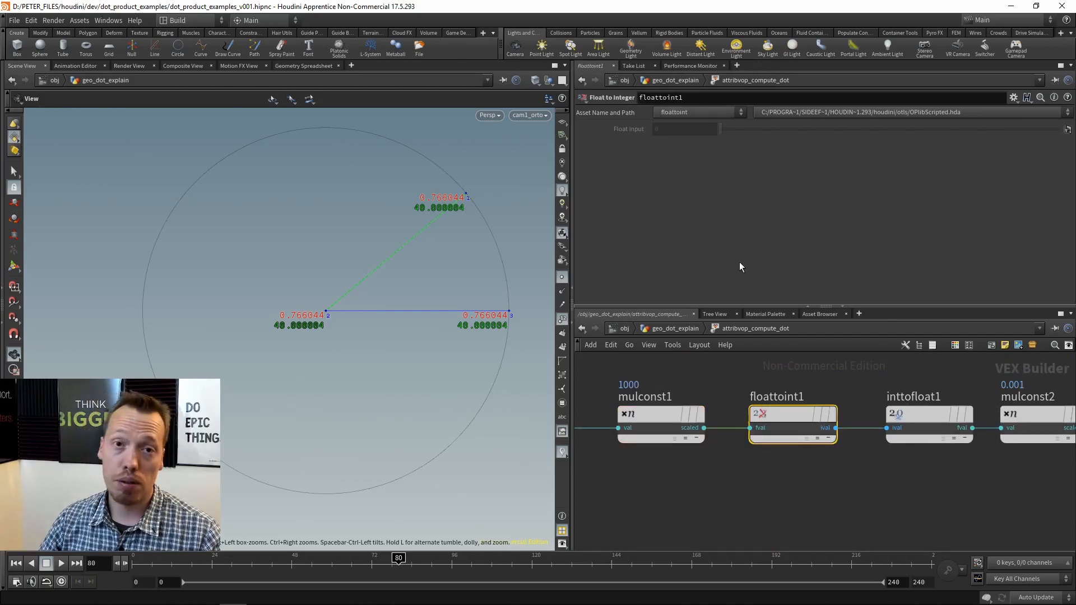
scroll(753, 398, up, 3)
scroll(832, 461, down, 2)
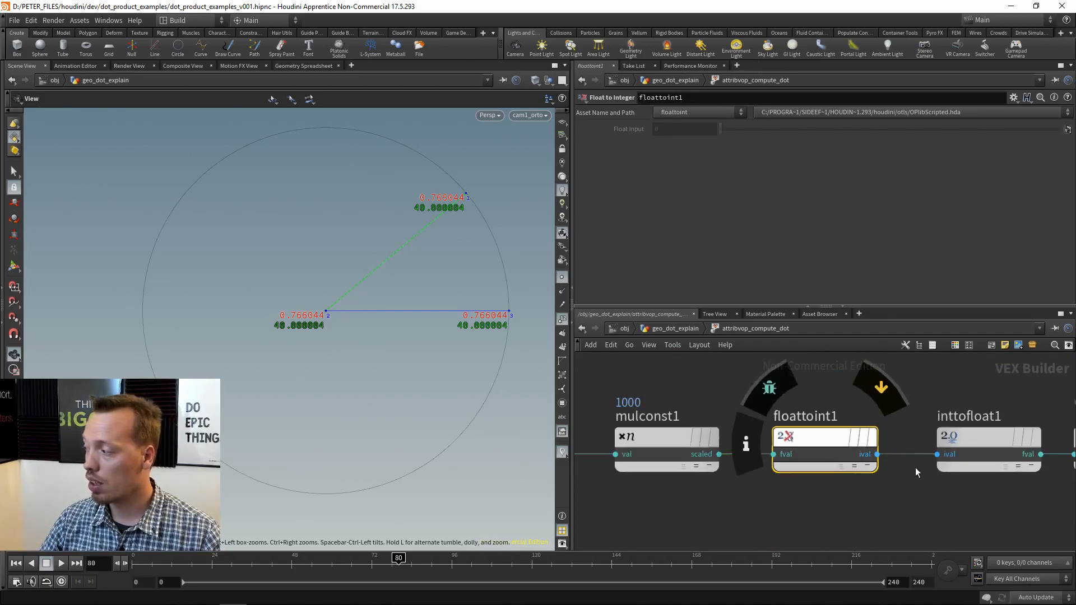
middle_drag(1002, 493, 813, 458)
drag(828, 467, 772, 387)
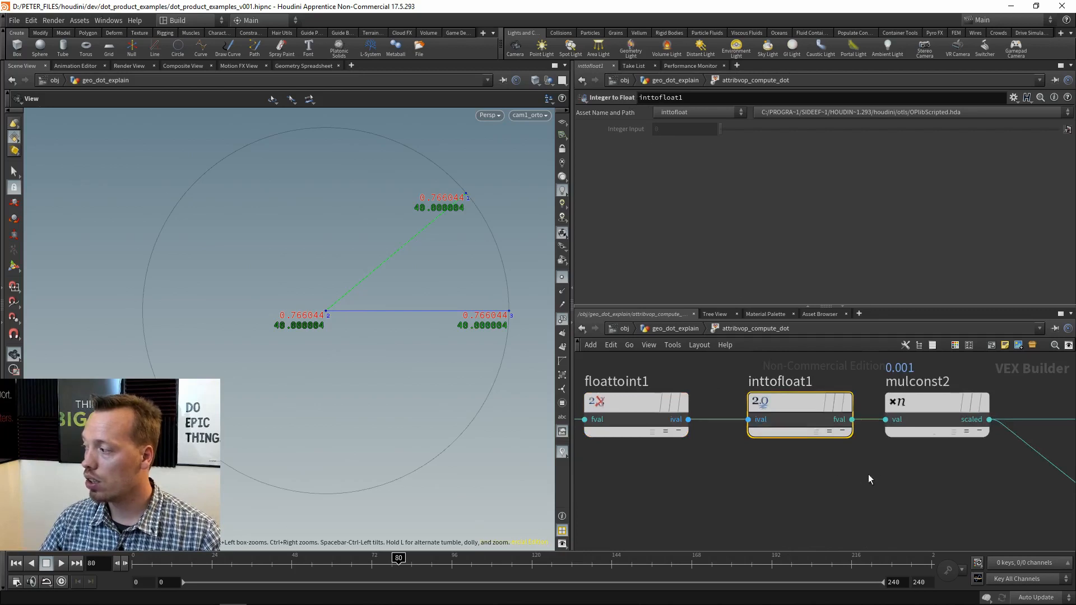
middle_drag(869, 474, 781, 495)
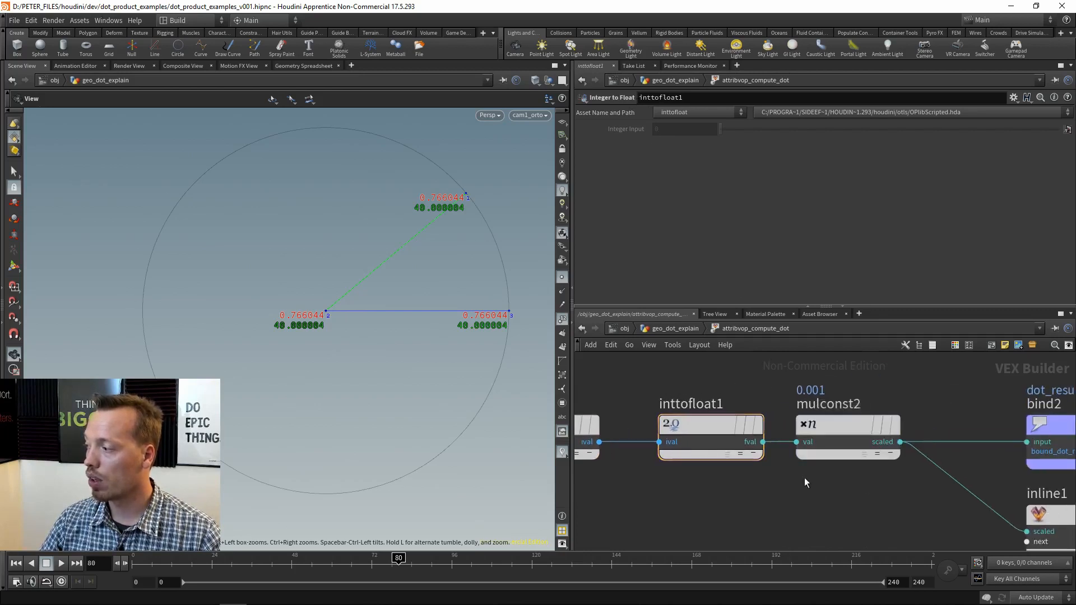
middle_drag(707, 510, 798, 485)
scroll(798, 485, down, 1)
middle_drag(705, 448, 759, 454)
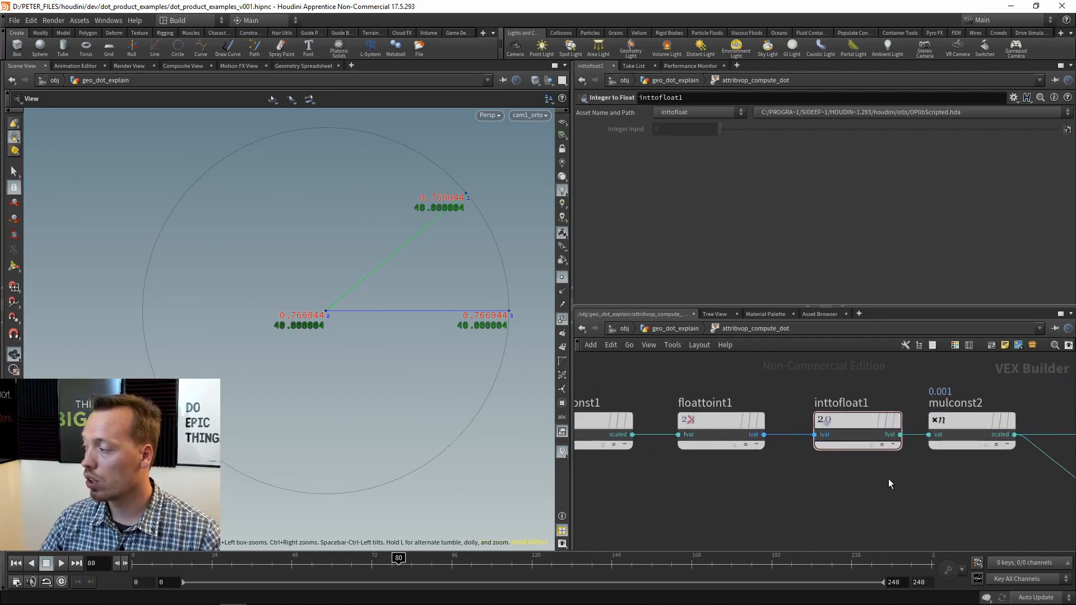
mouse_move(772, 394)
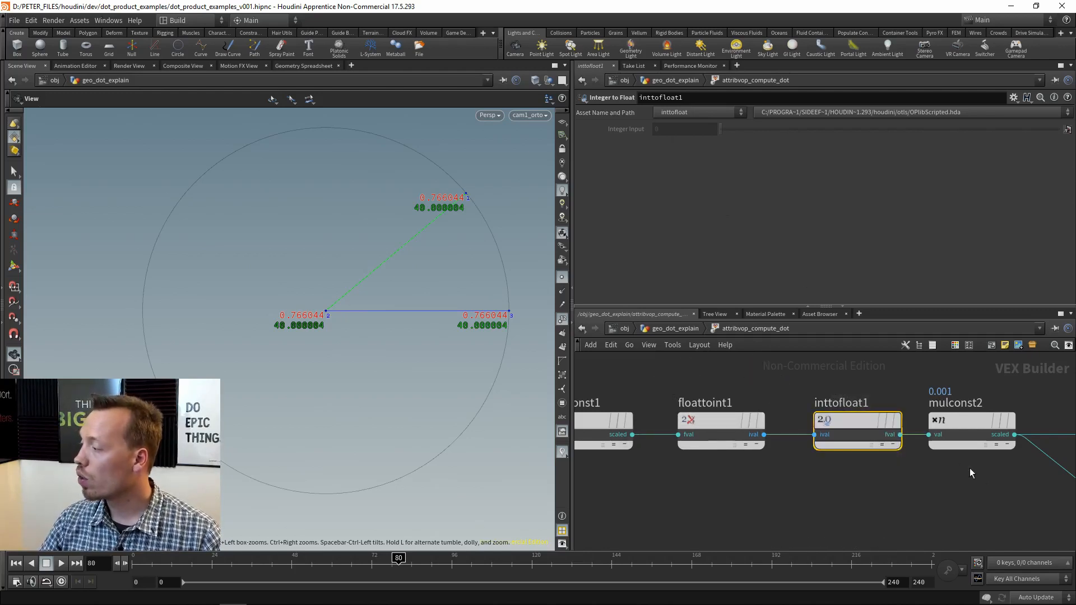
Step: Inspect the multiplier of mulconst2 at the end of the rounding chain
click(960, 420)
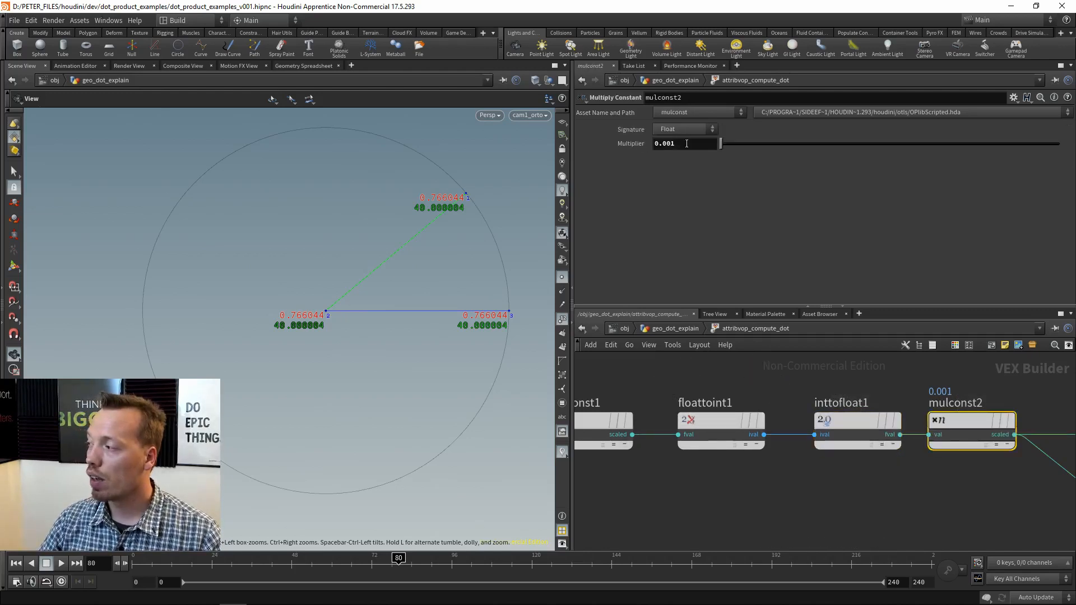
click(687, 144)
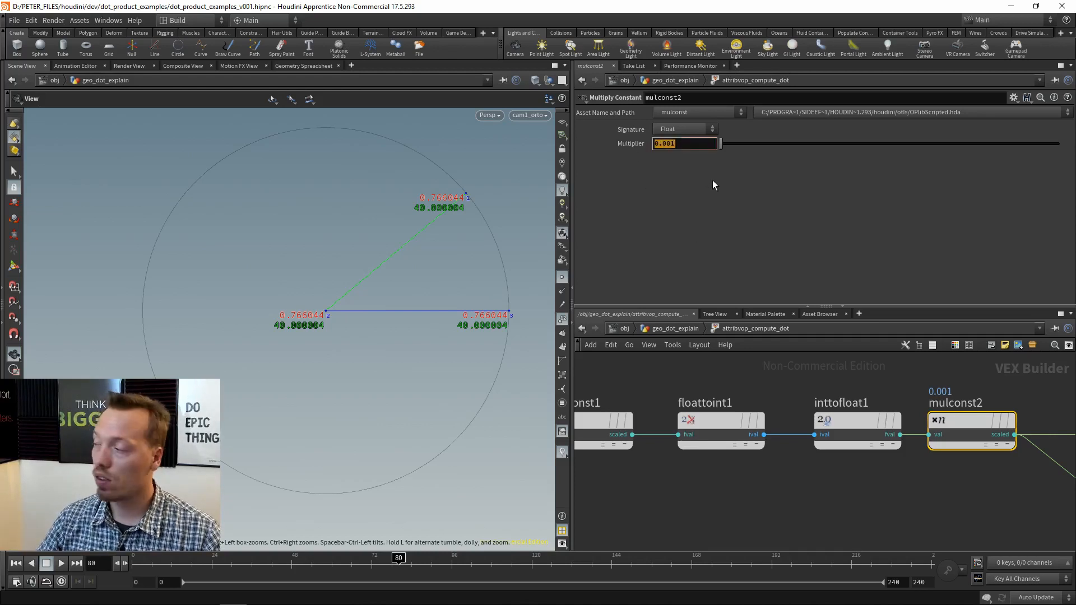
click(694, 146)
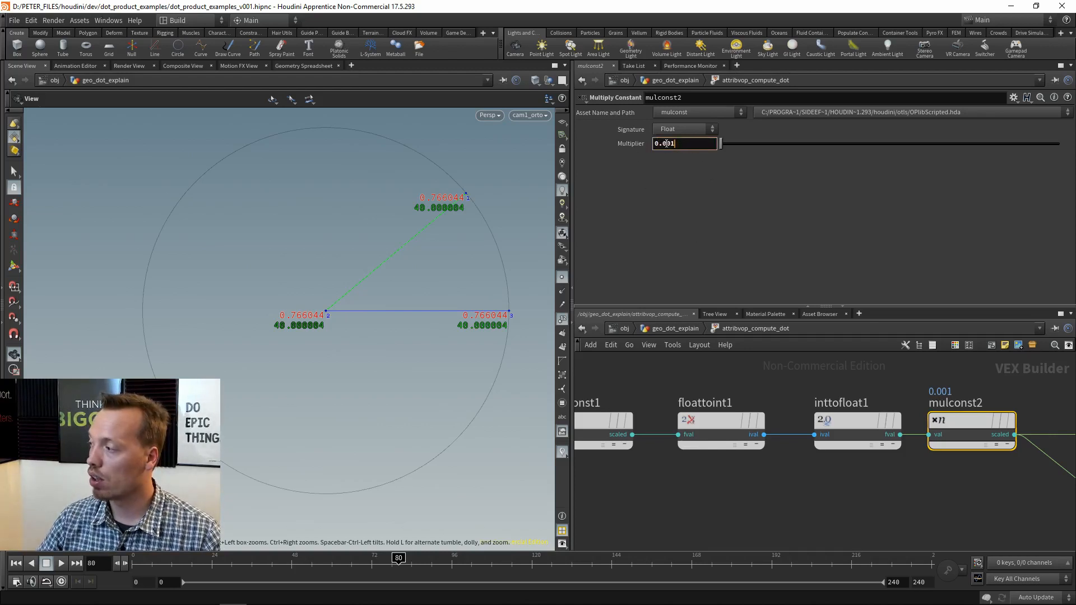
click(972, 507)
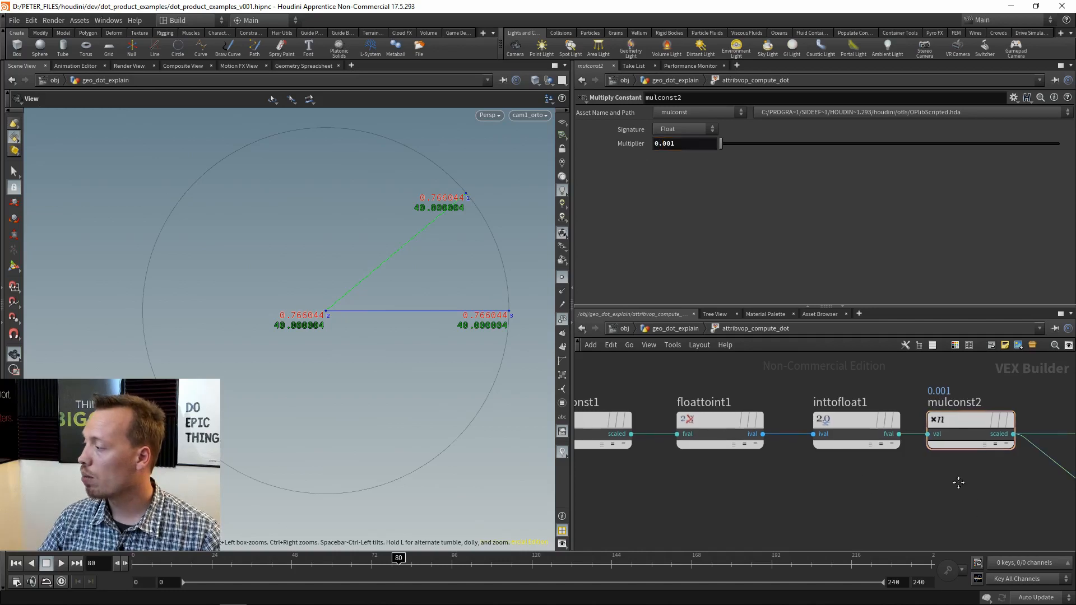
Step: Examine the inline1 code that converts the scaled value to a string with sprintf and stores it in result_string
scroll(700, 470, down, 2)
scroll(998, 422, up, 3)
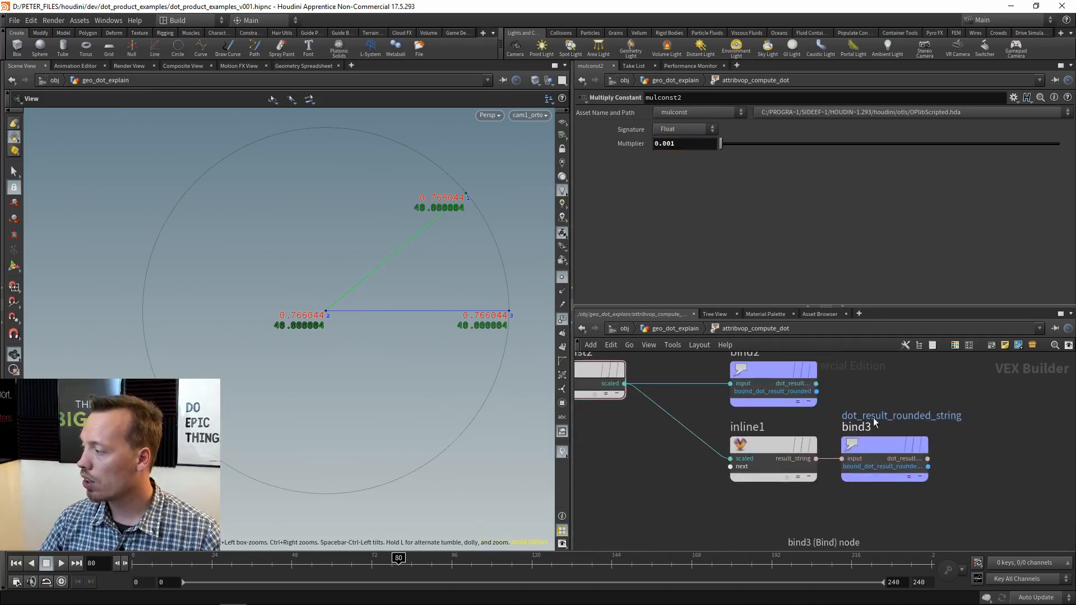
drag(771, 508, 745, 431)
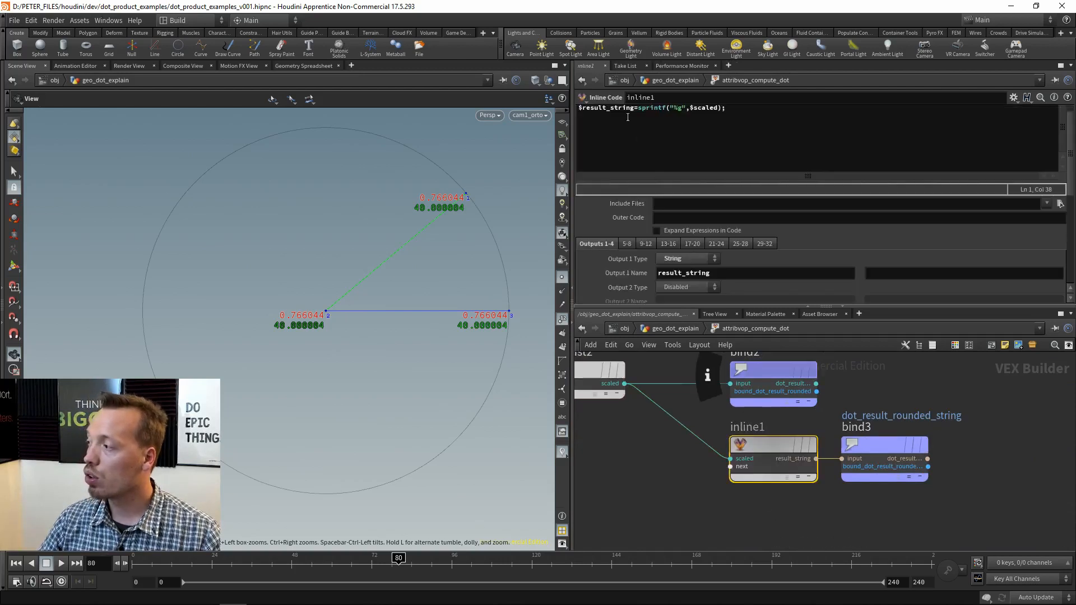
mouse_move(684, 108)
mouse_down()
mouse_move(675, 107)
mouse_move(693, 108)
mouse_up()
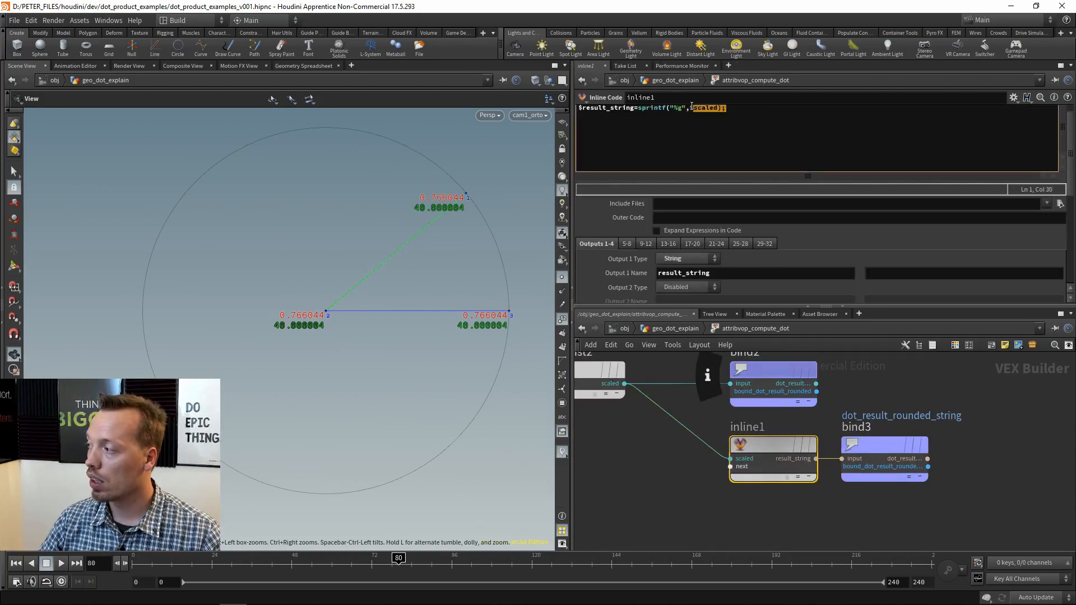
click(646, 108)
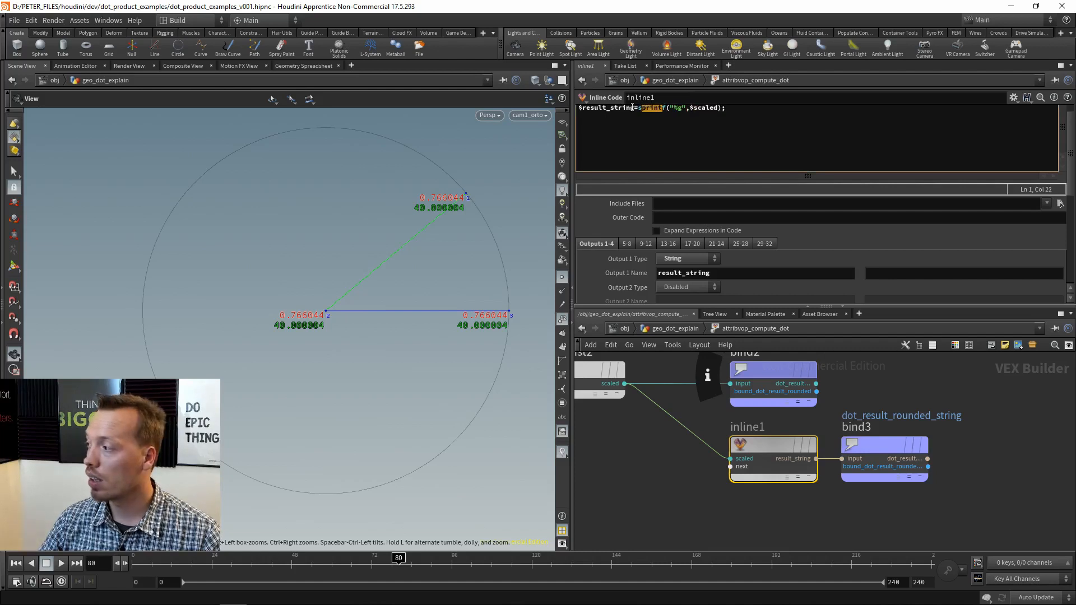
drag(633, 107, 579, 105)
click(725, 118)
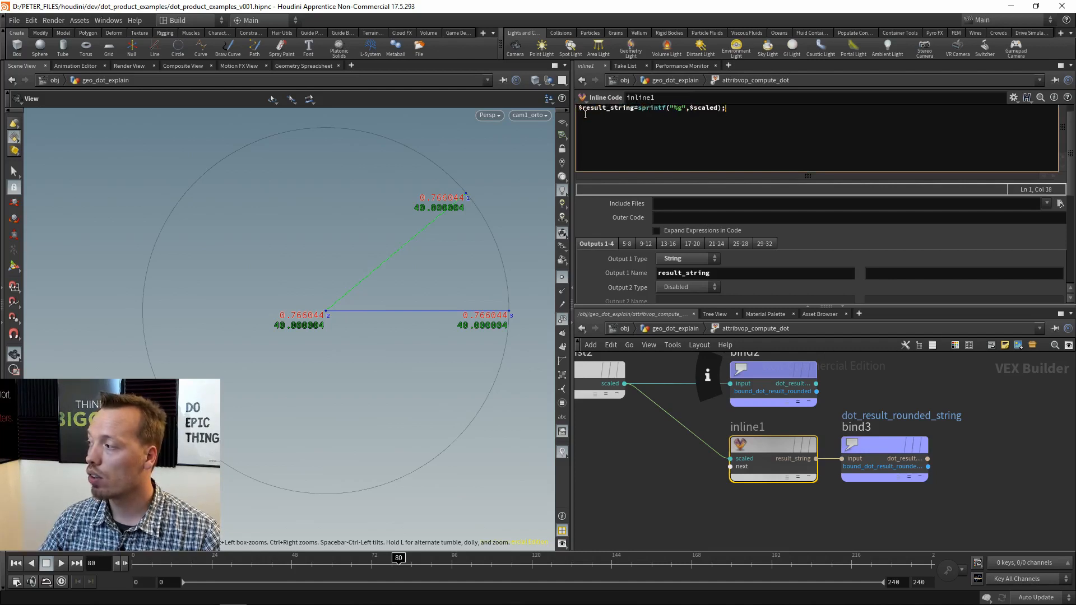
Step: Inspect the exported attribute name on bind3 and return to the geo_dot_explain network
drag(953, 391, 863, 513)
drag(770, 110, 648, 115)
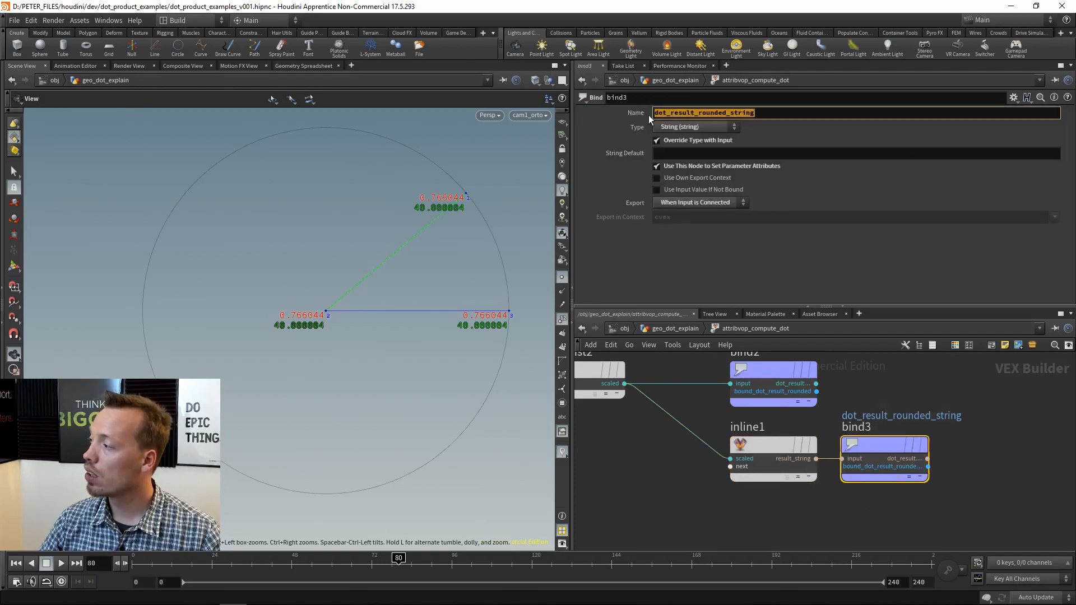
click(992, 461)
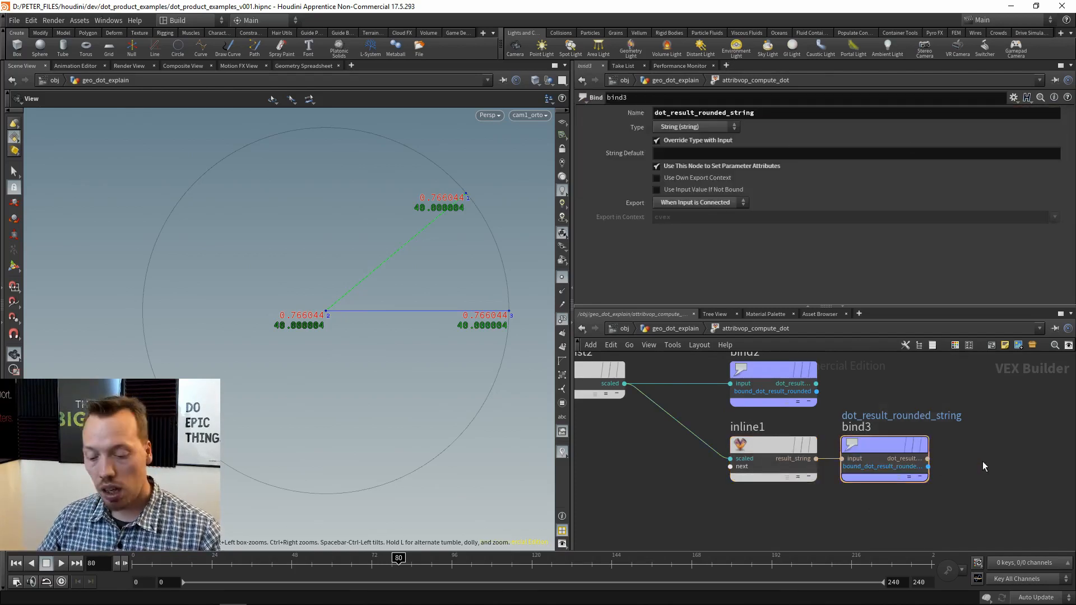
key(u)
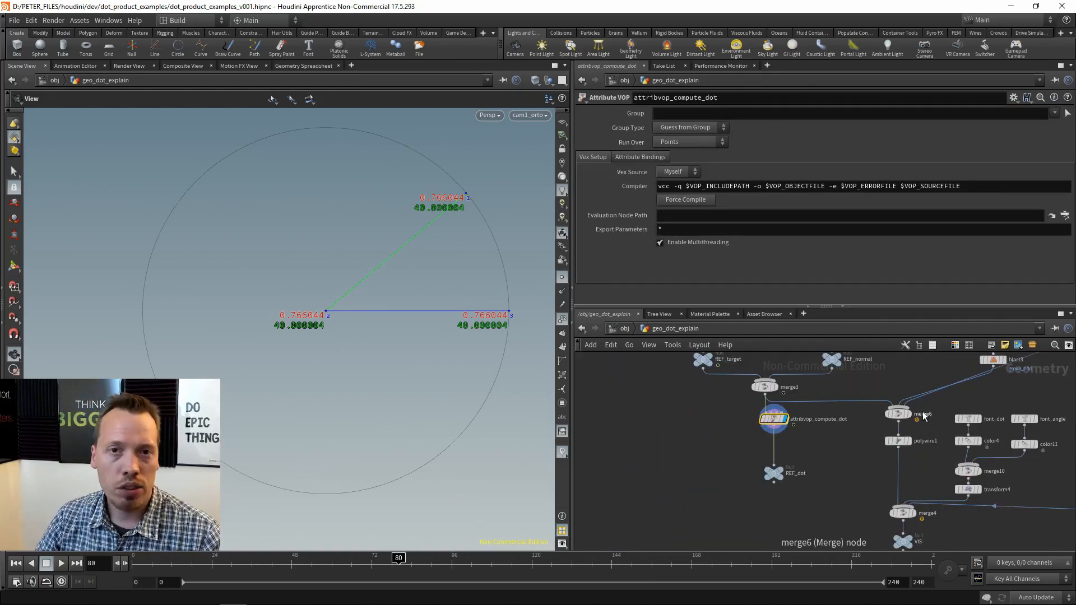
Step: Display the font_dot node and turn off the point markers and numbers in the viewport
middle_drag(897, 483, 769, 479)
scroll(858, 398, up, 5)
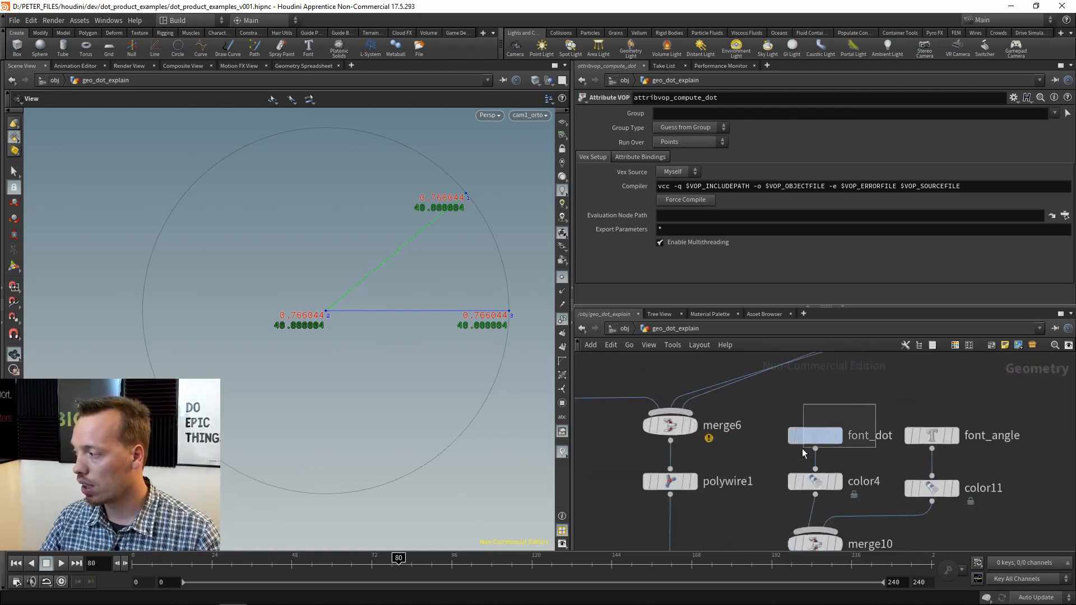
click(815, 437)
click(841, 436)
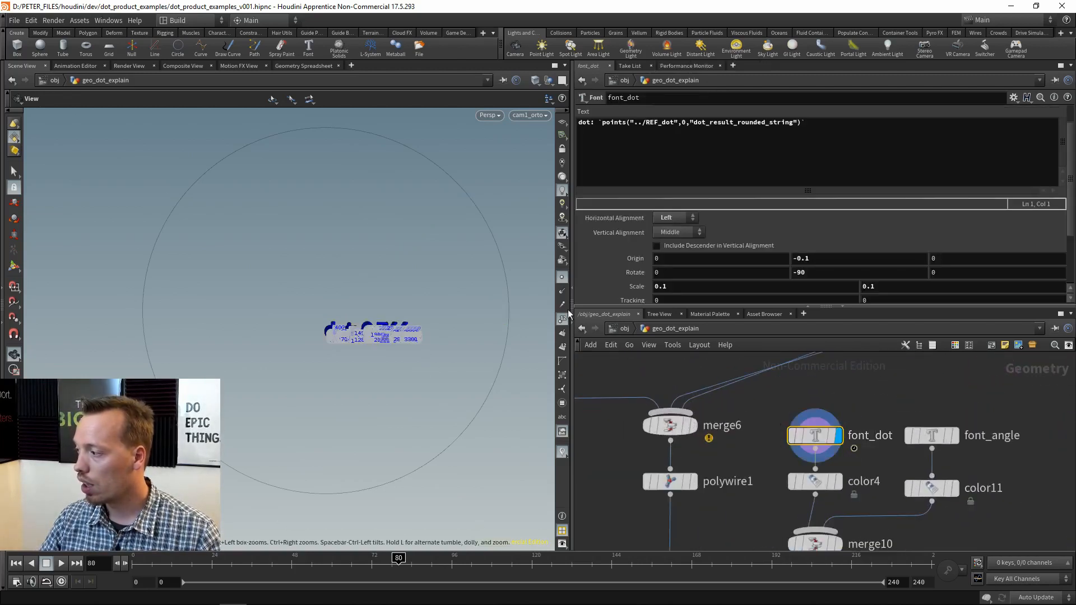
click(563, 277)
middle_drag(719, 500, 699, 372)
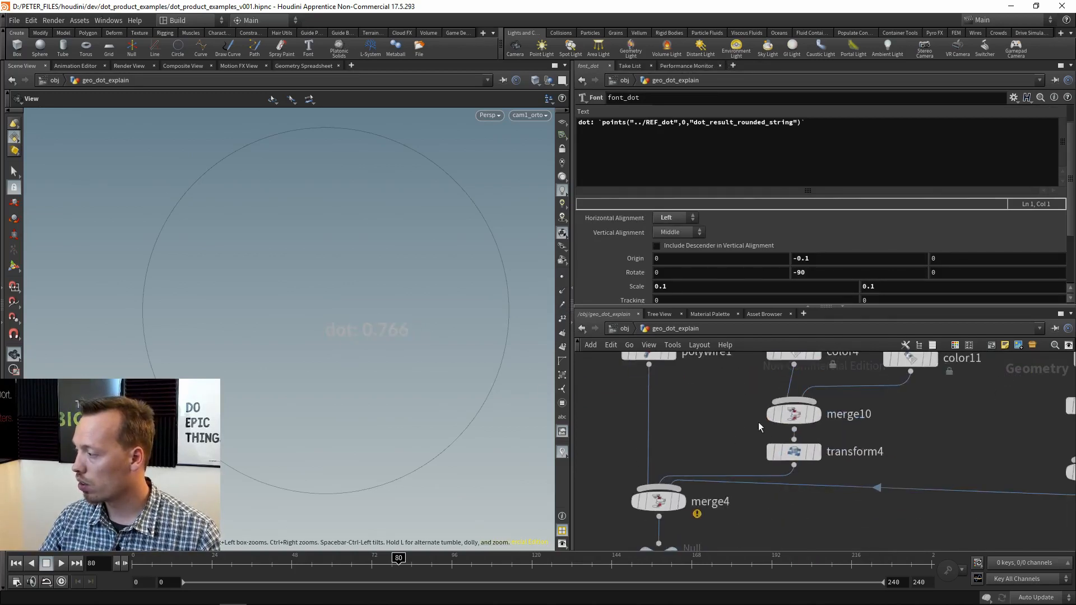
Step: Display transform4 and examine font_dot's points() expression that reads dot_result_rounded_string from REF_dot
click(821, 456)
middle_drag(821, 456, 812, 533)
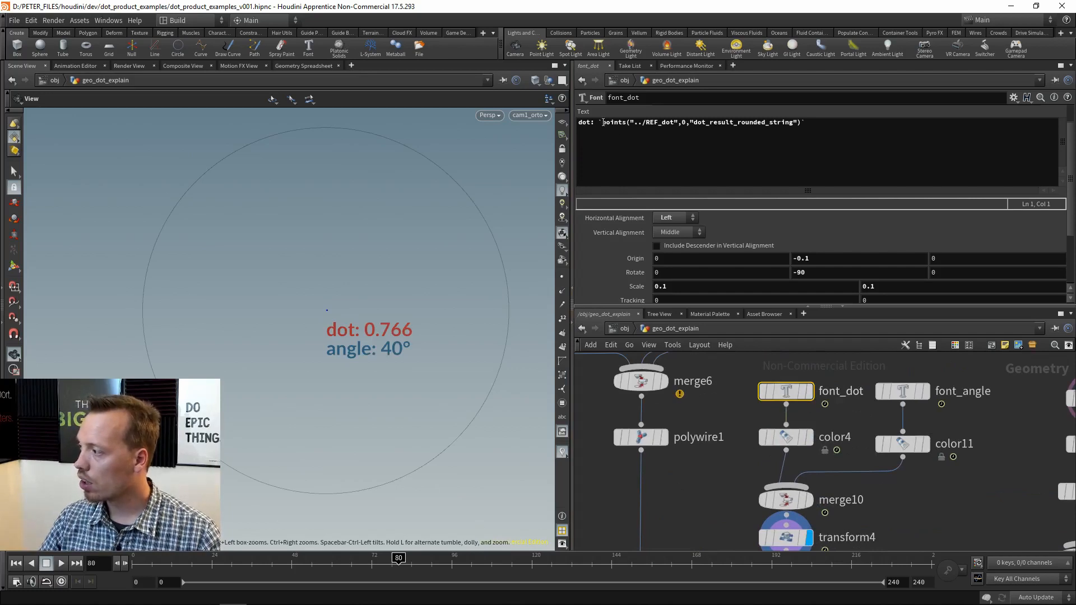
drag(604, 122, 622, 124)
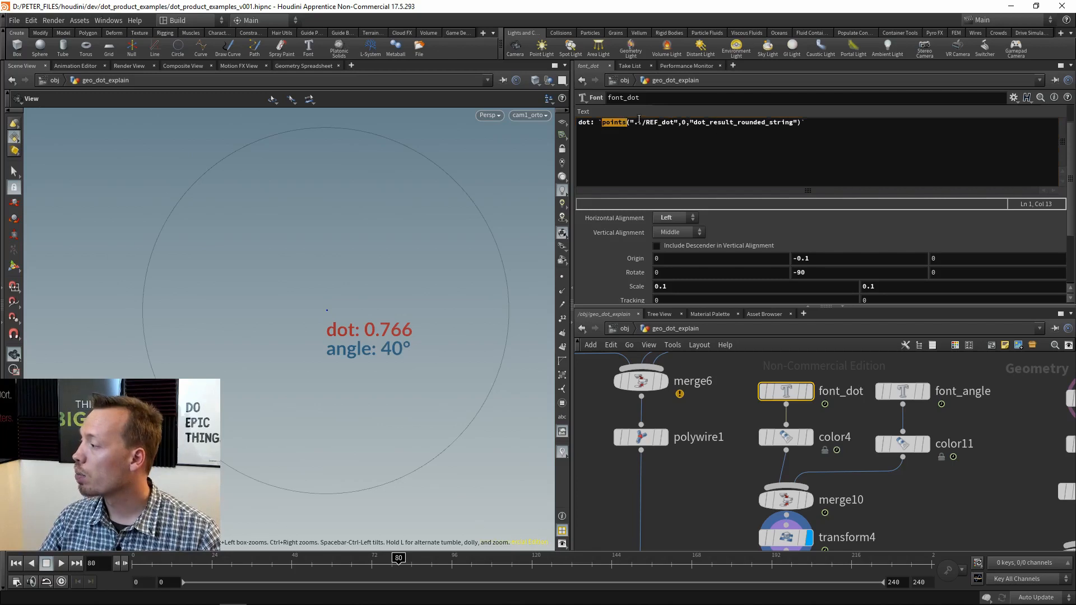
drag(634, 123, 800, 125)
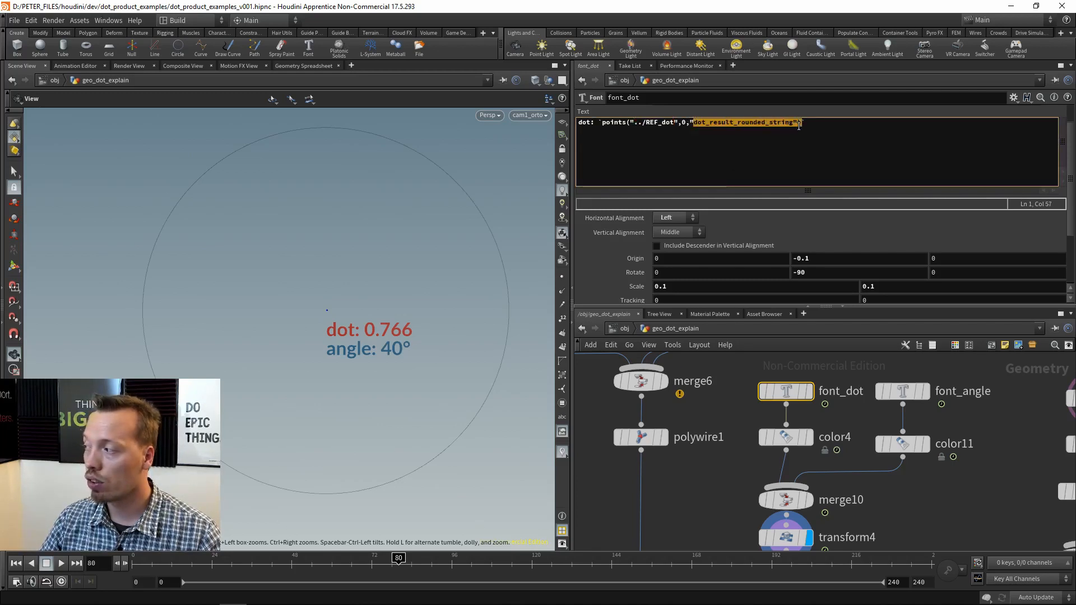
click(831, 129)
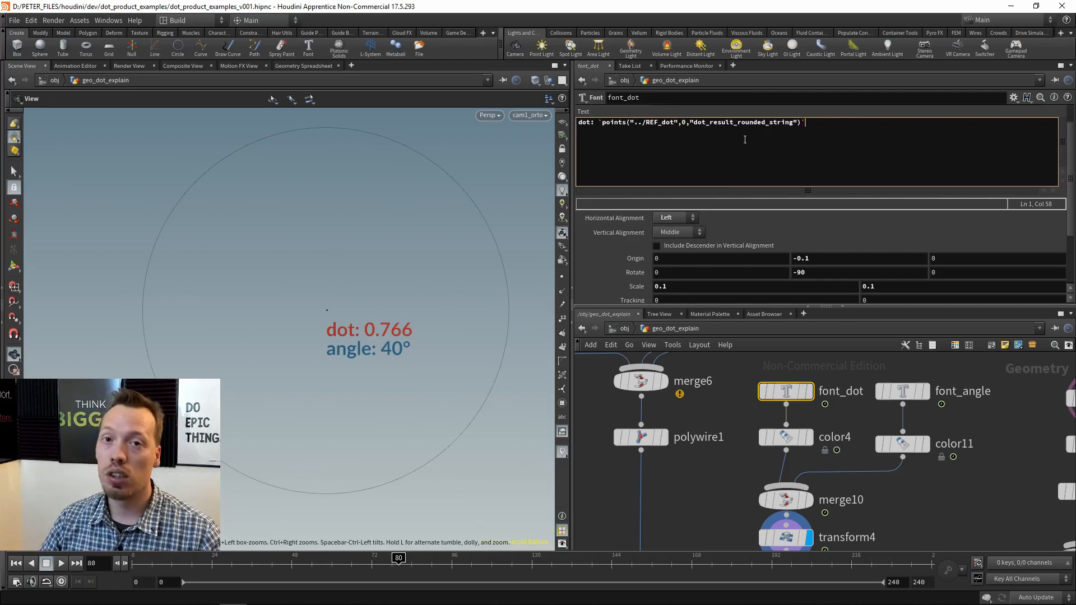
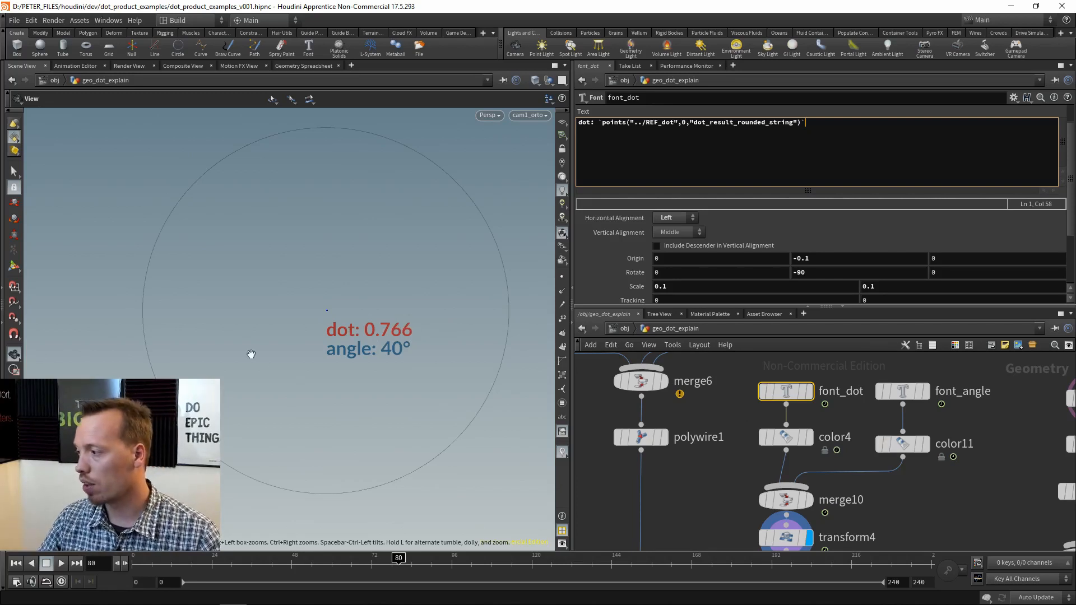
Step: Display the final VIS node and move the animation to frame 82
middle_drag(948, 506, 881, 514)
scroll(938, 483, down, 3)
scroll(782, 503, up, 2)
click(769, 496)
scroll(881, 514, down, 3)
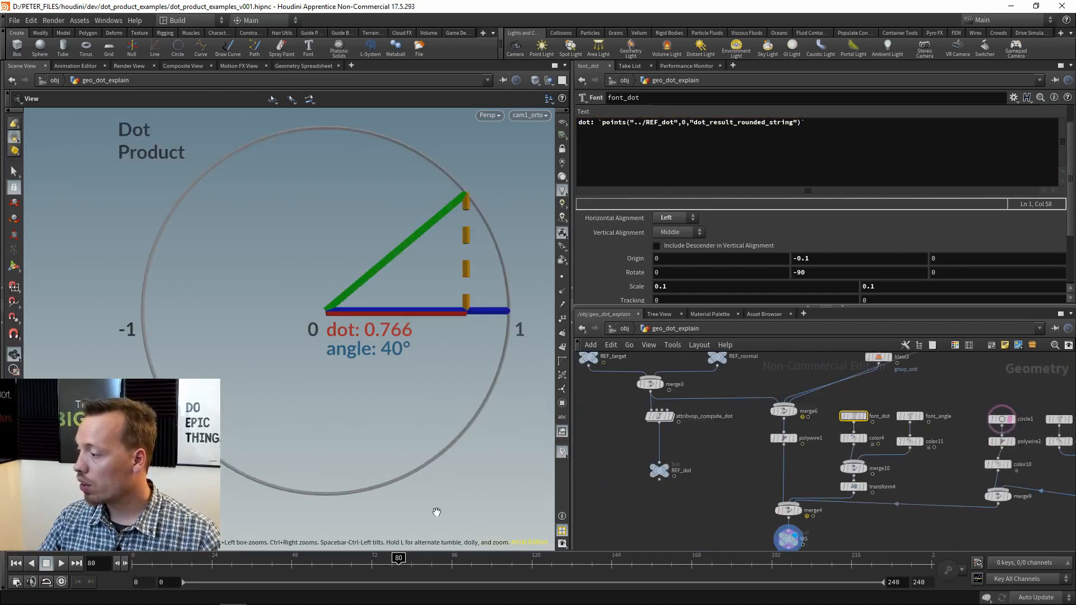
mouse_move(393, 559)
mouse_down()
mouse_move(203, 559)
mouse_move(405, 559)
mouse_up()
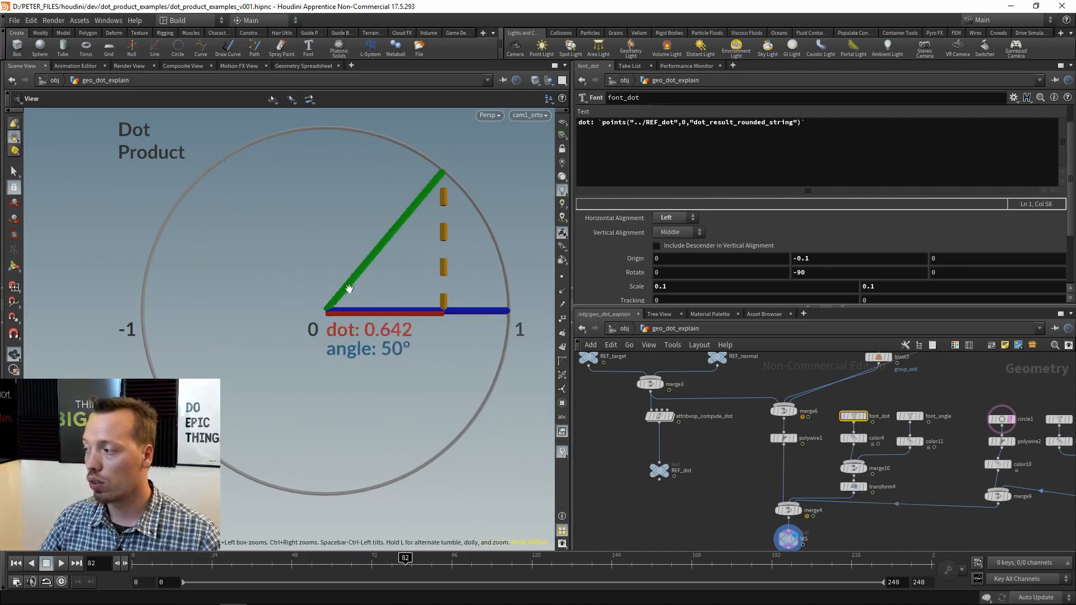
Step: Find the blast3 node below groupexpression_select_odd_prims and display it to isolate the dashed projection line
scroll(689, 398, up, 4)
click(640, 378)
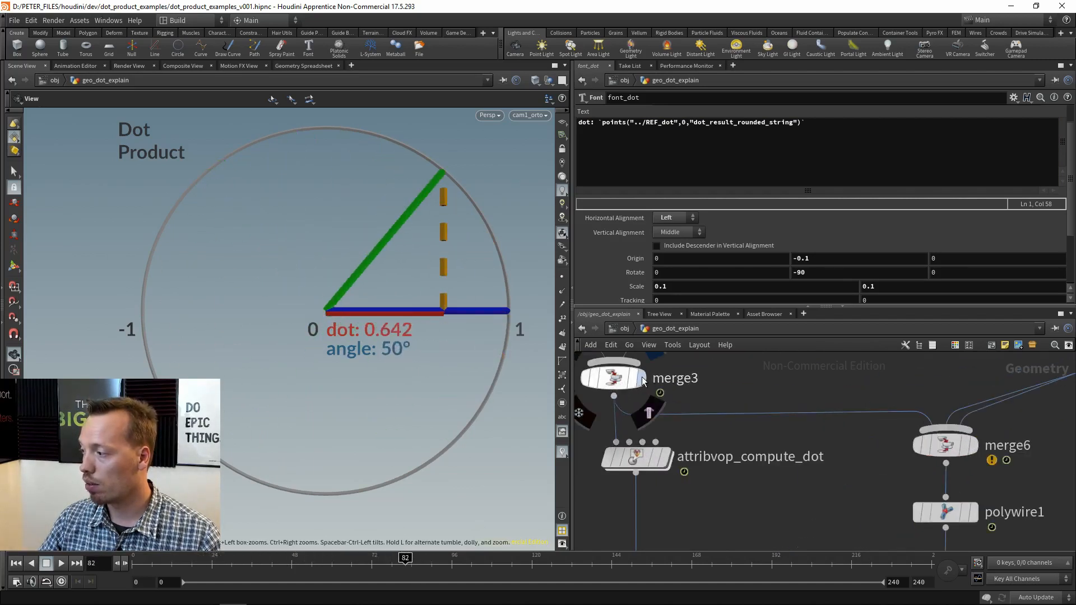
middle_drag(834, 453, 829, 449)
scroll(830, 449, down, 4)
middle_drag(1004, 422, 809, 469)
scroll(809, 469, up, 1)
scroll(809, 469, up, 3)
click(802, 456)
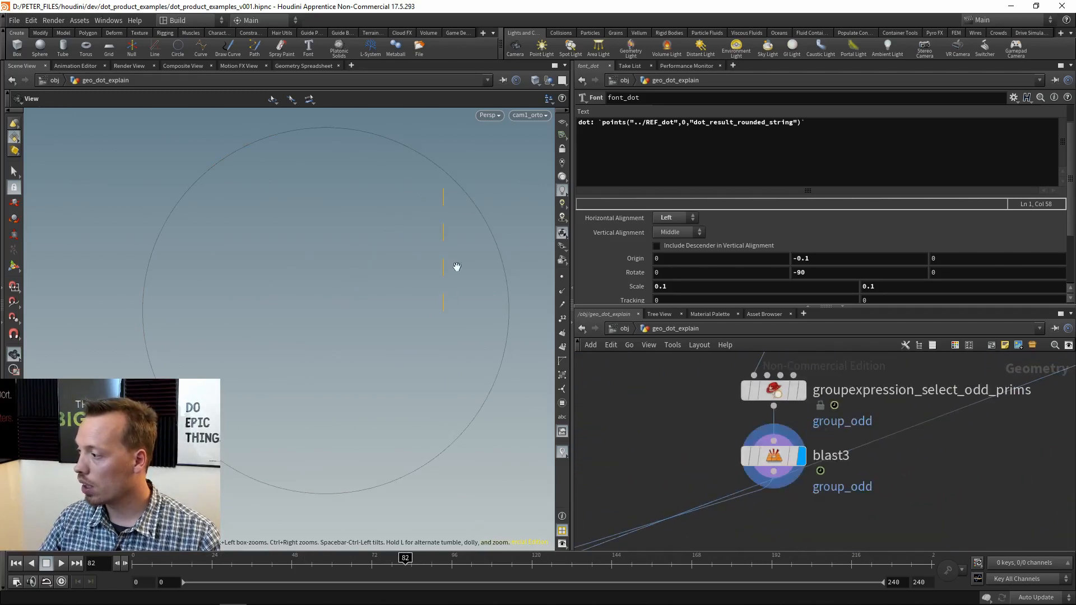
Step: Display object_merge2 and its blast2 node at the start of the projection chain, with point markers and numbers turned on
scroll(708, 436, down, 4)
middle_drag(708, 436, 781, 538)
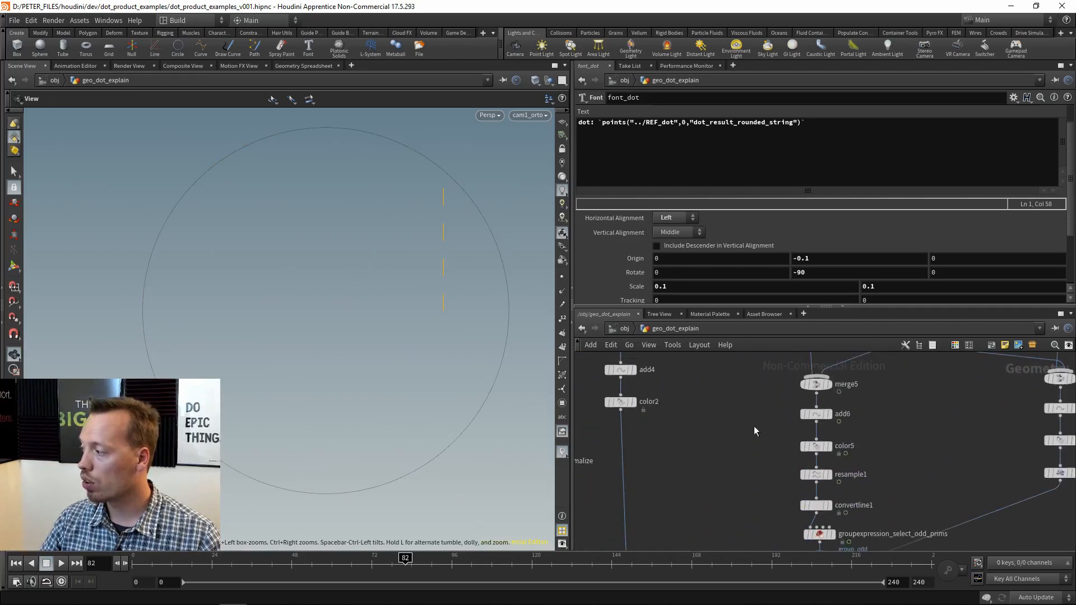
middle_drag(755, 427, 755, 508)
middle_drag(749, 433, 748, 513)
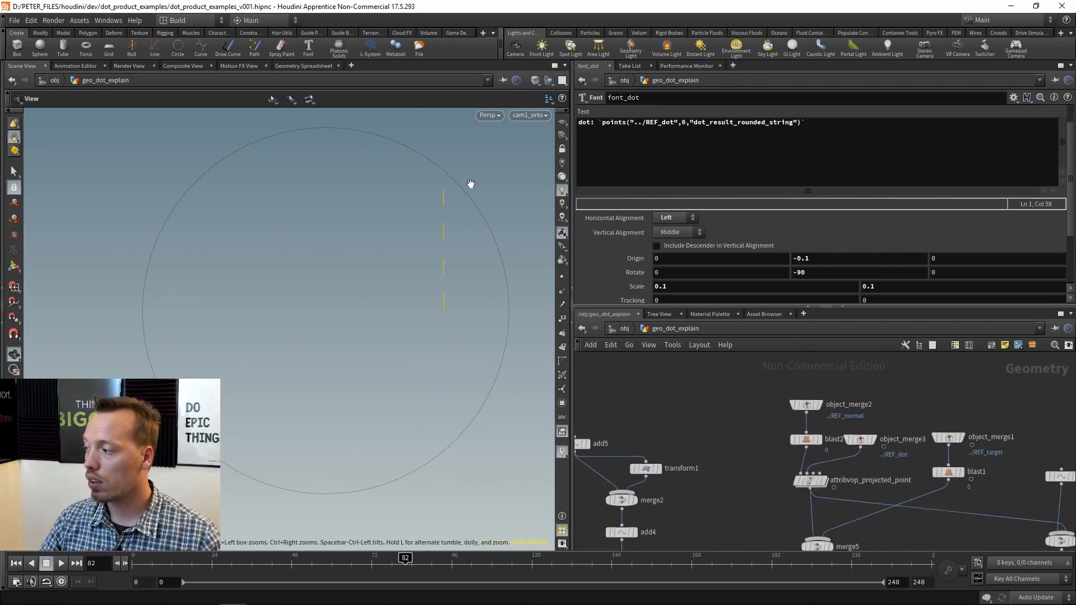
scroll(782, 423, up, 4)
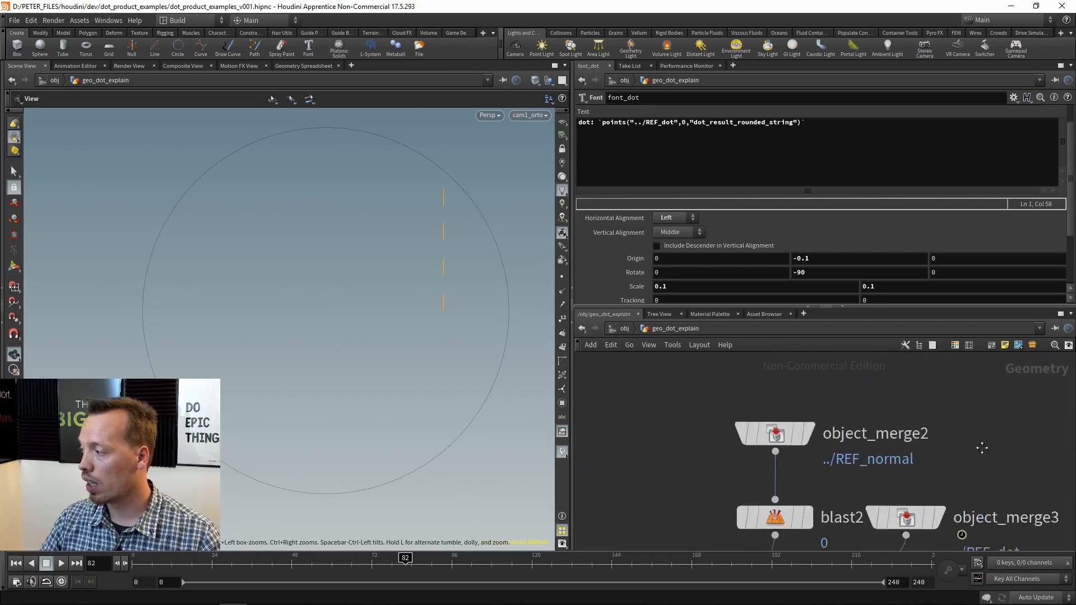
scroll(807, 437, up, 2)
click(811, 440)
middle_drag(882, 474, 900, 392)
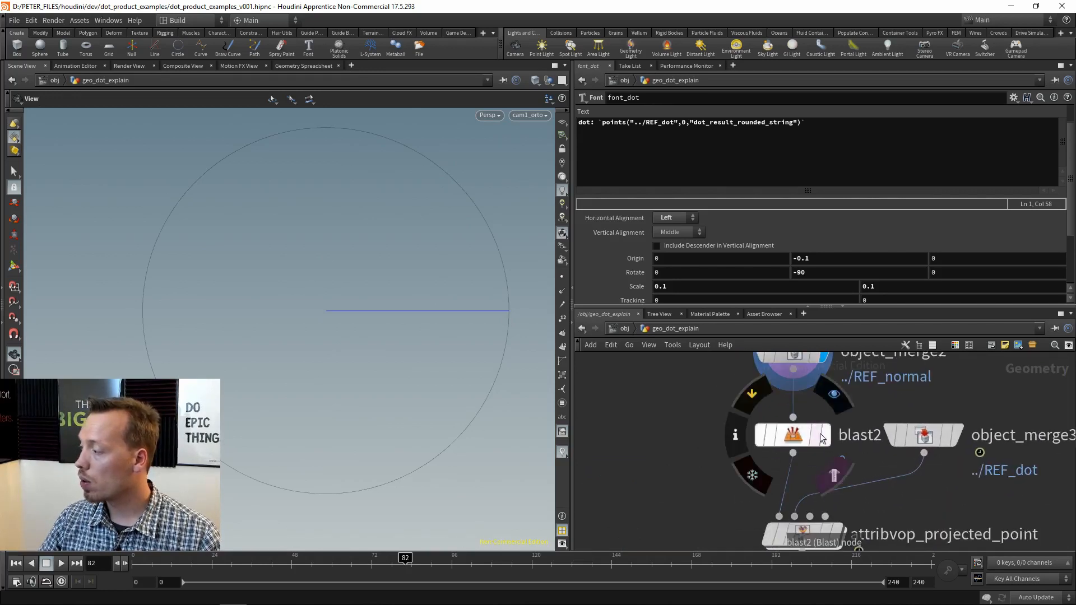
click(824, 438)
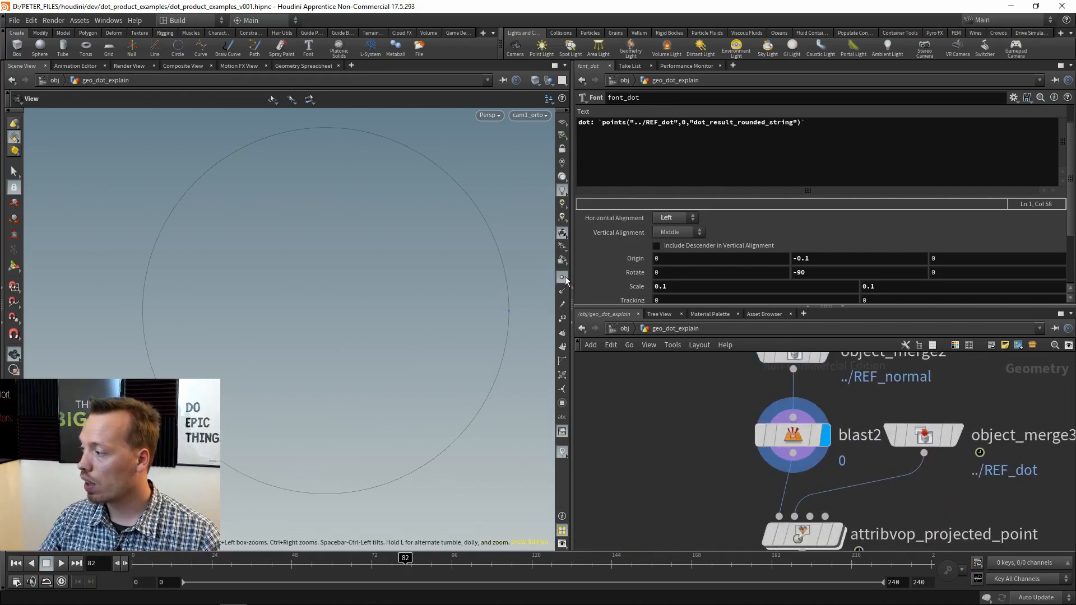
Step: Display object_merge3, which references ../REF_dot, followed by the attribvop_projected_point node below it
middle_drag(949, 488, 845, 455)
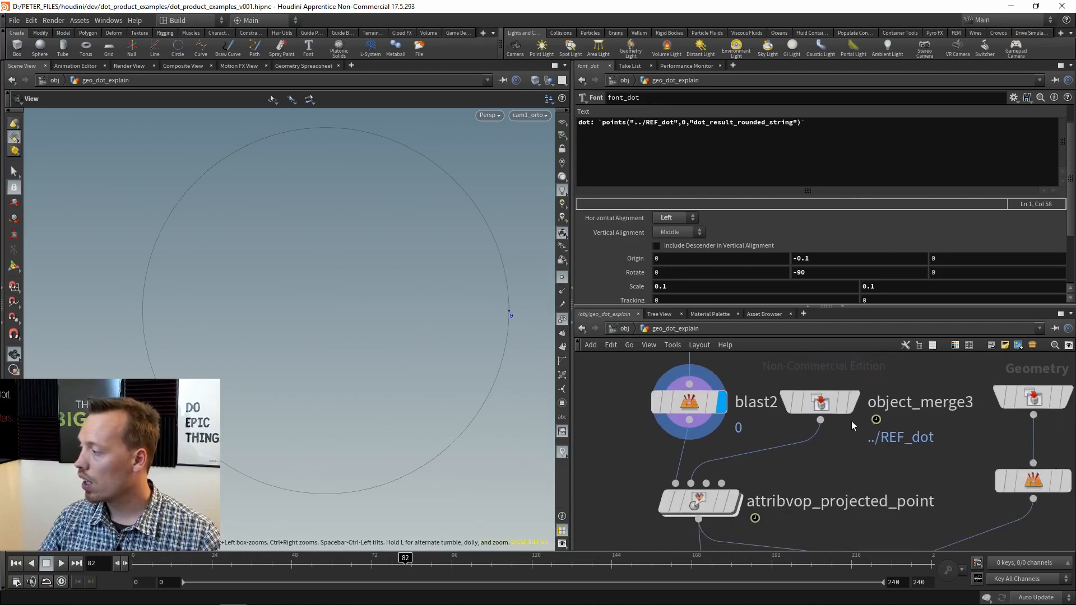
click(852, 403)
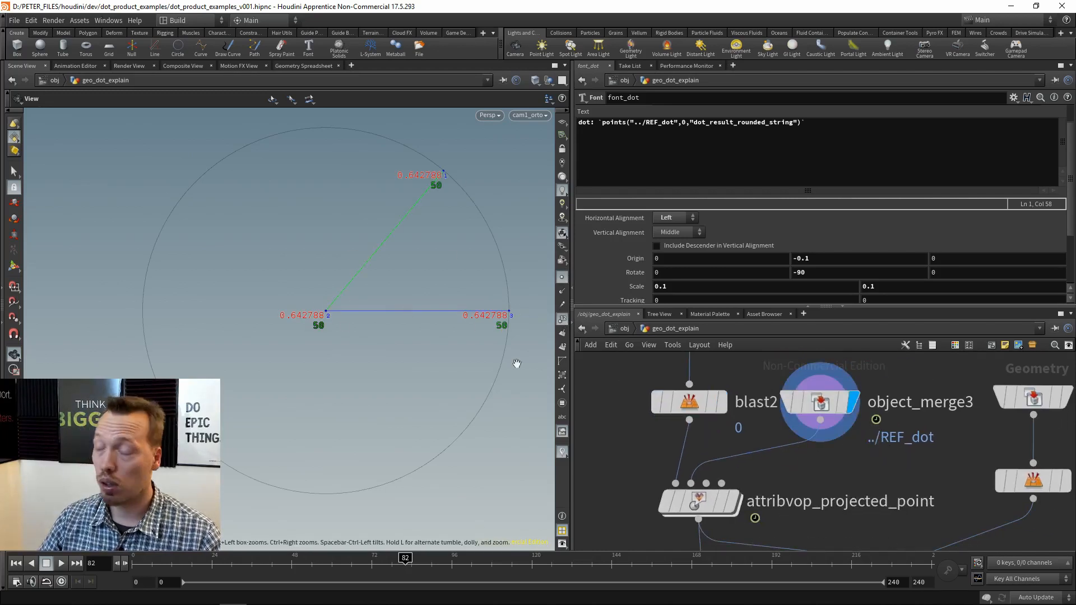
mouse_move(796, 476)
middle_down()
mouse_move(812, 411)
mouse_move(781, 441)
mouse_move(792, 476)
middle_up()
double_click(808, 429)
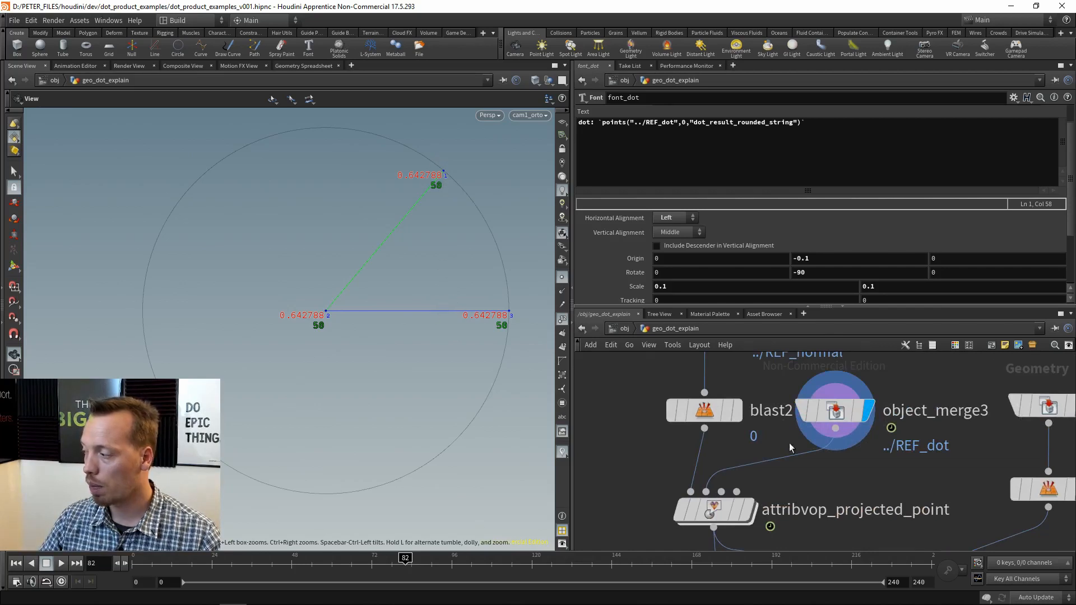
middle_drag(790, 447, 786, 380)
key(r)
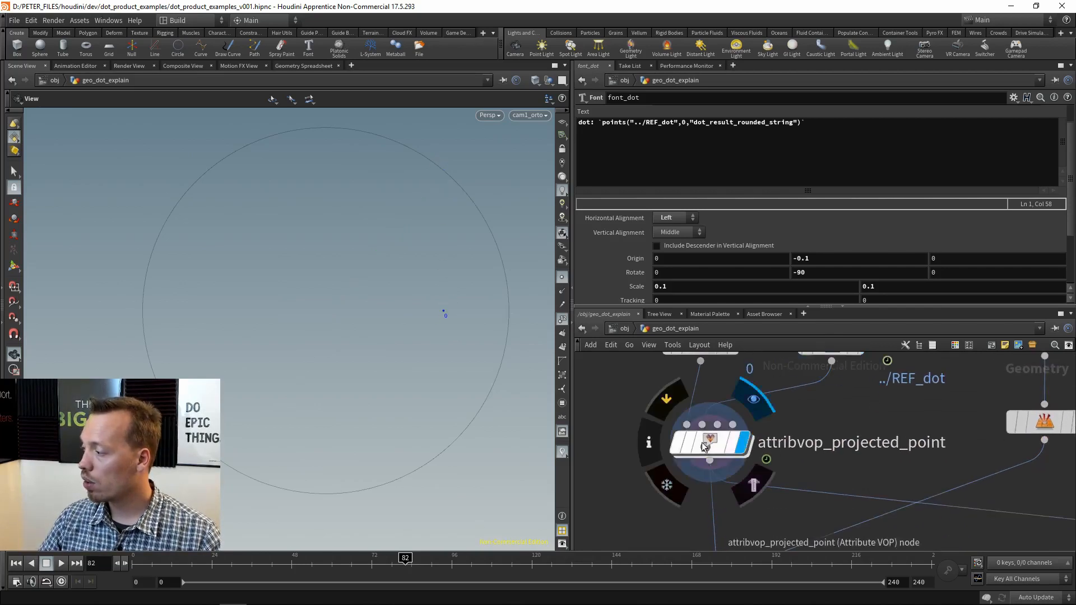
Step: Go inside attribvop_projected_point and examine how position and the fetched attribute feed the multiply1 node
double_click(705, 447)
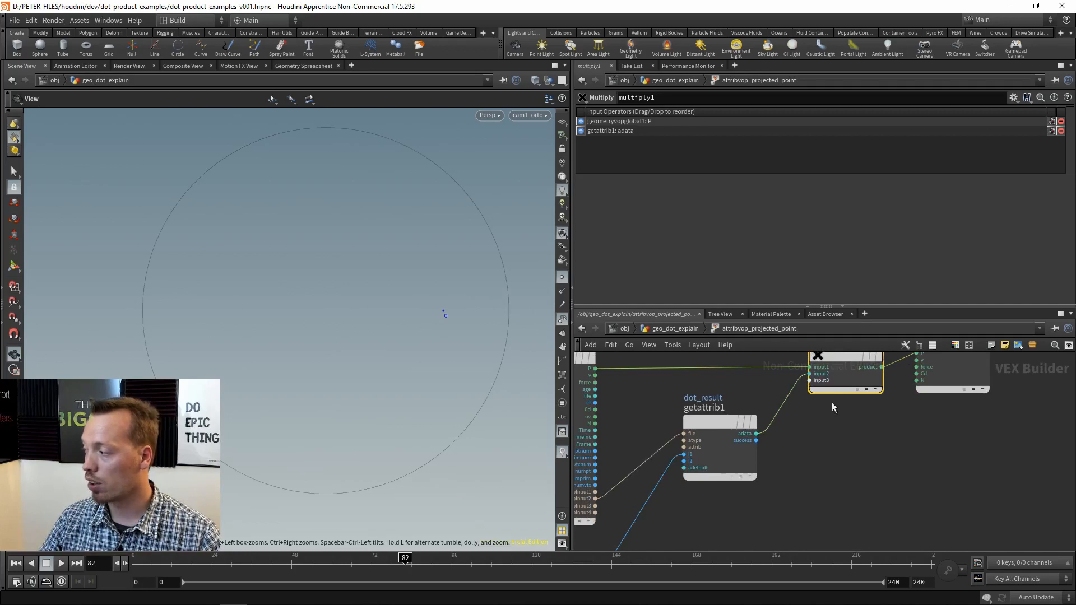
middle_drag(915, 446, 910, 419)
scroll(908, 420, down, 4)
scroll(846, 429, up, 2)
middle_drag(792, 465, 885, 447)
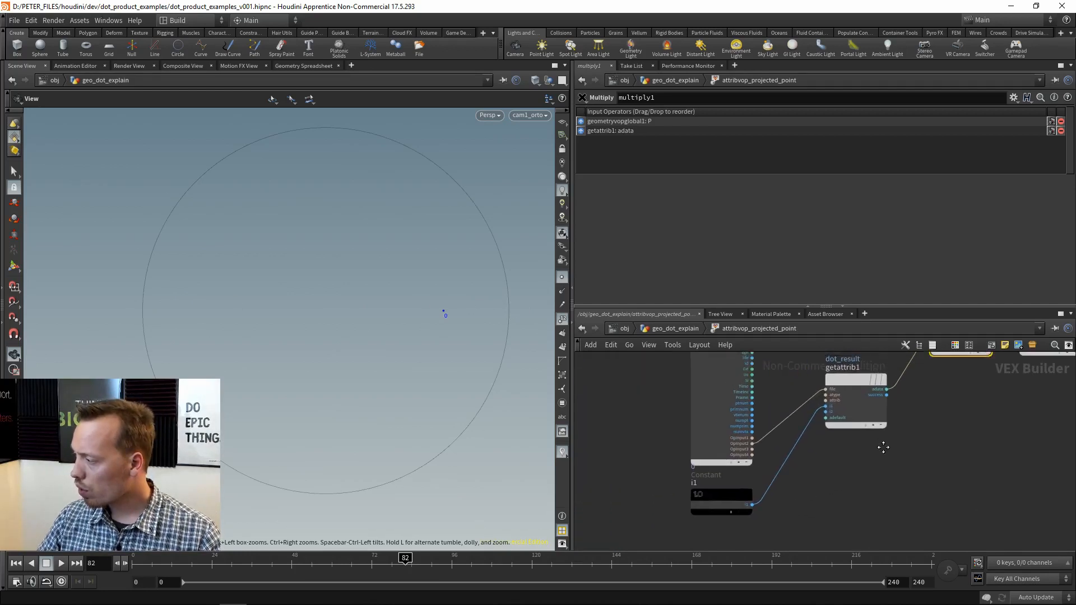
Step: Examine getattrib1's dot_result attribute and the integer default of constant i1, and return to the geo_dot_explain network
click(858, 409)
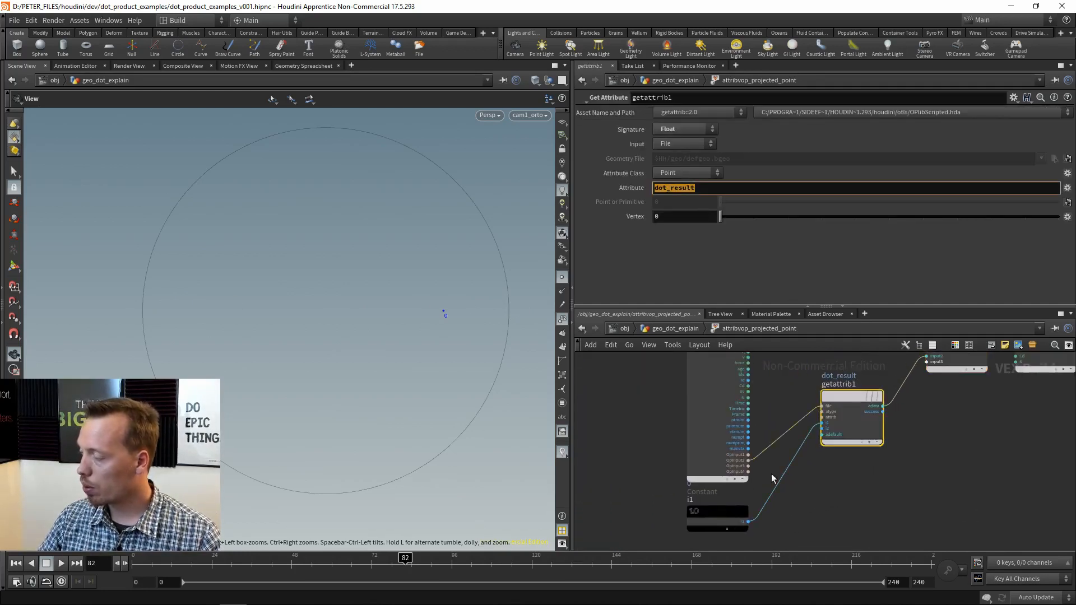
scroll(816, 505, up, 2)
click(706, 522)
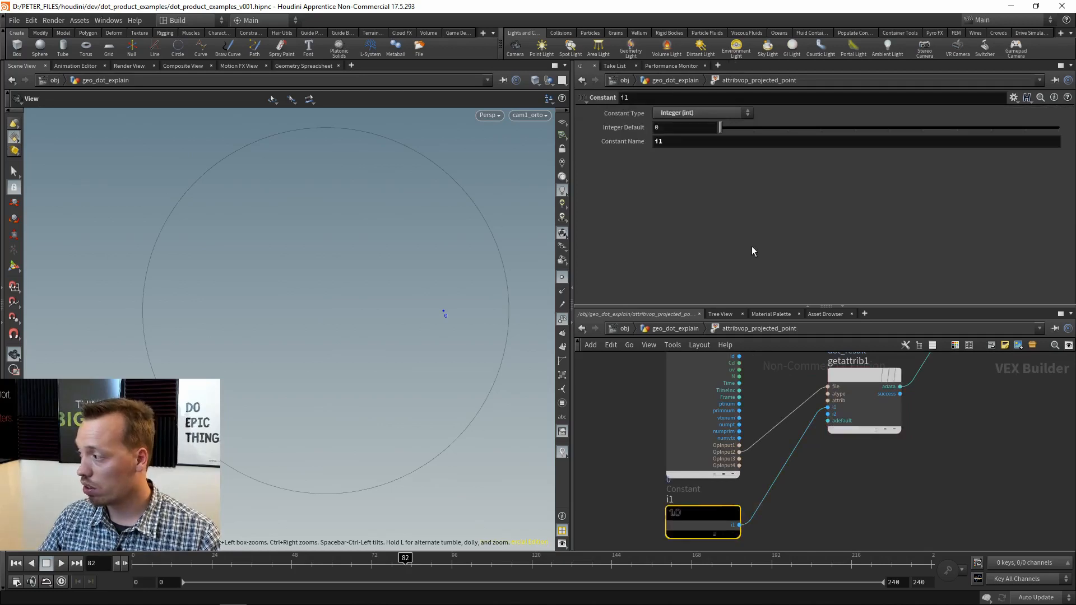
double_click(659, 128)
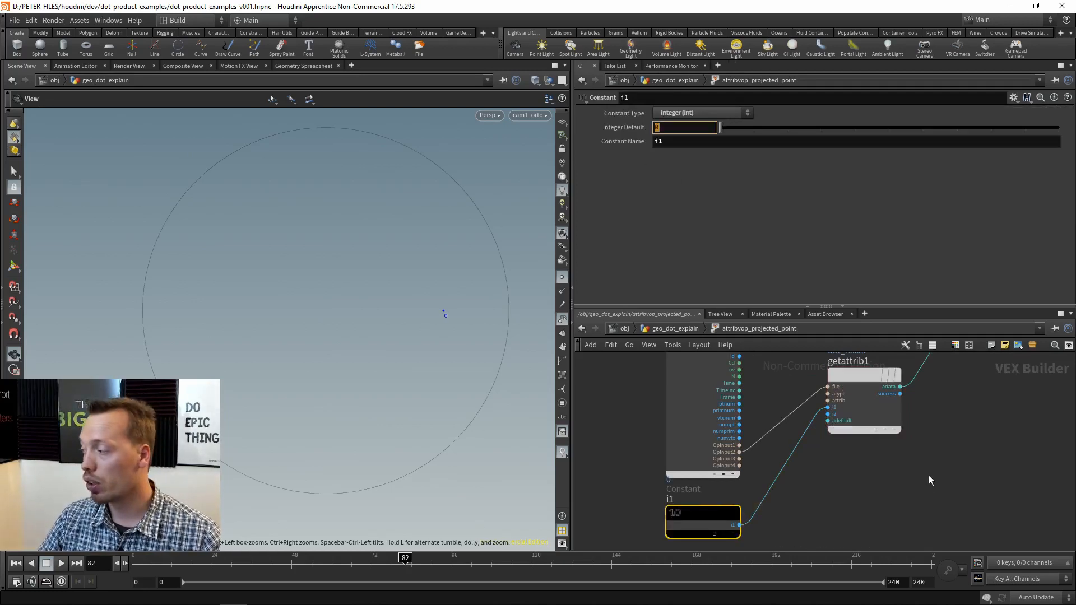
click(927, 492)
key(u)
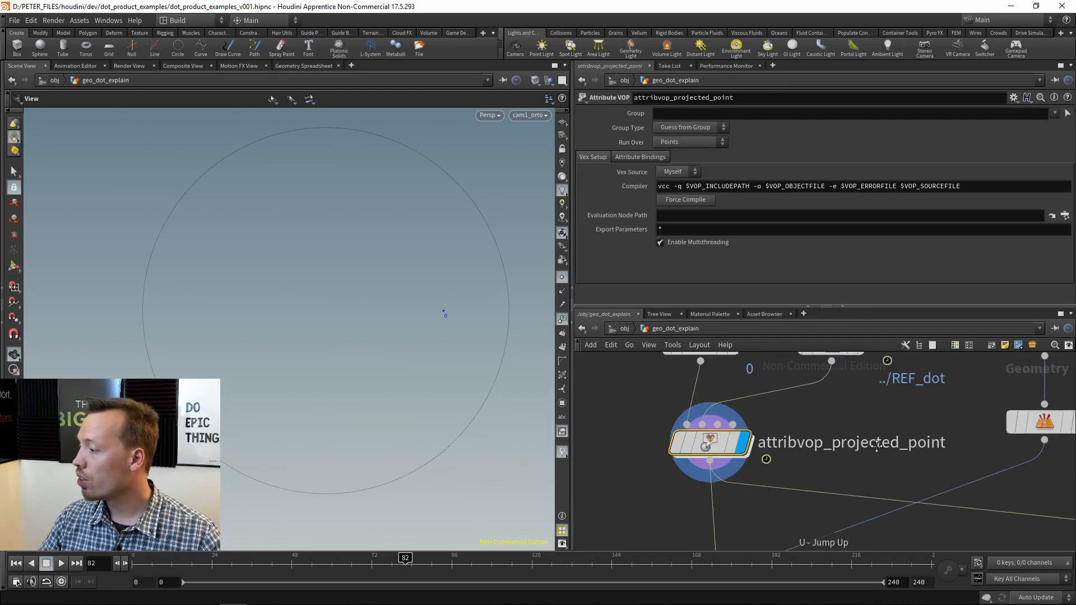
Step: Display merge5 and trace its second input by displaying object_merge1 and blast1 and checking blast1's point group
scroll(841, 510, down, 5)
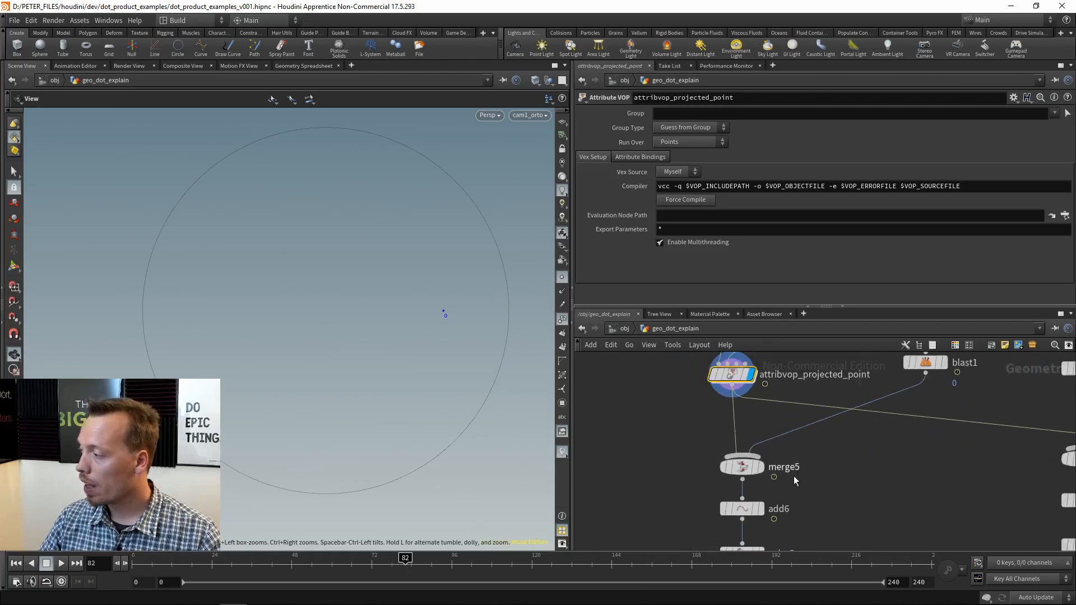
click(762, 465)
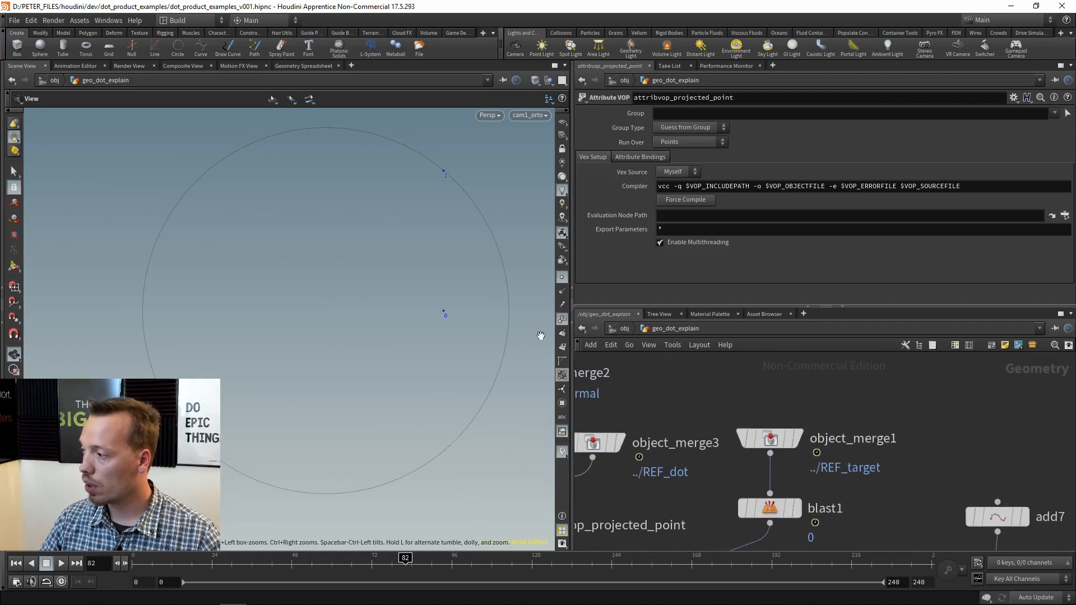
drag(872, 408, 715, 458)
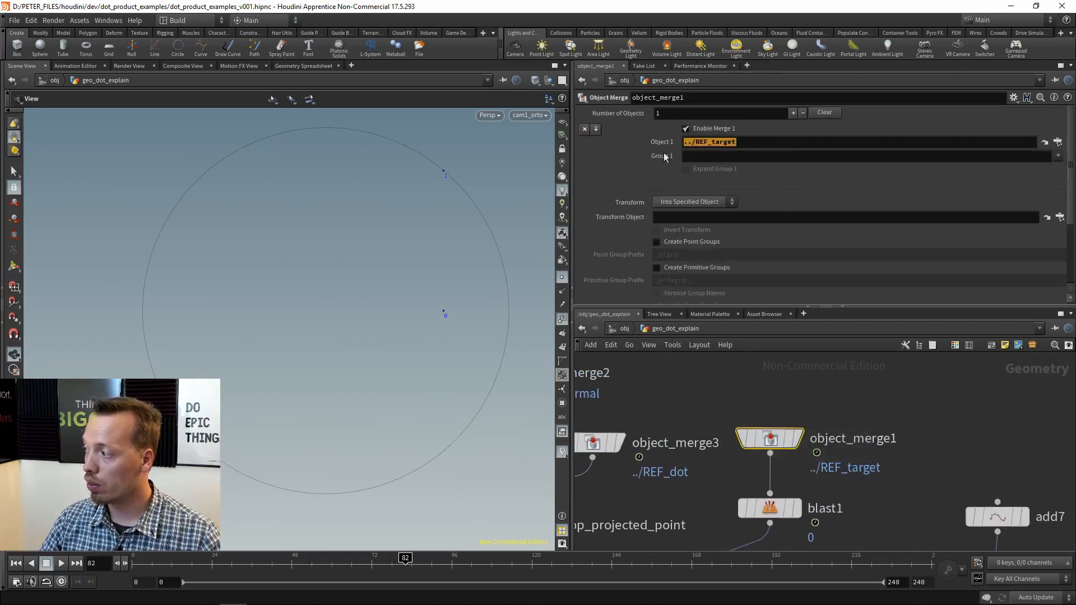
click(797, 439)
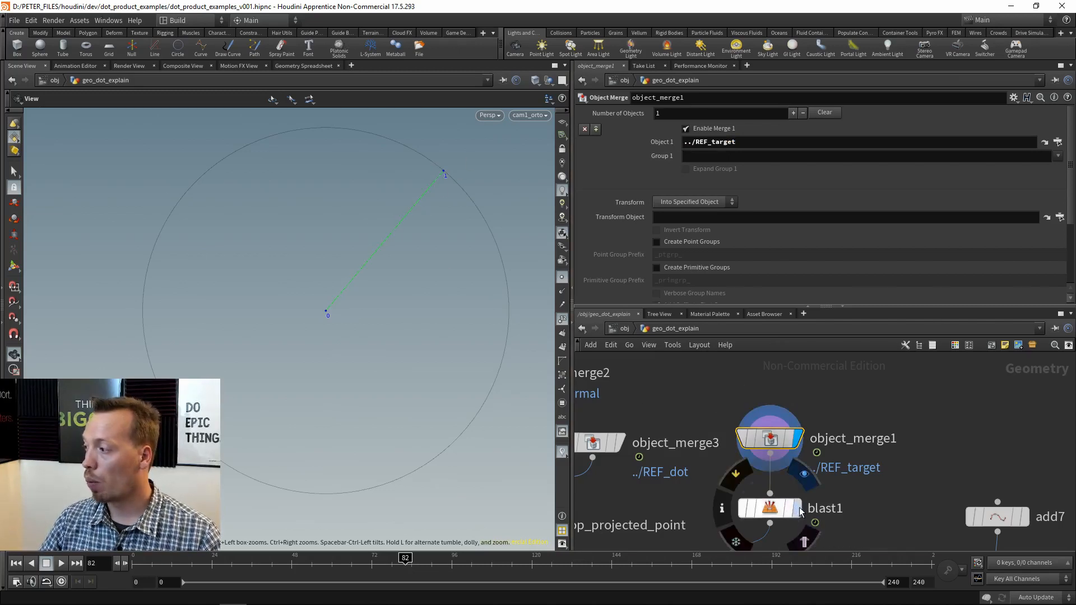
click(796, 509)
click(777, 504)
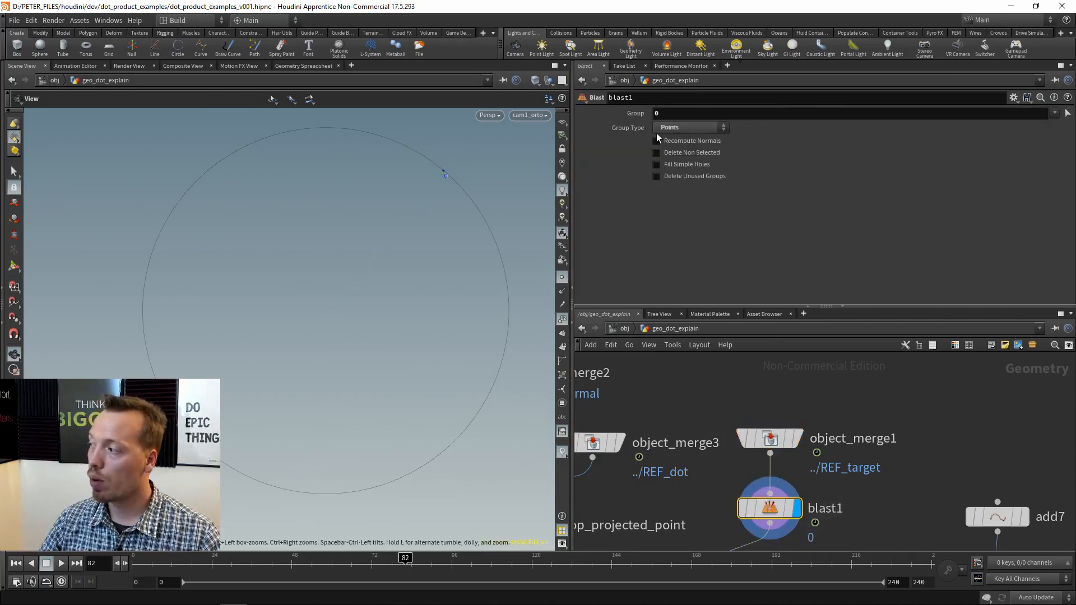
Step: Display merge5 again and follow it into add6, examining add6's polygon settings for joining the two points
middle_drag(879, 512, 933, 356)
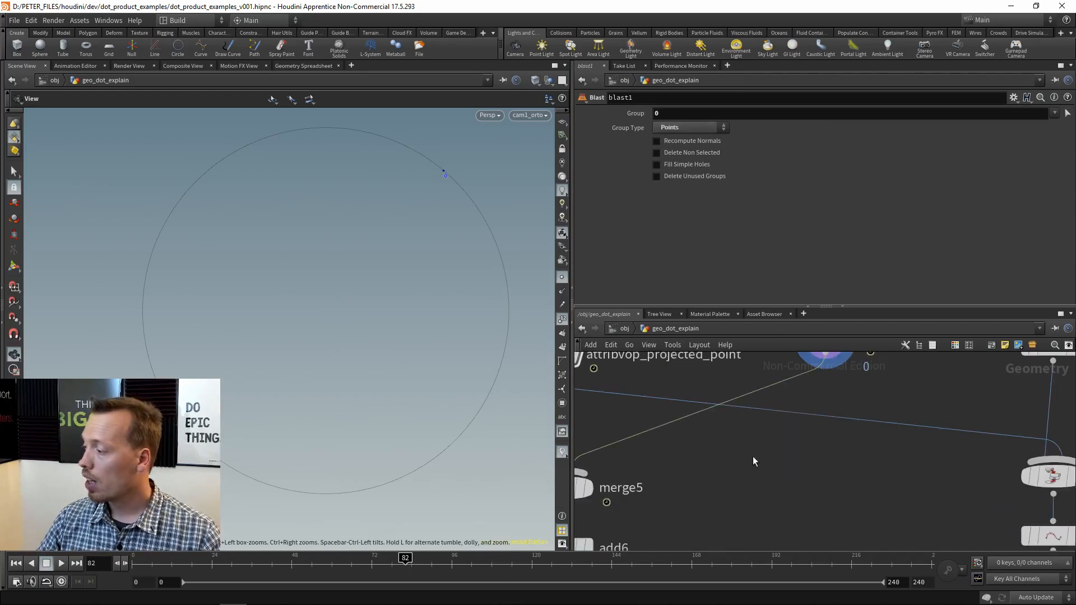
middle_drag(753, 457, 931, 443)
click(769, 473)
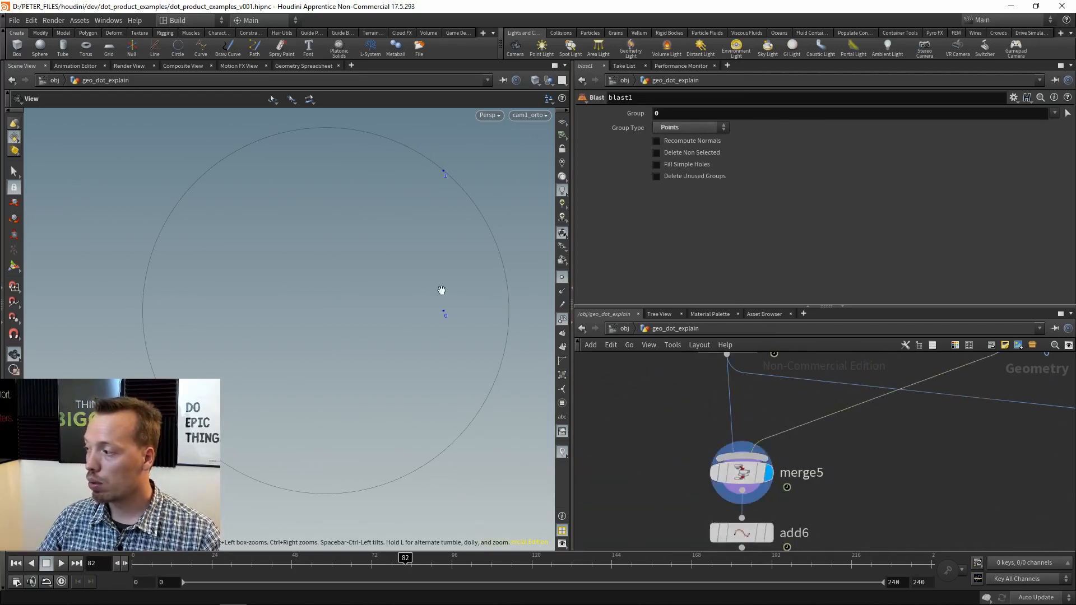
middle_drag(882, 530, 877, 423)
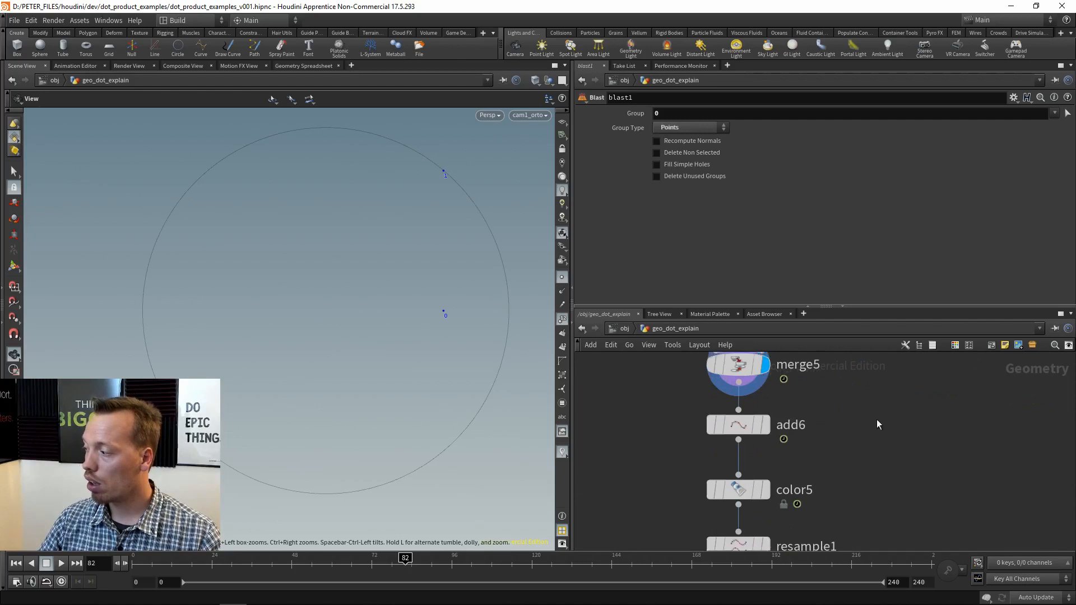
click(765, 419)
click(740, 419)
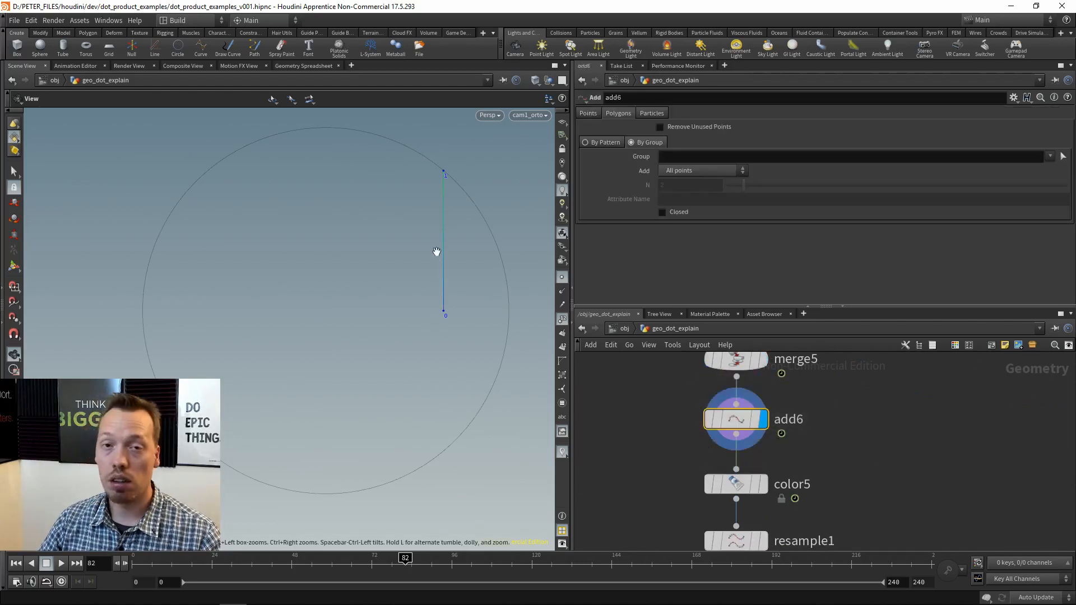
Step: Display color5 and resample1 below add6, and examine resample1's segment length settings
middle_drag(847, 484, 858, 426)
click(772, 427)
click(775, 486)
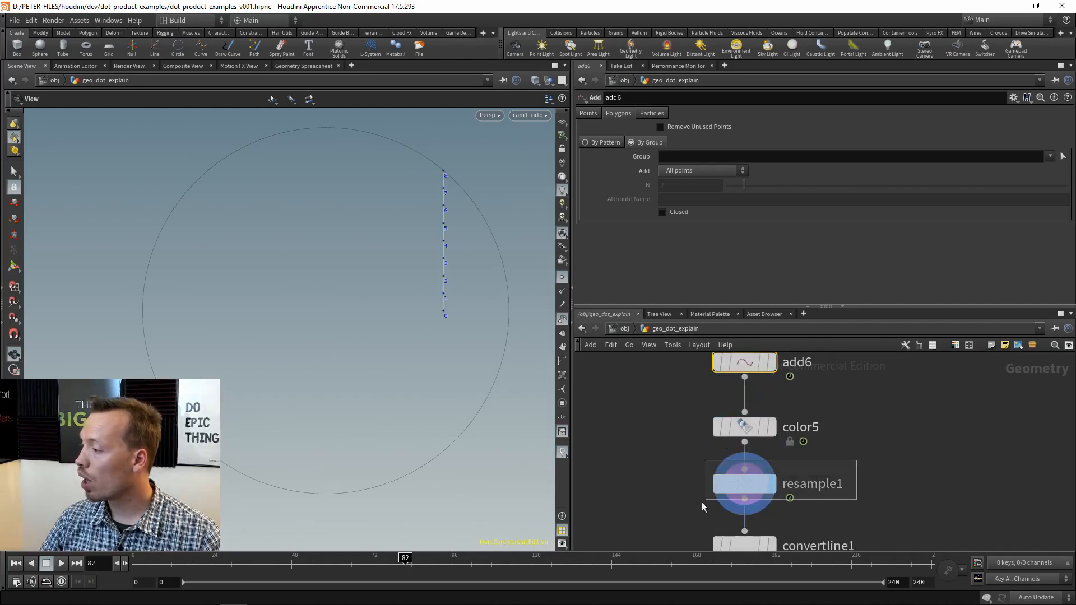
click(740, 484)
middle_drag(852, 514, 840, 409)
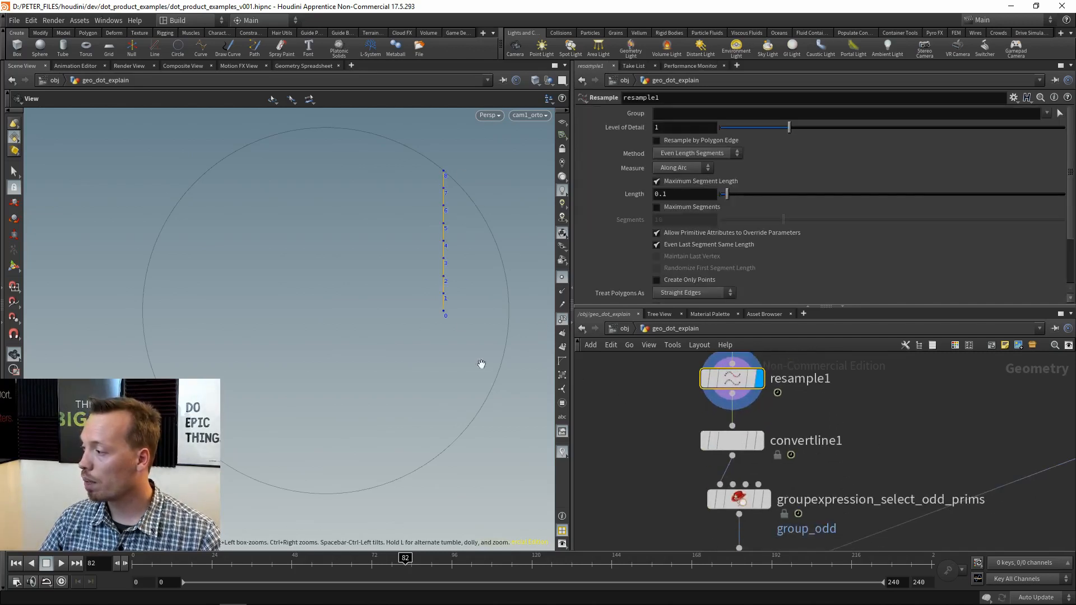
Step: Display convertline1 with its parameters open and turn on primitive numbers in the viewport
scroll(792, 452, up, 2)
click(747, 436)
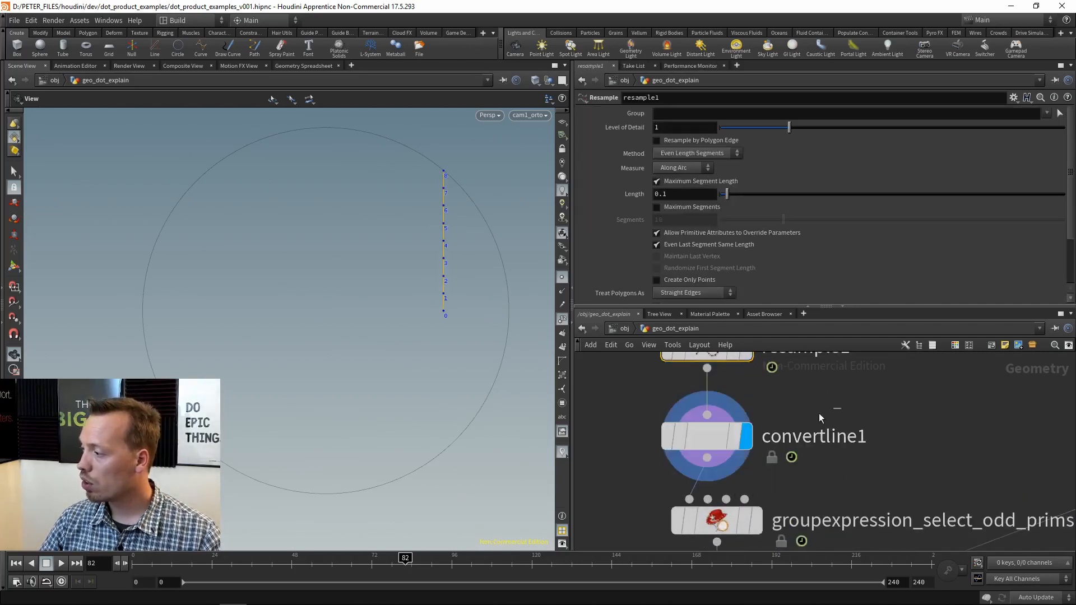
click(713, 436)
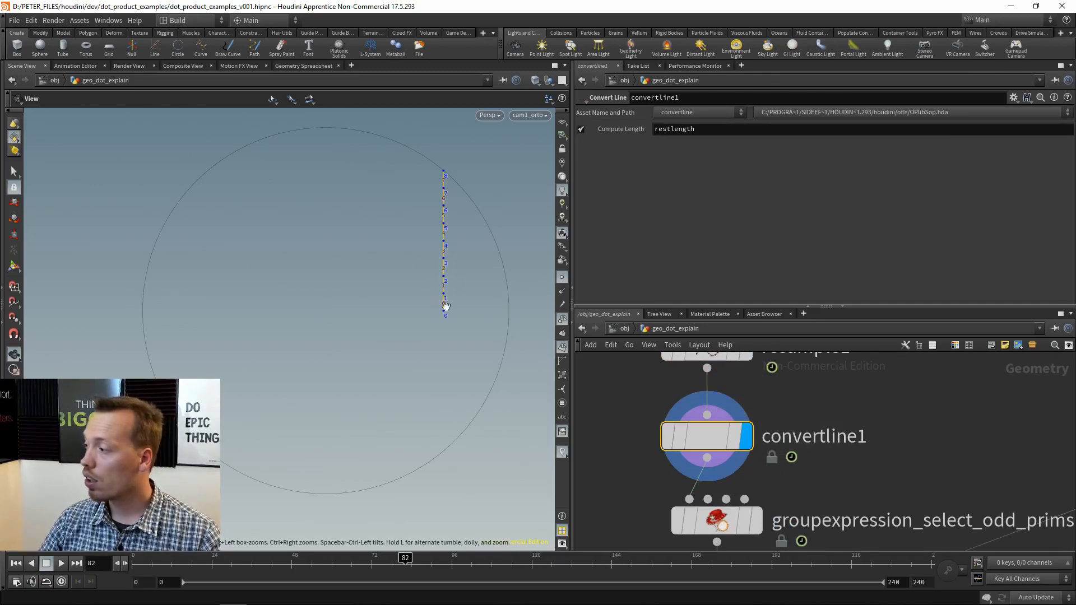
Step: Examine the VEXpression i@primnum%2==1 and the group_odd group name in groupexpression_select_odd_prims
middle_drag(911, 487, 857, 367)
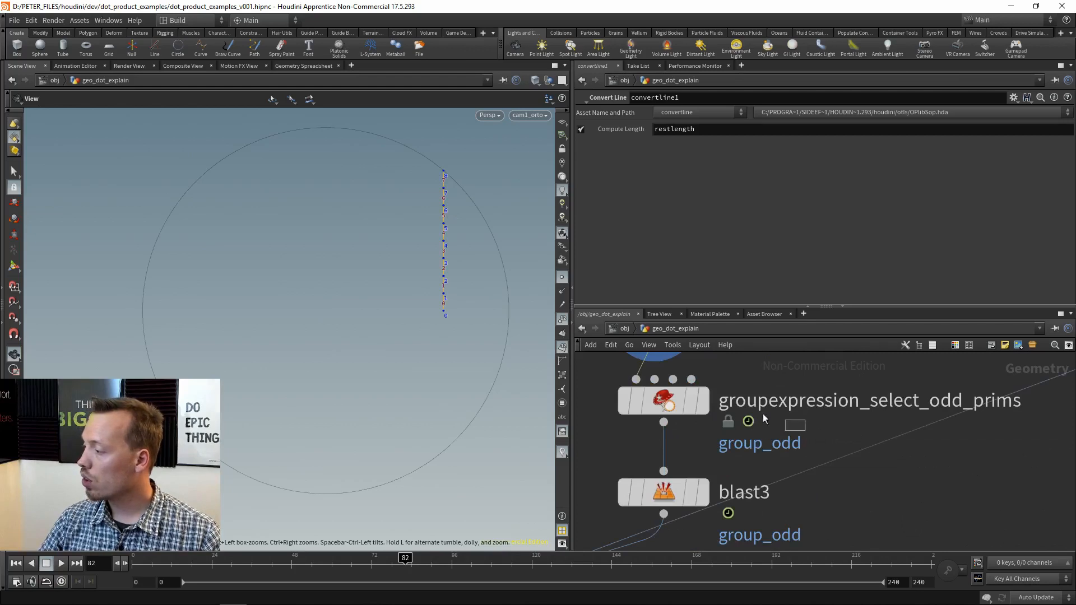
drag(764, 415, 645, 393)
drag(748, 191, 675, 193)
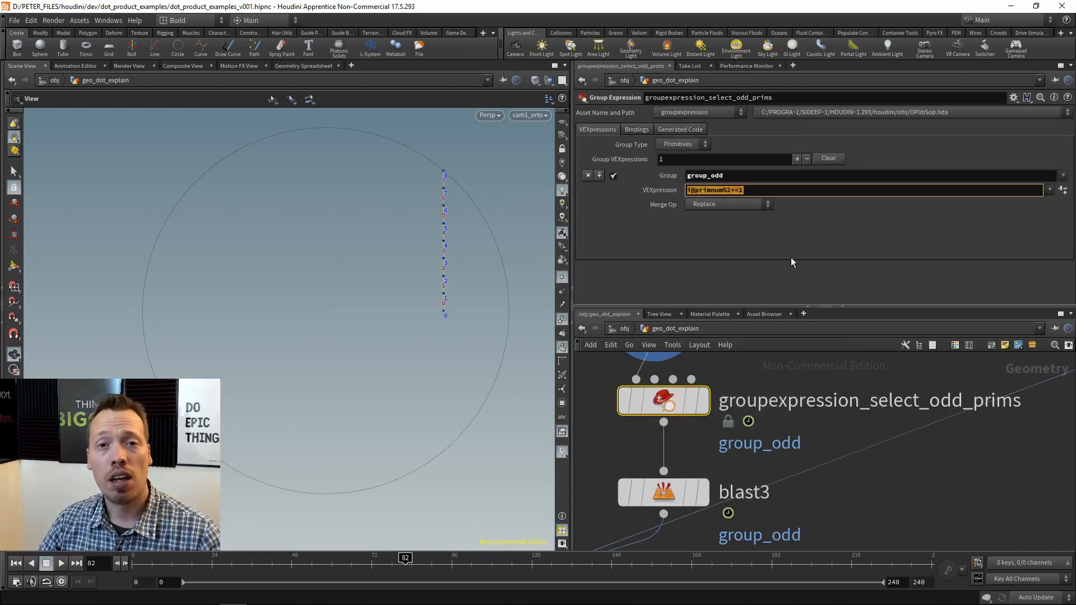
click(782, 190)
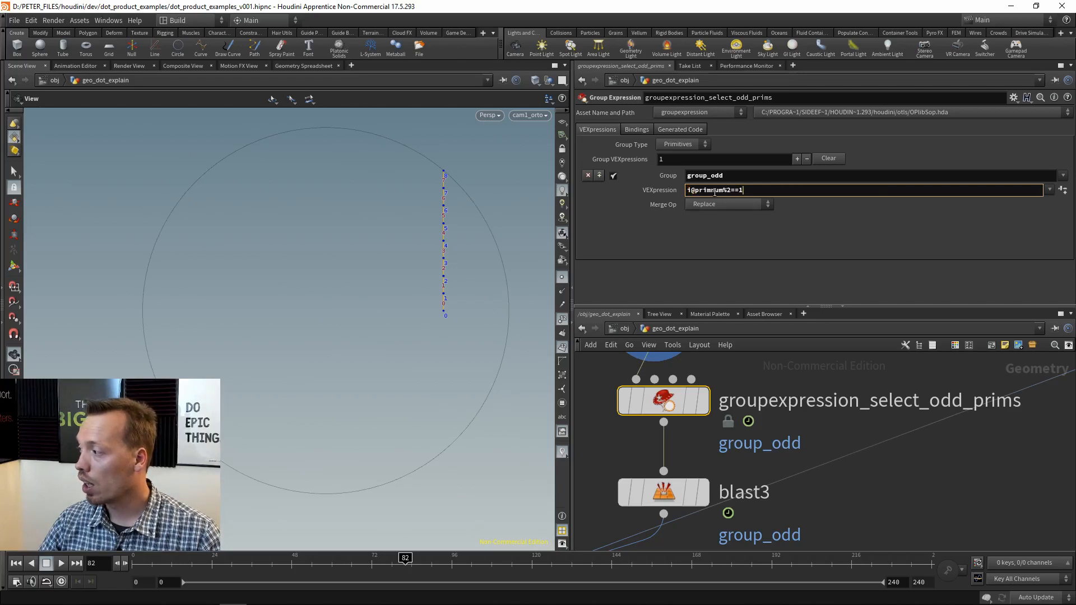
drag(726, 194, 699, 195)
click(744, 193)
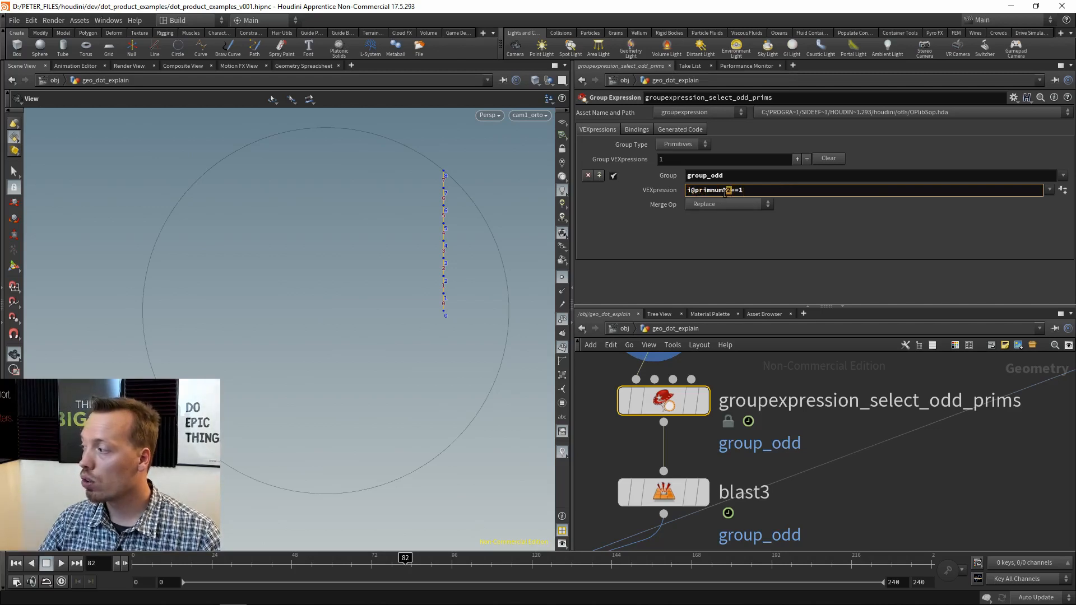
key(shift+Tab)
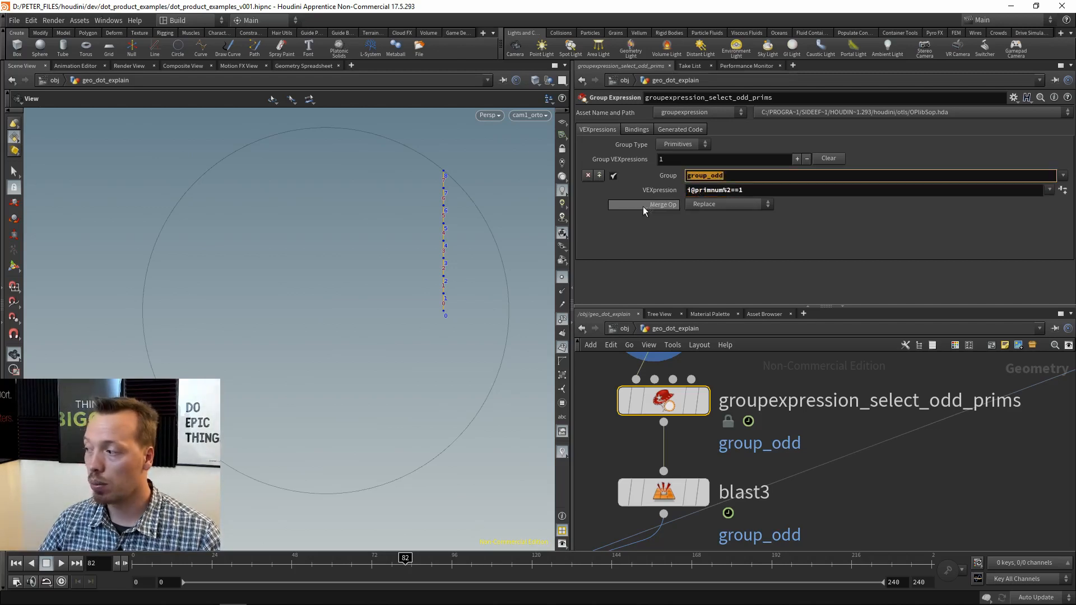
Step: Display groupexpression_select_odd_prims followed by blast3, and open blast3's parameters to inspect its group_odd primitive deletion
mouse_move(628, 387)
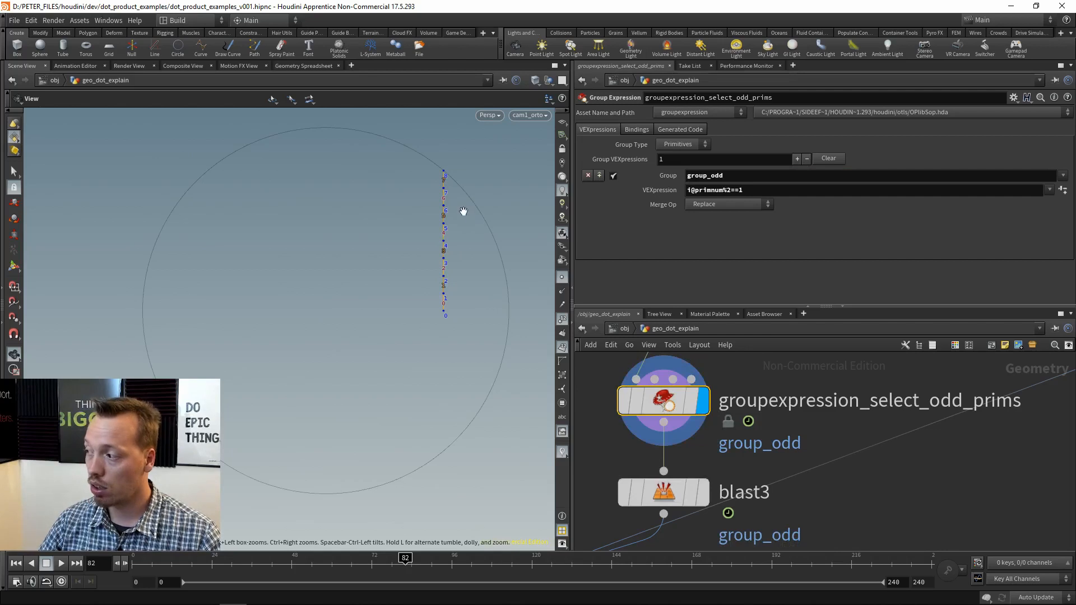
click(704, 494)
drag(874, 499, 616, 445)
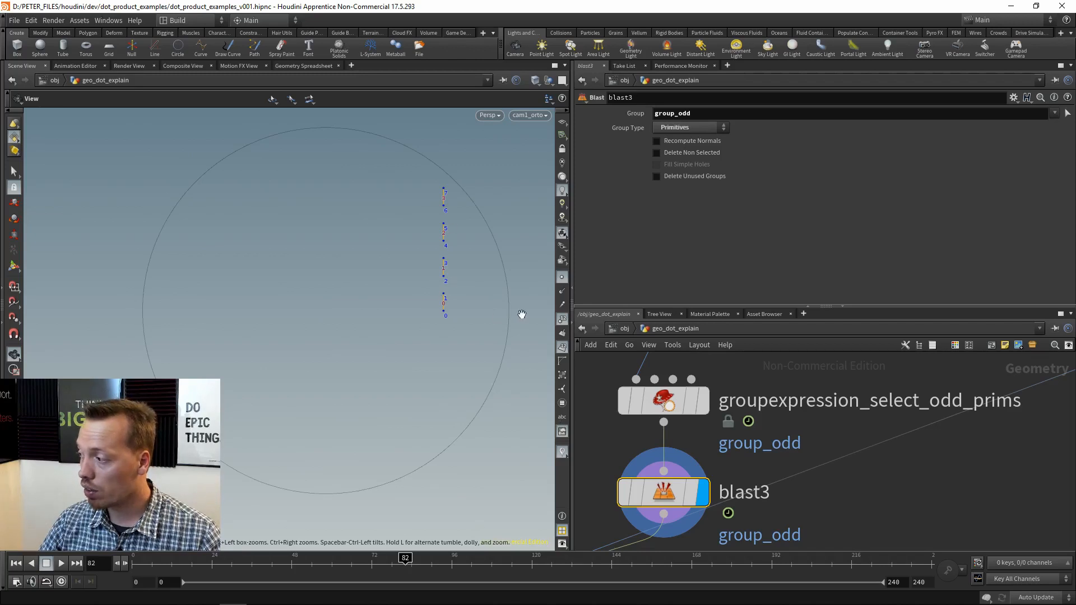
Step: Turn off the point and primitive numbers in the viewport, and display merge6 followed by polywire1
click(563, 348)
scroll(762, 463, down, 5)
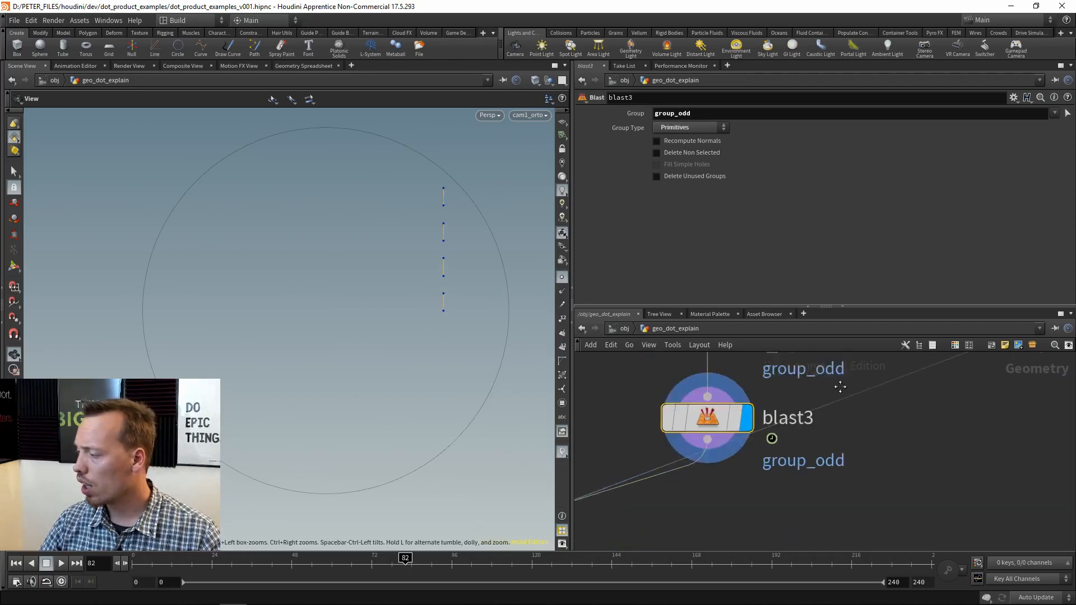
middle_drag(763, 464, 871, 418)
scroll(758, 444, up, 2)
click(743, 445)
middle_drag(787, 463, 791, 392)
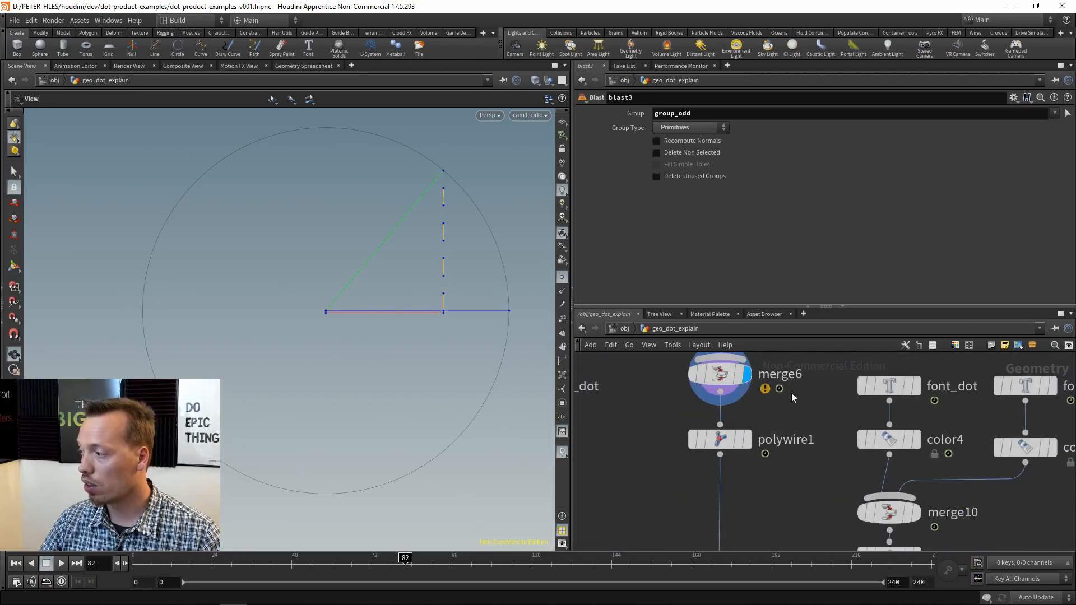
click(752, 443)
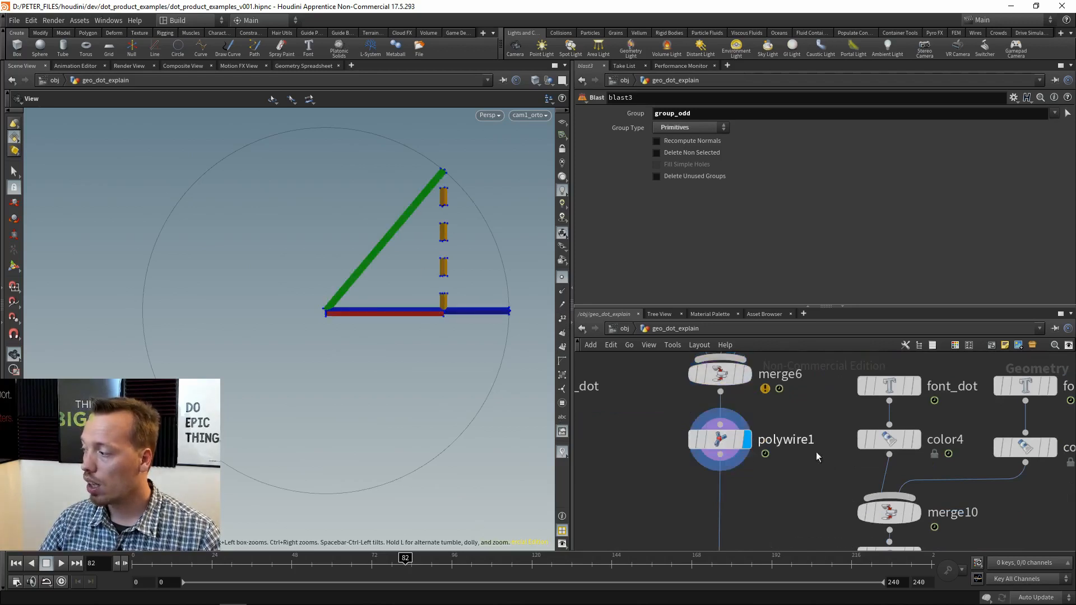
Step: Display add7 above merge8 and open its parameters to inspect the single point it creates
scroll(791, 481, down, 2)
scroll(791, 481, down, 1)
middle_drag(925, 380, 692, 463)
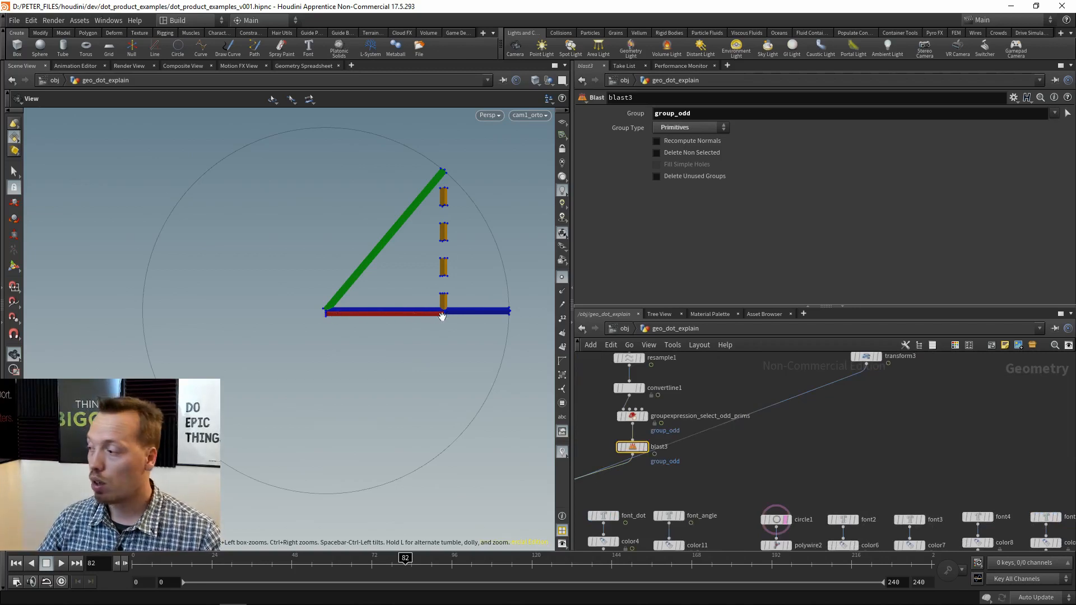
middle_drag(881, 405, 793, 467)
middle_drag(834, 413, 799, 491)
mouse_move(797, 431)
middle_down()
mouse_move(783, 459)
mouse_move(786, 495)
middle_up()
scroll(722, 404, up, 4)
click(767, 412)
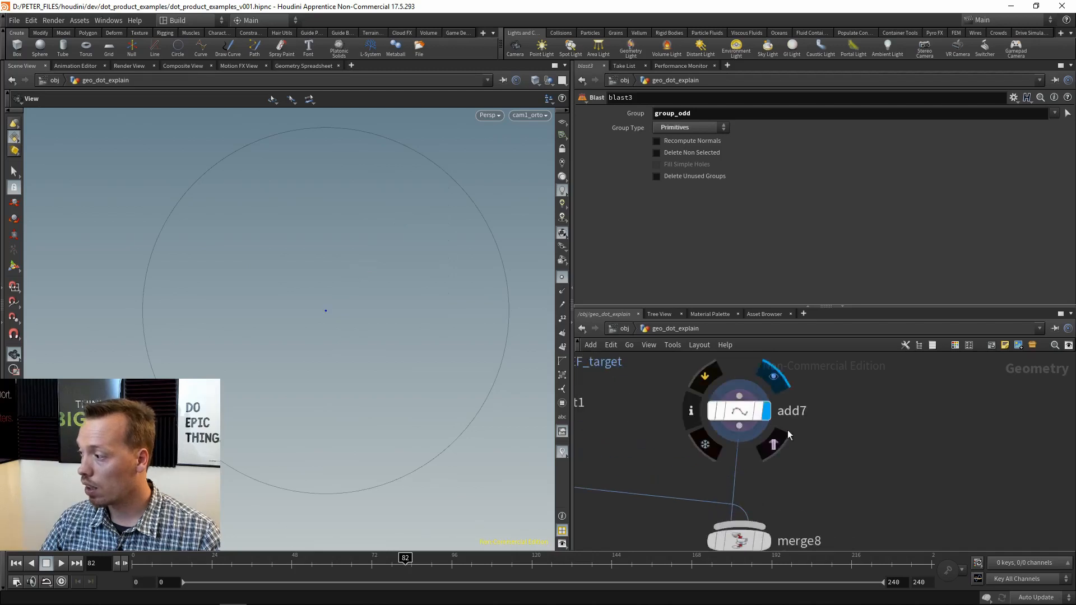
click(742, 412)
scroll(775, 487, down, 3)
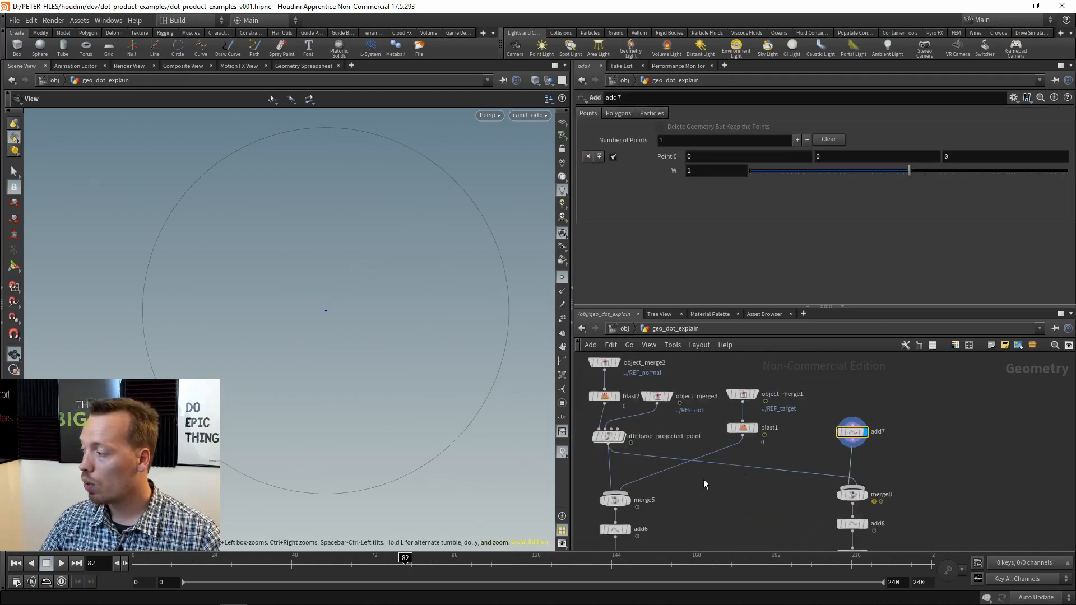
Step: Display attribvop_projected_point, followed by merge8, to view the projected point alone and combined with the origin point
scroll(721, 457, up, 4)
click(685, 452)
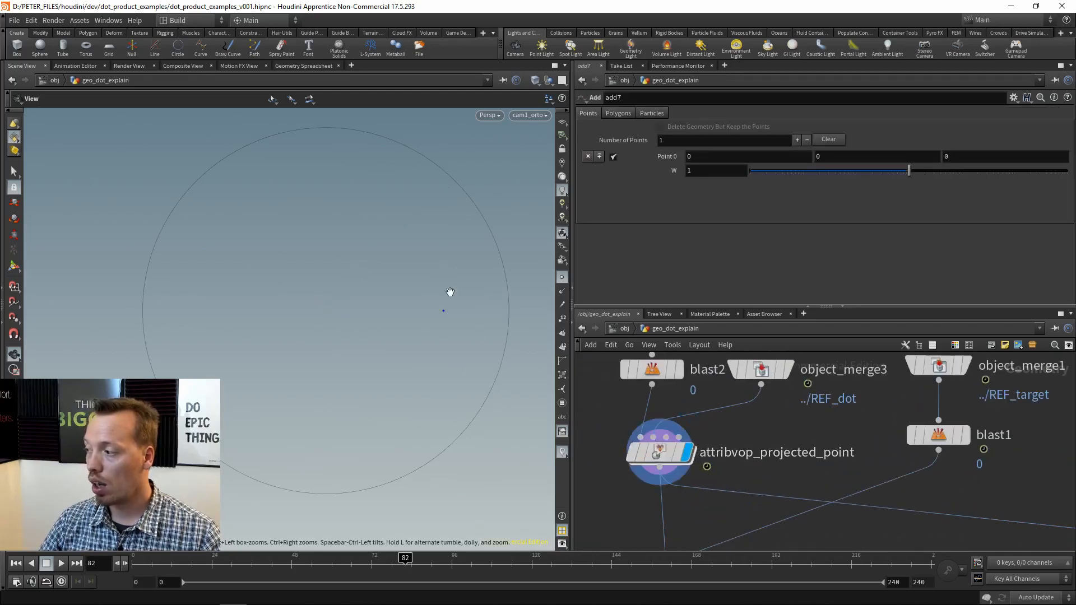
scroll(951, 489, down, 3)
middle_drag(1044, 533, 842, 453)
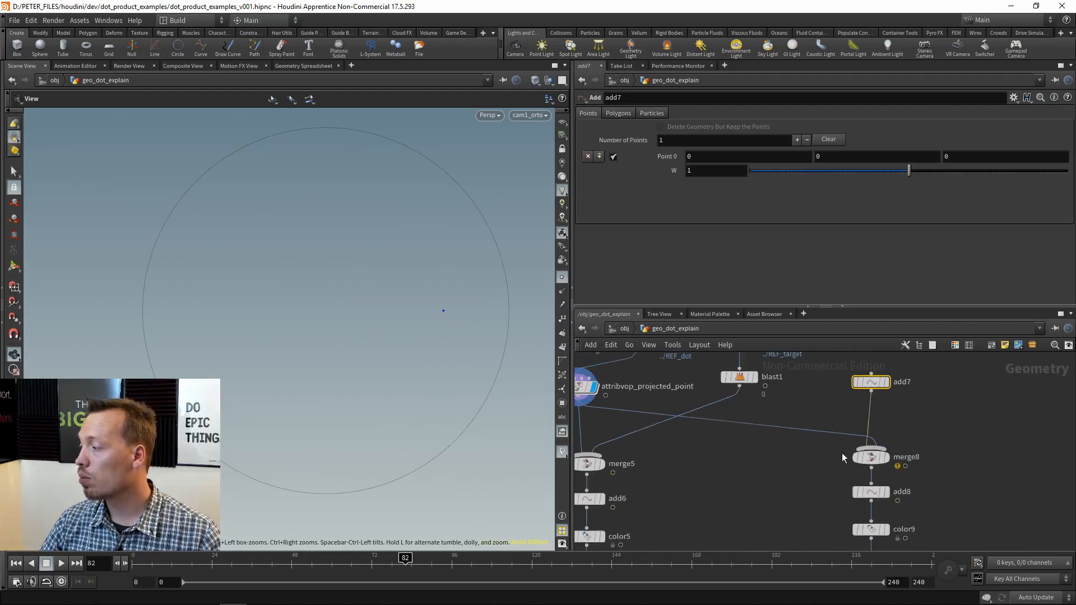
scroll(901, 464, up, 4)
click(876, 453)
Step: Open add8's polygon-by-group settings and display the node to view the line connecting both points
middle_drag(913, 474, 883, 414)
click(829, 455)
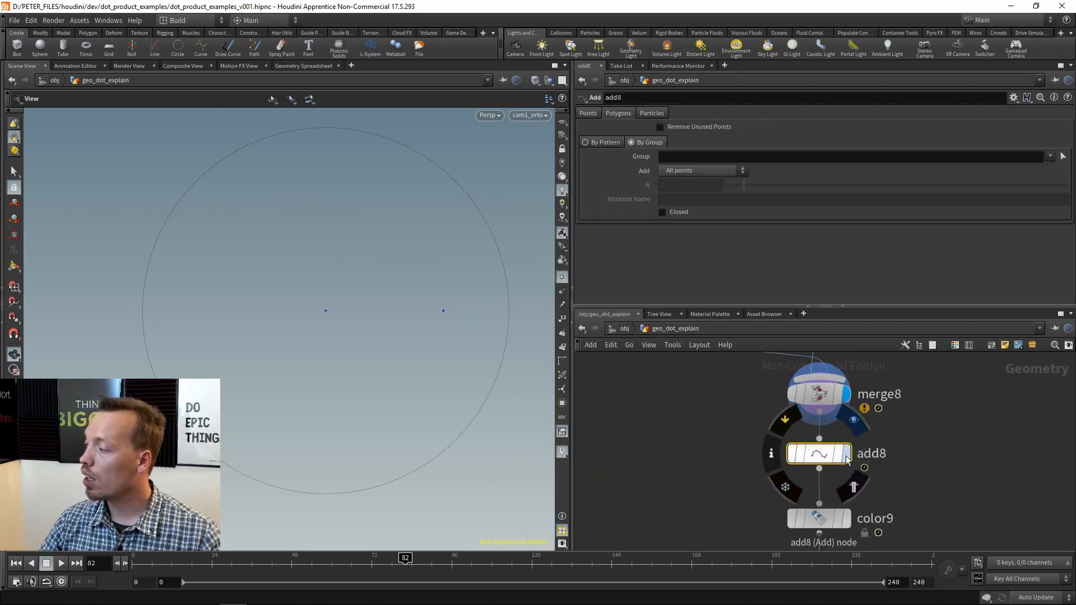
click(847, 457)
middle_drag(923, 499, 909, 431)
scroll(853, 450, up, 3)
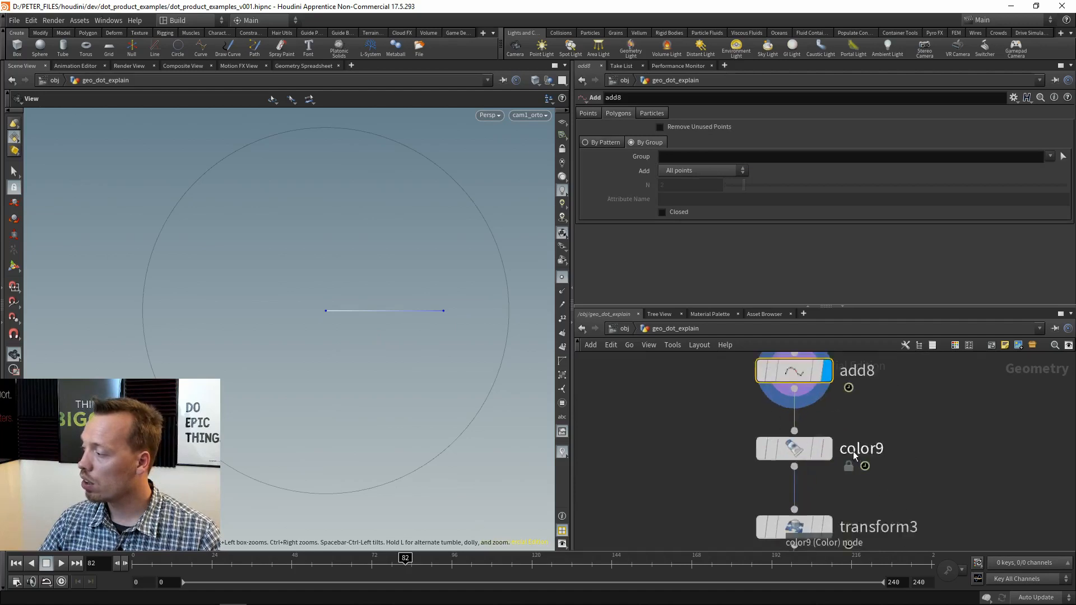
Step: Display color9 followed by transform3, and open transform3's parameters to inspect the red line's Y translation
click(820, 455)
middle_drag(907, 486, 901, 378)
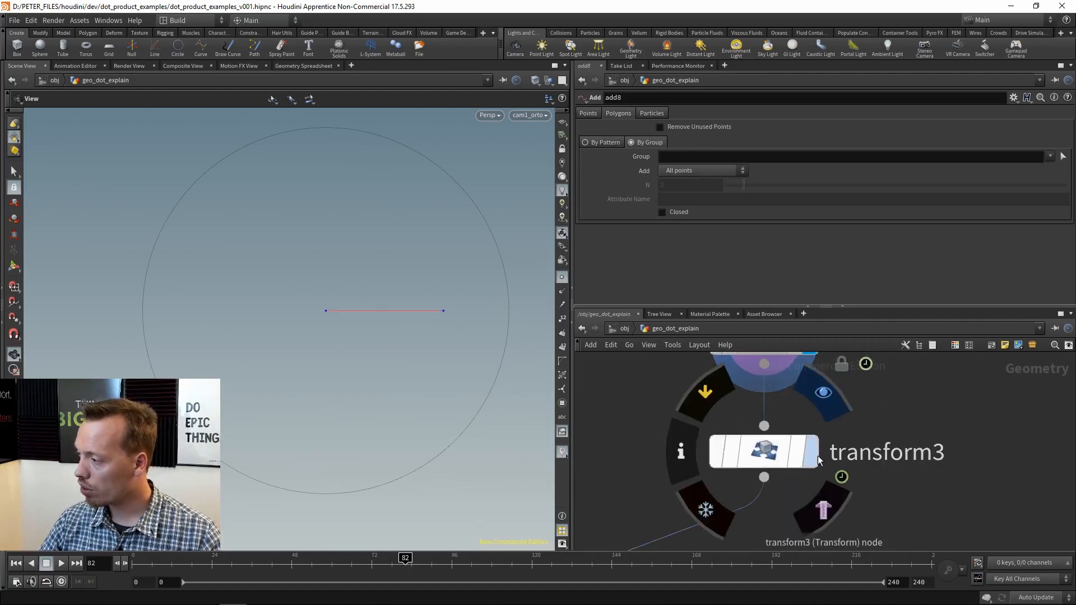
click(817, 455)
drag(935, 406, 799, 474)
middle_drag(860, 506, 875, 438)
scroll(875, 438, down, 3)
scroll(816, 455, down, 3)
middle_drag(816, 456, 986, 395)
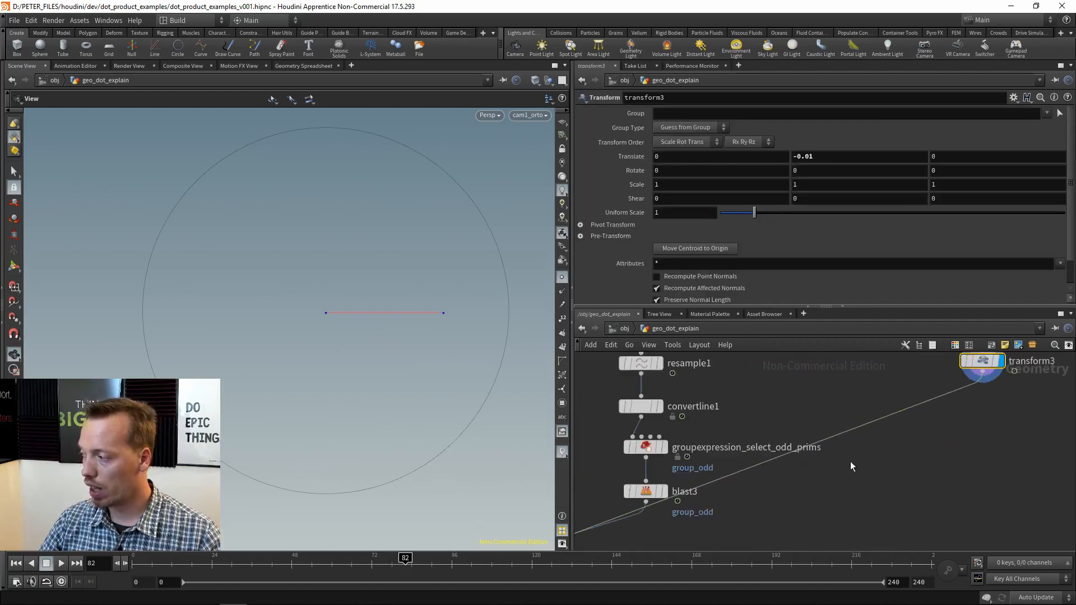
Step: Display merge6 and polywire1 again to compare the combined vector lines with their thickened versions
middle_drag(850, 462, 944, 405)
scroll(753, 505, up, 5)
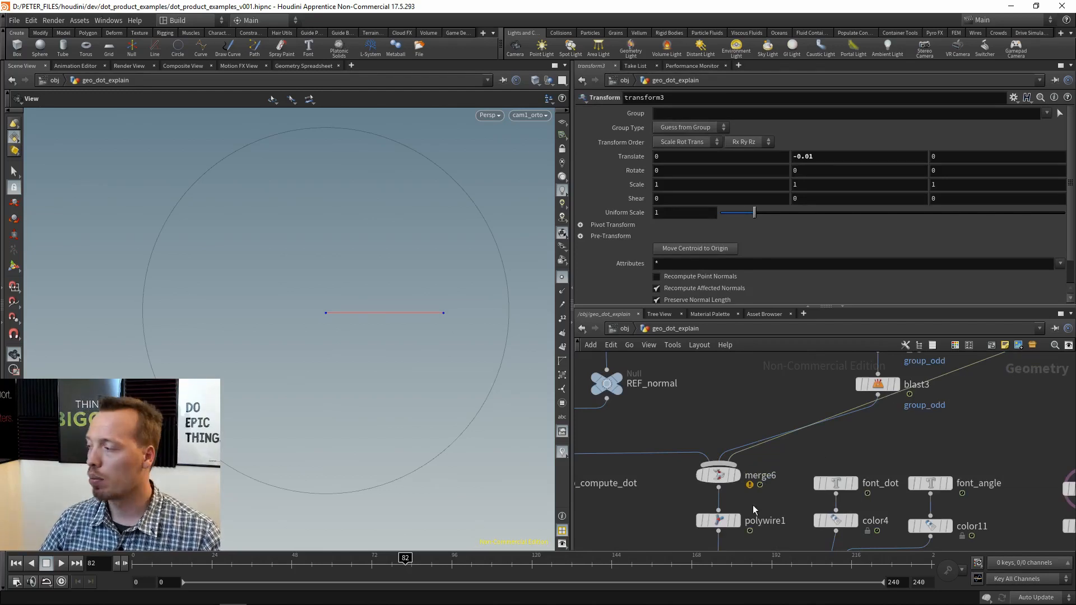
click(725, 463)
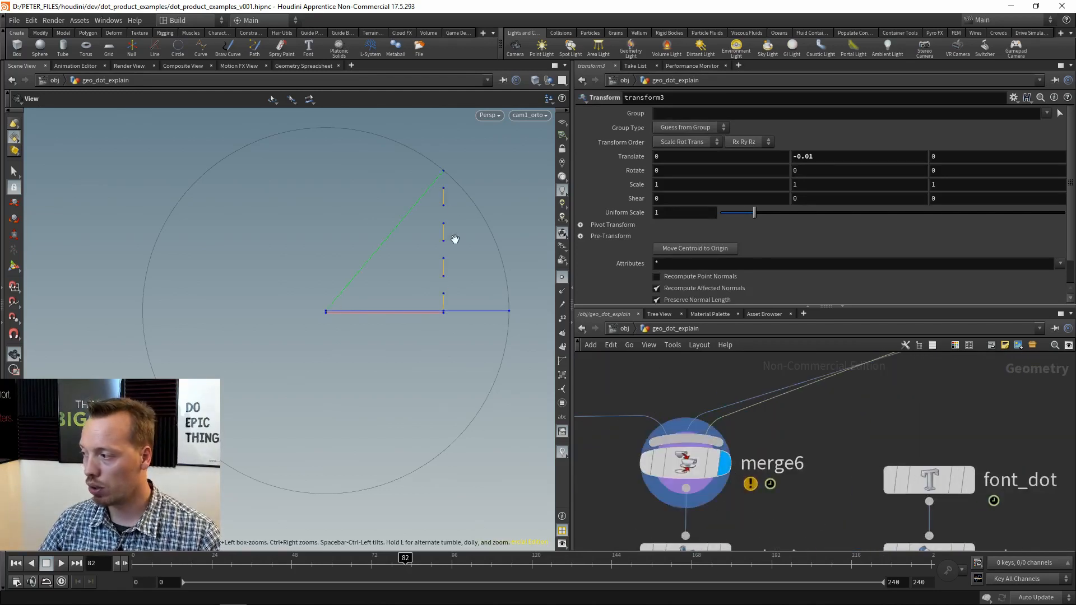
middle_drag(783, 523, 796, 381)
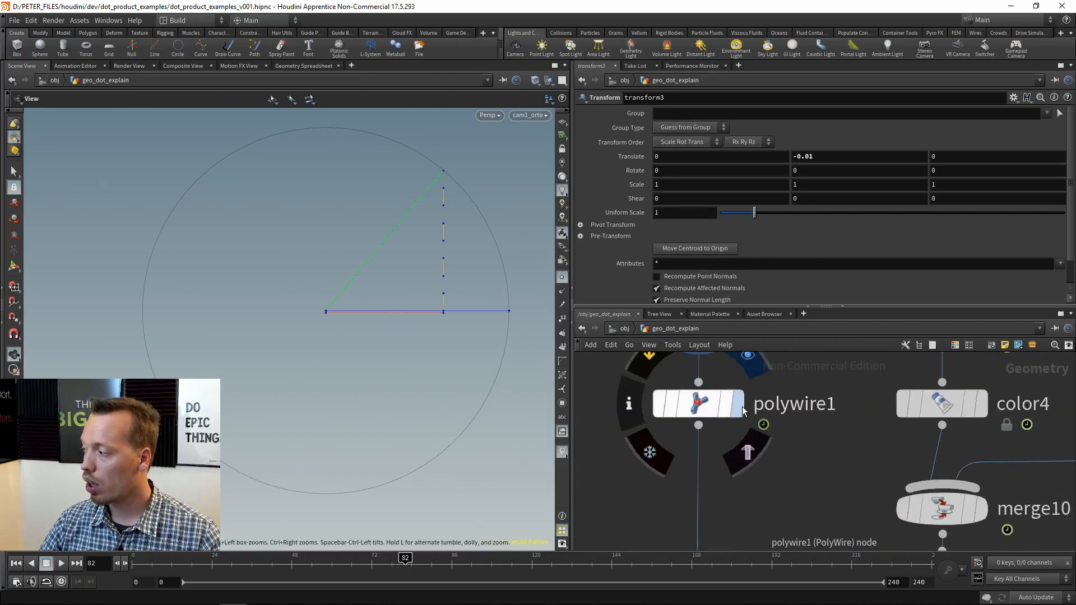
click(736, 404)
scroll(723, 433, down, 5)
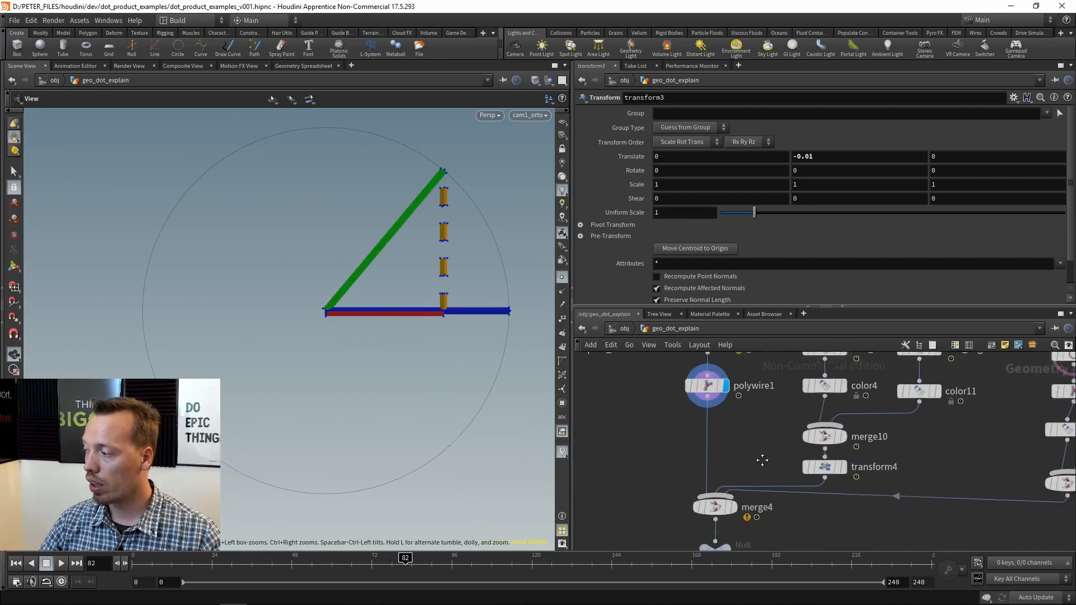
drag(396, 566, 405, 538)
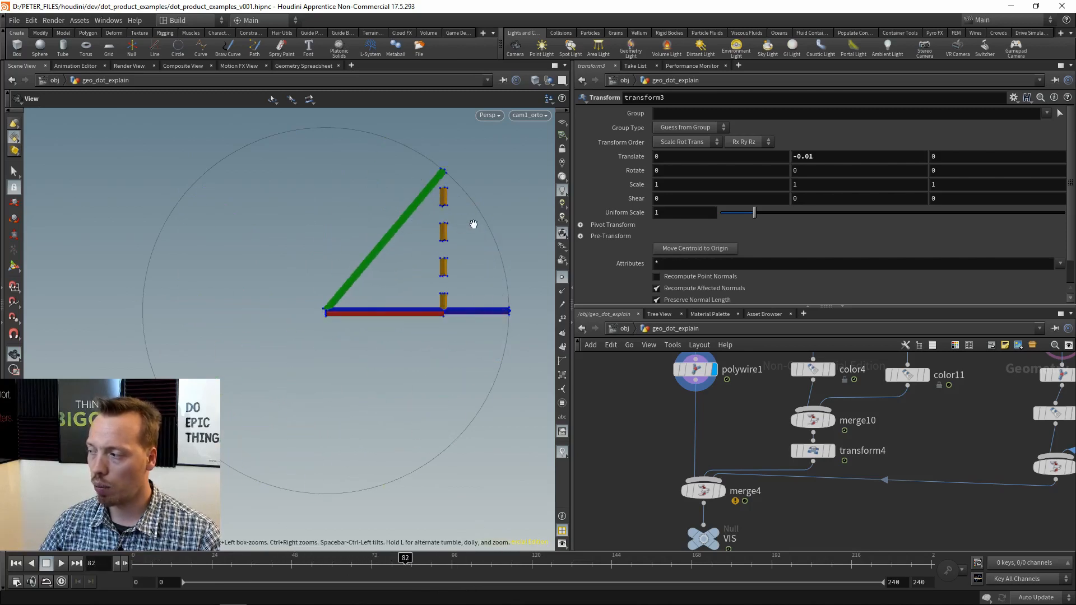
Step: Display transform4 below merge10 and turn off the point markers in the viewport
middle_drag(880, 452, 829, 489)
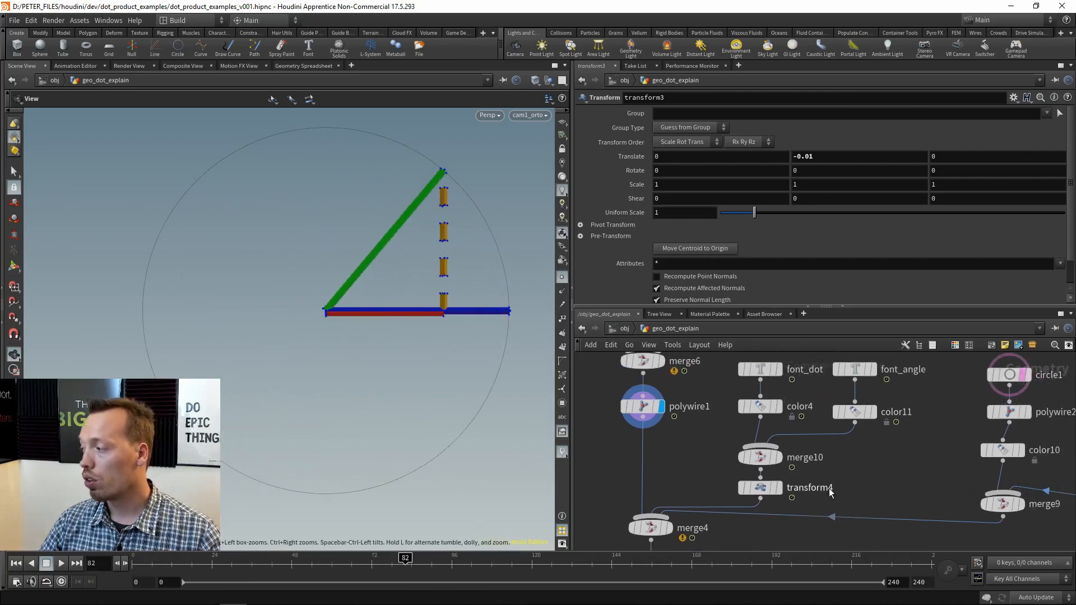
scroll(829, 489, up, 1)
click(771, 490)
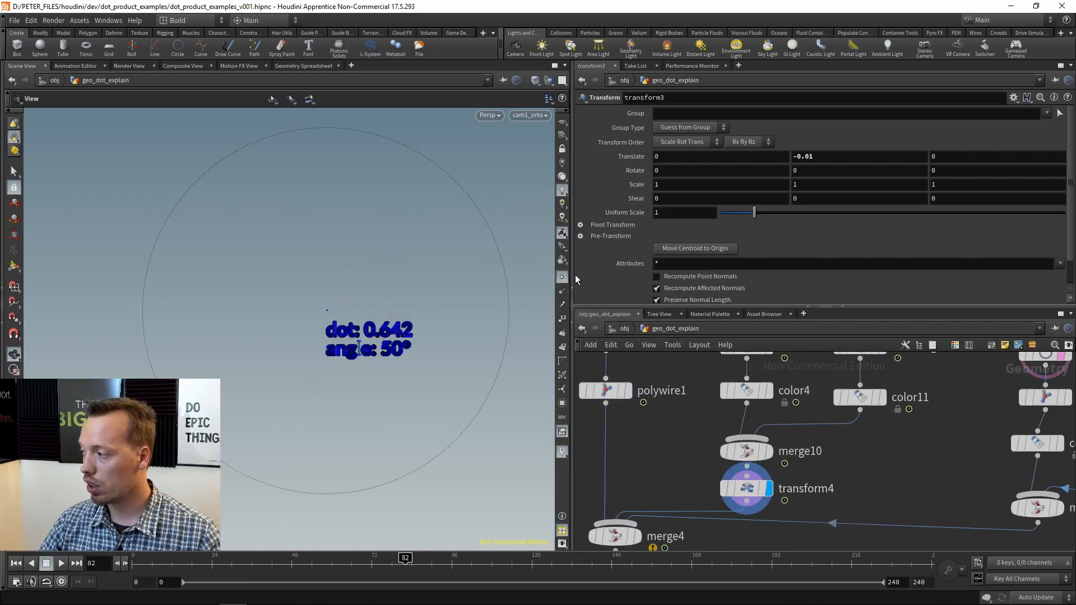
middle_drag(791, 416, 773, 478)
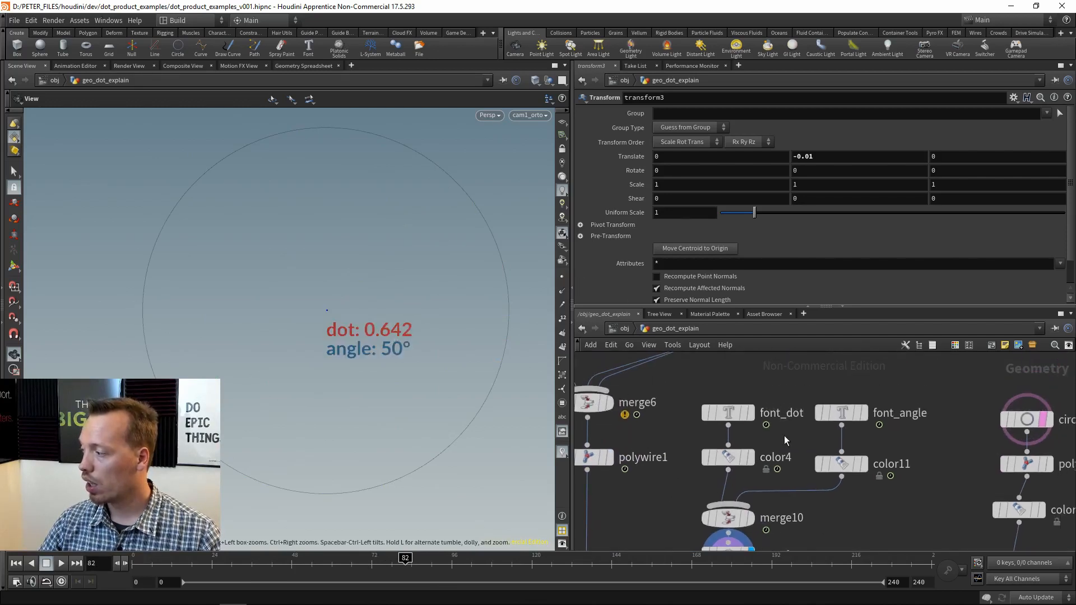
Step: Open font_dot's parameters and examine its points() expression reading dot_result_rounded_string from REF_dot
click(728, 413)
drag(599, 125, 822, 132)
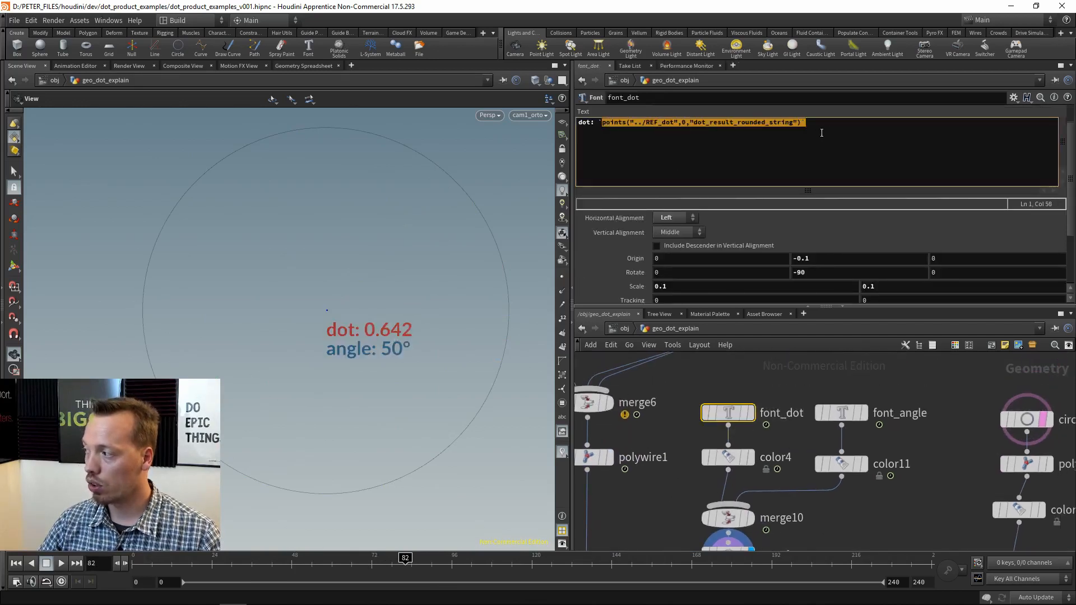
click(822, 132)
drag(691, 125, 793, 127)
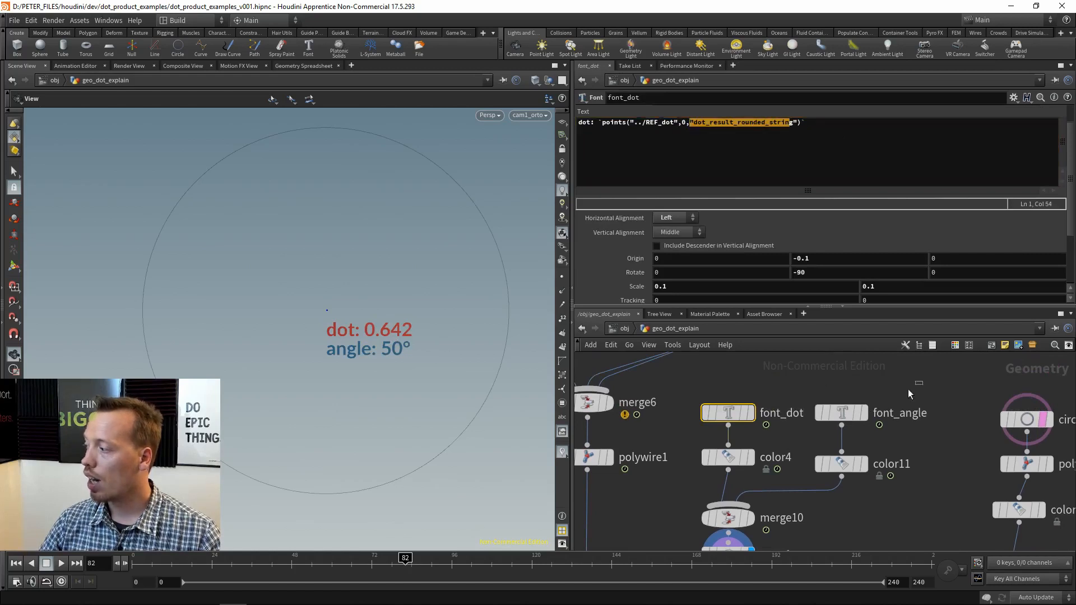
Step: Open font_angle's parameters and examine the theta_result_rounded_string expression, then return to transform4 in the network
click(842, 413)
drag(710, 125, 828, 125)
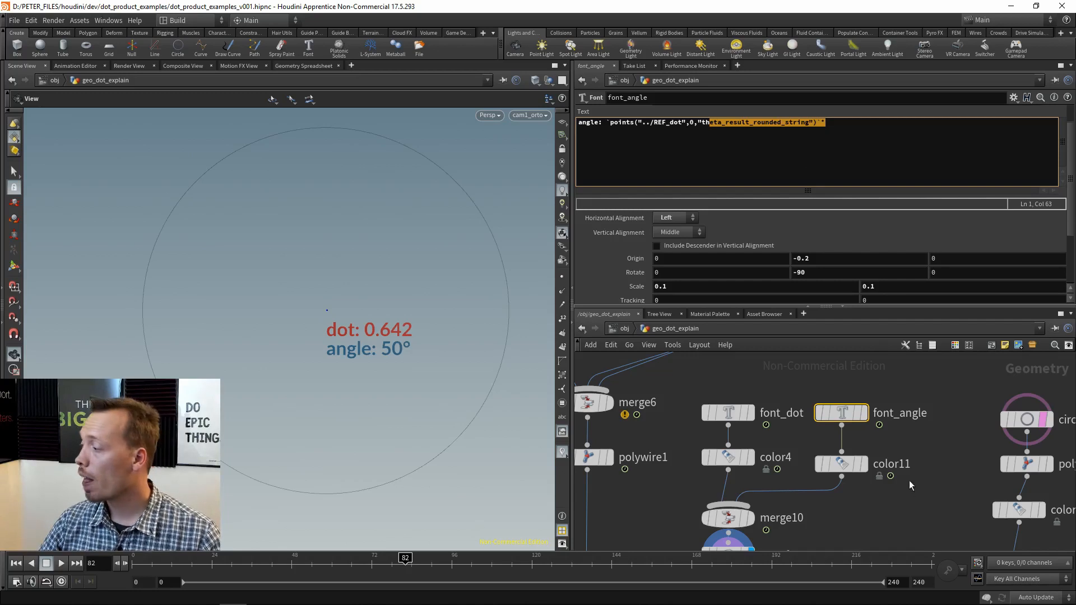
click(858, 514)
middle_drag(827, 531, 862, 438)
scroll(863, 438, up, 2)
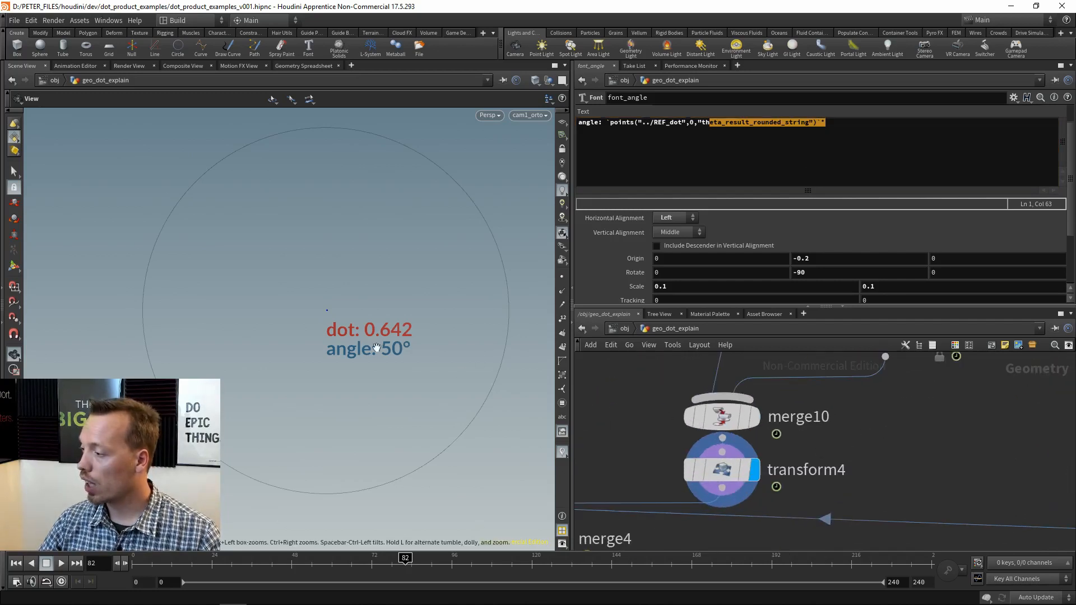
Step: Display color10 below polywire2 to view the thickened, coloured circle outline
middle_drag(582, 526, 738, 445)
scroll(923, 498, down, 3)
middle_drag(922, 498, 802, 476)
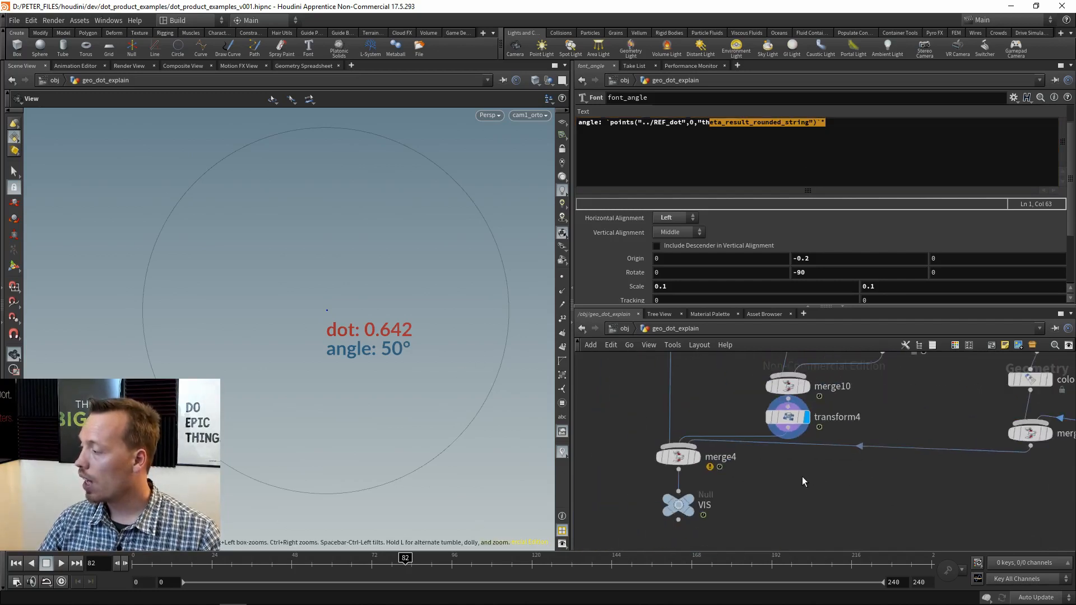
middle_drag(918, 422, 644, 505)
scroll(786, 466, up, 3)
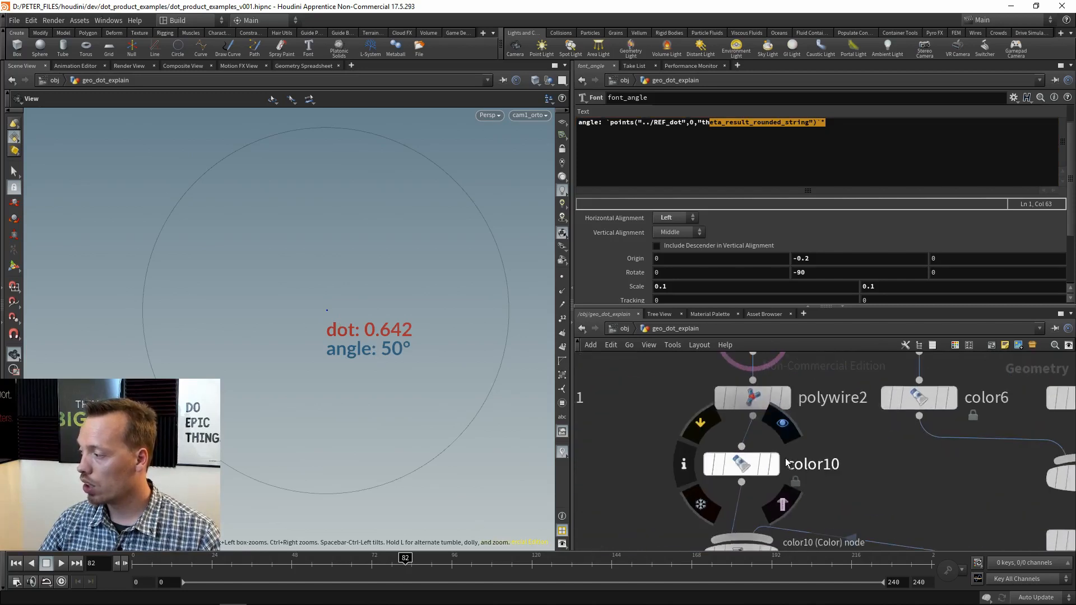
click(777, 464)
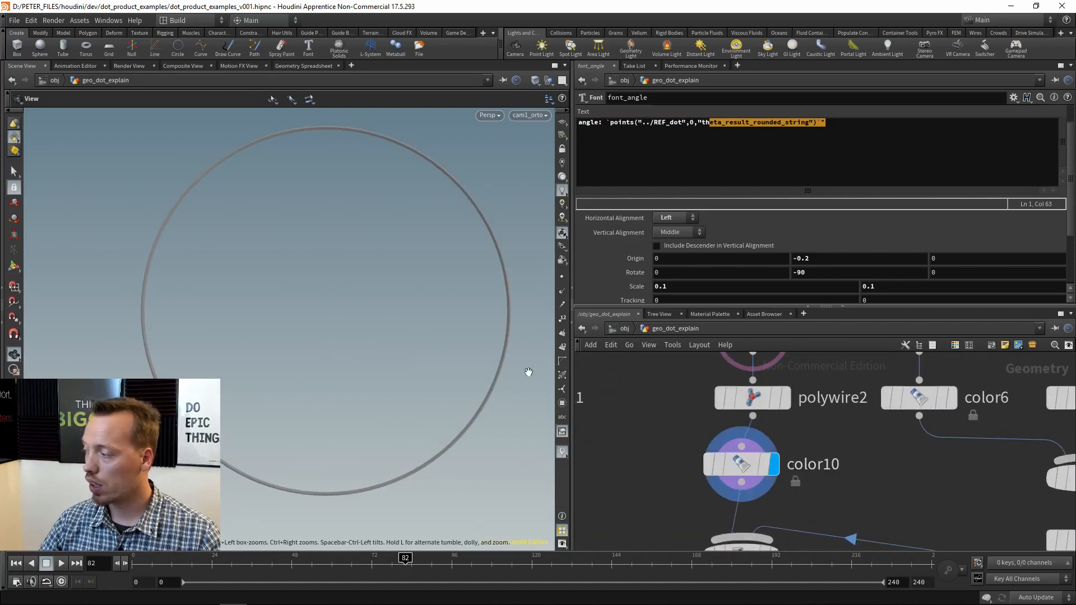
middle_drag(944, 495, 854, 429)
scroll(854, 430, down, 2)
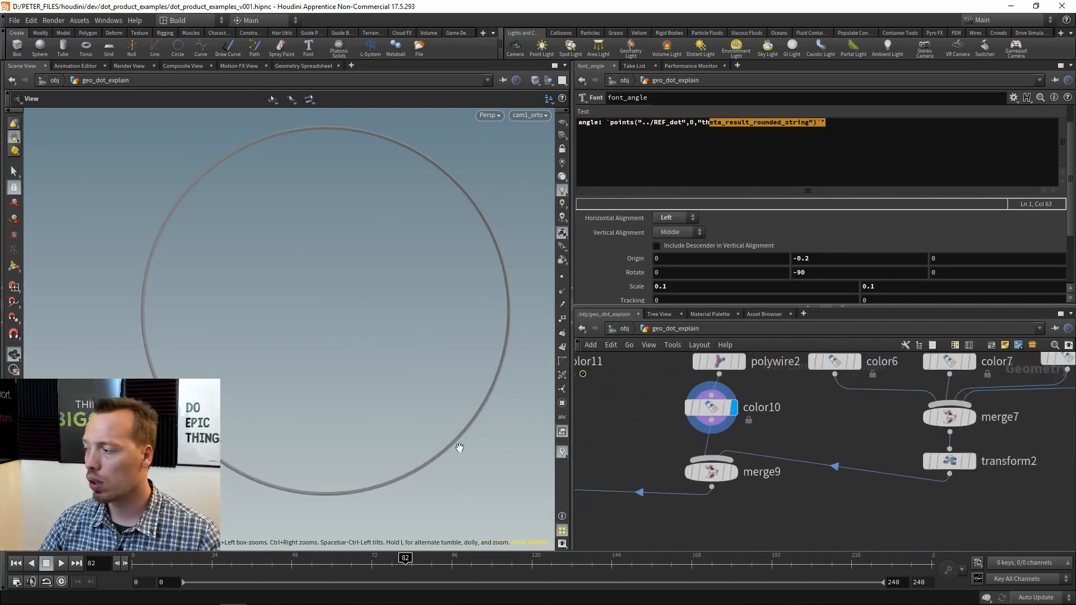
Step: Display merge7 with the static text labels, followed by transform2 with its translation parameters open
middle_drag(896, 438, 766, 471)
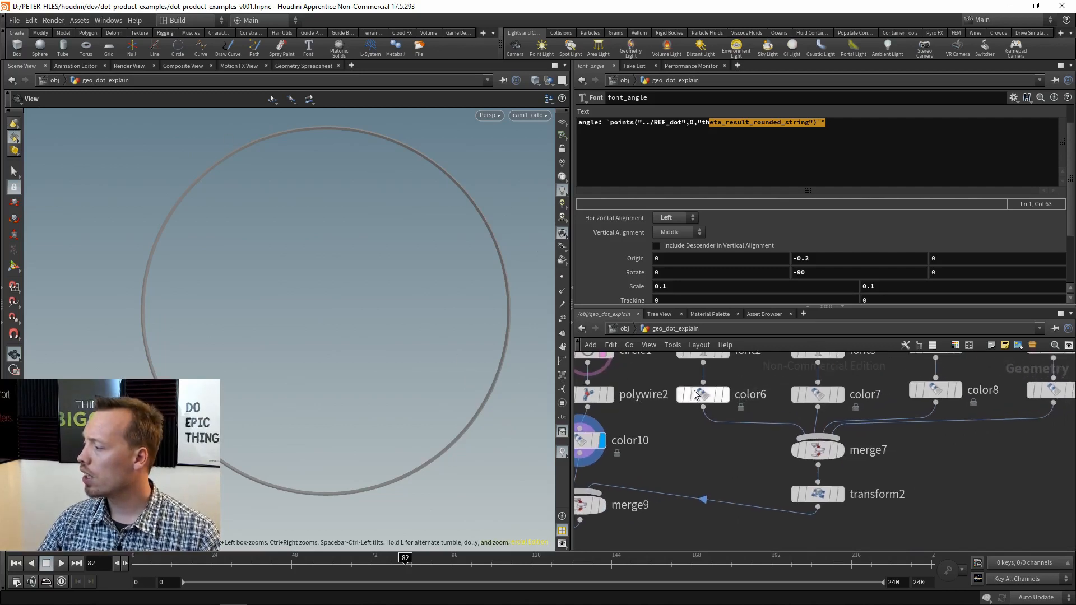
middle_drag(923, 477, 895, 526)
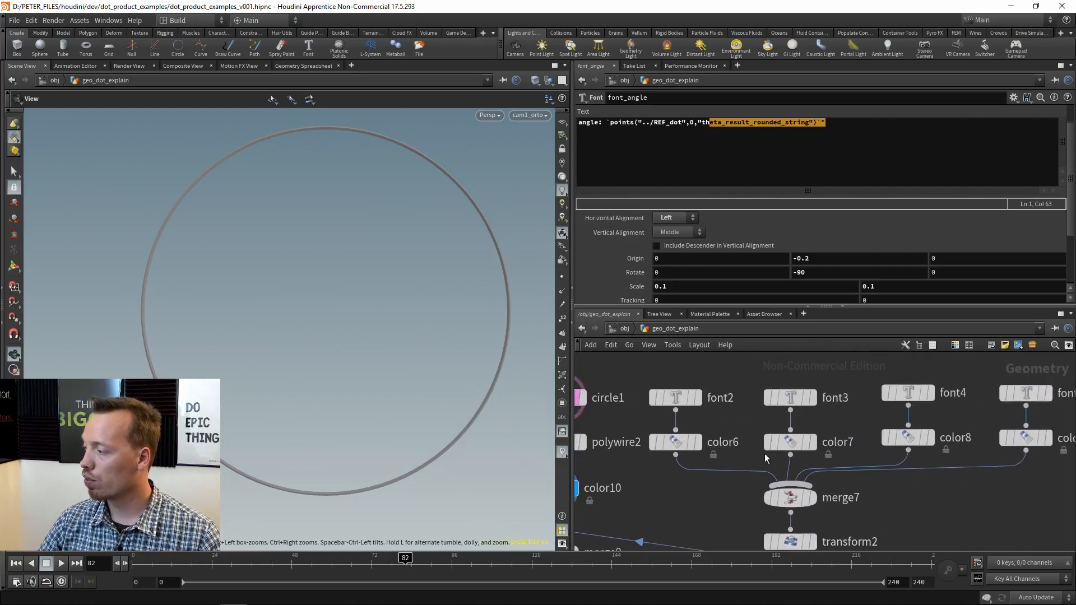
click(813, 498)
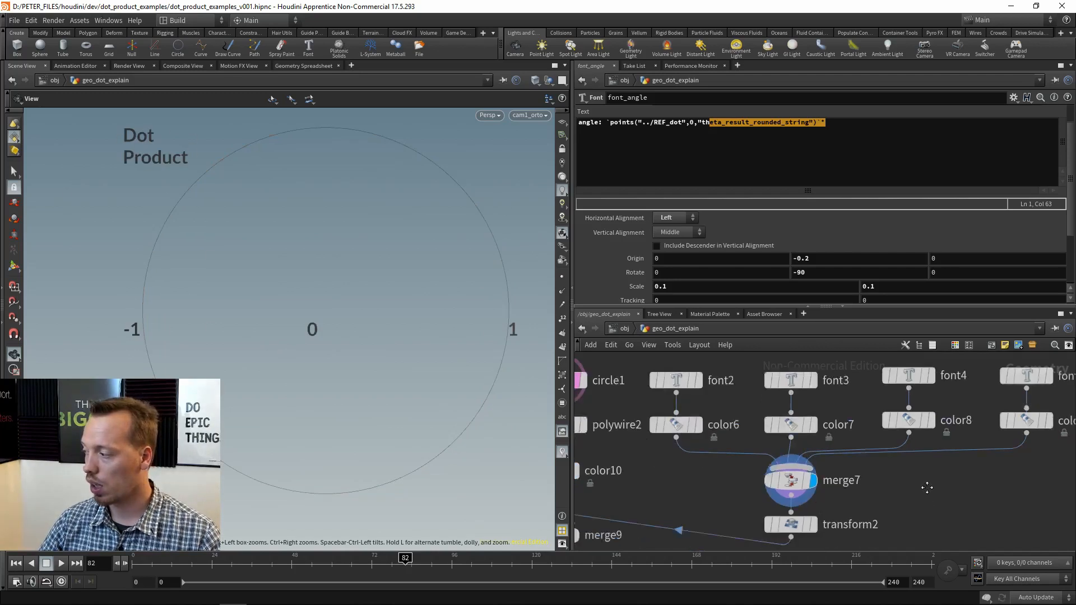
middle_drag(837, 446, 830, 363)
click(784, 460)
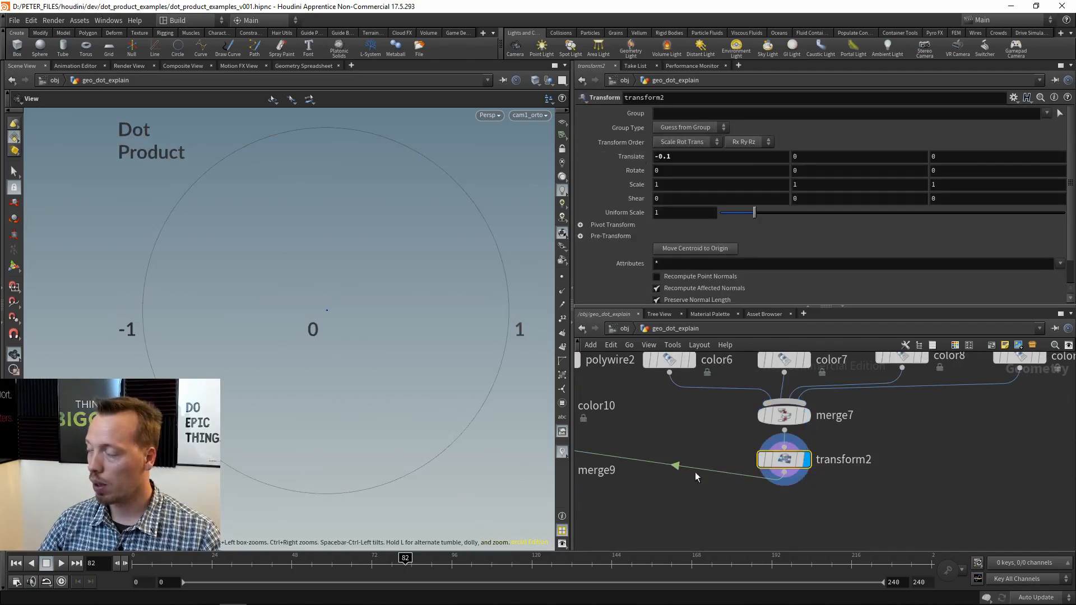
Step: Display transform4 and merge4, ending with the display on the VIS null for the complete dot product diagram
middle_drag(701, 506, 913, 453)
scroll(780, 434, down, 4)
middle_drag(780, 433, 942, 440)
scroll(788, 418, up, 4)
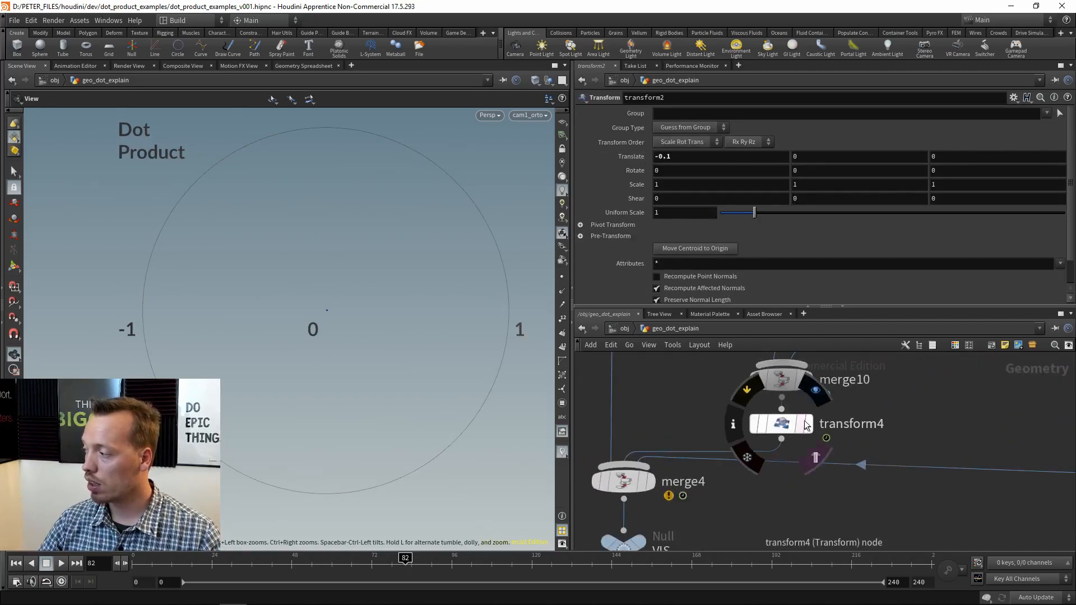
click(806, 425)
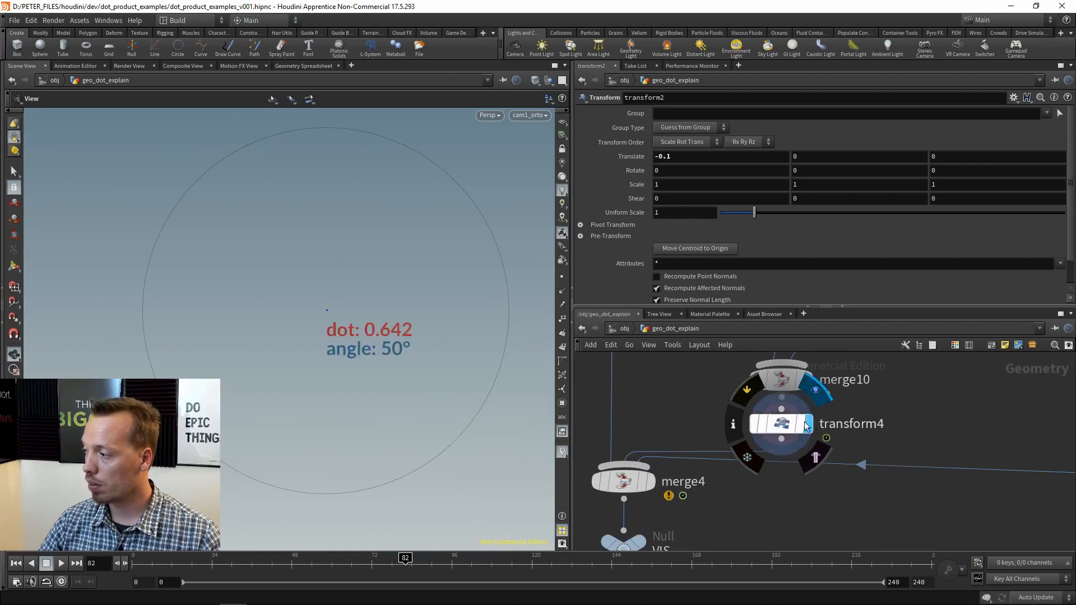
click(652, 482)
middle_drag(735, 467, 812, 381)
click(719, 455)
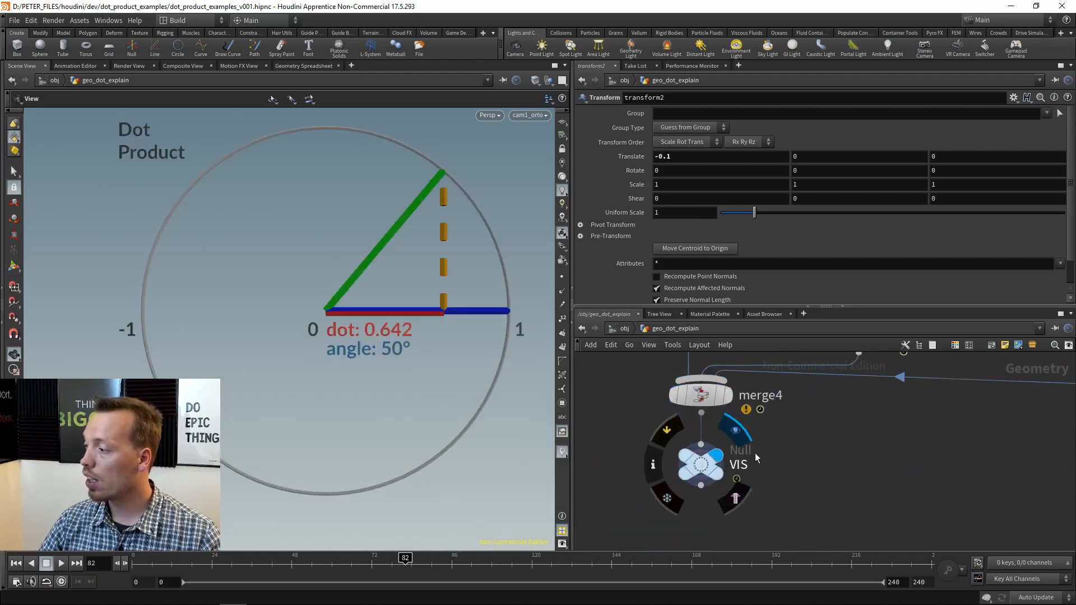
Step: Select the VIS null, scrub the timeline to frame 99 and save the scene
drag(809, 420, 681, 510)
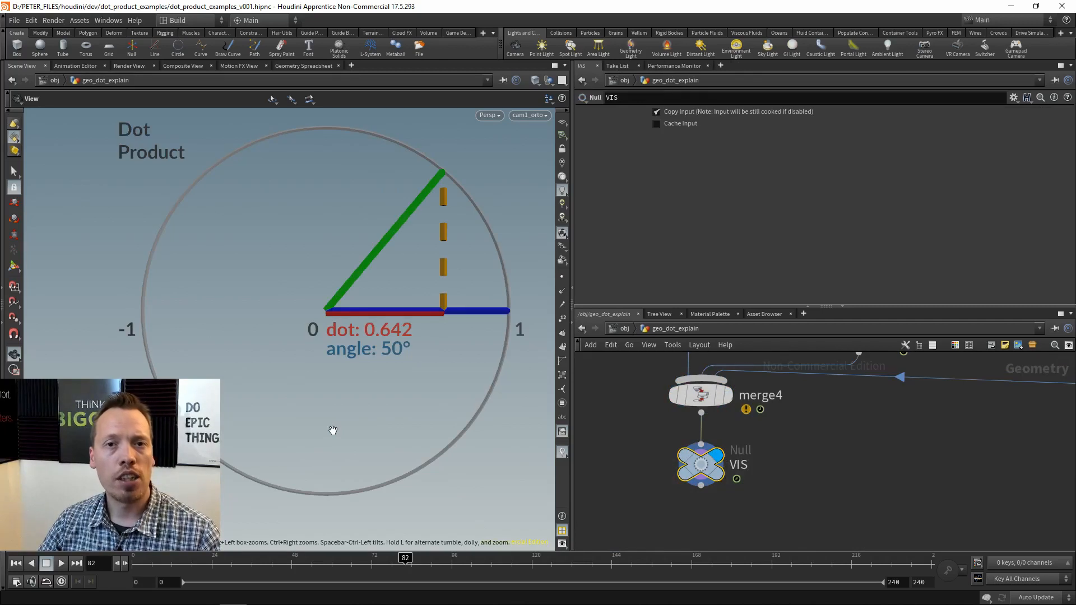
drag(251, 572, 461, 561)
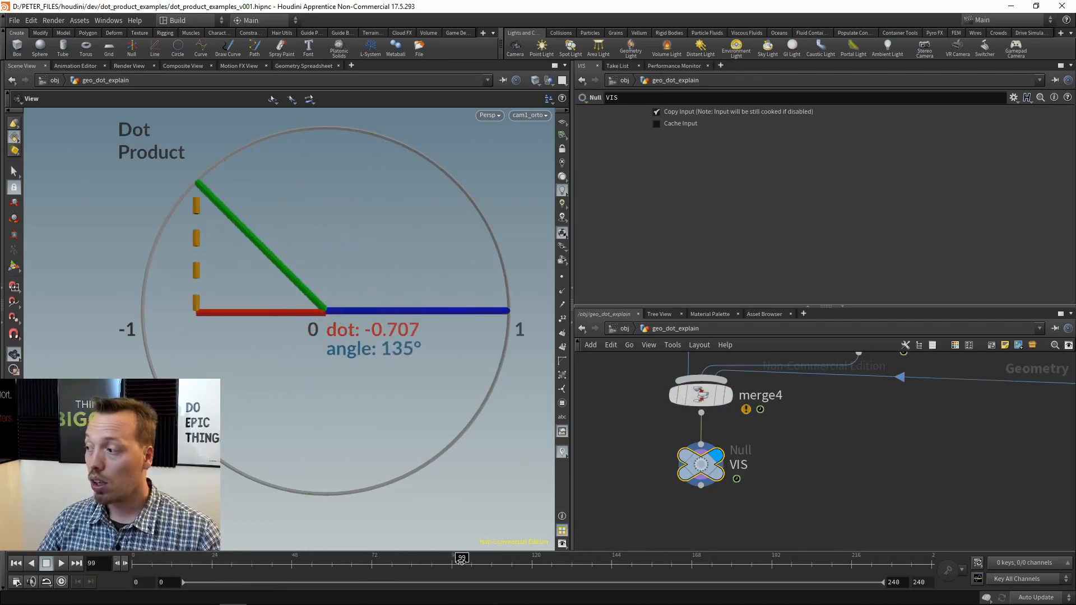
click(14, 21)
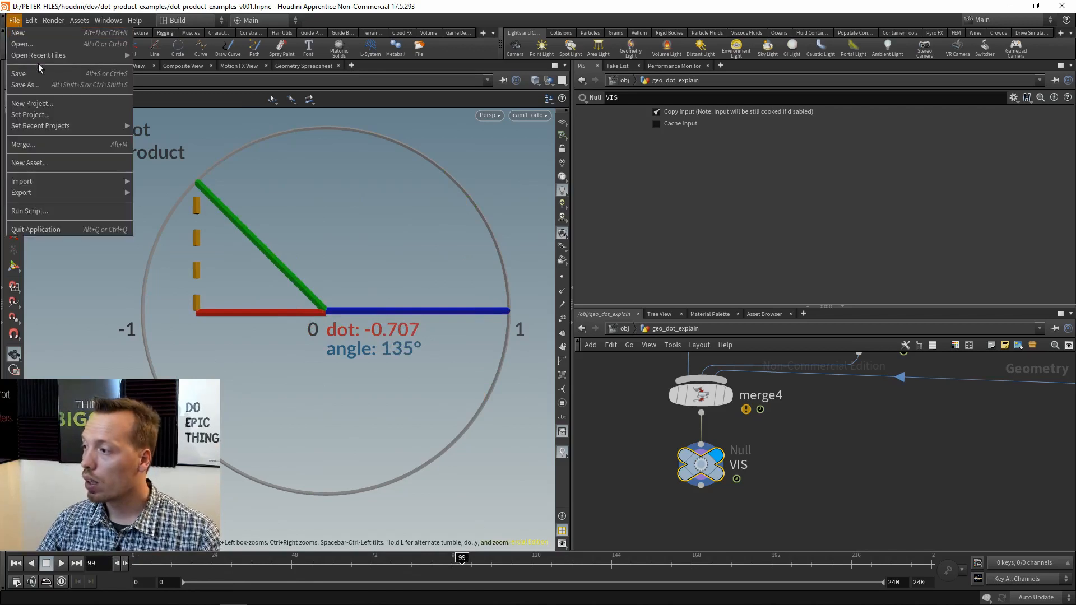
click(88, 96)
Step: Create a new Geometry object below geo_dot_explain at object level and go inside it
middle_drag(801, 504, 806, 470)
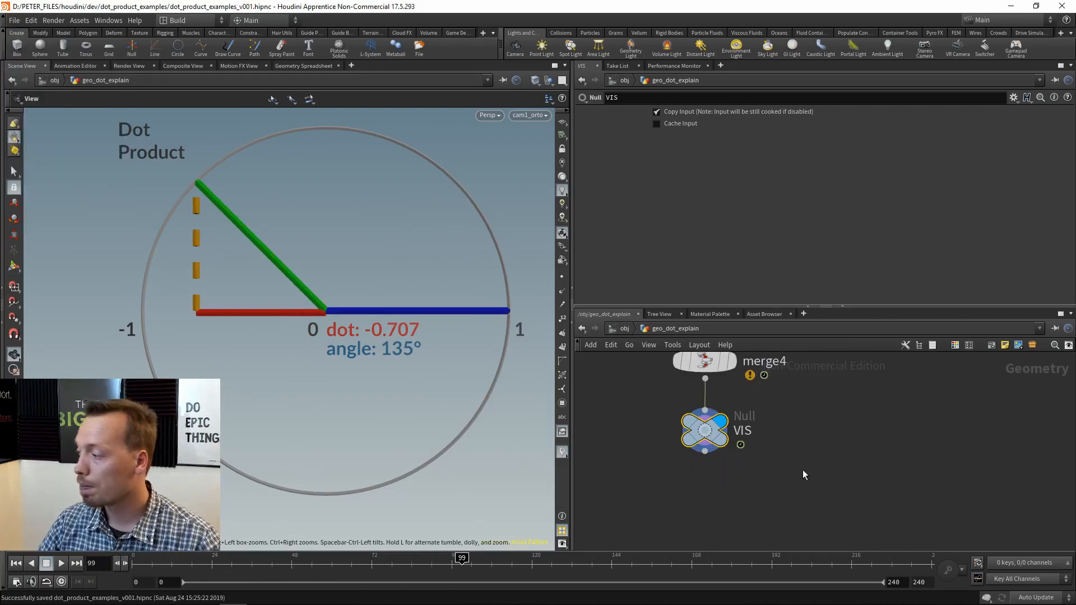
key(u)
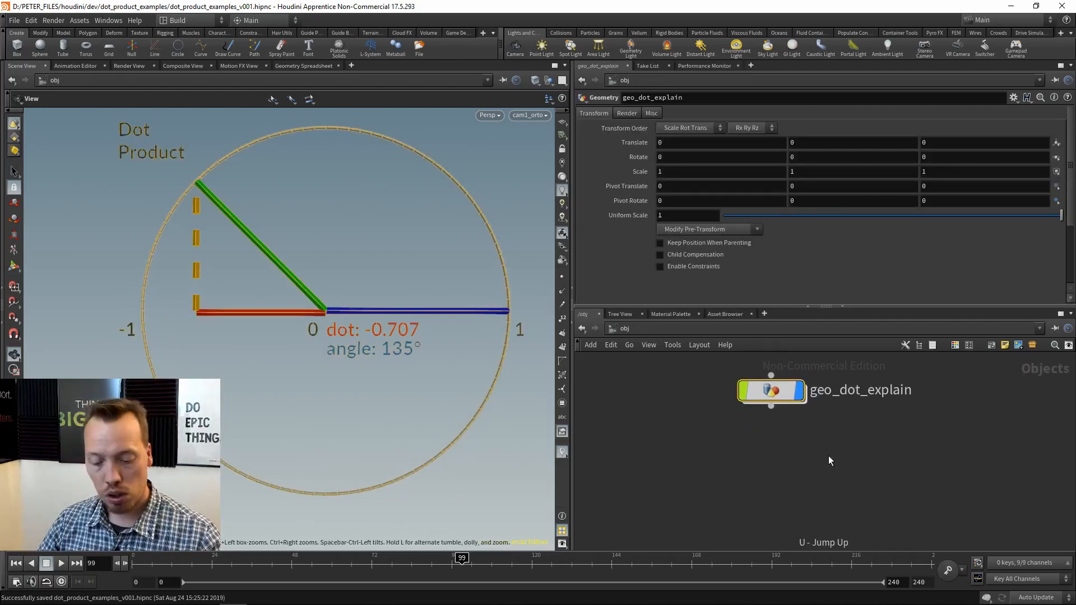
key(Tab)
key(Return)
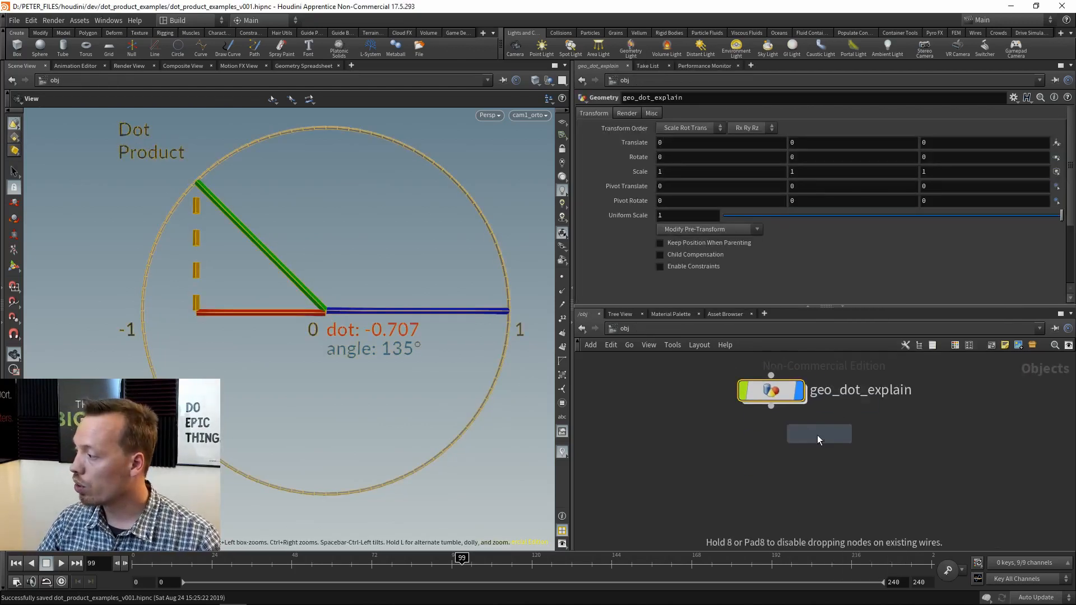
click(788, 452)
drag(815, 454, 781, 458)
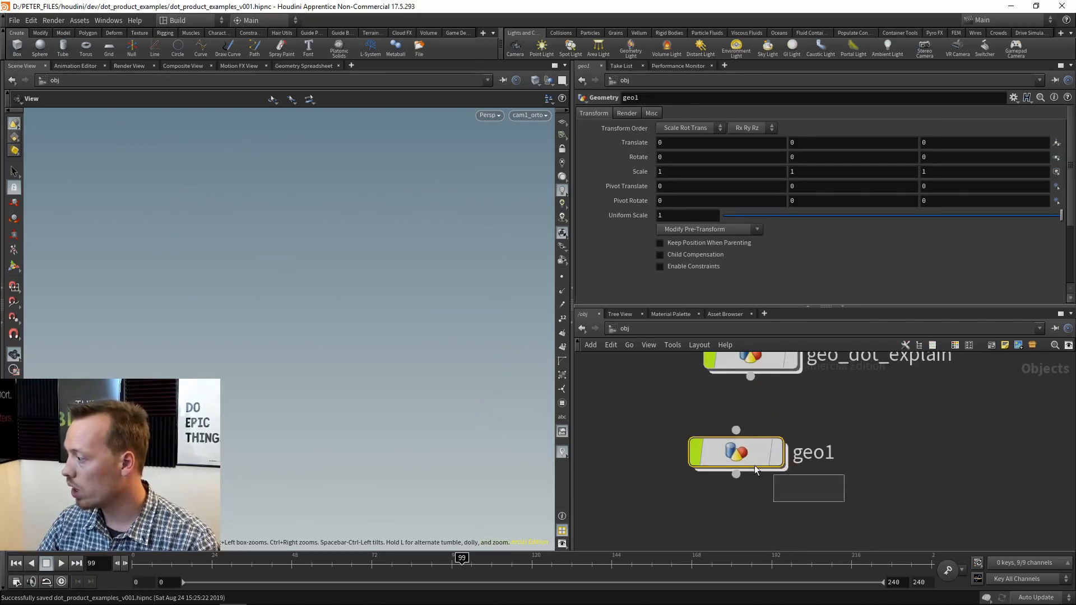
double_click(773, 452)
Step: Add a Test Geometry: Rubber Toy node in the empty network and frame the whole toy in the viewport
key(Tab)
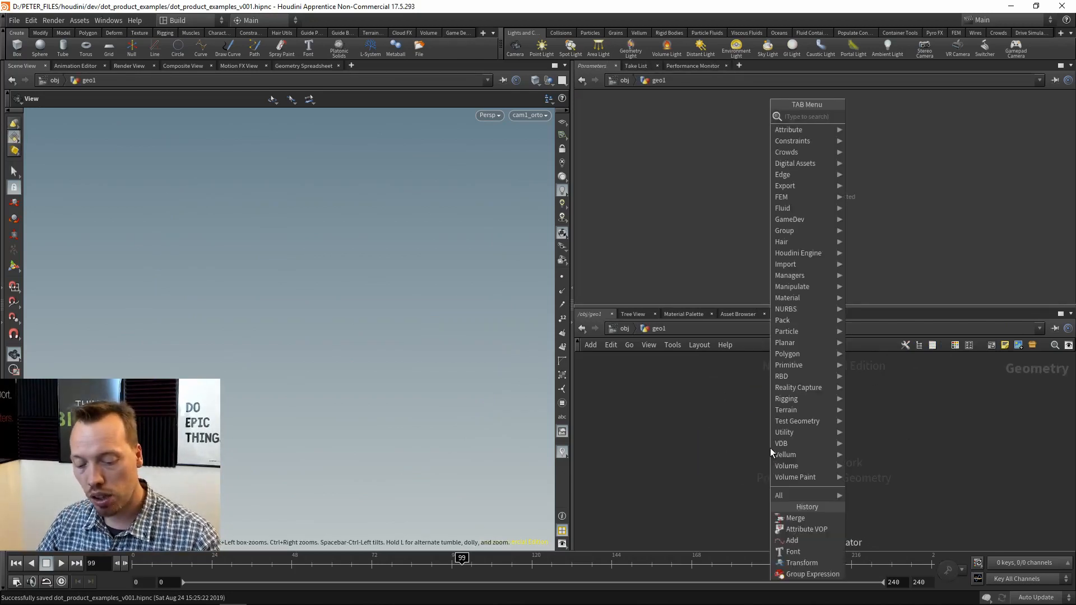
text(test)
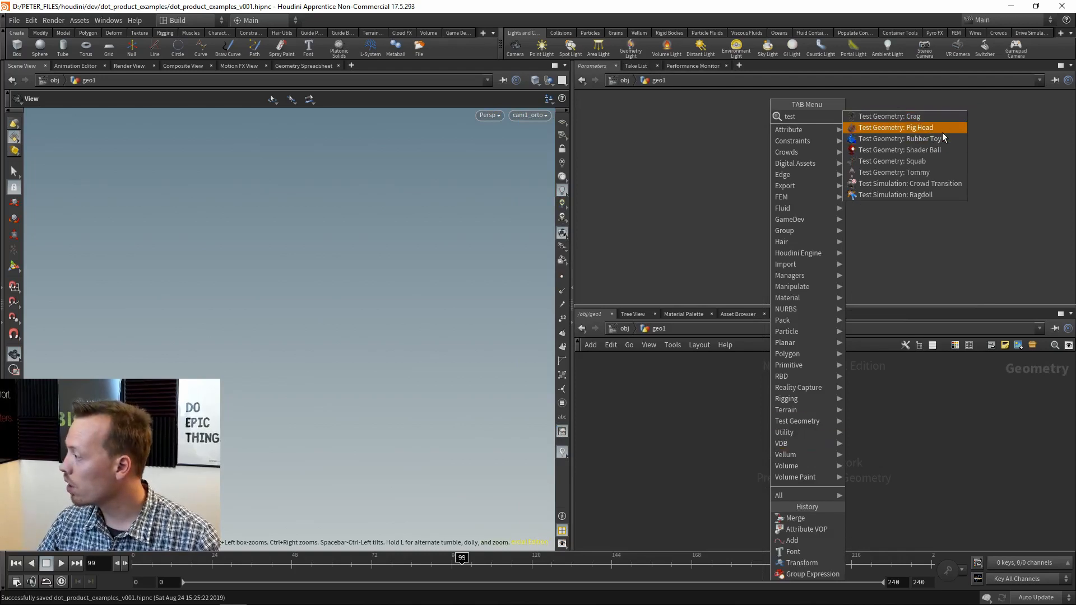
click(943, 139)
key(Escape)
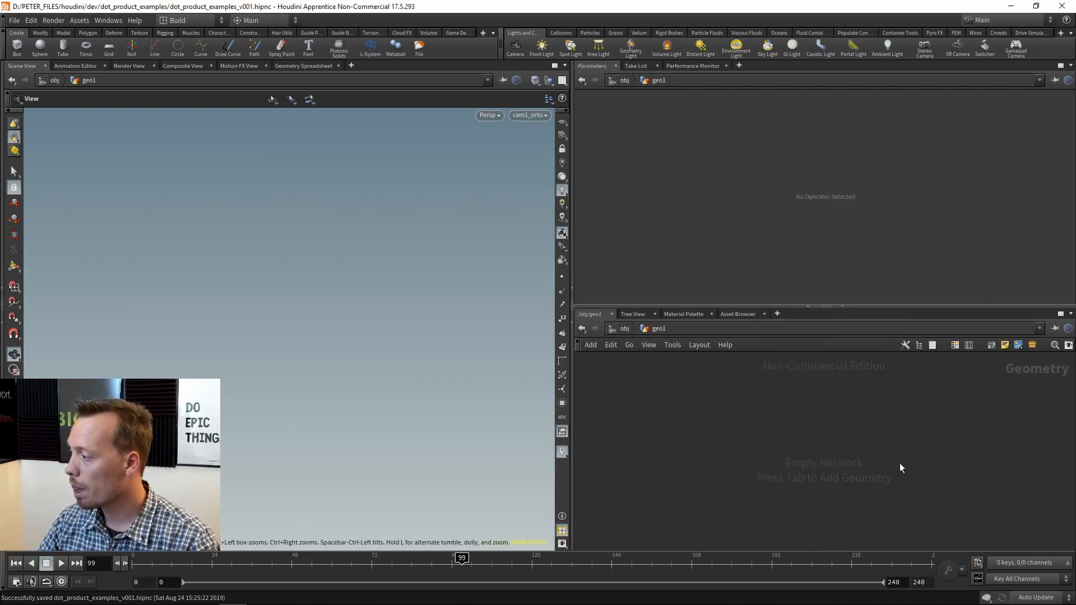
click(822, 458)
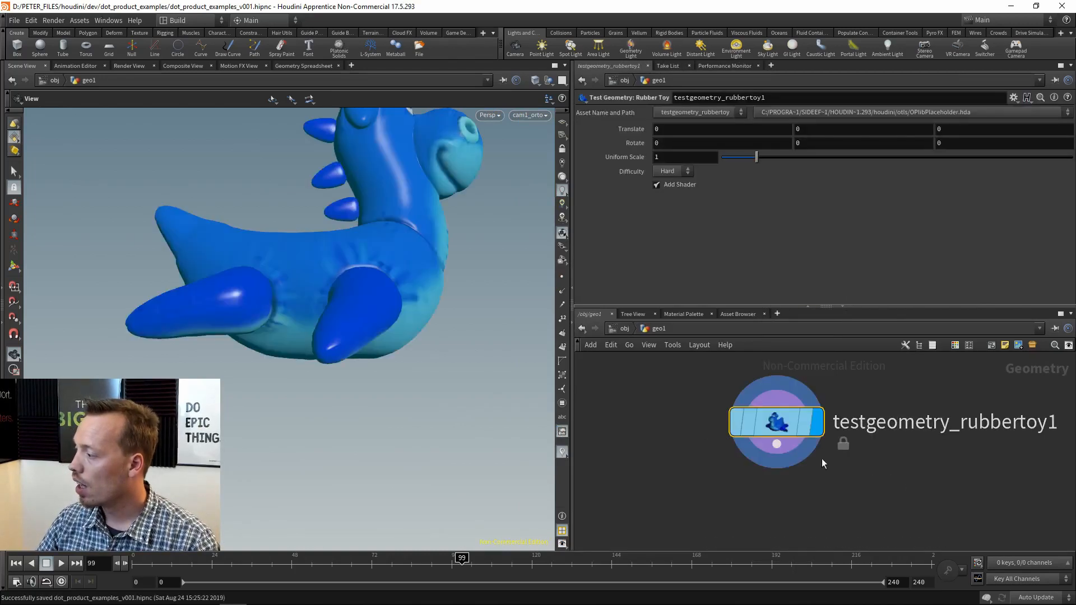
drag(392, 332, 367, 369)
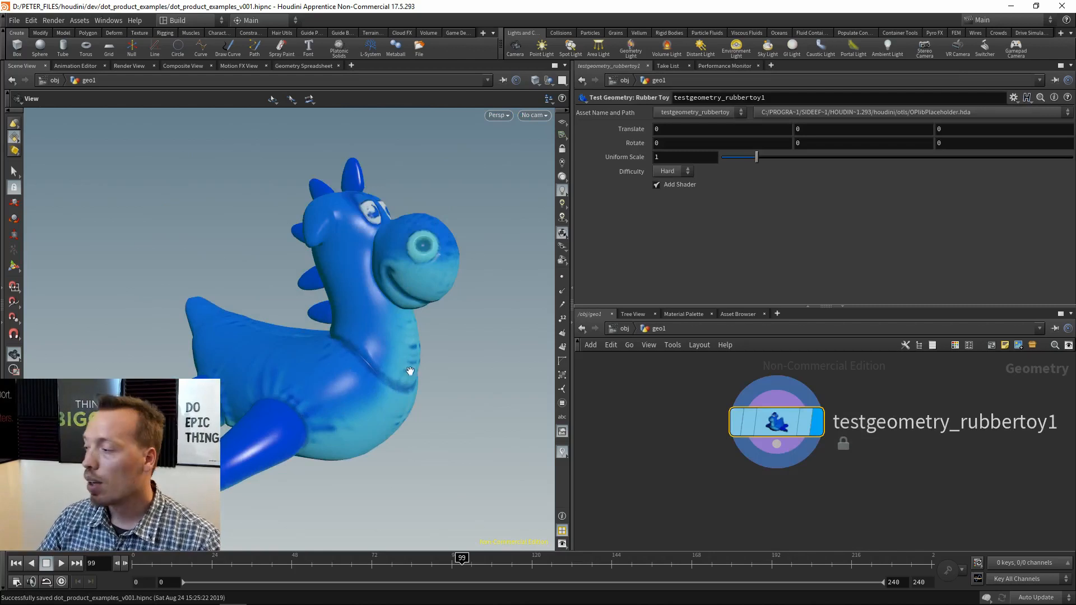
drag(410, 371, 403, 353)
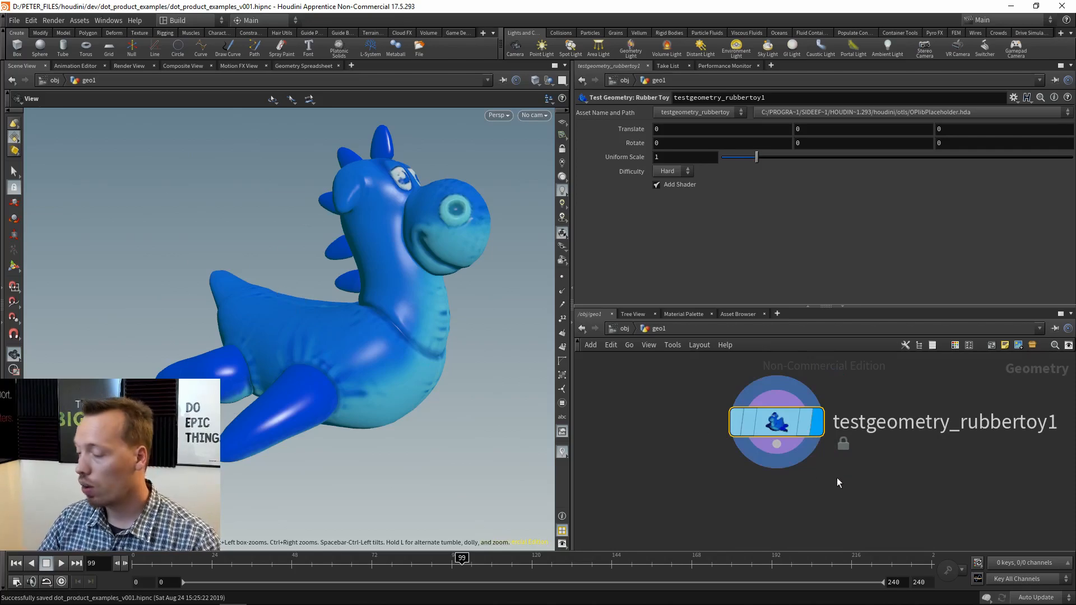
Step: Examine the rubber toy's point normals in wireframe display and the attributes in its node info, leaving the normals hidden
middle_drag(836, 478, 838, 450)
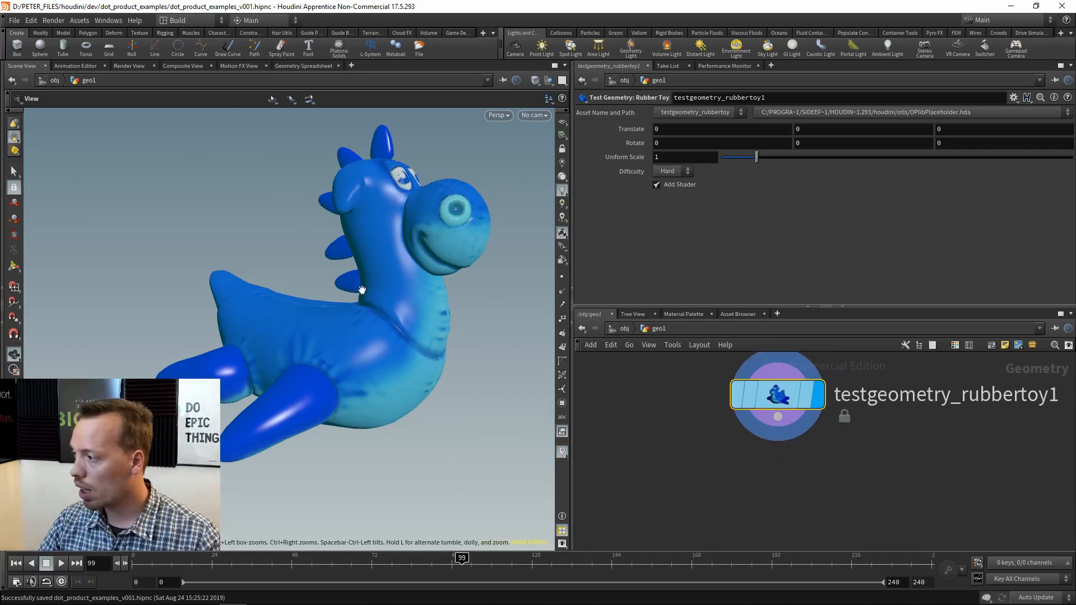
key(w)
mouse_move(359, 272)
mouse_down()
mouse_move(373, 278)
mouse_move(335, 271)
mouse_up()
middle_drag(709, 444, 706, 423)
click(562, 278)
click(562, 291)
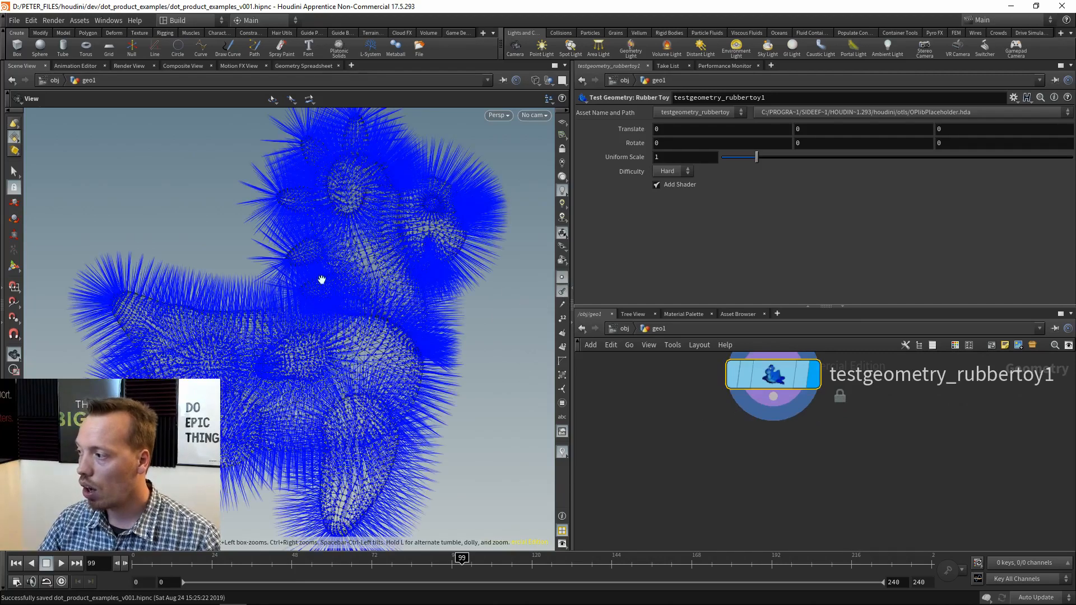
middle_click(792, 378)
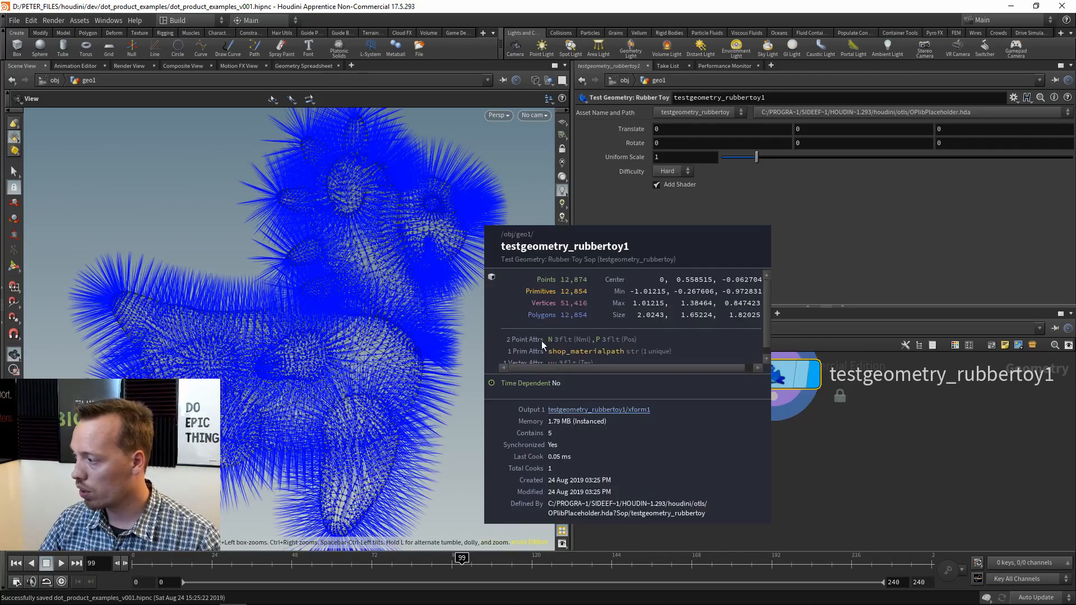
click(599, 361)
click(562, 291)
click(563, 277)
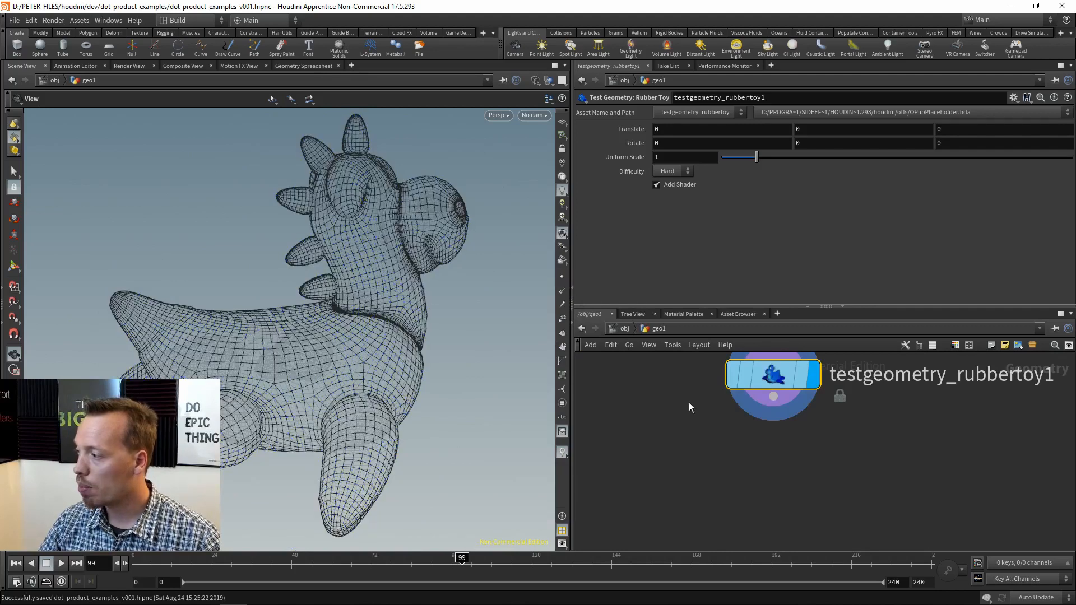
Step: Add an Attribute VOP node below the rubber toy node
key(Tab)
text(avop)
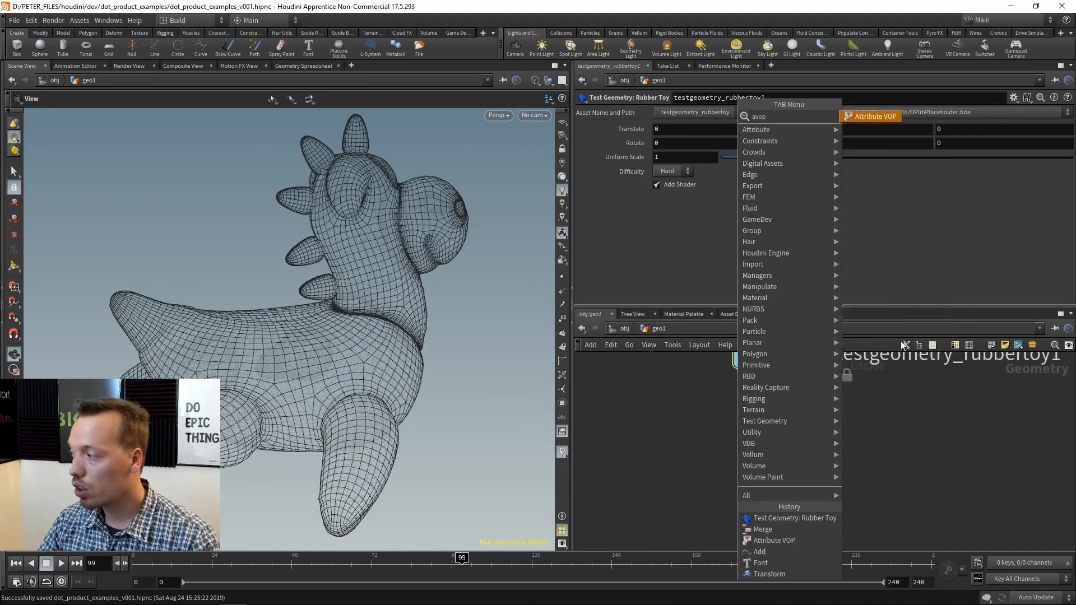
click(876, 117)
click(703, 476)
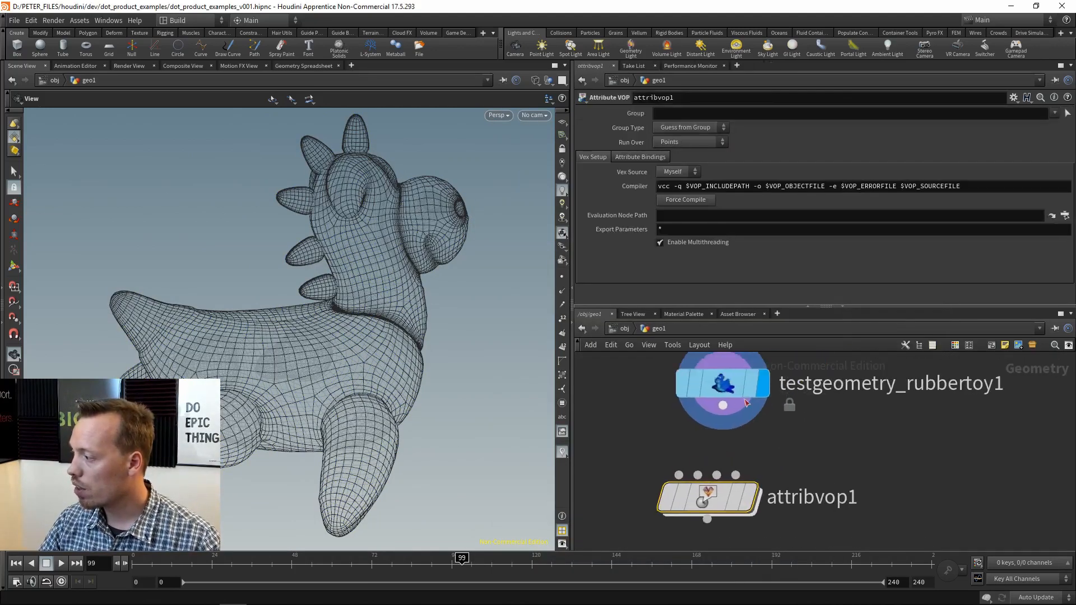
Step: Connect a displayed Attribute Delete node after the rubber toy and set its Primitive Attributes to shop_materialpath
middle_click(731, 394)
middle_drag(710, 382, 831, 358)
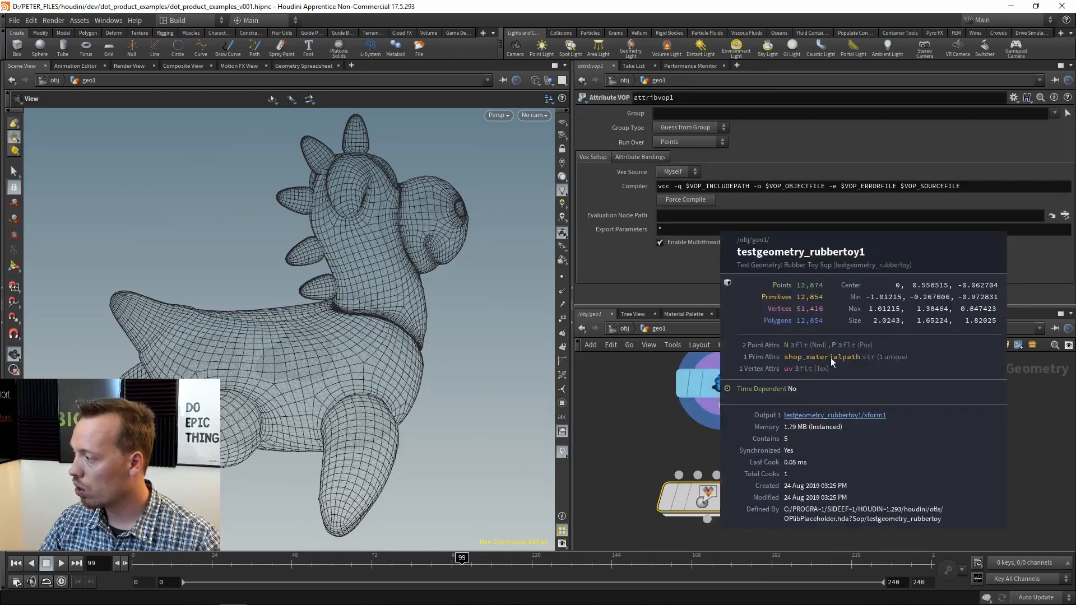
key(Tab)
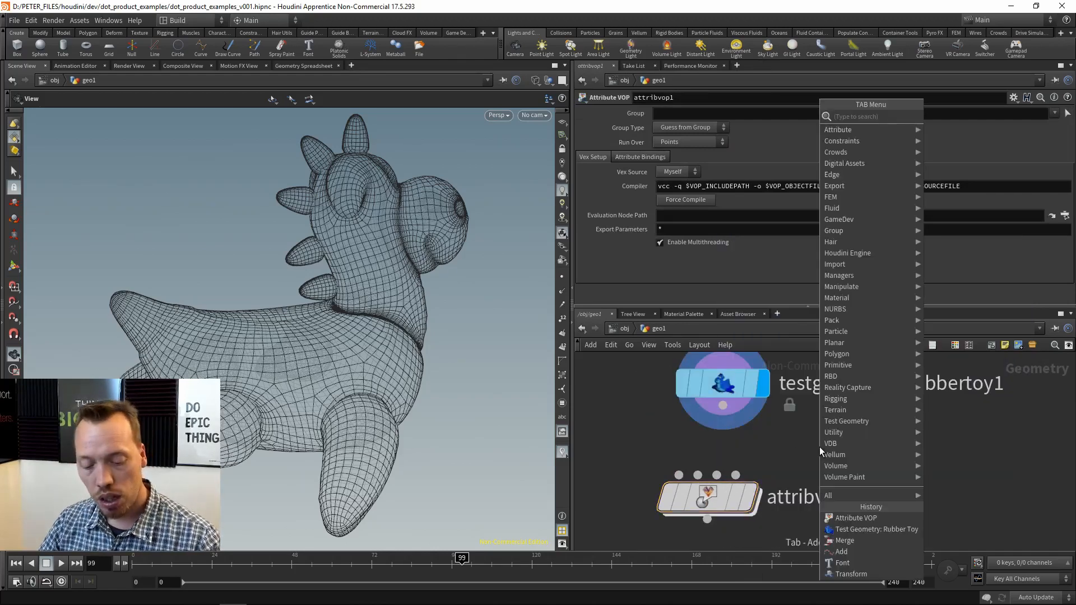
text(atb)
click(947, 118)
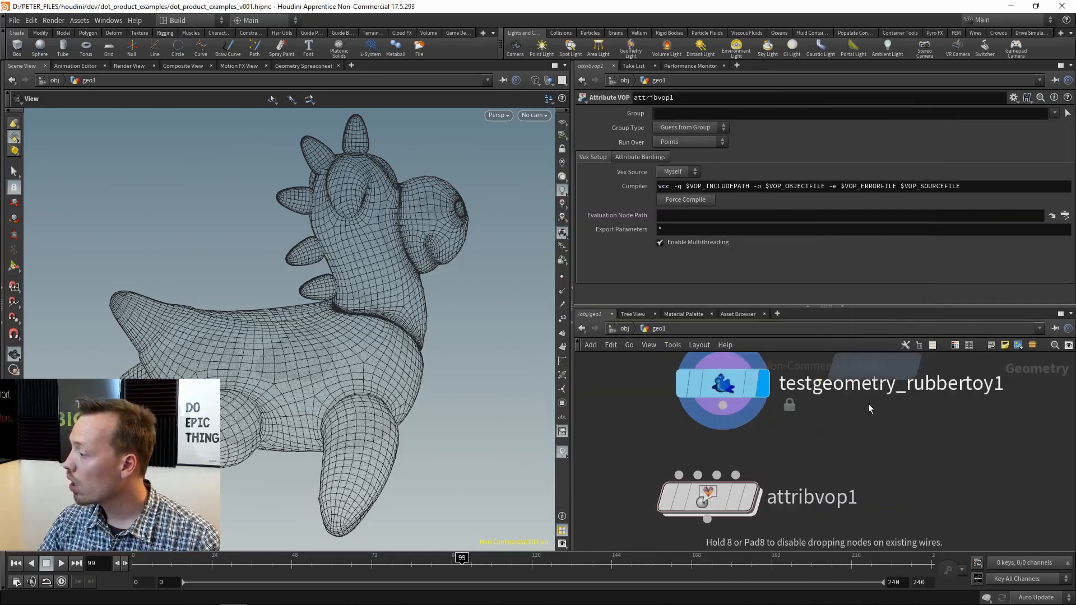
key(Escape)
click(855, 448)
drag(723, 405, 731, 449)
click(894, 447)
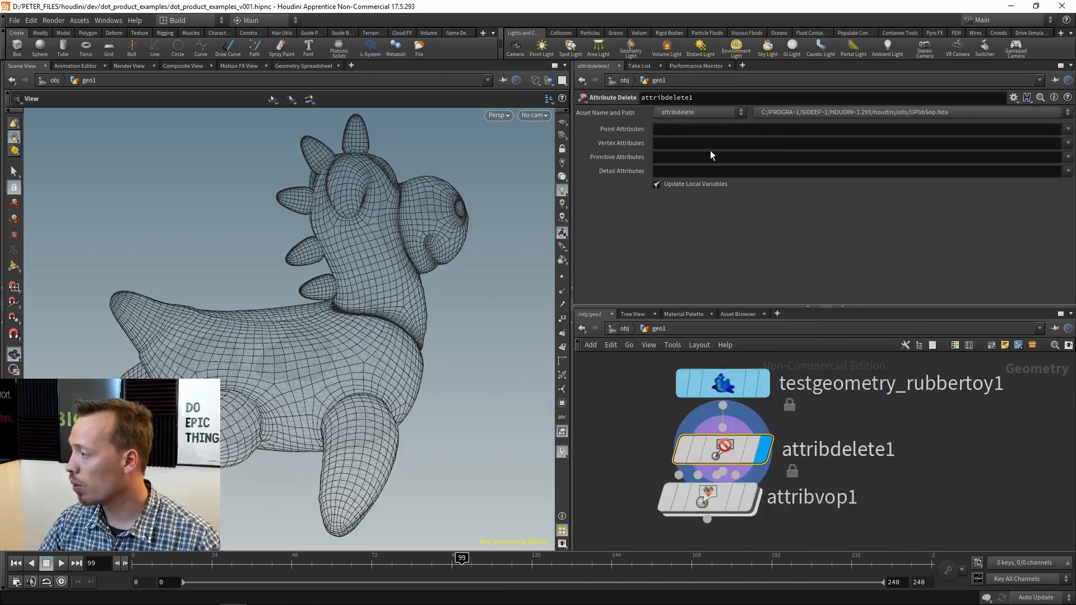
click(1069, 157)
click(1021, 167)
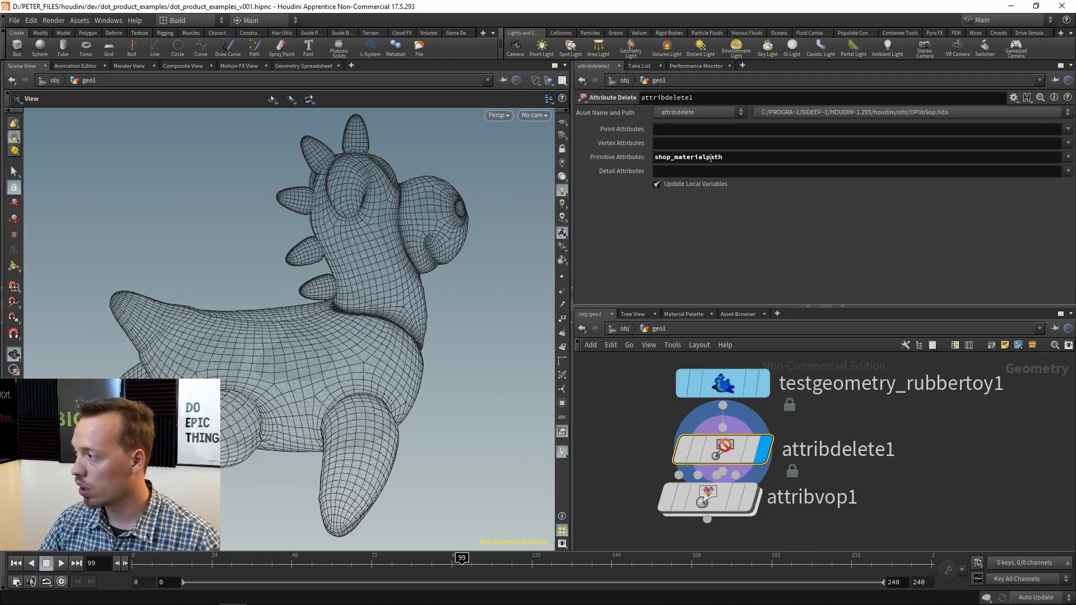
Step: Switch to shaded display and compare the original toy with the attribdelete1 result, leaving attribdelete1 displayed
key(w)
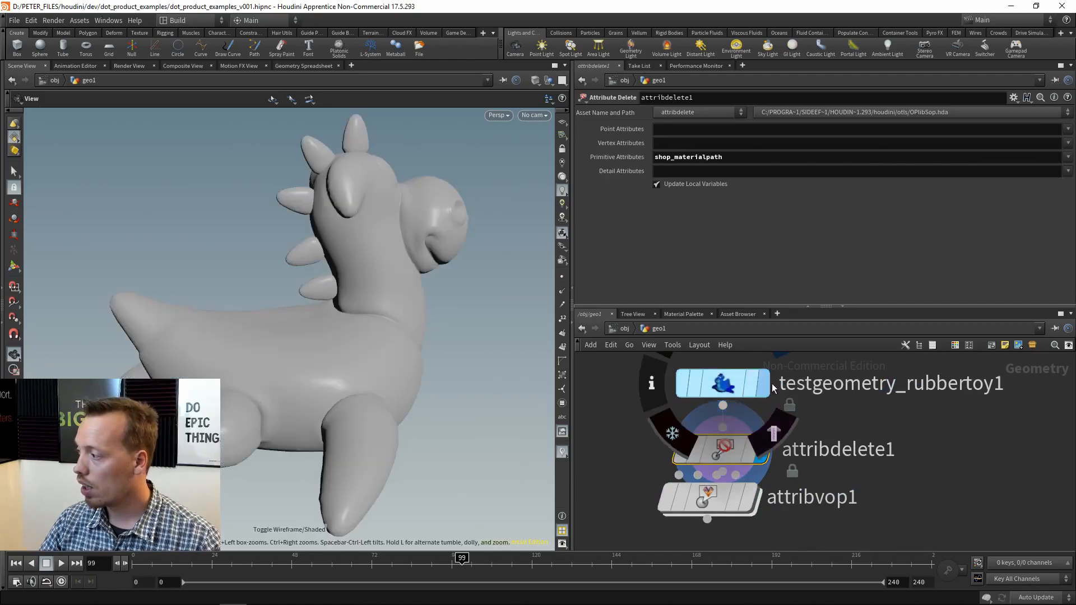
click(764, 384)
drag(346, 318, 443, 291)
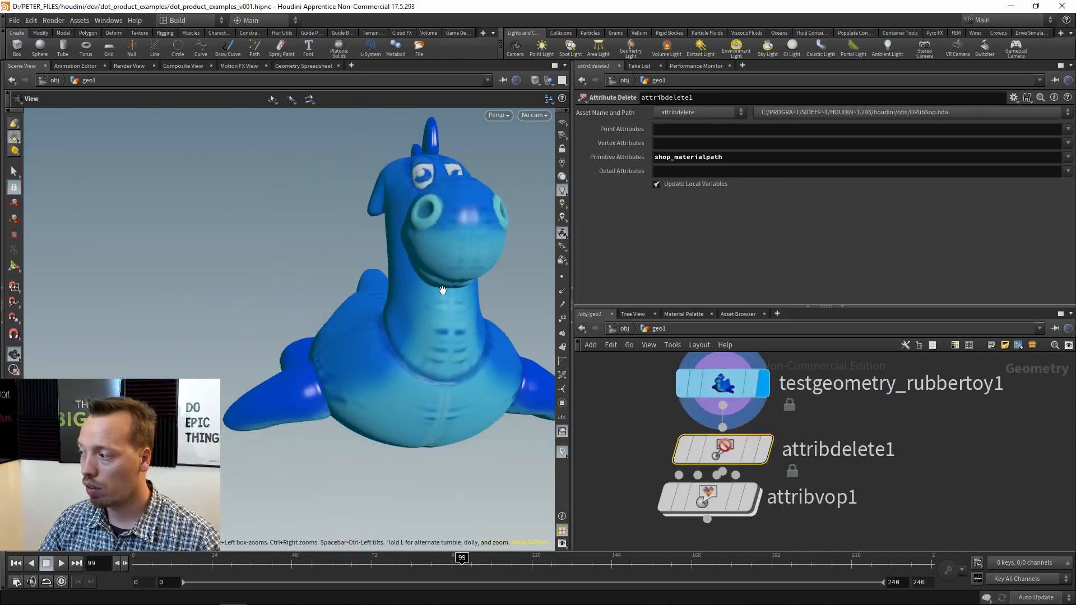
click(765, 451)
Step: Place attribvop1 directly below attribdelete1 and wire attribdelete1 into its first input
middle_drag(866, 547, 859, 463)
click(702, 409)
drag(702, 409, 747, 511)
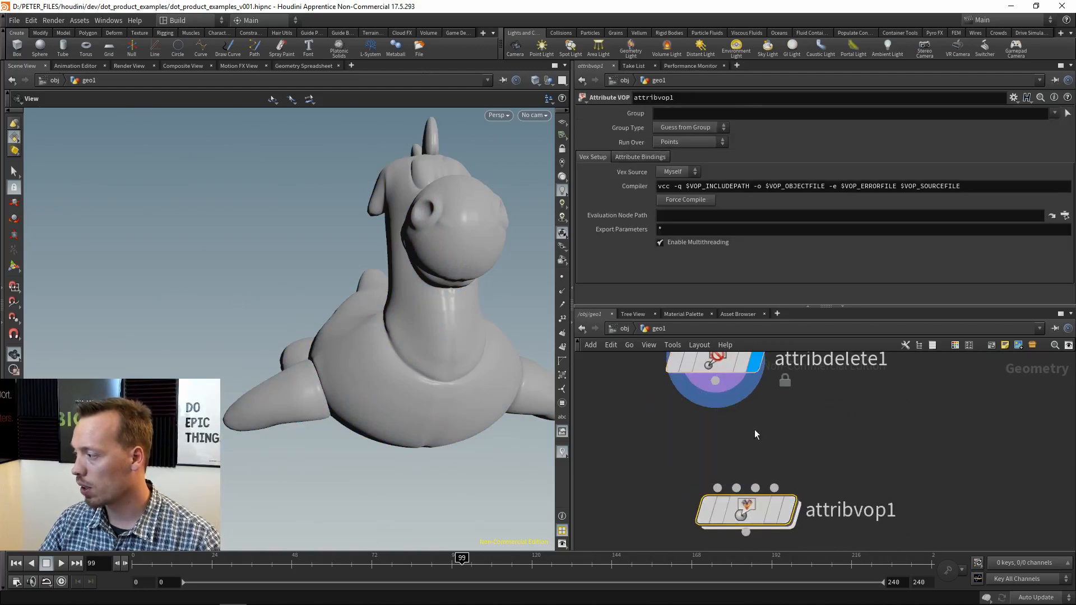
middle_drag(755, 430, 755, 458)
drag(719, 392, 712, 421)
middle_drag(759, 470, 770, 430)
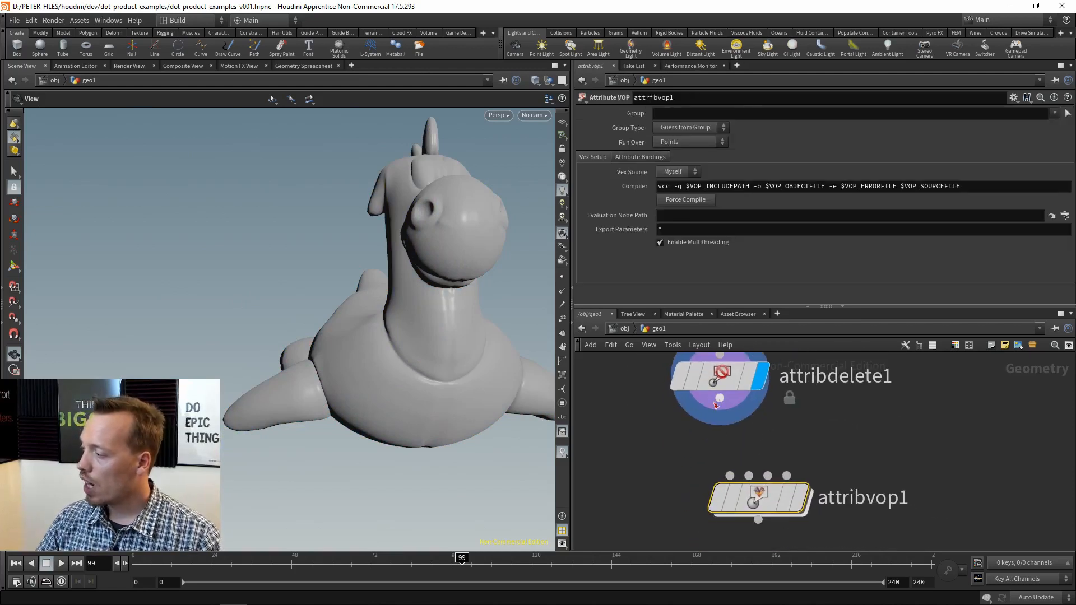
drag(719, 399, 718, 464)
Step: Rename the Attribute VOP node as attribvop_compute_dot_product
double_click(847, 470)
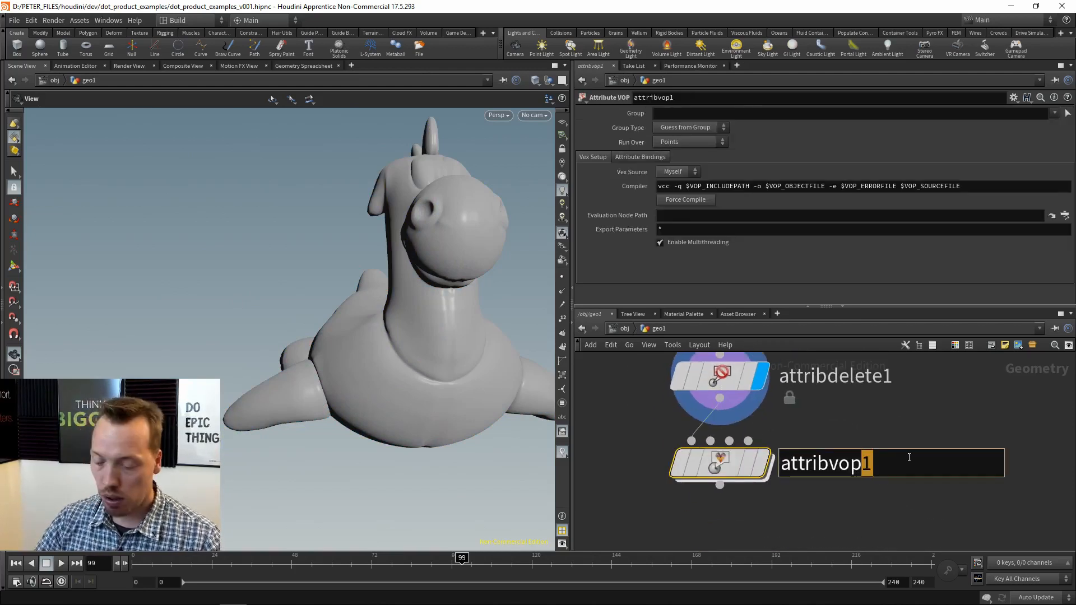
text(_compute_d)
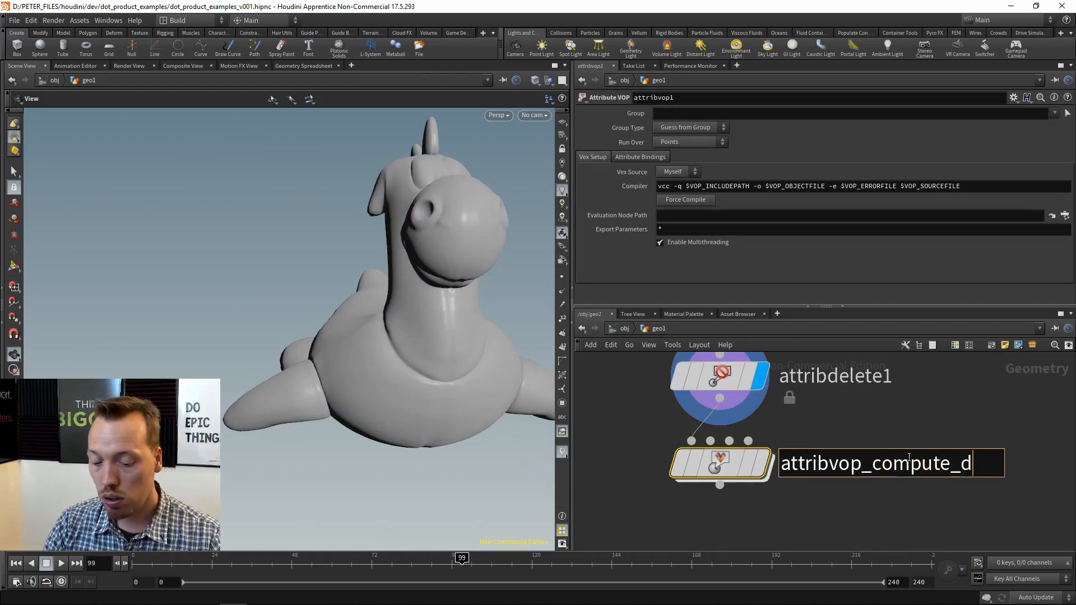
text(ot_product)
key(Return)
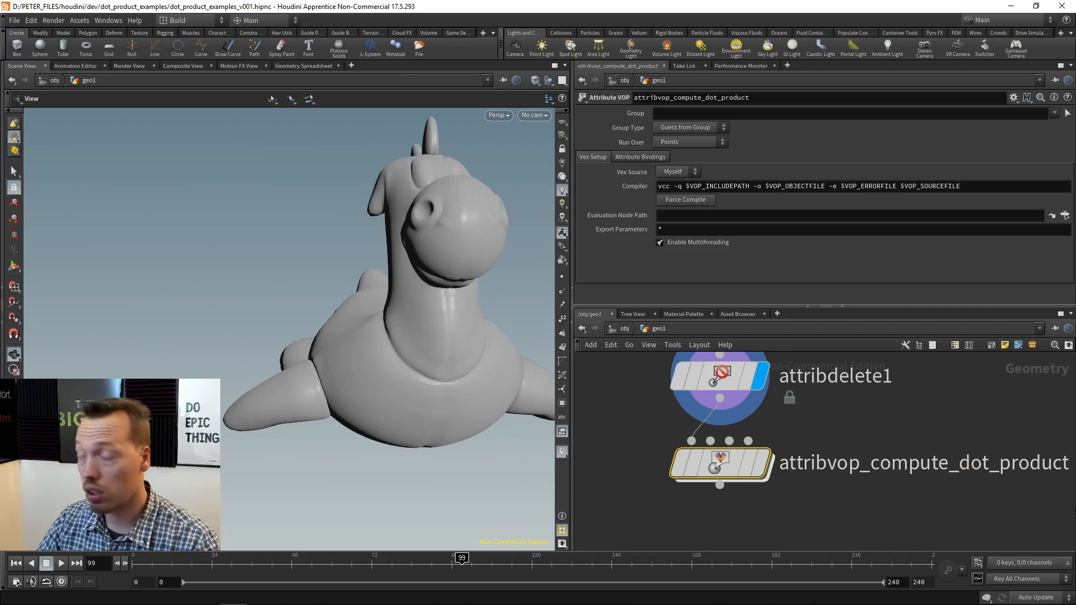
Step: Go inside attribvop_compute_dot_product and add a Dot Product node beside the global parameters
double_click(724, 469)
key(Tab)
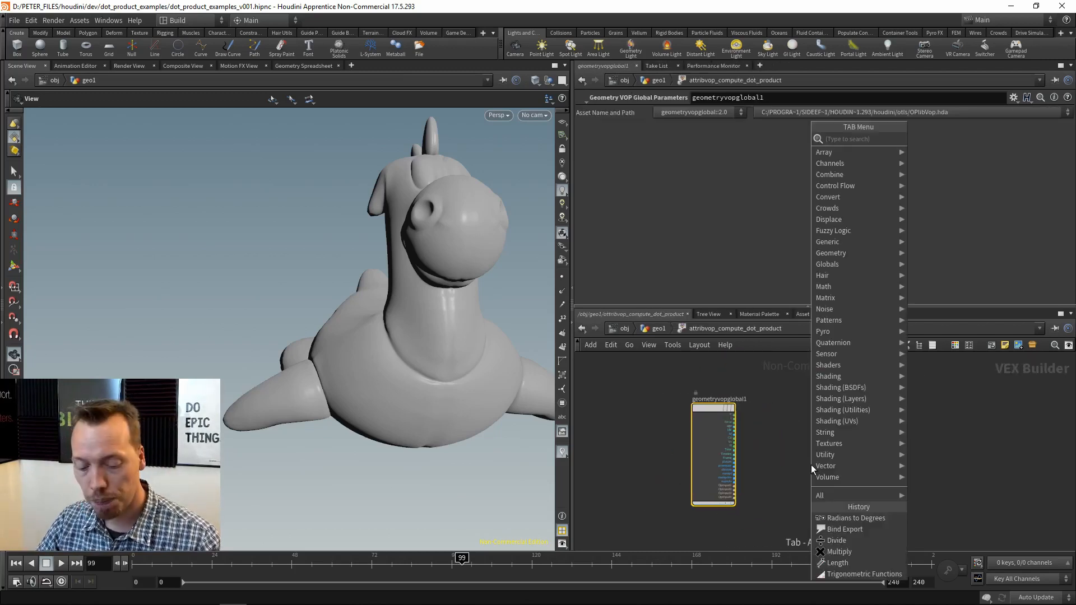
text(dot)
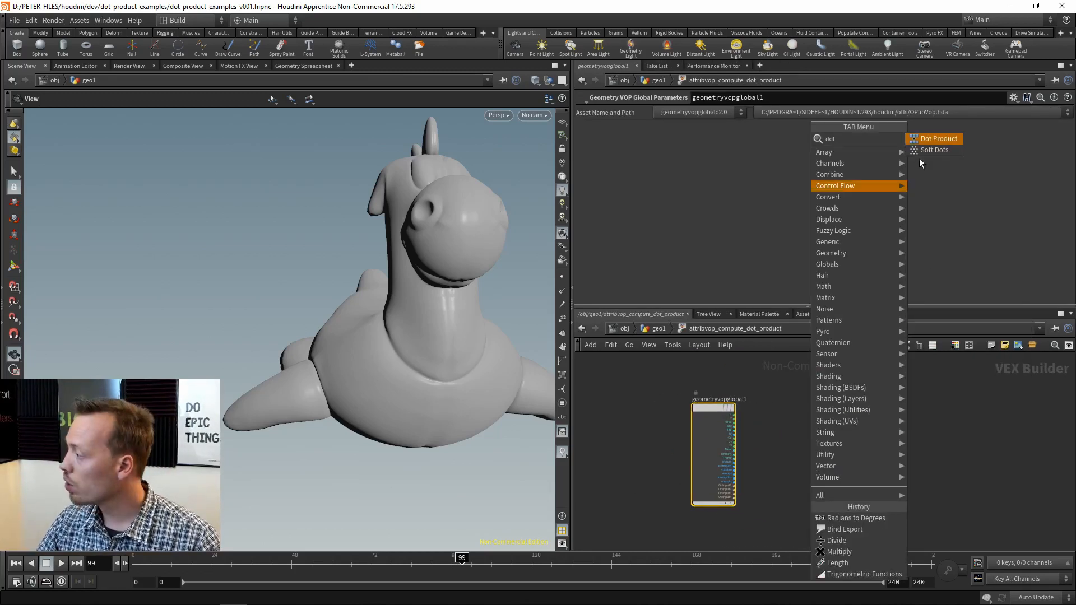
click(935, 143)
click(790, 442)
Step: Connect the global N output to the vec1 input of the Dot Product node
scroll(807, 504, up, 5)
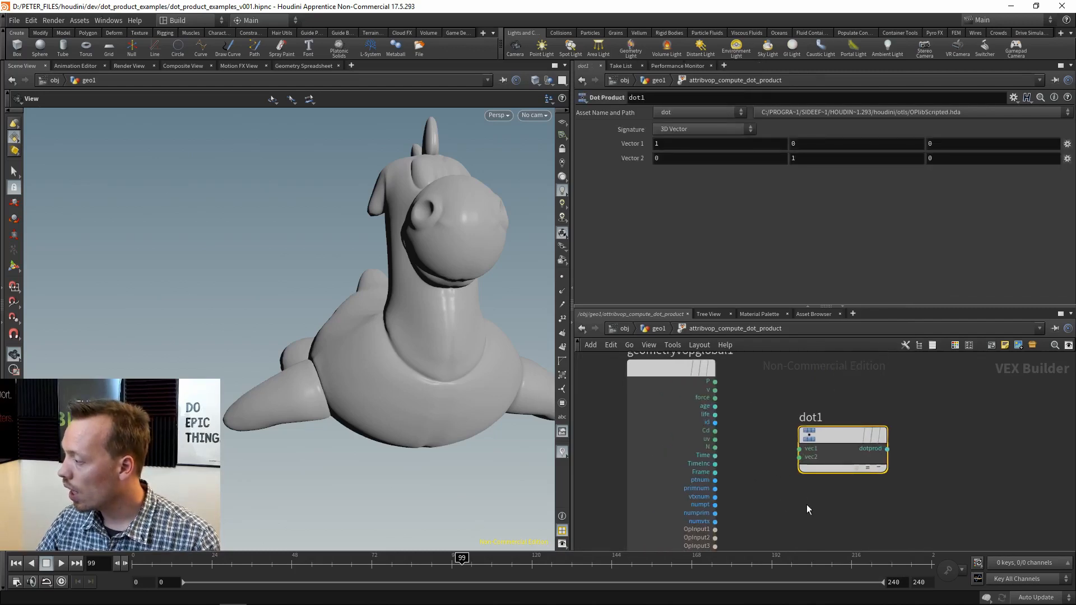
click(697, 456)
click(819, 458)
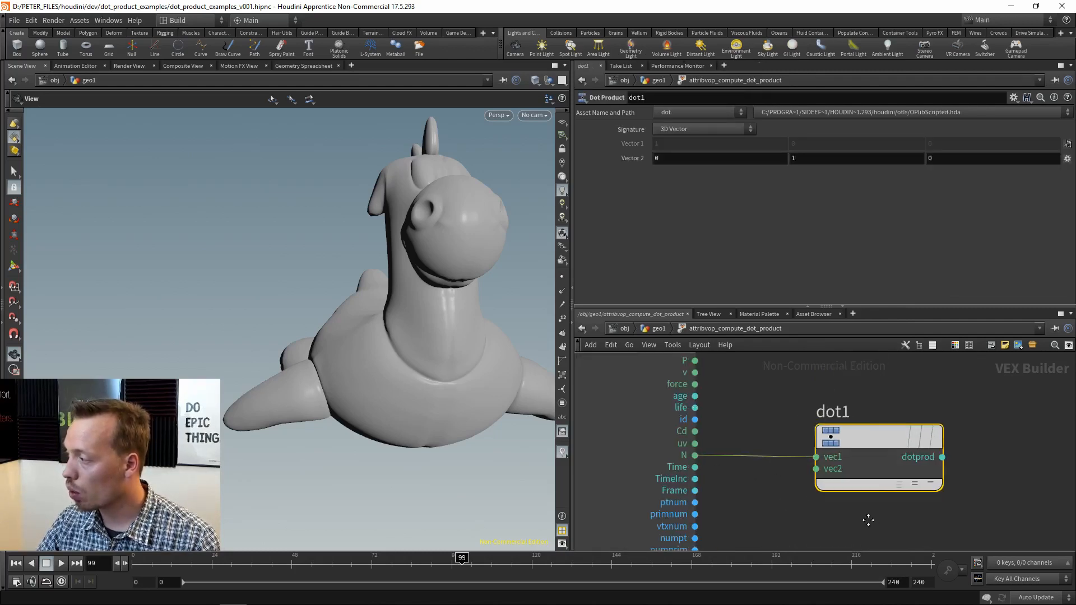
Step: Move the Dot Product node farther from the global parameters to make room between them
middle_drag(867, 519, 805, 478)
click(803, 157)
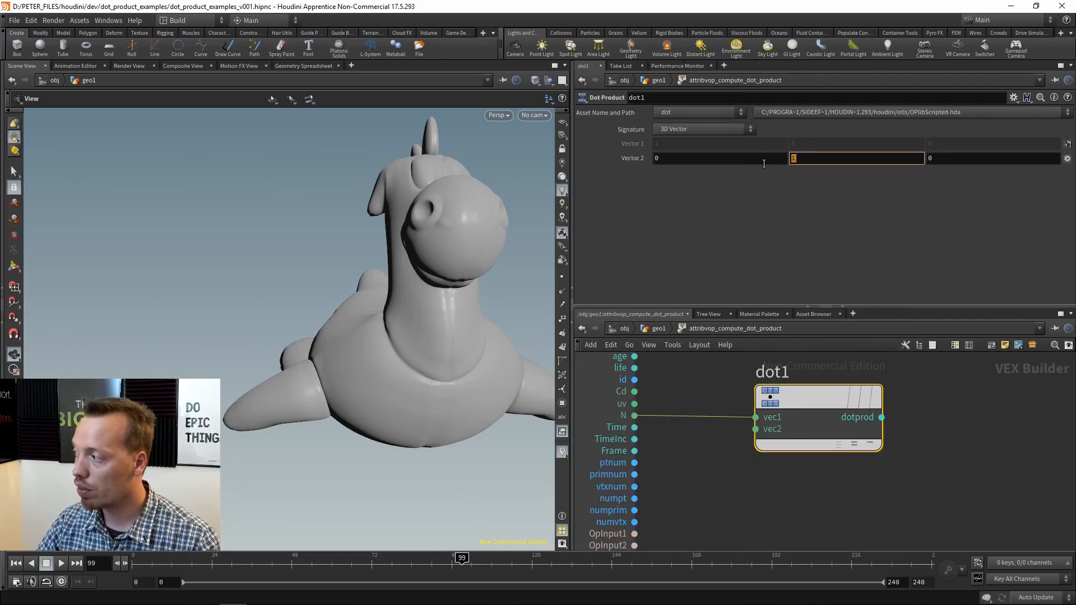
drag(812, 395, 913, 396)
click(802, 157)
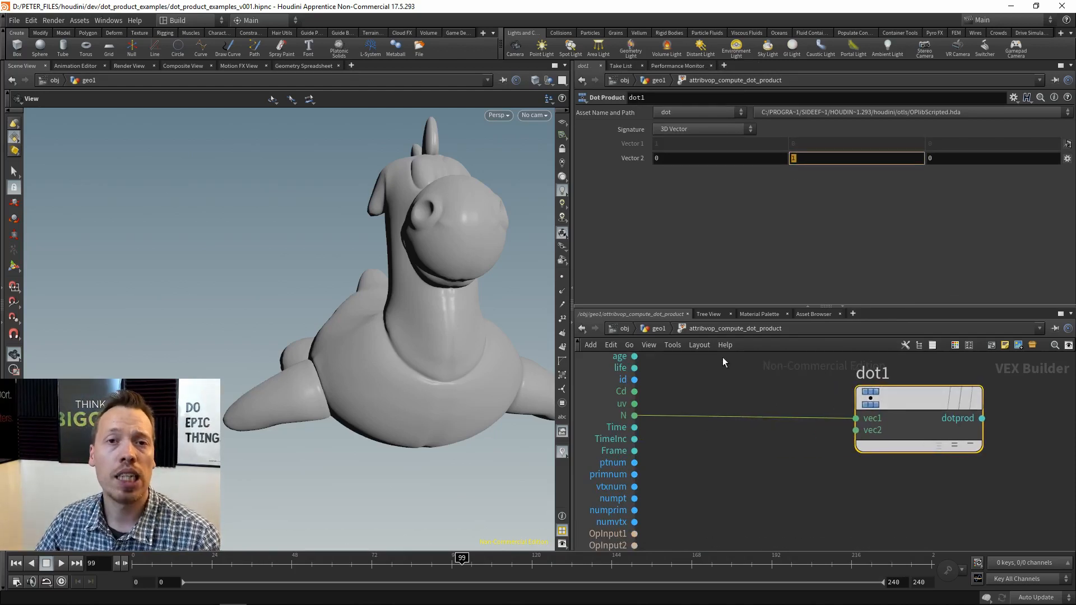
click(799, 496)
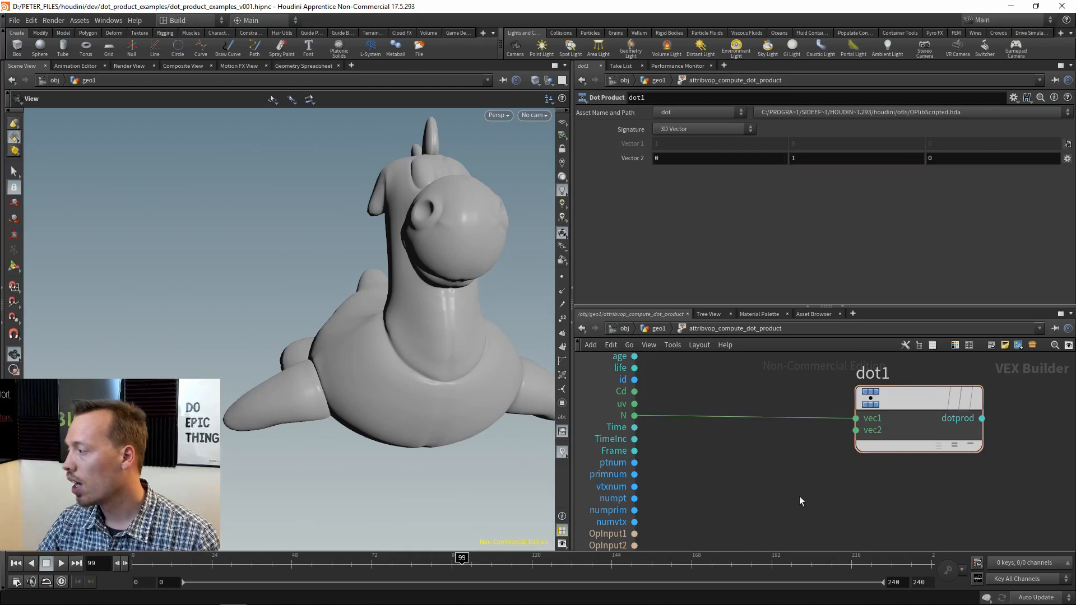
Step: Promote the vec2 input of dot1 to a parameter, expand its Parameter node and place it below the N wire
right_click(878, 430)
click(914, 388)
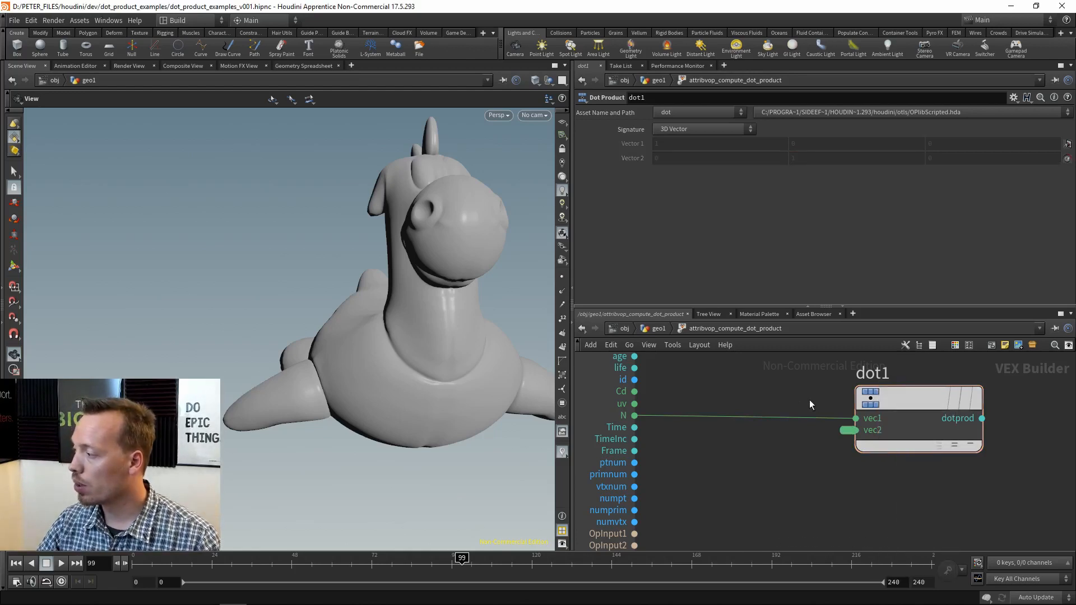
click(858, 431)
scroll(785, 479, down, 1)
drag(785, 412, 771, 487)
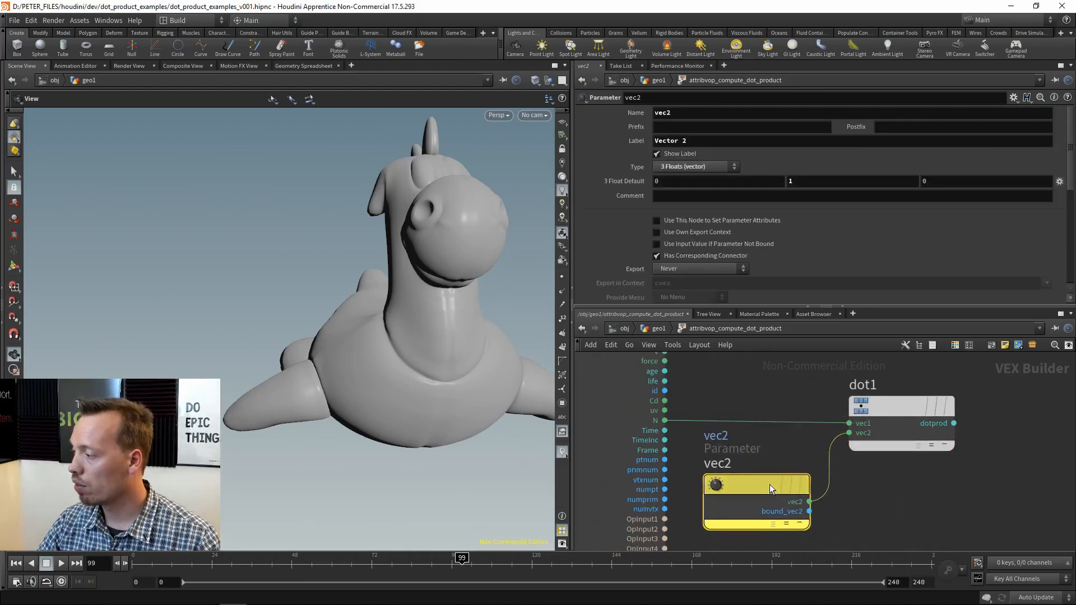
Step: Space out the network by moving dot1 farther right and shifting the vec2 Parameter node slightly right
middle_drag(932, 488, 726, 493)
click(696, 411)
drag(696, 411, 845, 403)
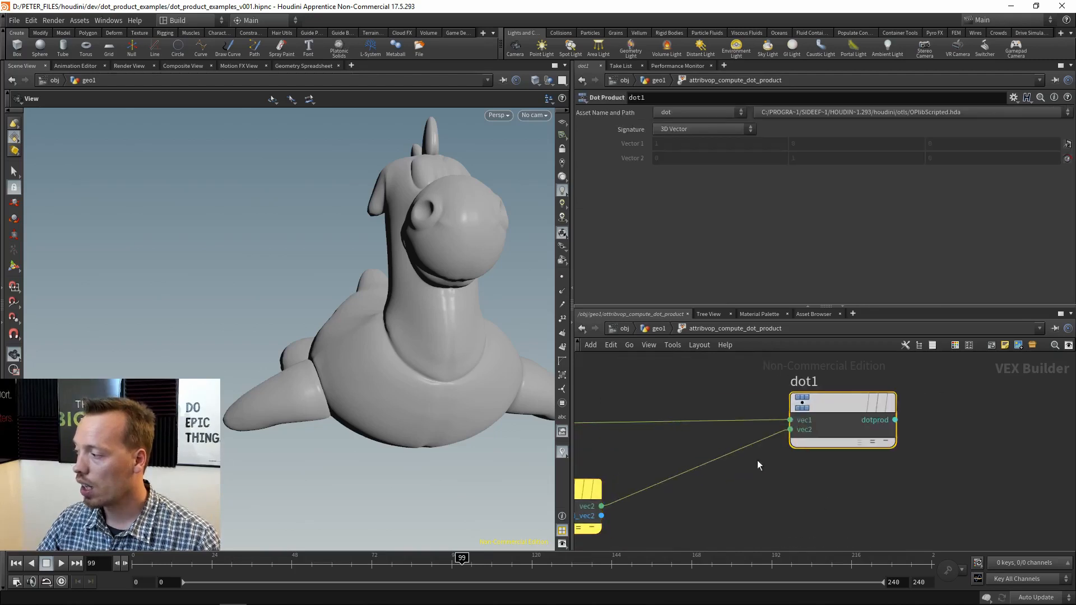
middle_drag(745, 466, 943, 411)
drag(742, 438, 776, 450)
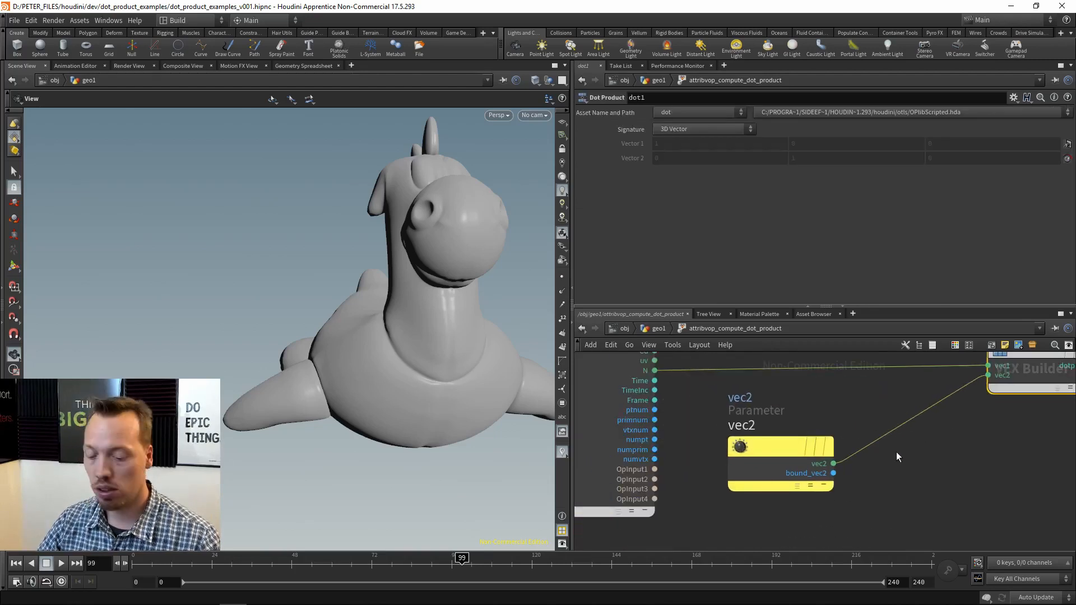
Step: Return to the geo1 level, move attribvop_compute_dot_product slightly down and make it the displayed node
key(u)
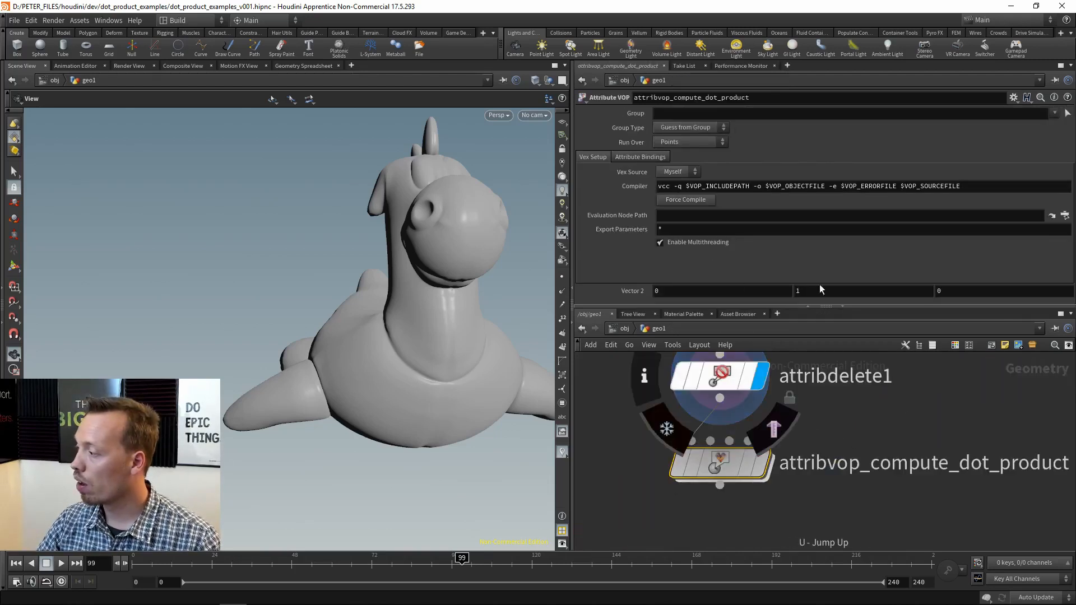
click(715, 291)
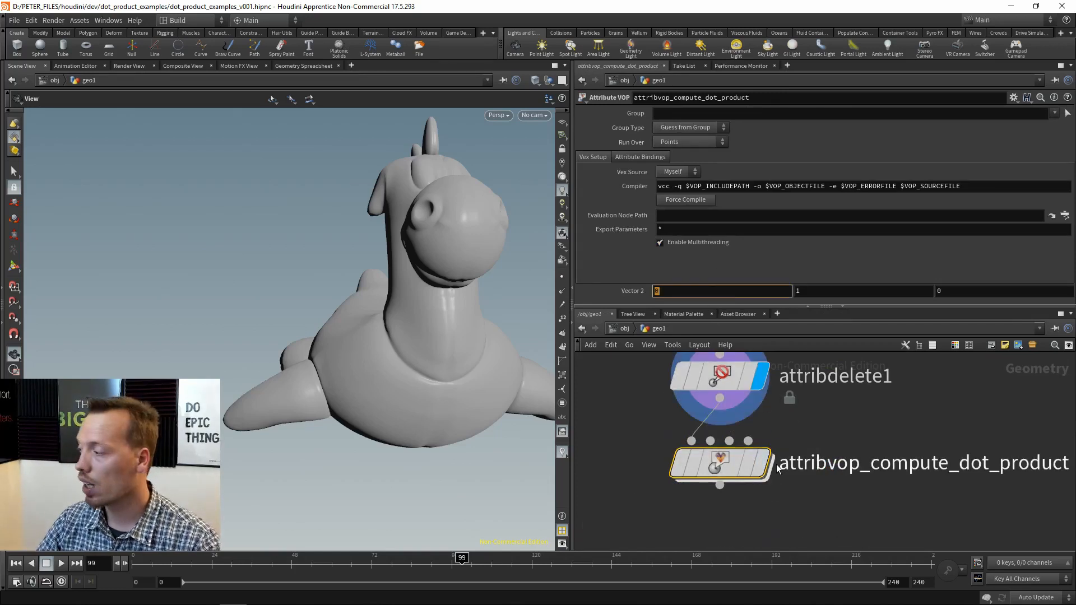
drag(731, 463, 731, 497)
drag(678, 292, 639, 292)
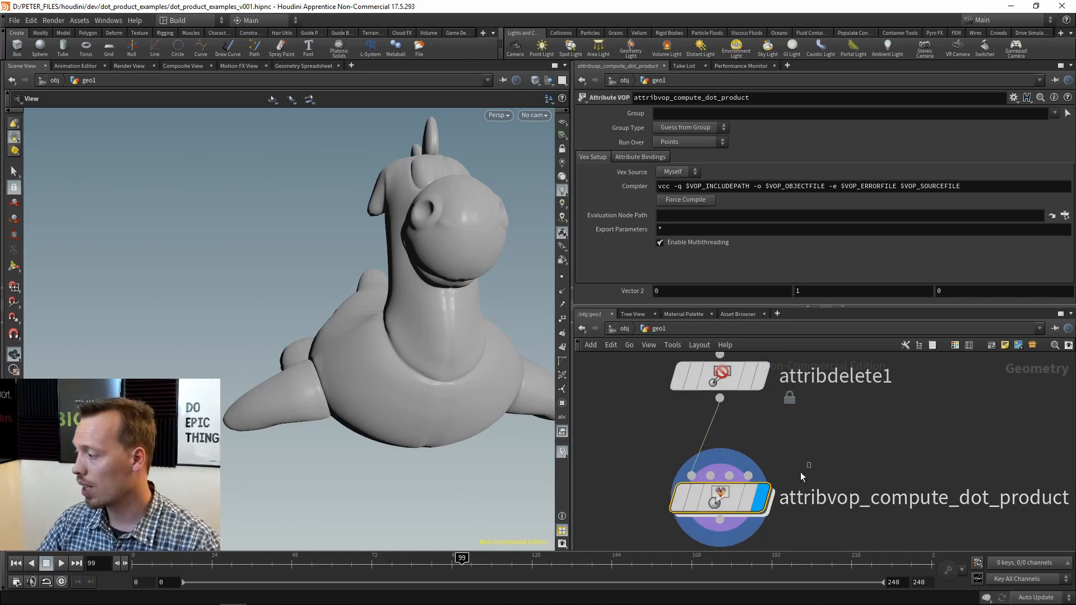
Step: Go back inside attribvop_compute_dot_product and insert a Normalize node between the vec2 parameter and dot1
key(Return)
key(Tab)
text(nor)
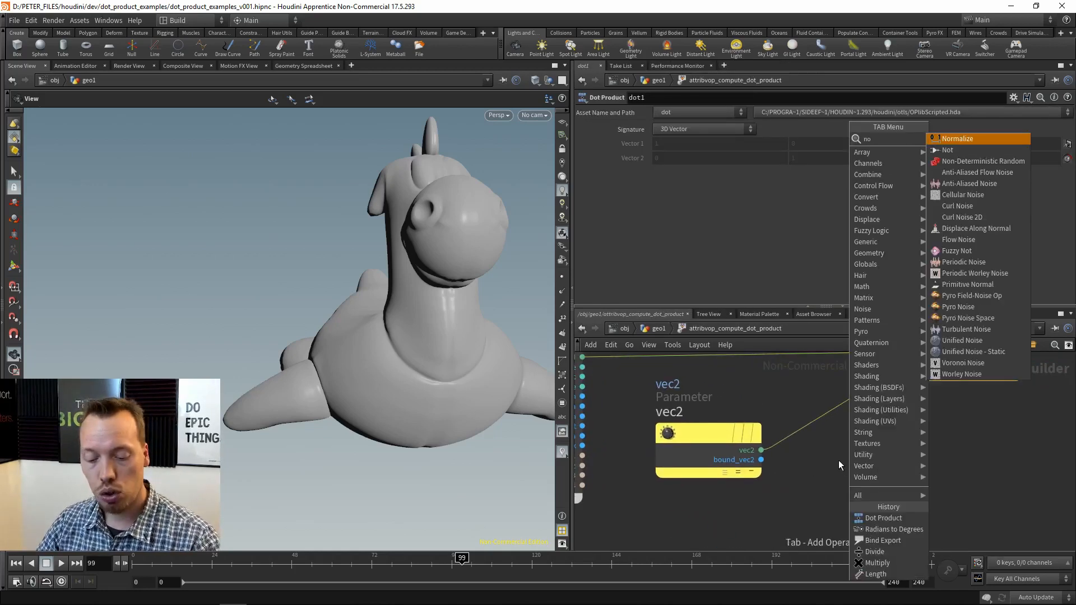
click(955, 138)
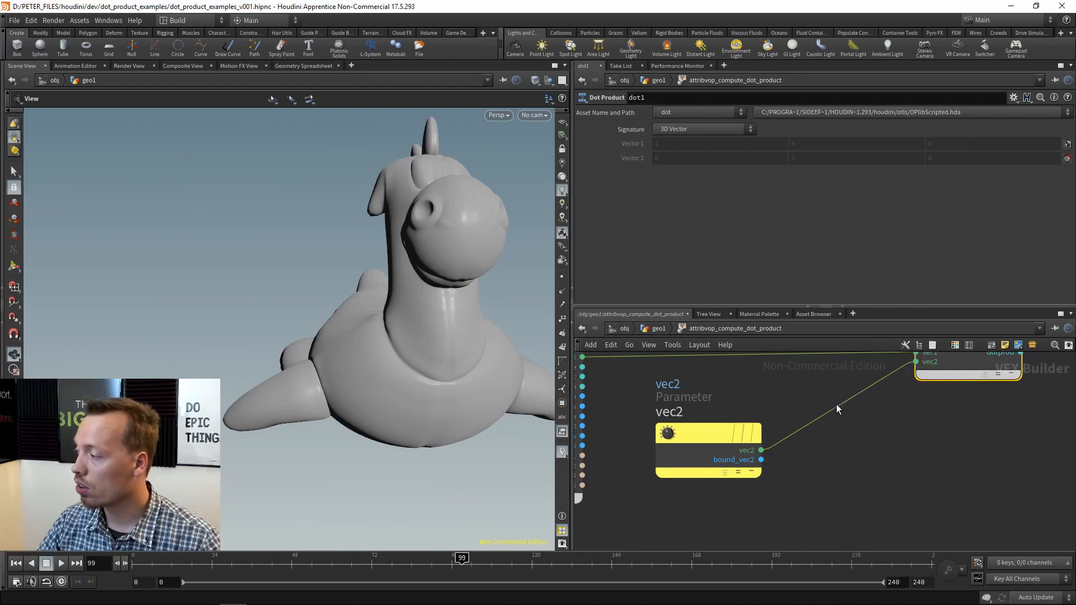
click(904, 429)
Step: Insert a second Normalize node on the wire from the global N output to vec1 of dot1
key(Tab)
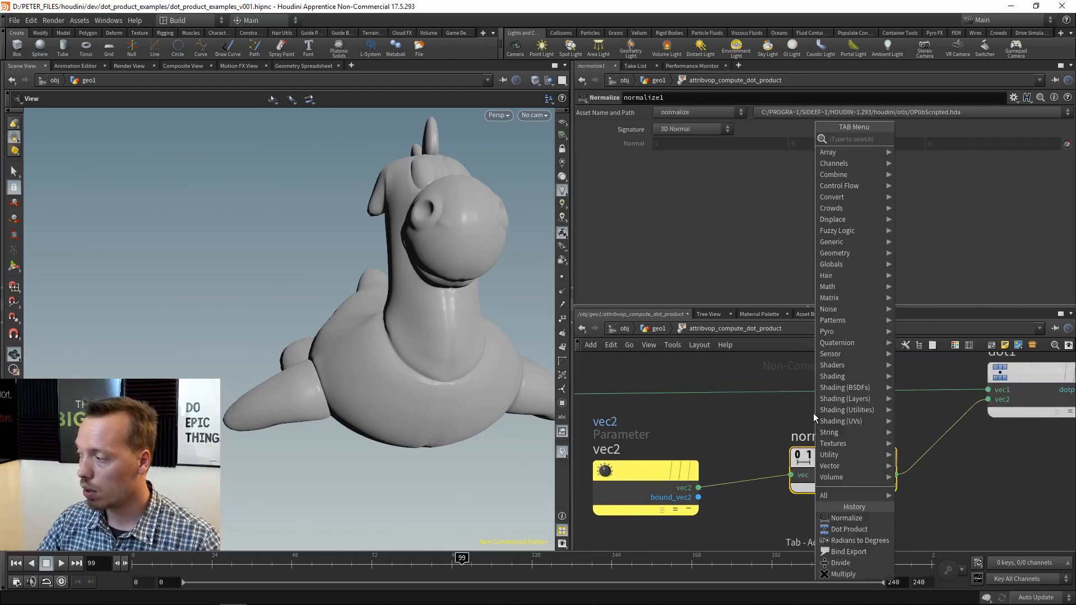
text(nor)
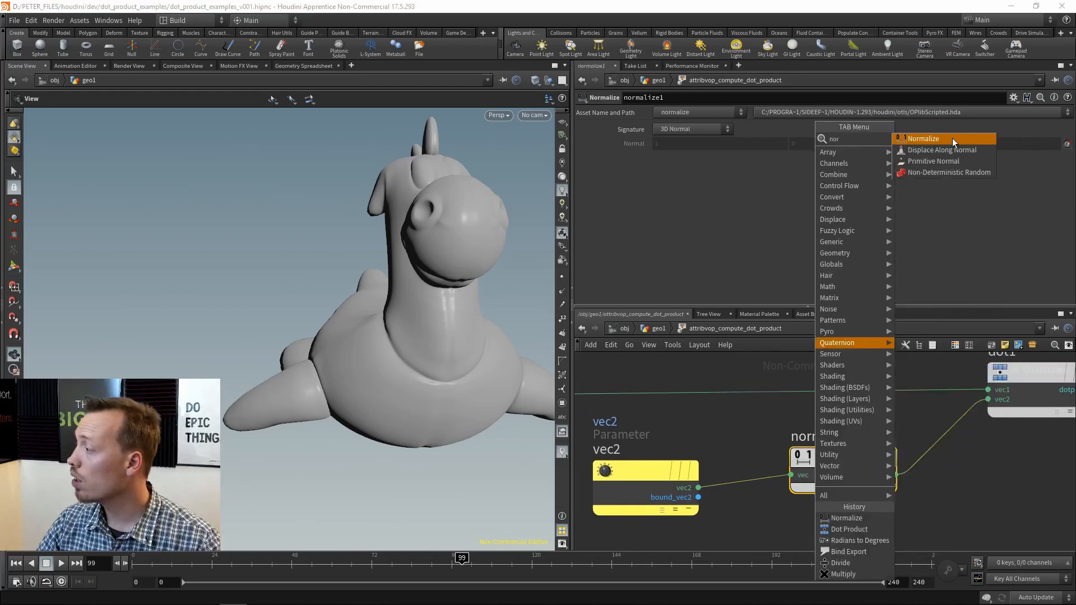
click(953, 138)
click(771, 401)
scroll(816, 392, down, 3)
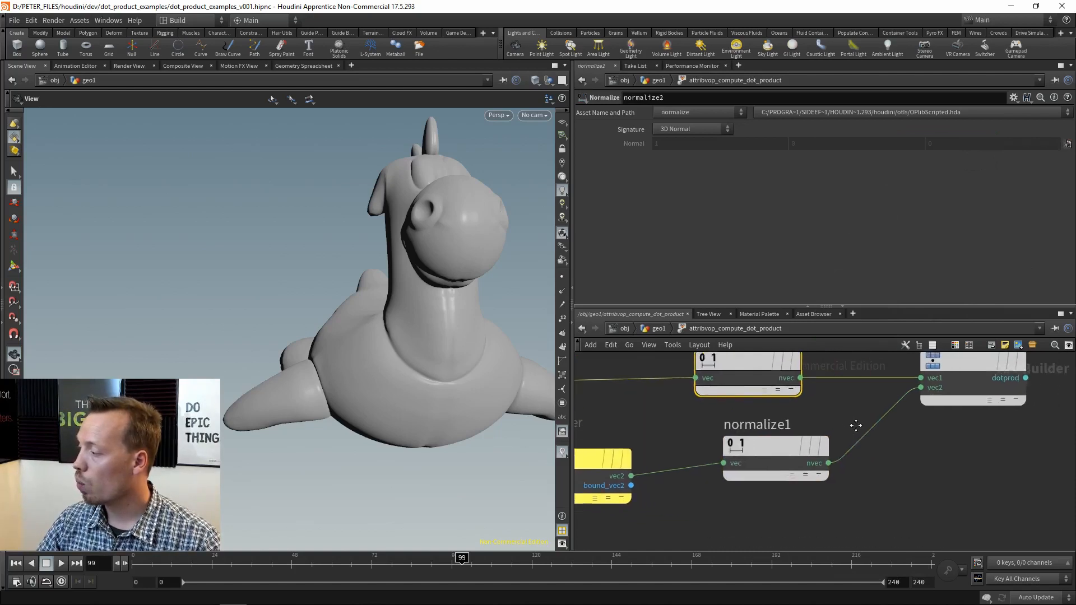
drag(824, 492, 767, 386)
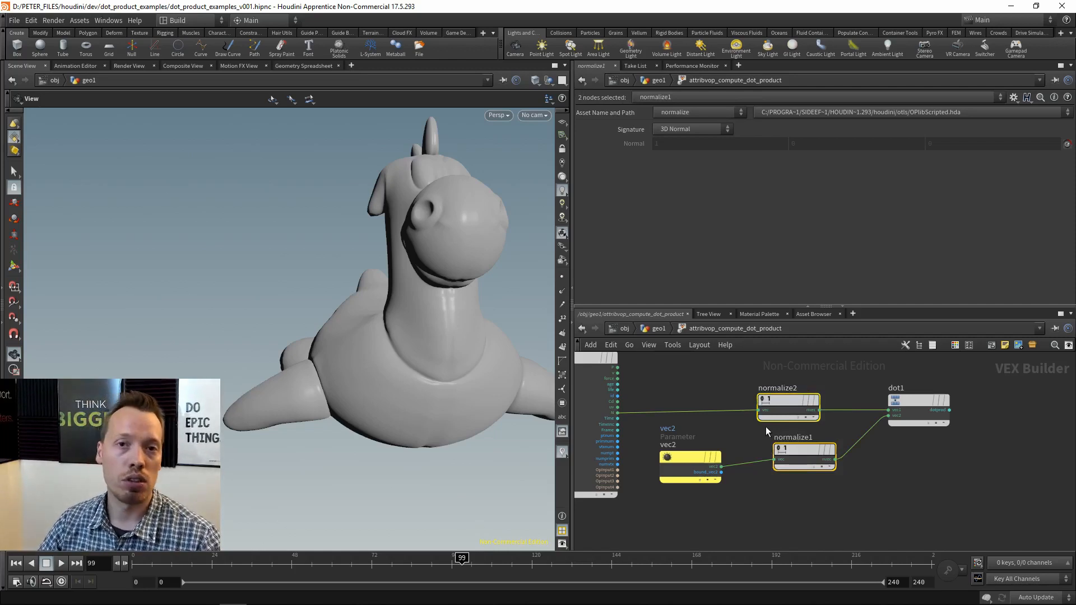
middle_drag(880, 452, 792, 446)
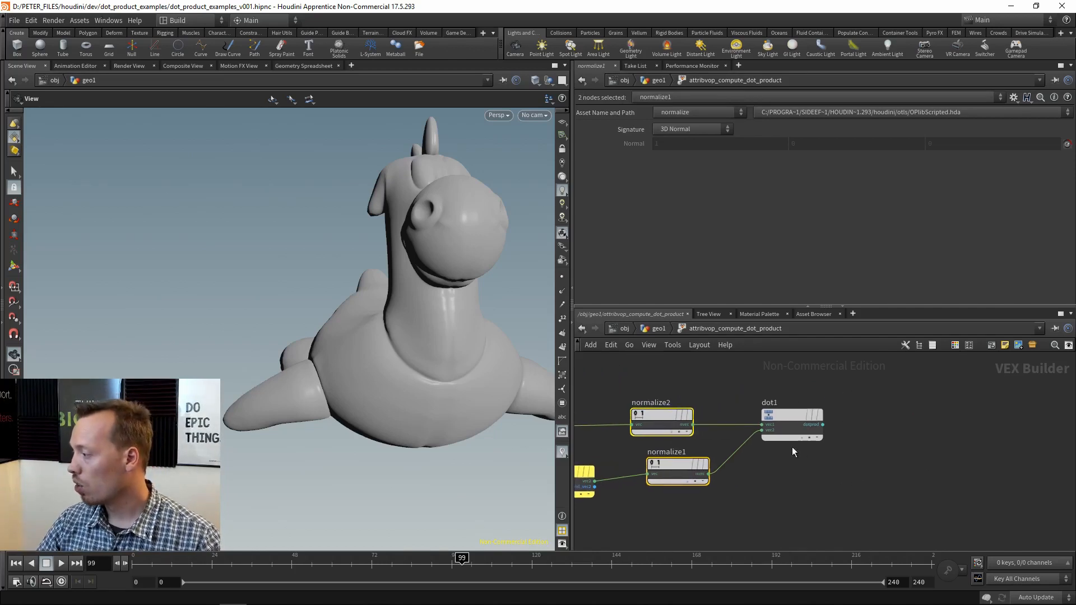
key(Tab)
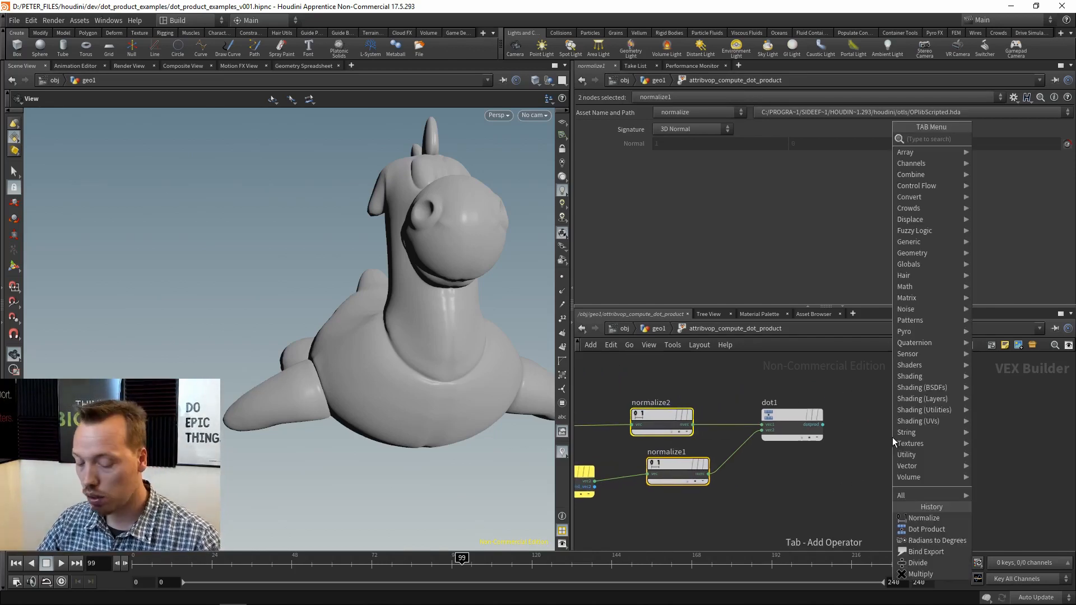
key(Escape)
Step: Place geometryvopoutput1 to the right of dot1 and connect the dotprod output to its Cd input
middle_drag(793, 397, 749, 456)
scroll(744, 453, down, 3)
click(642, 396)
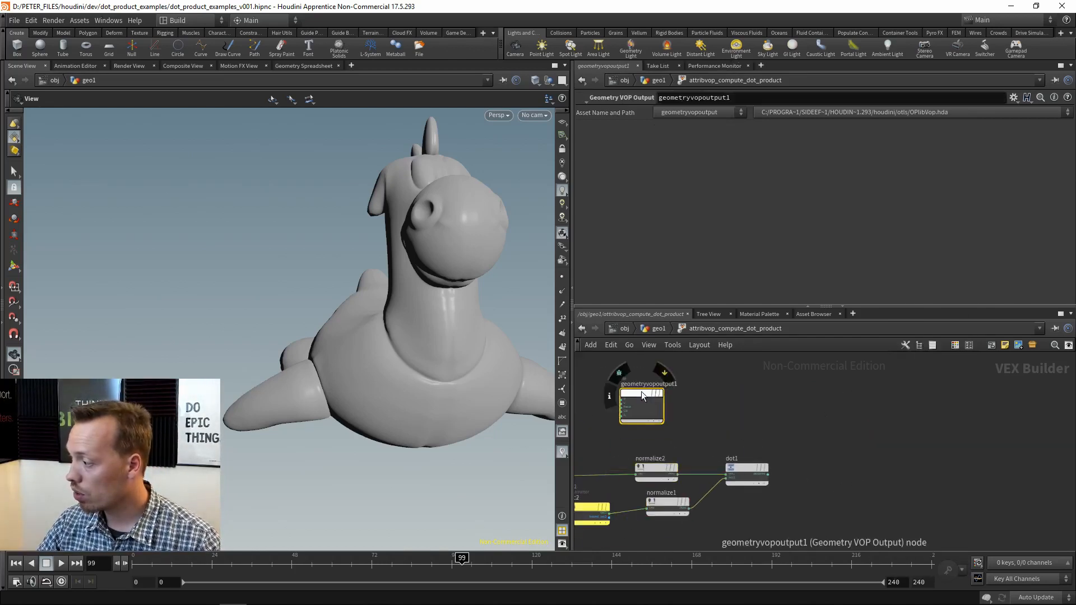
drag(642, 396, 876, 472)
scroll(802, 471, up, 5)
drag(972, 465, 854, 441)
scroll(755, 488, up, 2)
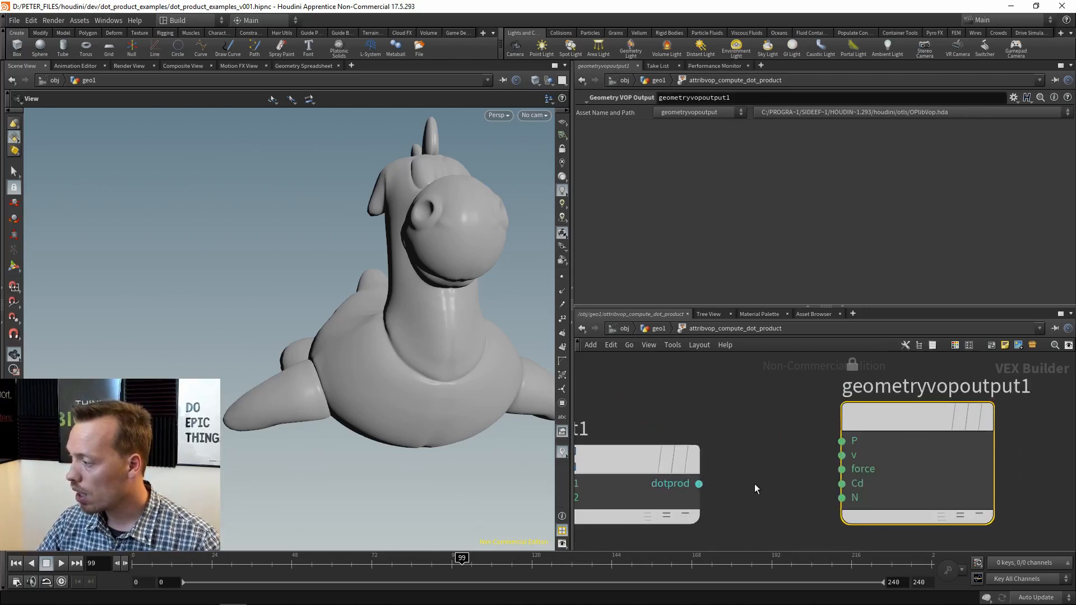
click(699, 483)
click(842, 483)
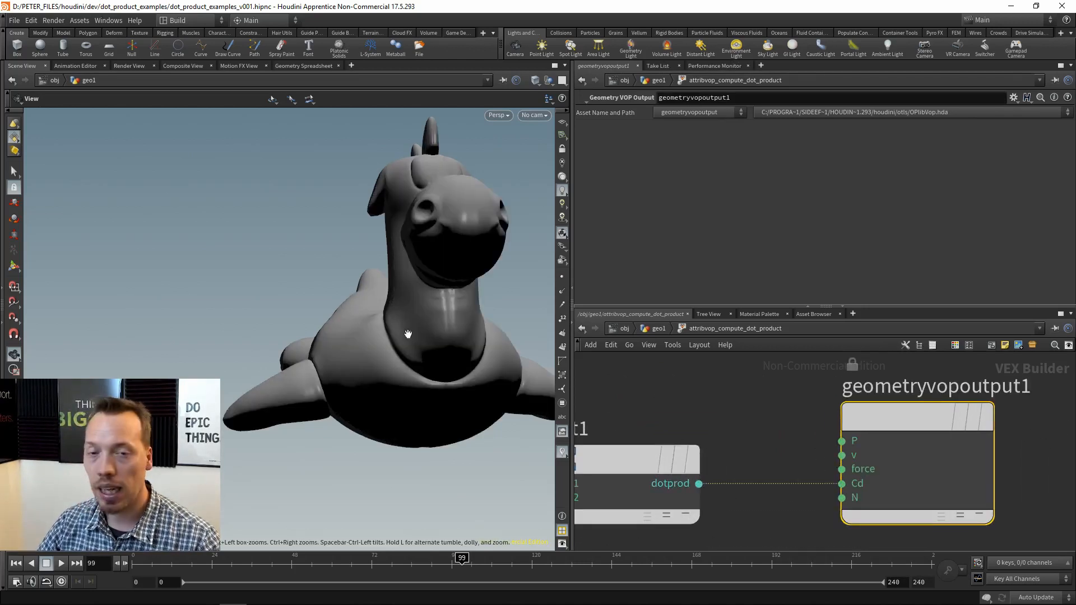
Step: Examine the model's body and dark underside in both wireframe and shaded display
drag(300, 399, 223, 350)
key(w)
drag(351, 365, 281, 373)
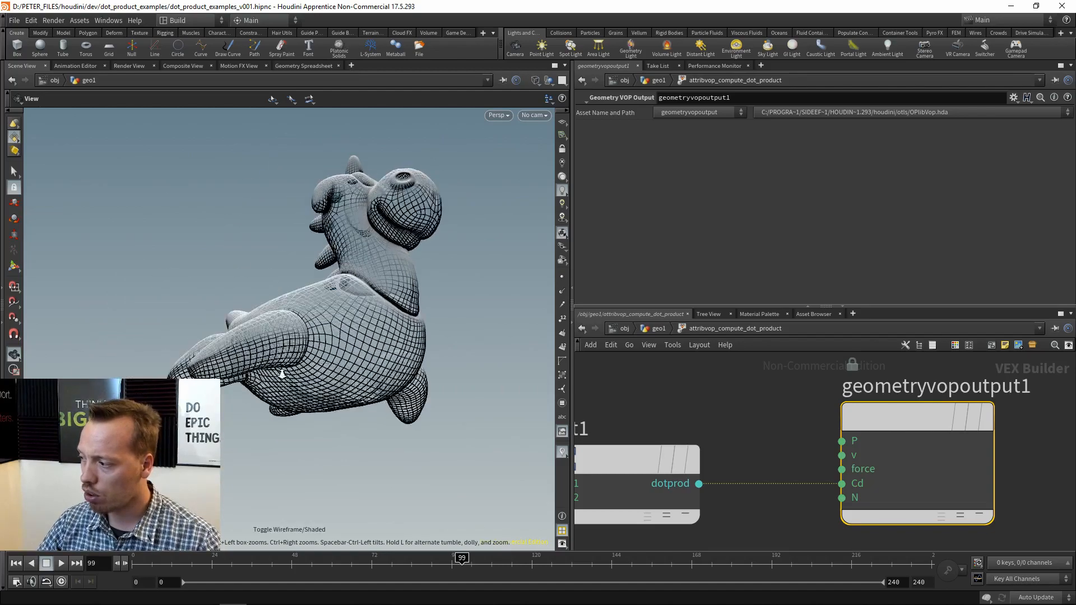
right_drag(280, 372, 360, 327)
drag(293, 387, 381, 347)
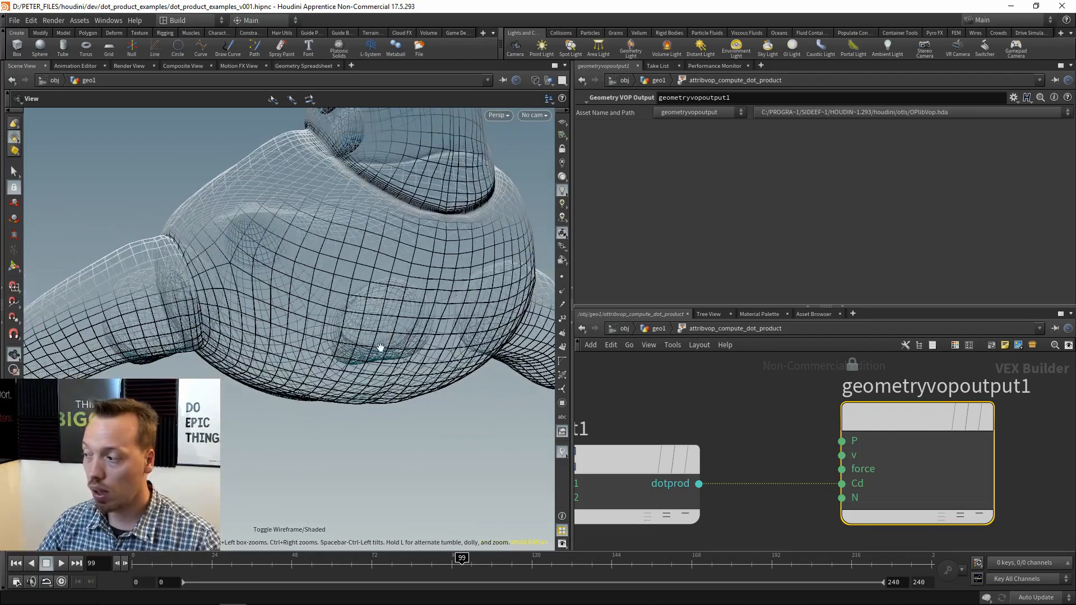
key(w)
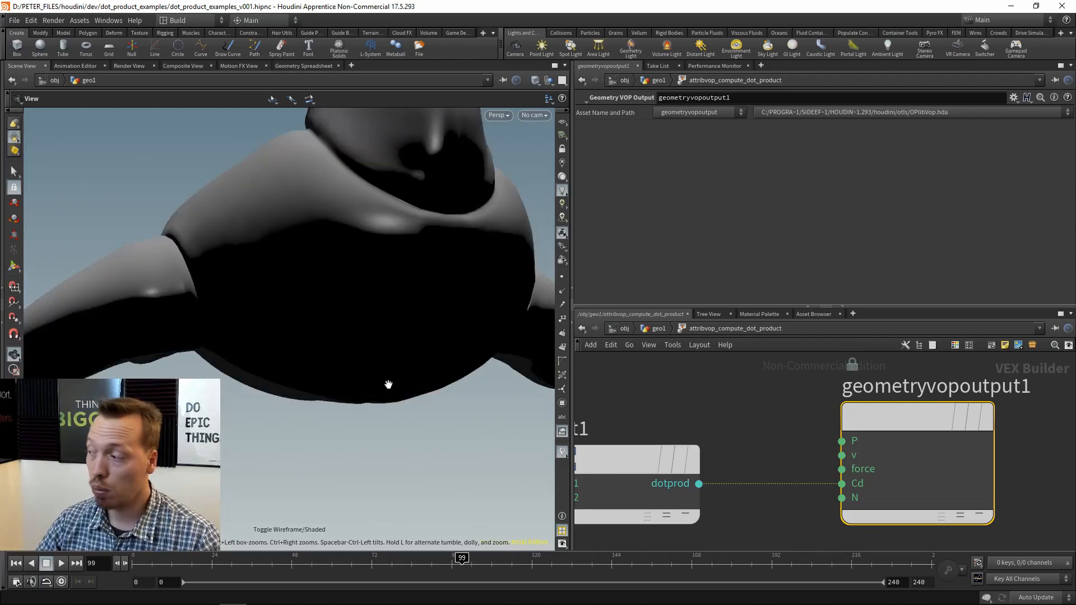
scroll(741, 413, down, 5)
drag(817, 413, 940, 425)
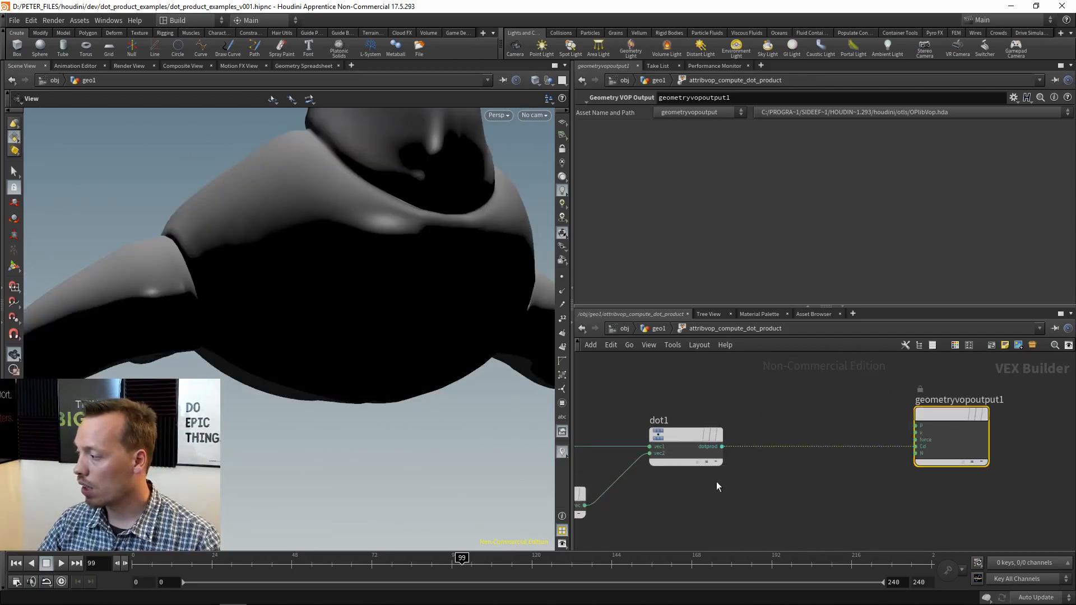
middle_drag(716, 482, 763, 456)
key(Tab)
text(bin)
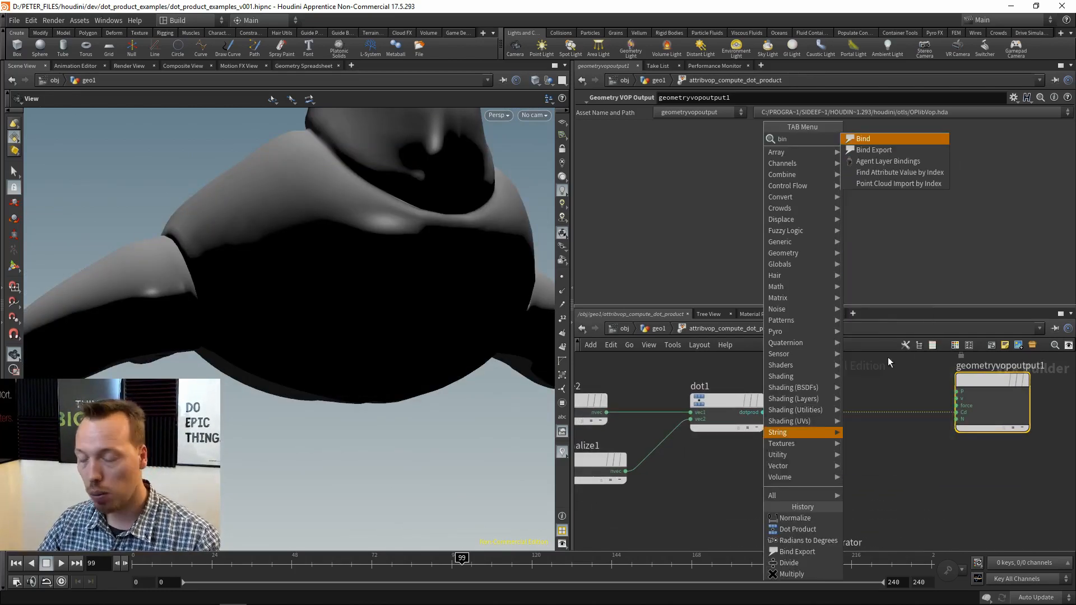
click(879, 140)
click(852, 476)
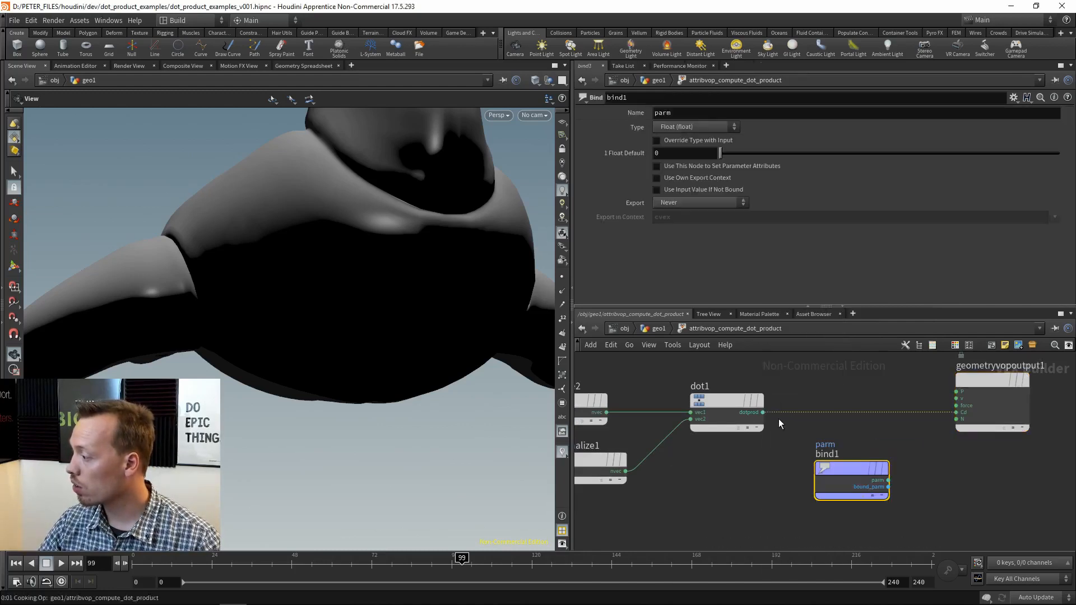
click(562, 452)
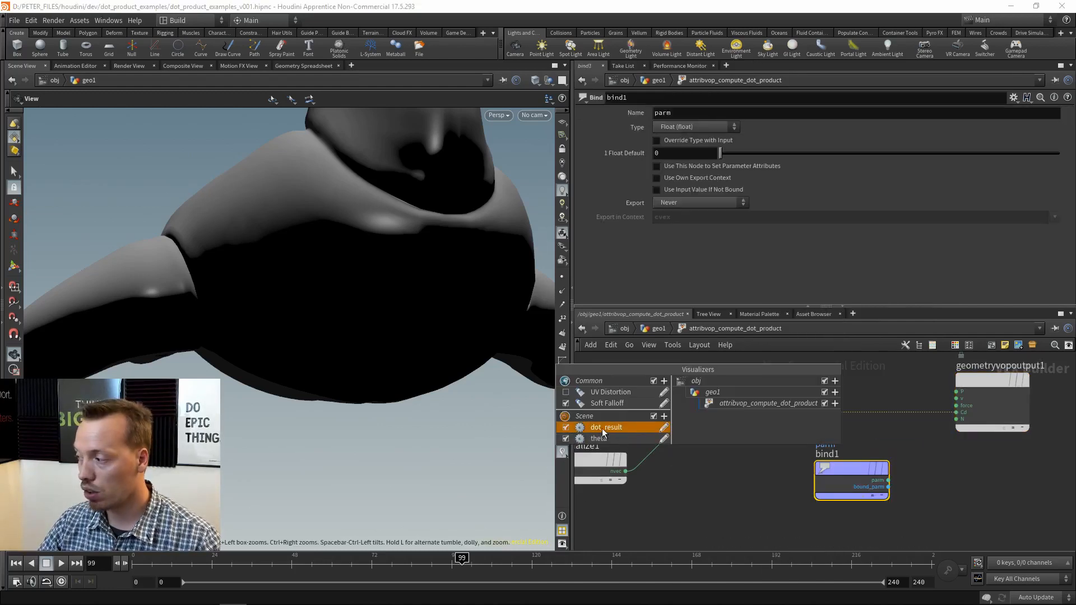
click(729, 510)
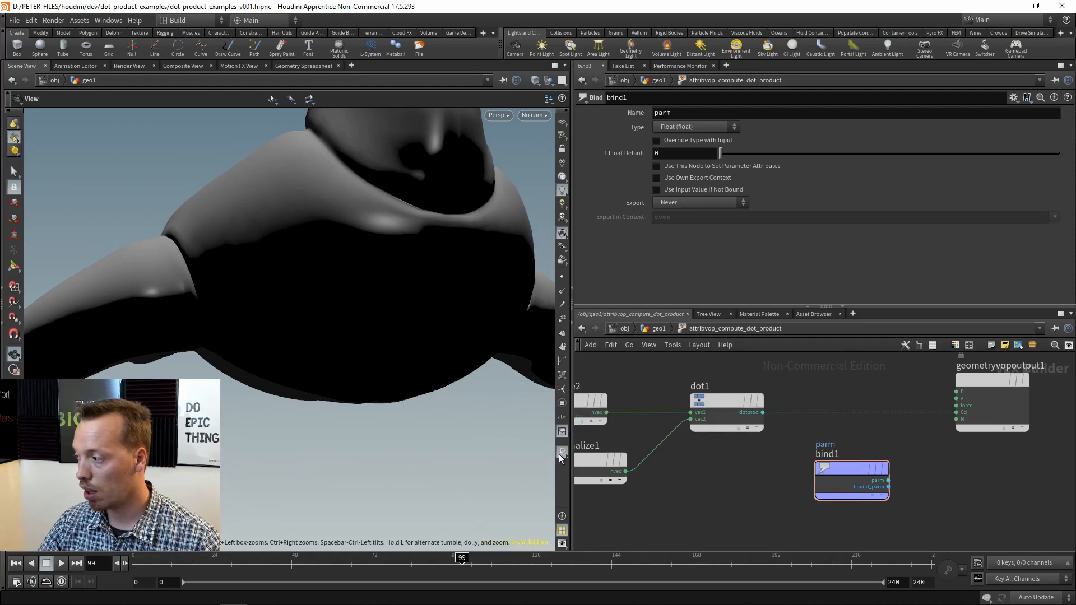
drag(774, 500, 889, 444)
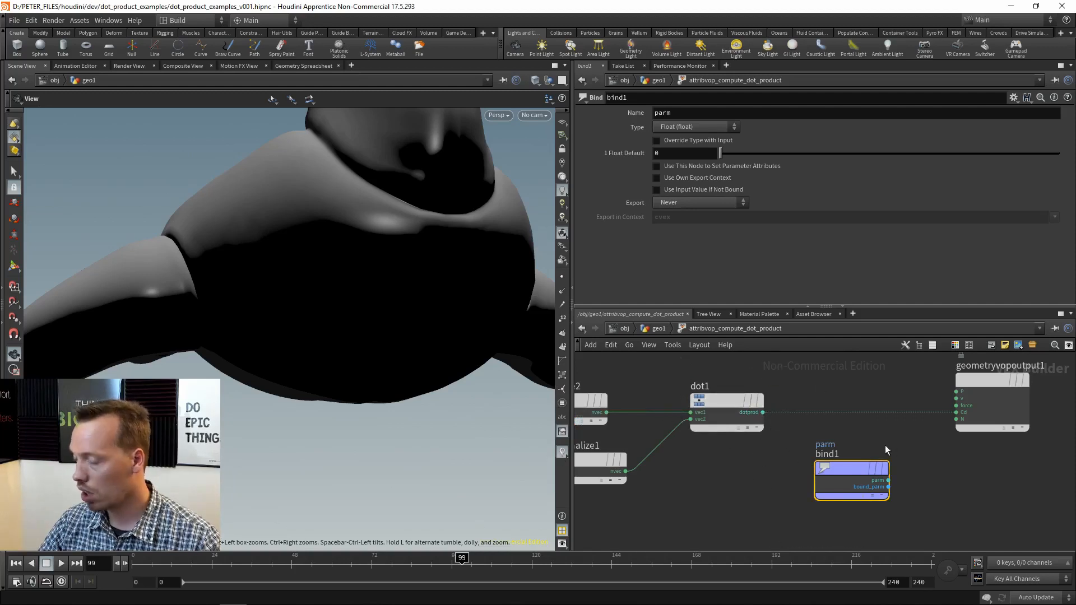
key(Delete)
Step: Add a Bind Export node below the output wire and feed it the dotprod output of dot1
key(Tab)
text(bind)
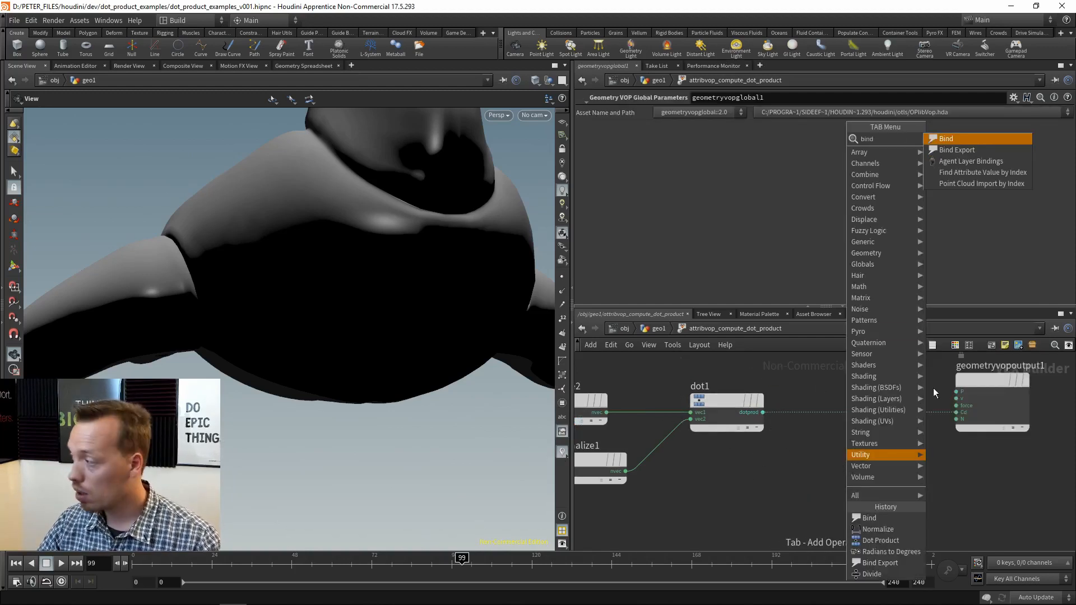
click(953, 151)
click(818, 469)
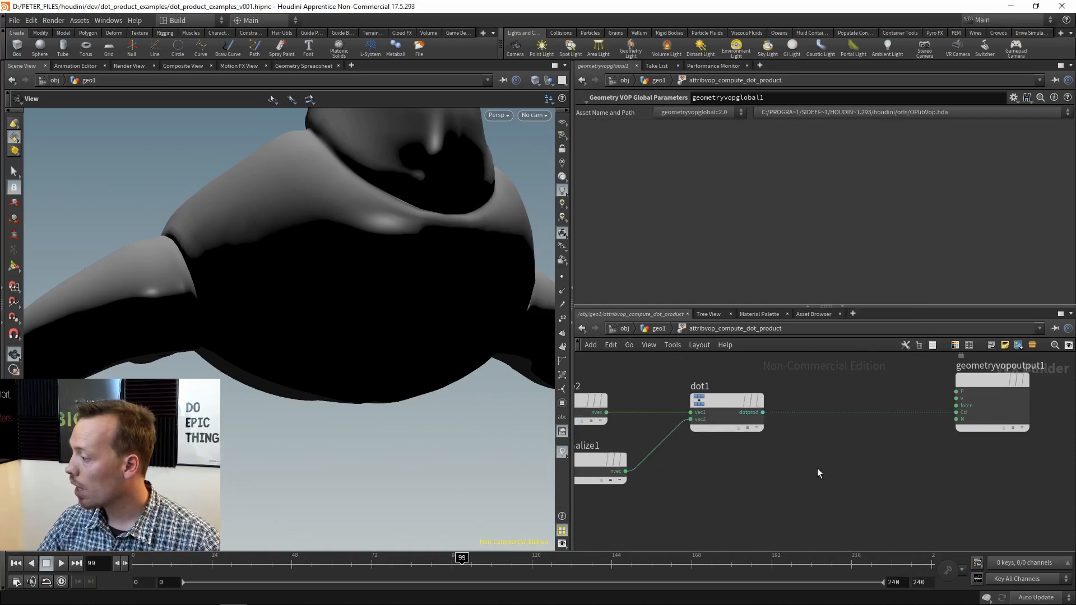
scroll(795, 446, up, 3)
click(742, 390)
click(839, 506)
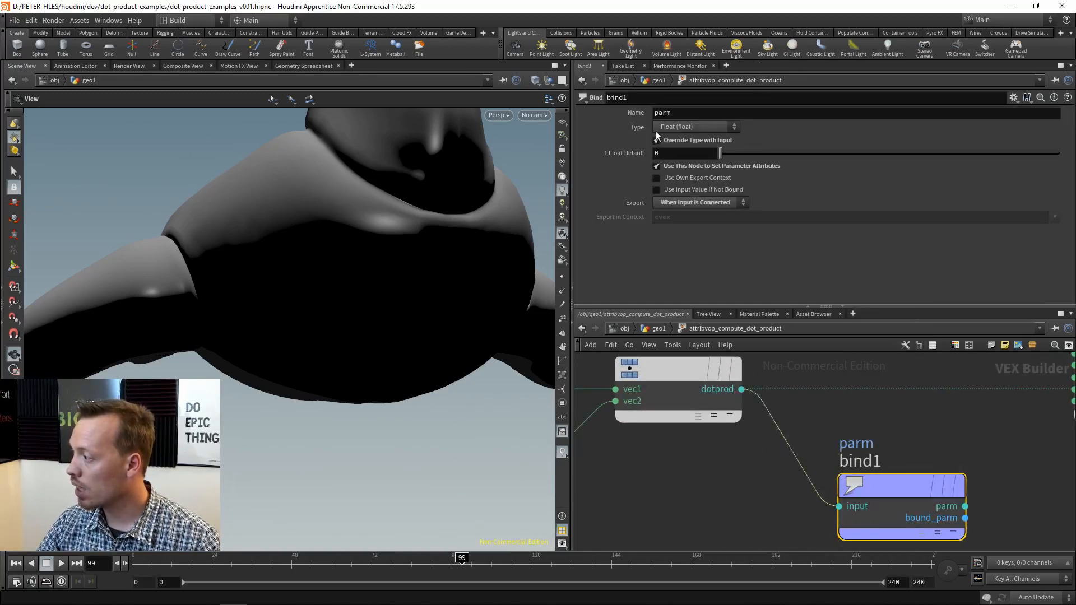
Step: Set the exported attribute's name to dot_result
drag(680, 114, 591, 120)
text(dot_re)
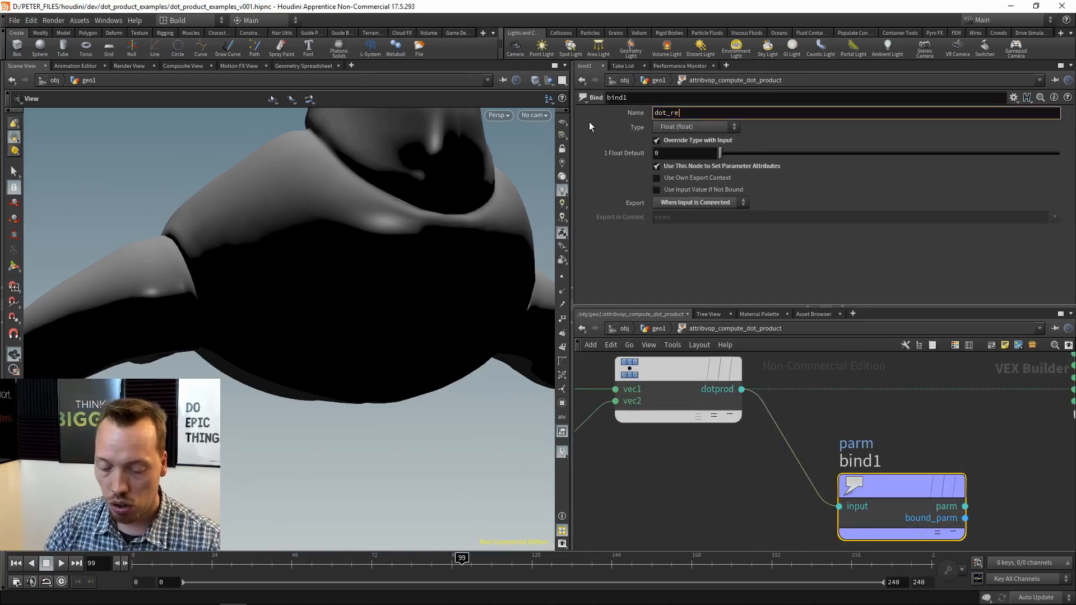
text(sult)
key(Return)
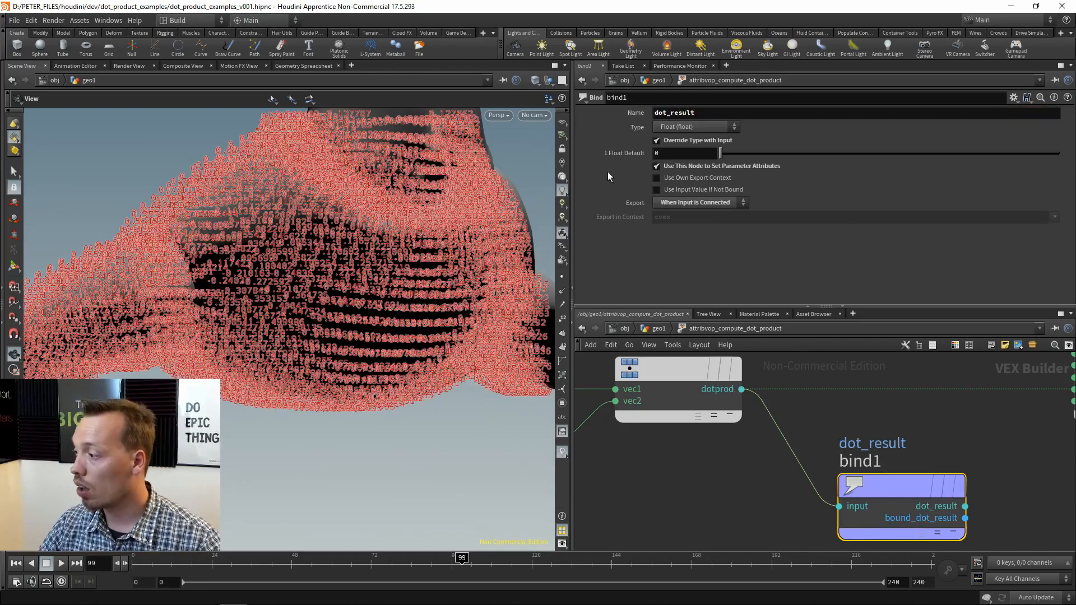
Step: Examine the dot_result values across the lit and dark surface areas, and turn off the viewport visualizers
right_drag(236, 223, 339, 238)
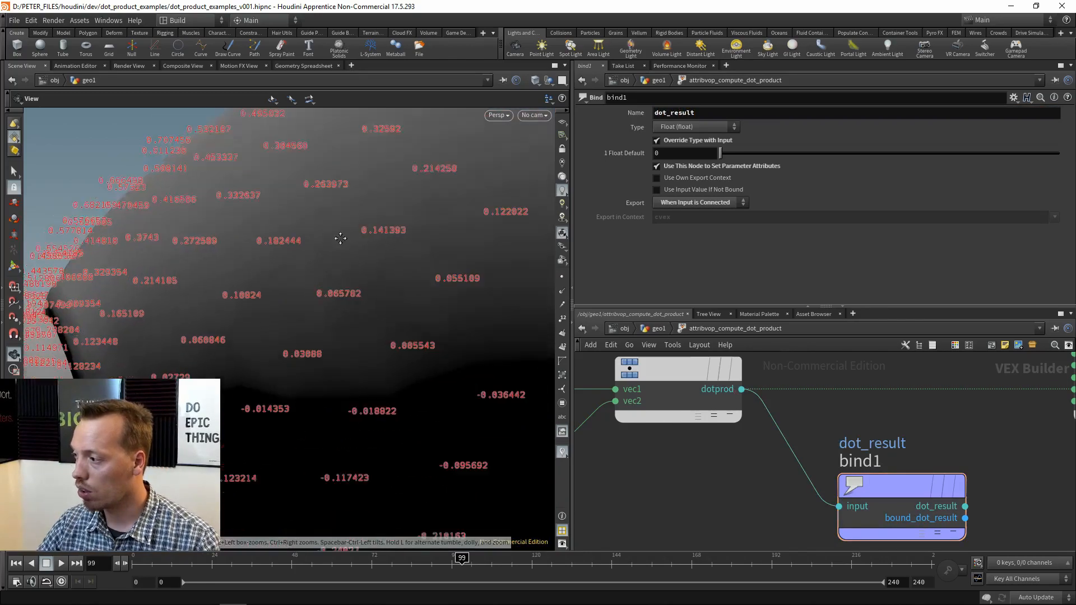
middle_drag(305, 141, 281, 236)
drag(282, 236, 362, 348)
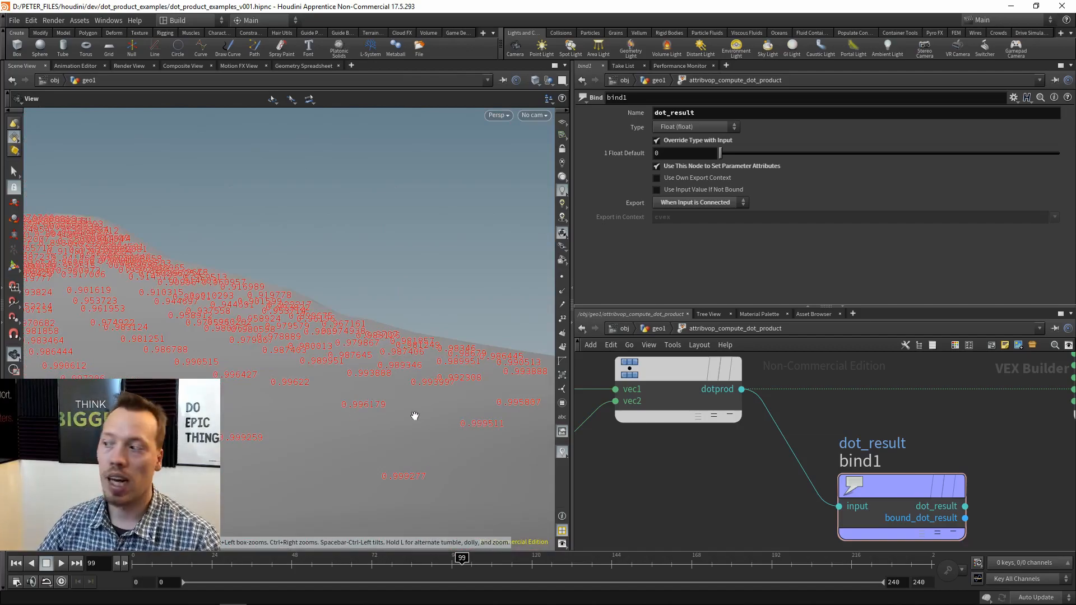
drag(415, 415, 257, 271)
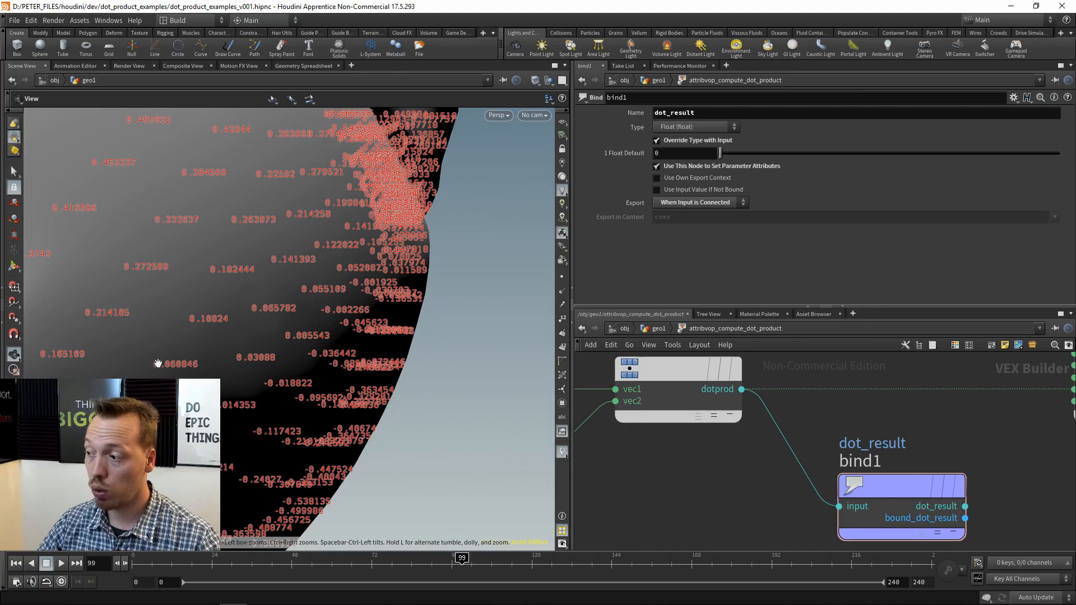
middle_drag(168, 426, 243, 402)
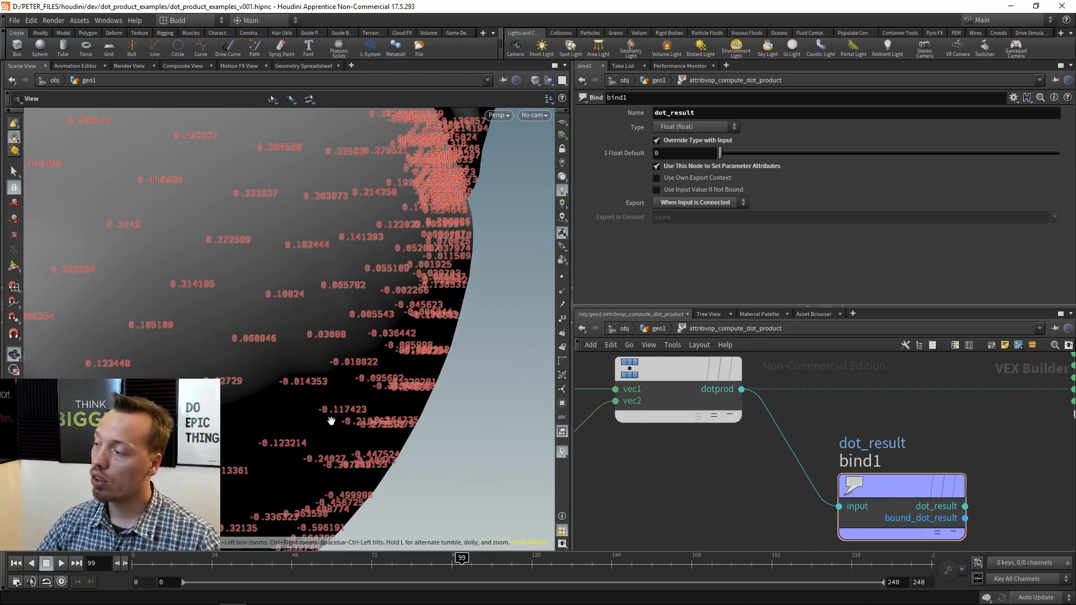
drag(357, 274, 541, 297)
click(565, 452)
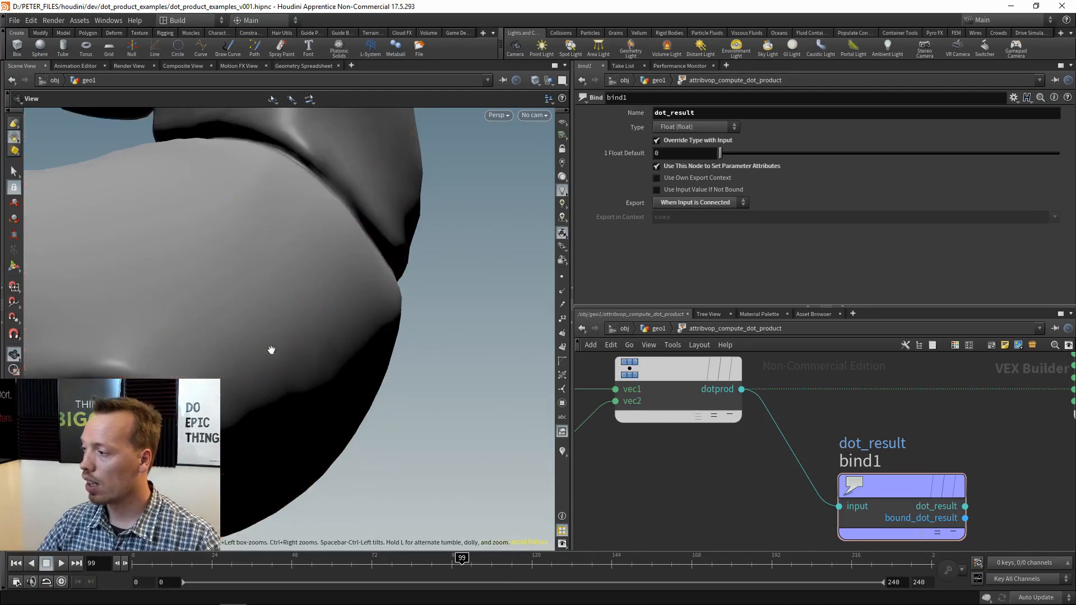
drag(271, 351, 223, 312)
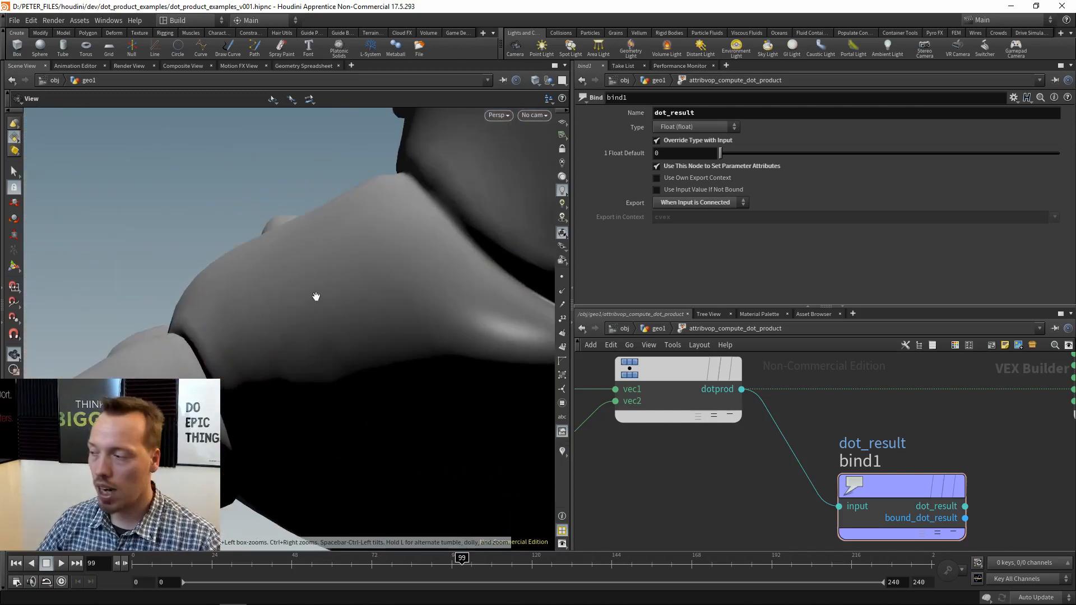
Step: Add a Fit Range node above the wire between dot1 and the geometry output node
scroll(755, 504, down, 3)
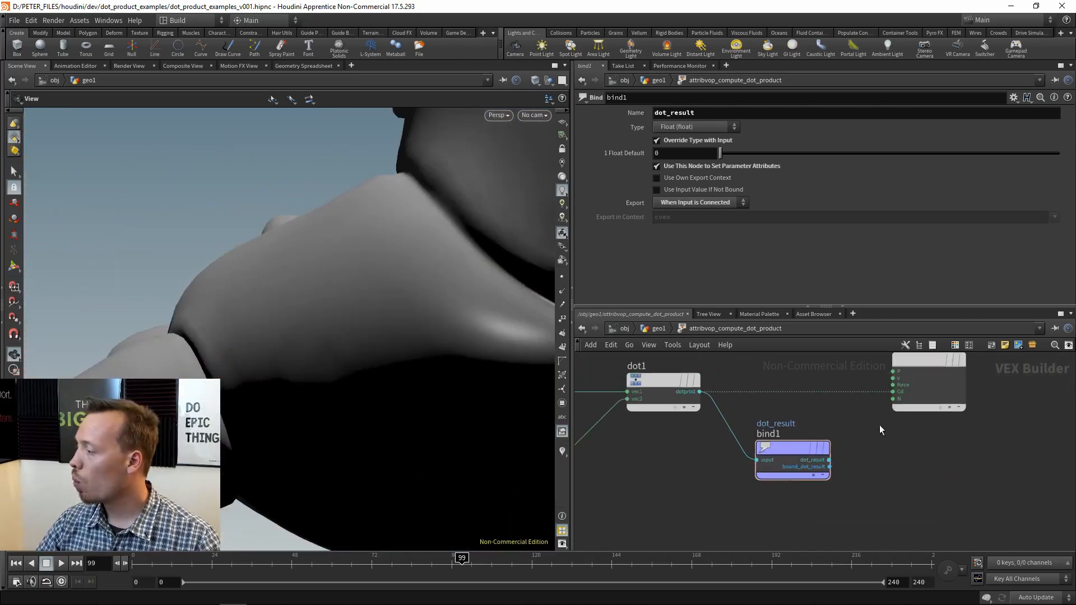
key(Tab)
text(f)
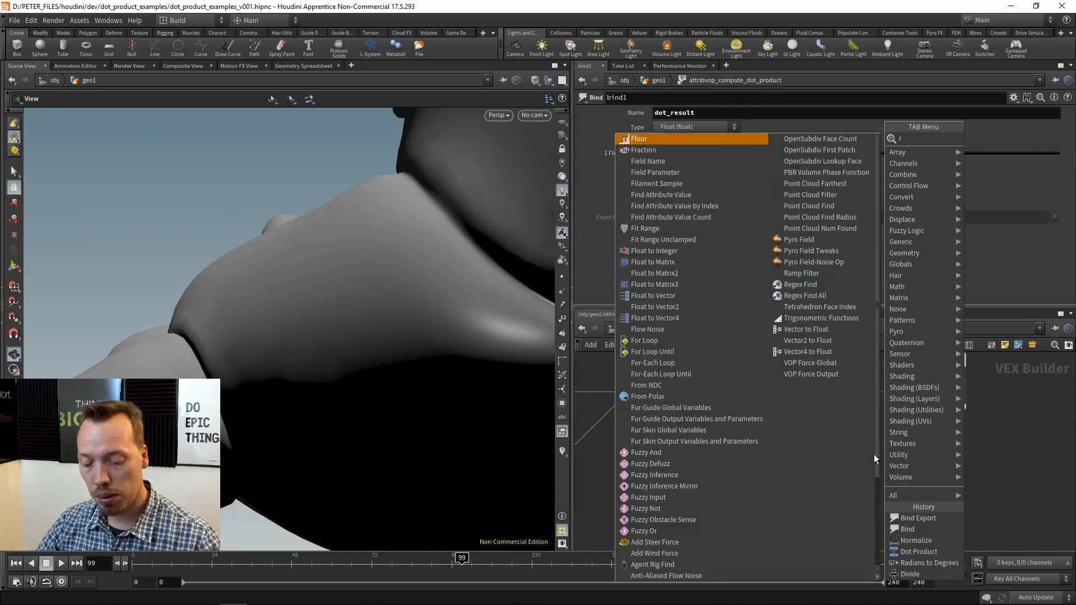
text(it)
click(1000, 139)
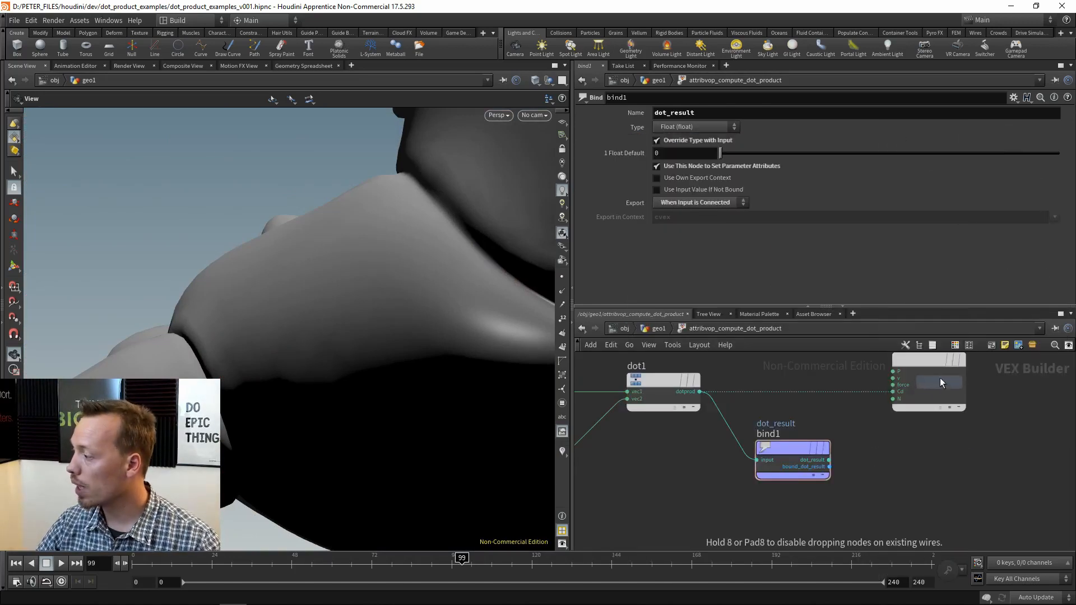
middle_drag(940, 379, 935, 464)
click(759, 423)
Step: Wire dot1's dotprod output into the Fit Range node's val input and set Source Min to -1
scroll(740, 424, up, 3)
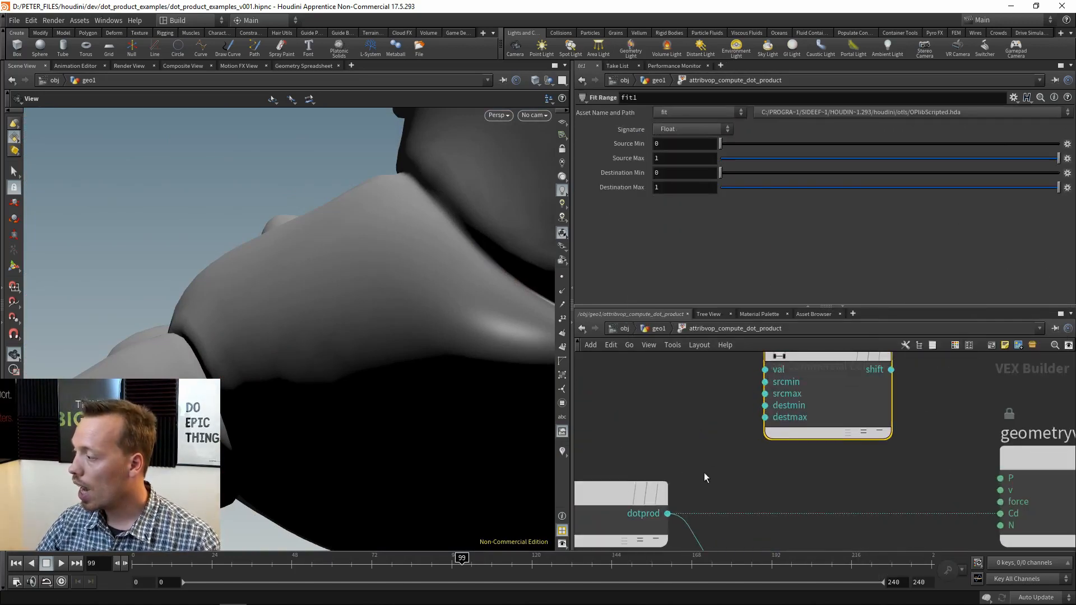
click(667, 513)
click(766, 382)
key(f)
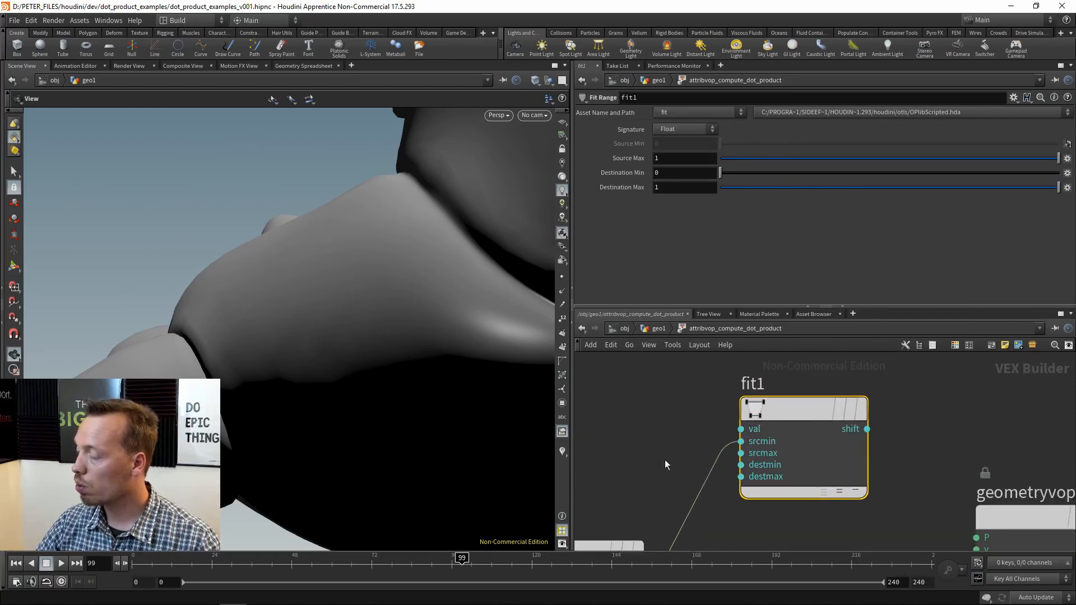
drag(336, 336, 466, 306)
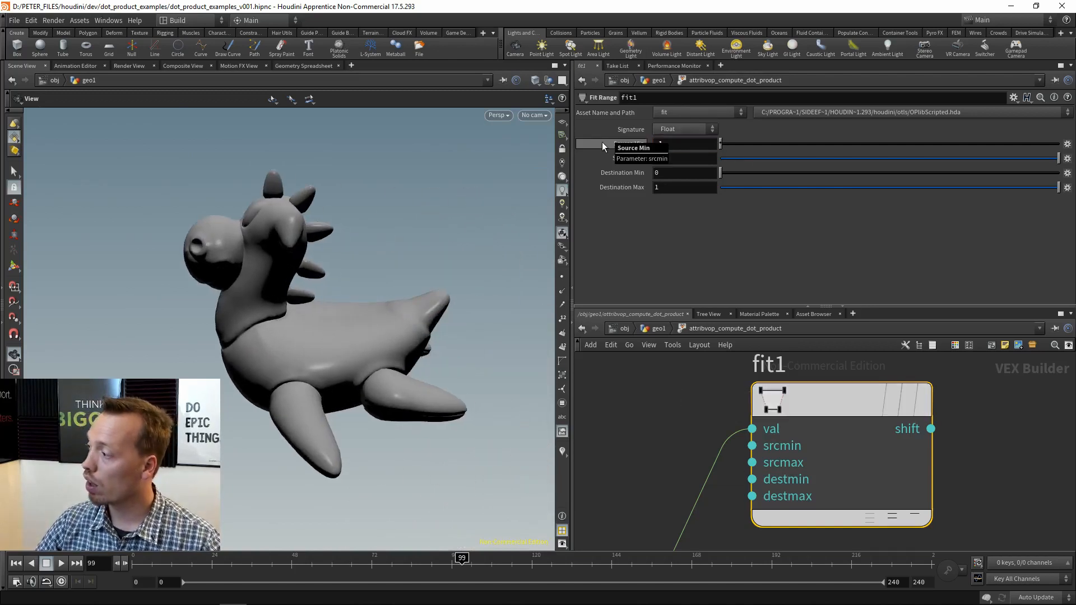
key(Tab)
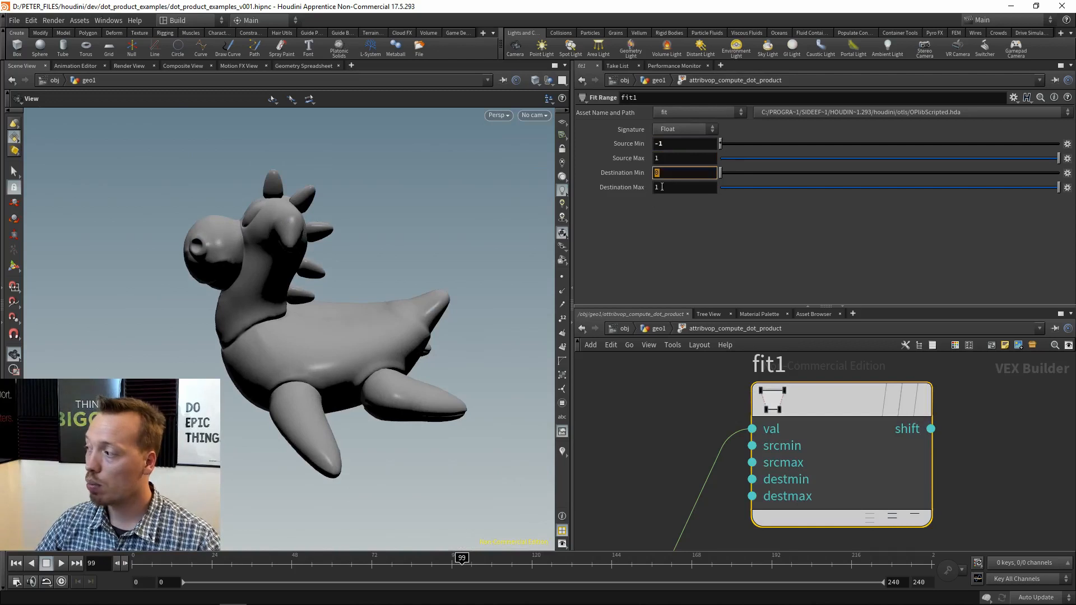
Step: Connect the Fit Range node's shift output to the Cd output channel and check the model in wireframe and shaded display
click(931, 429)
scroll(993, 463, down, 4)
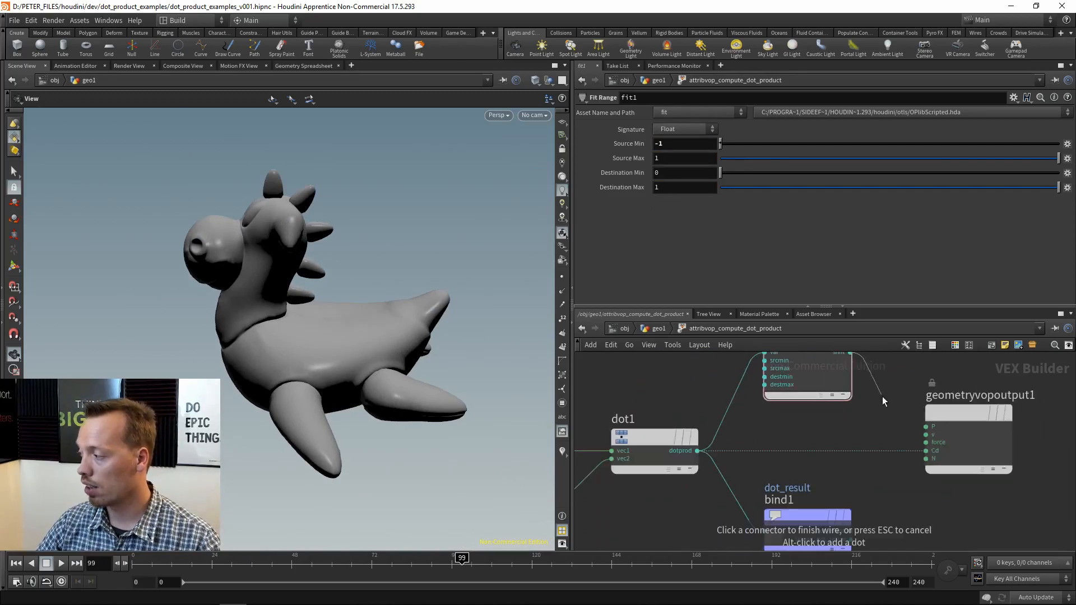
click(927, 451)
mouse_move(534, 405)
mouse_down()
mouse_move(397, 360)
mouse_move(401, 272)
mouse_move(427, 308)
mouse_move(395, 405)
mouse_move(467, 439)
mouse_move(315, 332)
mouse_move(218, 233)
mouse_up()
key(w)
drag(248, 355, 308, 499)
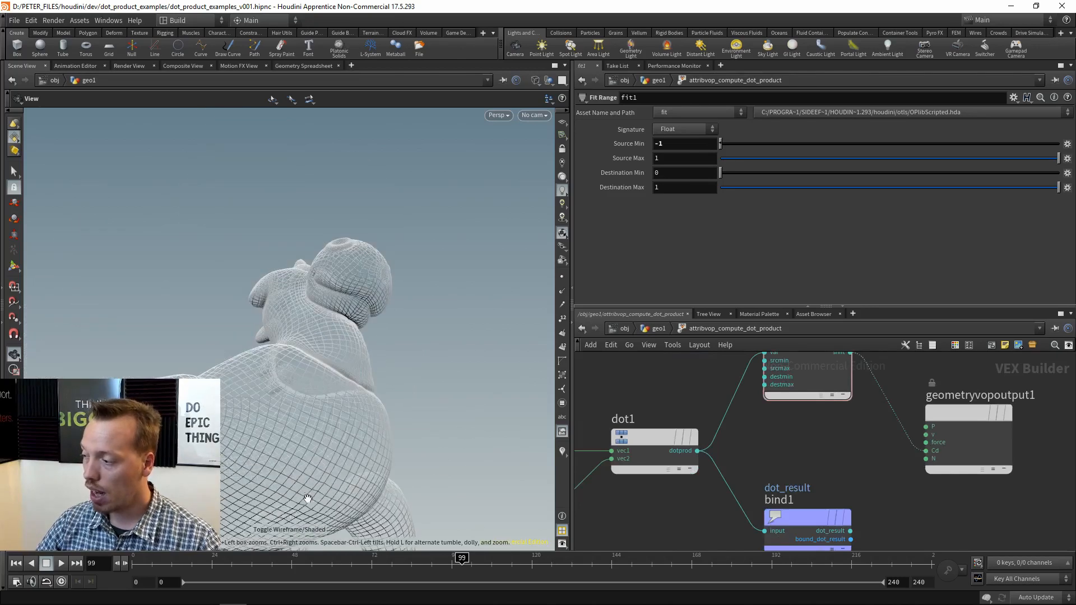
key(w)
Step: Add a Rainbow node between the Fit Range node and the geometry output node
middle_drag(978, 484, 916, 496)
key(Tab)
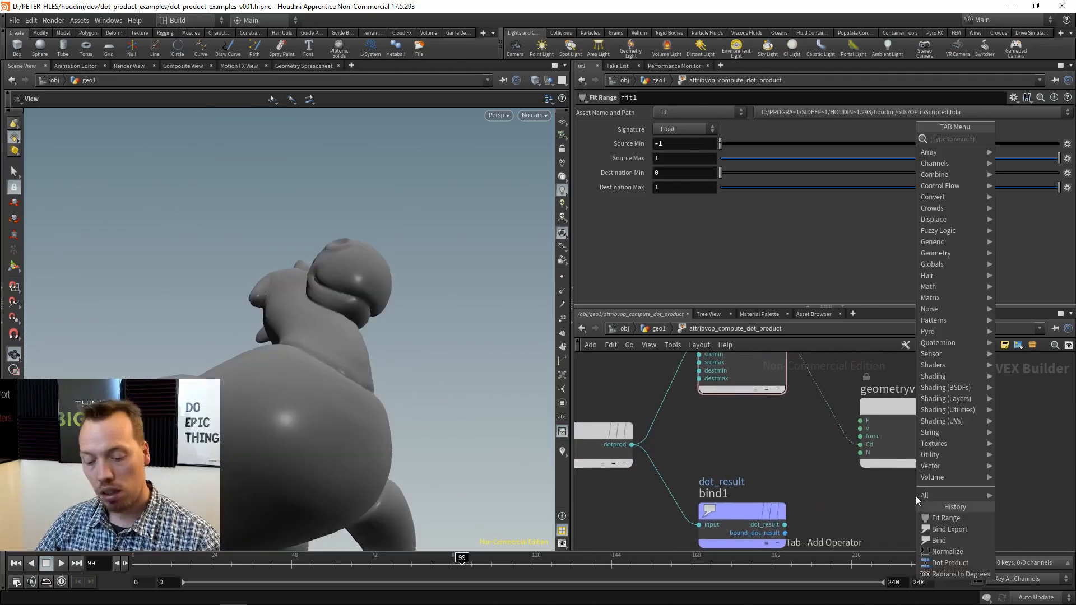
text(rainbo)
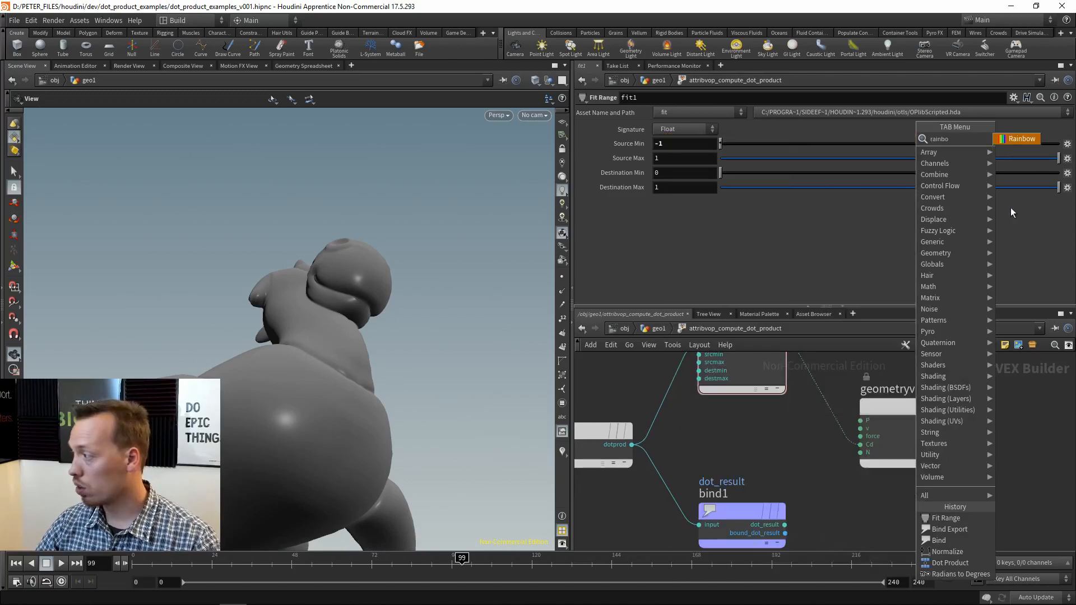
click(1010, 140)
click(721, 396)
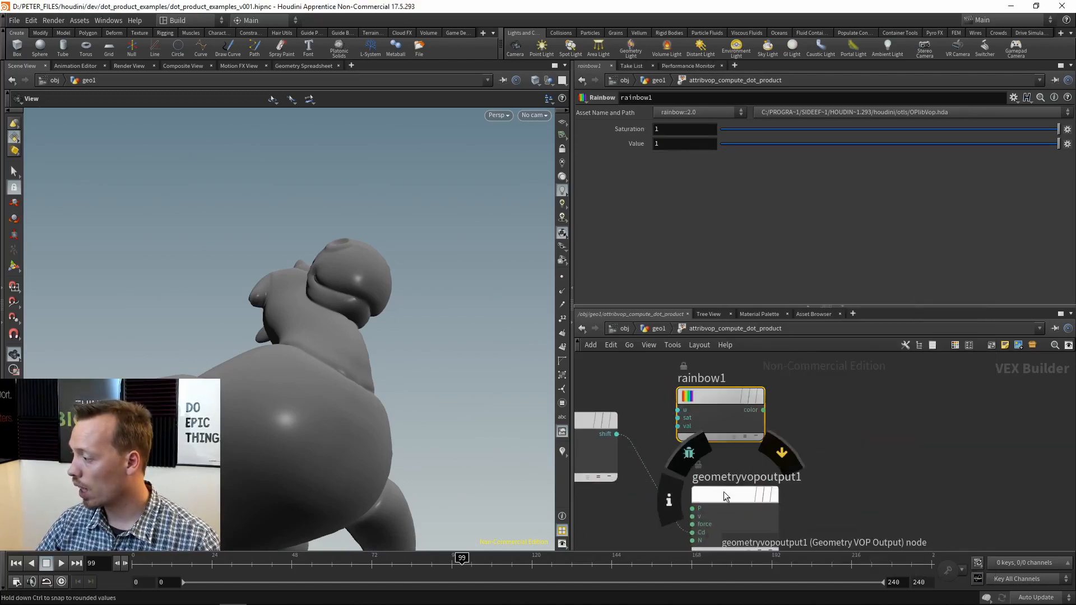
Step: Connect the fit shift output to the Rainbow node's u input, and its color output to the geometry output's Cd
scroll(627, 474, up, 3)
click(611, 407)
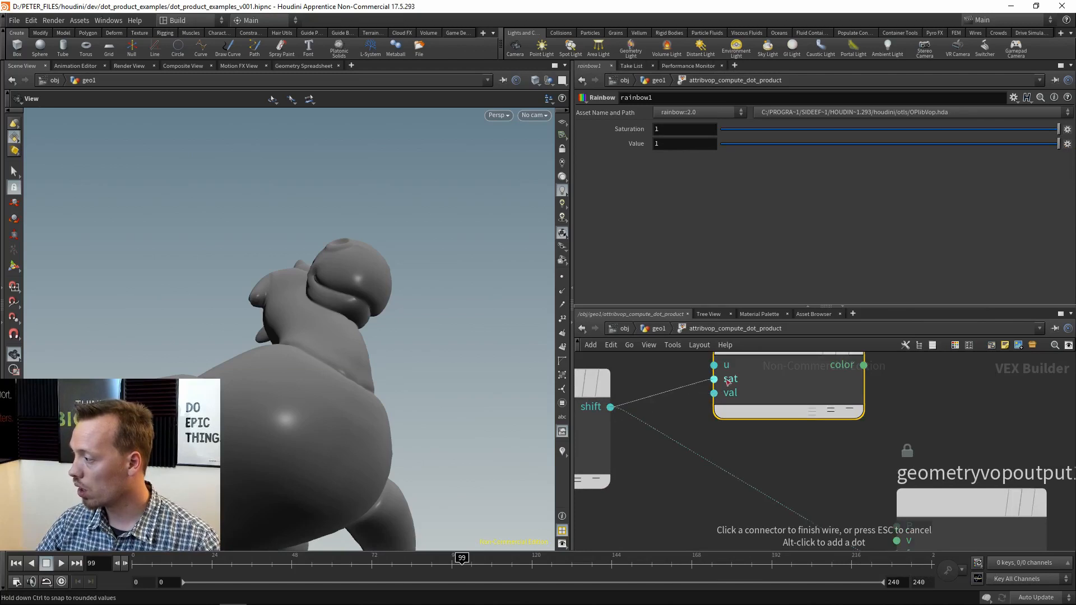
click(716, 366)
middle_drag(689, 368, 700, 426)
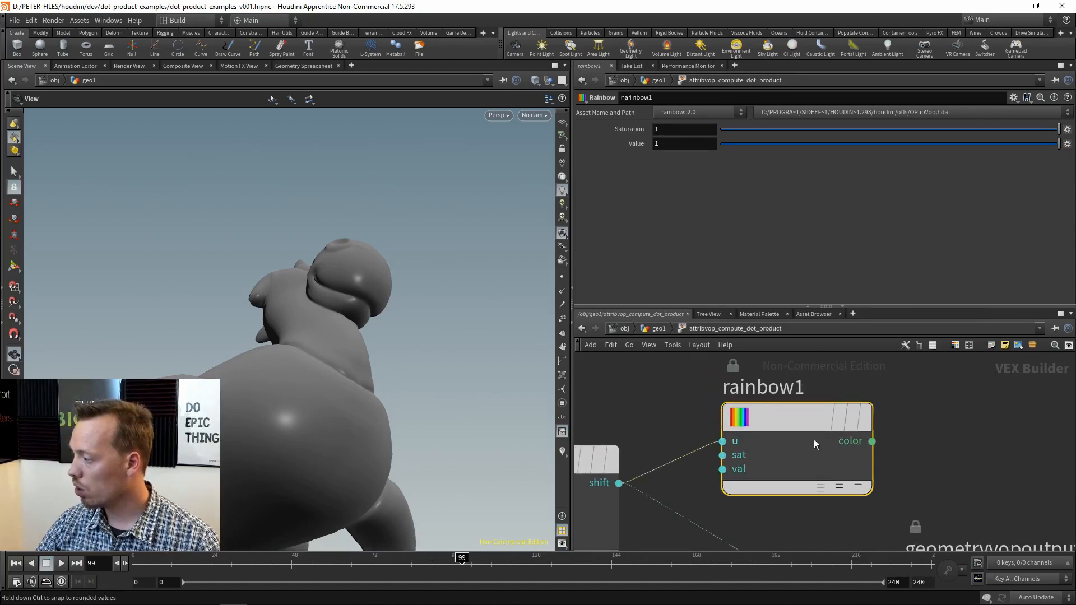
click(872, 442)
middle_drag(858, 443, 848, 355)
click(837, 442)
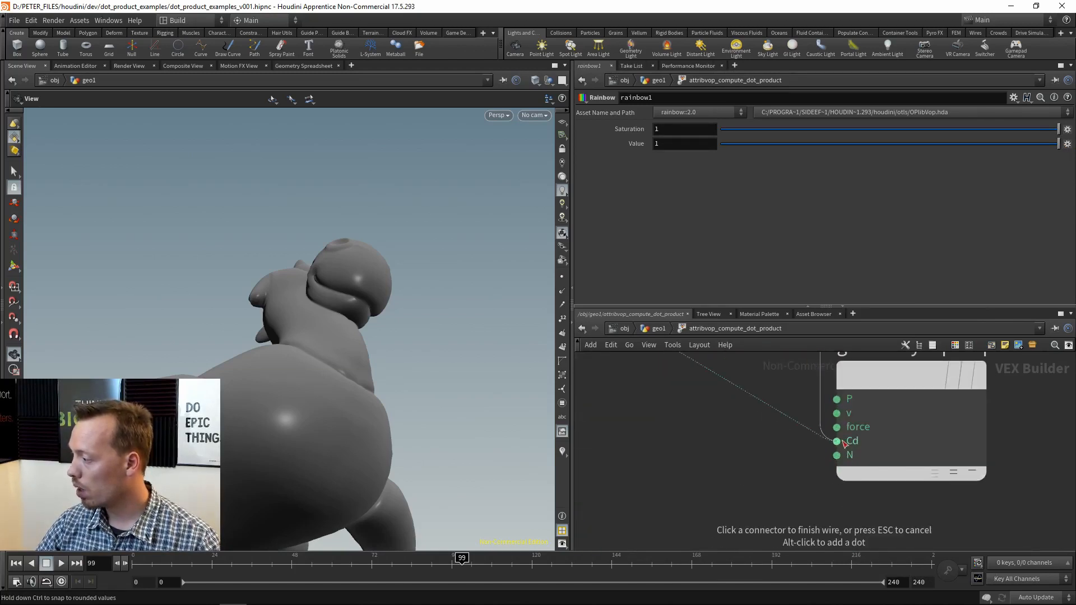
Step: Inspect the rainbow colouring on the model from several angles and space out the Rainbow and geometry output nodes
drag(365, 394, 287, 352)
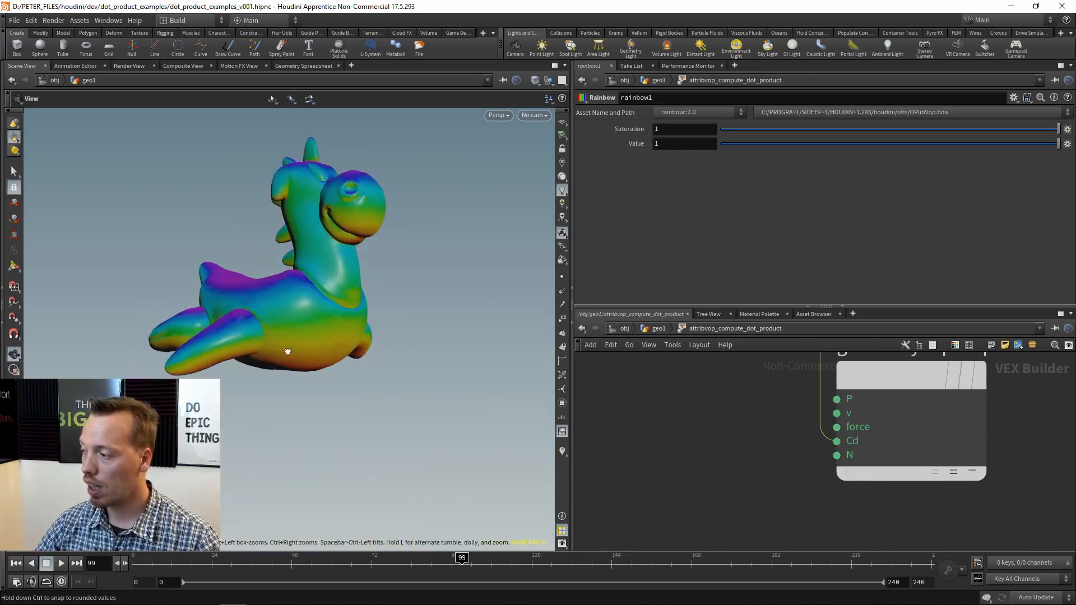
drag(257, 244, 255, 213)
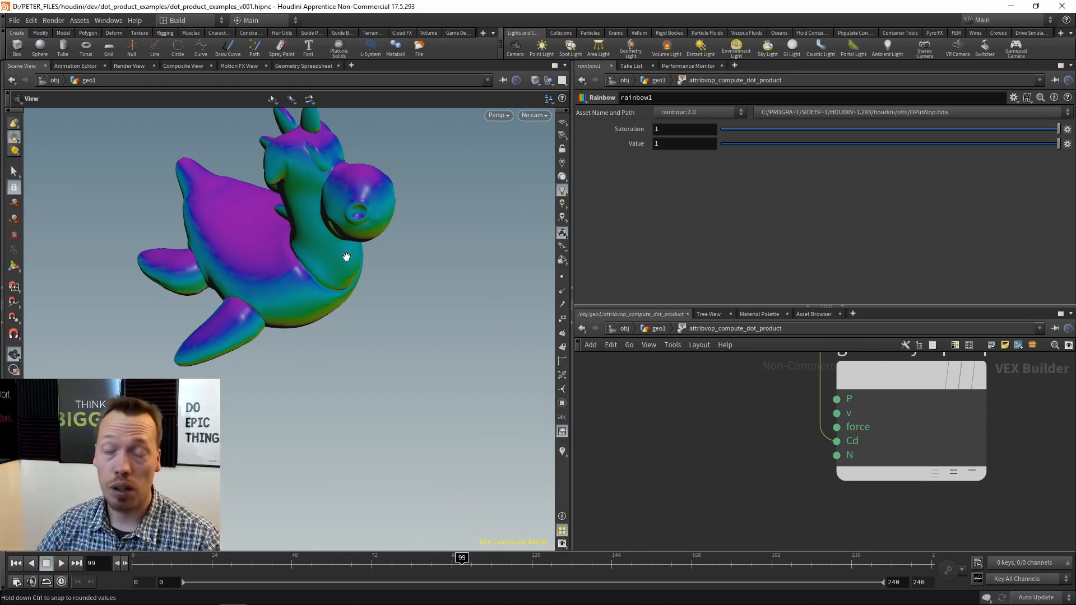
scroll(758, 465, down, 3)
drag(280, 239, 308, 236)
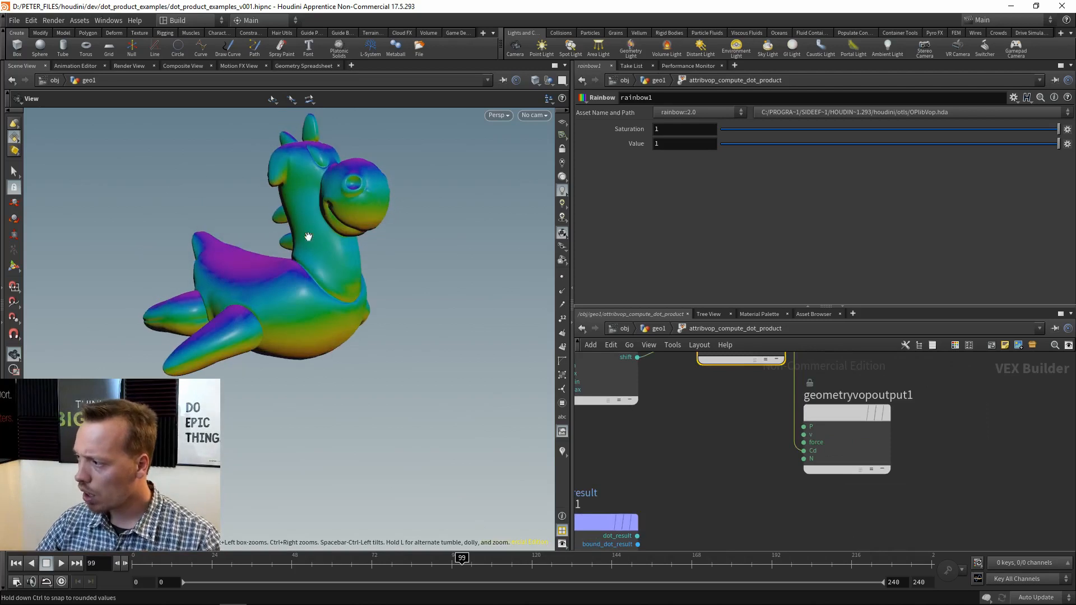
click(816, 397)
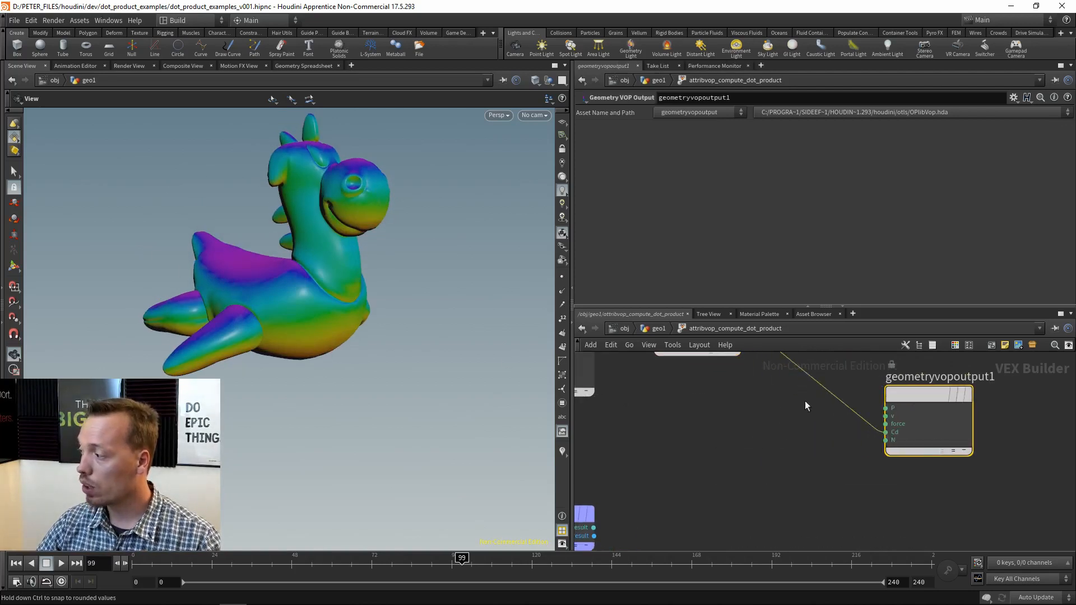
click(749, 418)
key(h)
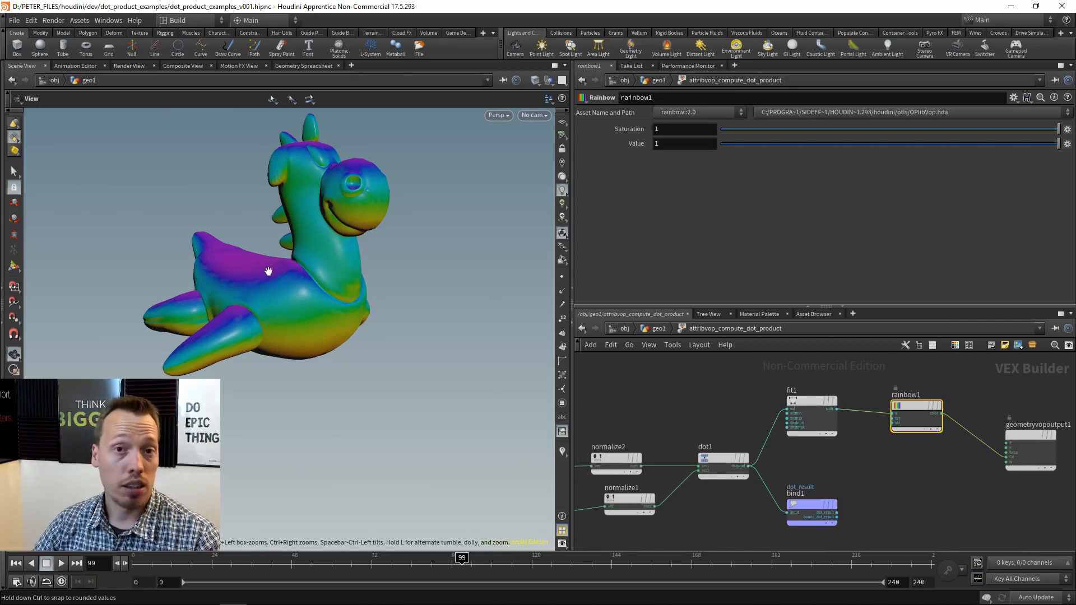
Step: Return to the geo1 network, add an Attribute VOP below attribvop_compute_dot_product and make it the displayed node
key(u)
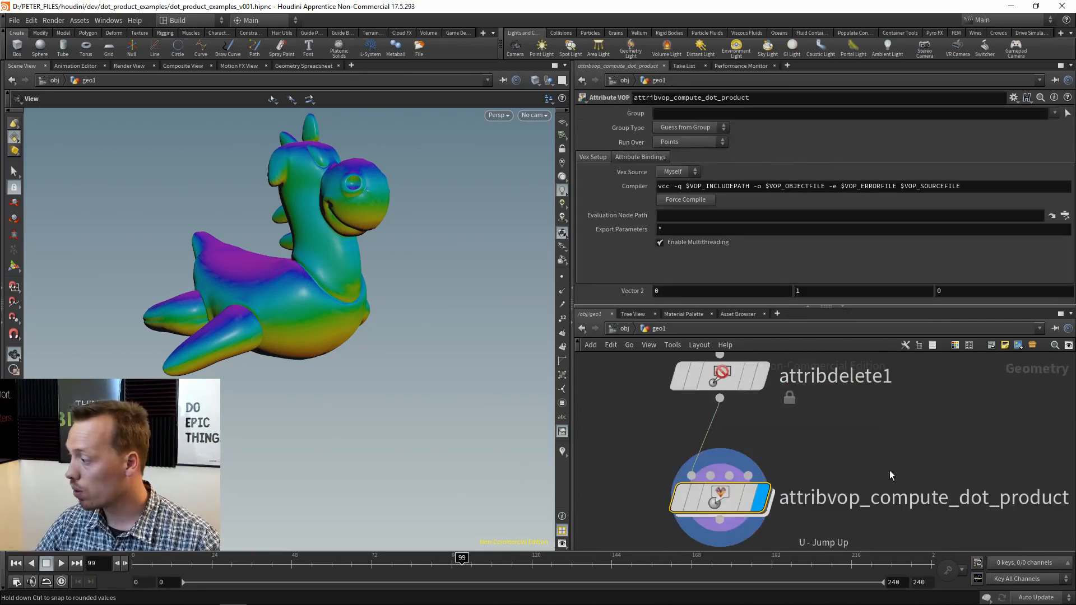
key(Tab)
text(avop)
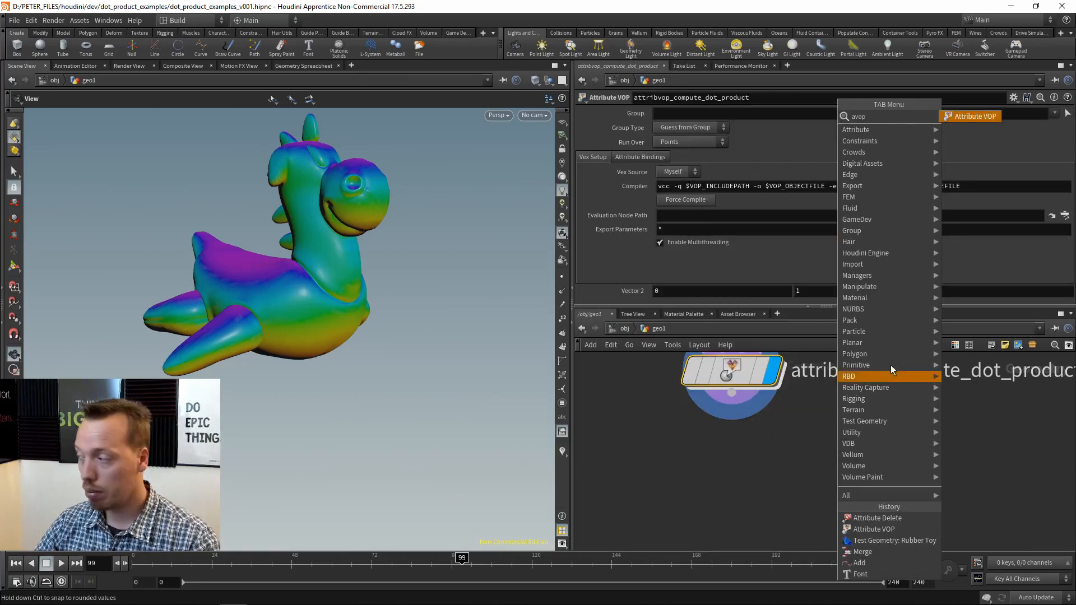
click(967, 121)
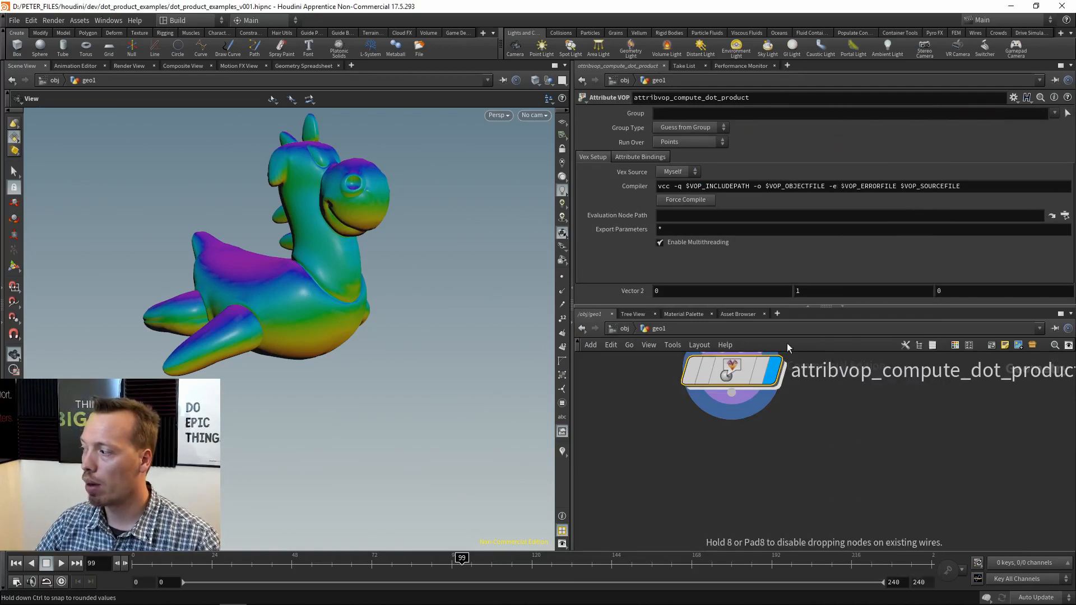
click(743, 473)
click(783, 474)
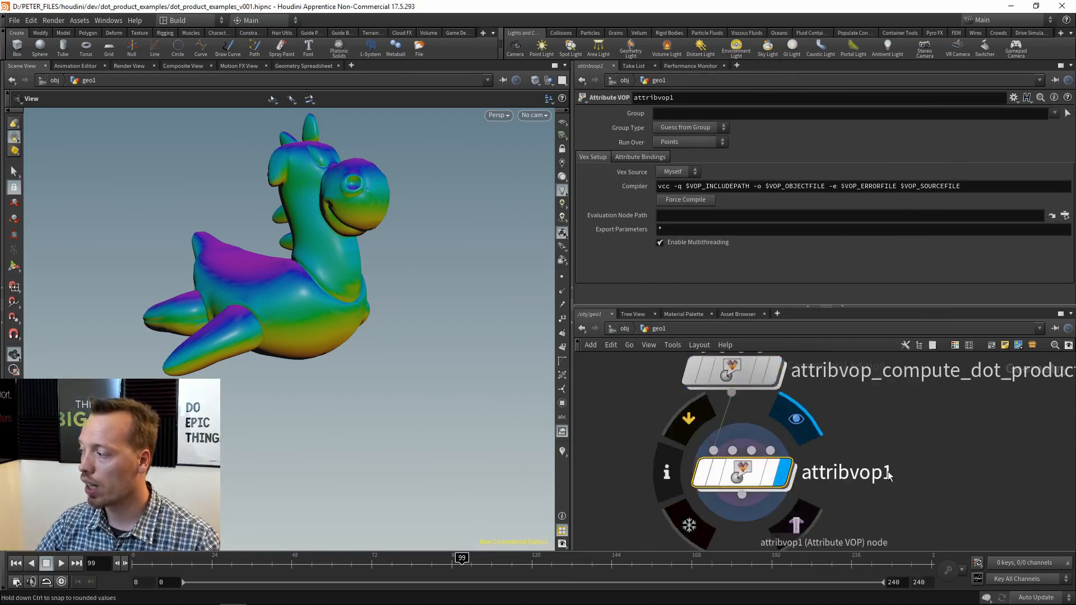
Step: Rename the new Attribute VOP node as attribvop_dot_threshold
click(886, 476)
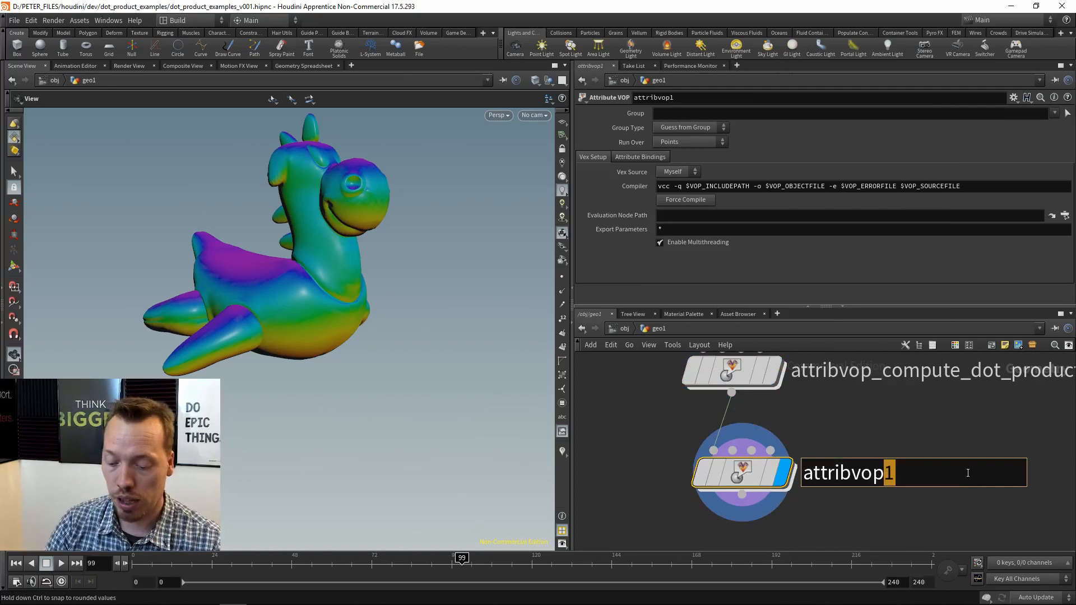
text(_)
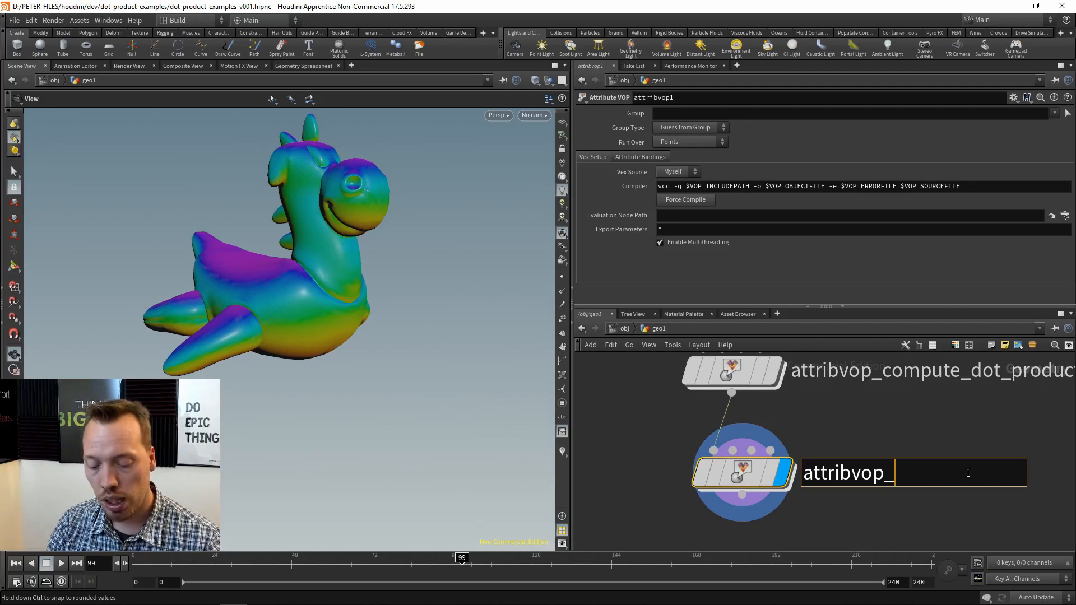
text(dot_thr)
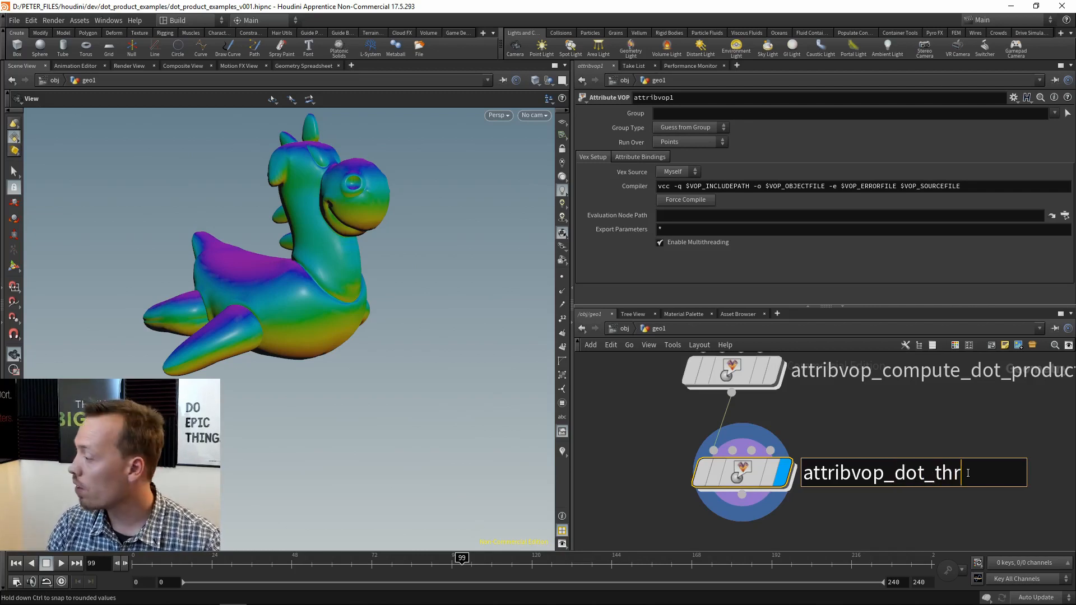
text(eshold)
key(Return)
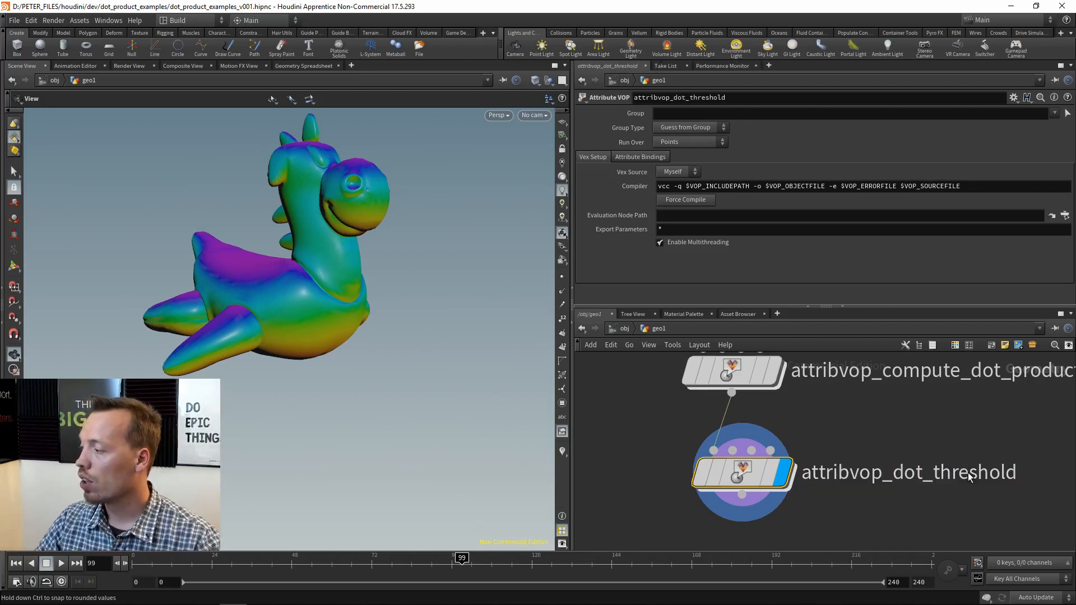
Step: Enter the attribvop_dot_threshold network and add a Bind node beside the global parameters node
double_click(734, 474)
key(Tab)
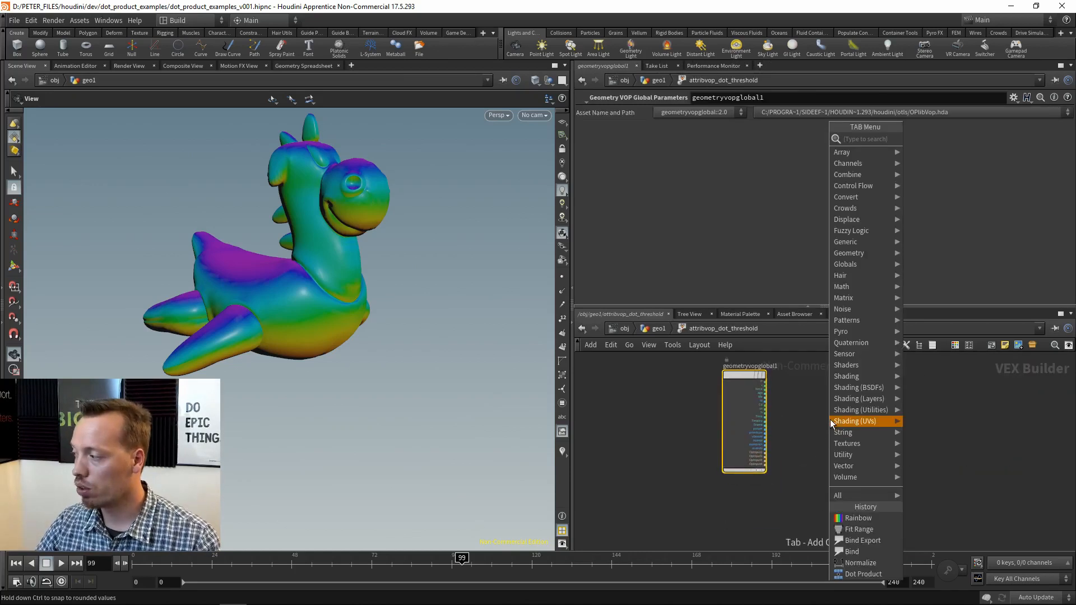
text(bind)
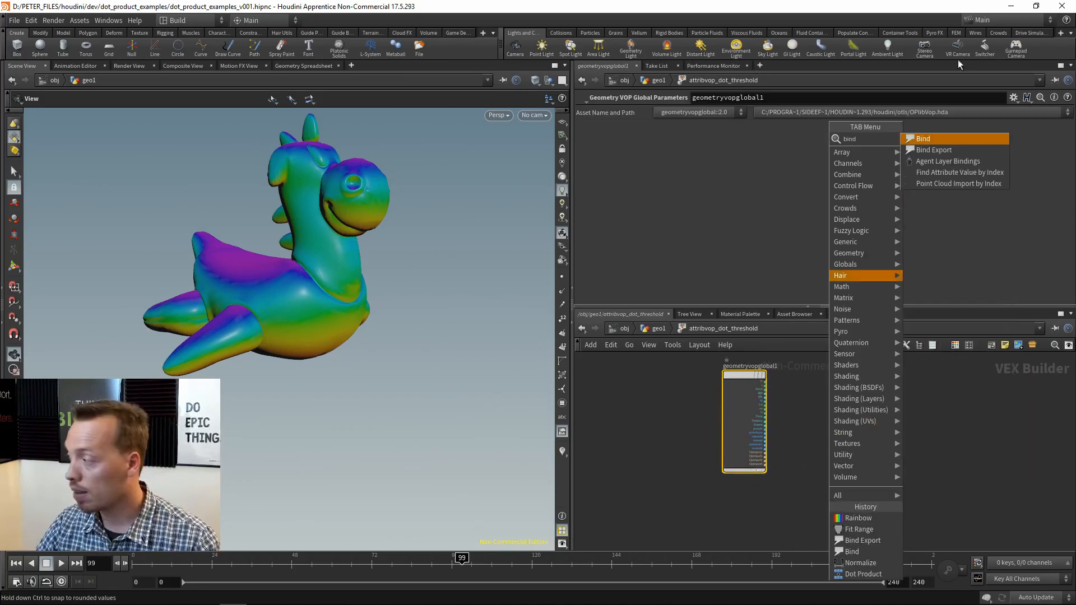
key(Return)
click(819, 418)
scroll(819, 418, up, 4)
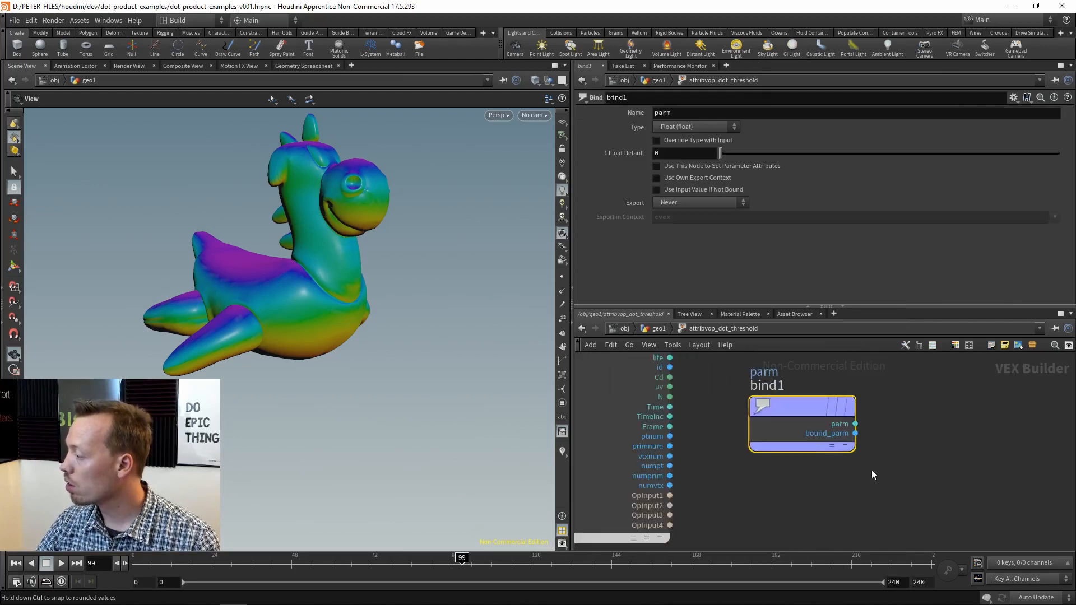
Step: Set the Bind node's parameter name to dot_result
double_click(681, 113)
text(do)
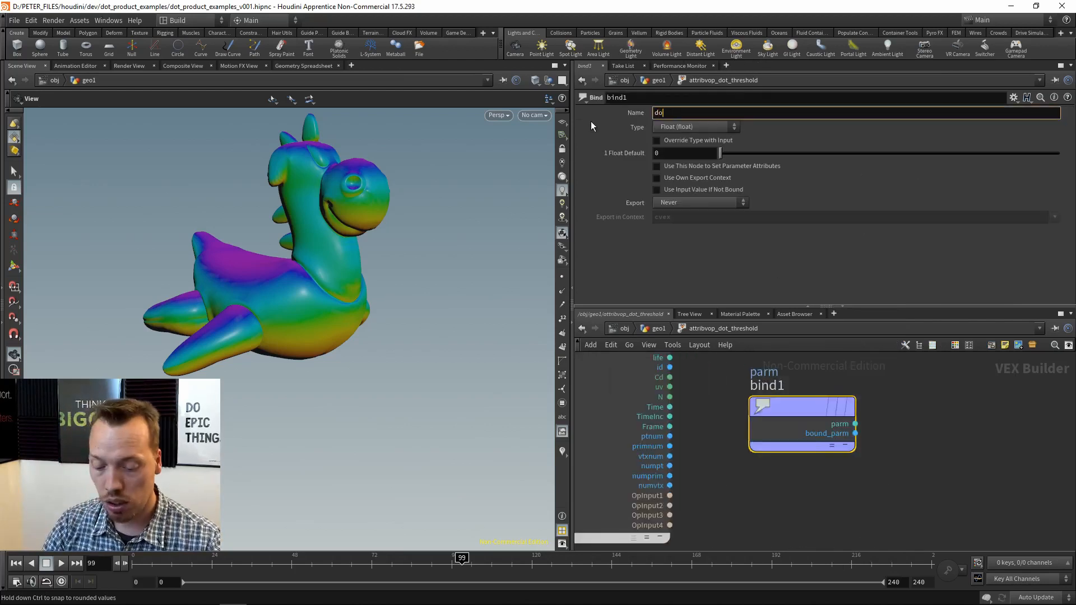
text(t_rsult)
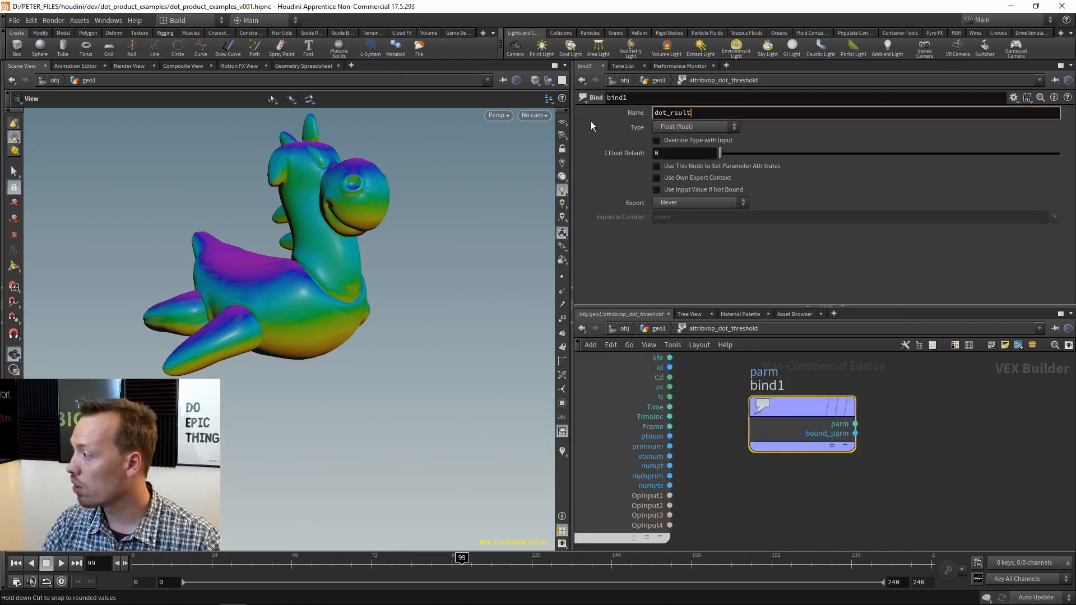
key(Left)
key(Left)
key(Left)
key(Left)
text(e)
key(Return)
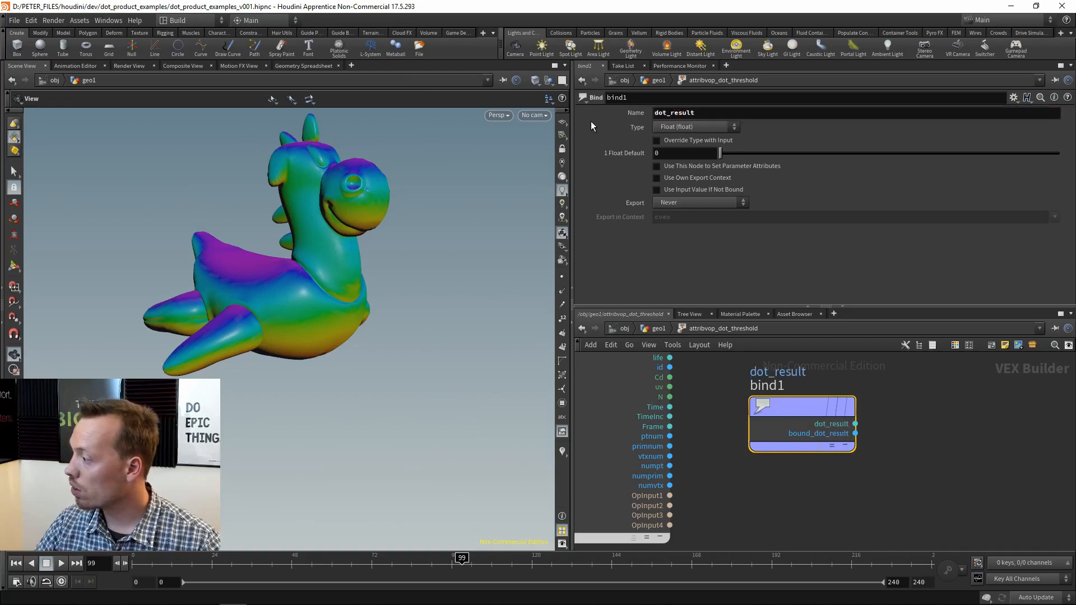
Step: Add a Compare node after the Bind node and wire dot_result into its input1
key(Tab)
text(c)
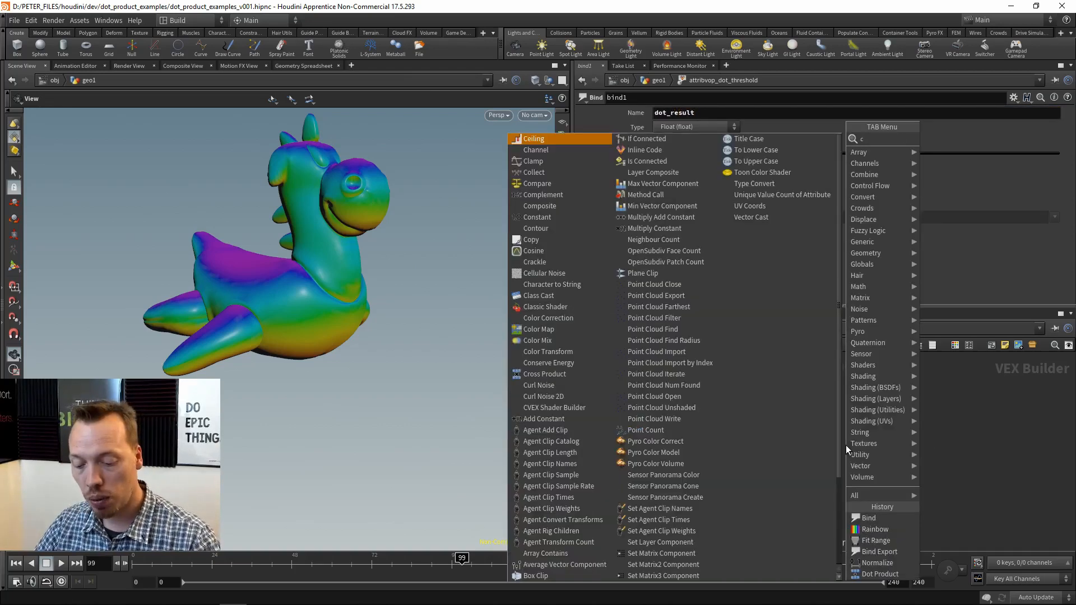
text(omp)
click(953, 139)
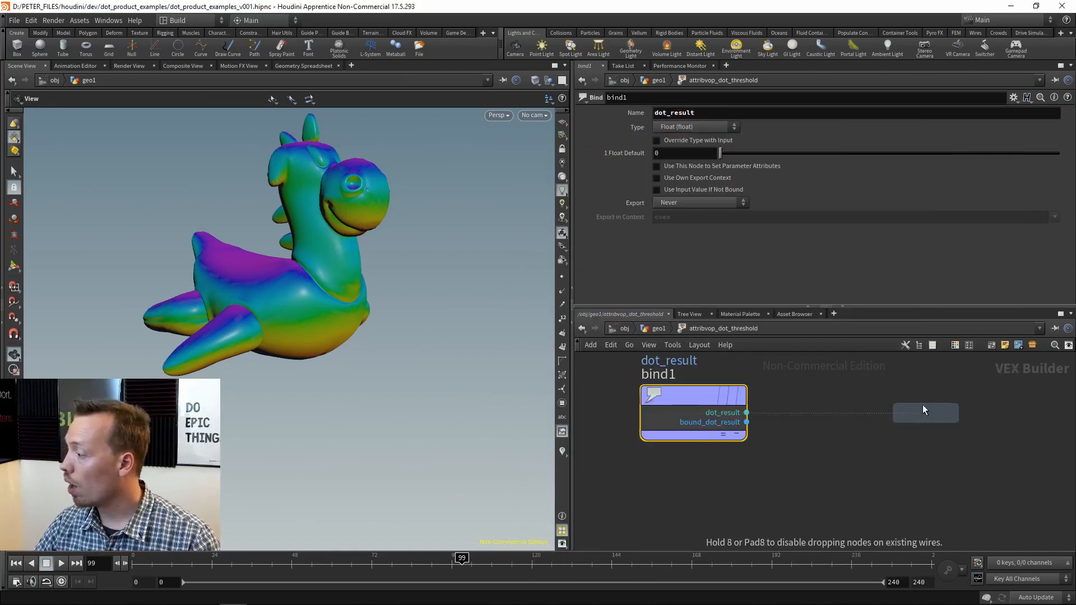
click(804, 440)
scroll(803, 445, up, 3)
click(723, 401)
click(857, 426)
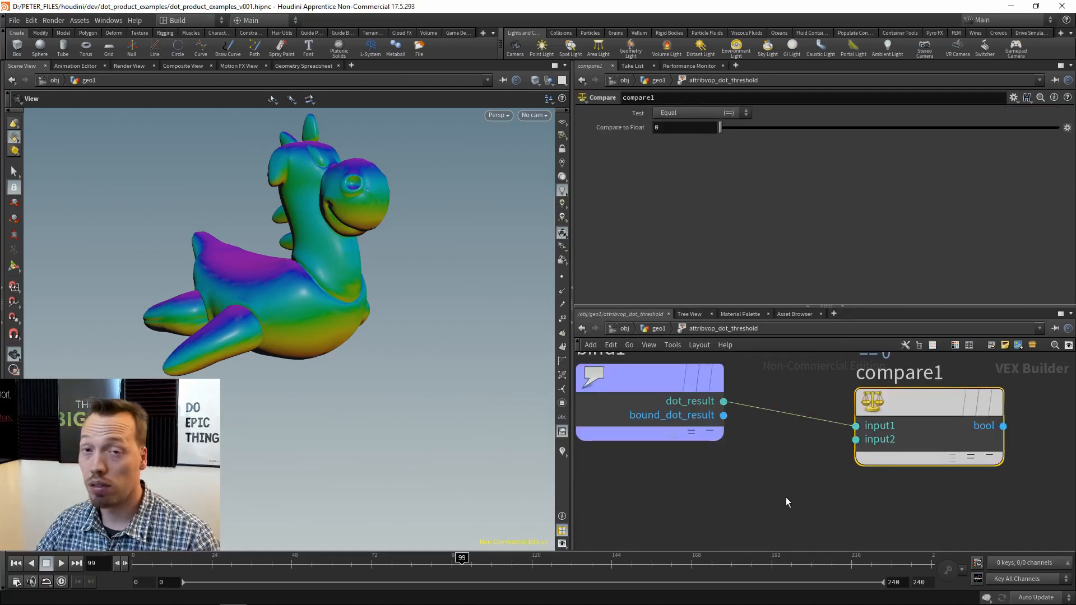
Step: Set the Compare node's test to Greater Than
middle_drag(842, 504, 775, 491)
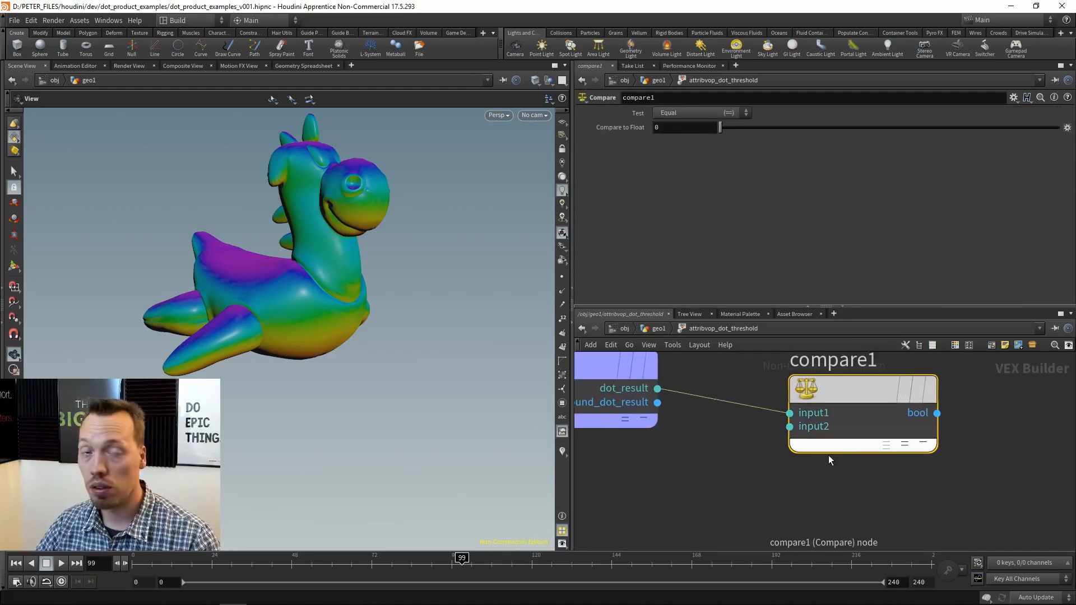
scroll(925, 476, down, 2)
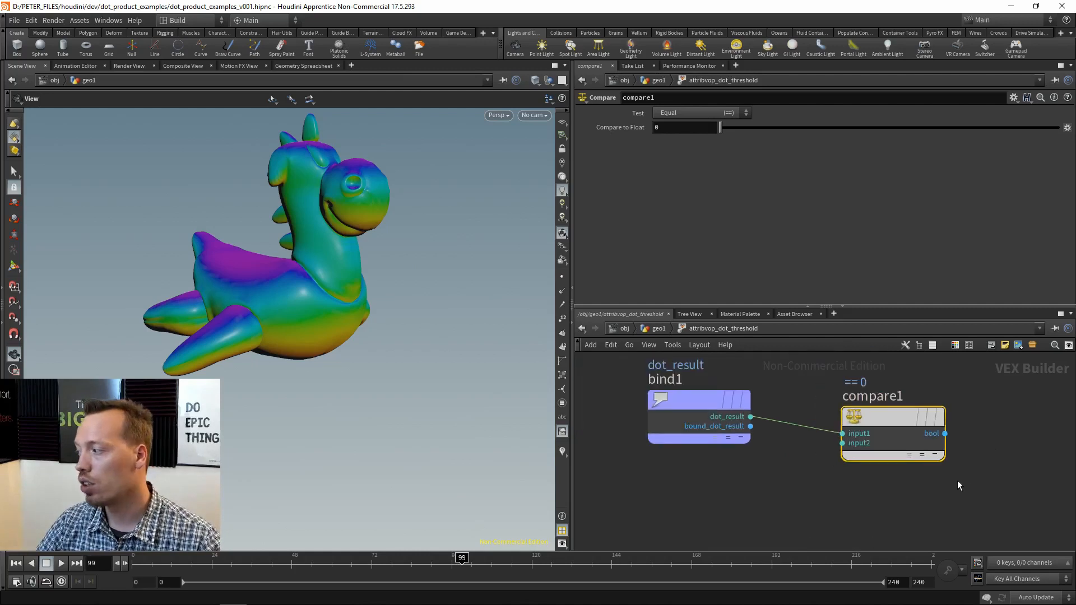
middle_drag(958, 480, 835, 507)
click(711, 112)
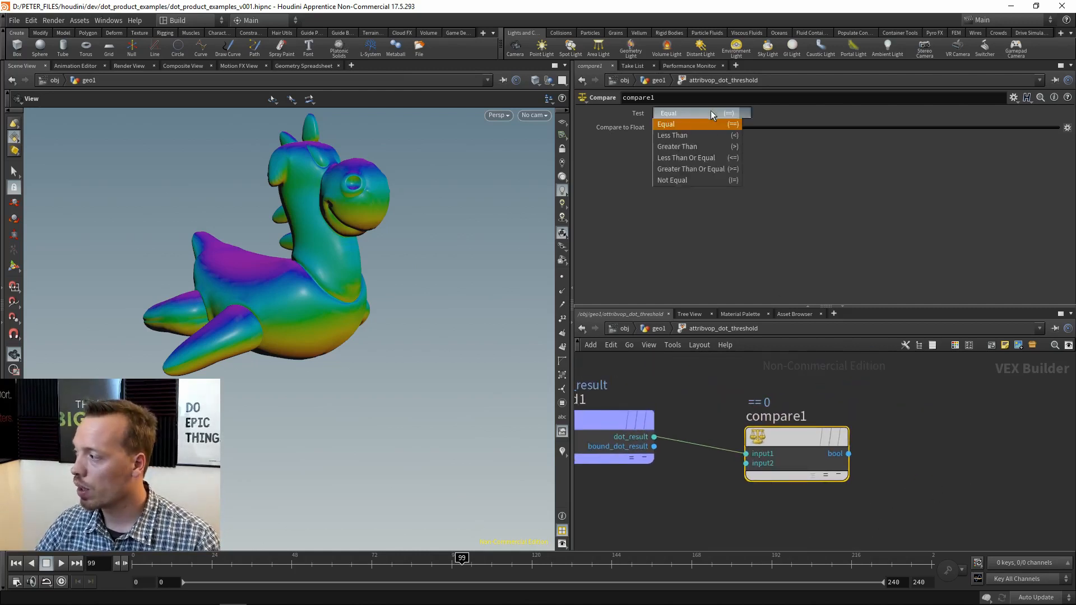
click(697, 148)
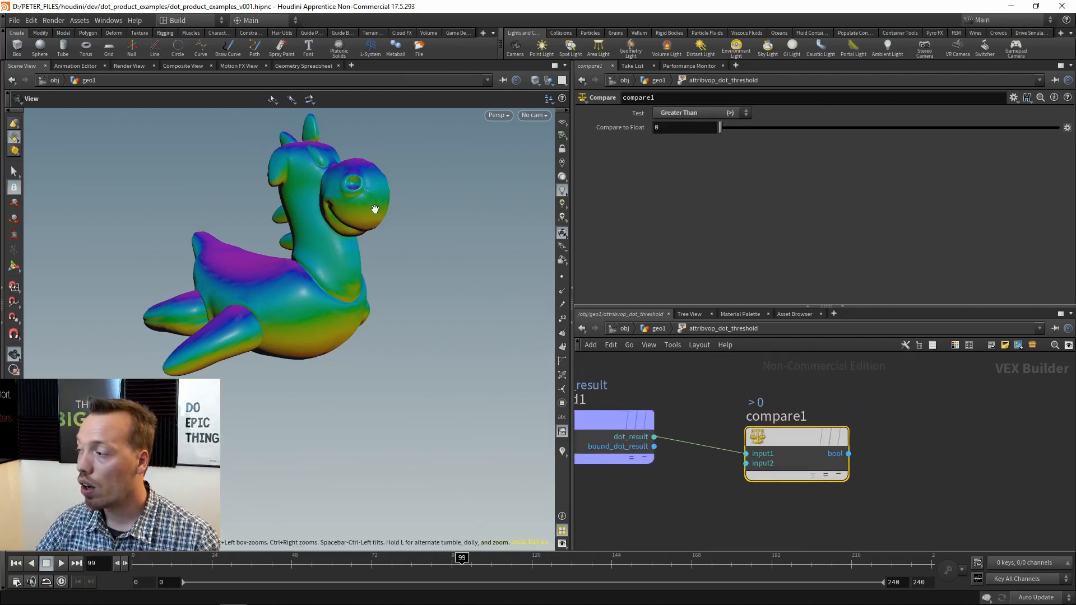
Step: Promote the Compare node's input2 to a parameter and expand it into its own parameter node
scroll(733, 462, up, 2)
right_click(778, 463)
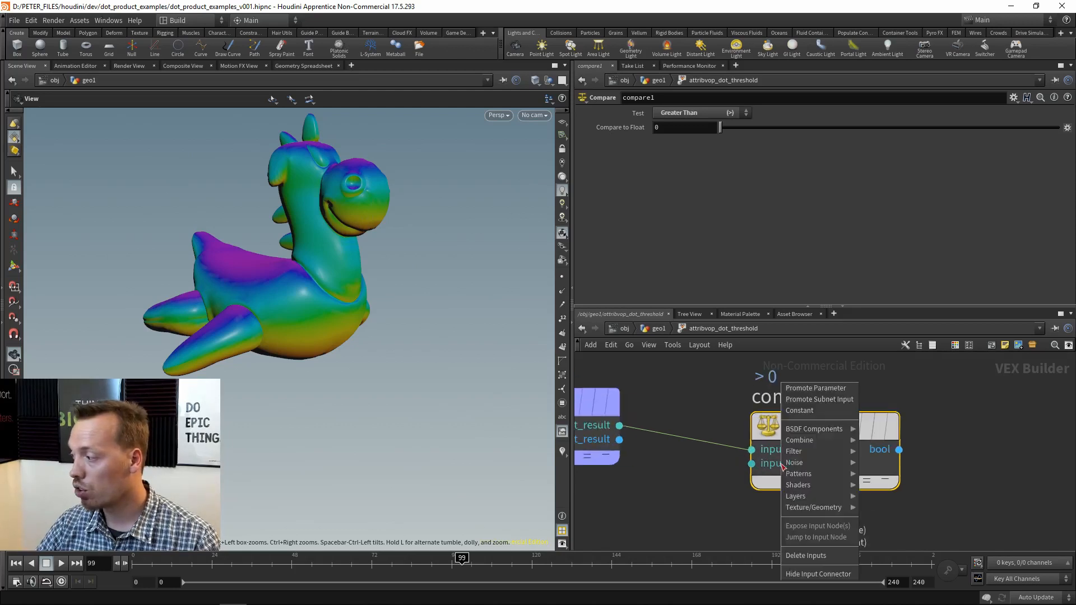
click(823, 386)
scroll(774, 450, down, 2)
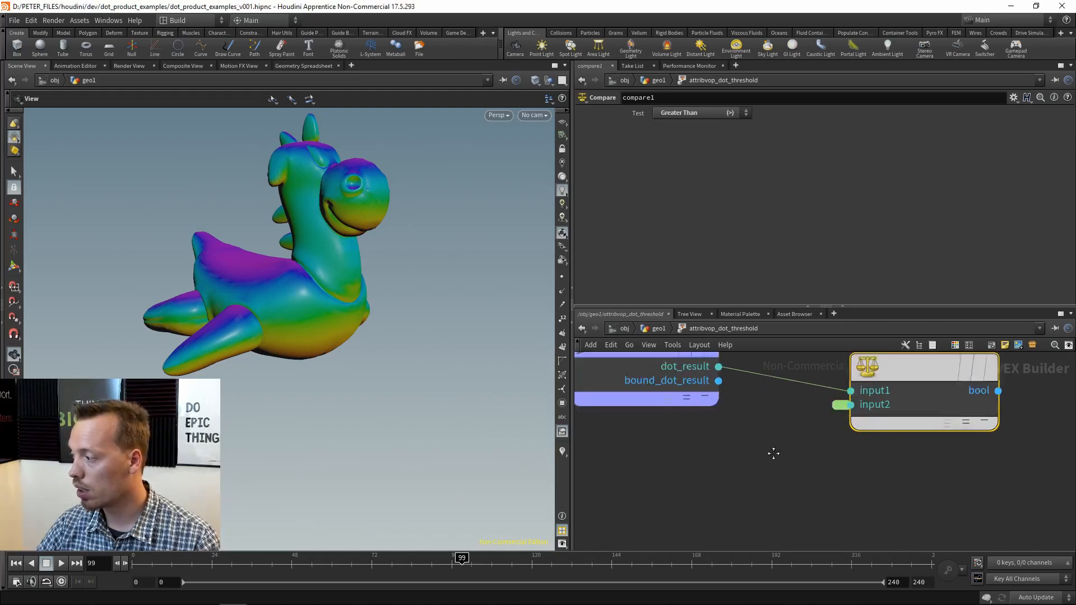
click(822, 406)
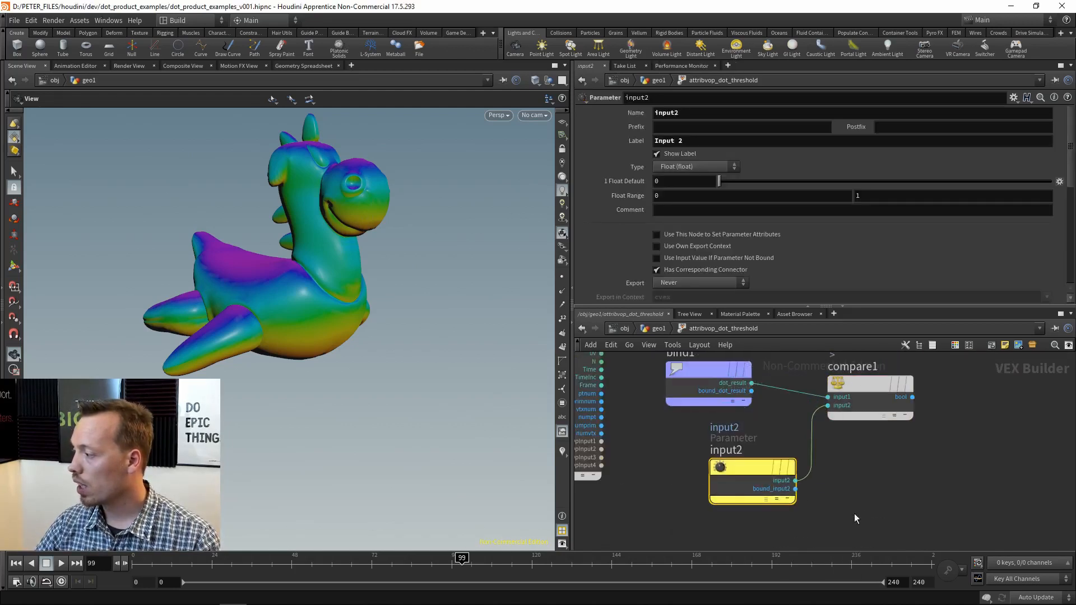
Step: Set both the name and the label of the promoted input2 parameter to dot_threshold
text(dot)
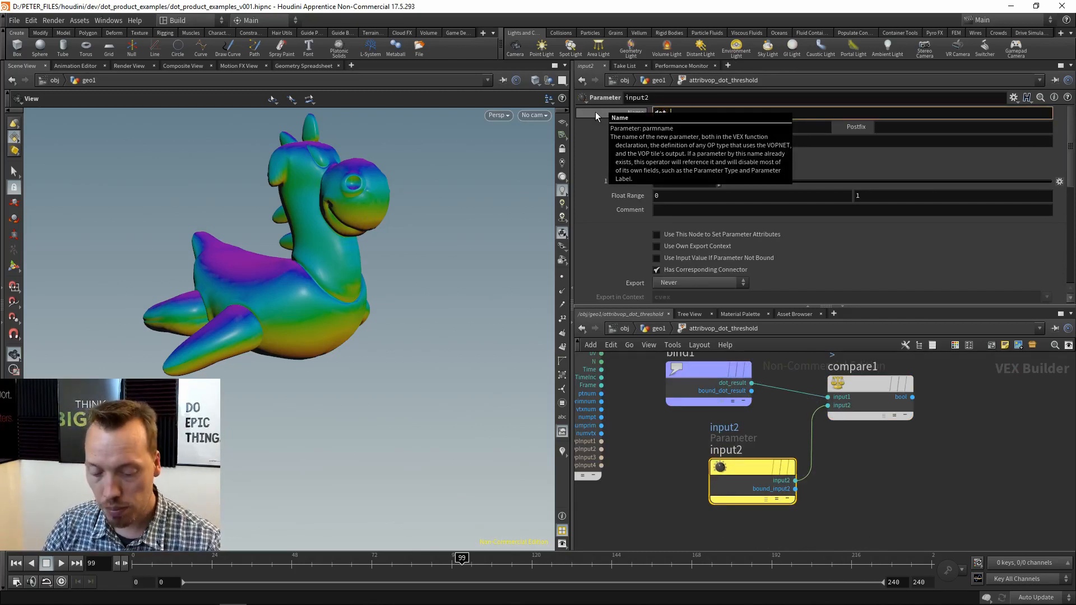
text(_threshold)
key(Return)
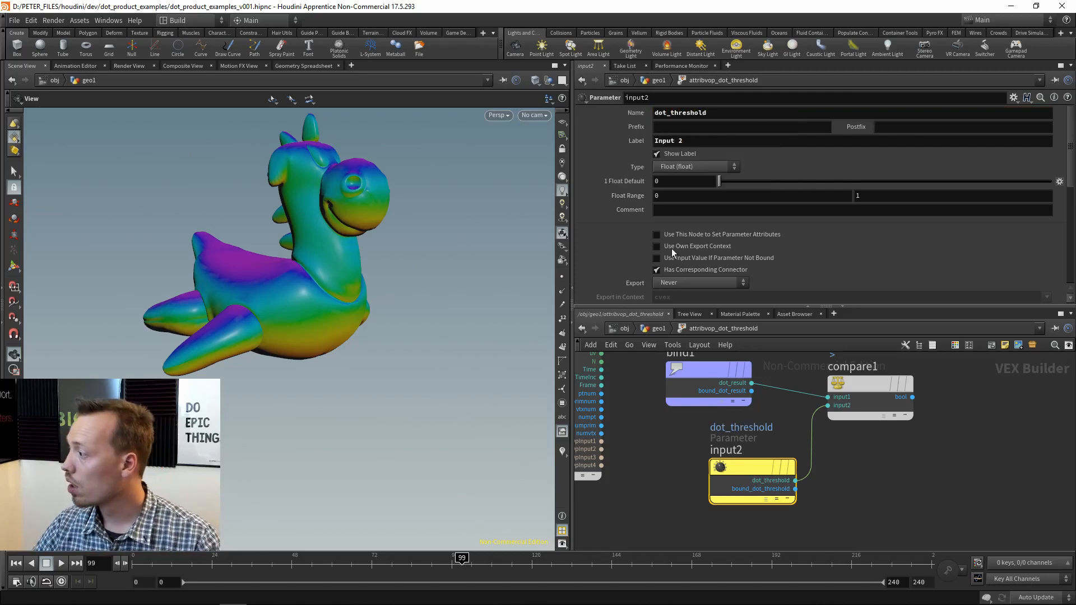
drag(721, 114, 596, 116)
key(ctrl+c)
key(Tab)
key(Tab)
key(Tab)
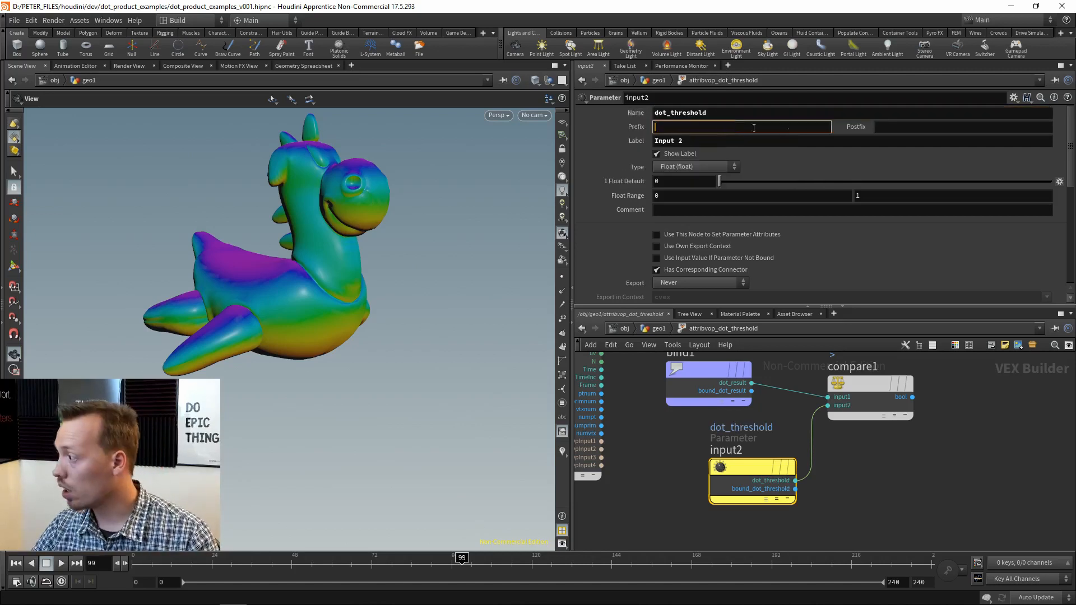
key(ctrl+v)
key(Return)
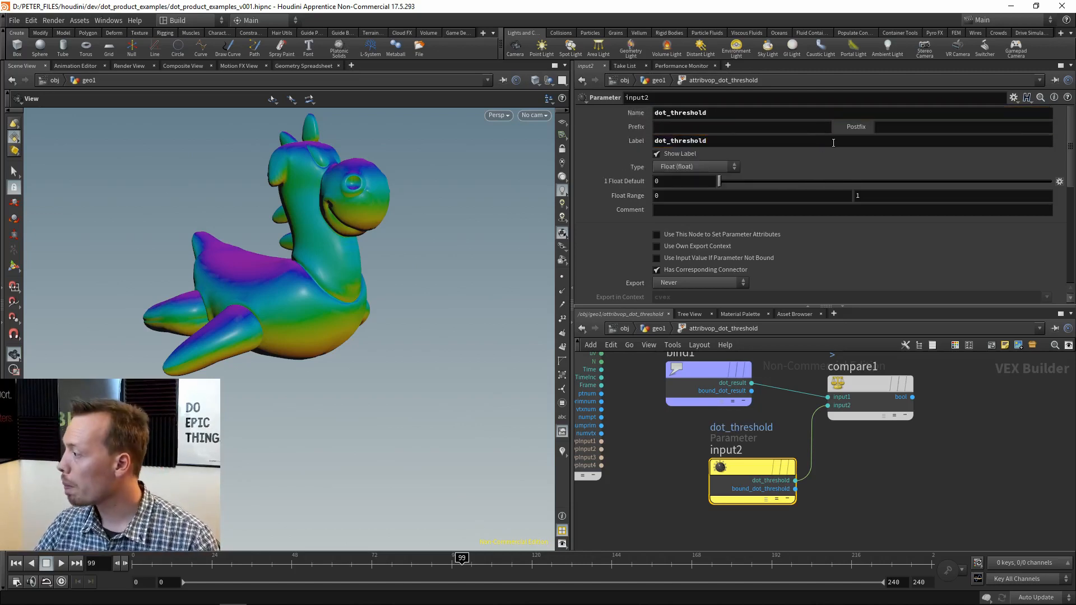
Step: Move the geometryvopoutput1 node beside compare1 and wire the Compare node's bool output into Cd
middle_drag(1043, 376, 866, 463)
scroll(867, 463, down, 3)
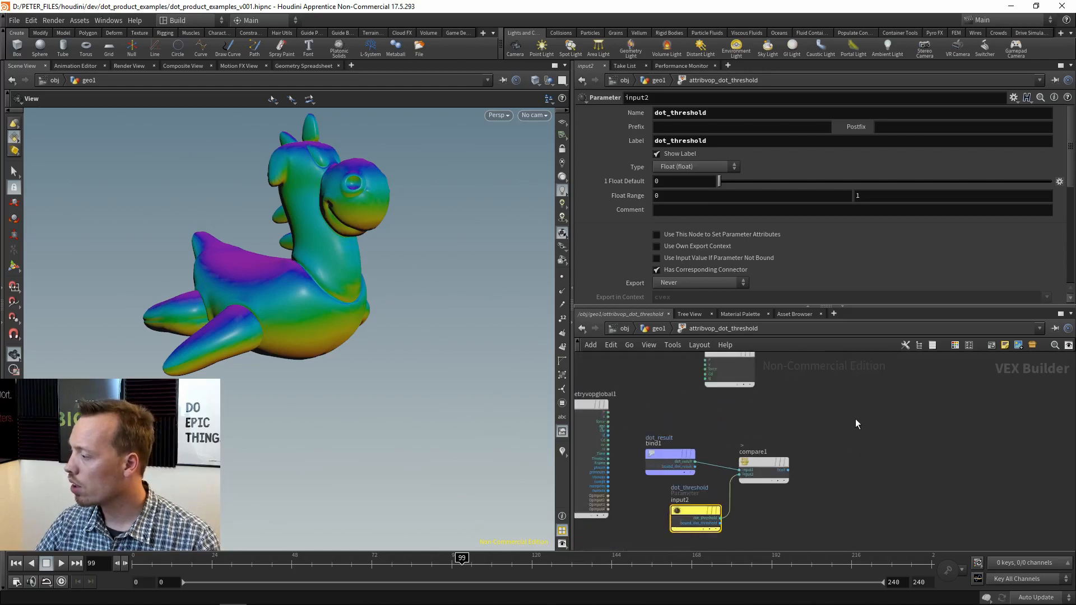
click(741, 365)
middle_drag(741, 365, 727, 409)
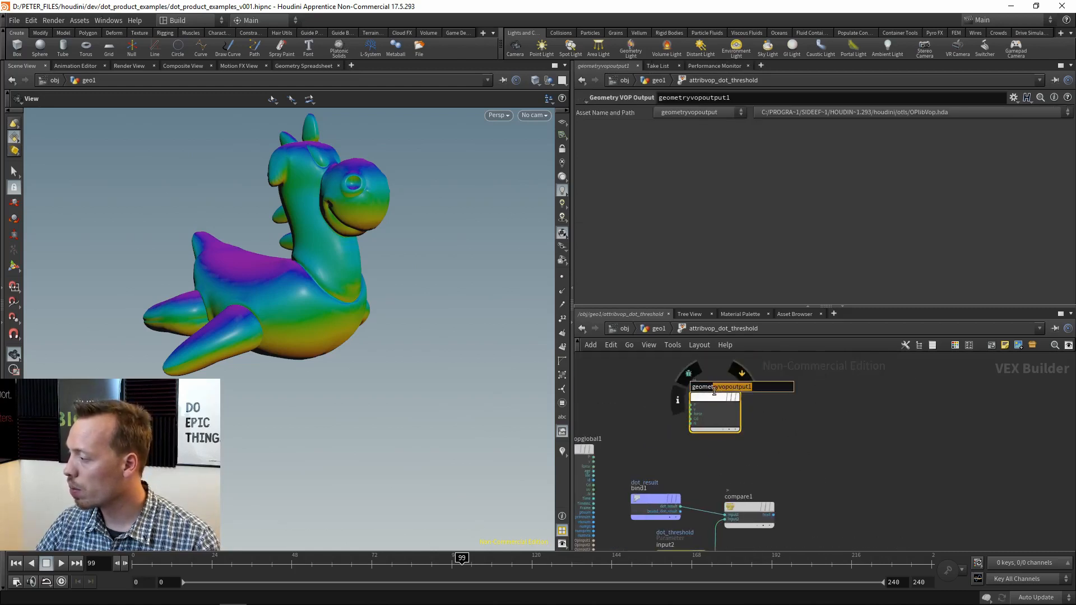
drag(720, 395, 810, 510)
scroll(810, 510, up, 6)
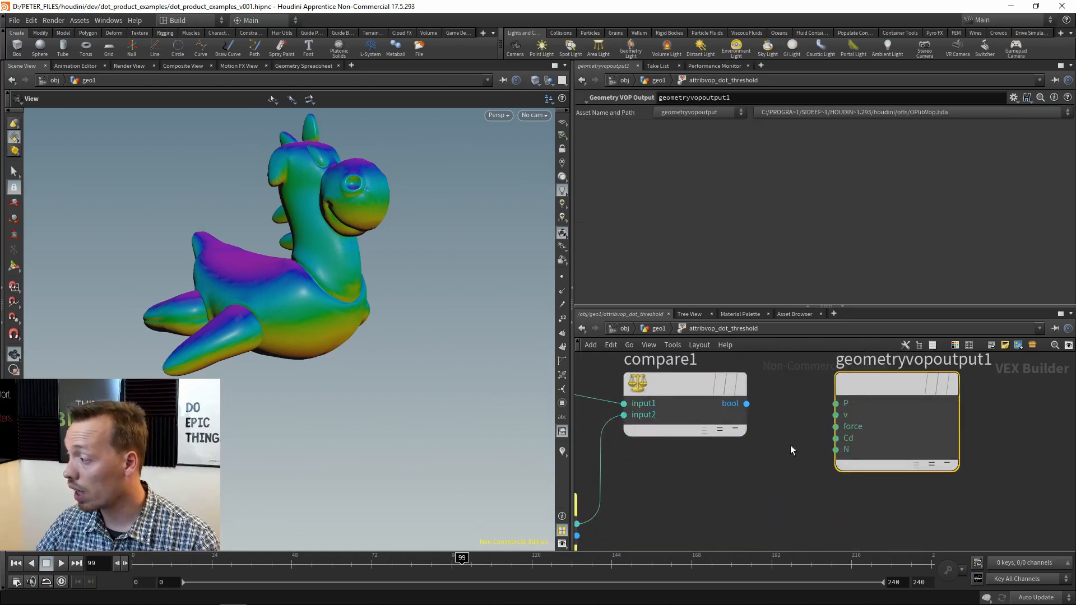
click(727, 425)
click(856, 475)
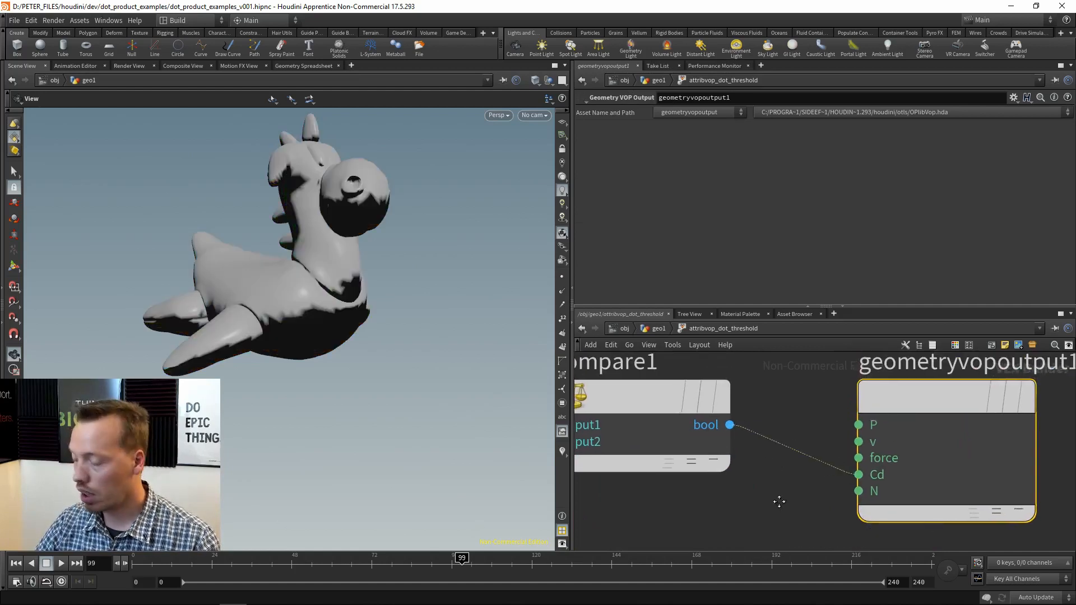
Step: Set the lower limit of the dot_threshold parameter's float range to -1
key(u)
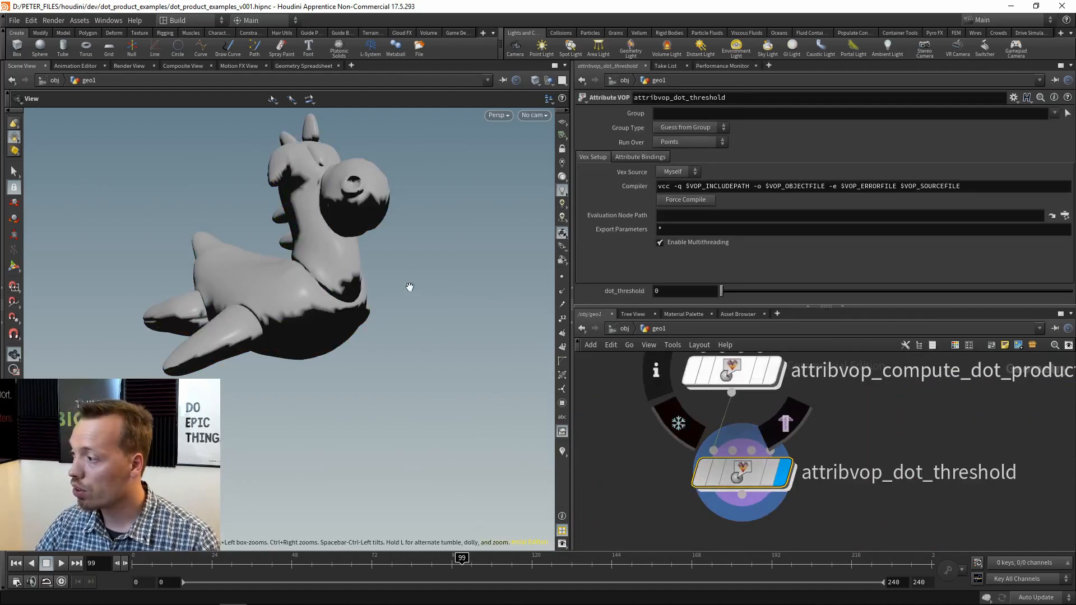
key(Return)
middle_drag(778, 499, 972, 443)
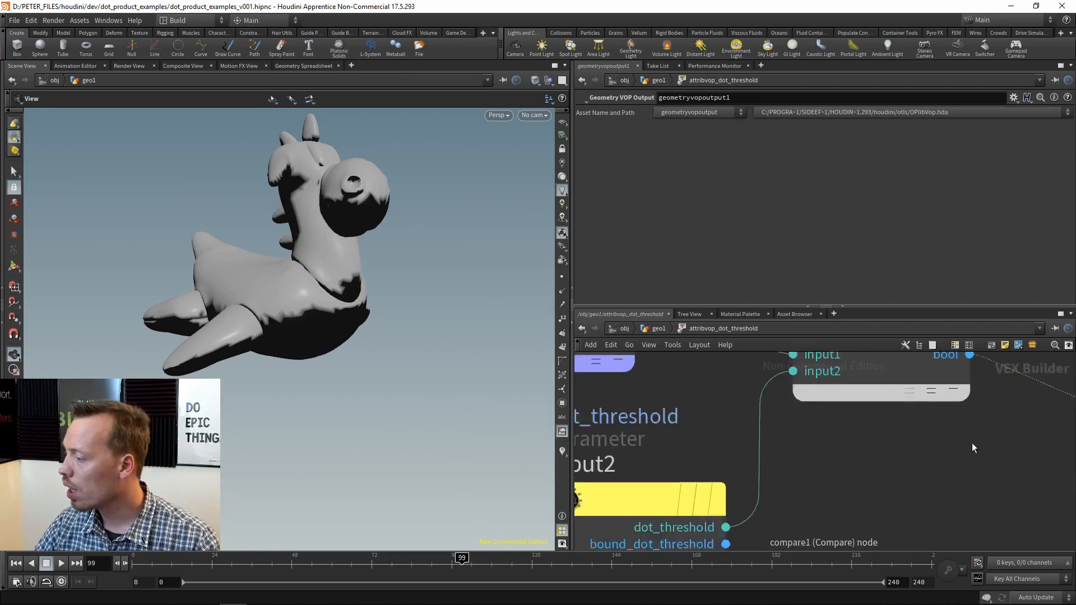
scroll(972, 443, down, 3)
middle_drag(899, 485, 956, 443)
click(836, 437)
click(678, 195)
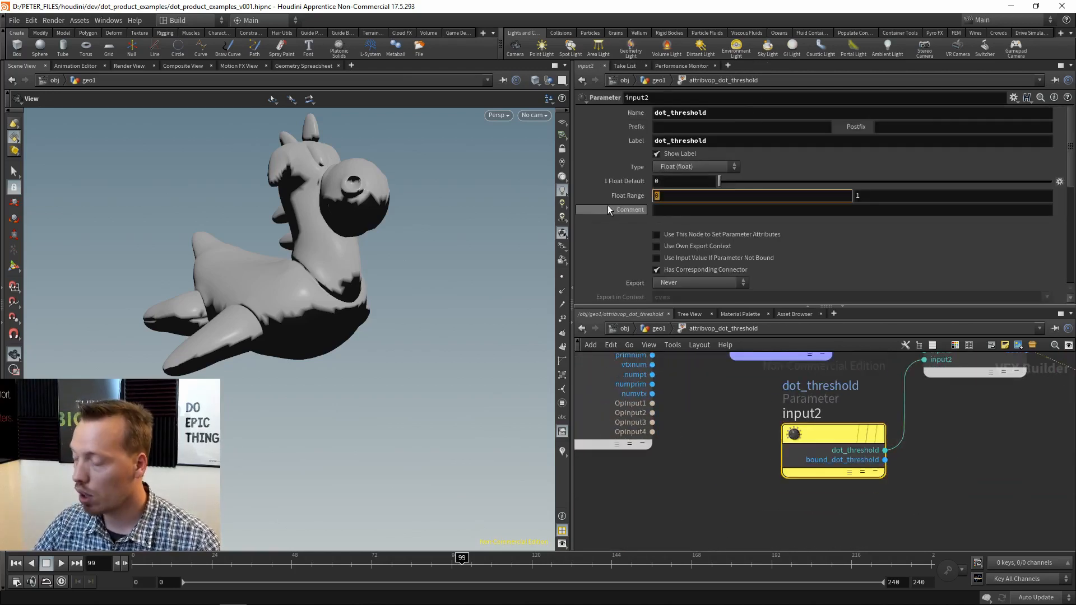
text(-1)
key(Return)
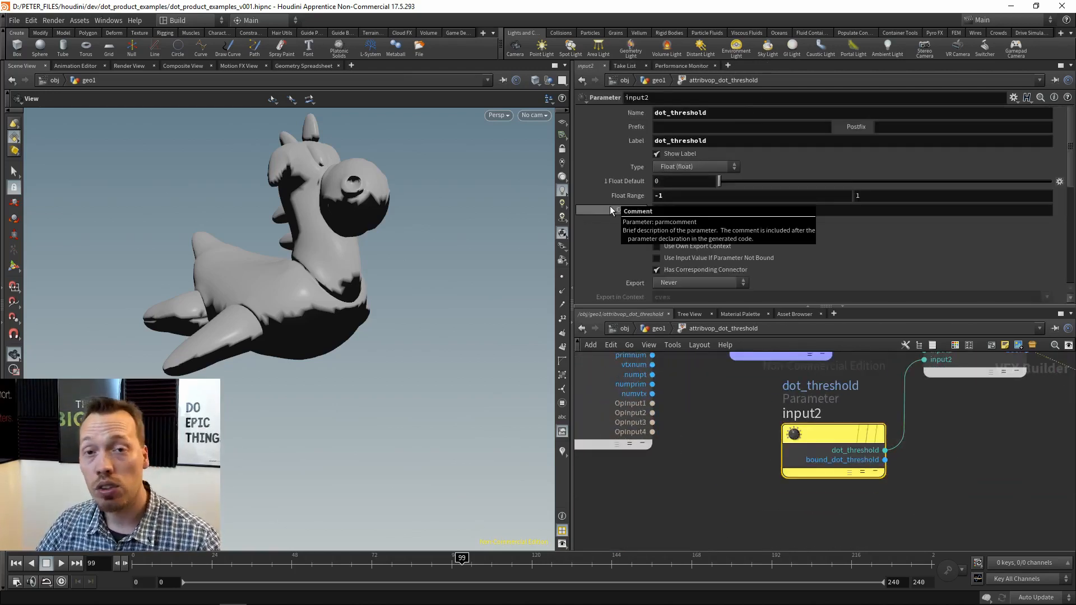
Step: Return to the geo1 network and display the model in wireframe, viewed closer
key(u)
middle_drag(963, 463, 891, 410)
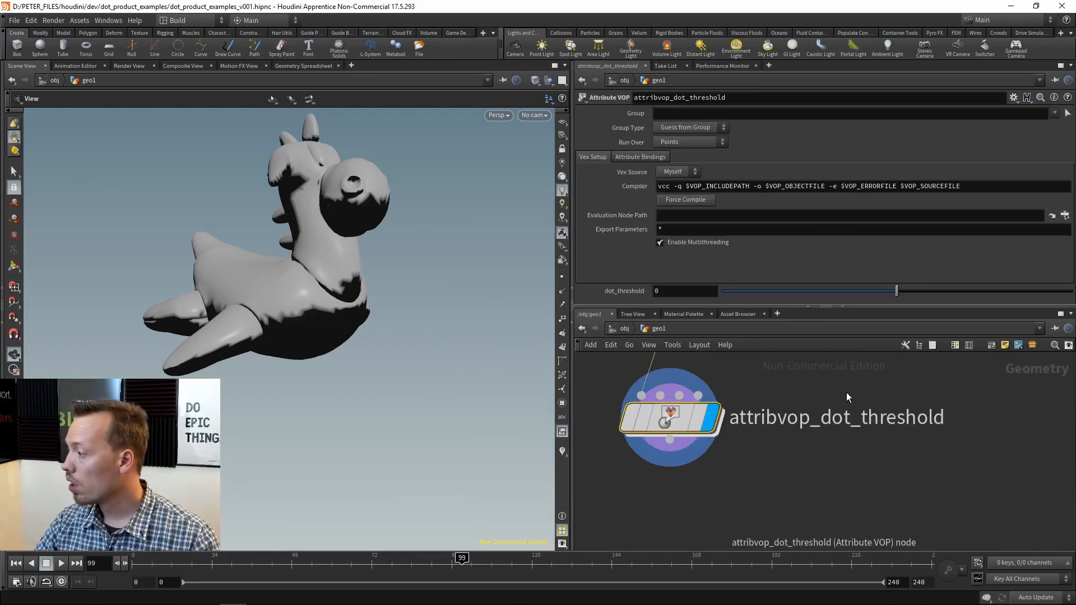
key(w)
mouse_move(336, 316)
mouse_down()
mouse_move(260, 313)
mouse_move(375, 306)
mouse_move(343, 307)
mouse_up()
right_drag(343, 307, 380, 272)
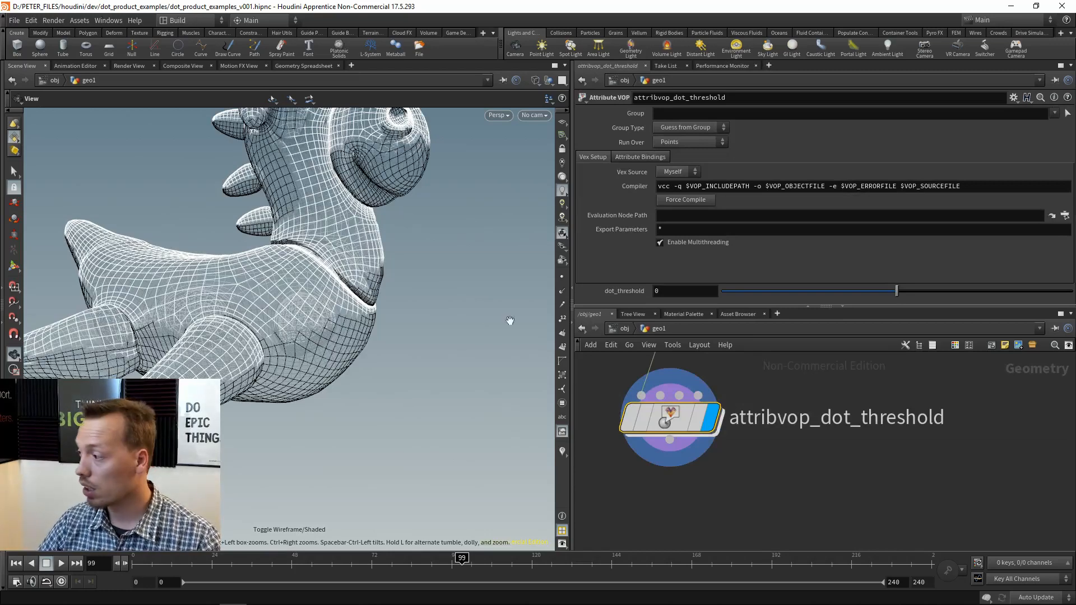
Step: Switch to Krita, hide Layer 18 and the arccos group, and show the geometric_dot_product group
click(659, 291)
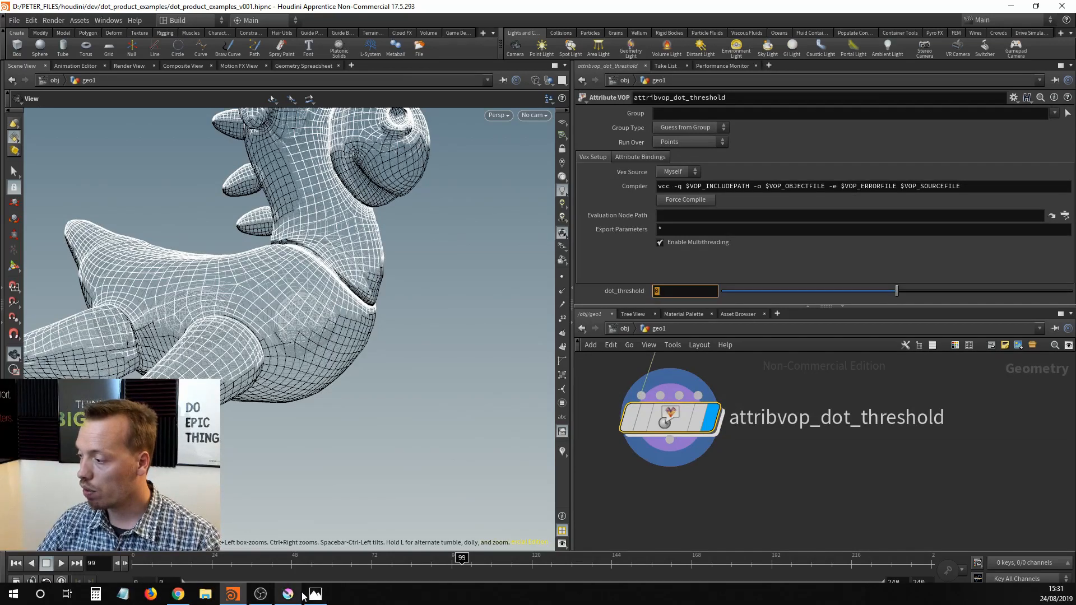
click(288, 594)
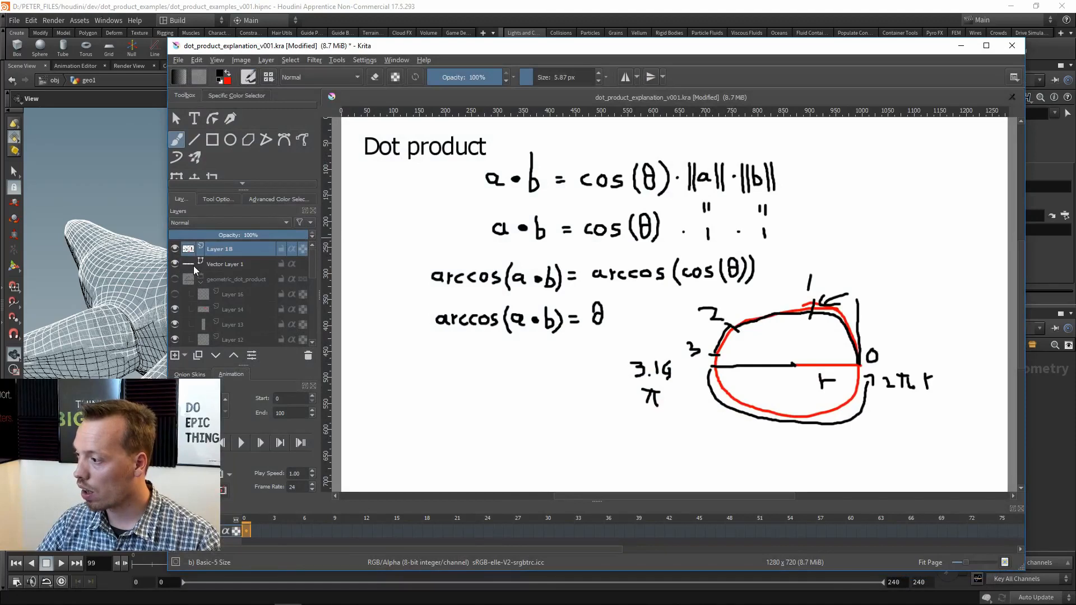
scroll(219, 292, down, 4)
scroll(237, 292, up, 4)
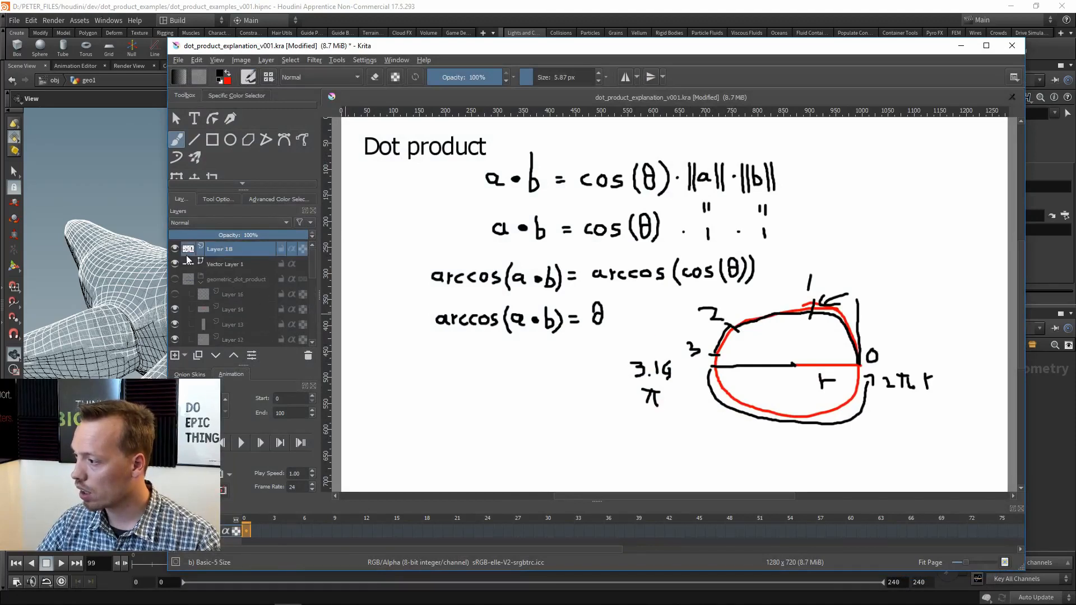
click(174, 249)
scroll(220, 283, down, 6)
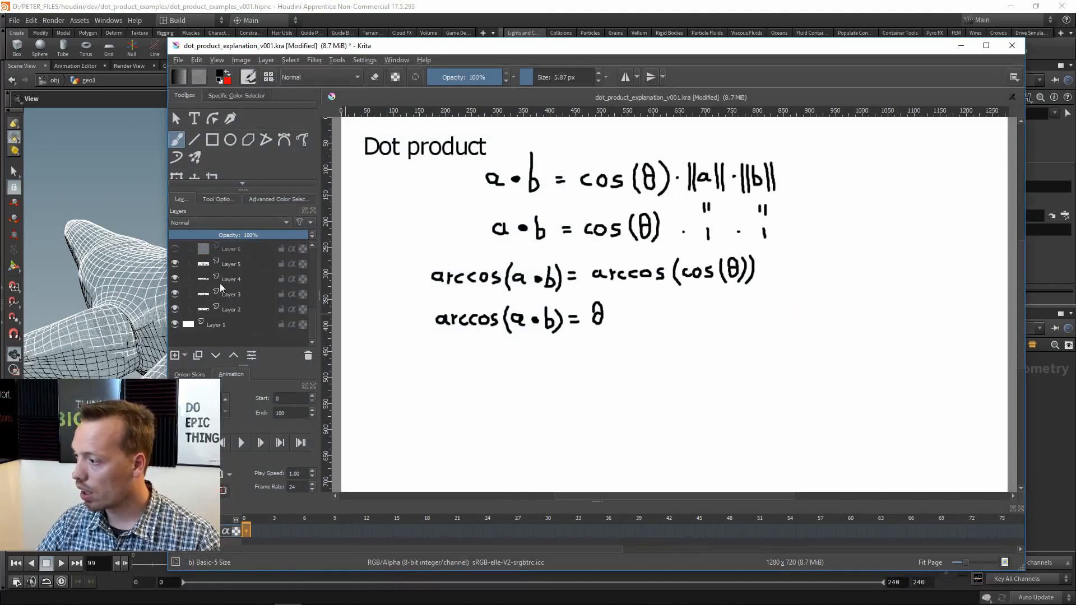
scroll(204, 305, up, 2)
click(175, 325)
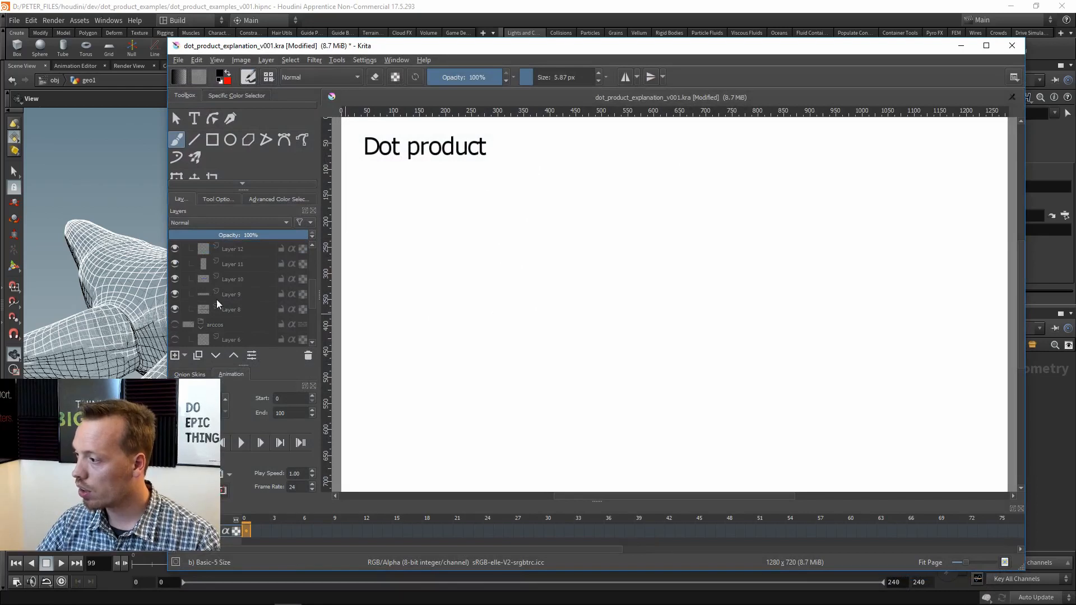
scroll(217, 300, up, 2)
click(175, 280)
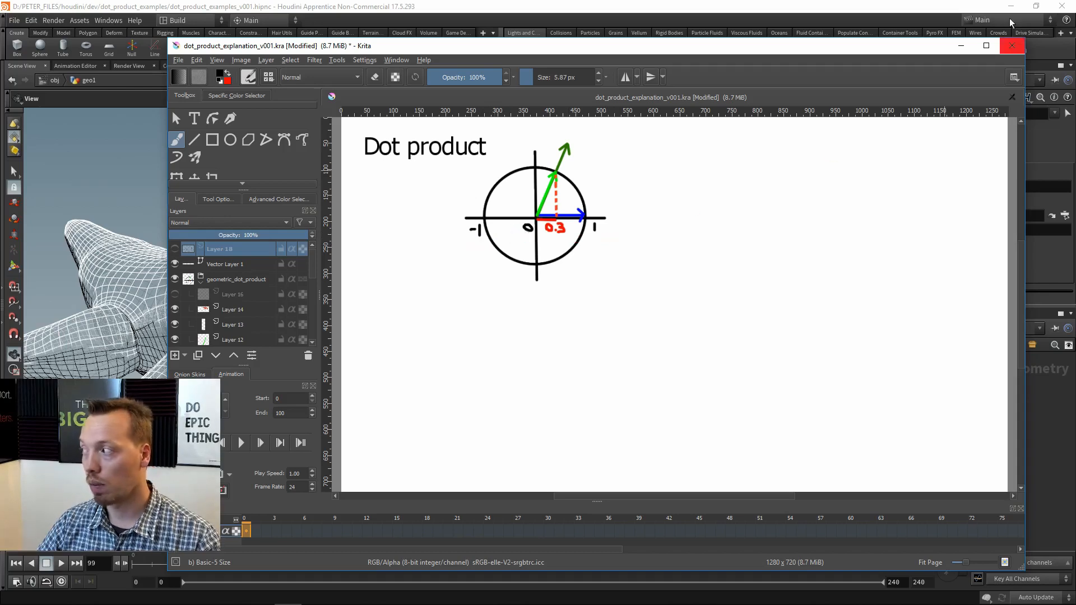
Step: Switch back to Houdini and raise the dot_threshold of attribvop_dot_threshold to about 0.744
click(962, 45)
click(689, 428)
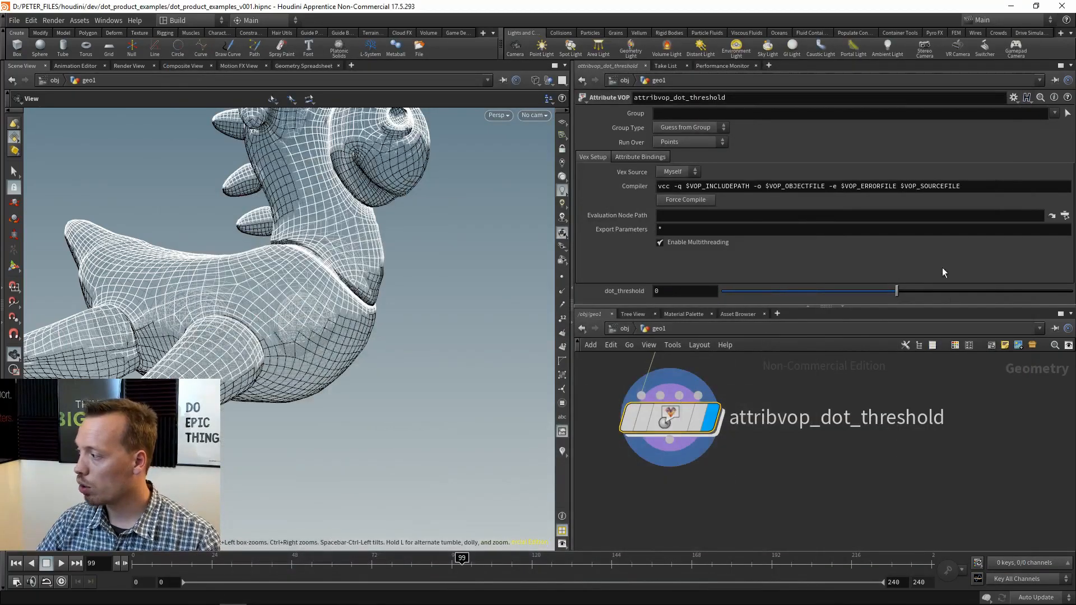
drag(903, 290, 1028, 294)
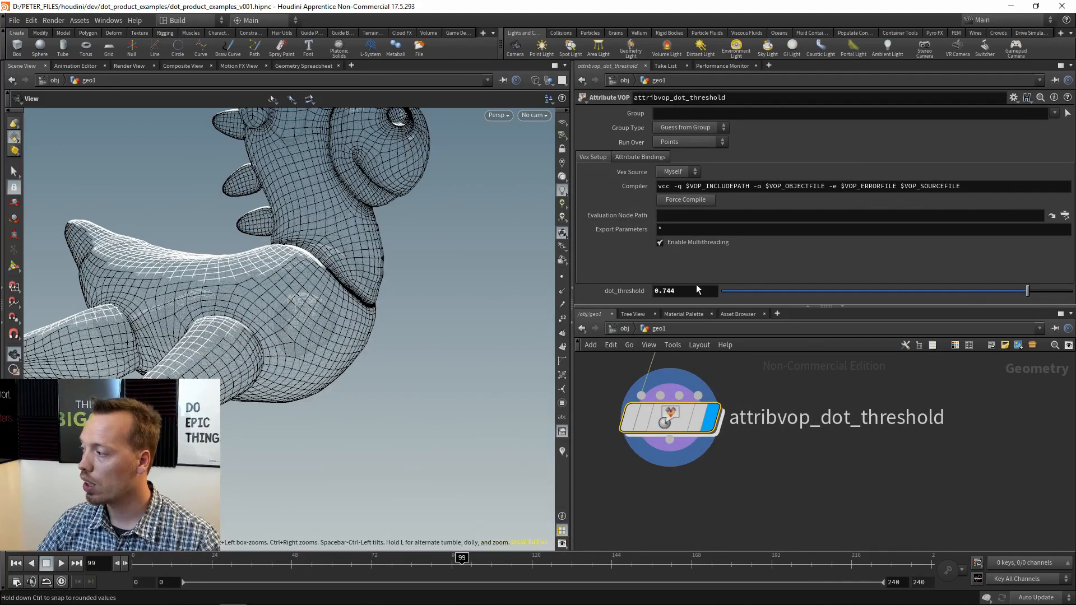
scroll(223, 240, down, 3)
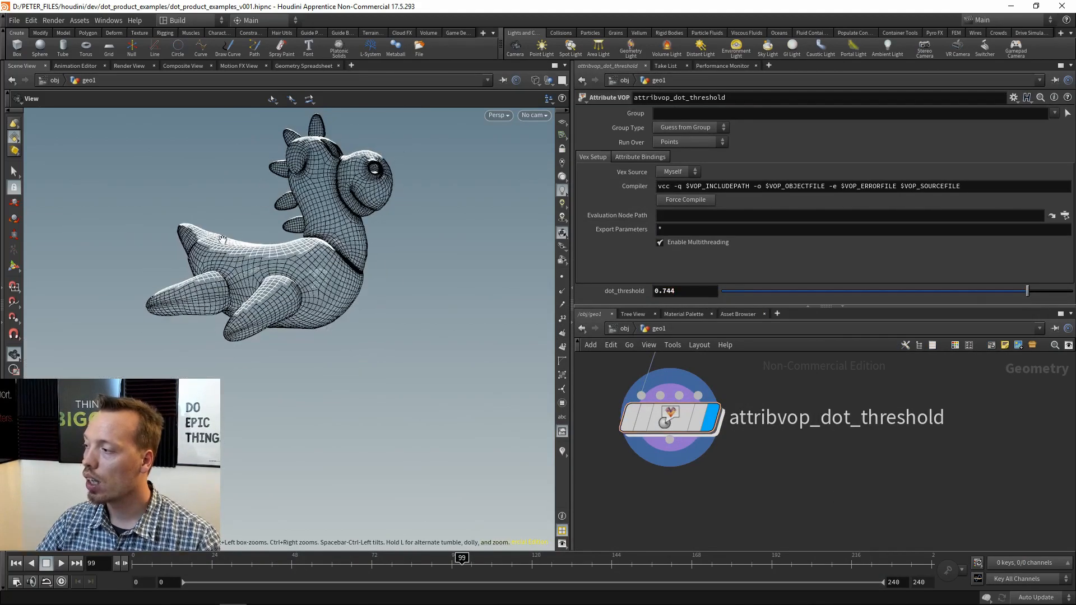
drag(223, 240, 338, 330)
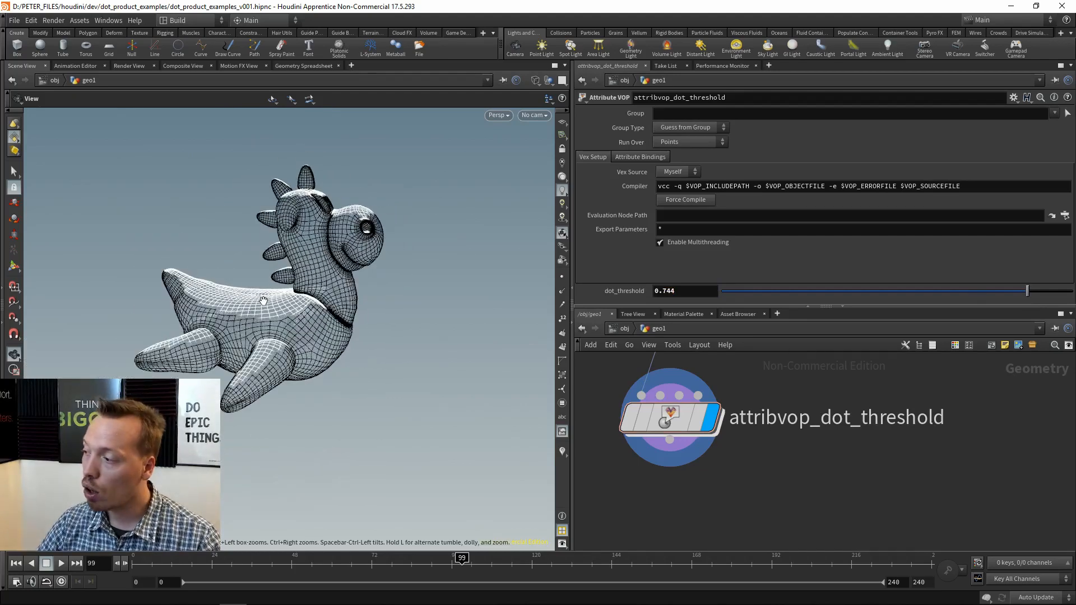
Step: Add a Scatter node below attribvop_dot_threshold, connected to its output, and display the scattered points
middle_drag(752, 497, 800, 452)
key(Tab)
text(sc)
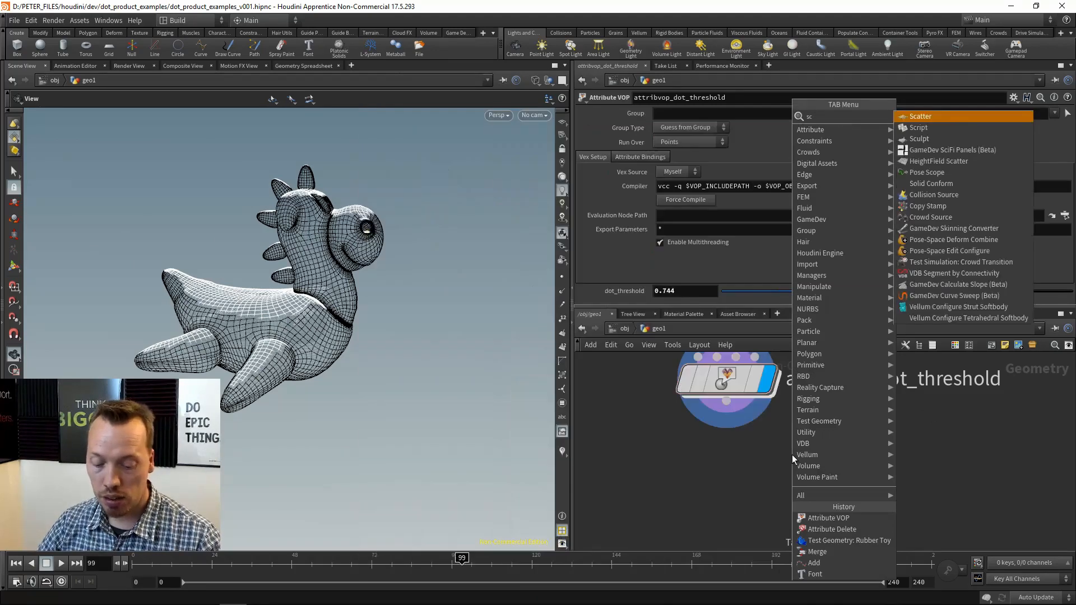
click(919, 116)
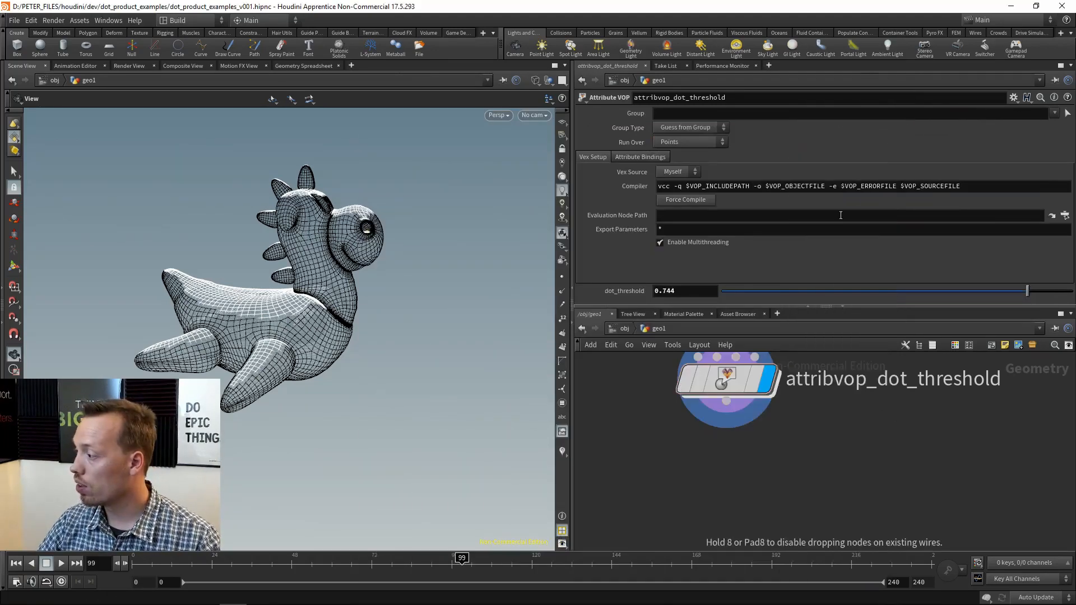
click(719, 477)
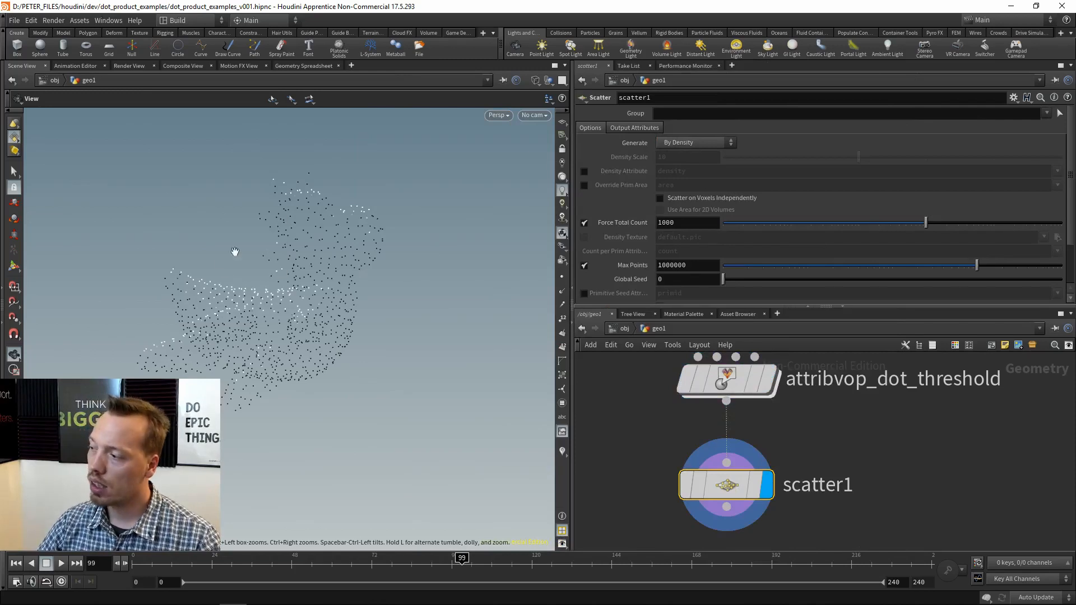
drag(235, 252, 318, 284)
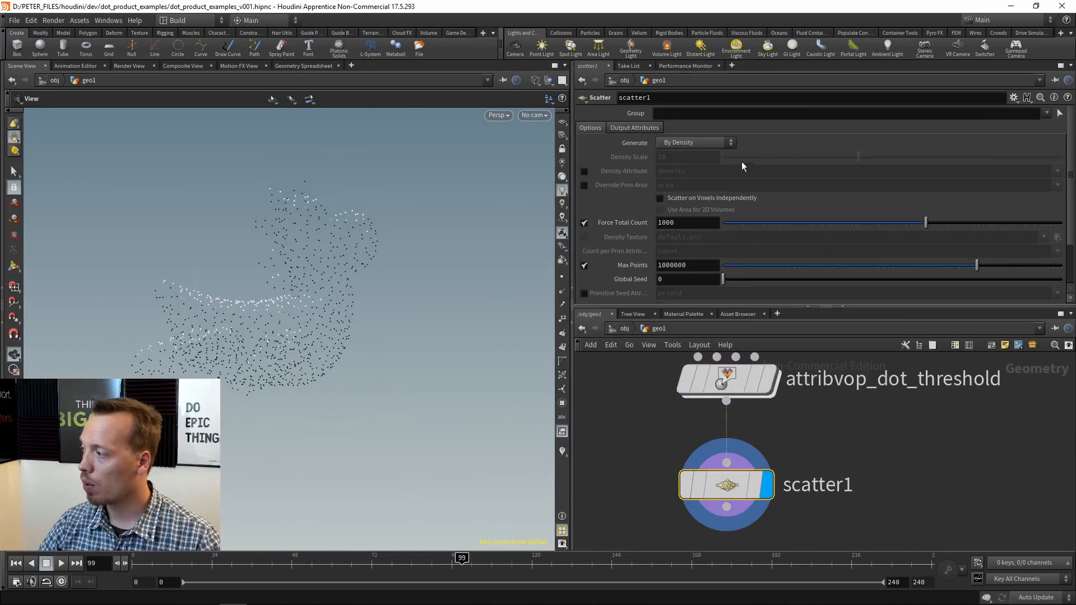
Step: Enable the Scatter node's Density Attribute, set it to Cd, and inspect the point distribution
click(583, 171)
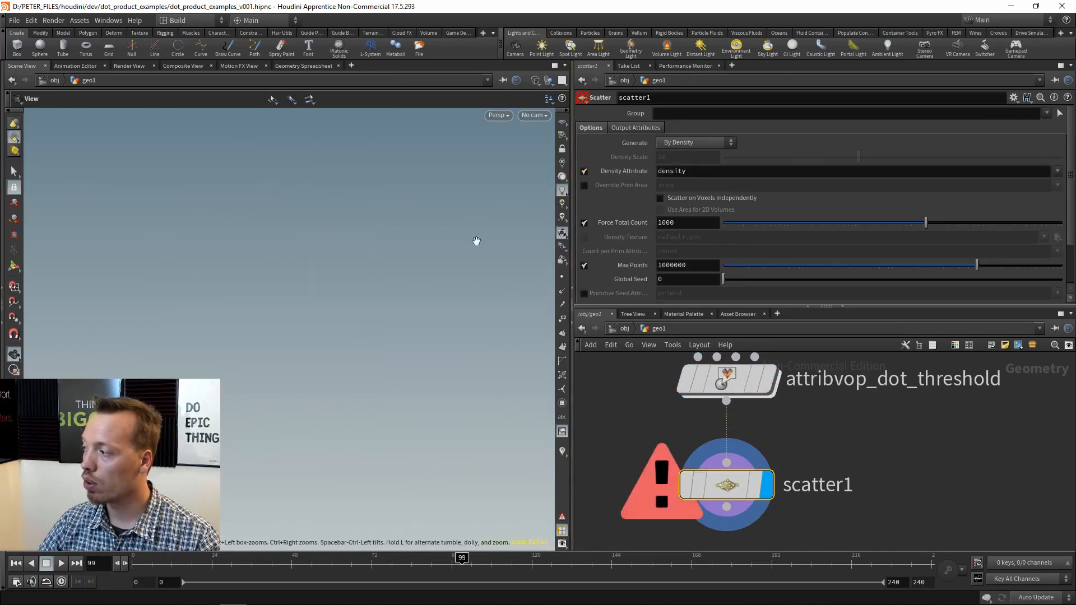
click(696, 173)
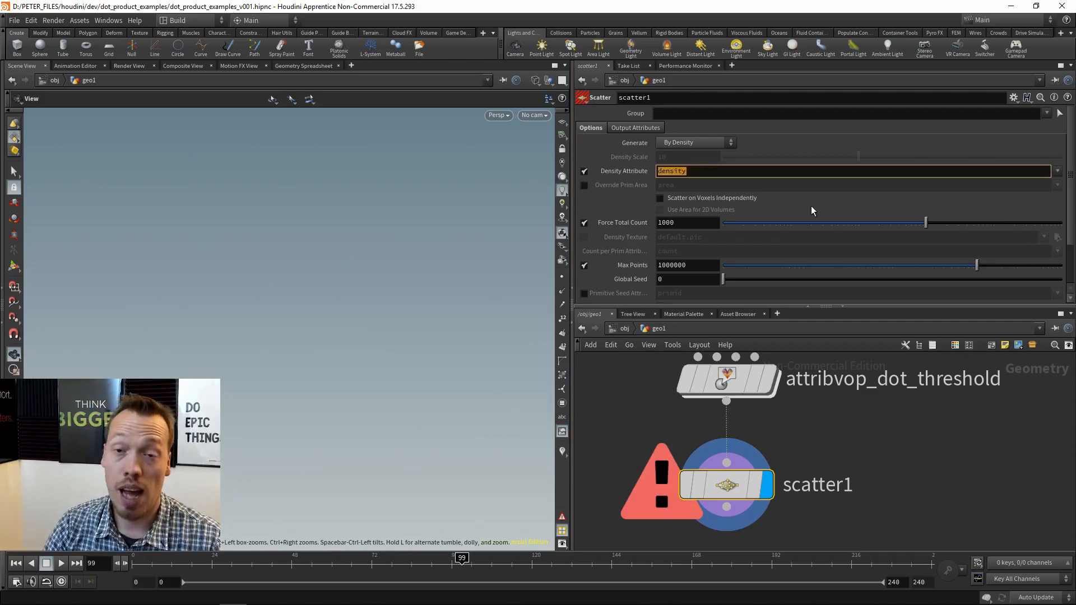
text(Cd)
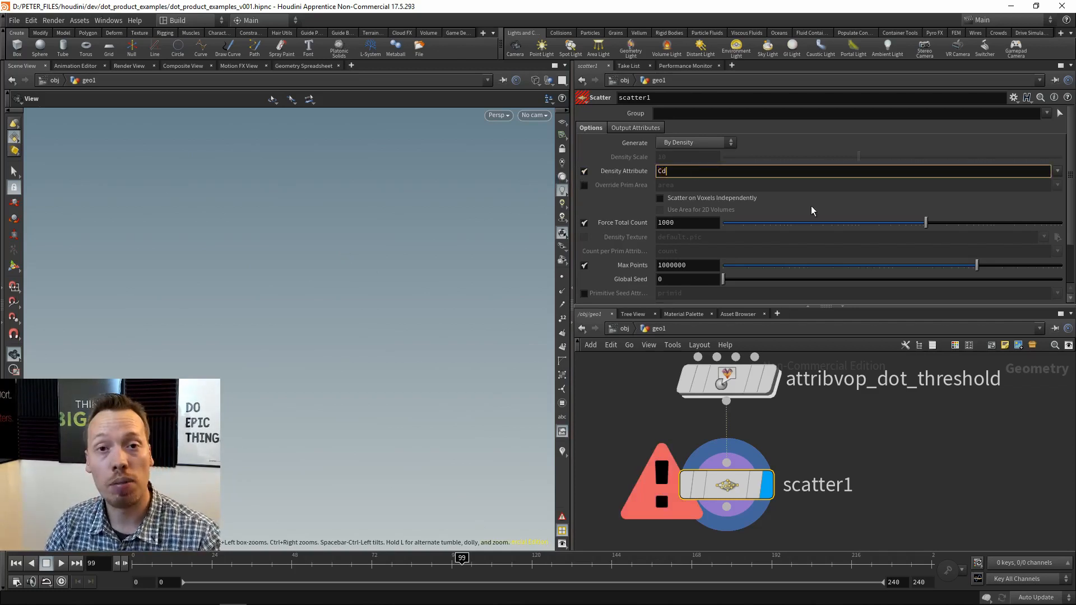
key(Return)
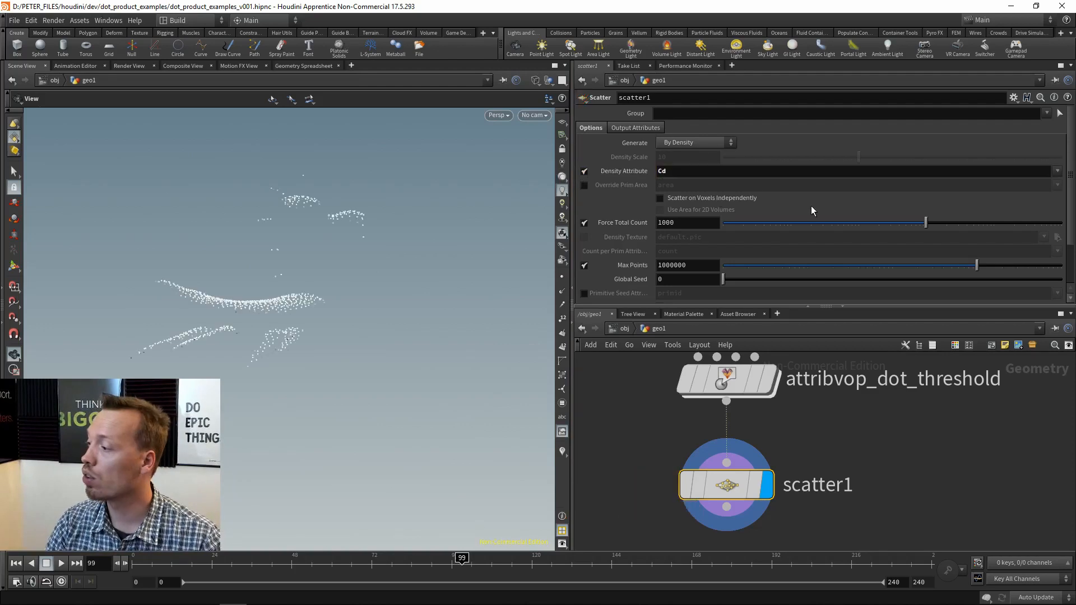
drag(271, 238, 396, 336)
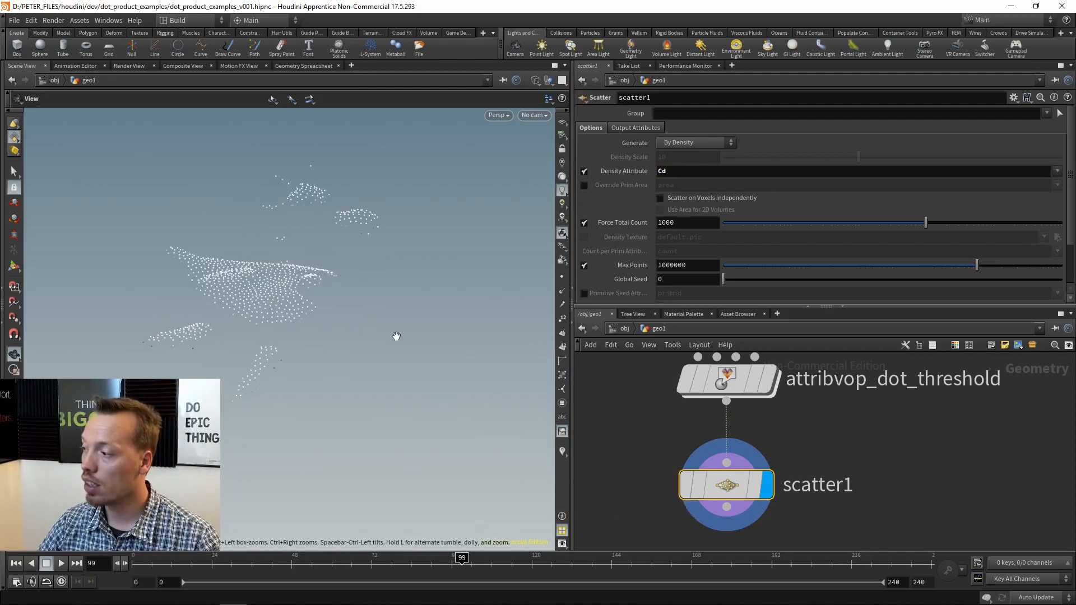
click(767, 380)
click(767, 484)
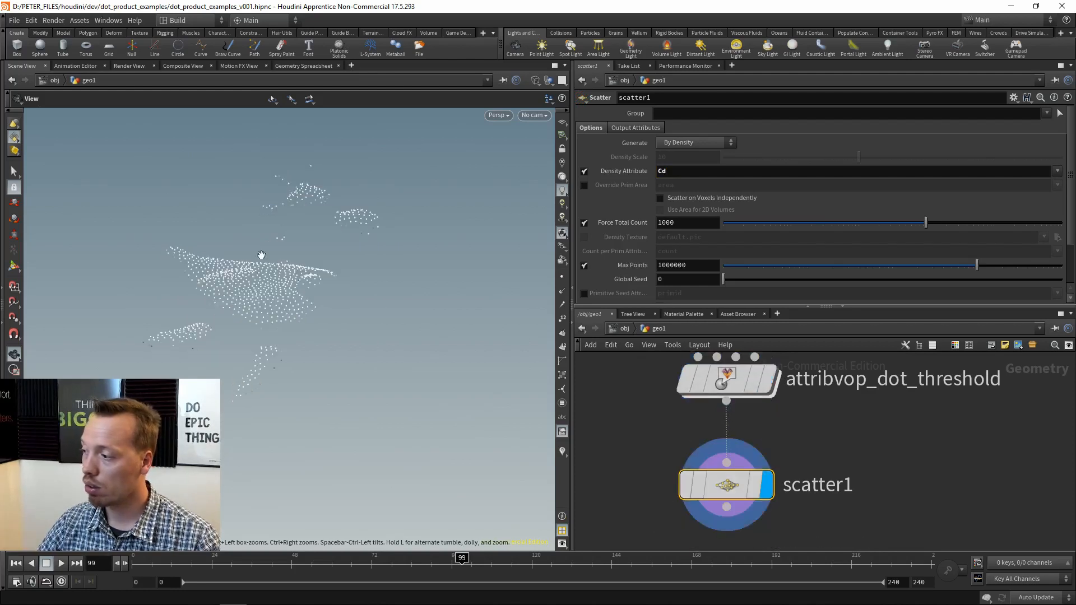
drag(260, 255, 256, 286)
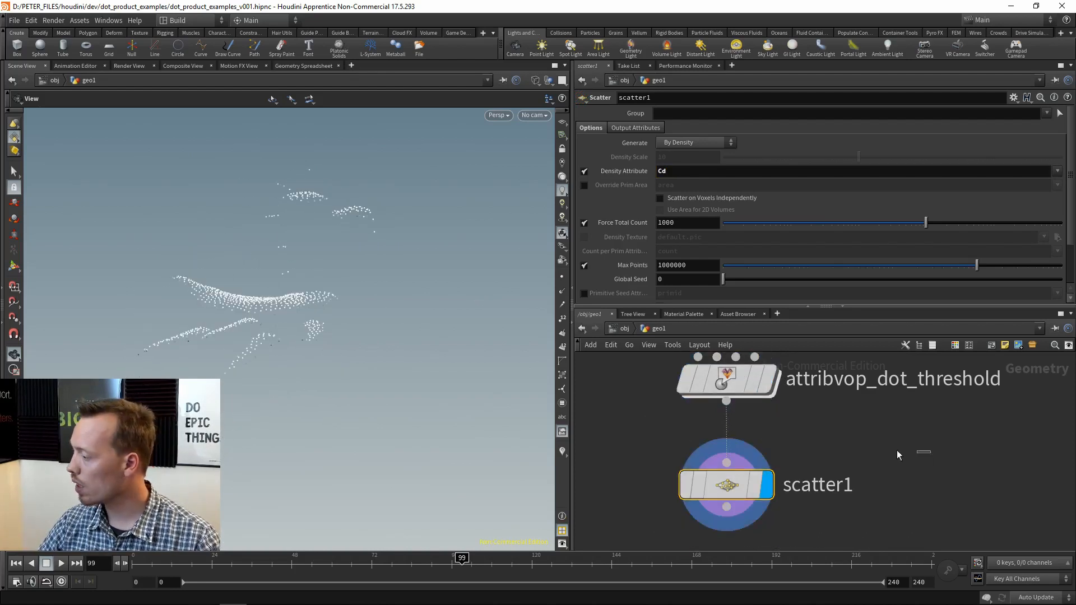
Step: Enable the Scatter node's output radius attribute with the name pscale
click(623, 128)
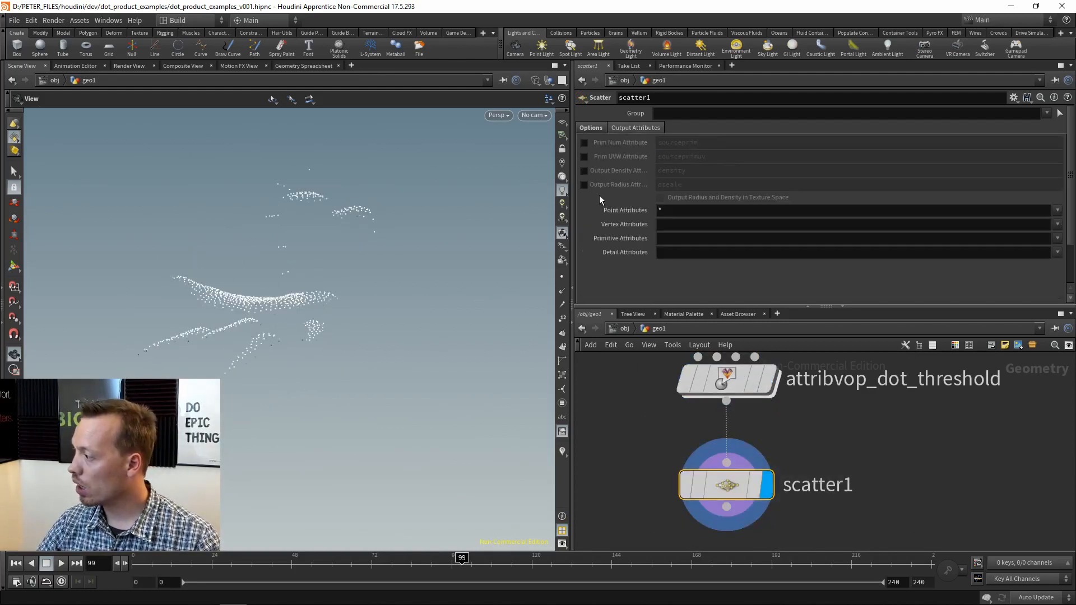
click(585, 185)
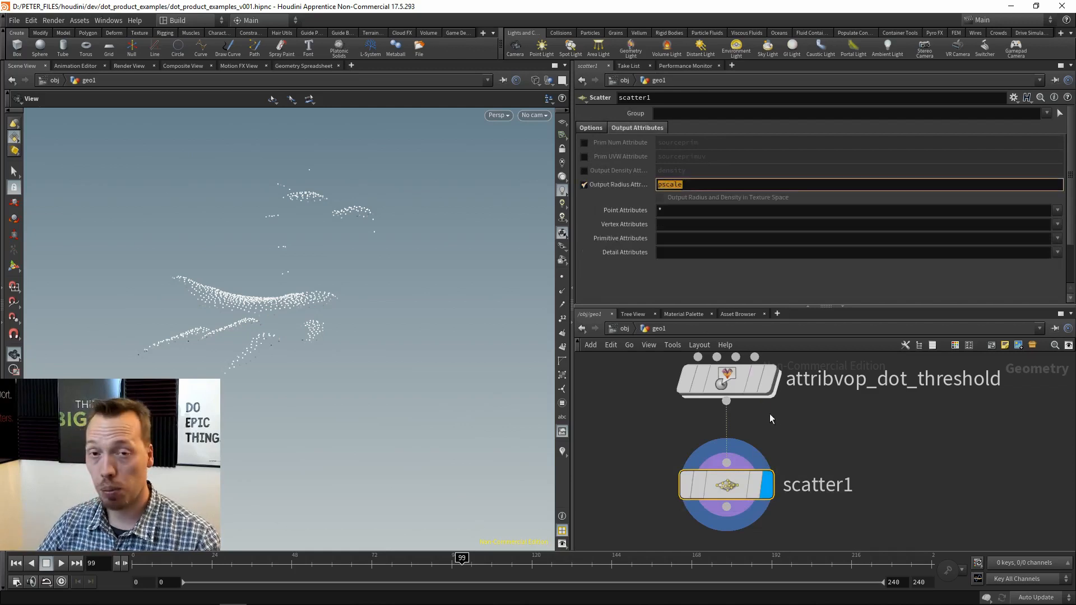
click(886, 468)
Step: Add a VDB from Particles node below scatter1, connected to its output, and display its result
middle_drag(886, 469, 895, 349)
key(Tab)
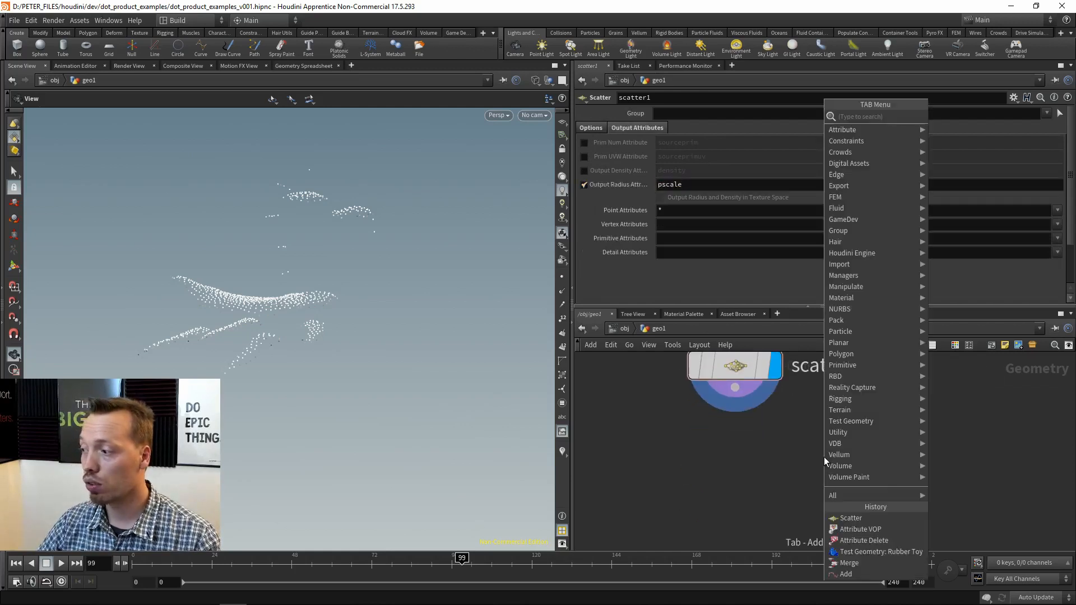
text(vdb)
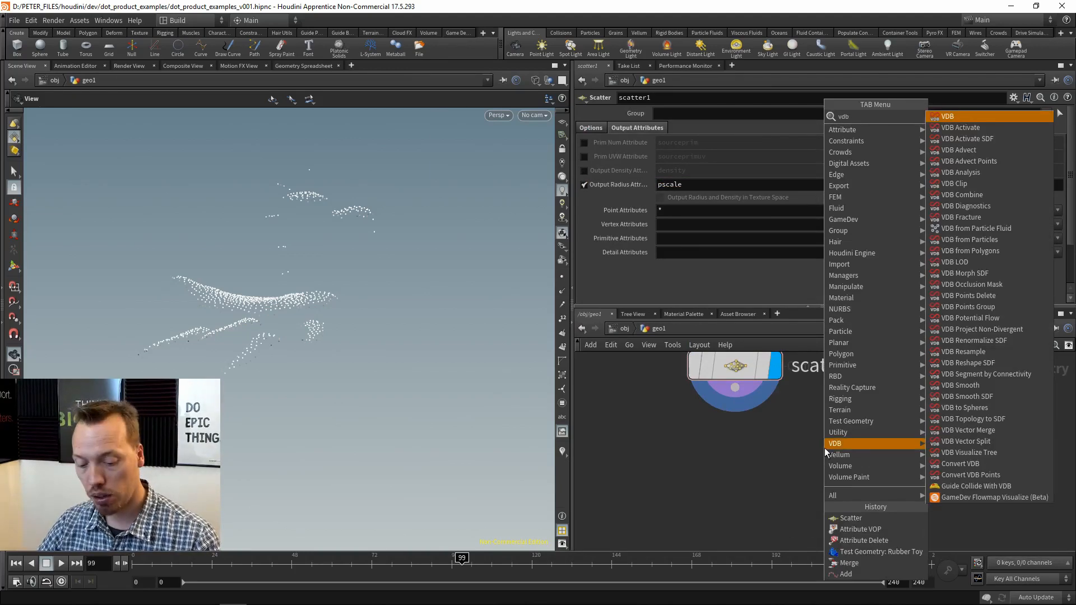
text( from)
click(985, 141)
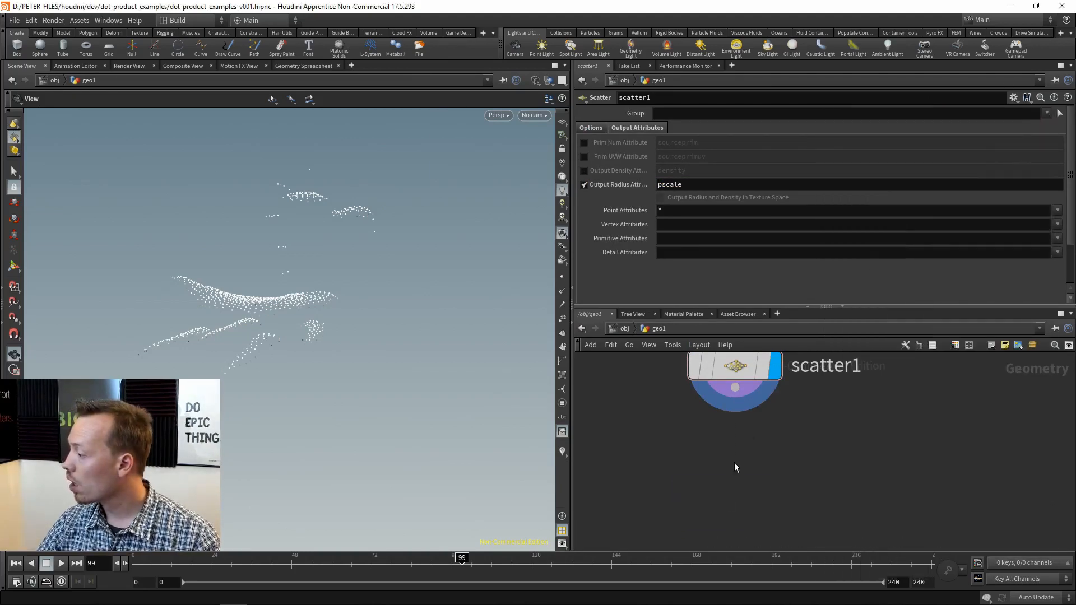
click(734, 507)
click(773, 512)
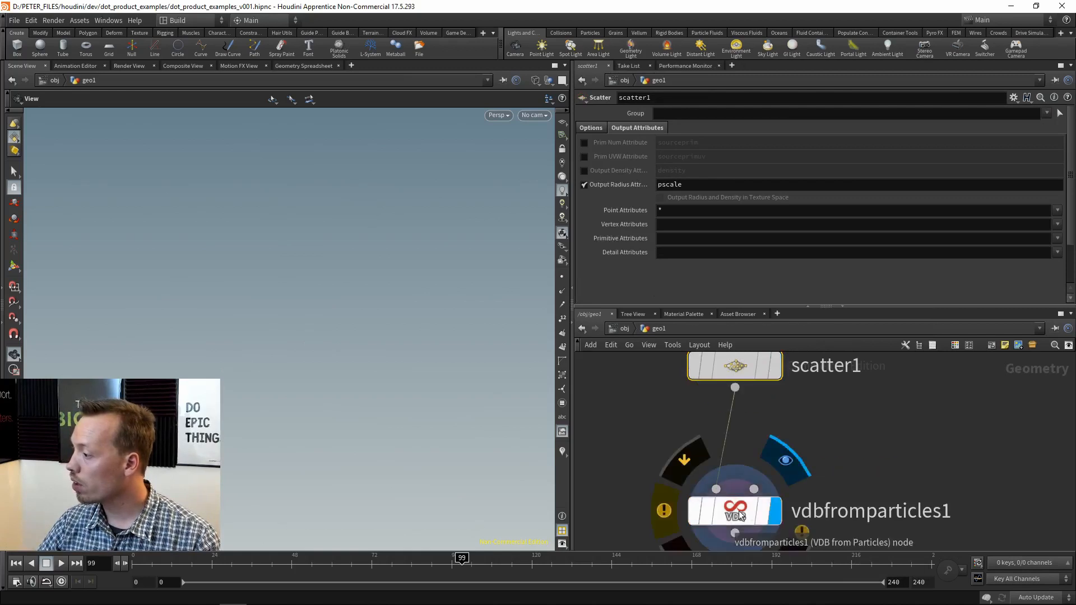
drag(745, 512, 745, 476)
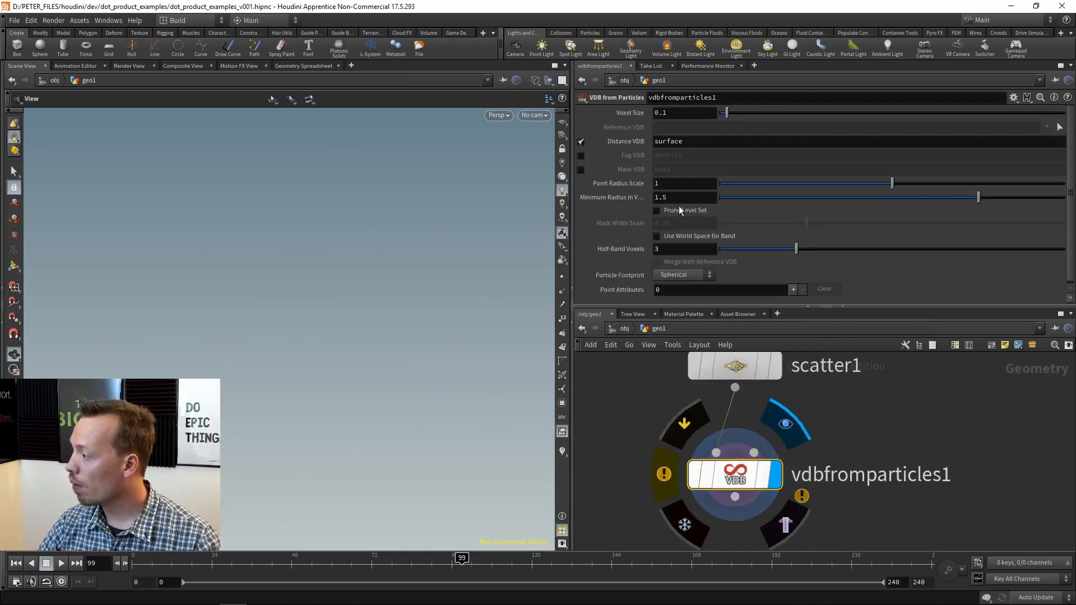
Step: Set the Voxel Size of vdbfromparticles1 to 0.01 and inspect the generated surface up close
right_click(741, 362)
key(Escape)
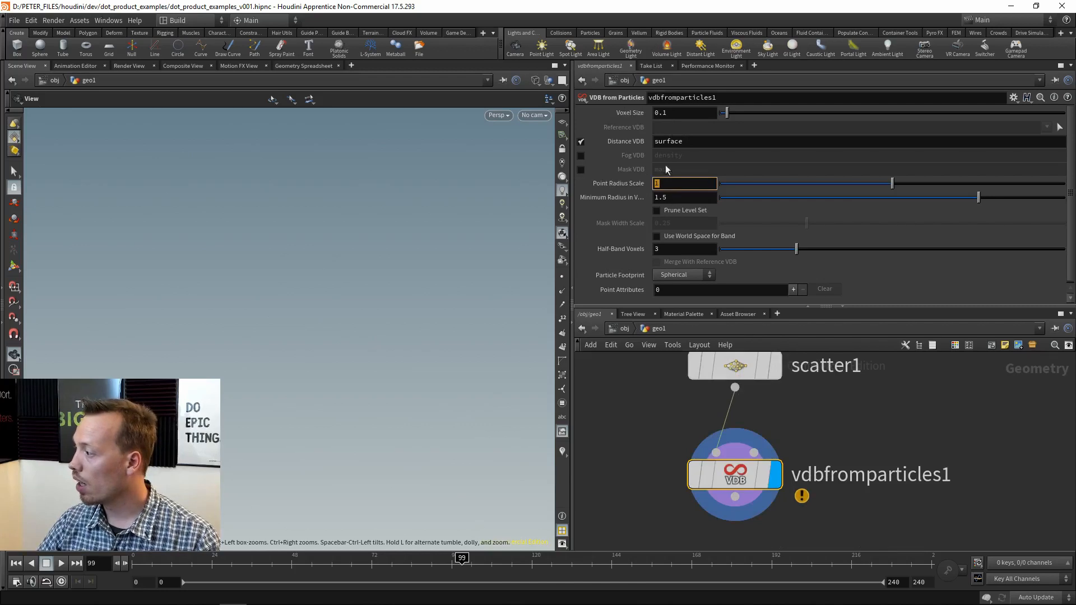
click(693, 114)
text(01)
key(Return)
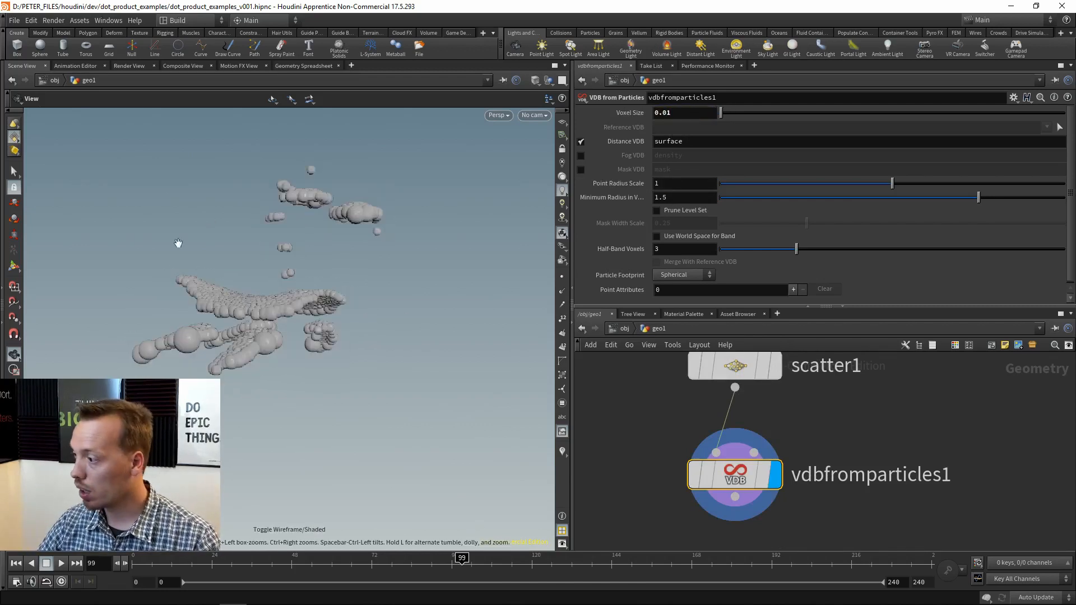
scroll(258, 310, up, 5)
middle_drag(827, 391, 836, 440)
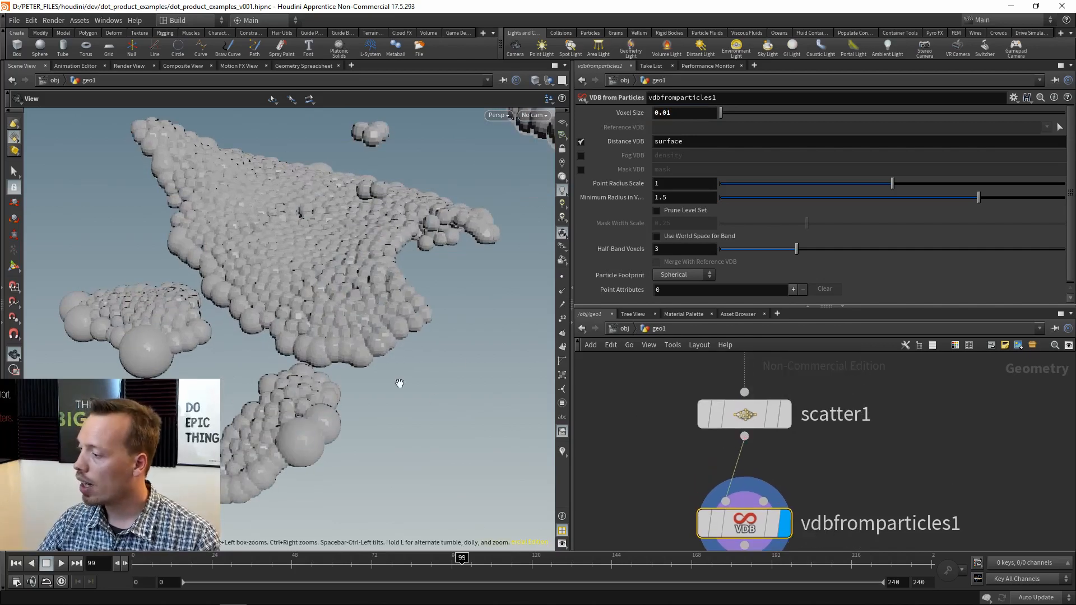
drag(401, 384, 286, 353)
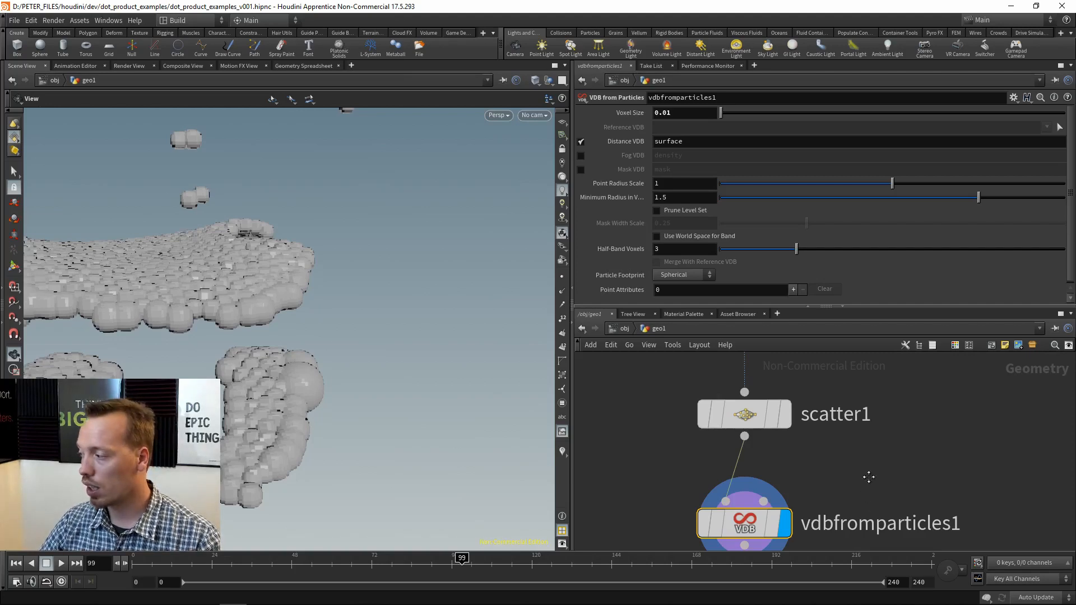
Step: Add a VDB Smooth SDF node below vdbfromparticles1, connect it to that node's output, and display the smoothed surface
scroll(852, 485, down, 2)
key(Tab)
text(vdb)
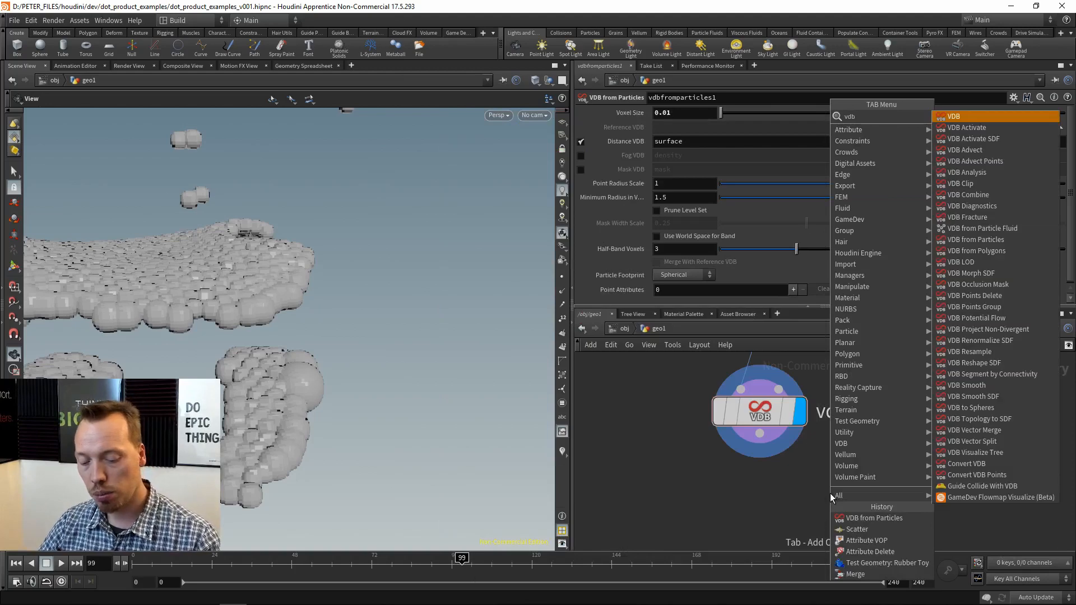
text( smo)
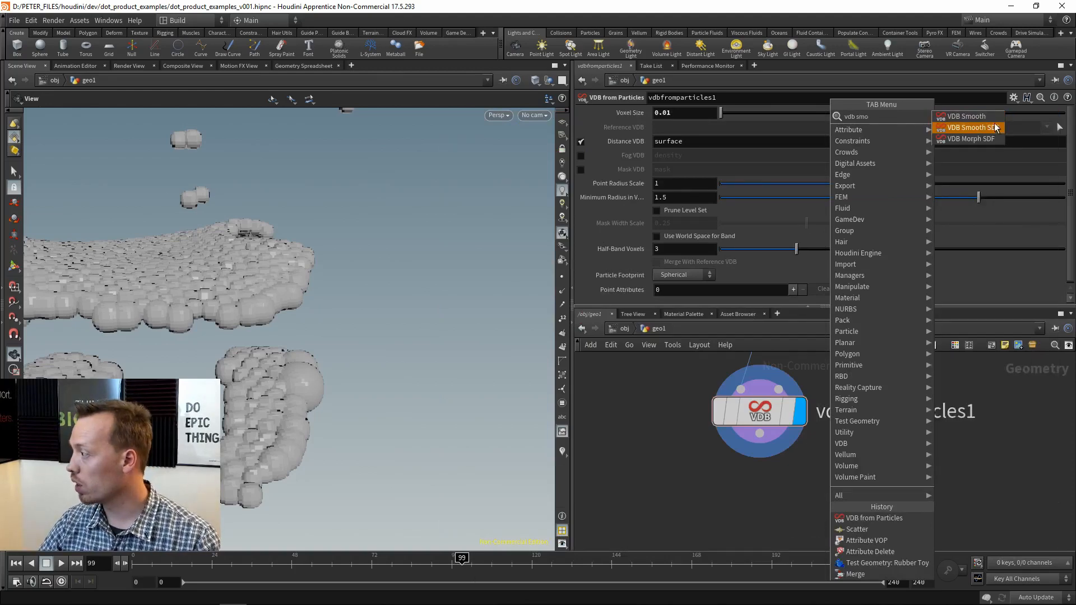
click(994, 126)
click(774, 480)
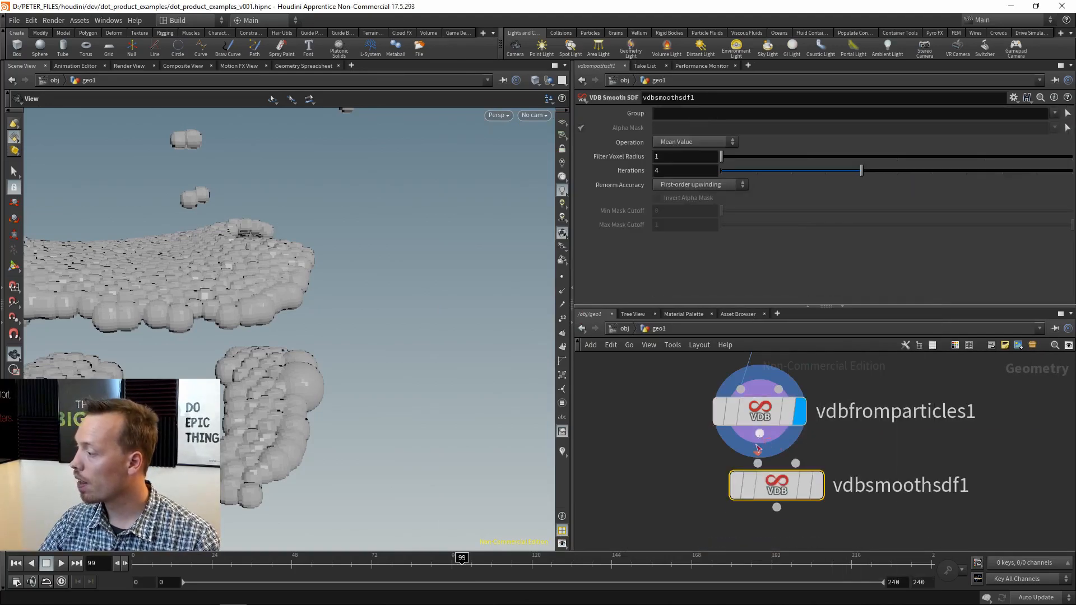
drag(760, 434, 755, 497)
click(821, 486)
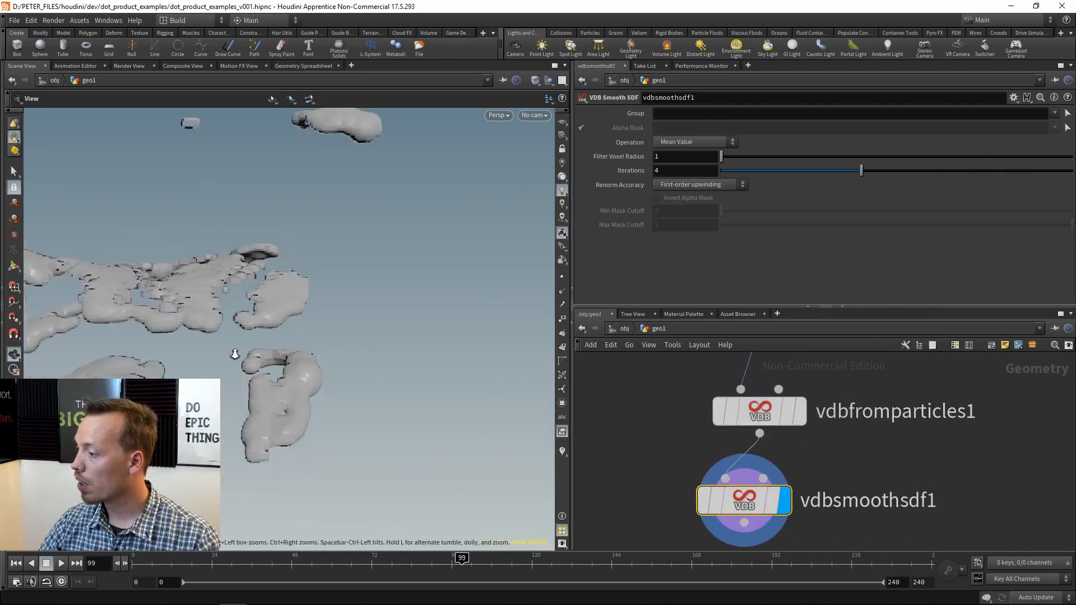
Step: Raise the Point Radius Scale of vdbfromparticles1 to about 1.388 and inspect the smoothed surface from another angle
mouse_move(235, 354)
mouse_down()
mouse_move(169, 354)
mouse_move(233, 336)
mouse_up()
drag(856, 455, 729, 375)
drag(901, 183, 961, 185)
drag(333, 352, 223, 393)
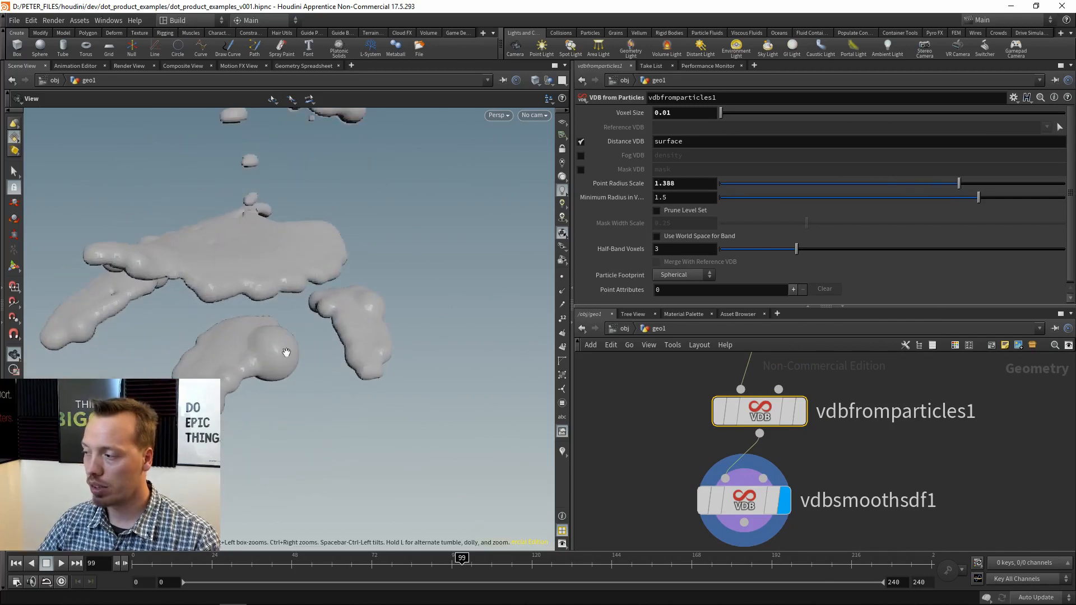
Step: Display scatter1 again and disable its output radius attribute
scroll(860, 486, down, 3)
middle_drag(859, 399, 847, 457)
scroll(828, 487, up, 3)
click(746, 476)
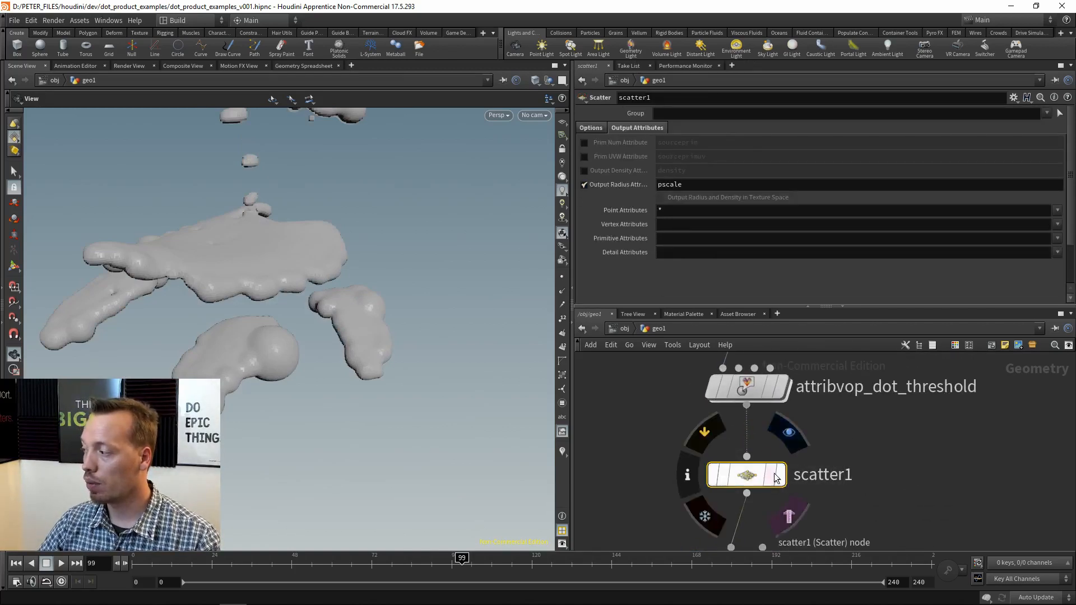
click(790, 432)
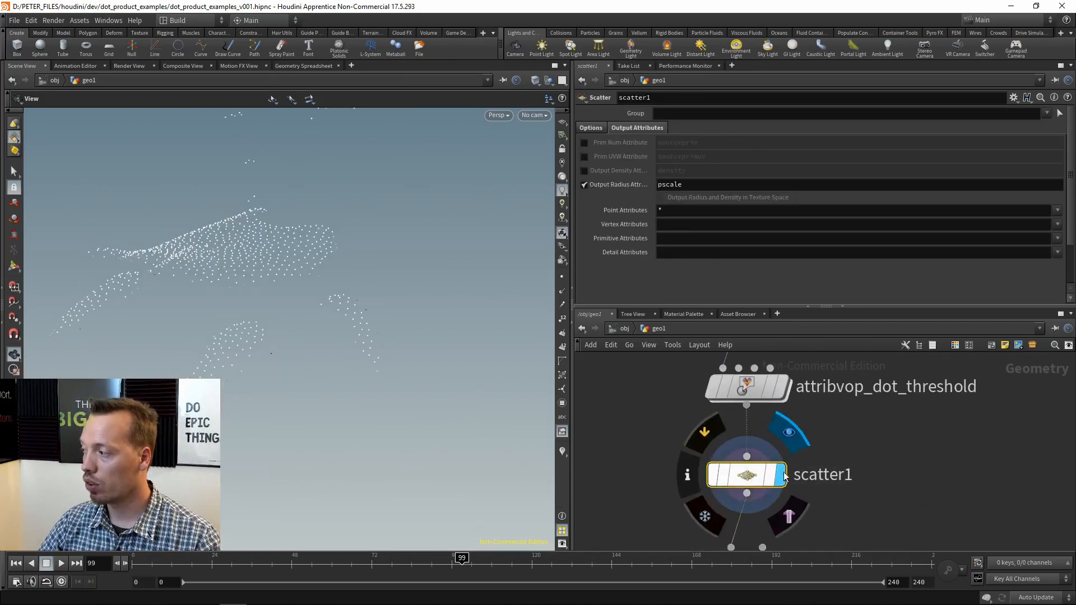
click(584, 186)
Step: Insert an Attribute Wrangle node on the connection between scatter1 and vdbfromparticles1
middle_drag(830, 440, 841, 340)
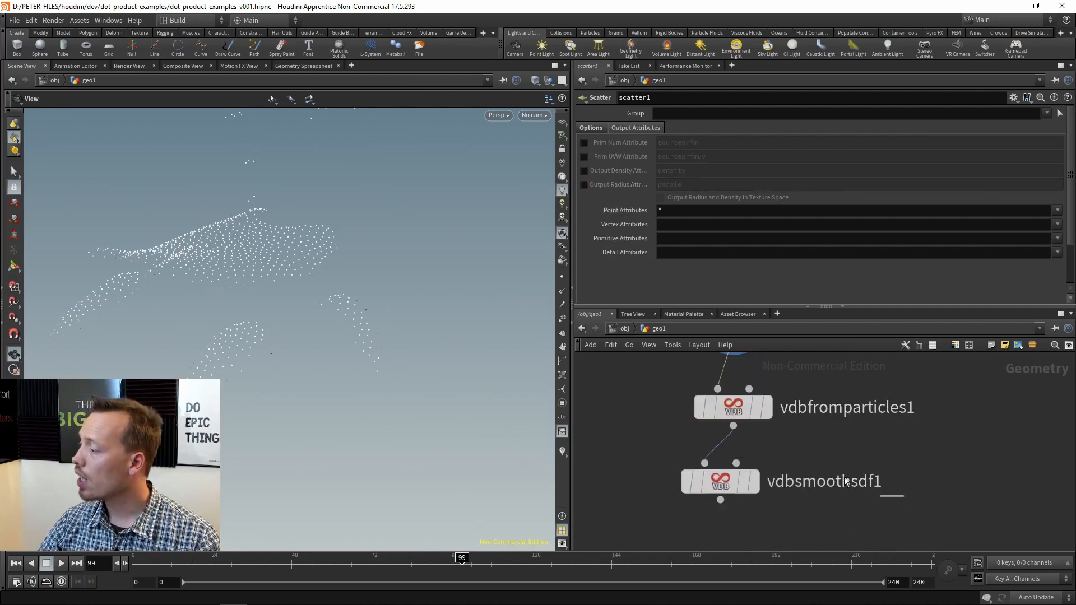
click(733, 408)
middle_drag(759, 322, 765, 406)
key(Tab)
text(aw)
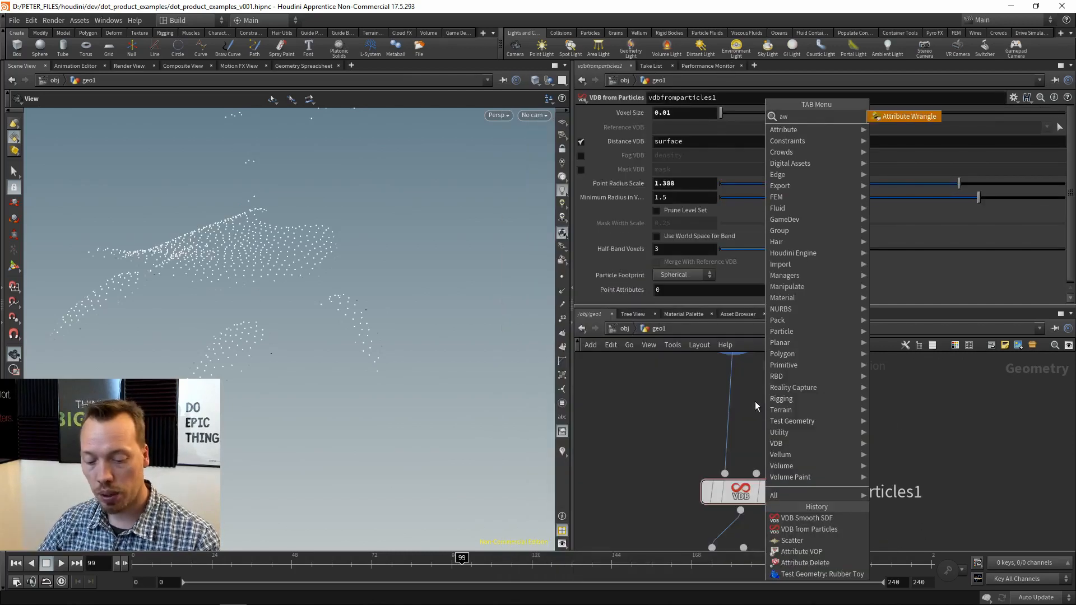
click(868, 117)
click(729, 409)
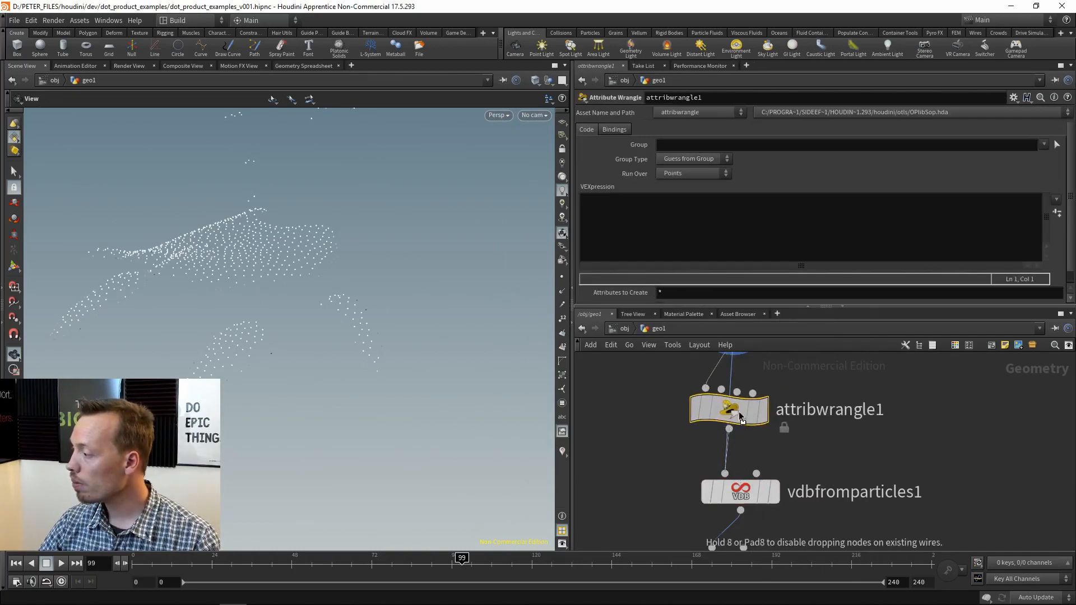
Step: Write the VEX expression f@pscale=chf("pscale_mult"); in attribwrangle1, correcting any misspelling of the attribute name
click(697, 239)
text(f)
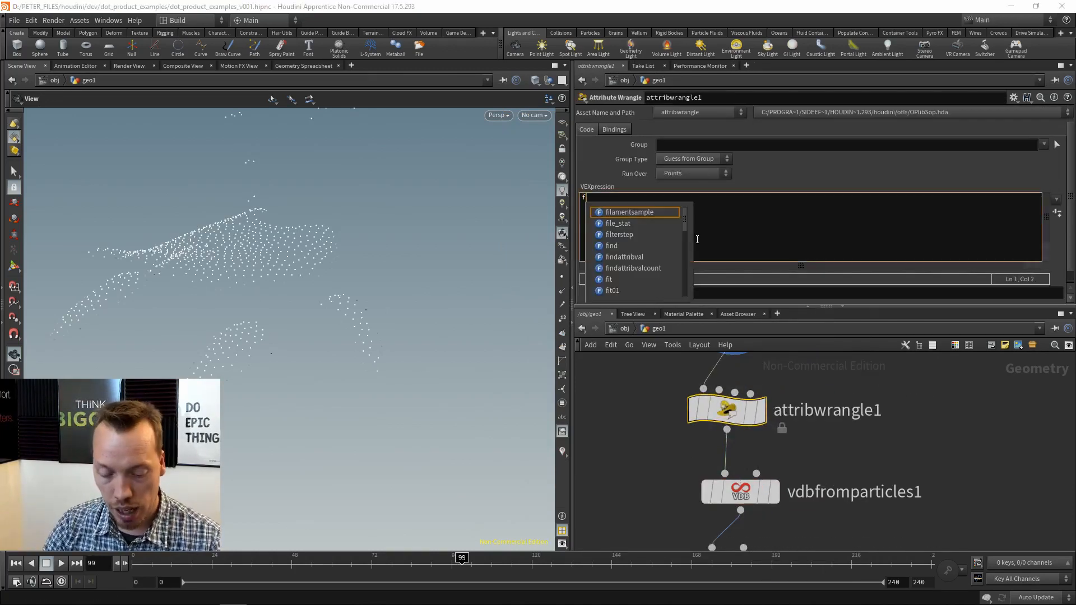
text(@psclae)
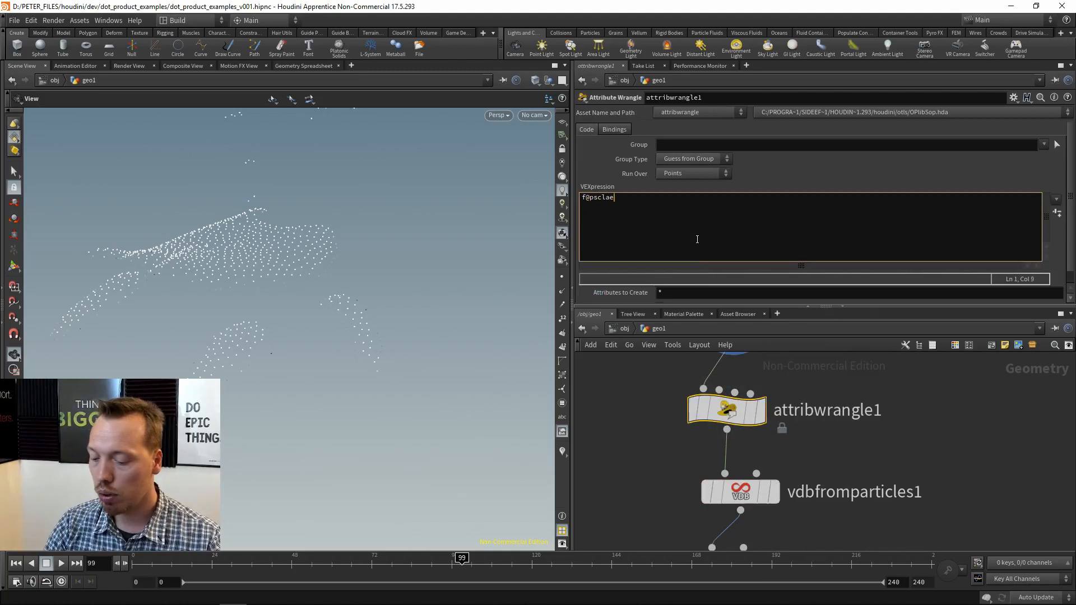
text(=c)
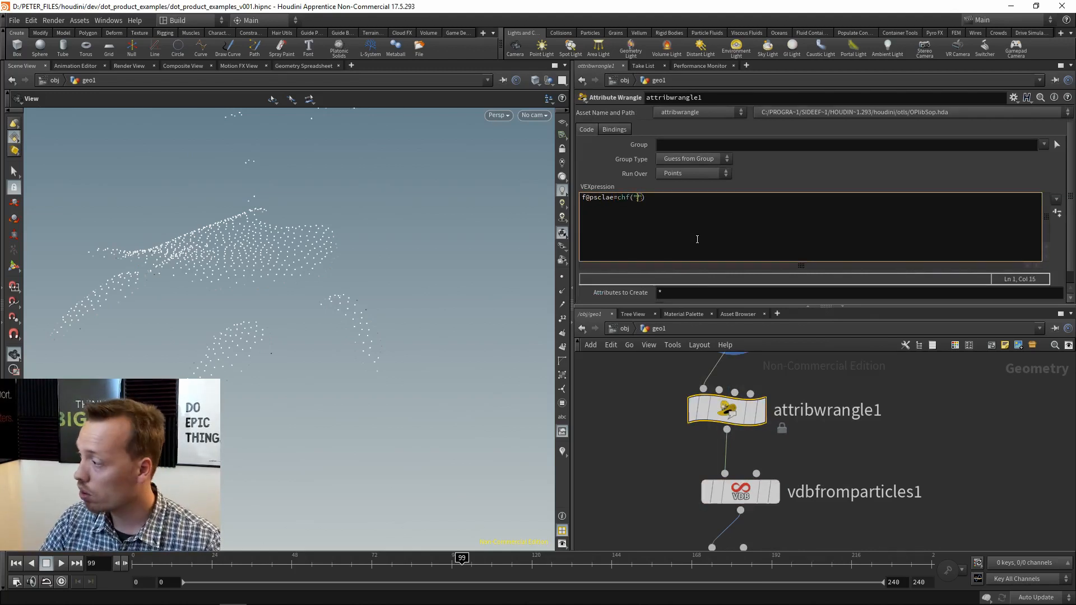
text(hf("pscale)
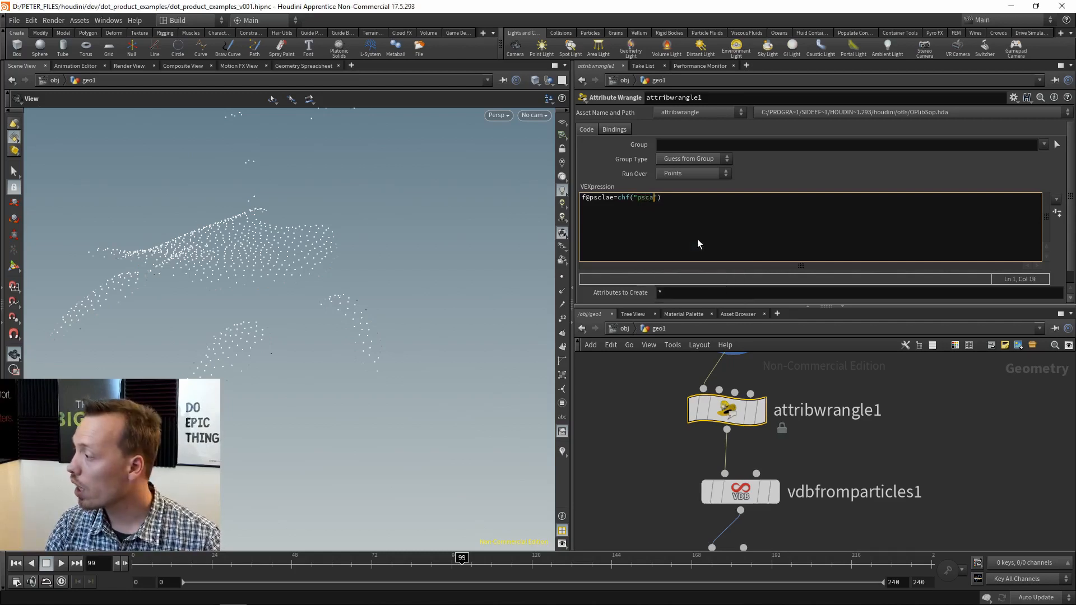
text(_))
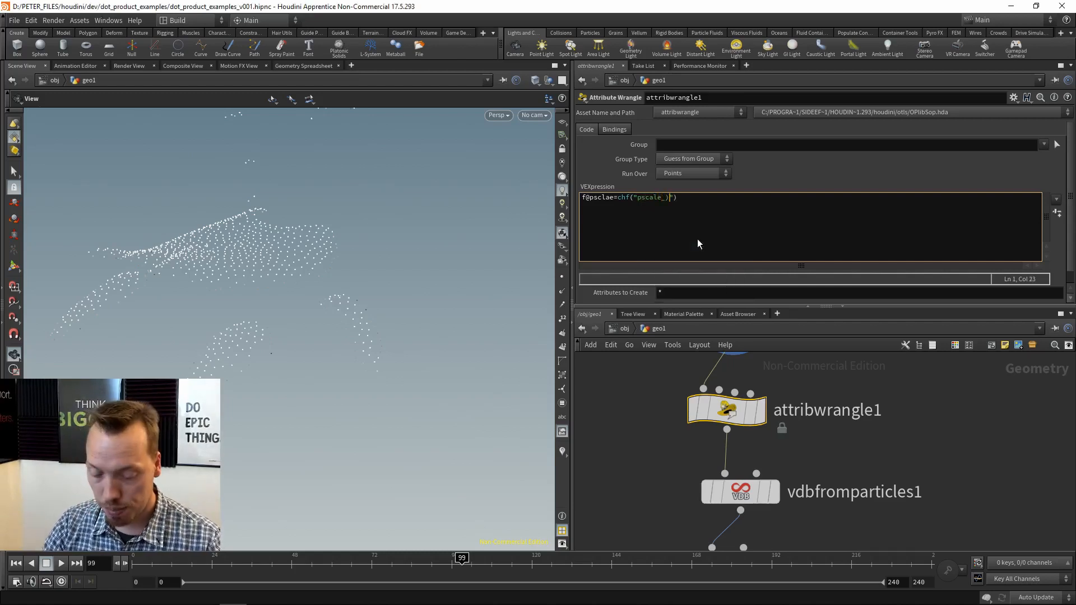
key(BackSpace)
text(mult)
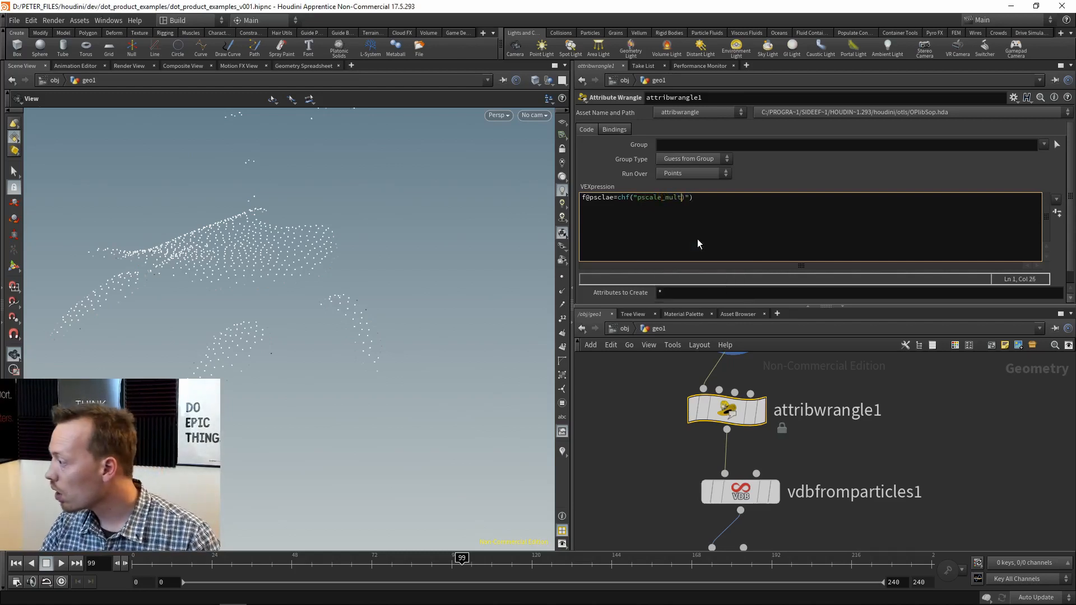
text(");)
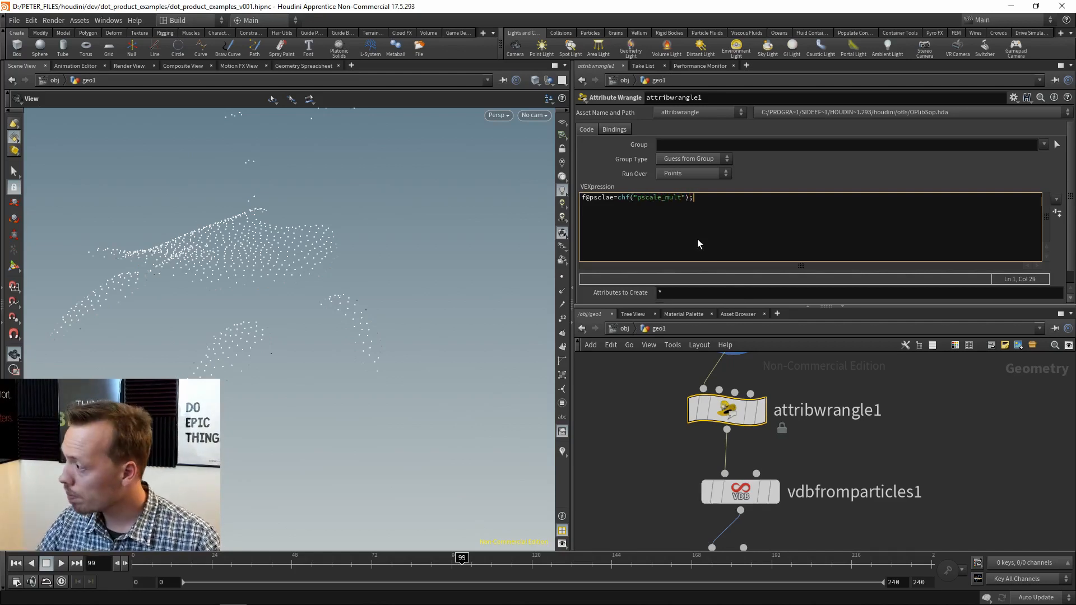
click(601, 203)
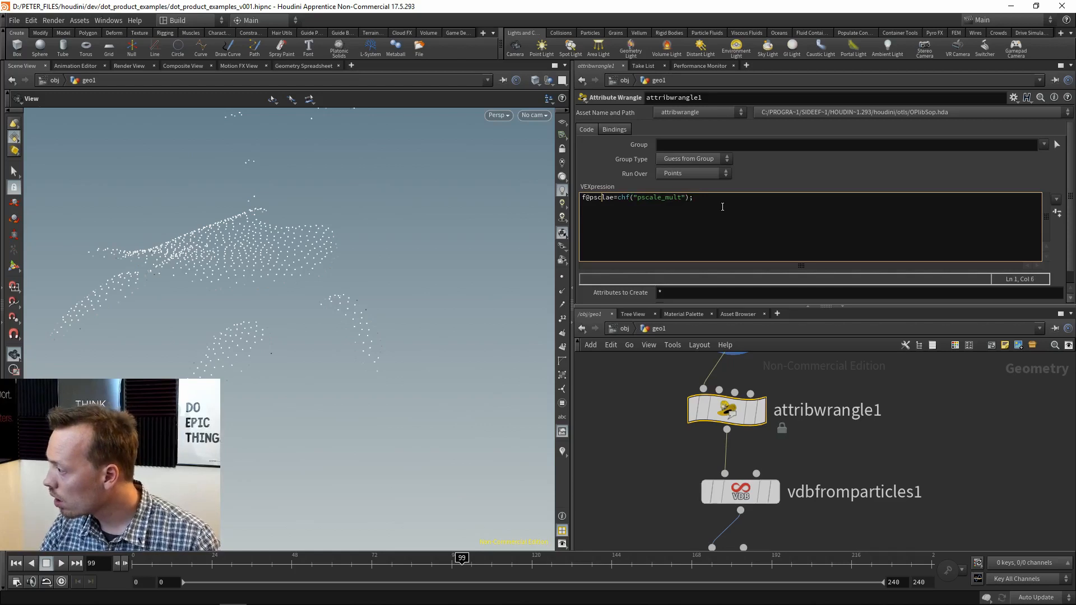
key(Delete)
key(Right)
text(l)
key(End)
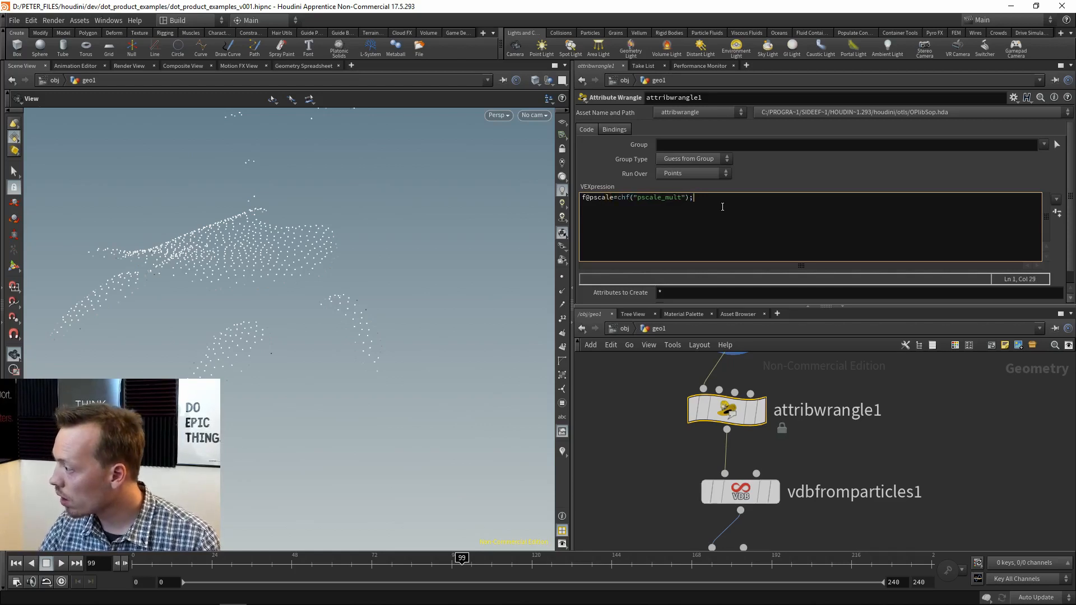
Step: Create the expression's channel parameter on attribwrangle1 and set Pscale Mult to 0.01
click(1058, 214)
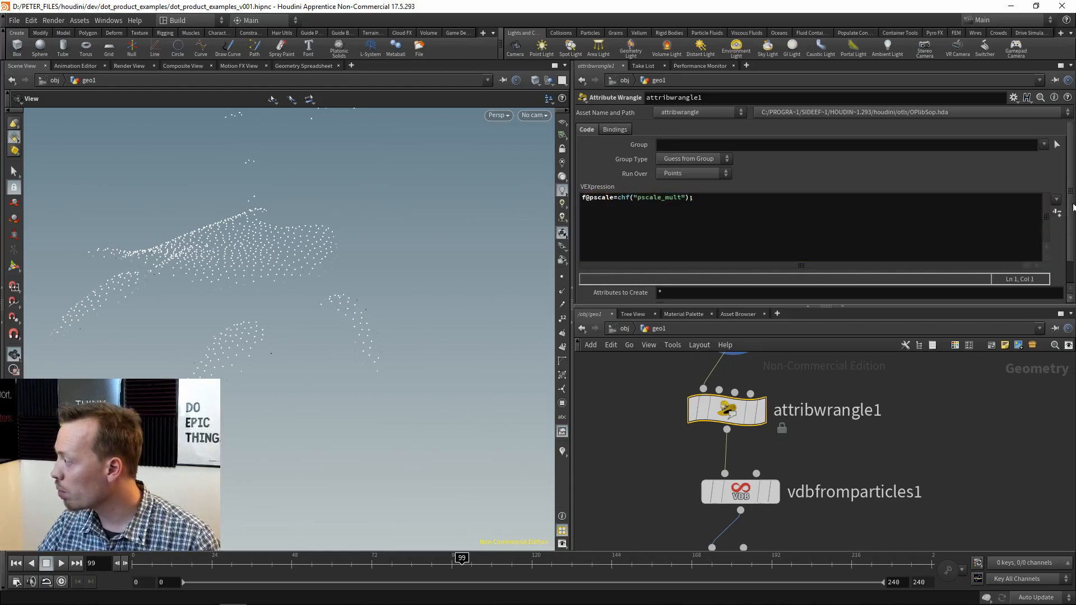
scroll(726, 277, down, 2)
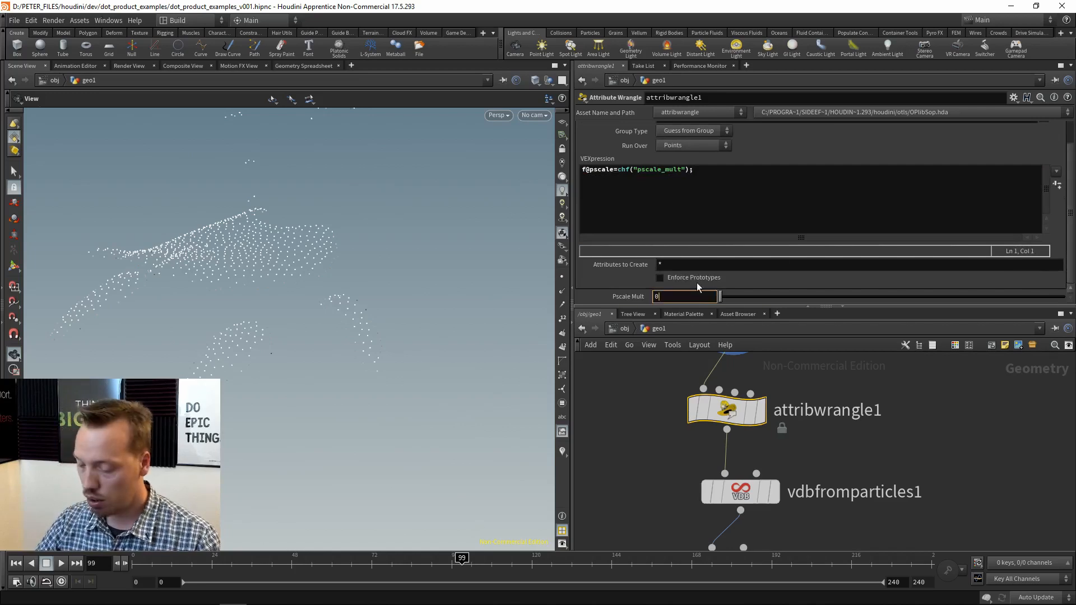
text(.01)
key(BackSpace)
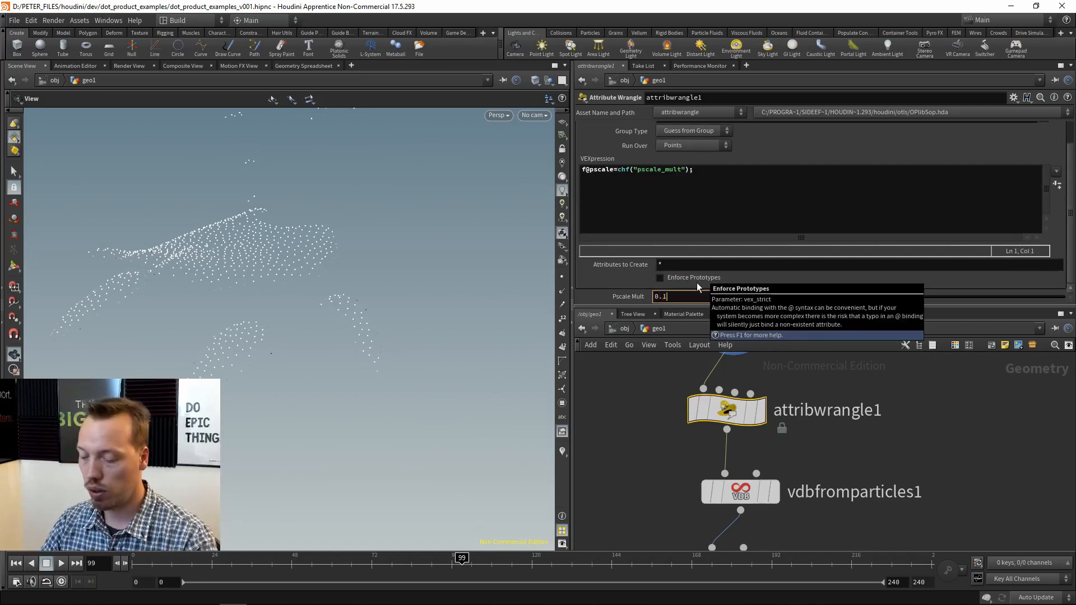
text(01)
key(Return)
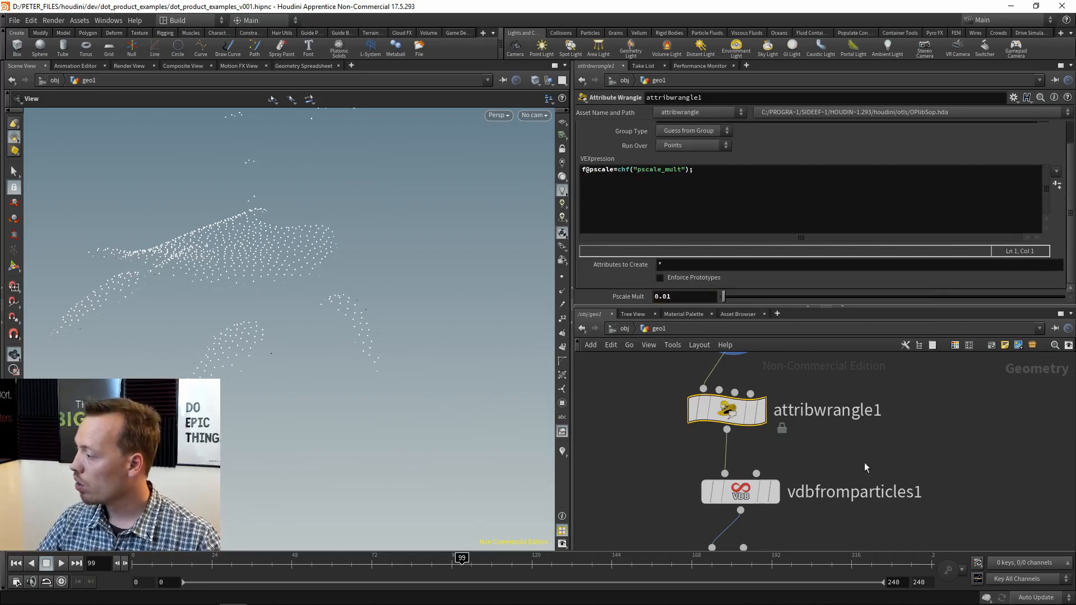
Step: Display the output of vdbfromparticles1 and select attribwrangle1 to show its parameters
click(740, 491)
double_click(673, 114)
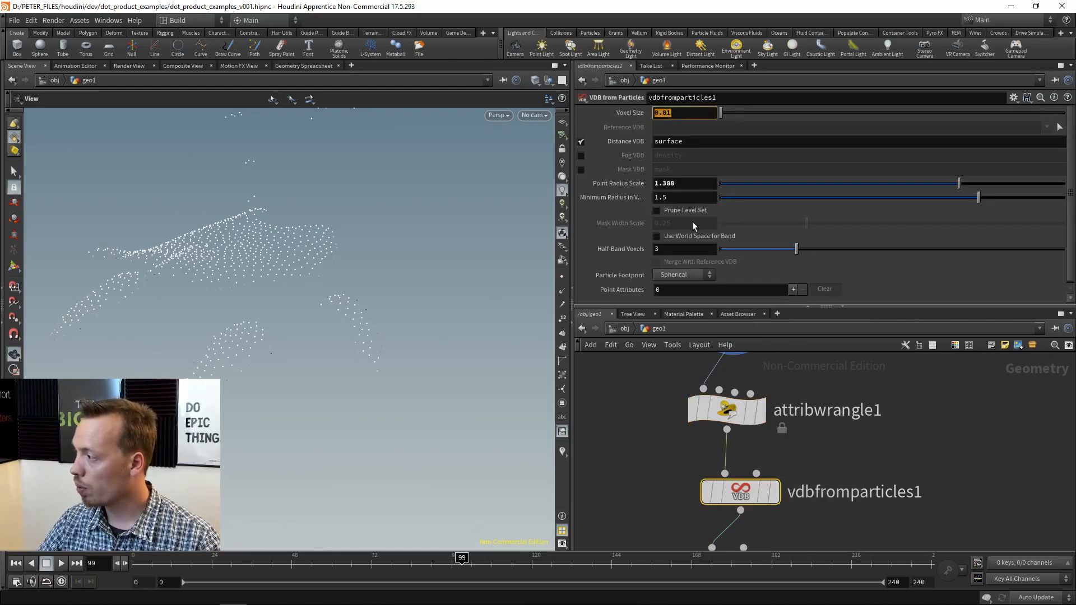
click(776, 497)
drag(879, 454, 751, 514)
middle_drag(845, 452, 851, 481)
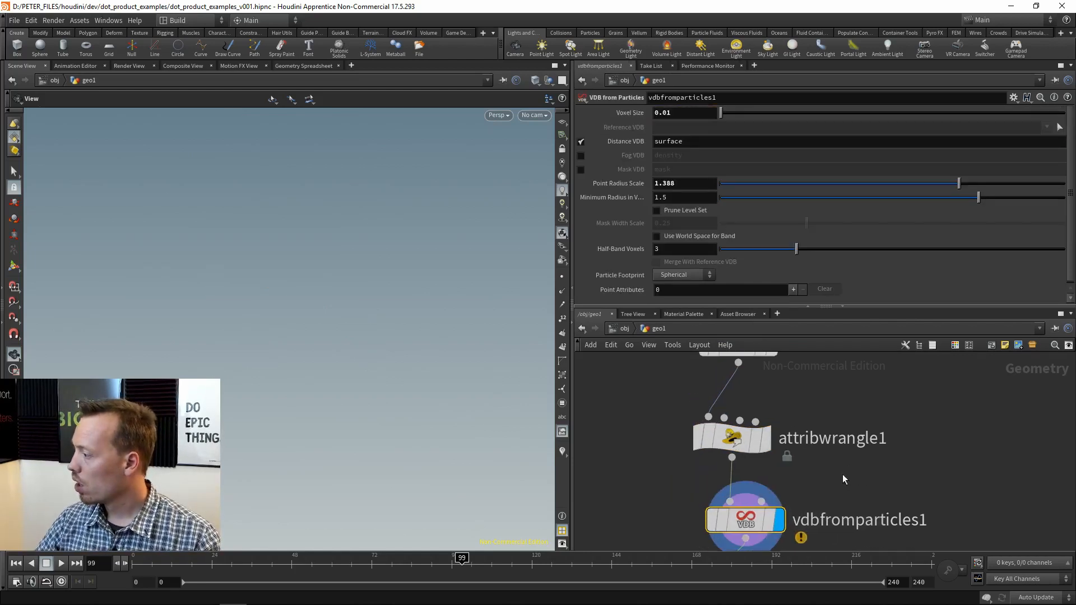
click(732, 437)
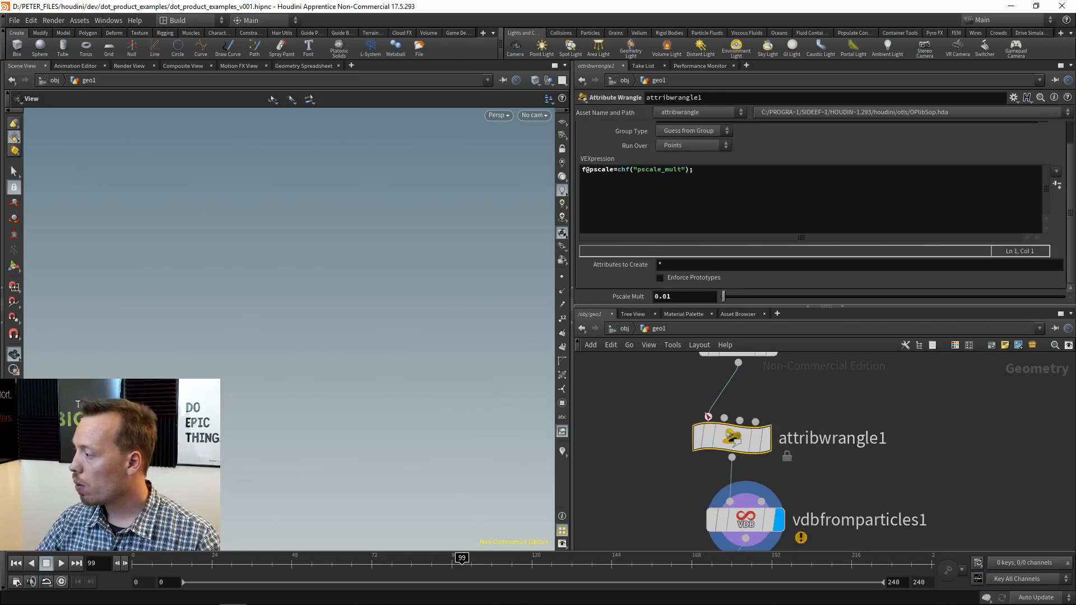
Step: Raise Pscale Mult on attribwrangle1 to about 0.037 and display the output of vdbsmoothsdf1
click(728, 297)
drag(728, 297, 734, 298)
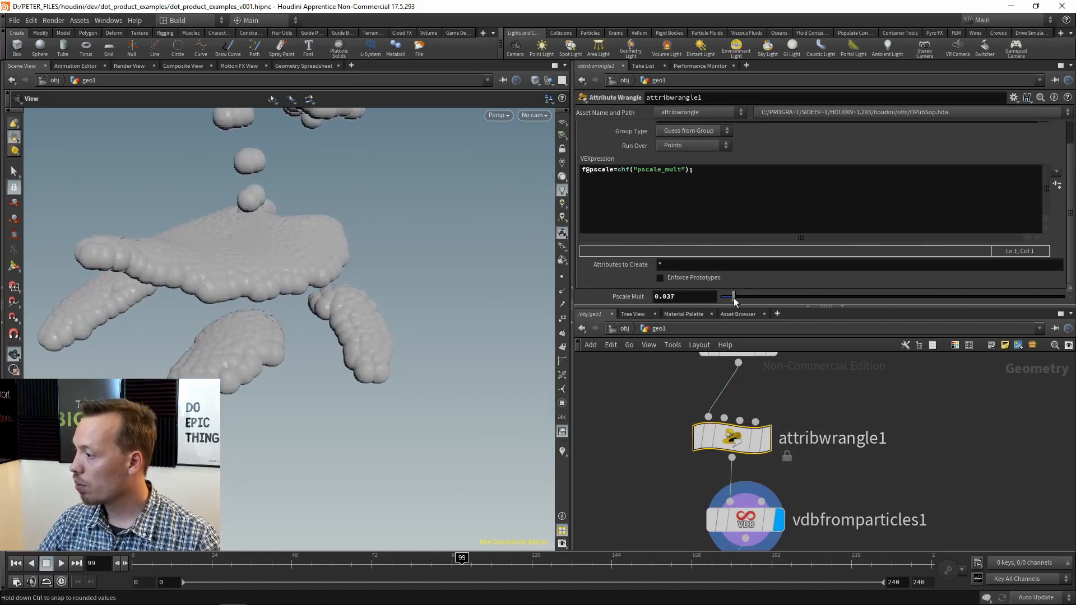
drag(426, 291, 329, 305)
middle_drag(901, 521, 920, 342)
click(788, 419)
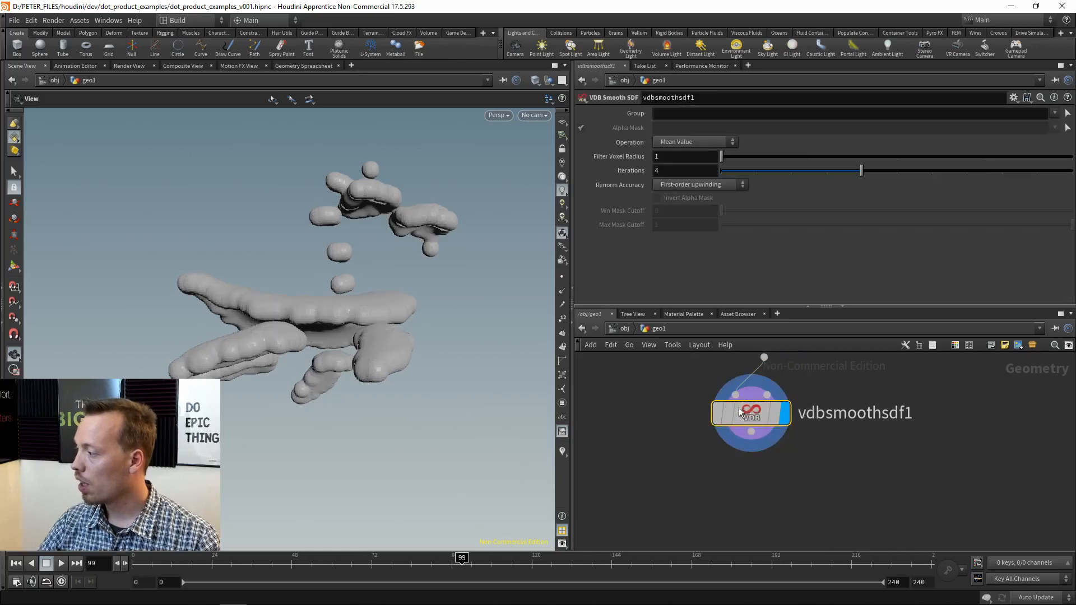
drag(421, 258, 471, 263)
Step: Add a Merge node beside vdbsmoothsdf1 and wire the vdbsmoothsdf1 output into it
key(Tab)
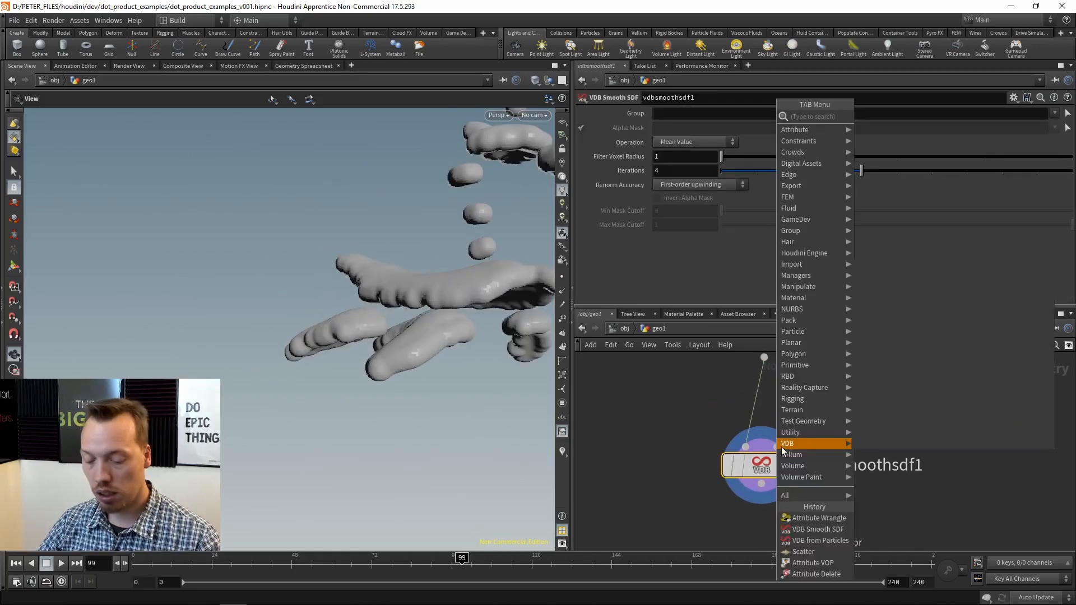
text(merg)
click(887, 116)
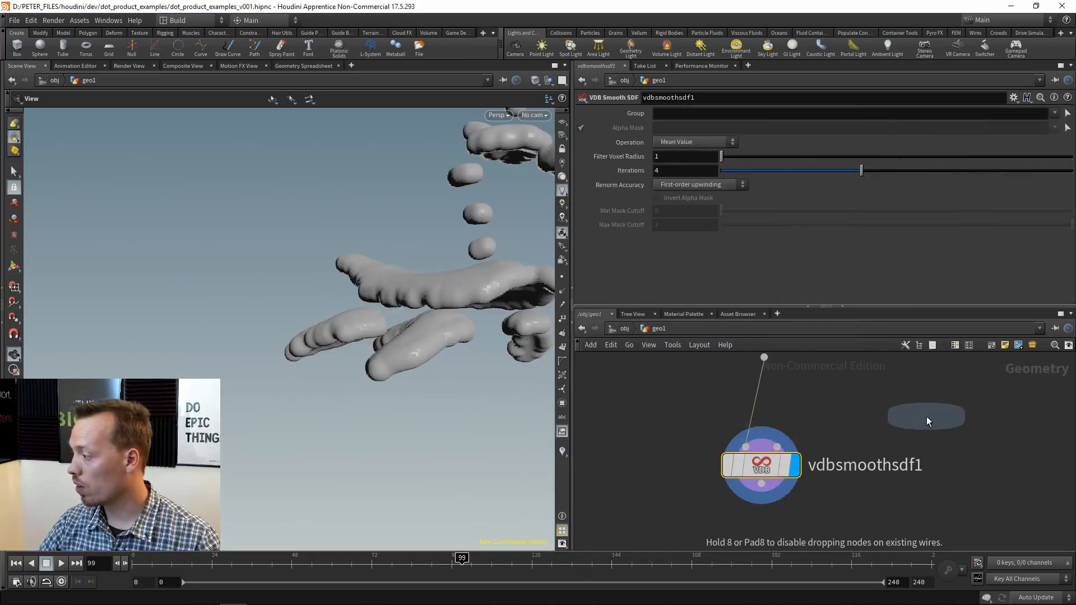
click(968, 479)
click(761, 483)
click(932, 456)
click(962, 460)
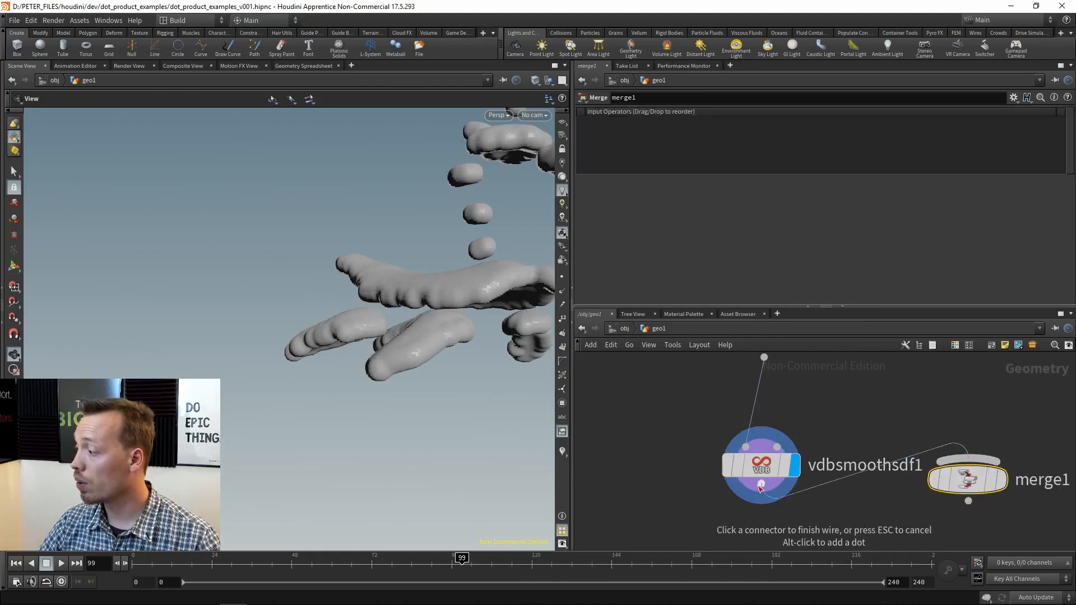
click(761, 484)
Step: Shift testgeometry_rubbertoy1 aside and wire the attribdelete1 output into merge1 as a second input
middle_drag(872, 439, 760, 488)
scroll(760, 489, down, 4)
middle_drag(844, 457, 824, 506)
scroll(824, 506, down, 3)
middle_drag(762, 423, 762, 518)
scroll(761, 454, up, 5)
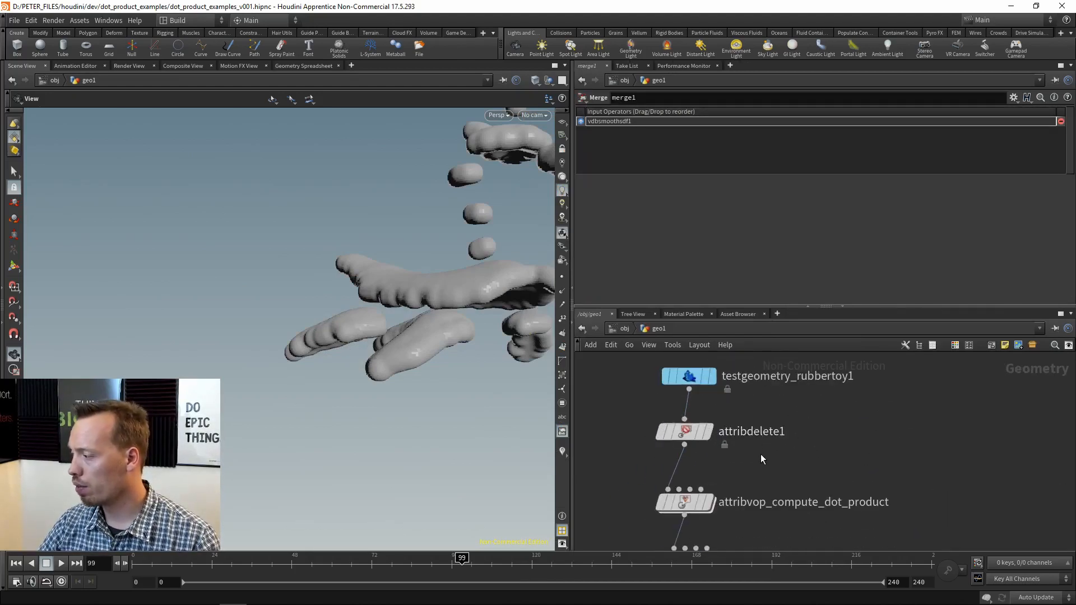
drag(693, 379, 799, 380)
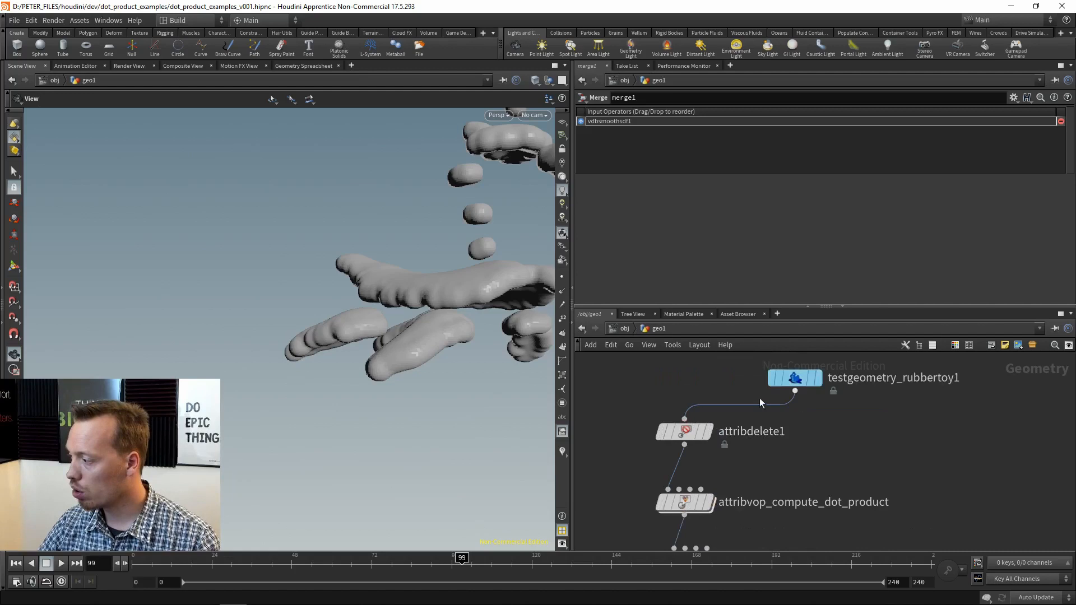
click(687, 446)
scroll(875, 457, down, 3)
middle_drag(876, 458, 870, 320)
middle_drag(854, 503, 823, 379)
scroll(794, 386, up, 2)
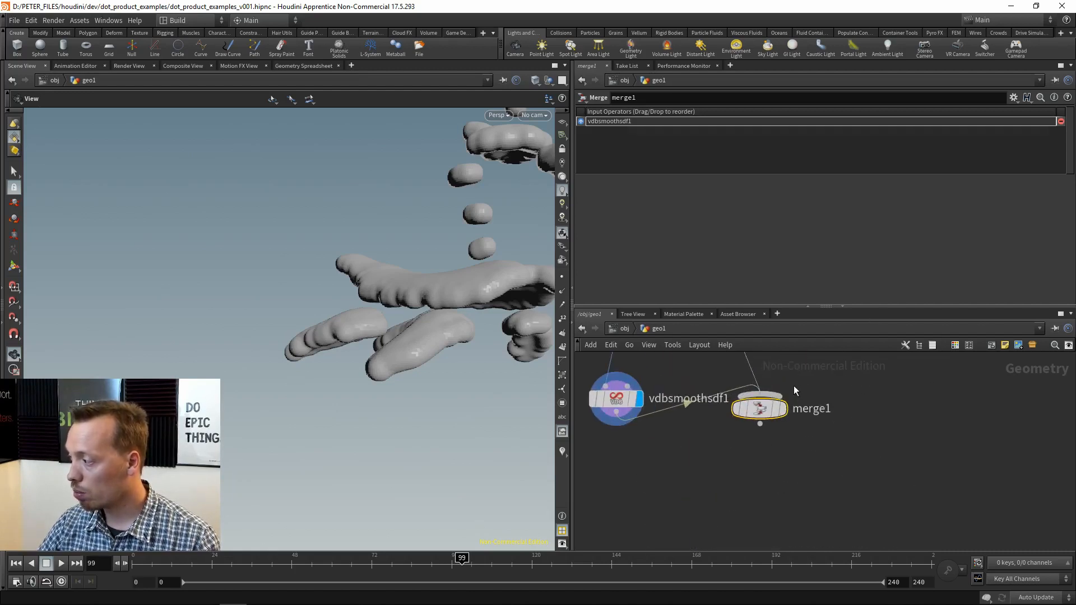
click(760, 412)
Step: Move merge1 slightly lower in the network and display its output to view the toy with its covering
drag(760, 415, 757, 444)
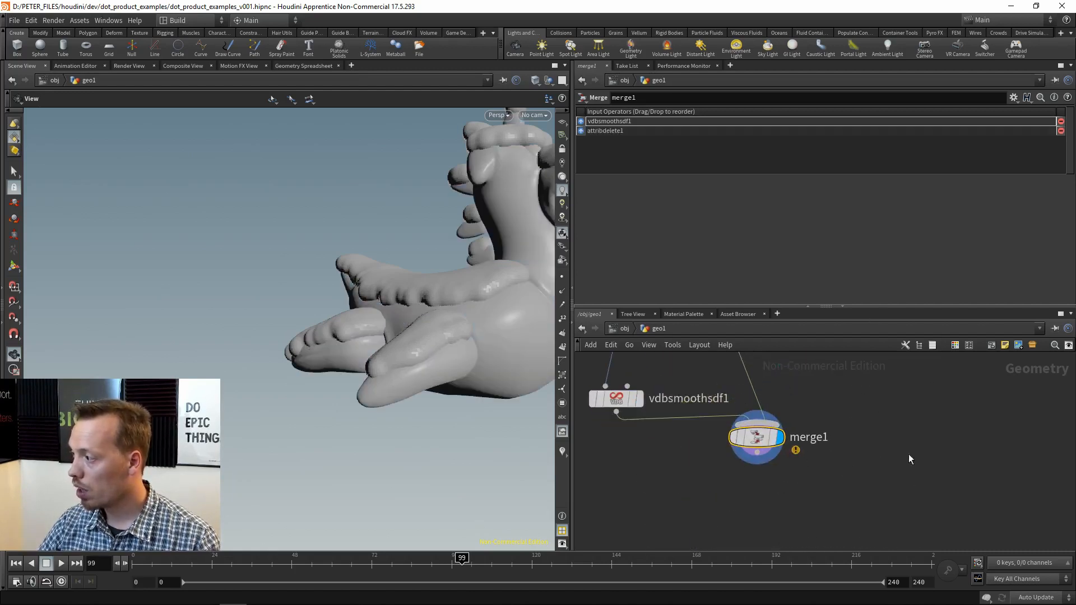
drag(493, 312, 284, 257)
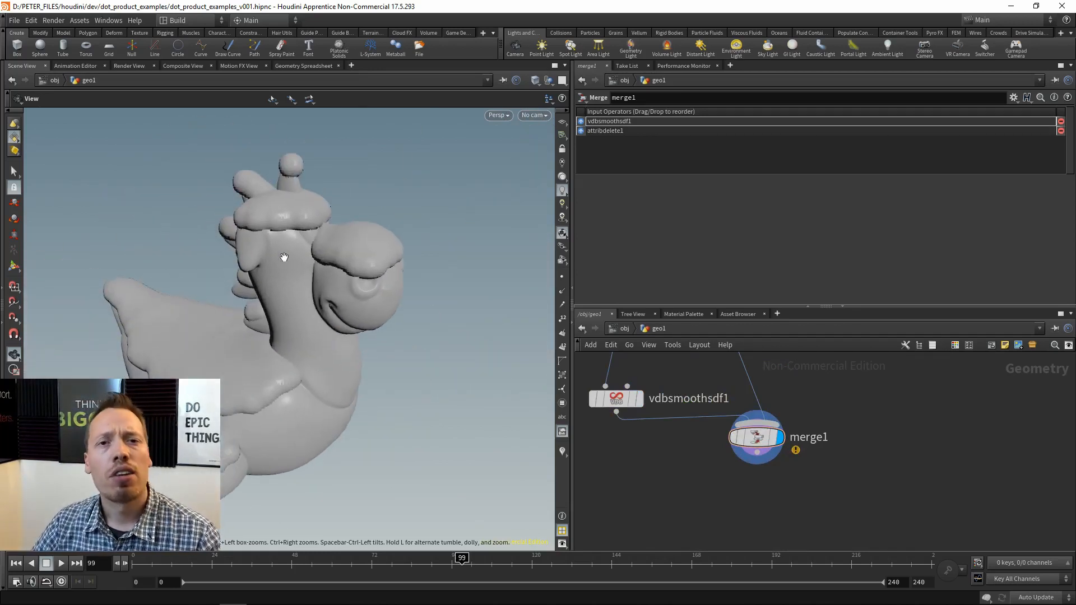
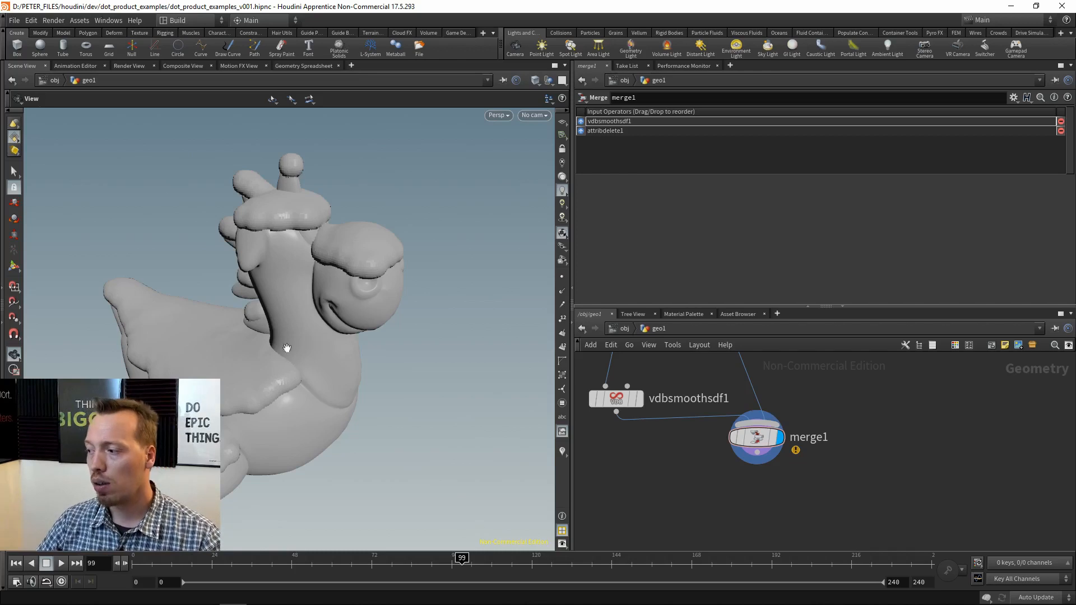
drag(283, 351, 312, 412)
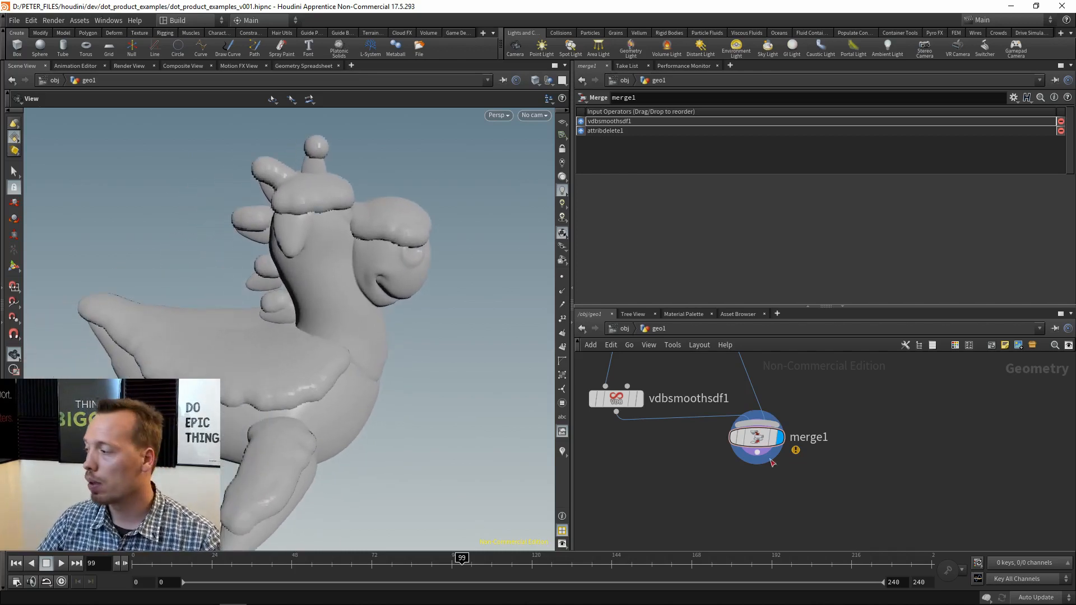
Step: Add a Transform node fed by testgeometry_rubbertoy1 and display its output
scroll(828, 469, down, 5)
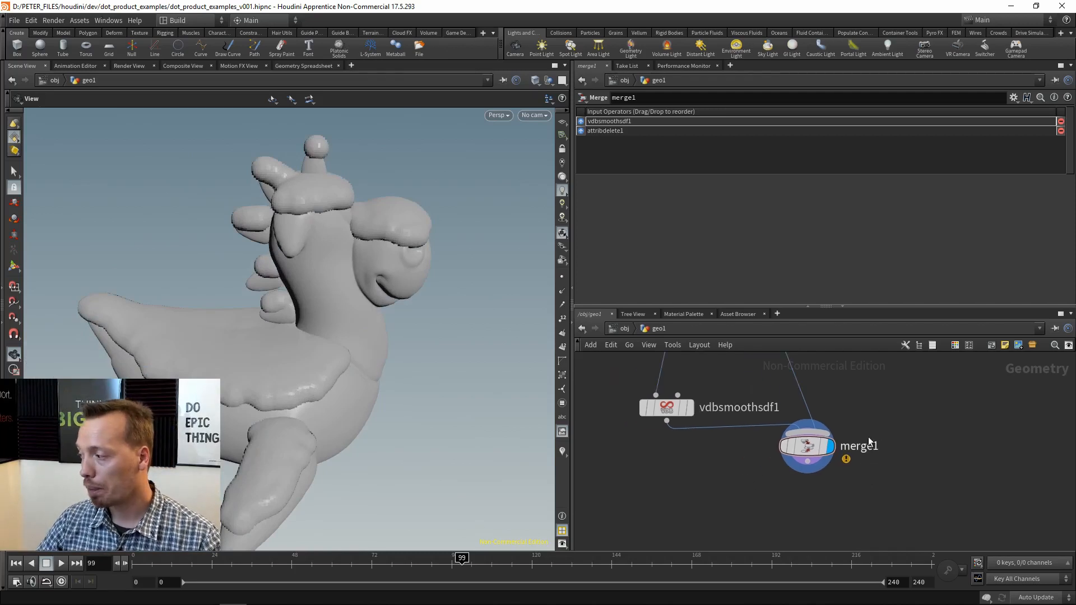
middle_drag(876, 423, 876, 474)
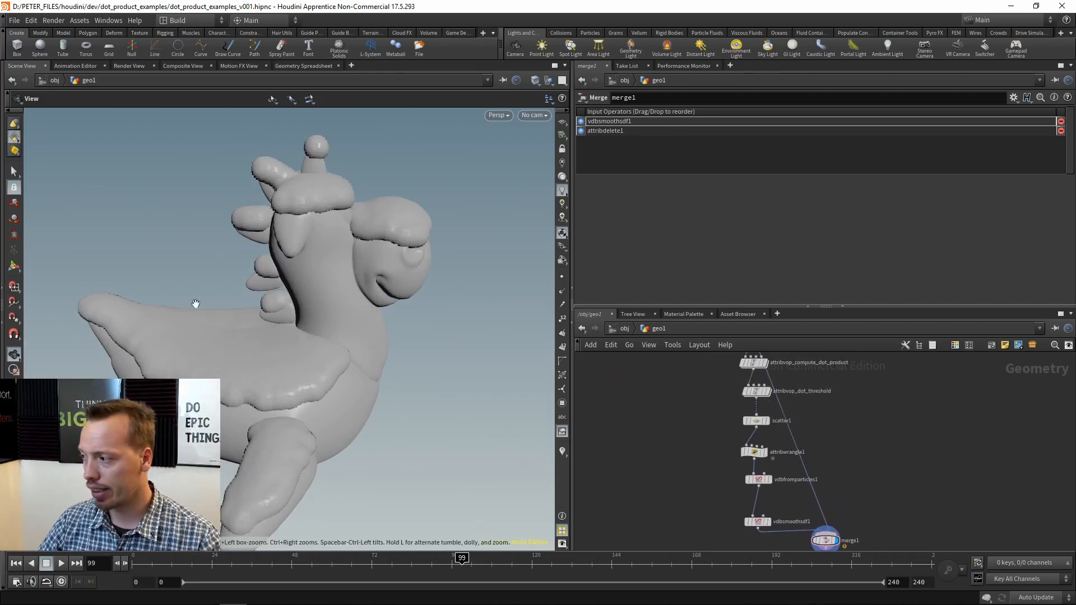
drag(304, 375, 310, 387)
middle_drag(810, 475, 799, 564)
scroll(809, 431, up, 5)
middle_drag(809, 430, 827, 466)
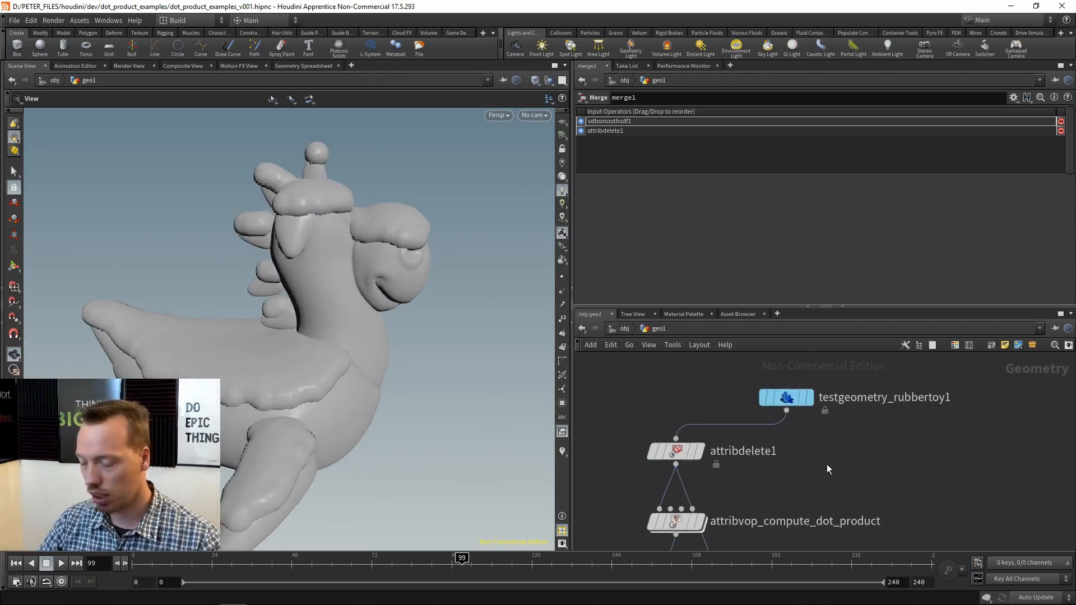
key(Tab)
text(tra)
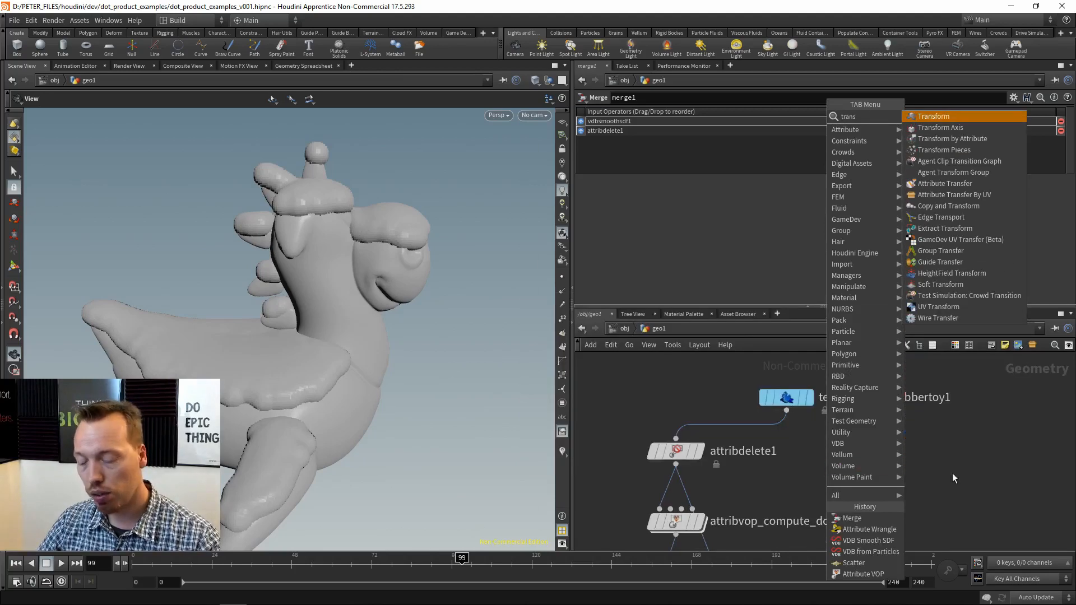
key(Escape)
click(834, 468)
drag(787, 410, 834, 455)
click(857, 468)
right_drag(300, 287, 166, 344)
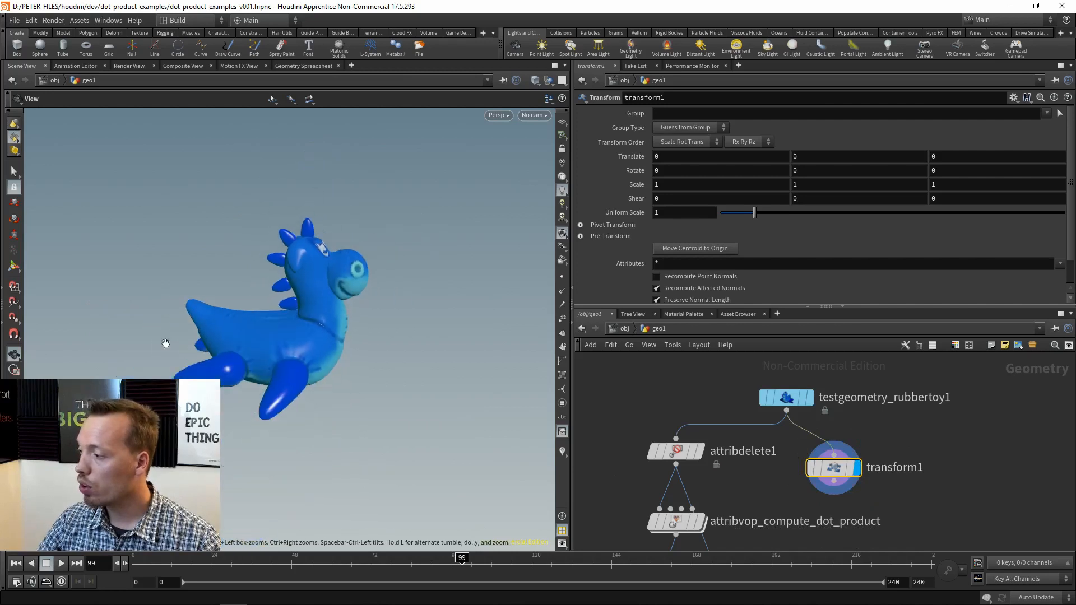
Step: Move testgeometry_rubbertoy1 and transform1 farther above attribdelete1, and set transform1's Y translation to -1.36
drag(166, 343, 348, 368)
middle_drag(914, 366, 857, 426)
drag(857, 427, 801, 475)
click(870, 498)
click(802, 476)
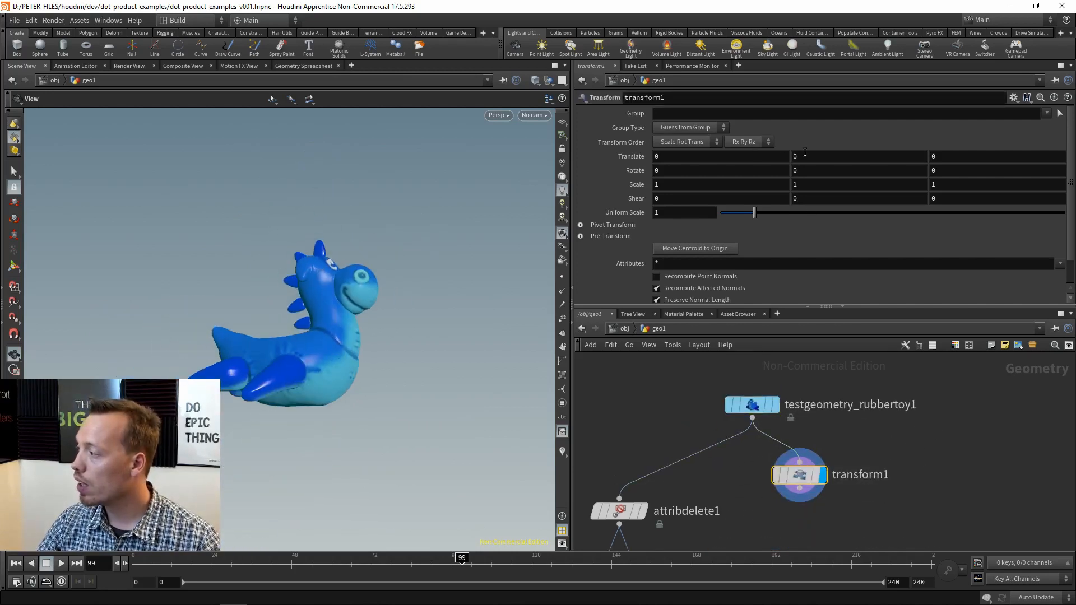
middle_drag(826, 156, 185, 210)
Step: Insert a Merge node between testgeometry_rubbertoy1 and attribdelete1, wire transform1 into it, and display the result
middle_drag(770, 500, 759, 436)
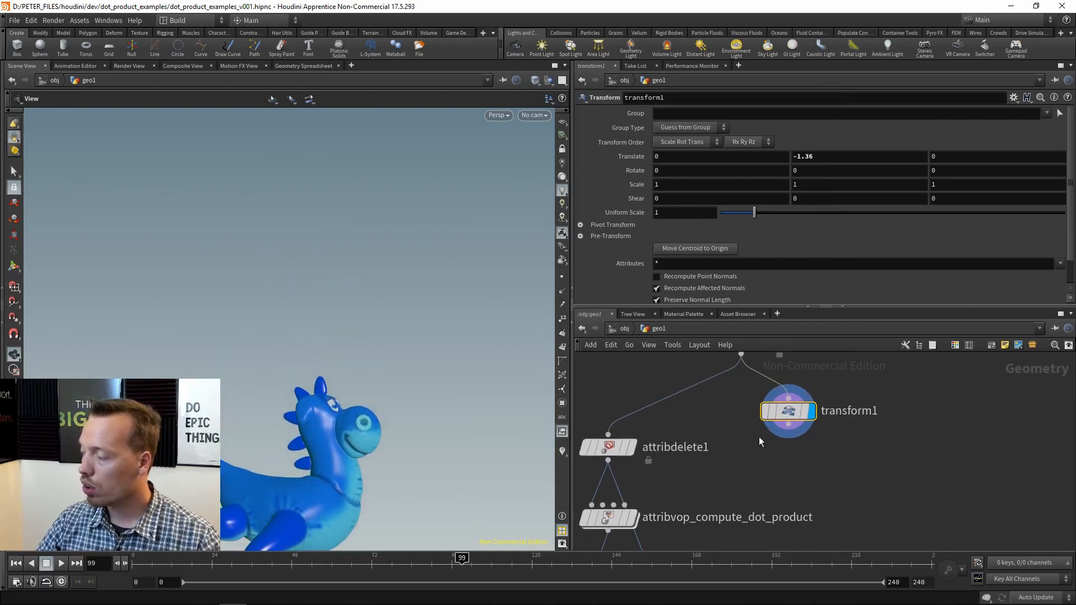
key(Tab)
text(merg)
click(926, 116)
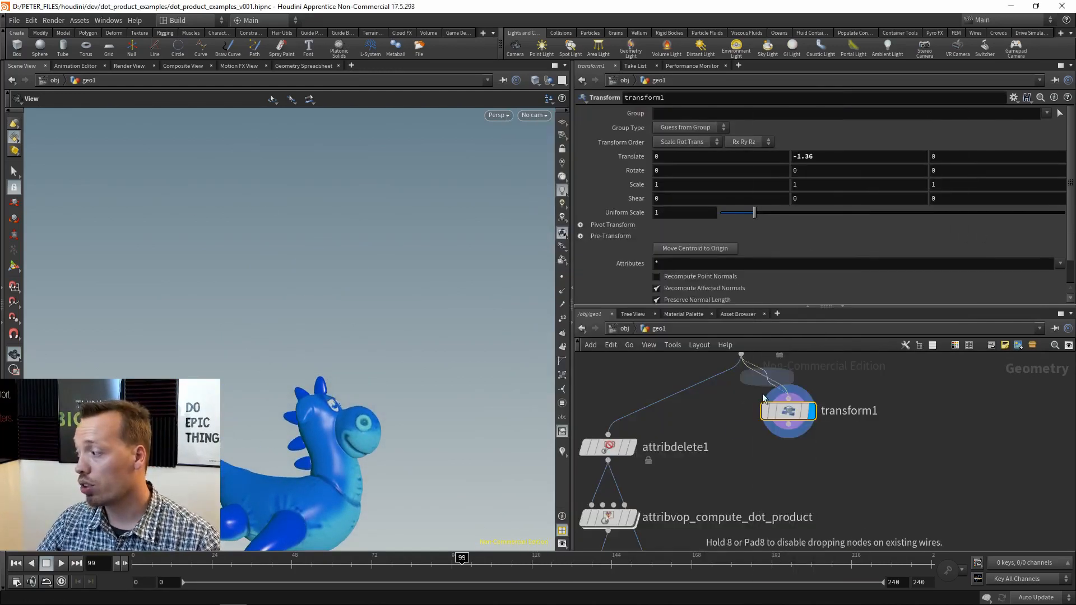
click(676, 350)
drag(789, 425, 672, 399)
middle_drag(765, 453, 789, 481)
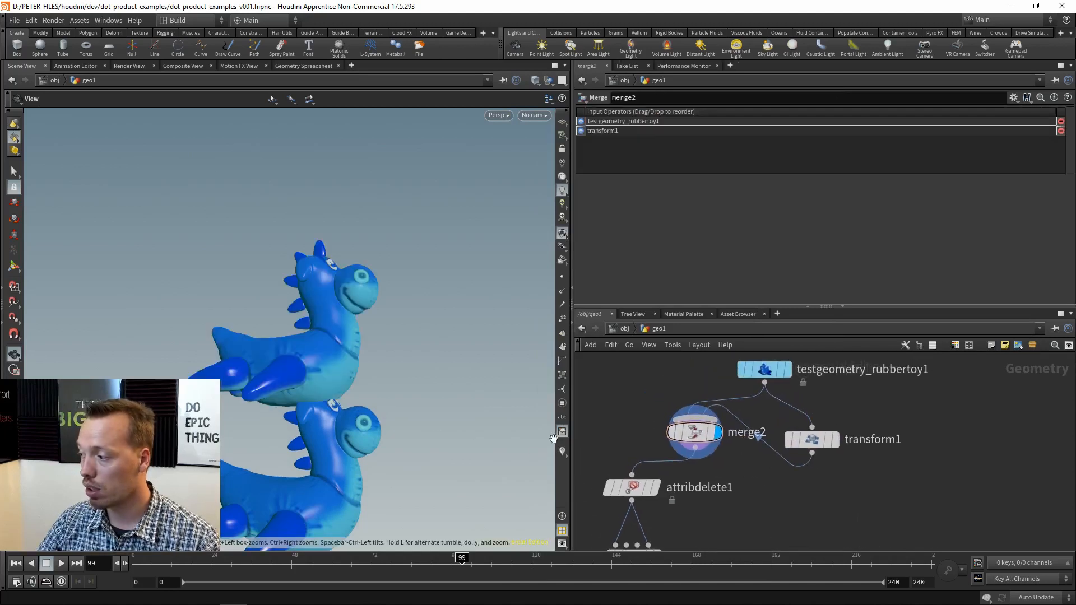
Step: Set transform1's Y translation to -1.76 and display merge1's output to view both covered toys
click(812, 440)
middle_drag(842, 159, 802, 158)
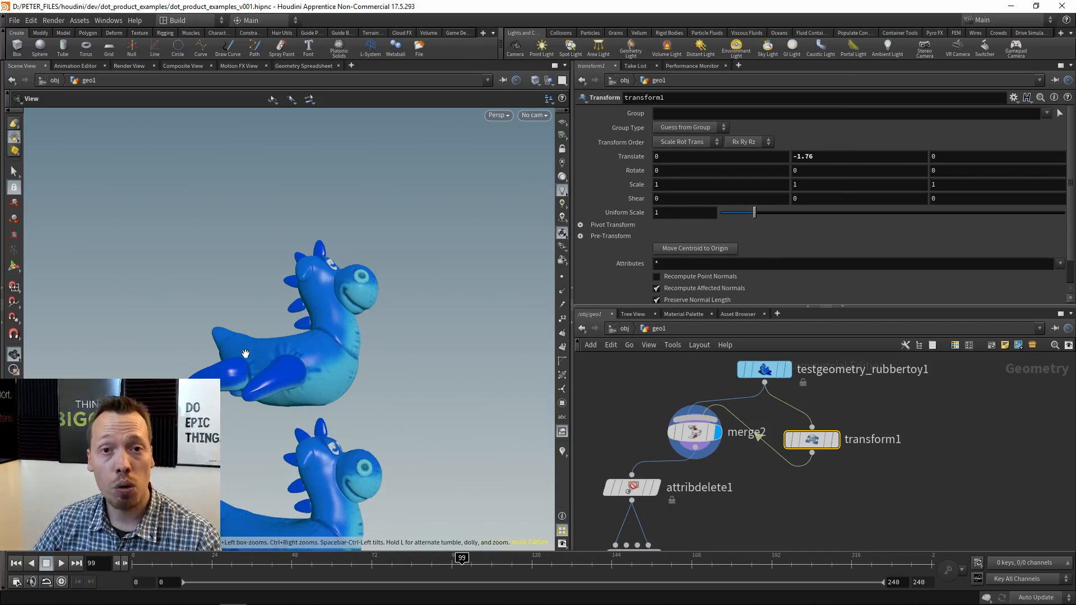
middle_drag(851, 523, 829, 415)
scroll(860, 480, down, 5)
middle_drag(855, 541, 837, 370)
scroll(829, 442, up, 5)
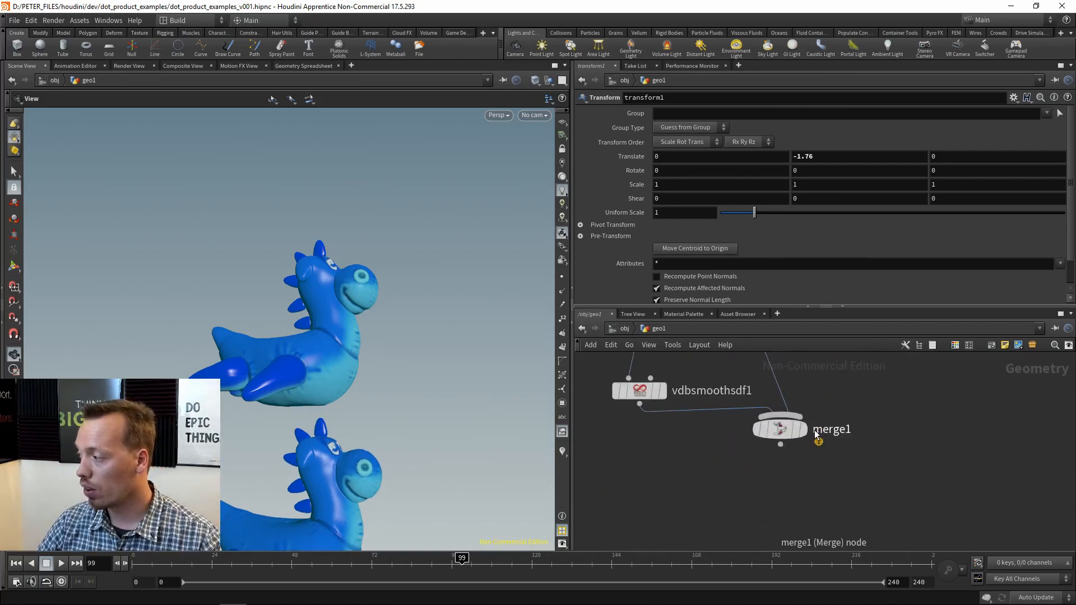
click(803, 431)
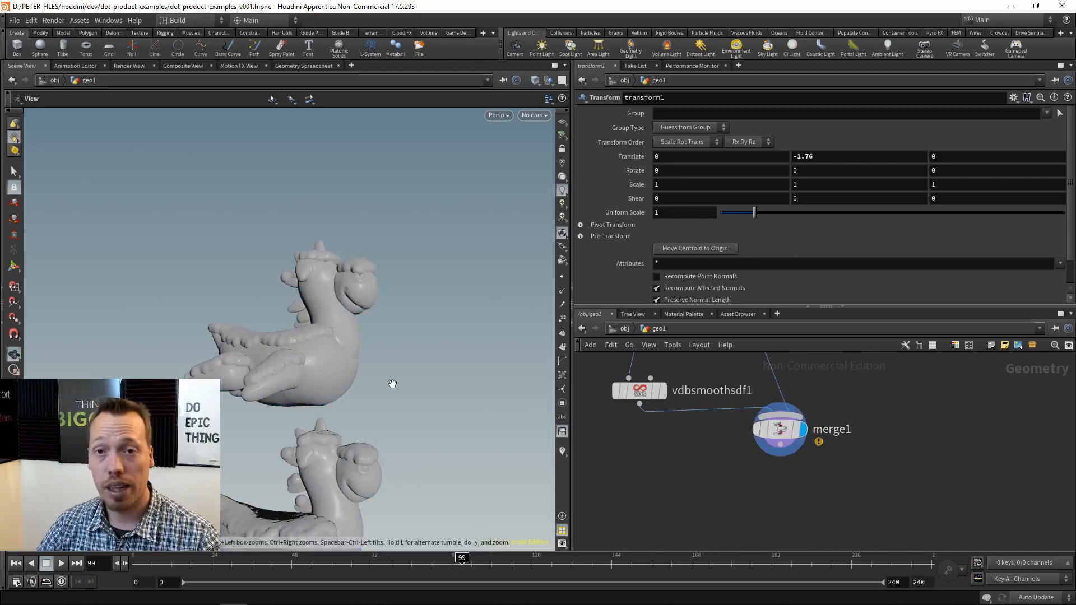
drag(392, 384, 375, 286)
drag(250, 283, 344, 312)
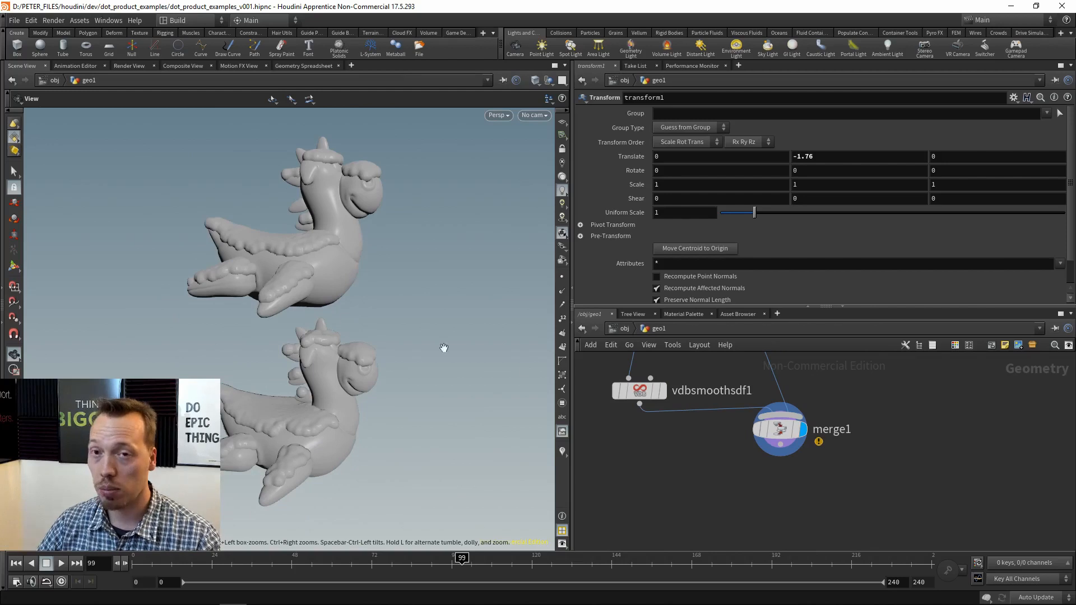
Step: Display attribvop_dot_threshold and examine the upward-facing mask on both toys
middle_drag(734, 391, 757, 490)
scroll(761, 485, down, 4)
middle_drag(802, 418, 817, 481)
scroll(746, 426, up, 5)
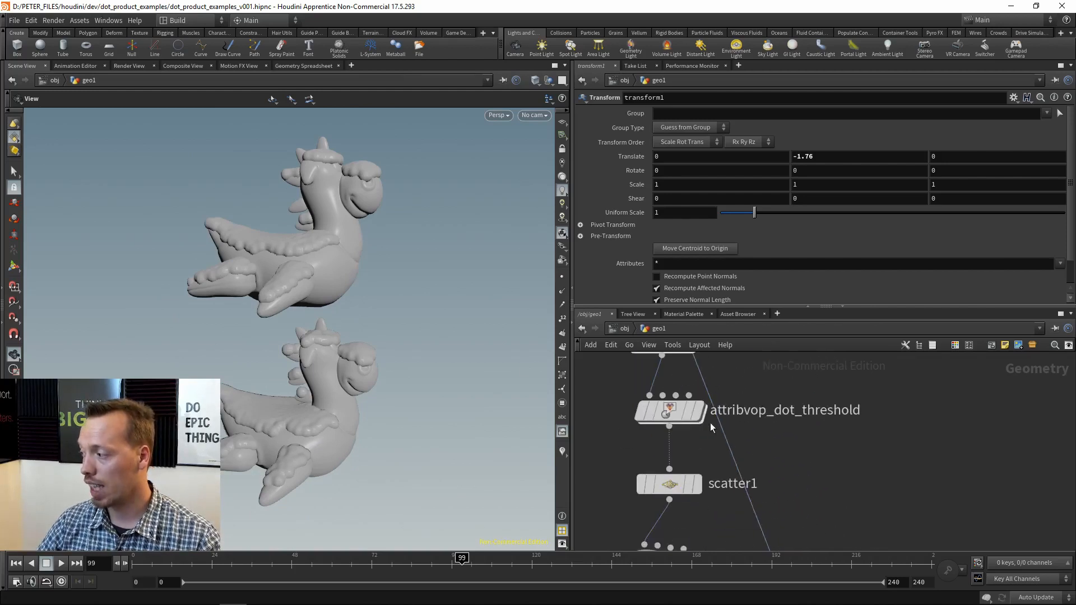
click(698, 411)
drag(390, 368, 349, 179)
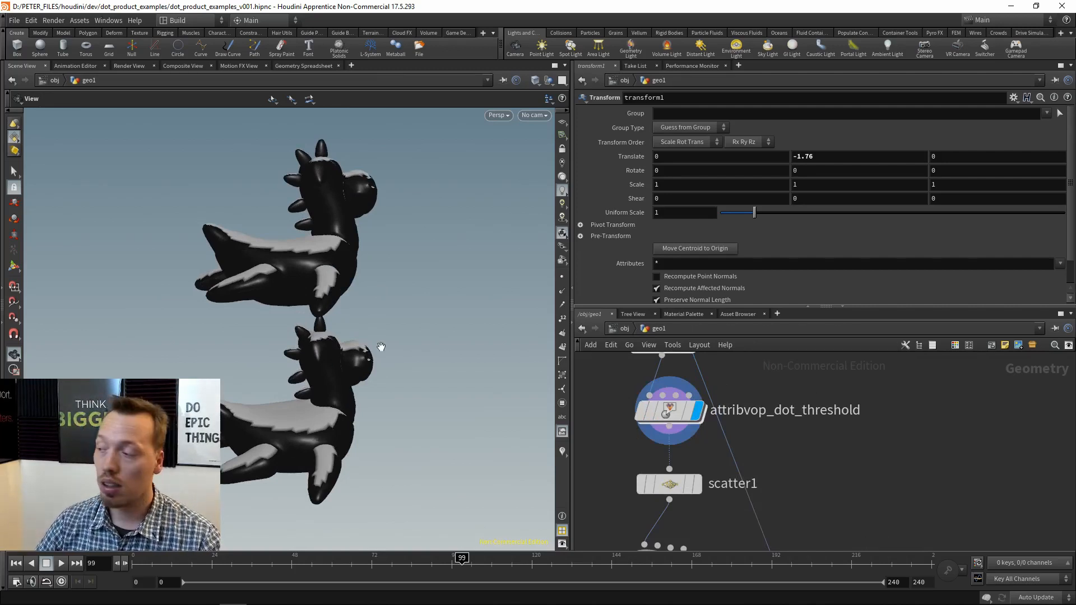
drag(331, 256, 189, 203)
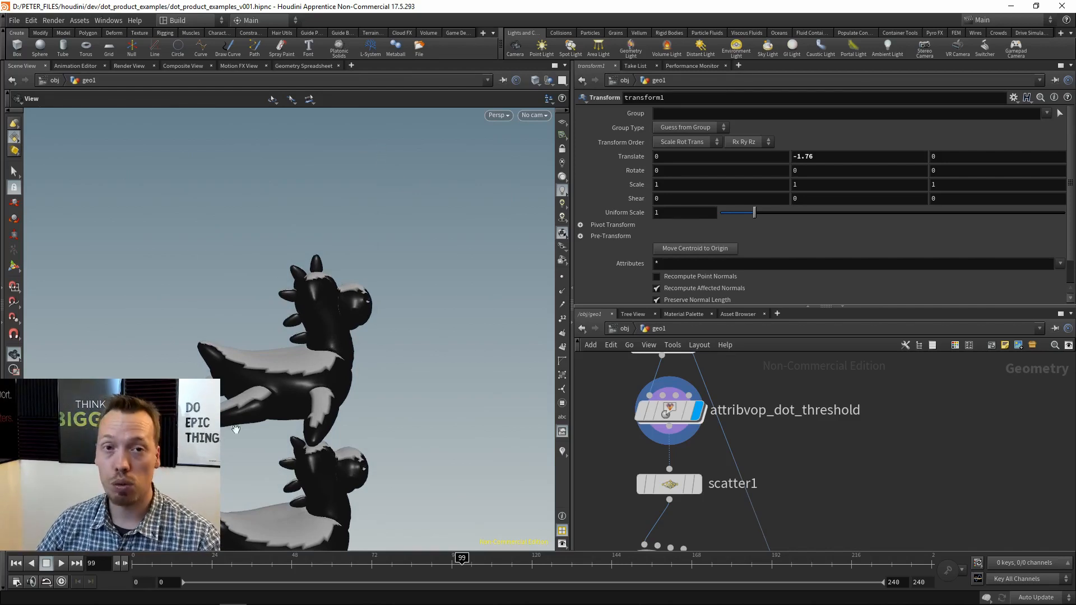
Step: Add an unconnected Match Size node beside the existing node chain
scroll(863, 436, down, 4)
key(Tab)
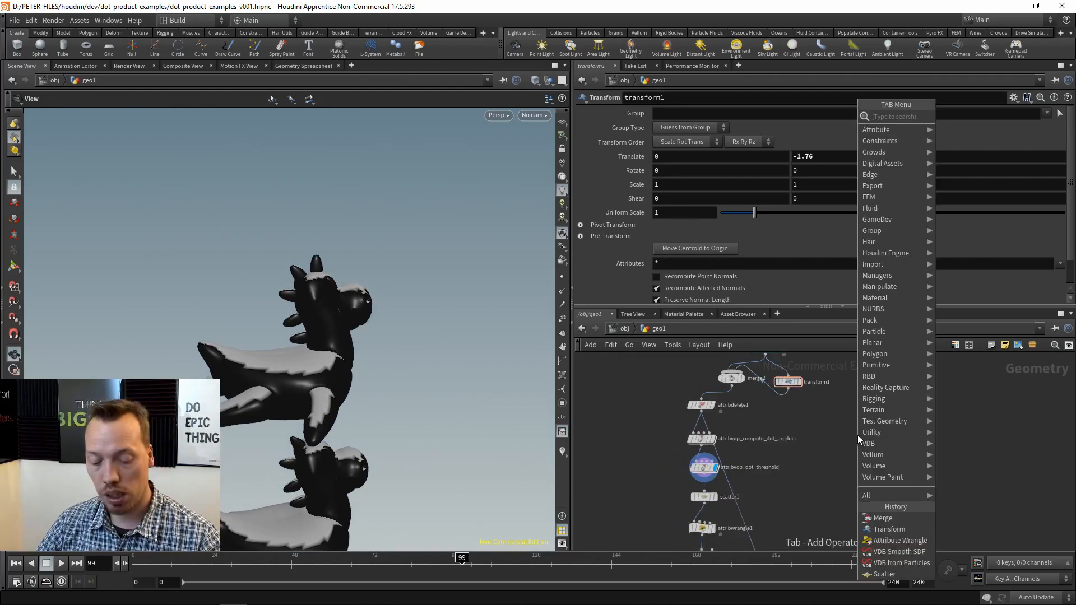
text(math)
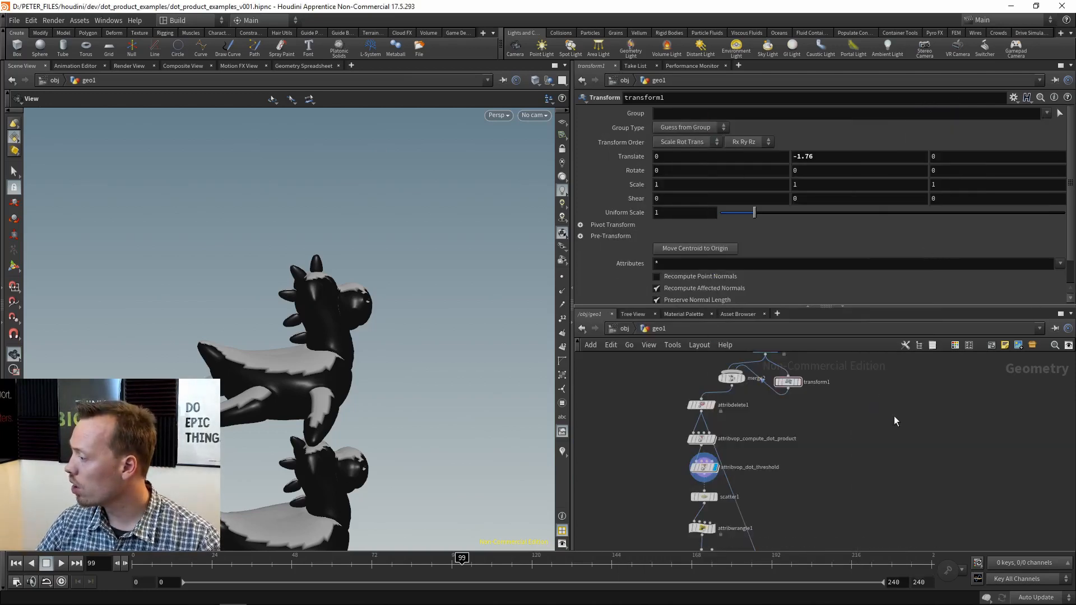
click(891, 415)
Step: Add a Grid node to the network above the Match Size node
key(Tab)
text(gri)
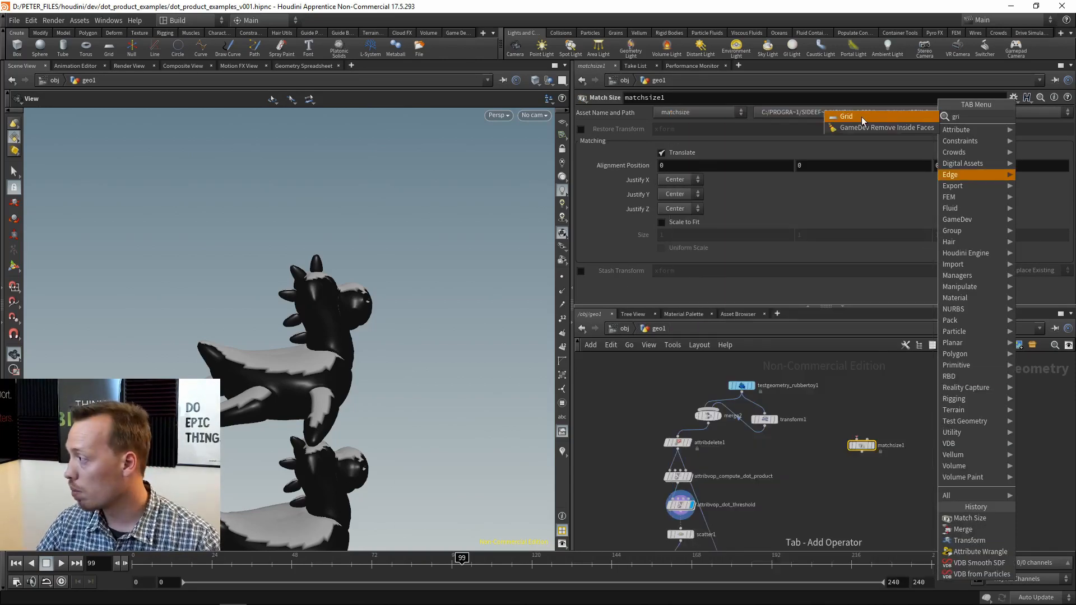
click(862, 117)
click(877, 386)
Step: Delete the Match Size node
scroll(876, 414, up, 4)
drag(896, 425, 856, 512)
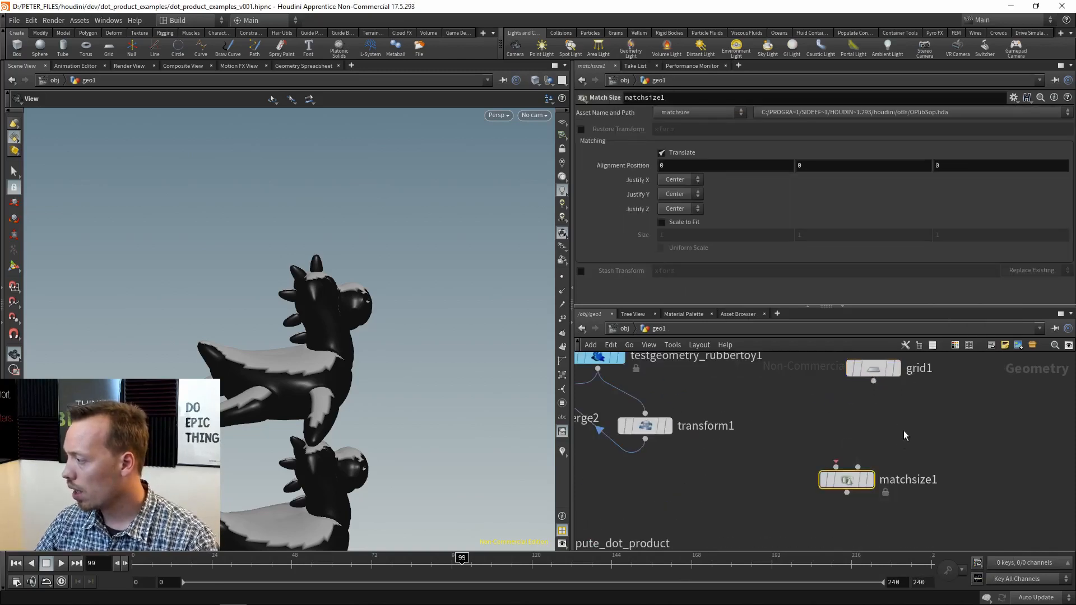
key(Delete)
Step: Display grid1 and add a Transform node connected to its output
click(898, 368)
drag(956, 442, 839, 374)
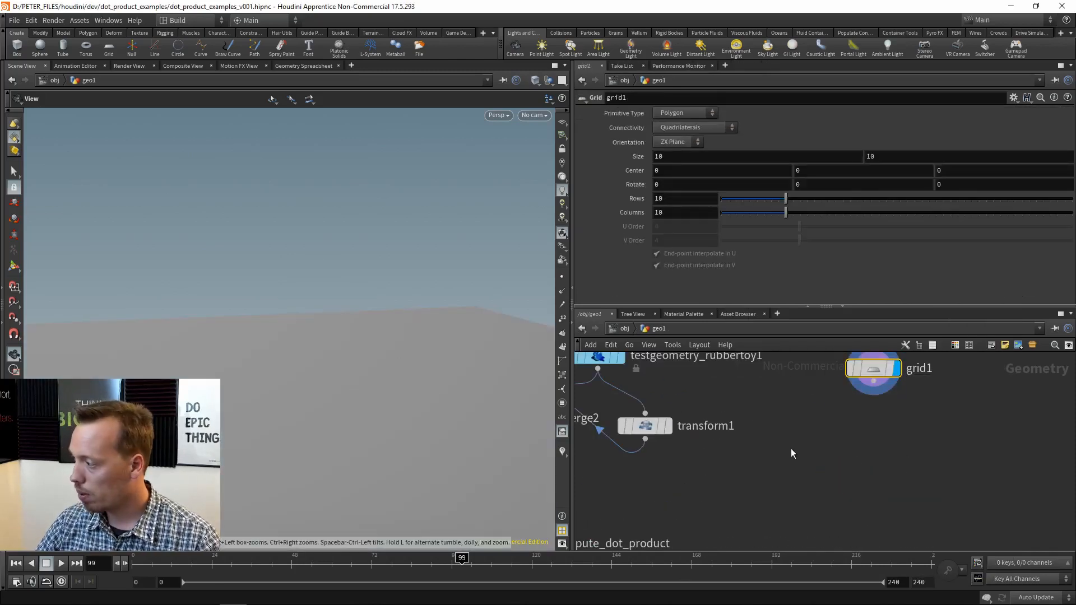
key(Tab)
text(tra)
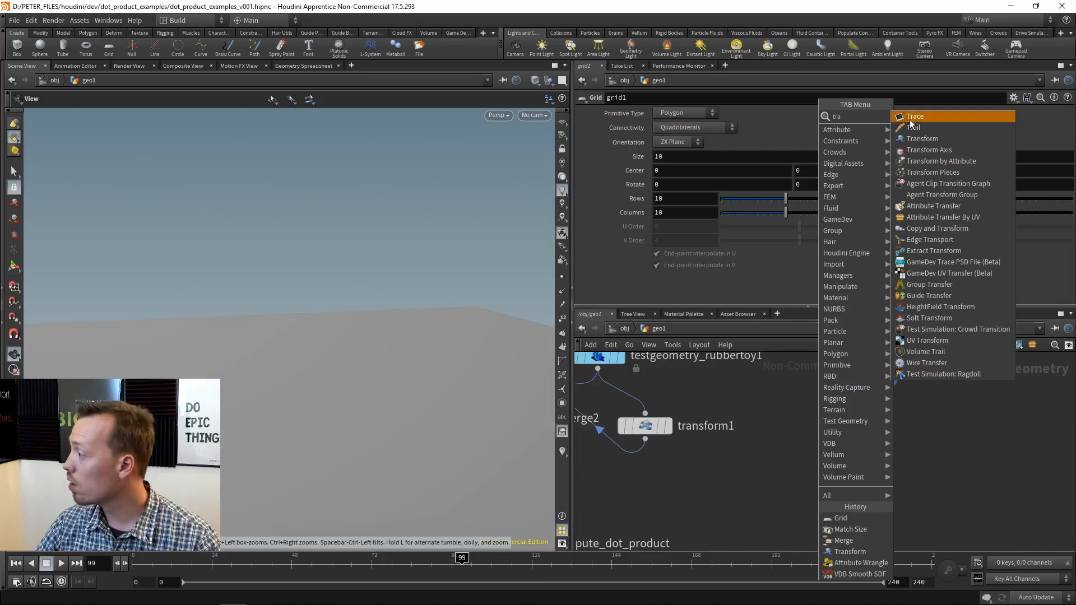
click(922, 139)
click(835, 465)
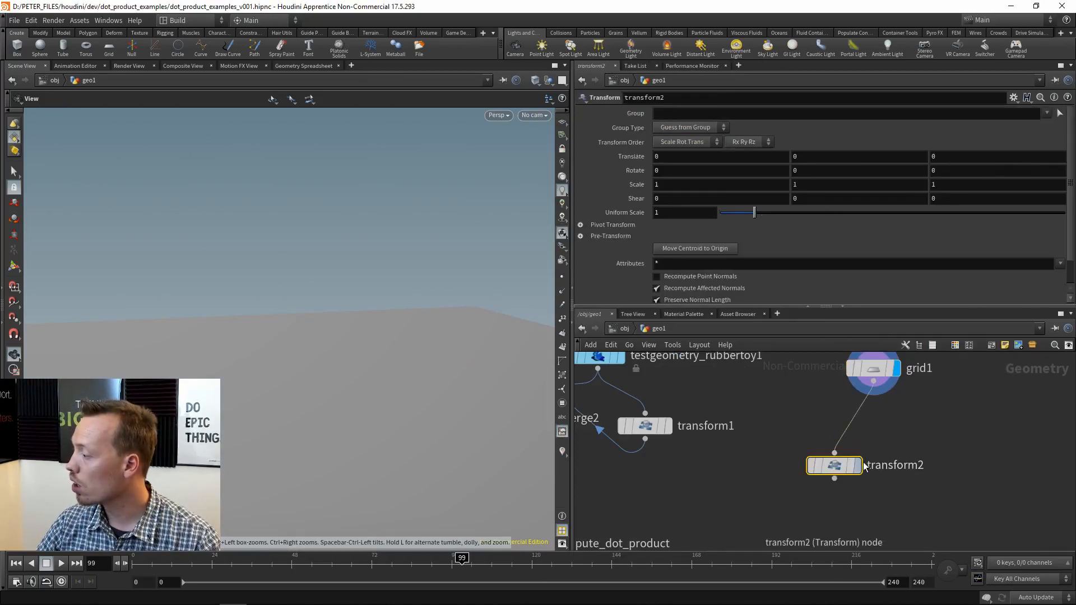
Step: Align transform2 beneath grid1, display it, and show testgeometry_rubbertoy1 as a template
drag(852, 466, 889, 439)
click(895, 433)
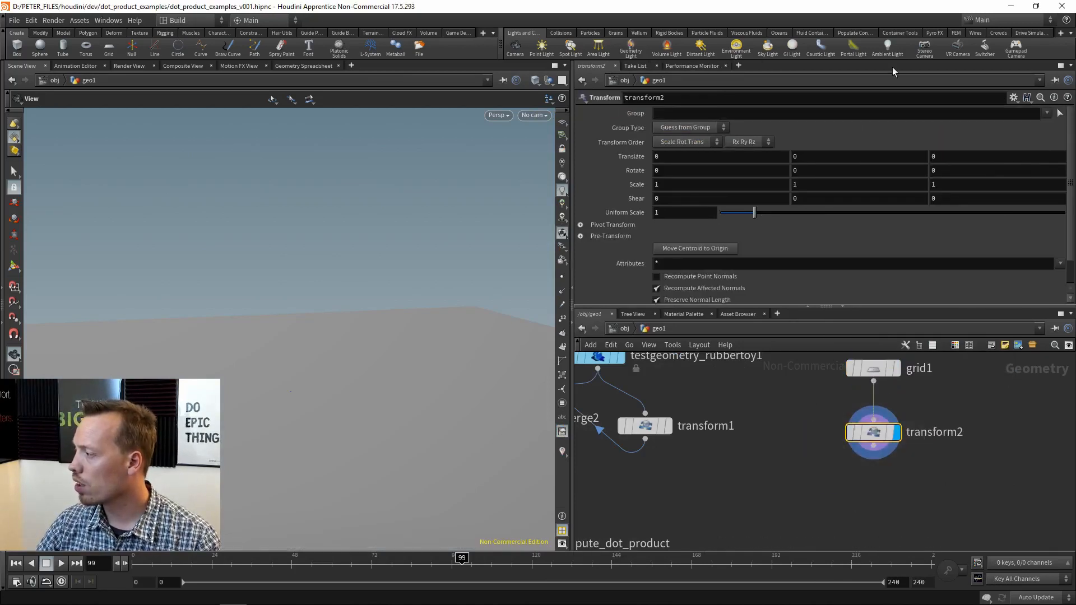
middle_drag(621, 373, 723, 399)
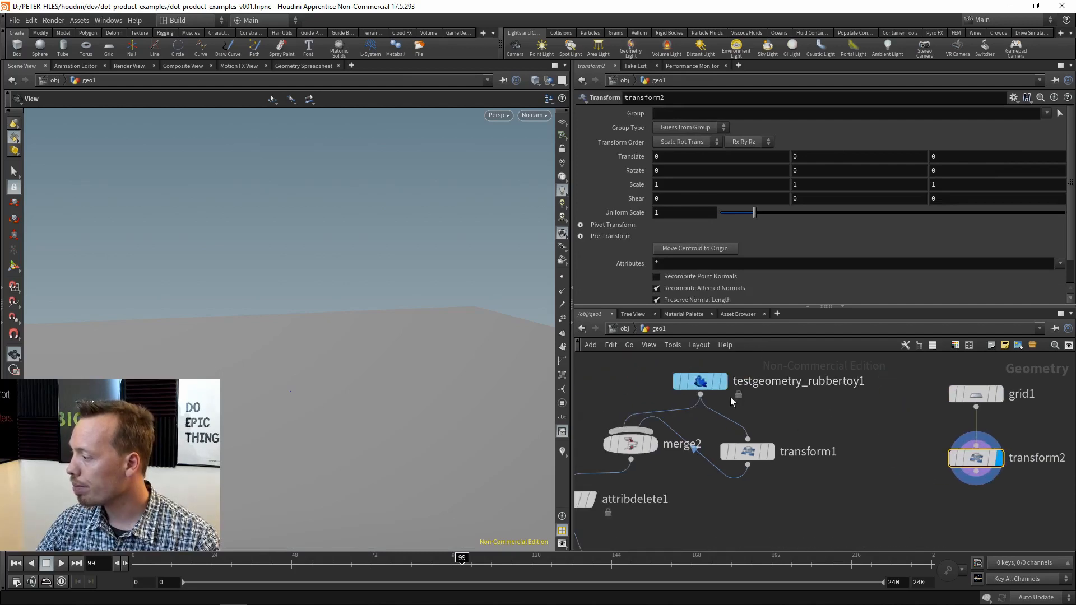
click(728, 406)
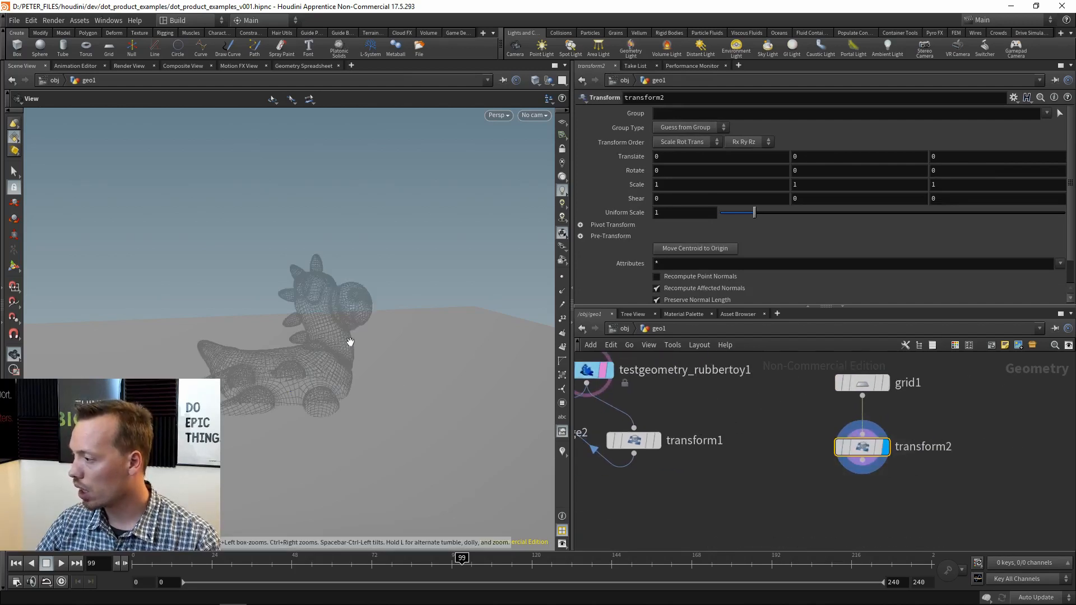
Step: Raise the grid above the toy with transform2 to a Y translation of about 1.675 and set its uniform scale to 0.34
key(Return)
drag(291, 337, 292, 172)
middle_drag(866, 505, 853, 474)
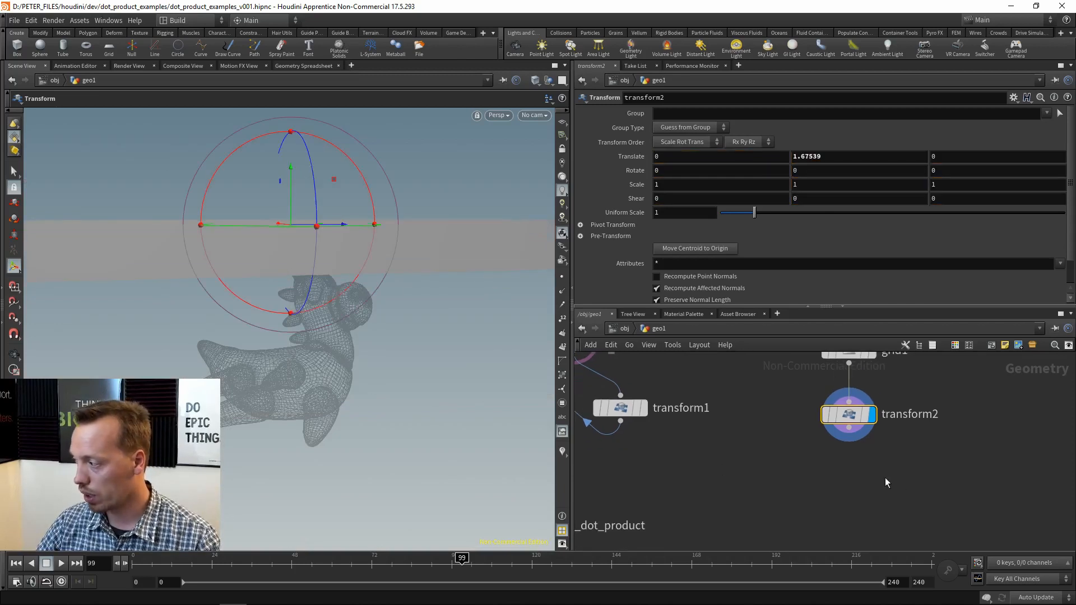
drag(754, 213, 737, 214)
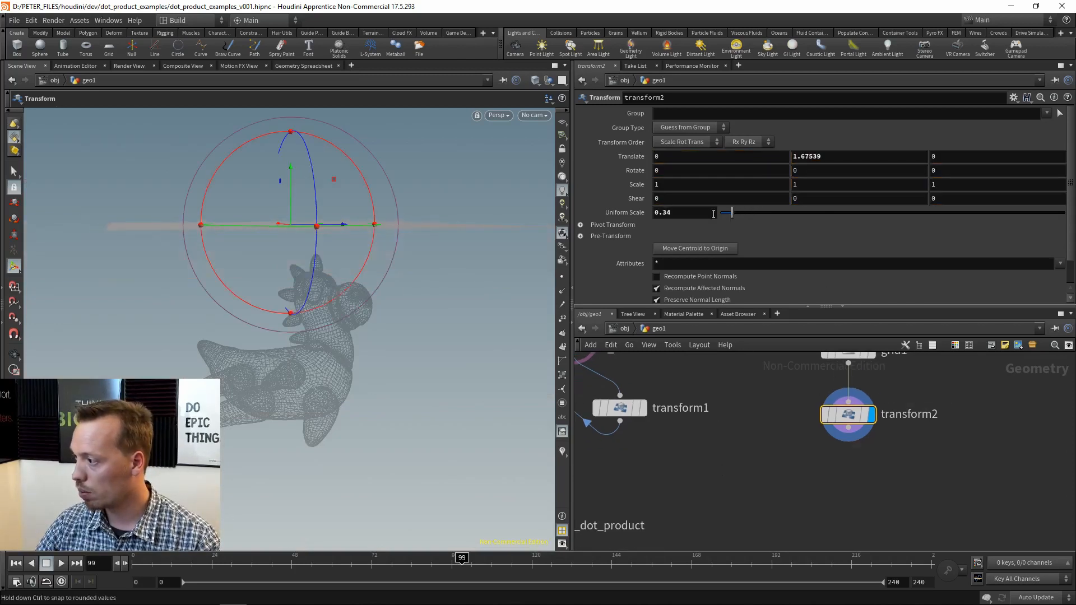
alt+drag(377, 228, 336, 241)
Step: Add a Scatter node beneath transform2, connect transform2 to it, and display the scattered points
middle_drag(600, 409, 601, 386)
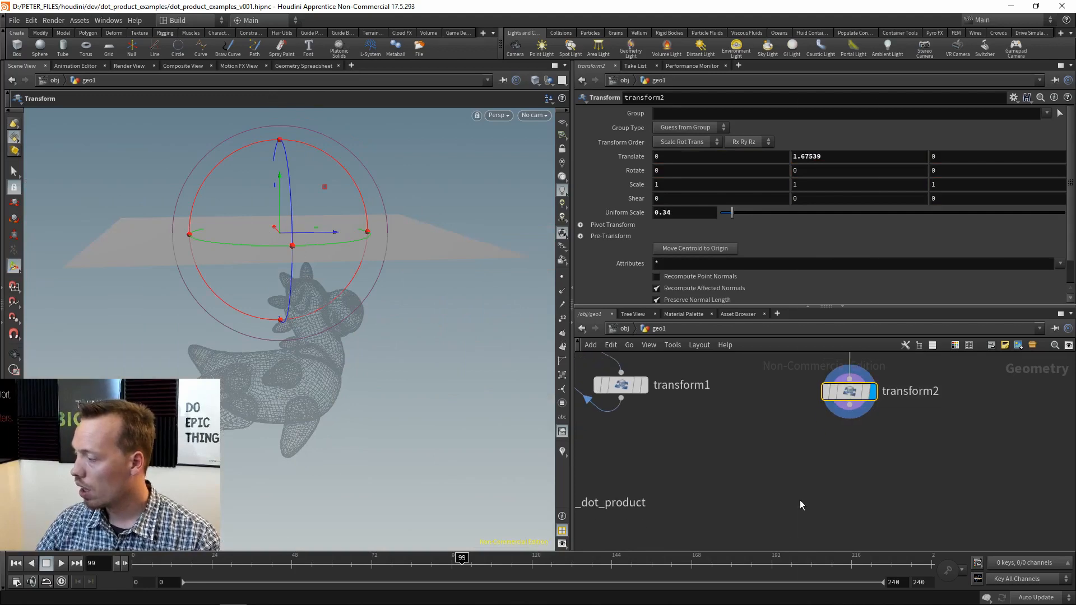
key(Tab)
text(scat)
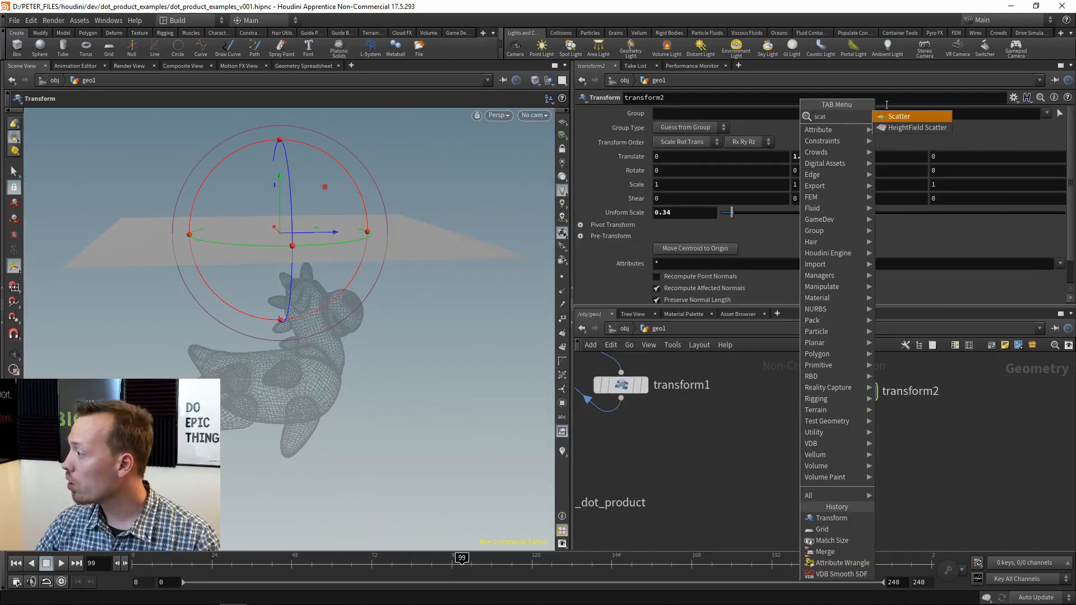
key(Return)
click(850, 459)
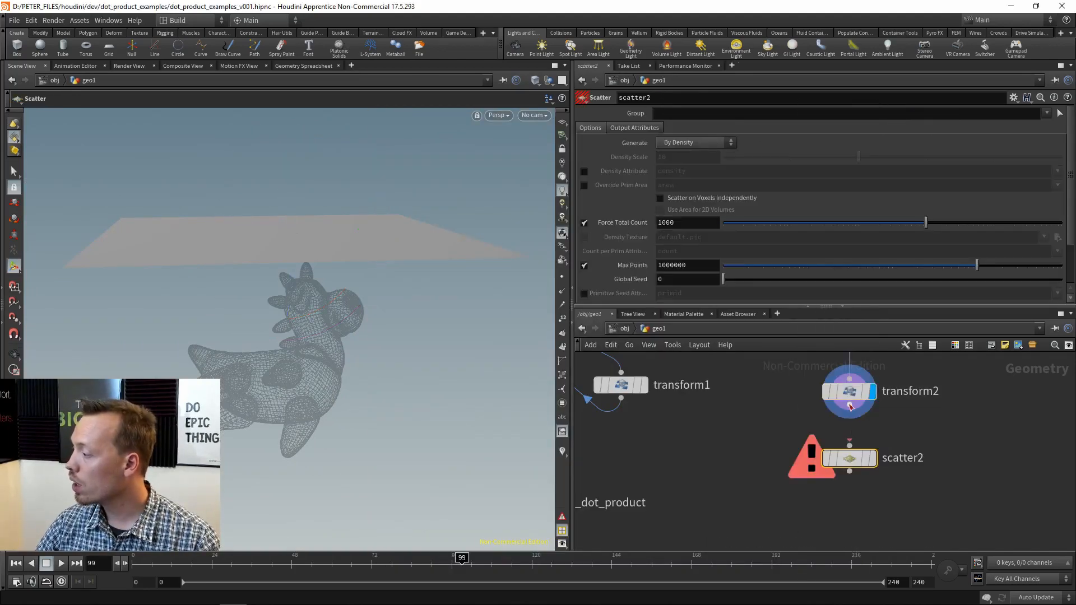
click(873, 459)
key(Escape)
drag(348, 344, 417, 278)
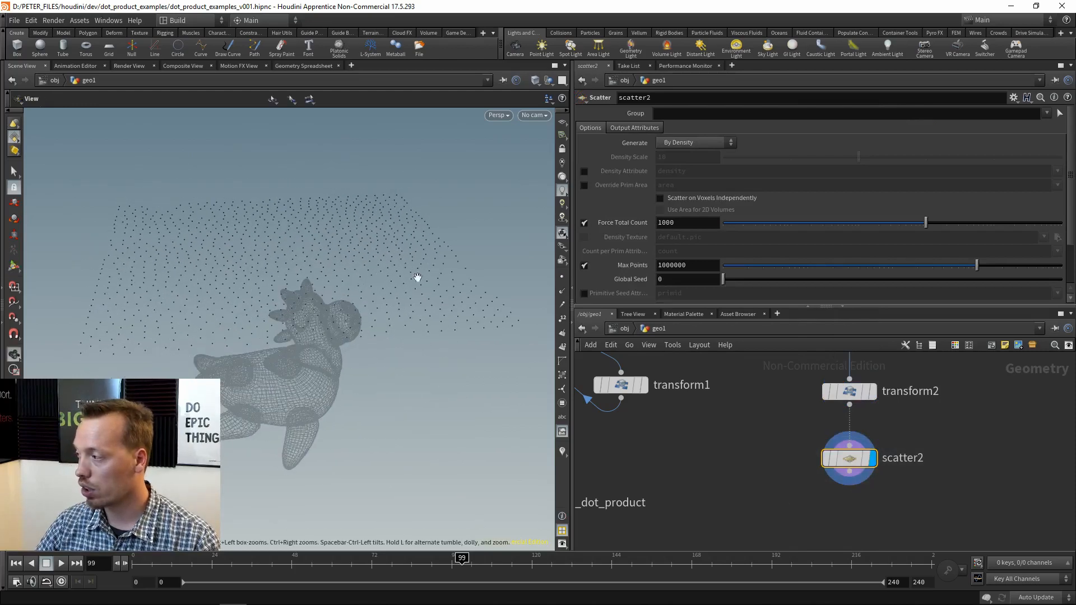
Step: Set scatter2's Force Total Count to 10000
key(Return)
text(0)
key(Return)
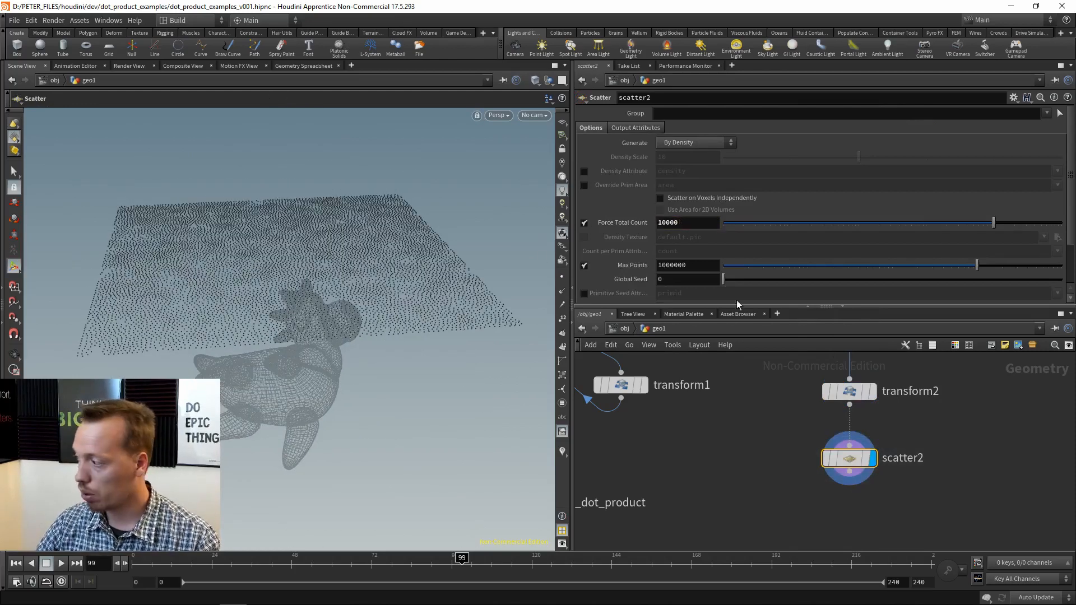
Step: Add a Ray node below scatter2 and connect scatter2 to its first input
key(Tab)
text(ray)
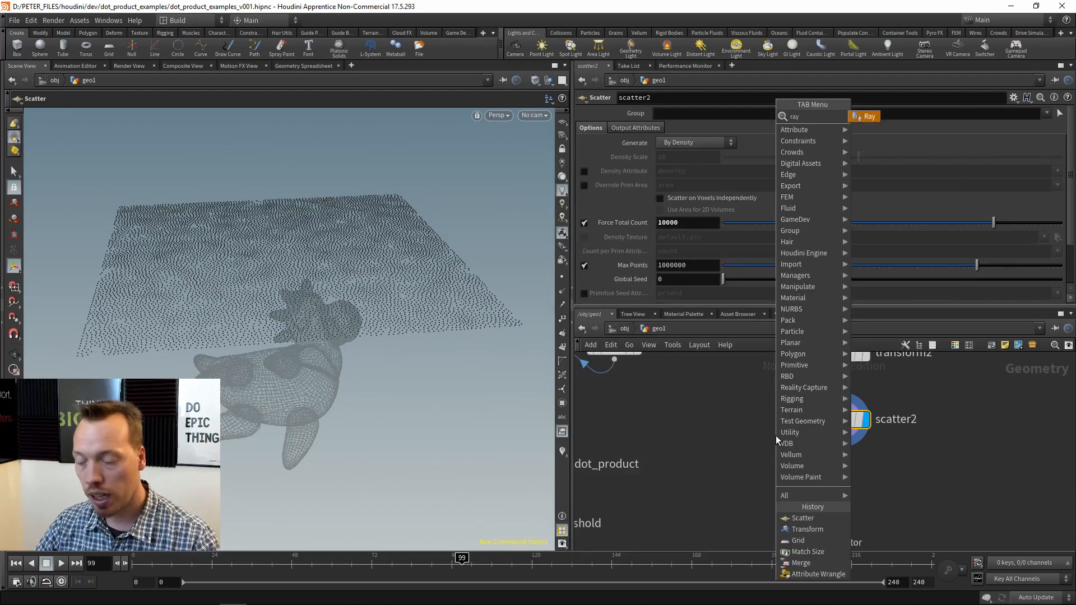
click(868, 116)
click(835, 496)
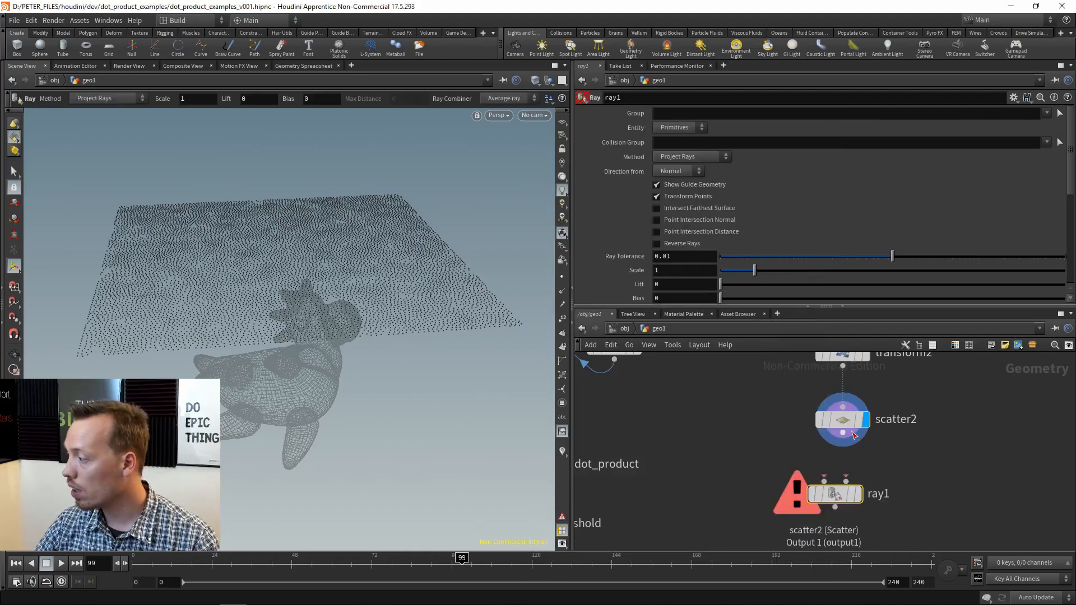
click(843, 445)
click(849, 489)
Step: Connect the stacked toys' geometry to ray1's second input and display ray1
mouse_move(731, 419)
middle_down()
mouse_move(844, 481)
mouse_move(918, 499)
mouse_move(715, 390)
middle_up()
scroll(689, 457, up, 1)
click(683, 438)
scroll(715, 390, down, 2)
scroll(881, 443, up, 1)
middle_drag(881, 443, 835, 432)
click(835, 433)
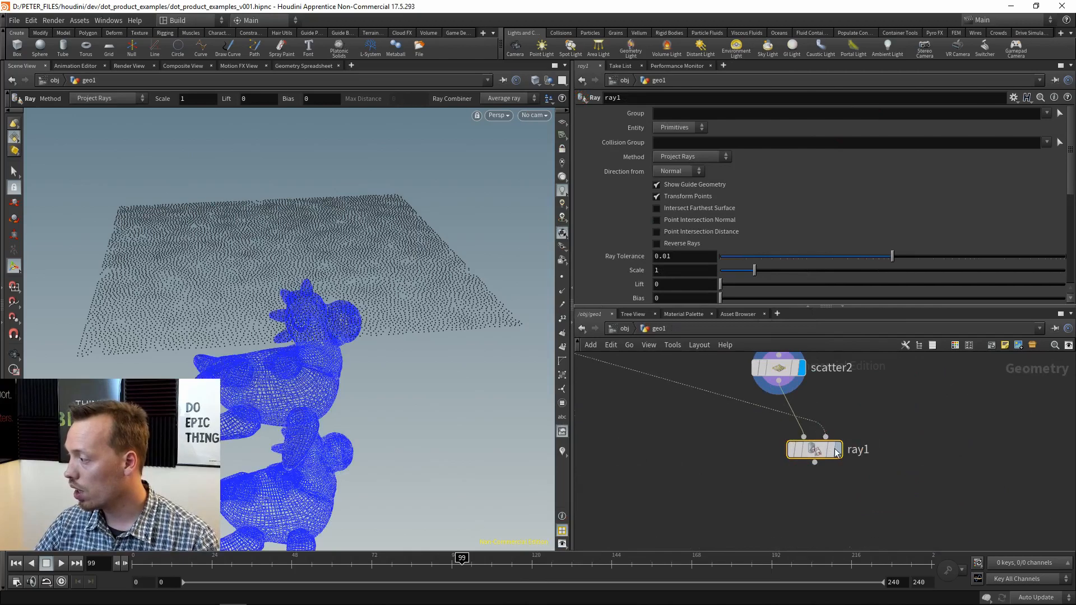
click(836, 449)
Step: Set ray1's direction source to Vector with a Ray Direction of 0, -1, 0
click(712, 168)
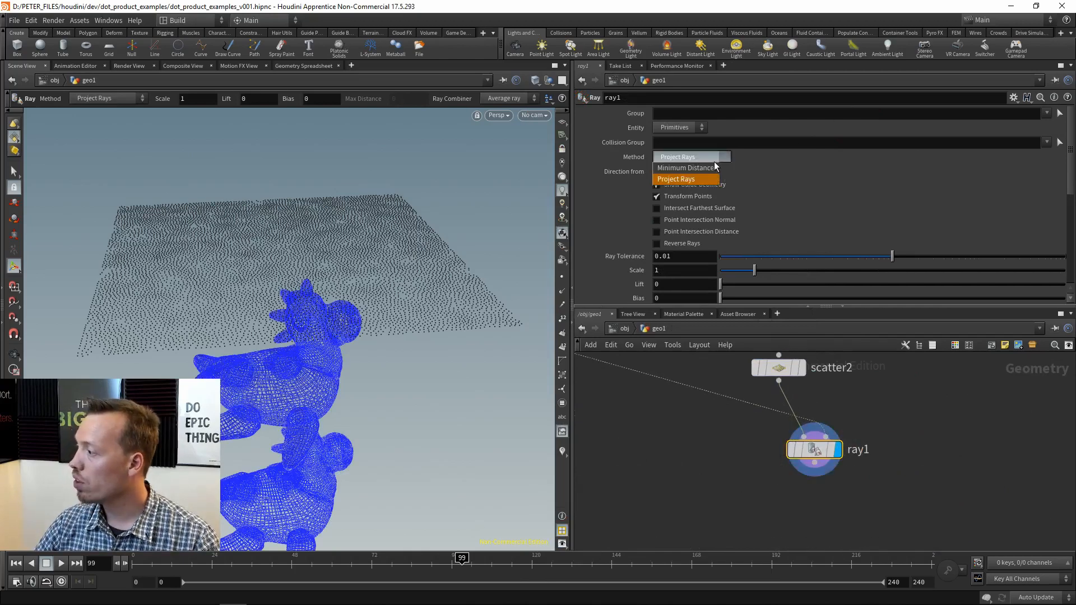
click(784, 156)
click(698, 169)
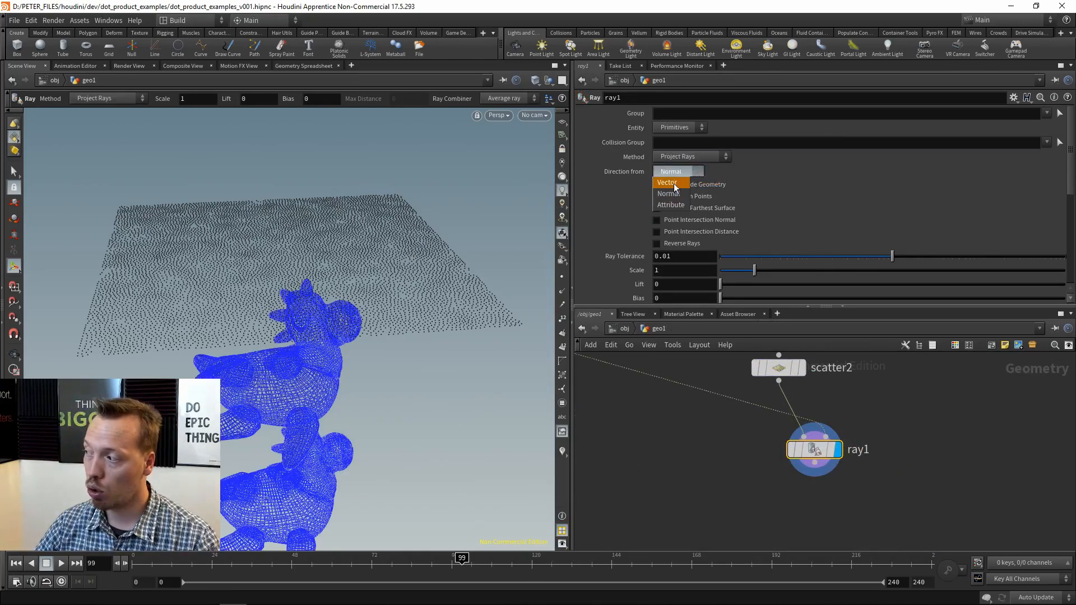
click(675, 183)
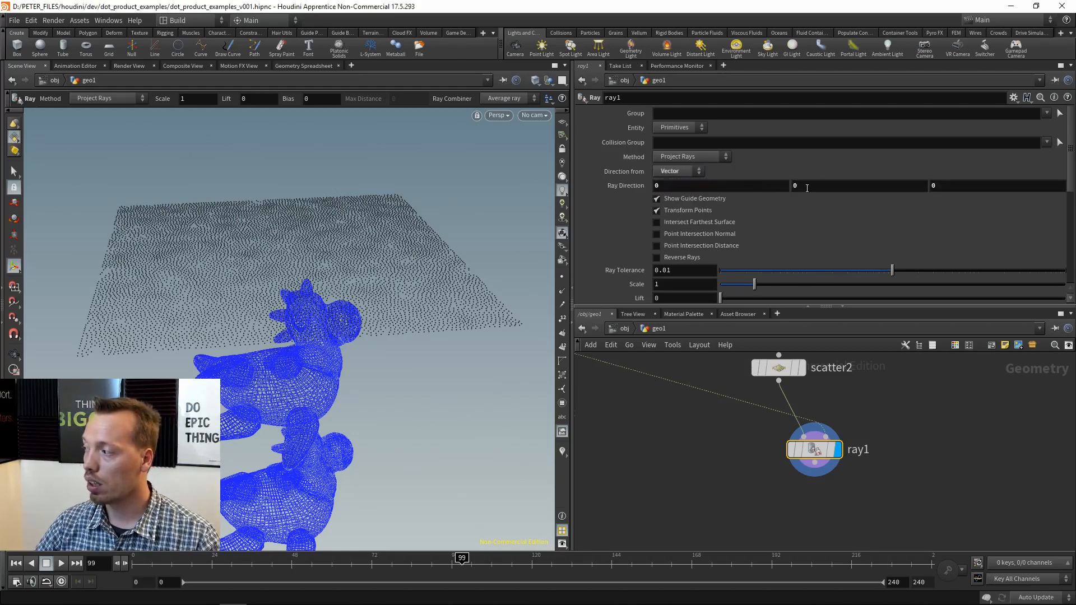
key(Tab)
text(-1)
key(Return)
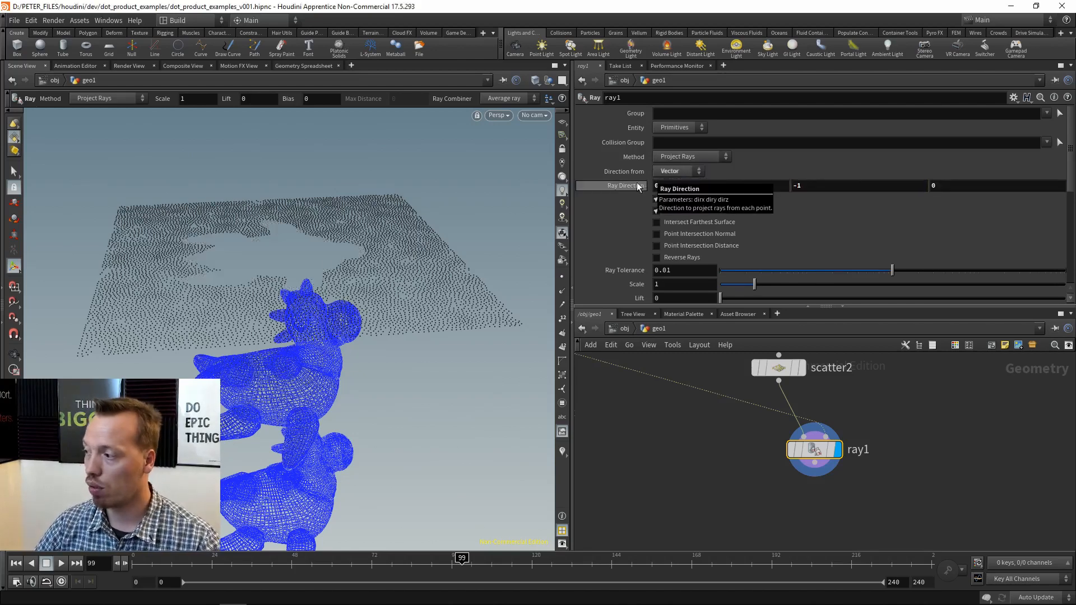
Step: Straighten ray1 below scatter2 and enable Create Point Group with the group name rayHitGroup
alt+drag(307, 340, 333, 301)
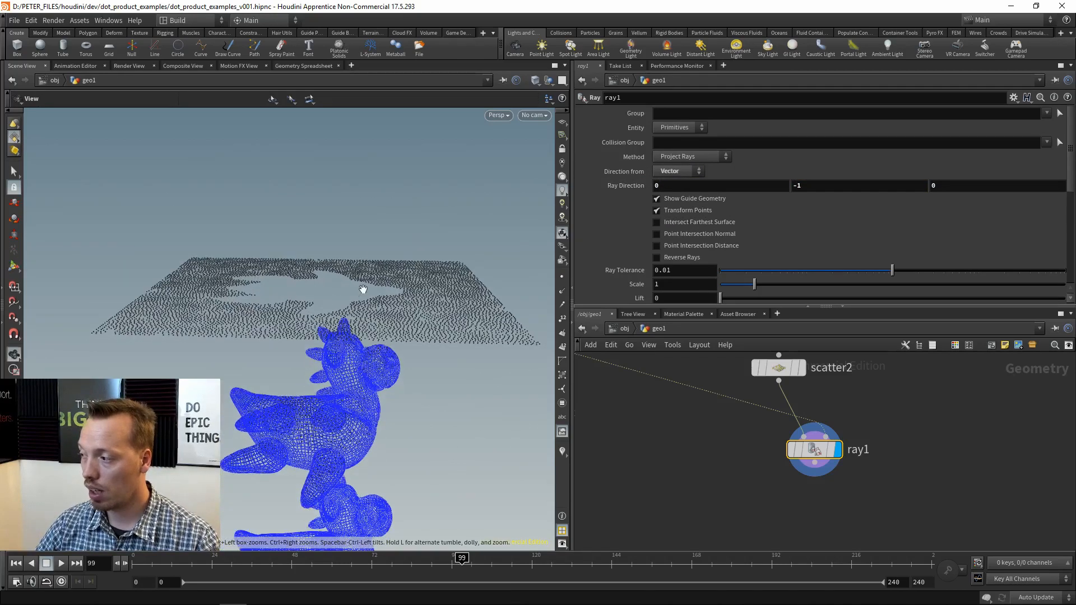
key(Return)
middle_drag(839, 492, 828, 461)
drag(783, 417, 759, 433)
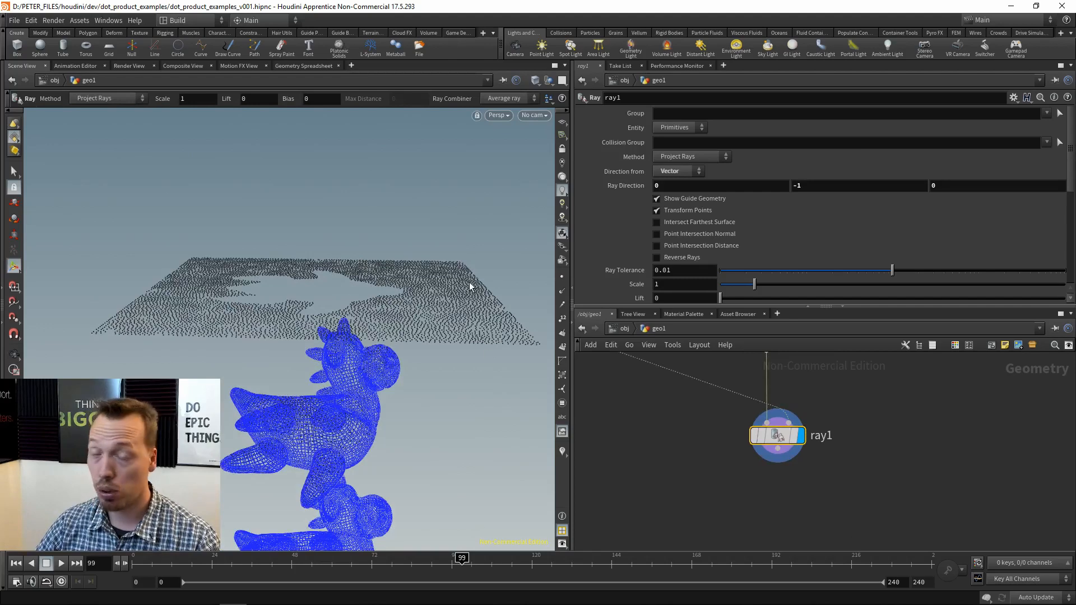
scroll(627, 224, down, 5)
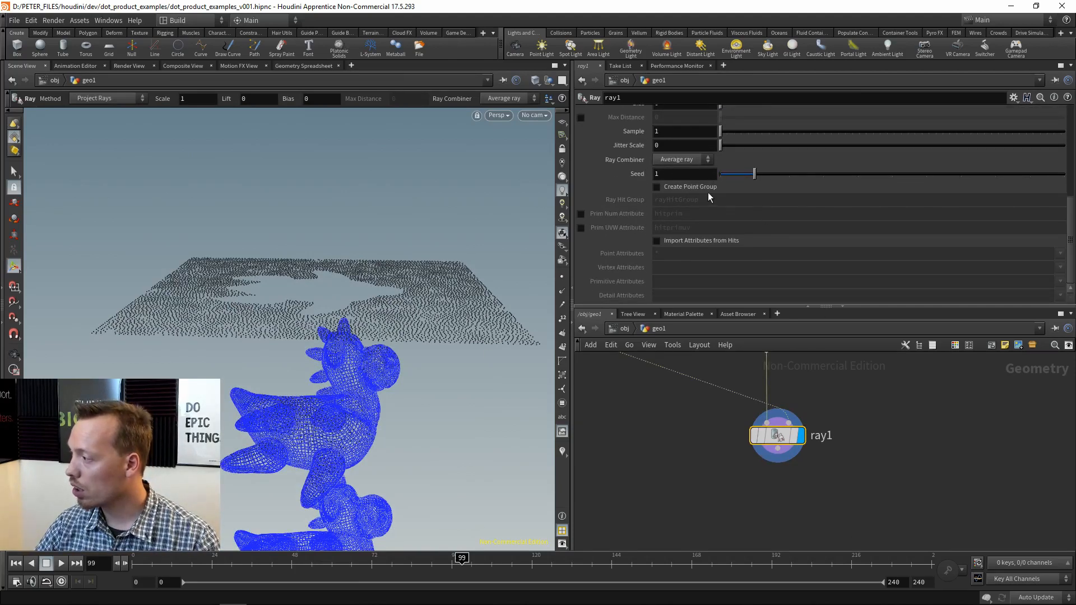
click(690, 189)
click(715, 199)
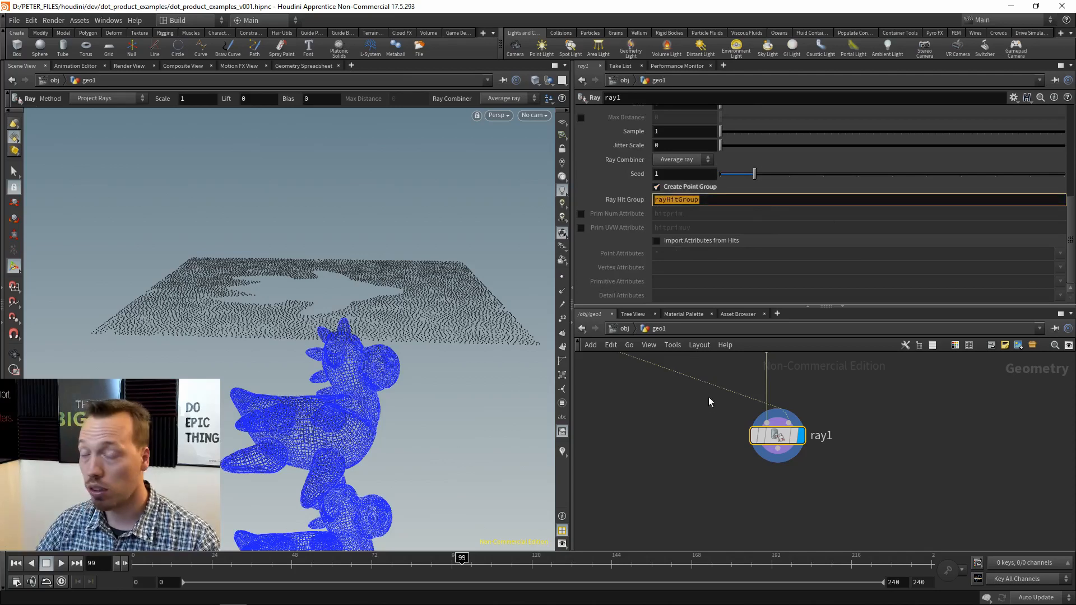
Step: Add a Blast node directly below ray1 and connect ray1's output to it
click(800, 492)
key(Tab)
text(bias)
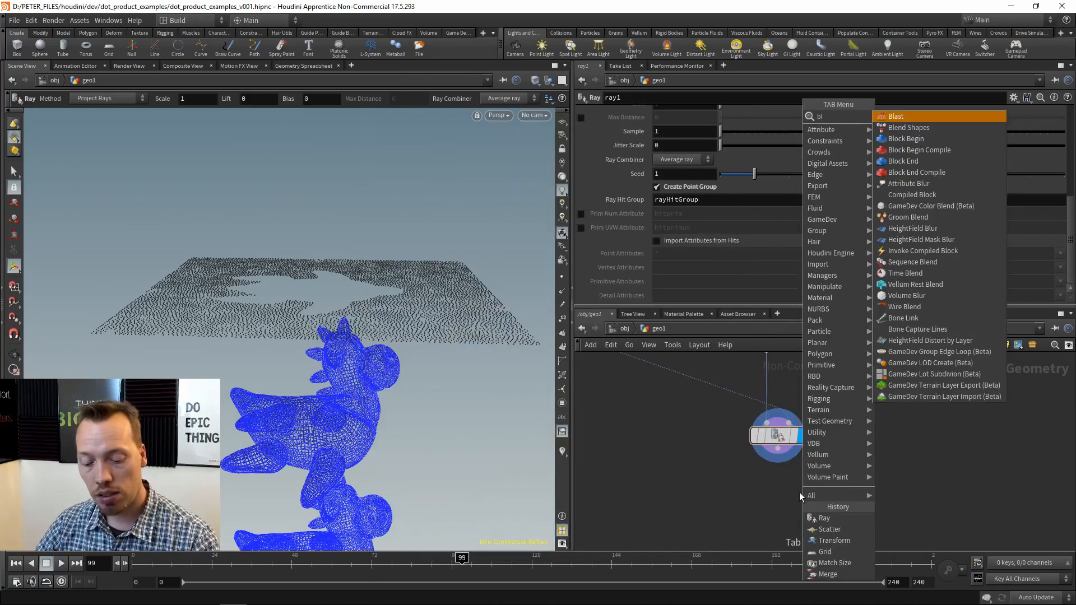
key(Return)
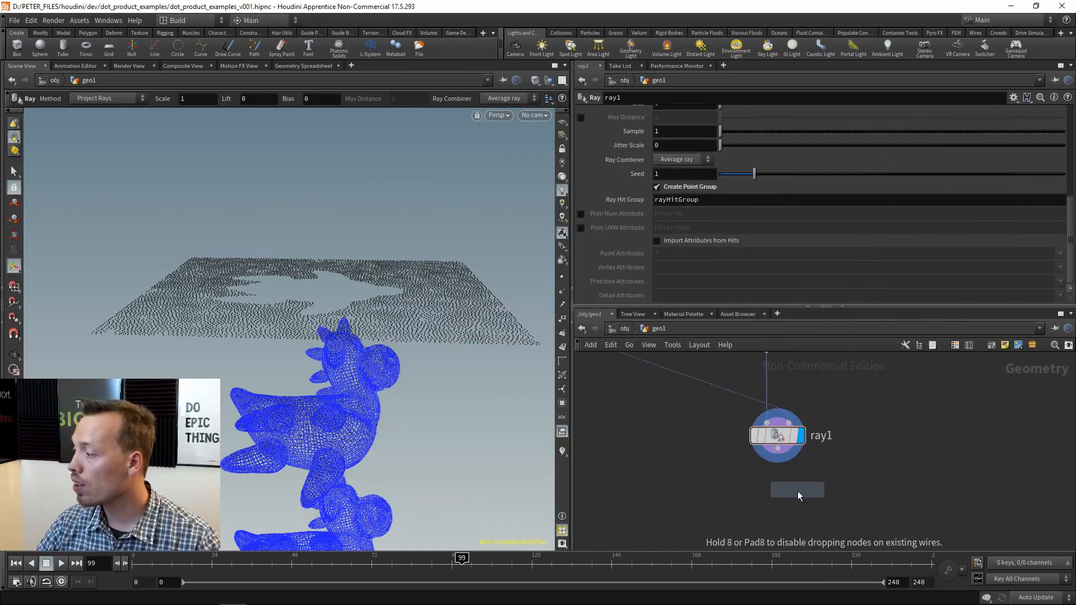
click(796, 492)
click(780, 450)
click(795, 479)
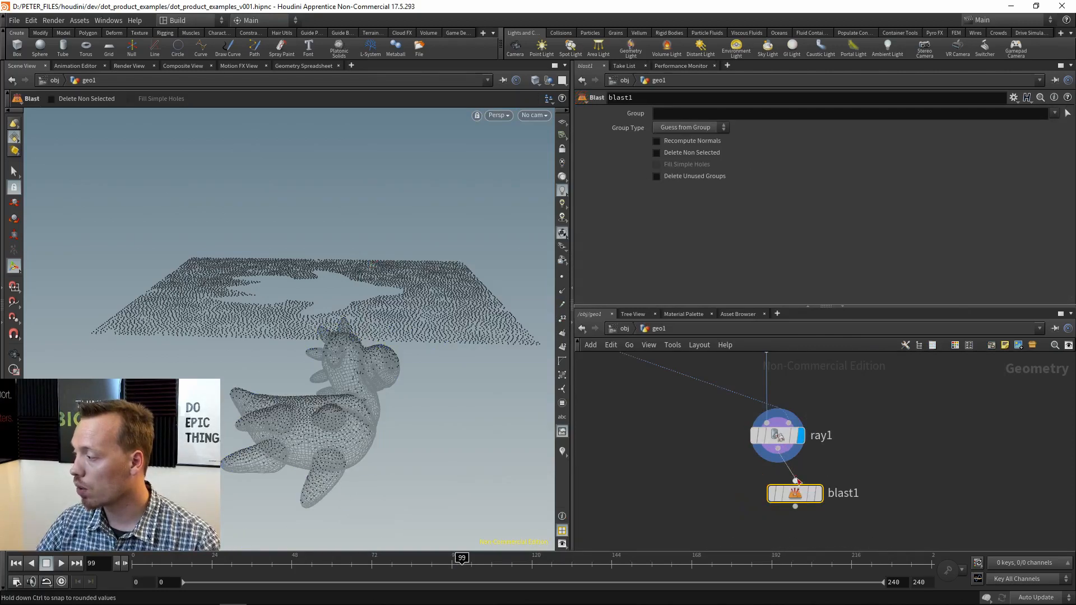
drag(799, 488, 784, 483)
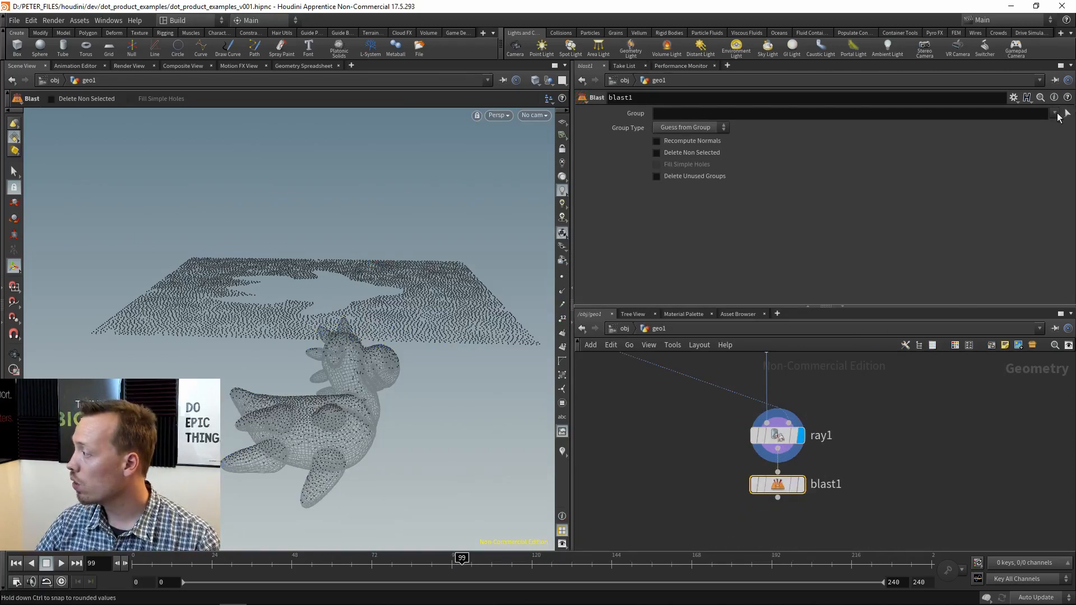
Step: Set blast1 to group rayHitGroup with group type Points, enable Delete Non Selected, and display the node
click(1056, 114)
click(1034, 119)
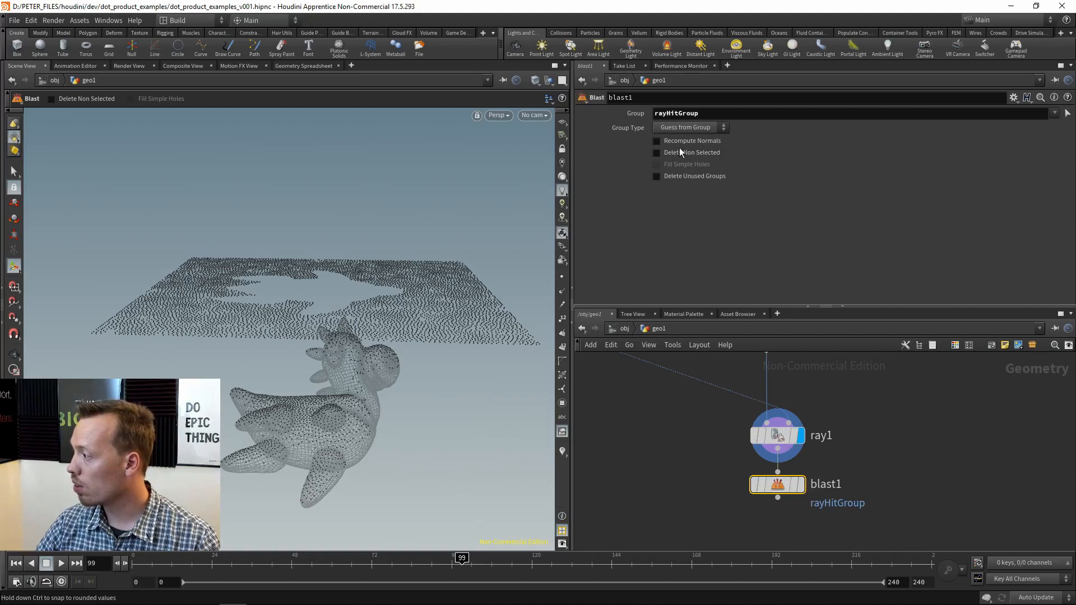
click(801, 484)
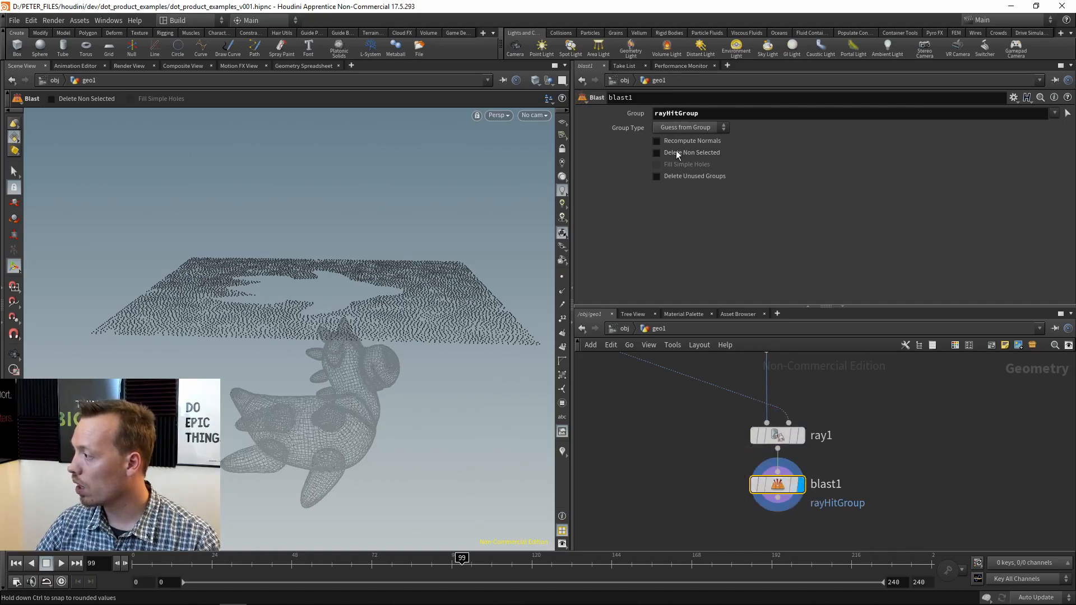
click(676, 152)
click(695, 127)
click(680, 169)
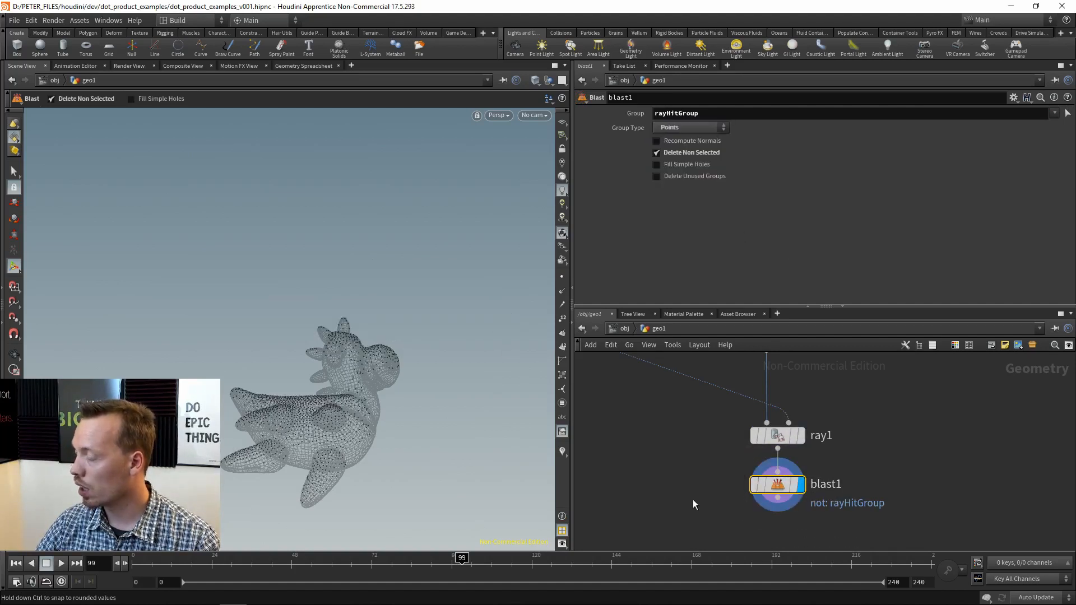
Step: Examine the projected points remaining on the toys and the existing scatter and VDB node chain
middle_drag(701, 496, 838, 443)
scroll(739, 426, down, 4)
scroll(813, 472, up, 2)
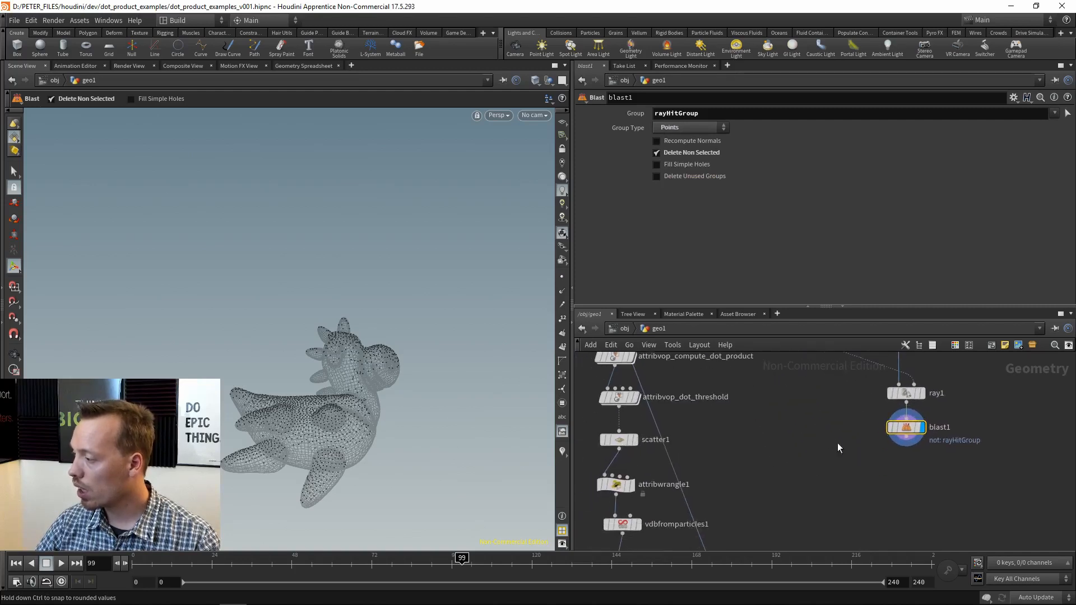
alt+right_drag(442, 397, 447, 453)
alt+middle_drag(448, 453, 375, 347)
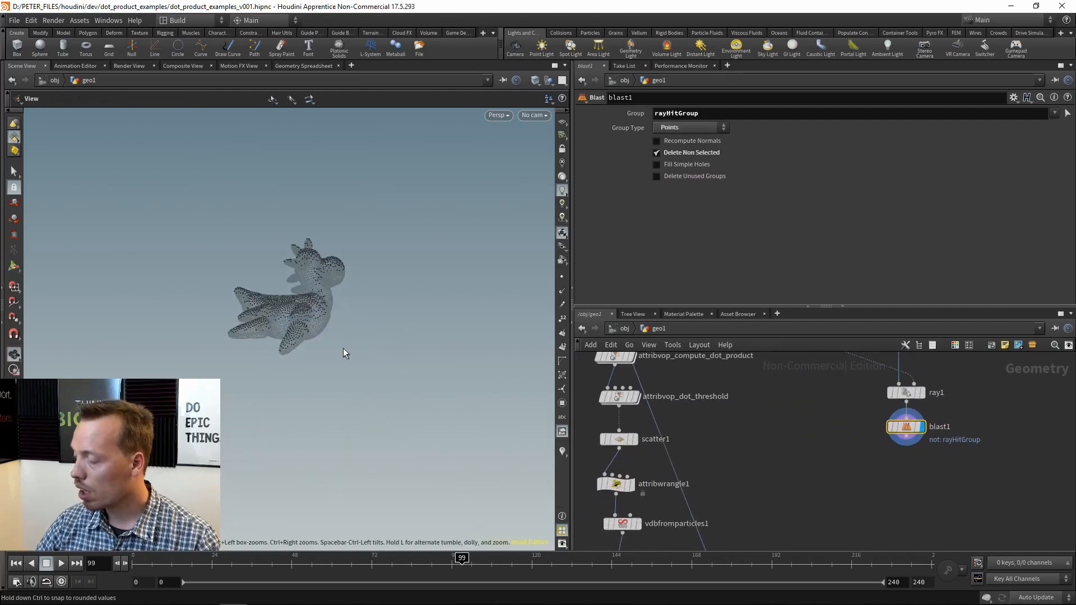
drag(343, 352, 294, 405)
key(Return)
mouse_move(806, 416)
middle_down()
mouse_move(816, 458)
mouse_move(805, 426)
middle_up()
scroll(817, 458, down, 2)
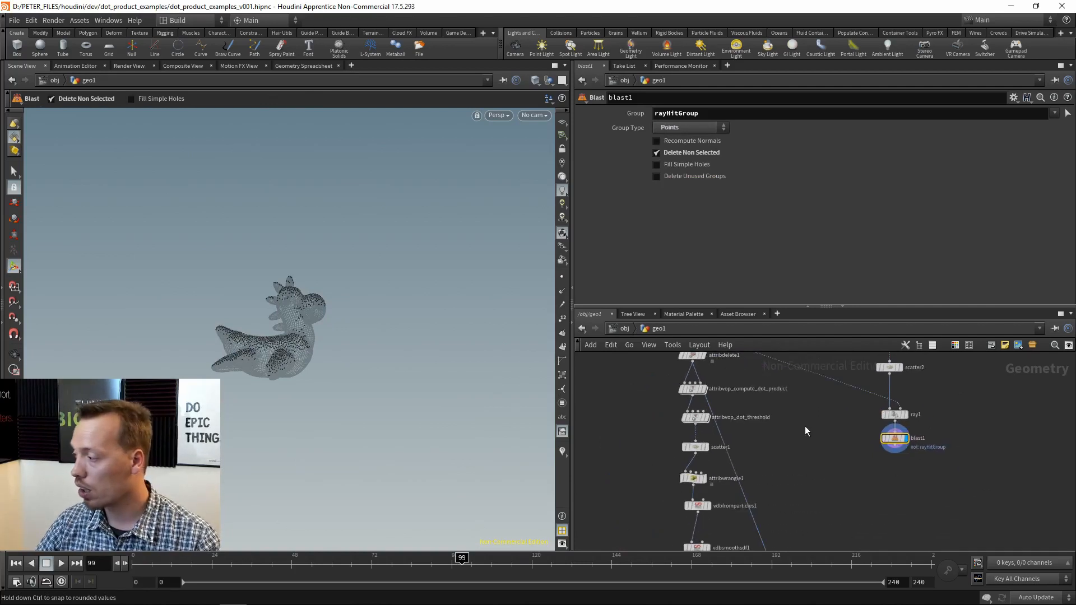
key(Tab)
click(778, 426)
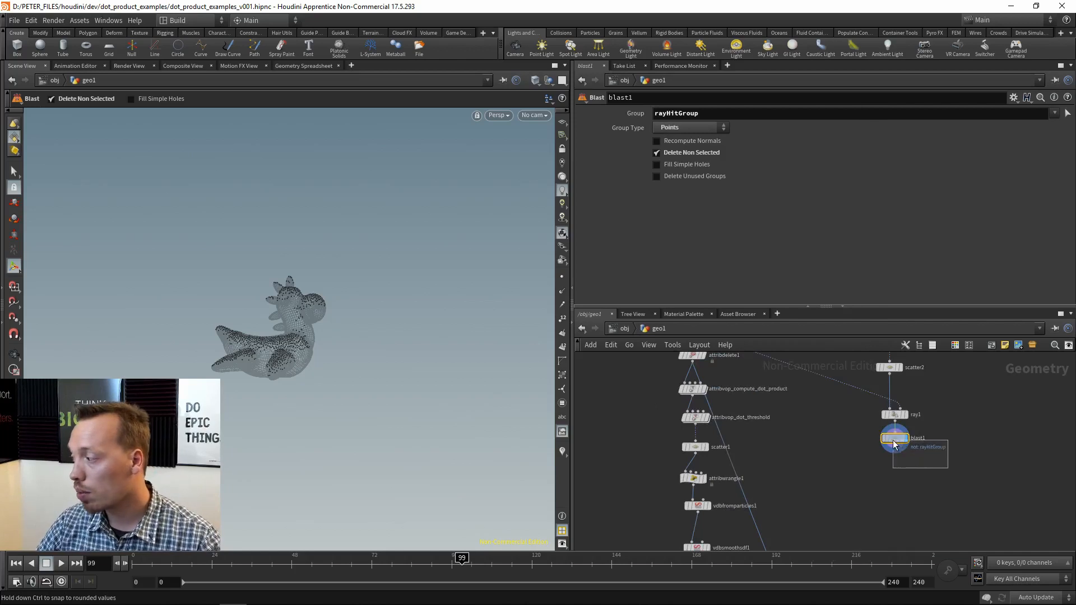
Step: Add a Switch node between the scatter chain and blast1, and connect scatter1 as its first input
scroll(854, 486, up, 2)
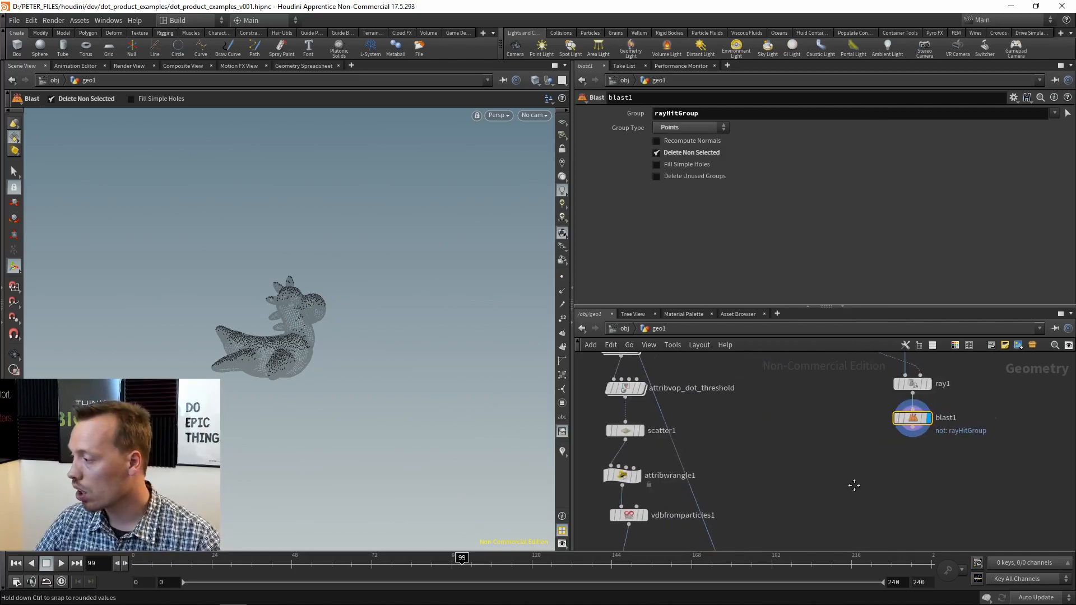
middle_drag(854, 486, 909, 426)
key(Tab)
text(swi)
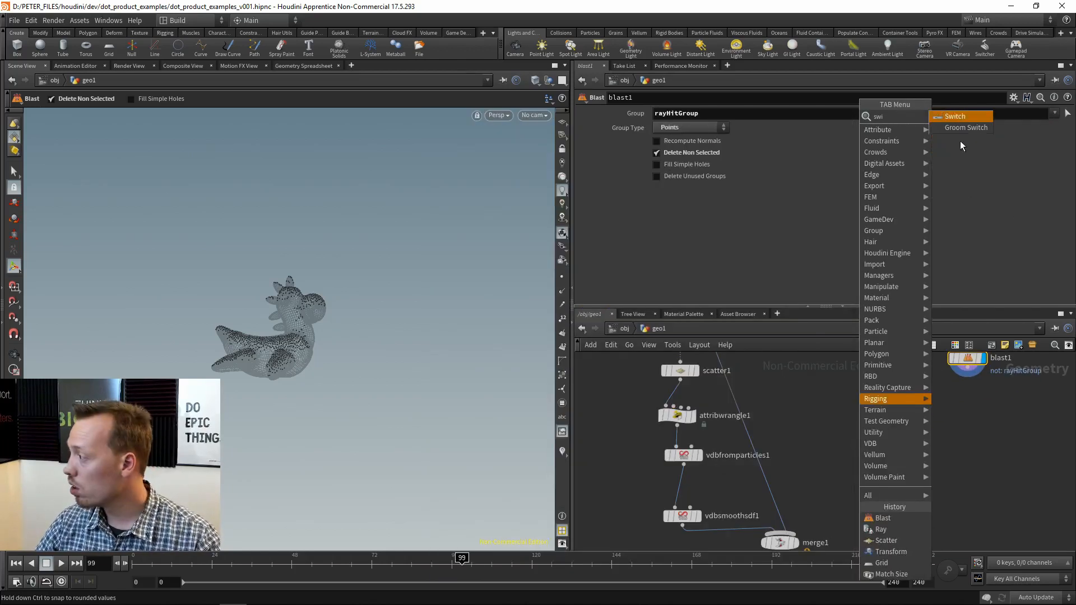
click(963, 118)
click(832, 407)
middle_drag(669, 386, 676, 437)
click(687, 431)
click(842, 454)
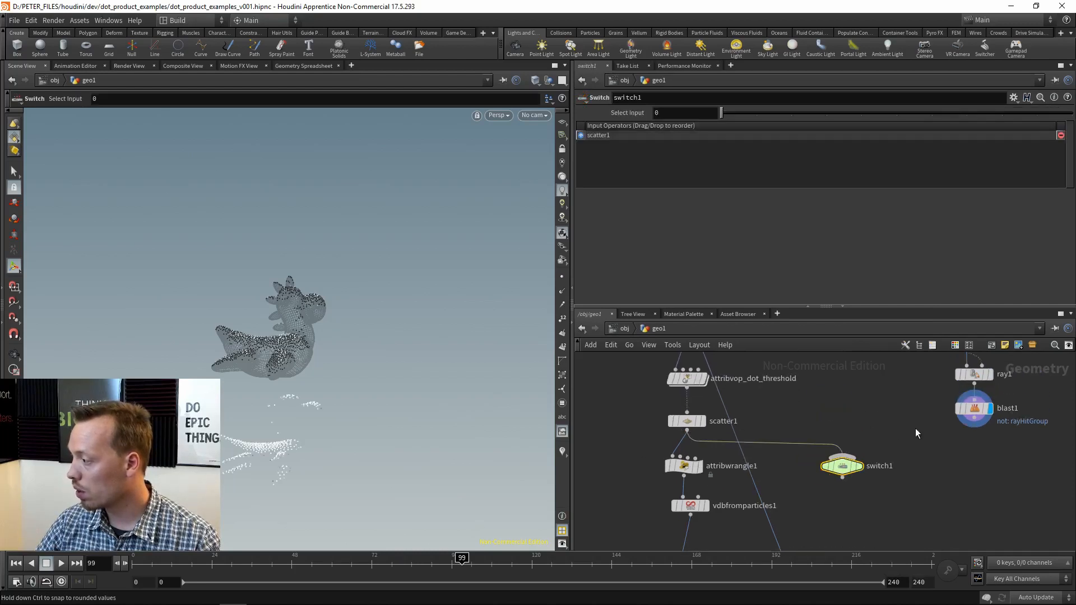
Step: Connect blast1 as the second input of switch1 and feed switch1's output into attribwrangle1
click(980, 427)
click(842, 454)
click(842, 478)
click(665, 451)
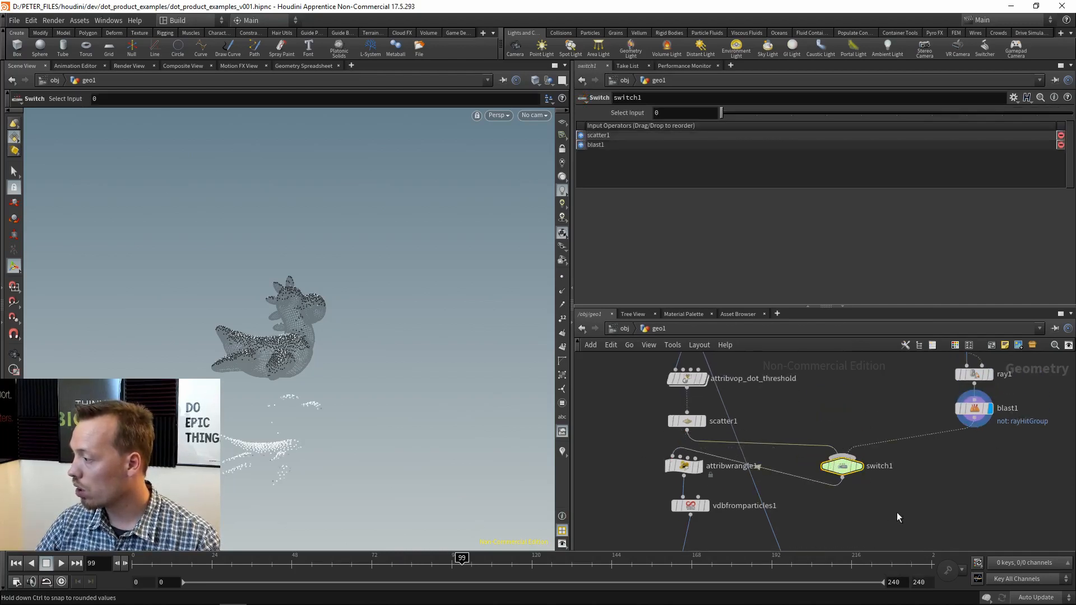
Step: Set switch1's Select Input to 1 and display merge1
drag(736, 114, 755, 115)
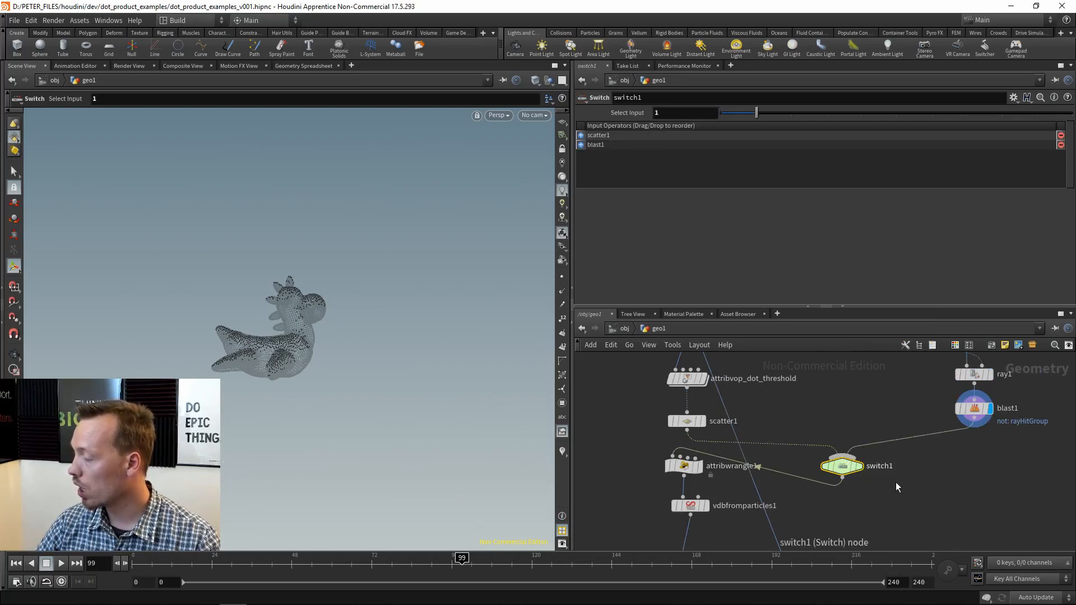
scroll(895, 483, down, 3)
middle_drag(897, 521, 884, 405)
scroll(815, 427, up, 3)
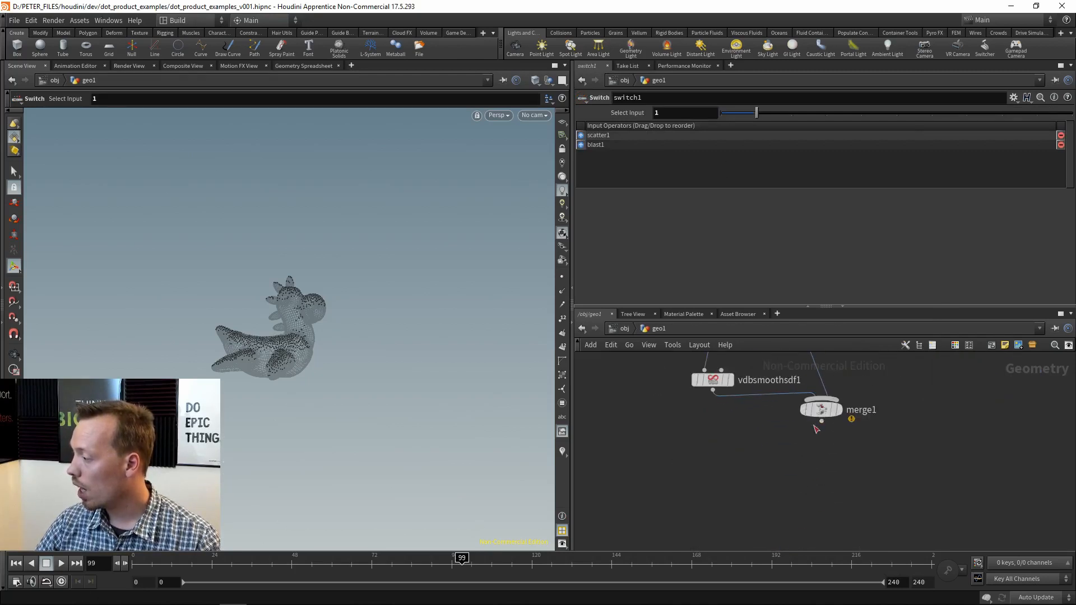
click(839, 410)
Step: Examine the covering made from the ray-projected points on both toys from several angles
alt+drag(408, 404, 230, 446)
alt+middle_drag(230, 446, 317, 398)
alt+right_drag(318, 399, 434, 119)
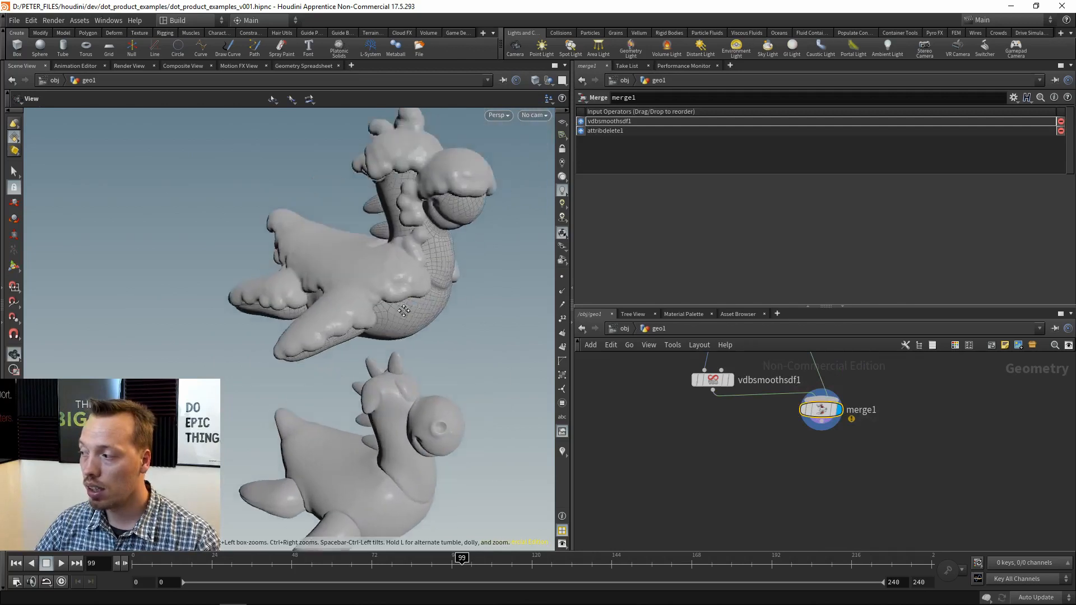
alt+middle_drag(435, 119, 305, 209)
alt+drag(247, 328, 358, 465)
alt+middle_drag(358, 465, 398, 356)
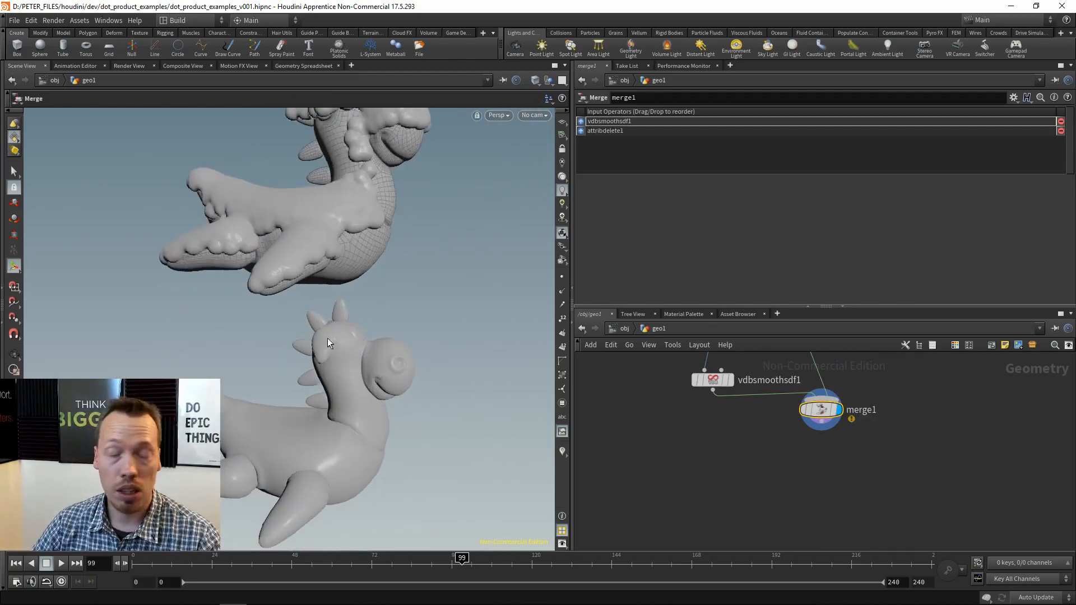
key(Escape)
drag(312, 247, 288, 372)
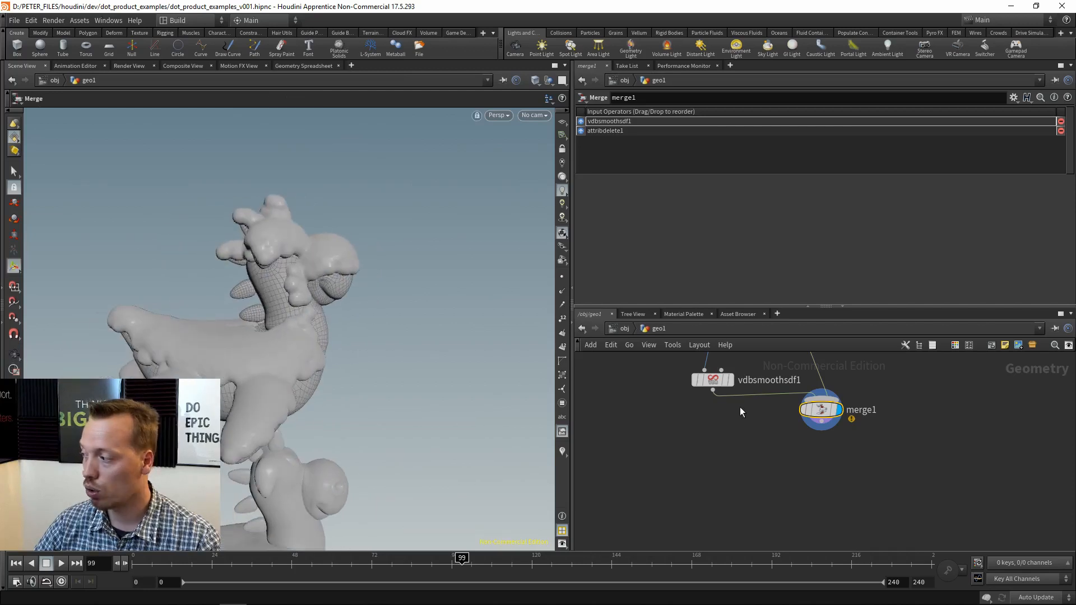
Step: Set switch1's Select Input to 0 to compare the dot-product scatter covering on the stacked toys
middle_drag(796, 382, 805, 493)
scroll(805, 493, down, 2)
click(888, 425)
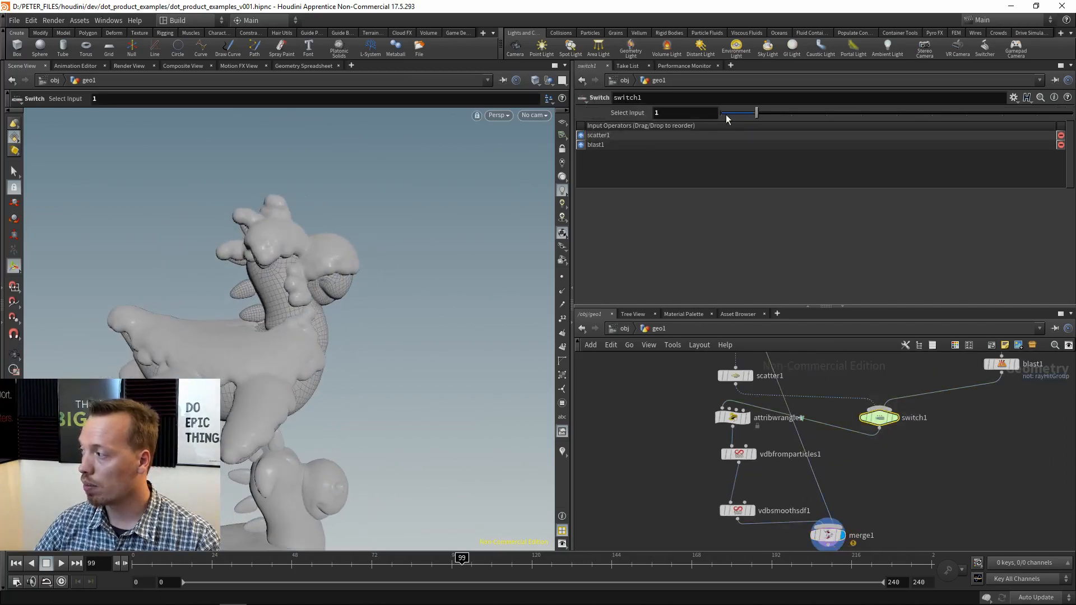
drag(714, 114, 712, 115)
alt+drag(263, 443, 257, 375)
scroll(245, 439, down, 3)
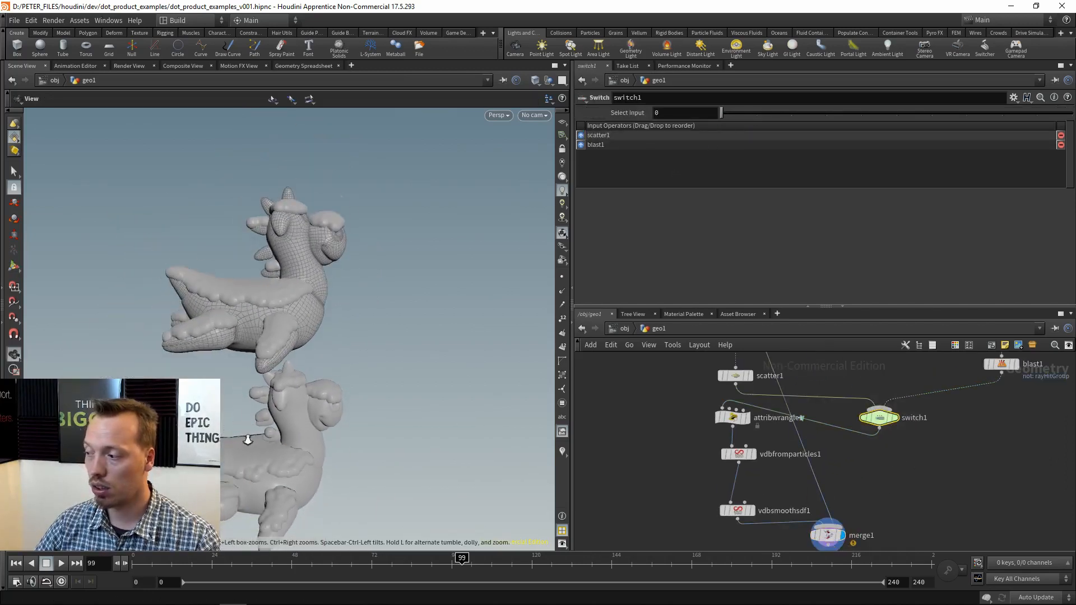
alt+drag(245, 440, 254, 429)
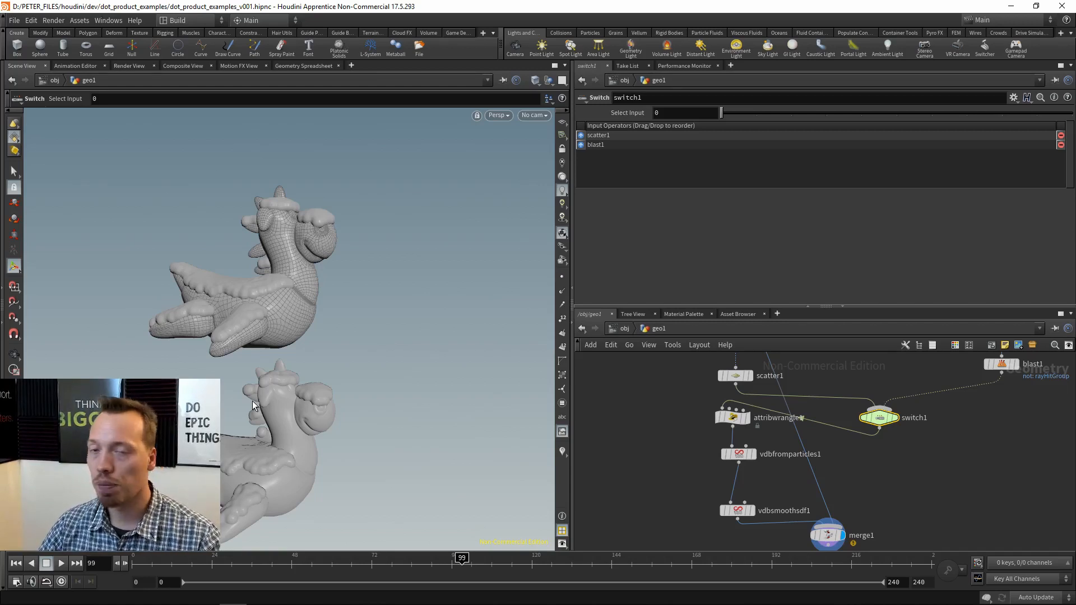
Step: Set the Z component of ray1's Ray Direction to -0.1 to tilt the projection
middle_drag(940, 440, 880, 450)
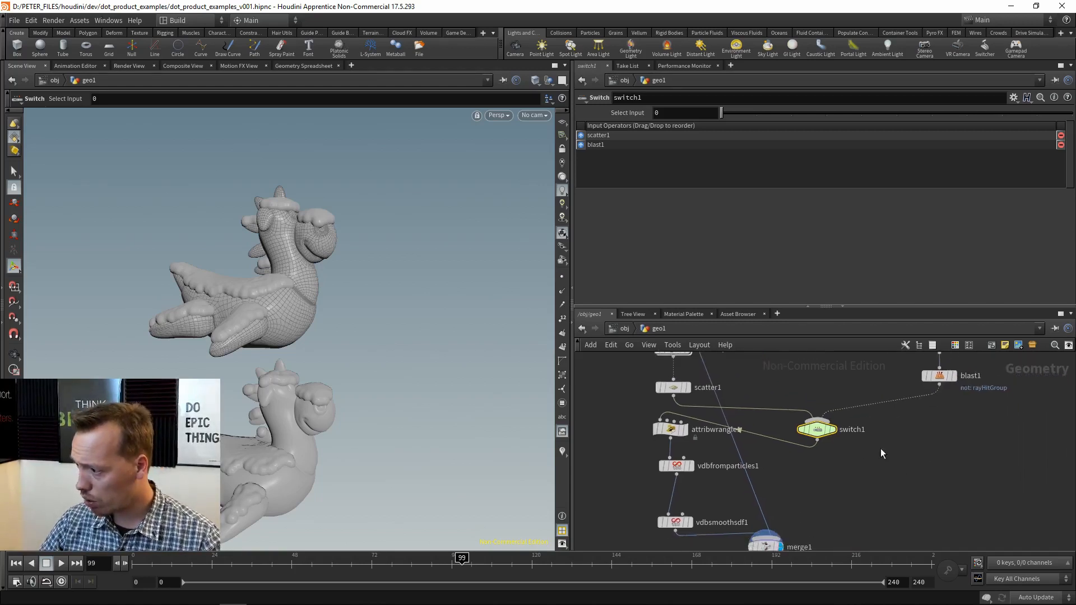
scroll(882, 449, down, 2)
middle_drag(977, 428, 911, 480)
scroll(884, 432, up, 1)
middle_drag(903, 390, 904, 468)
scroll(884, 432, up, 2)
click(823, 418)
drag(867, 491, 794, 511)
middle_drag(885, 534, 869, 456)
drag(870, 456, 766, 494)
alt+drag(368, 245, 395, 266)
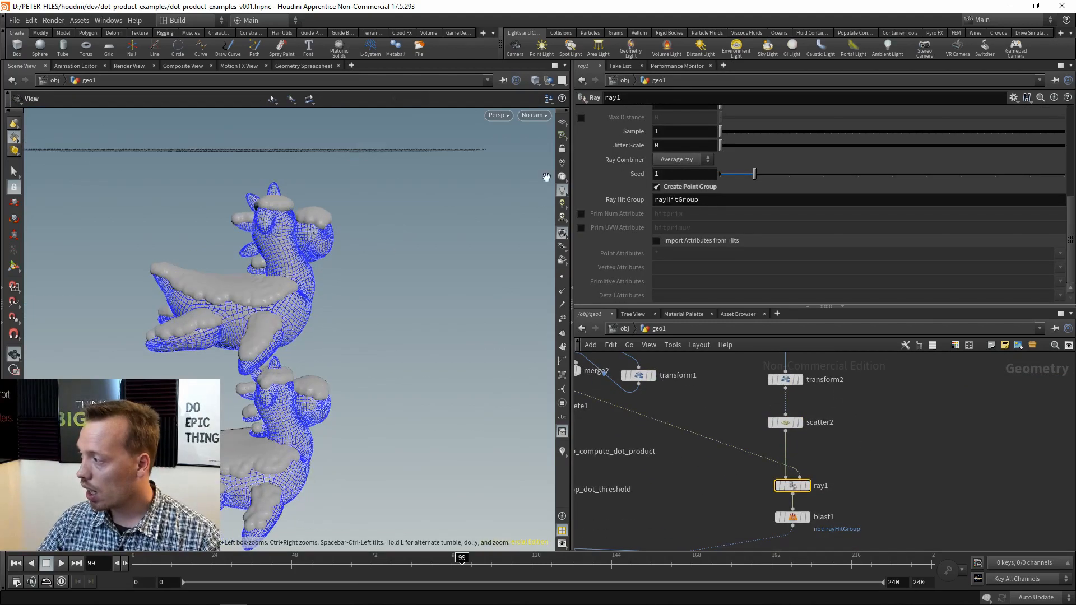
scroll(614, 162, up, 4)
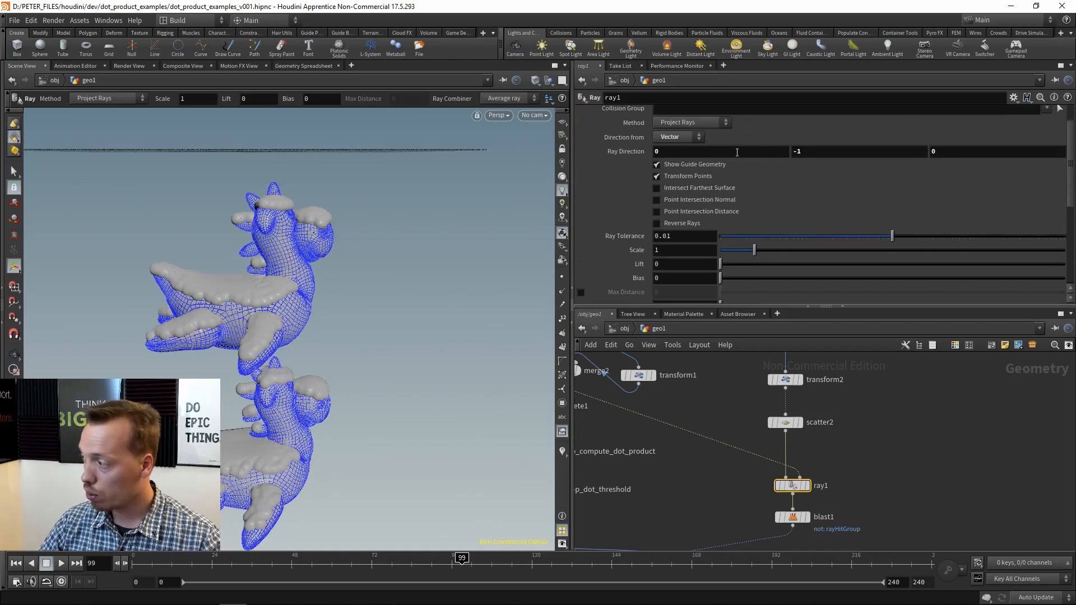
click(953, 150)
text(-0.1)
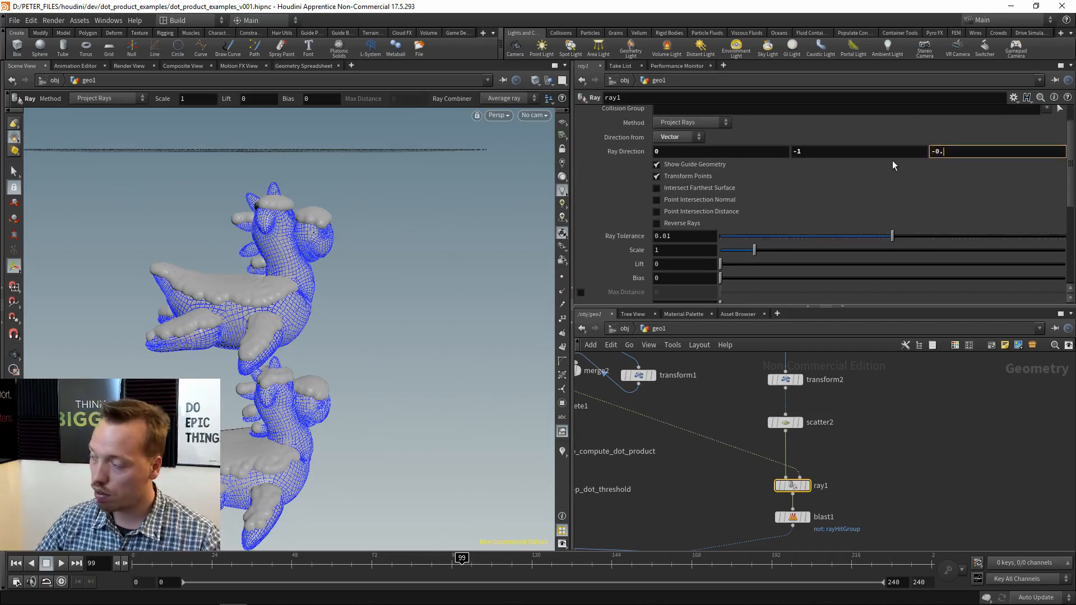
key(Return)
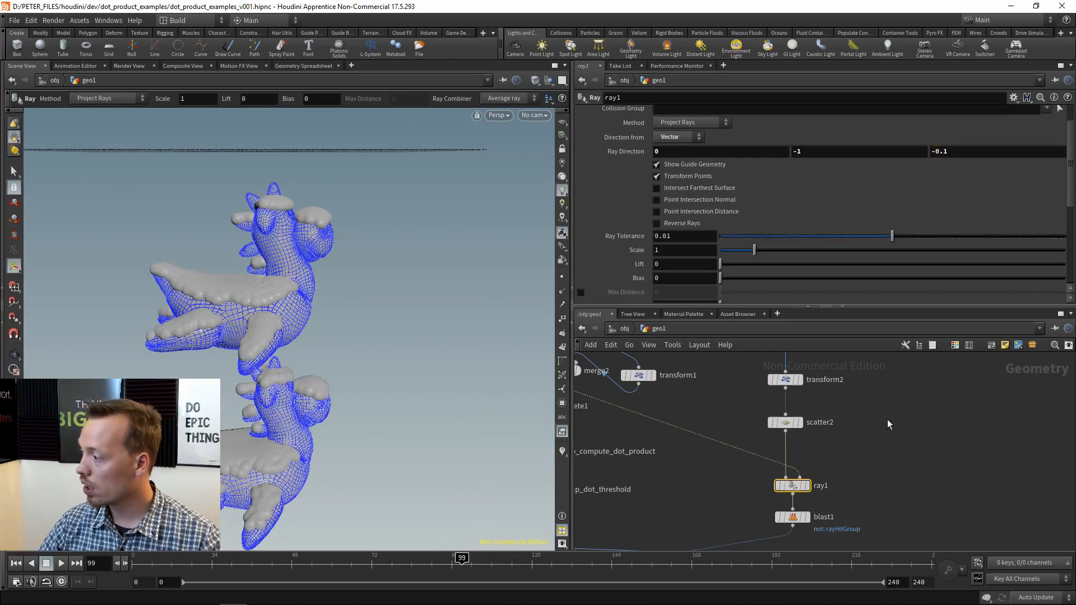
Step: Display blast1 to check where the tilted rays place points on the toys
middle_drag(858, 488, 874, 437)
scroll(865, 435, up, 2)
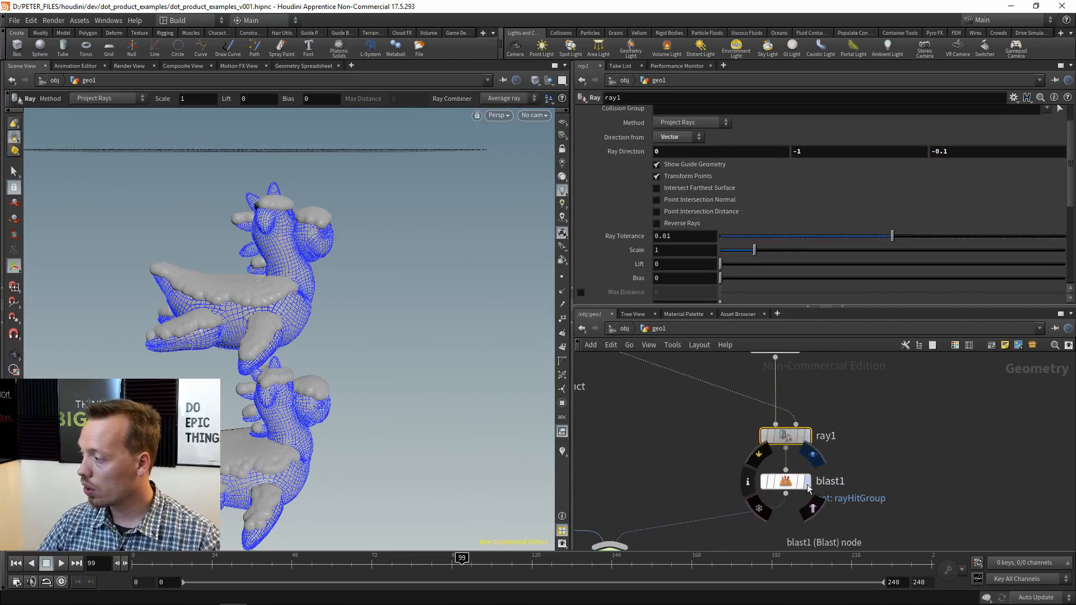
click(806, 481)
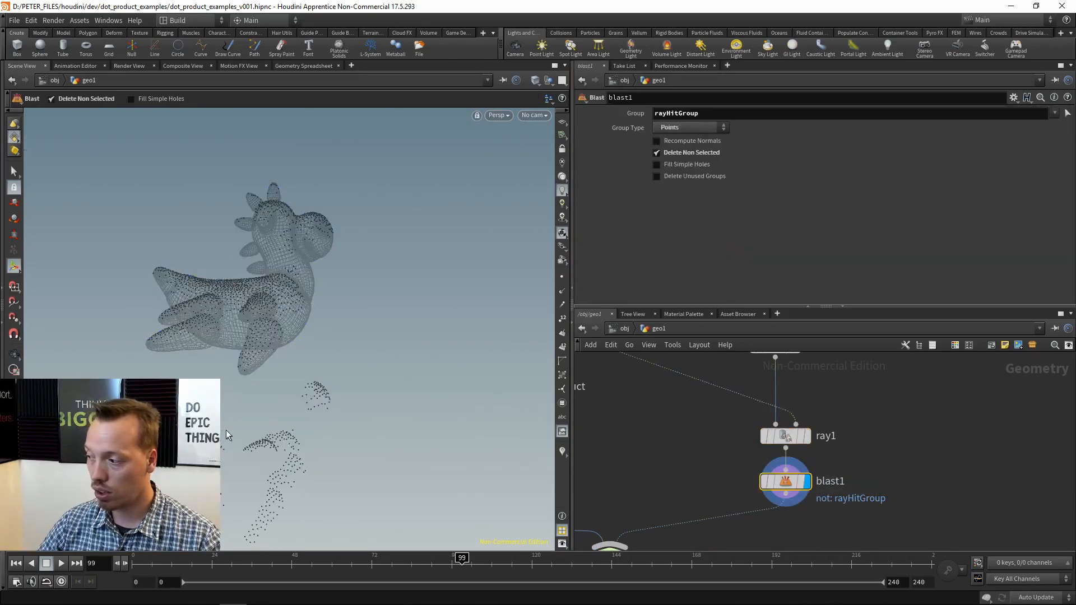
scroll(338, 292, down, 3)
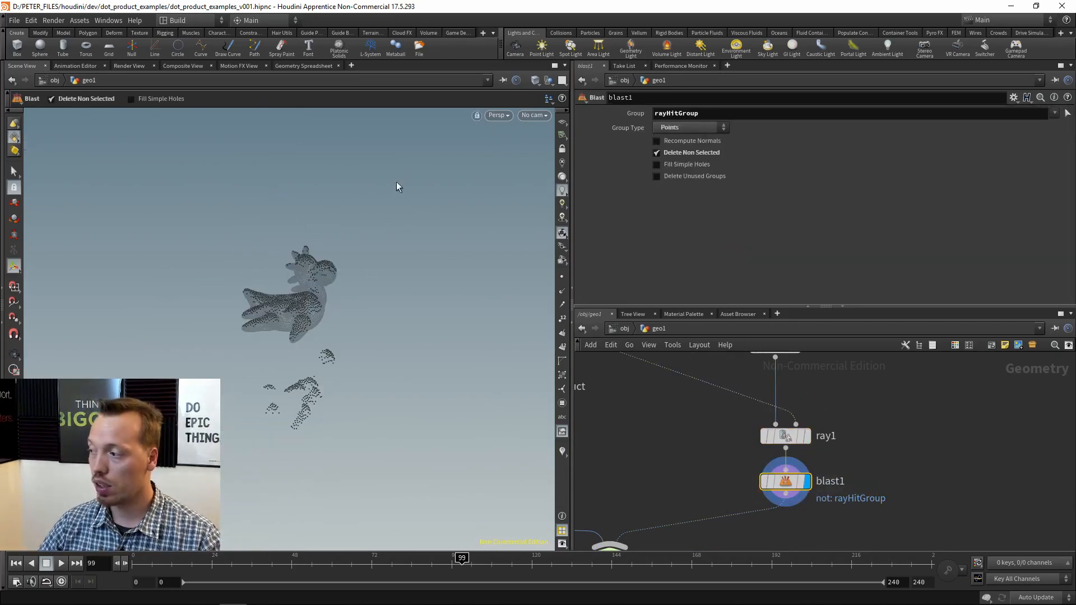
Step: Set switch1's Select Input to 1 and display merge1 to inspect the covering from the tilted projection
middle_drag(687, 482, 764, 356)
scroll(765, 356, down, 3)
middle_drag(742, 432, 882, 499)
scroll(757, 453, up, 4)
scroll(882, 500, down, 2)
drag(913, 435, 853, 374)
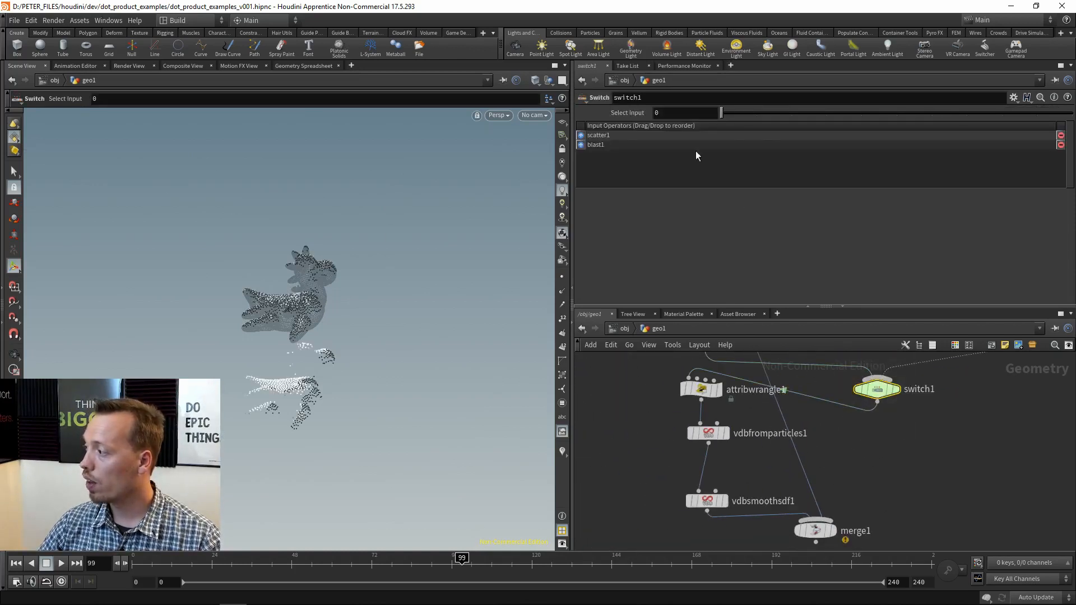
click(736, 113)
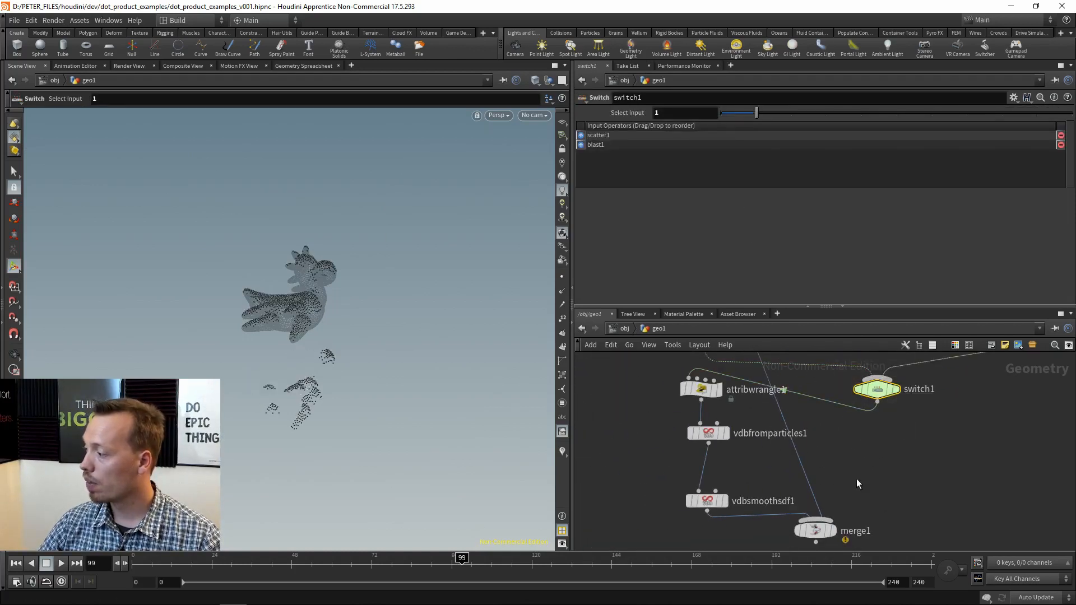
click(833, 533)
drag(440, 301, 367, 308)
right_drag(367, 309, 381, 283)
middle_drag(381, 283, 366, 348)
drag(241, 295, 319, 296)
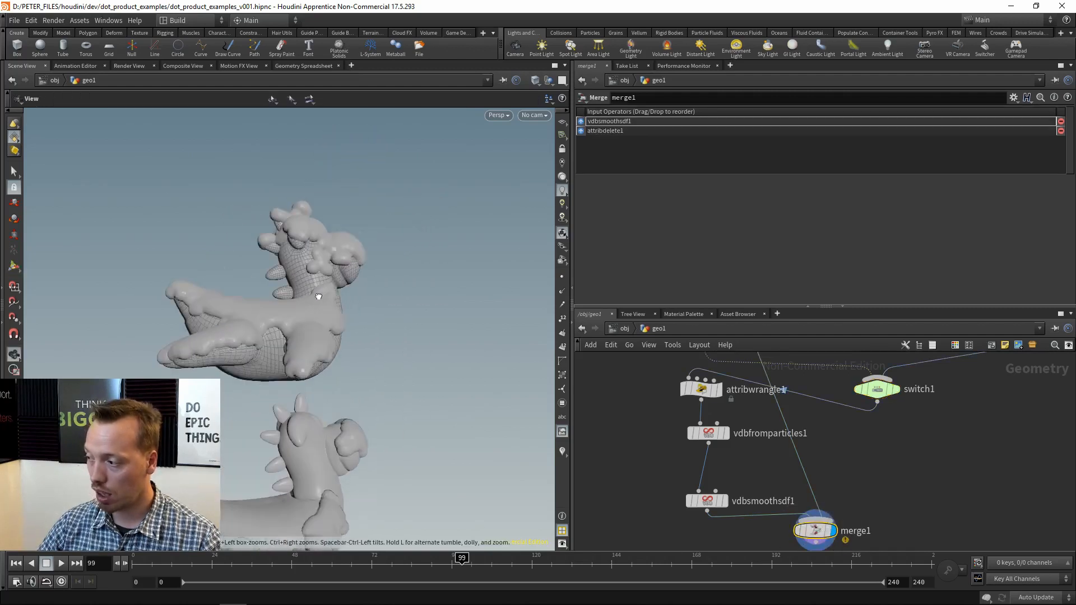
middle_drag(318, 297, 306, 257)
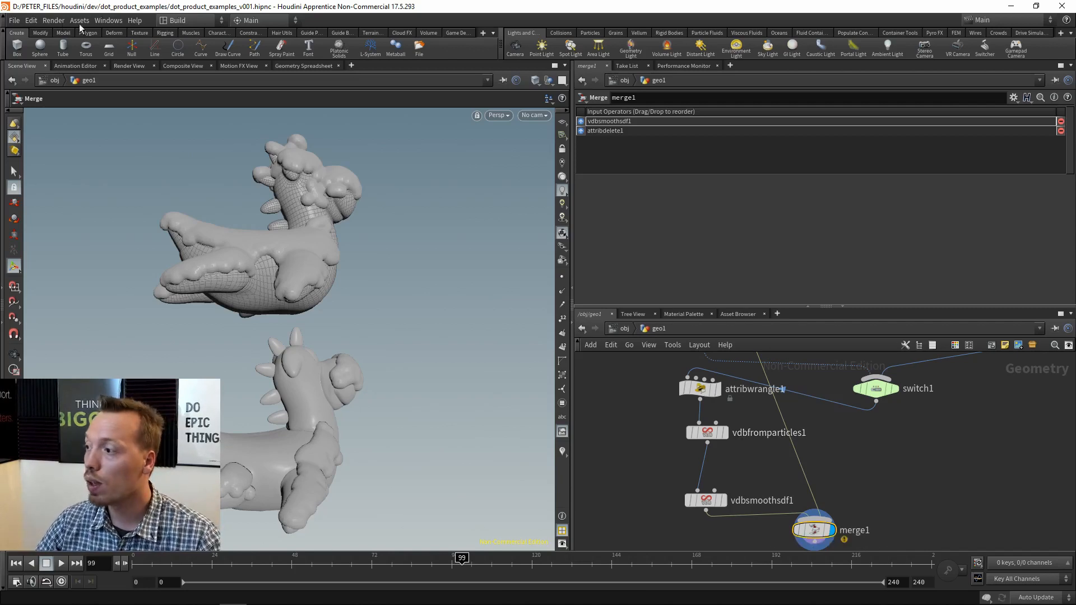
Step: Save the scene file
click(12, 21)
click(42, 74)
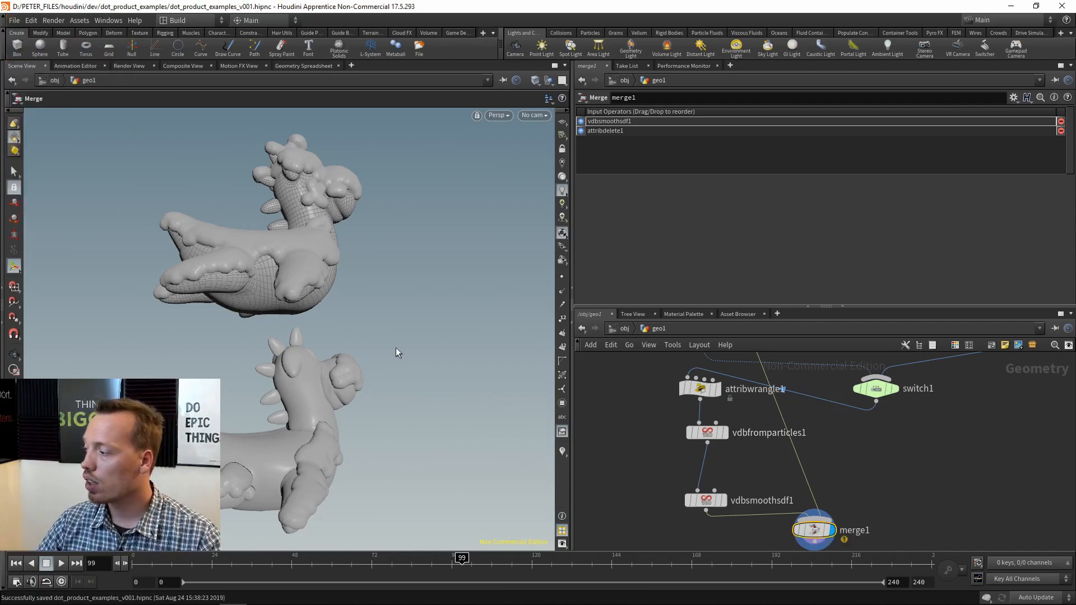
Step: Review the dot-product colouring and the threshold mask by displaying attribvop_compute_dot_product and attribvop_dot_threshold in turn
scroll(930, 454, down, 3)
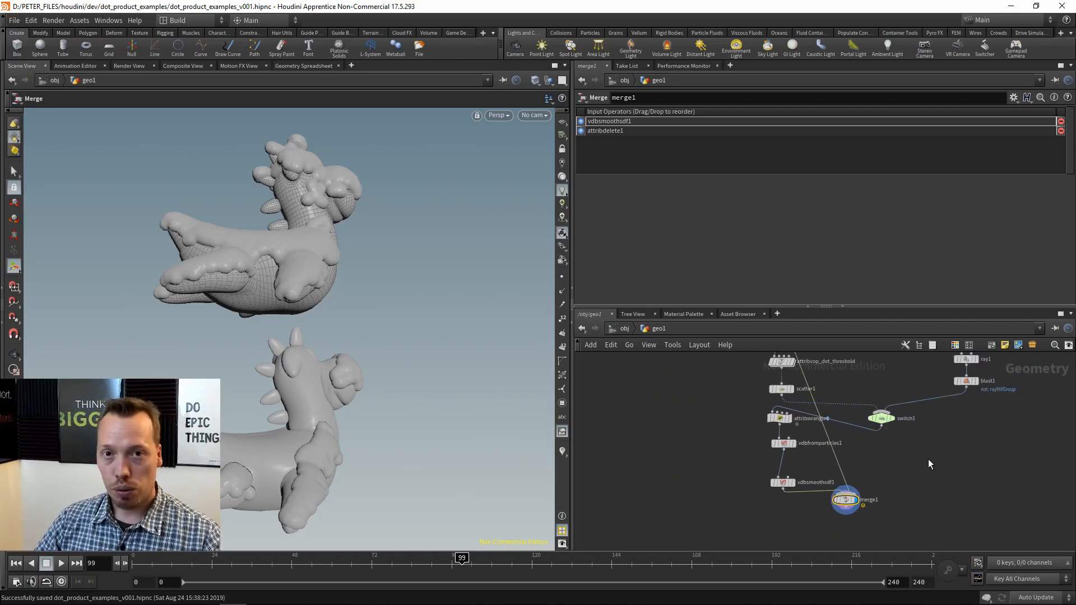
middle_drag(745, 411, 760, 494)
scroll(759, 472, up, 3)
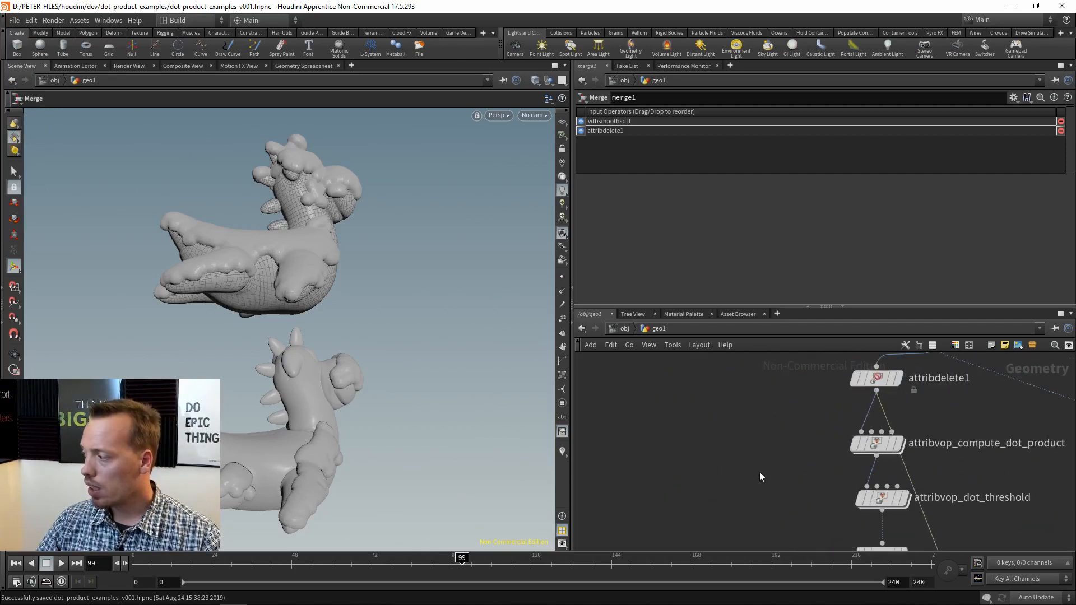
drag(654, 378, 852, 420)
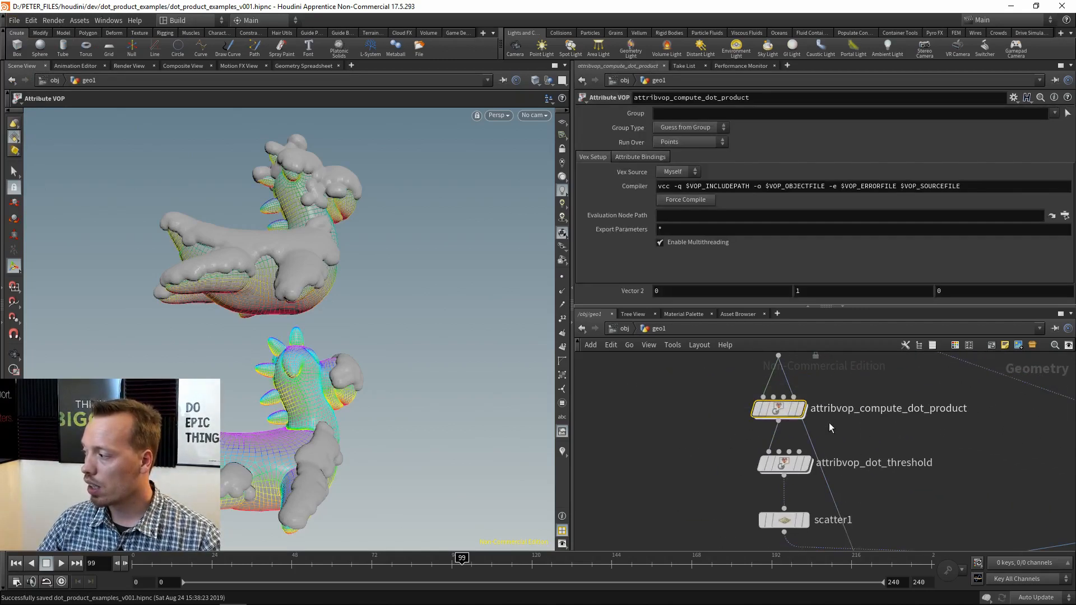
middle_drag(826, 461, 779, 475)
scroll(803, 425, up, 2)
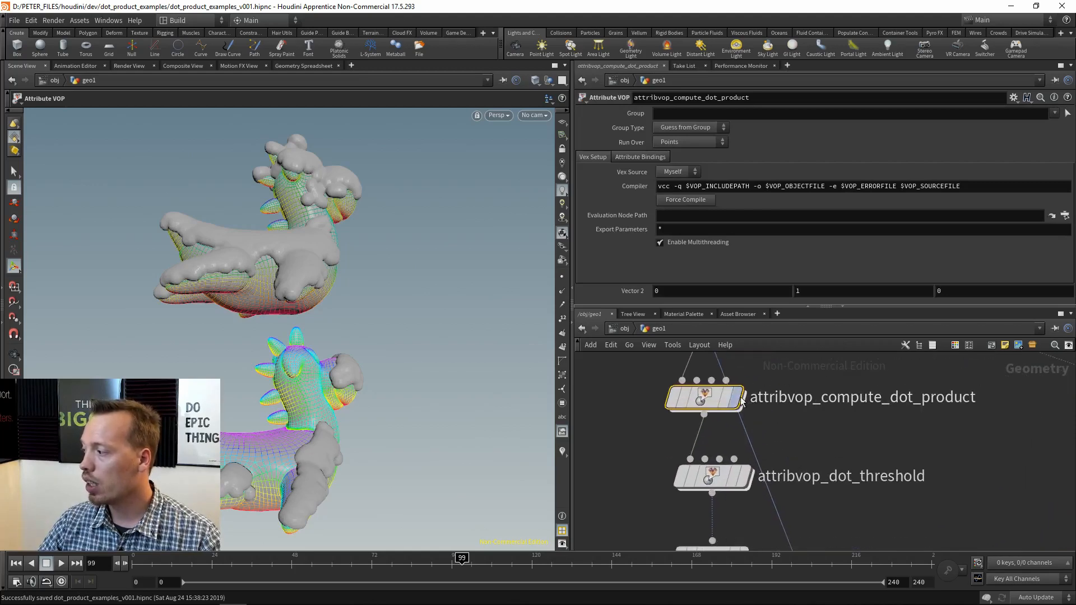
click(736, 398)
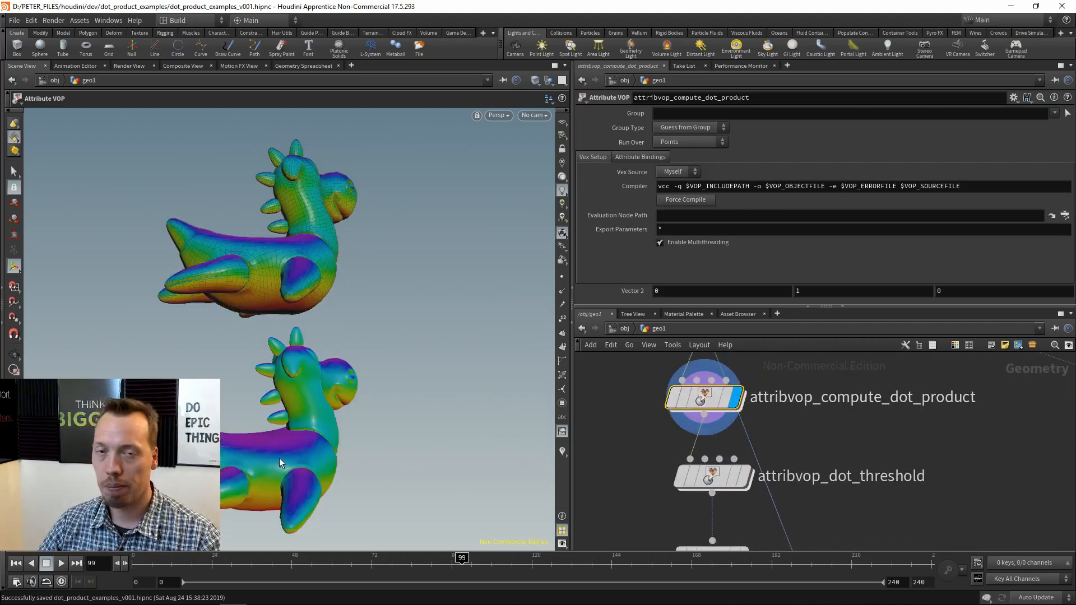
middle_drag(733, 445, 719, 373)
click(732, 405)
click(765, 416)
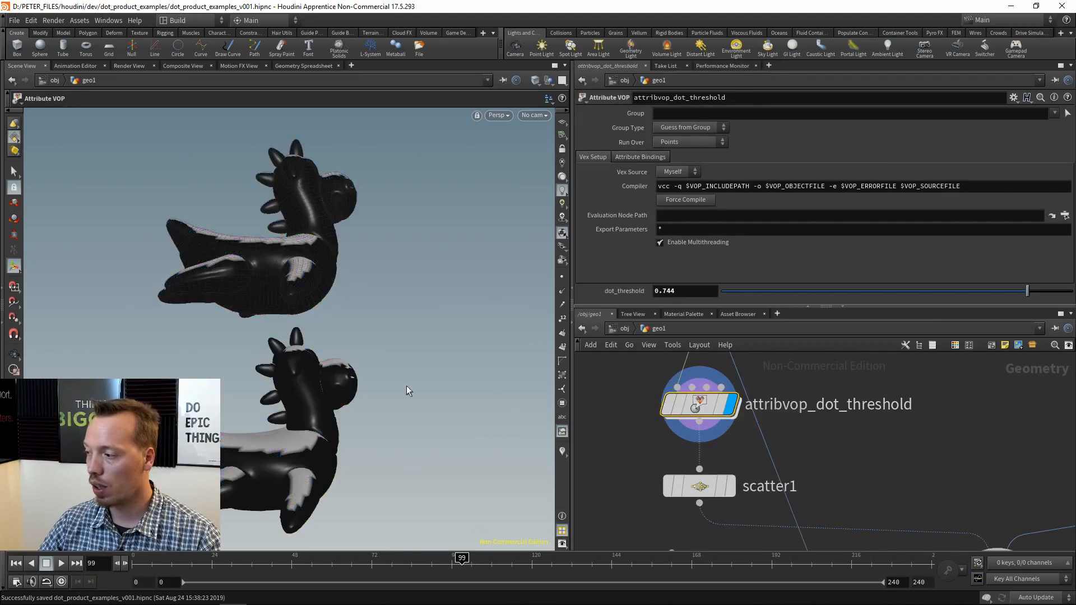
drag(243, 451, 286, 466)
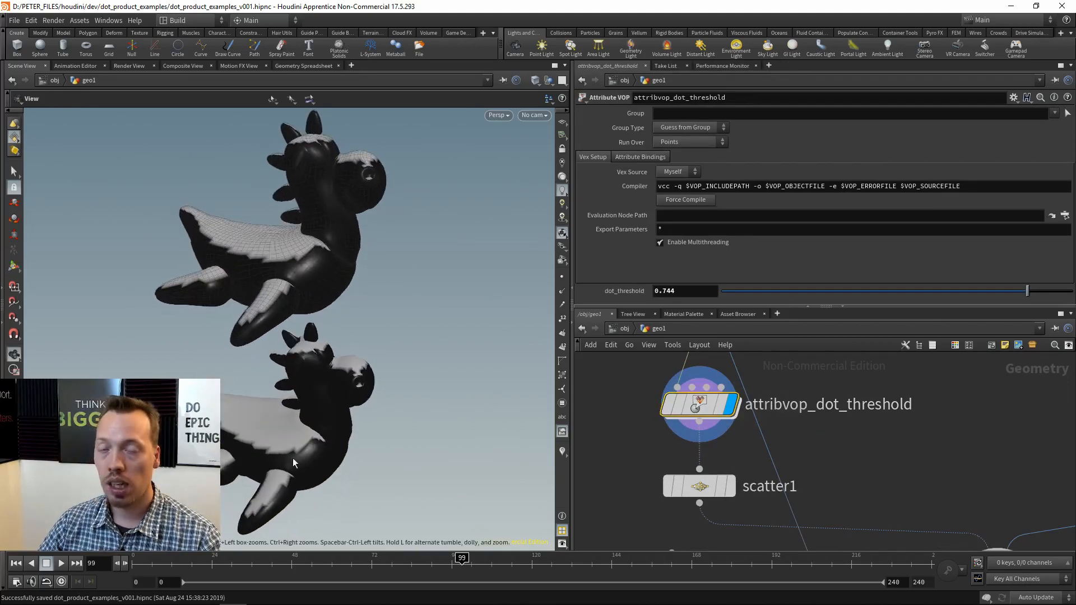
Step: Add a Group Create node beside the dot-product nodes and connect attribdelete1 to its first input
middle_drag(583, 418, 686, 429)
key(Tab)
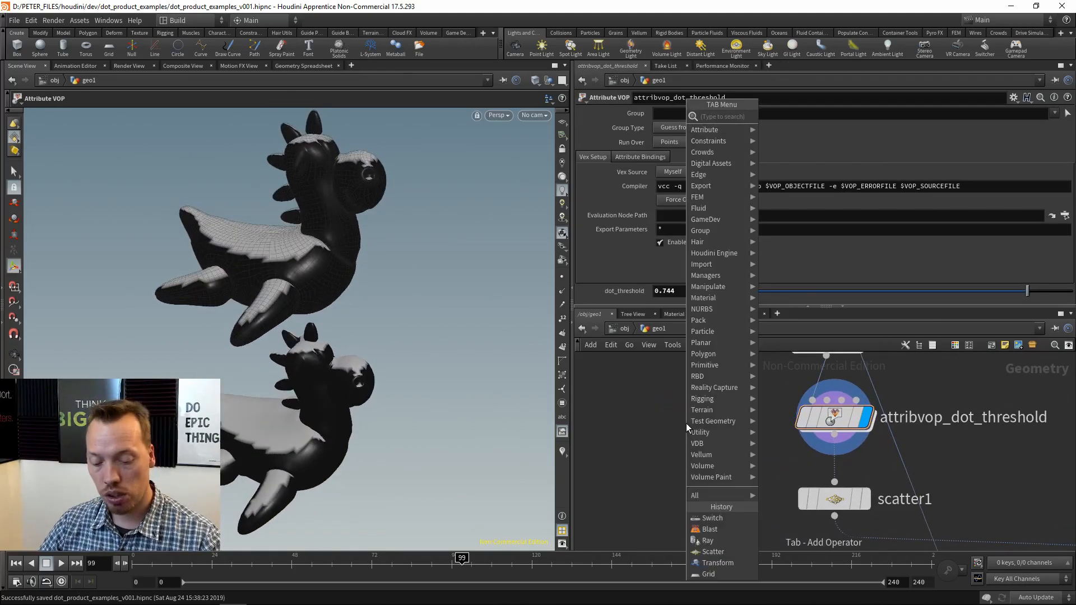
text(group)
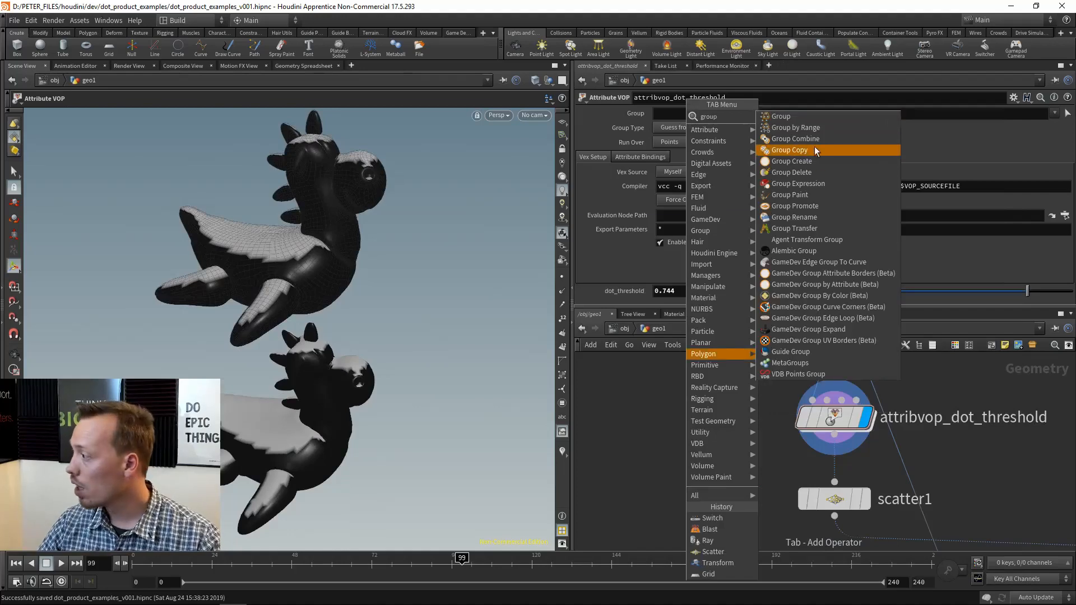
click(807, 118)
click(679, 390)
middle_drag(757, 379, 754, 455)
scroll(753, 456, down, 1)
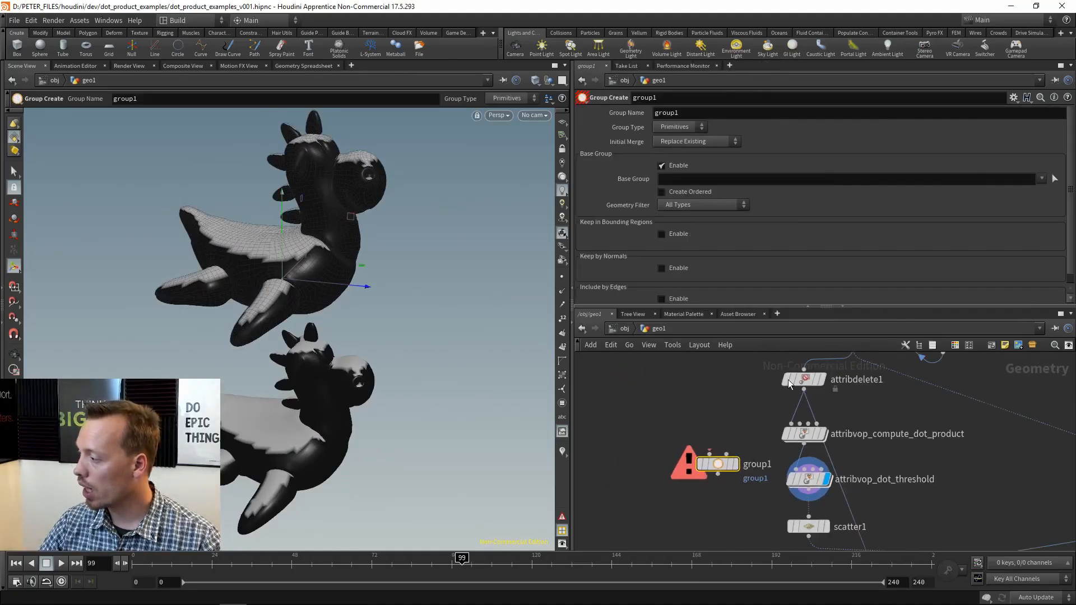
scroll(788, 378, up, 3)
click(818, 393)
click(651, 487)
Step: Display group1 and shift it slightly away from the dot-product nodes
middle_drag(647, 465, 677, 415)
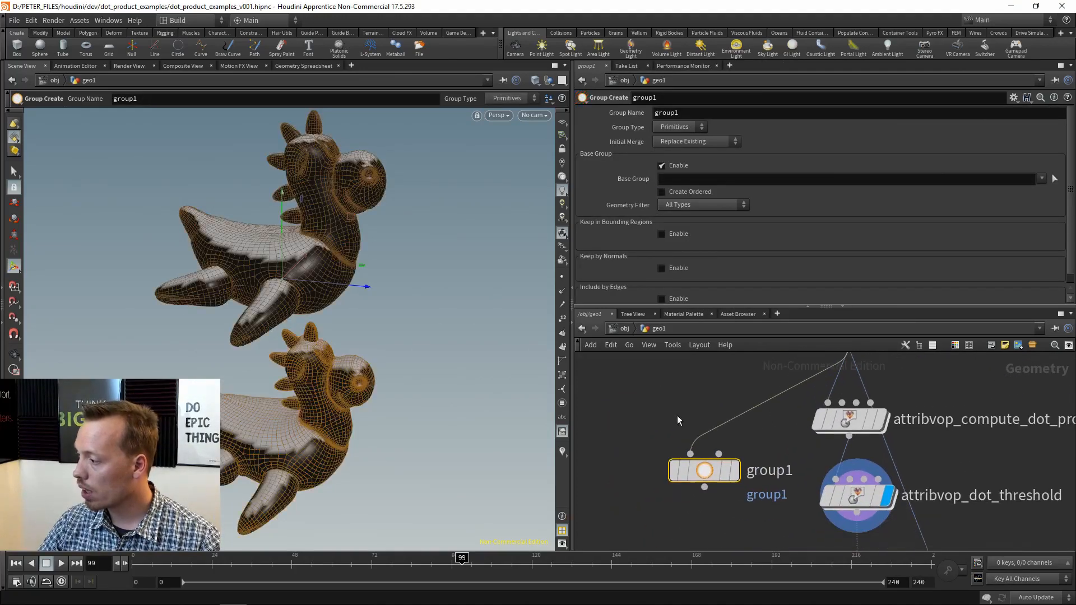
click(734, 471)
drag(709, 468, 686, 481)
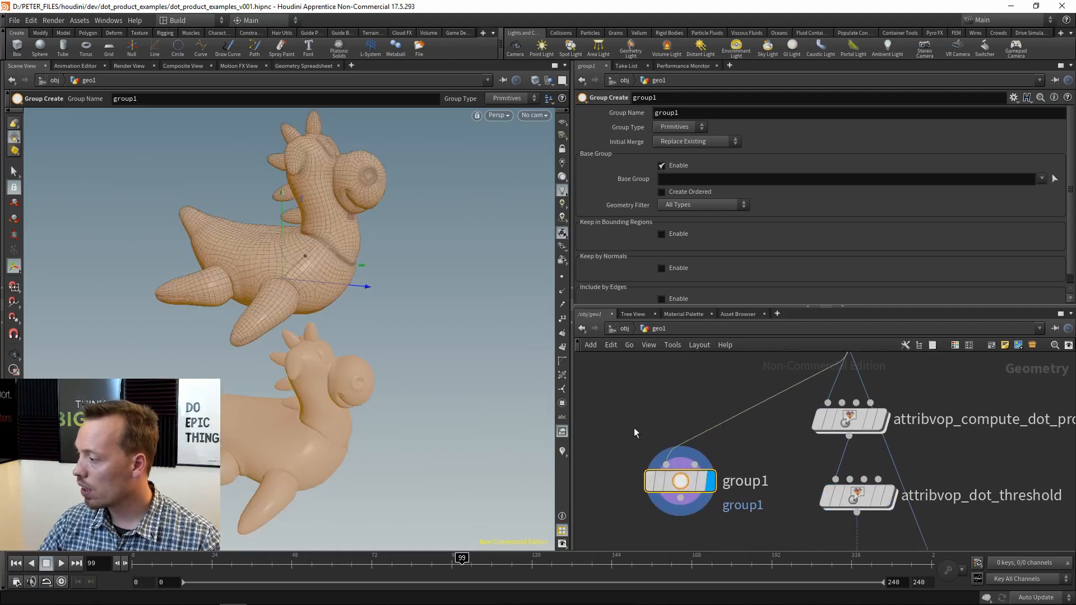
key(Escape)
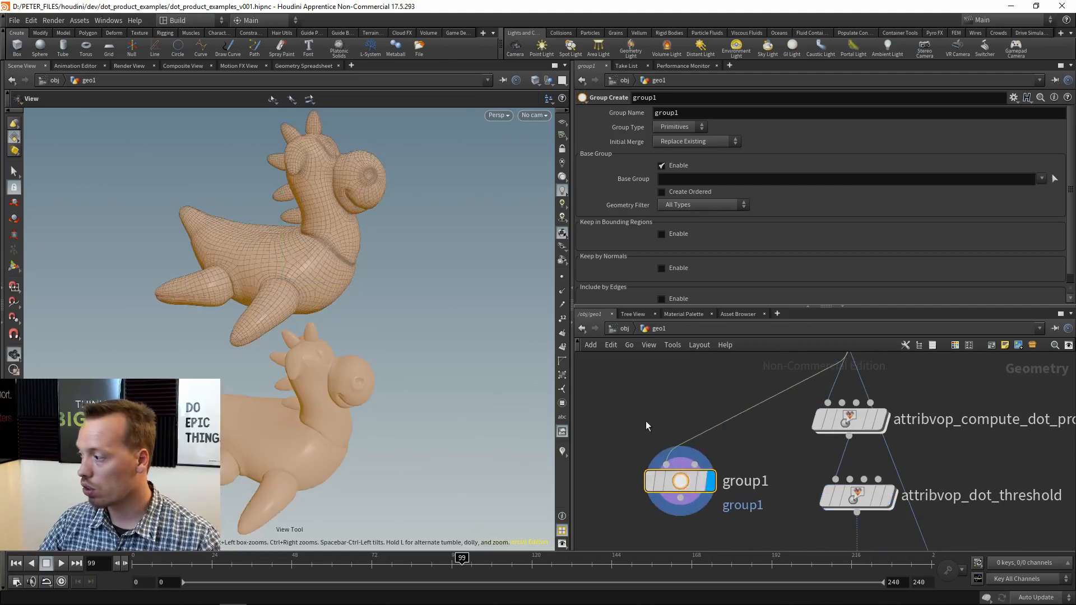
Step: Make group1 a point group, turn off its base group, and enable keeping by normals
drag(687, 497, 687, 497)
click(680, 126)
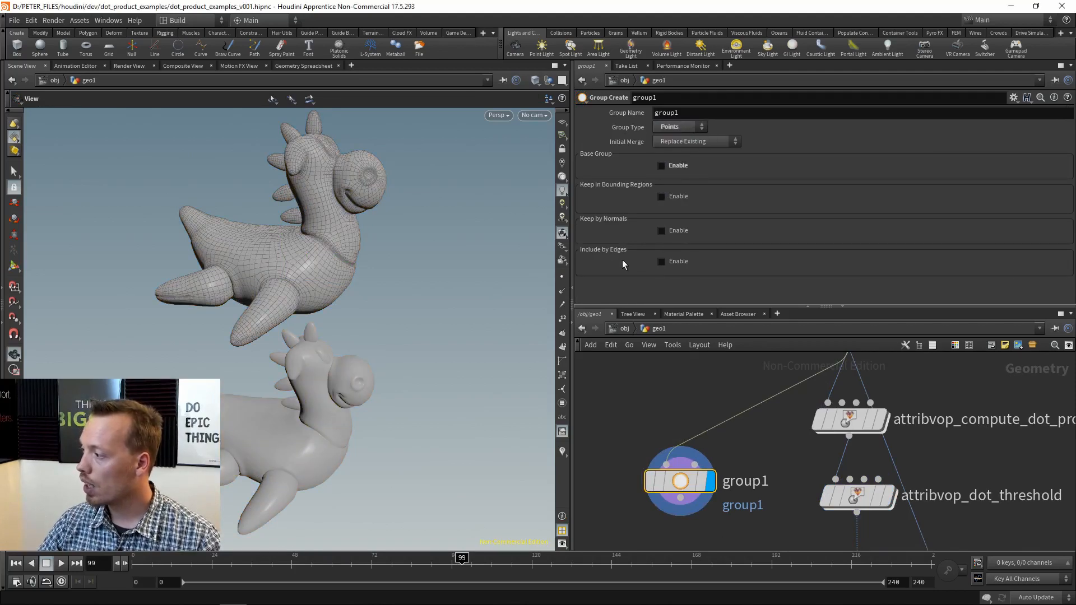
click(662, 230)
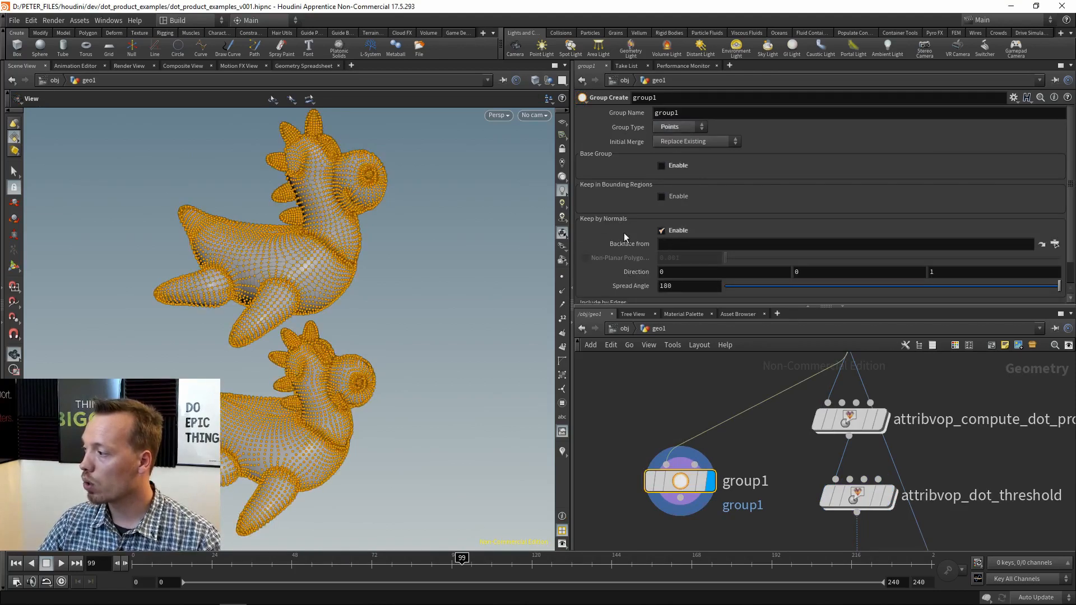
Step: Set group1's normal direction to 0, 1, 0 and narrow the spread angle to 41.6
click(825, 271)
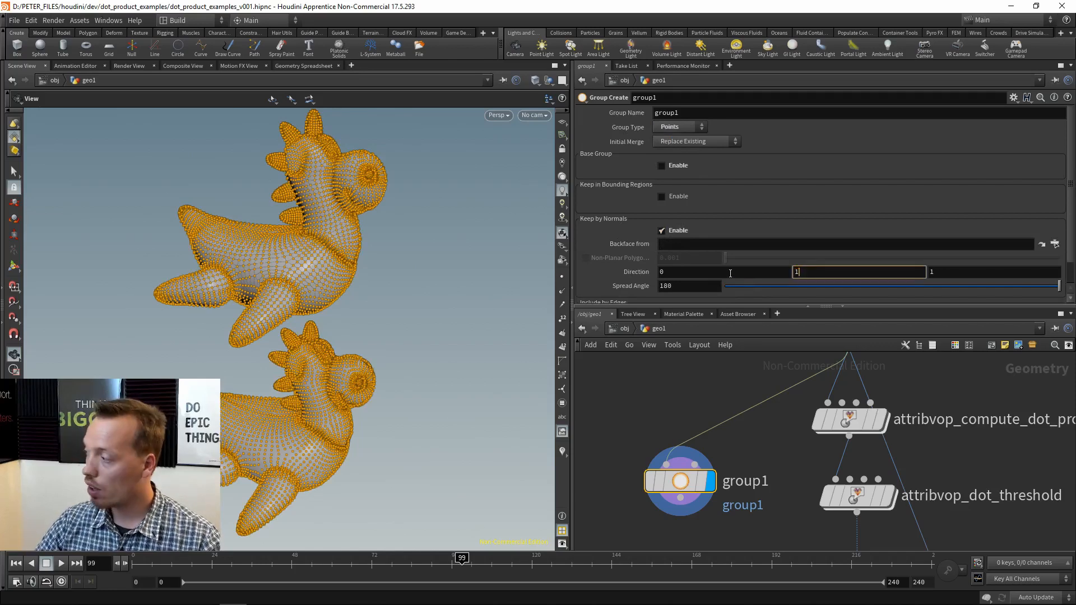
key(Tab)
text(0)
key(Return)
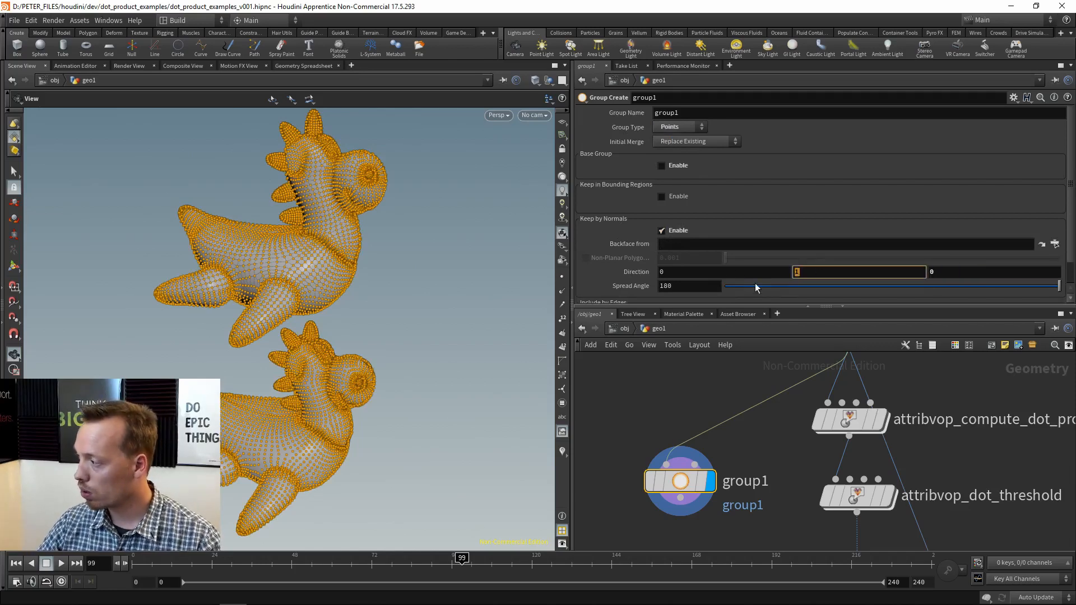
drag(771, 287, 802, 303)
scroll(768, 219, down, 2)
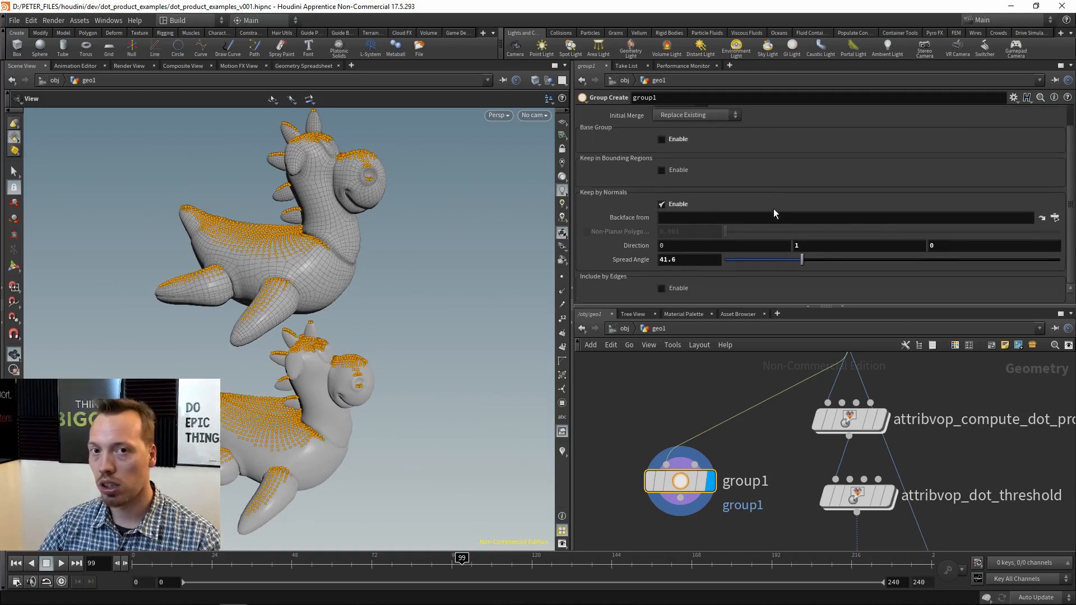
Step: Set the spread angle to 90 and inspect the grouped points on the upper toy's body up close
double_click(696, 264)
text(90)
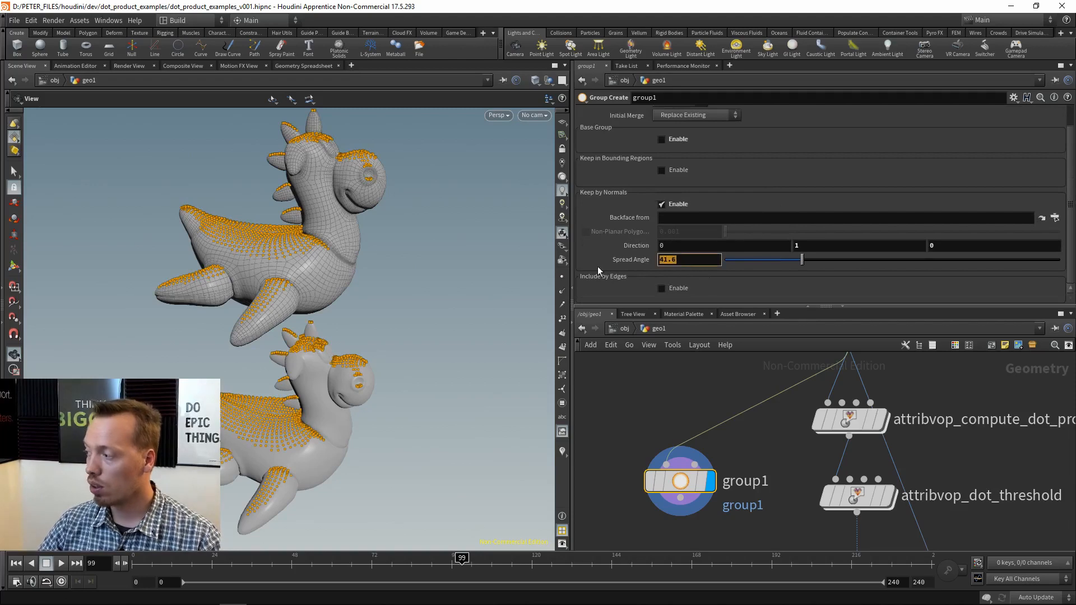
key(Return)
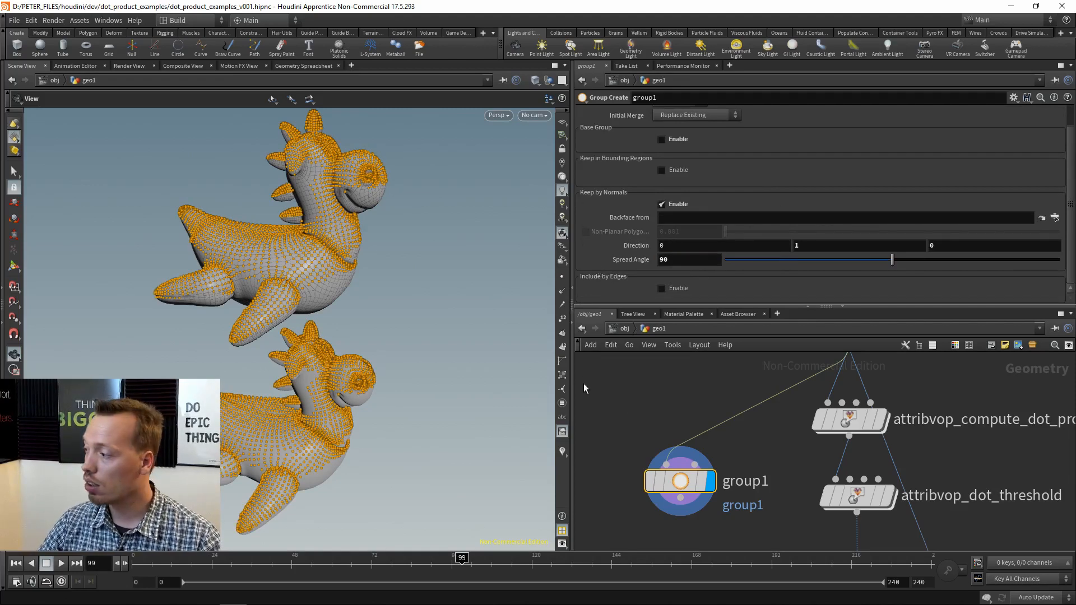
scroll(421, 247, up, 6)
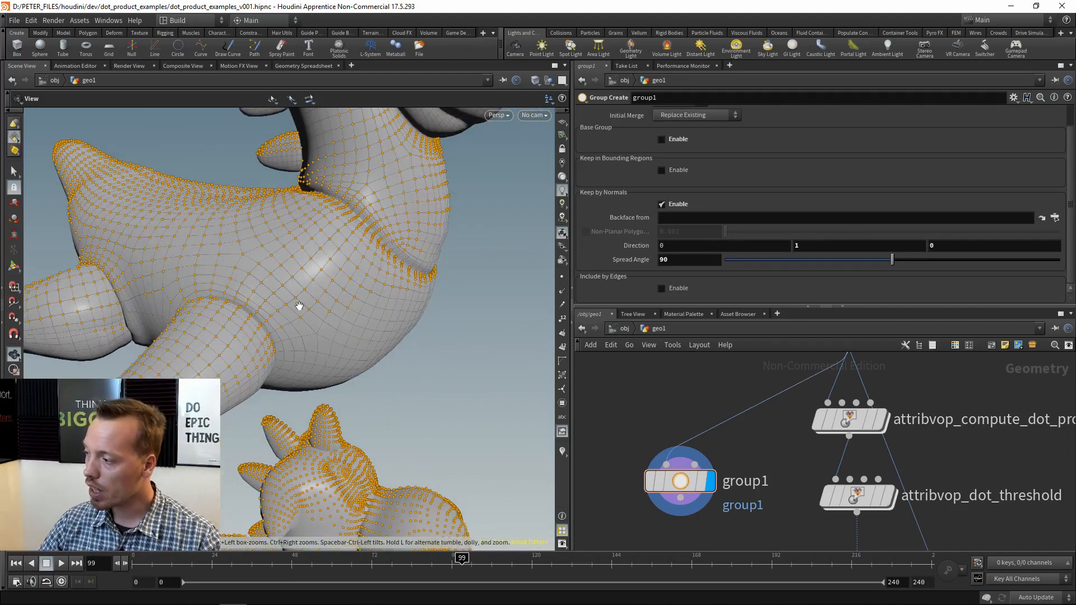
scroll(364, 297, up, 2)
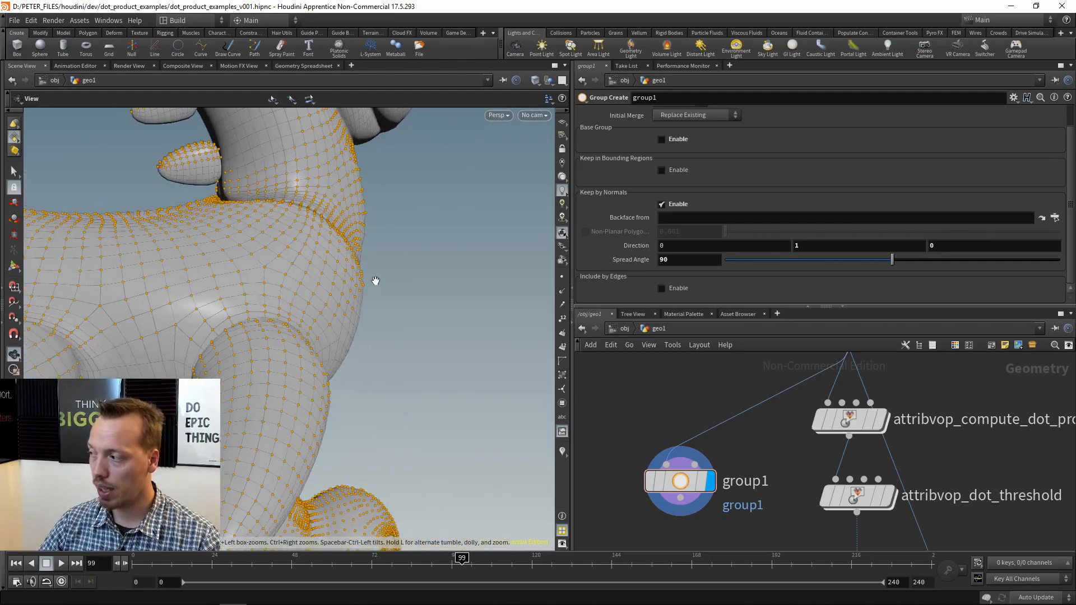
Step: Reduce the spread angle to 37.4 and examine the grouped points from the side, front and above
drag(803, 245, 630, 270)
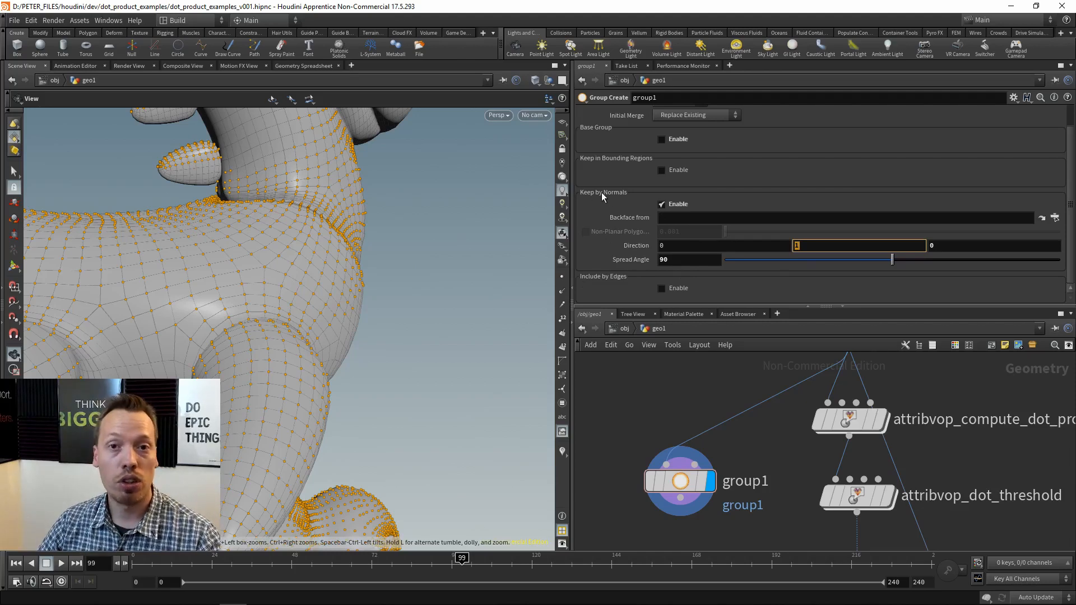
drag(883, 263, 795, 264)
right_drag(378, 273, 277, 325)
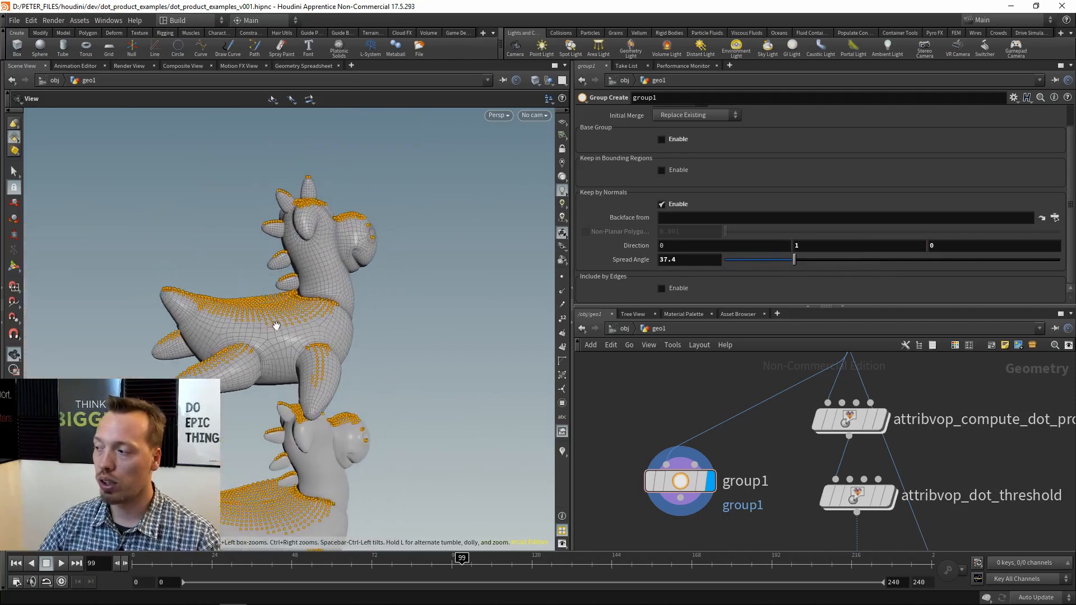
drag(276, 326, 310, 290)
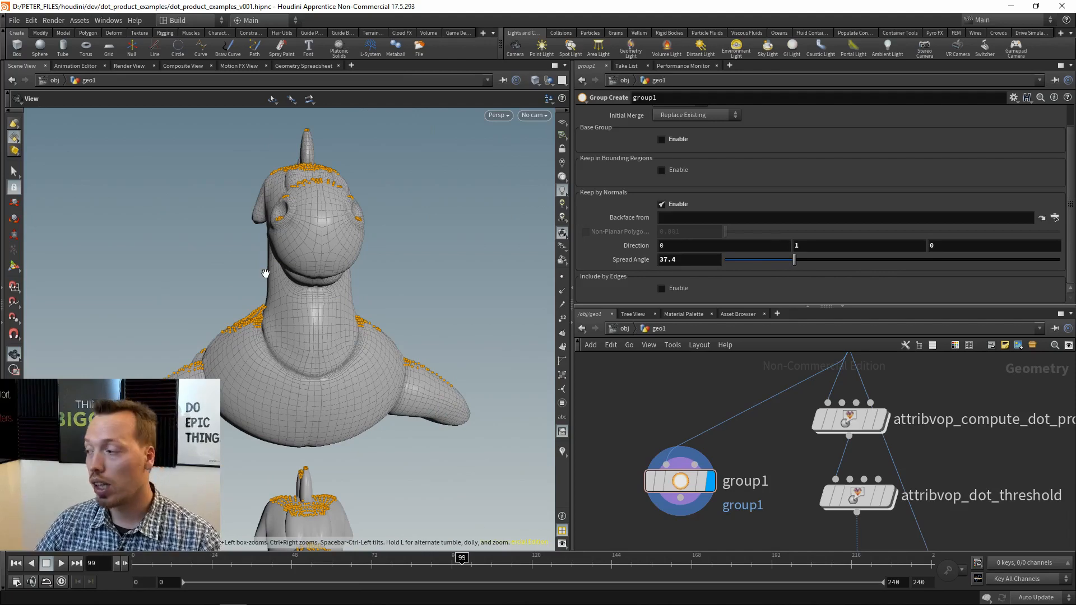
drag(266, 273, 360, 250)
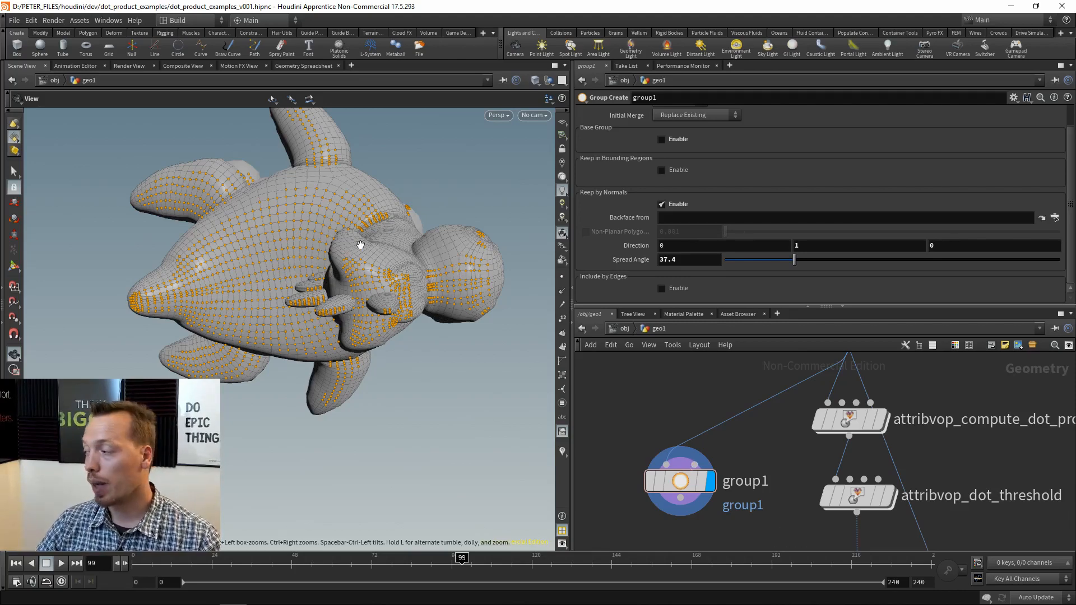
Step: Try a spread angle of 75.7 on group1, and settle on 33.8
drag(795, 260, 870, 262)
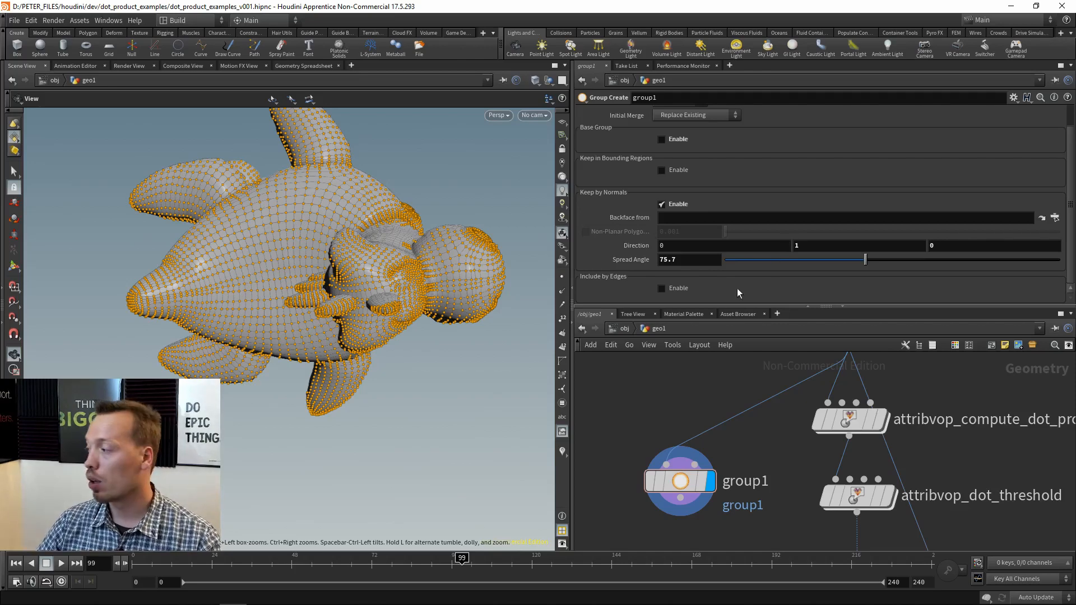
middle_drag(666, 412, 720, 393)
drag(392, 347, 394, 247)
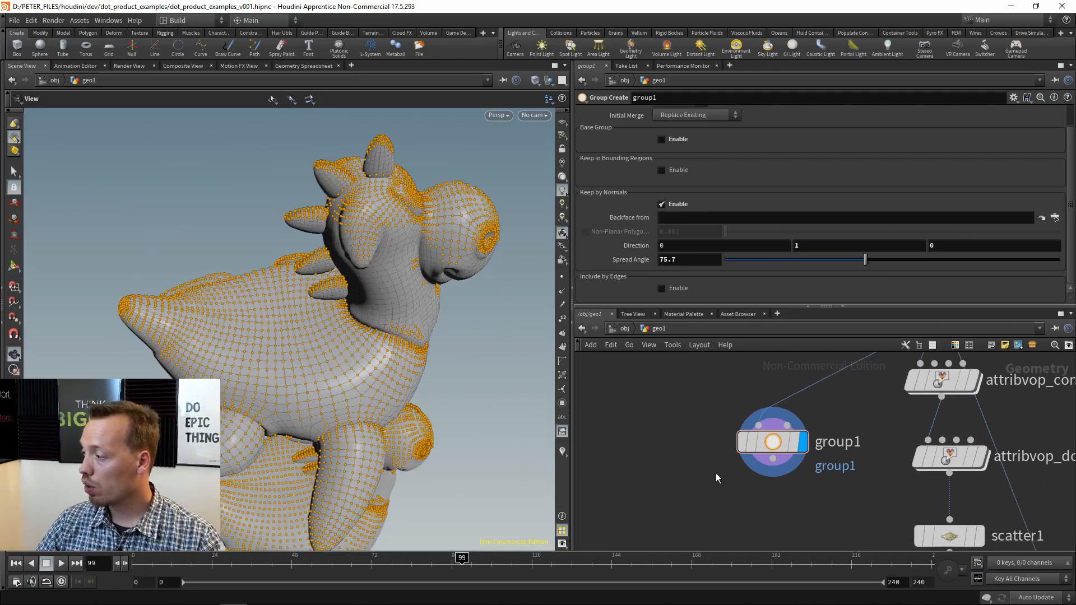
middle_drag(731, 534, 709, 467)
drag(809, 260, 787, 260)
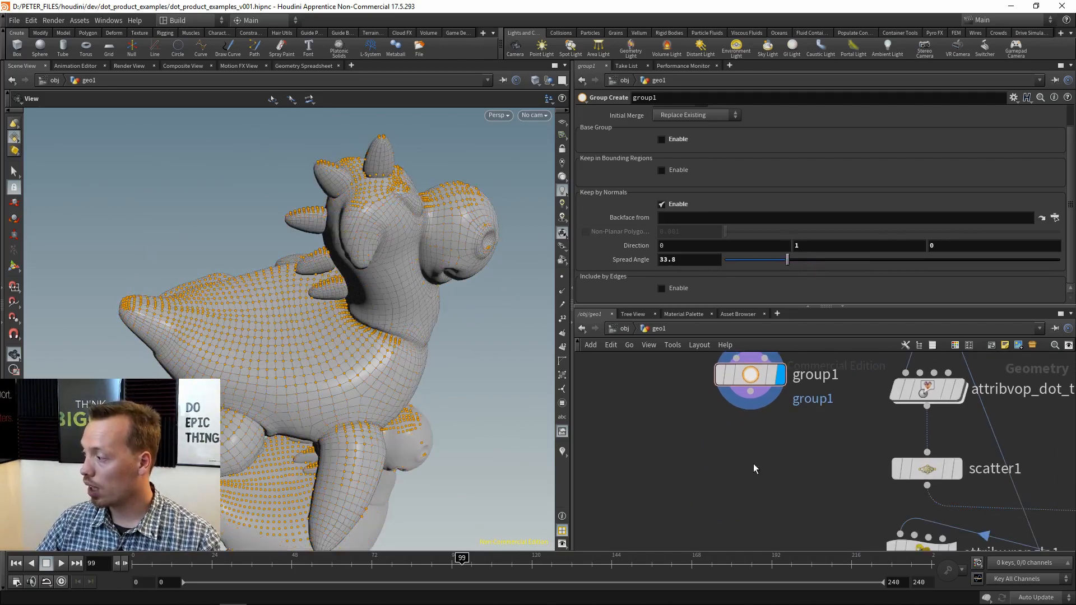
Step: Add a Blast node directly below group1 and connect it to the group node's output
key(Tab)
text(blast)
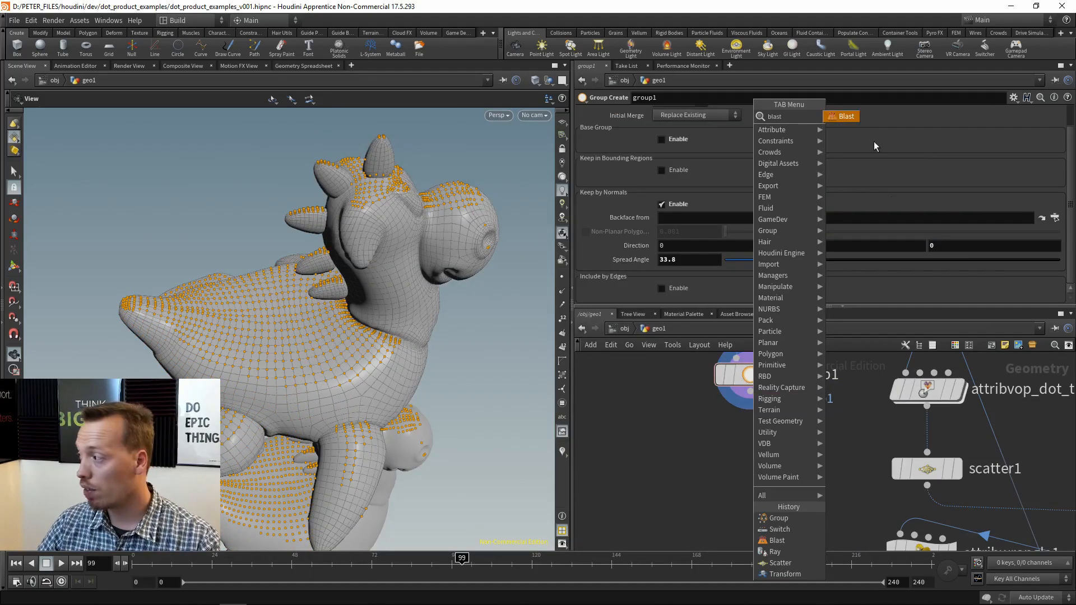
click(846, 117)
click(752, 434)
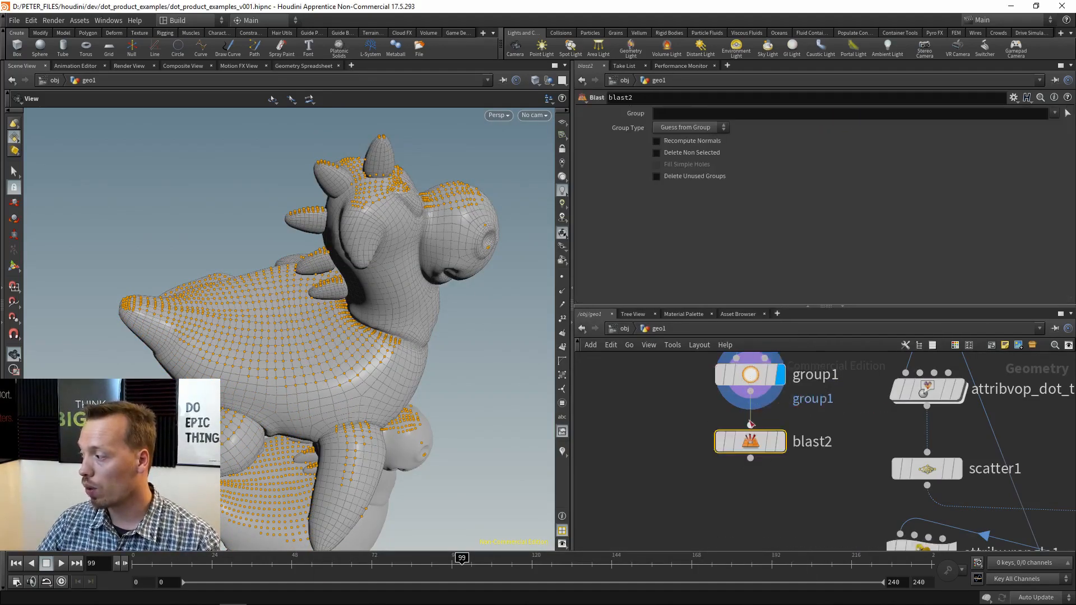
Step: Change the group name in group1 to group_dot_normal
click(758, 454)
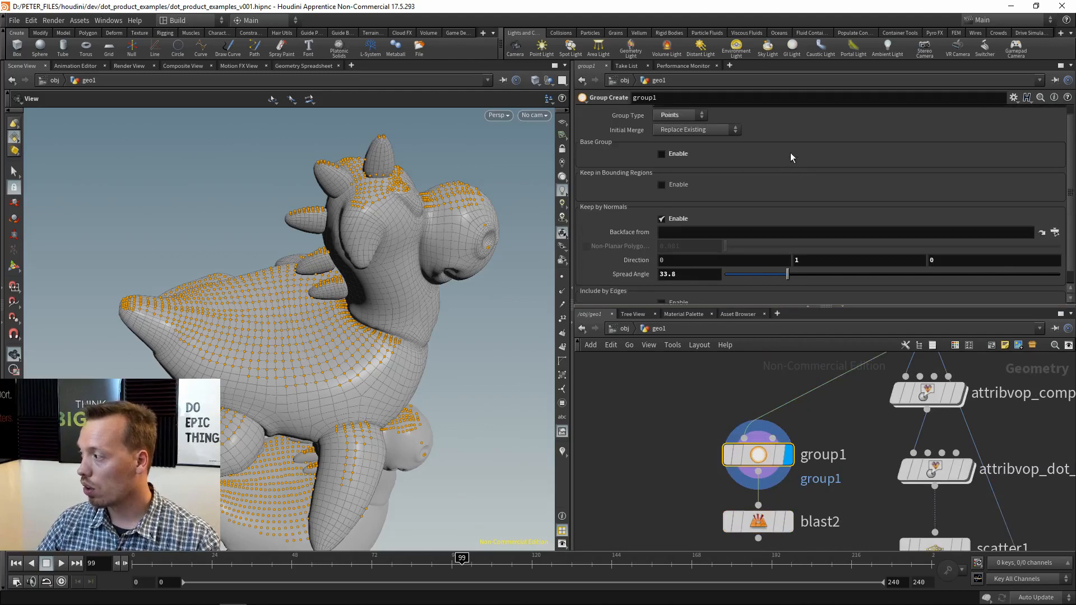
click(754, 119)
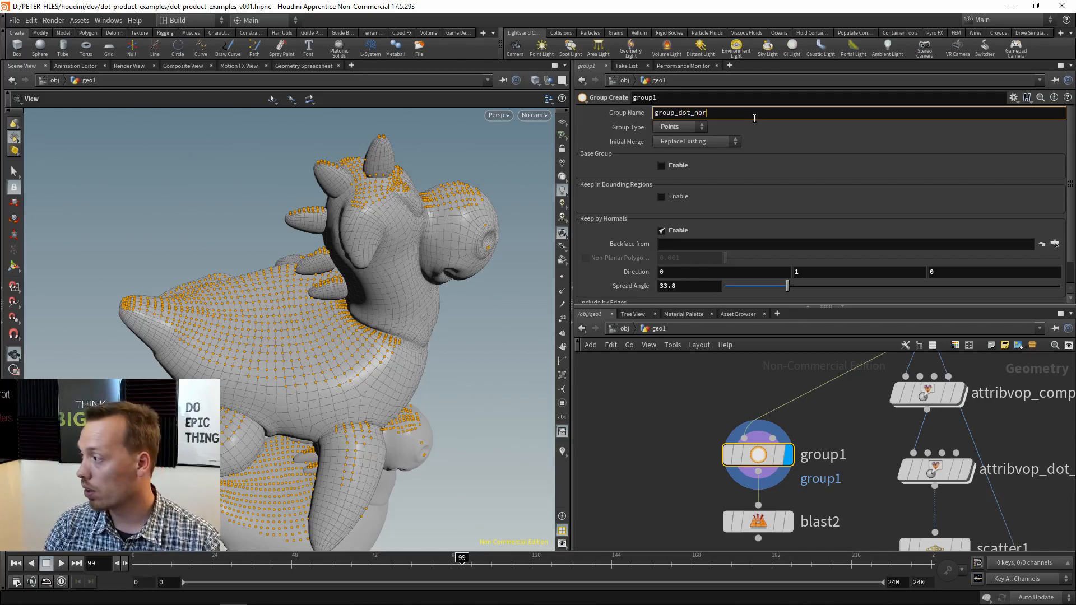
key(Return)
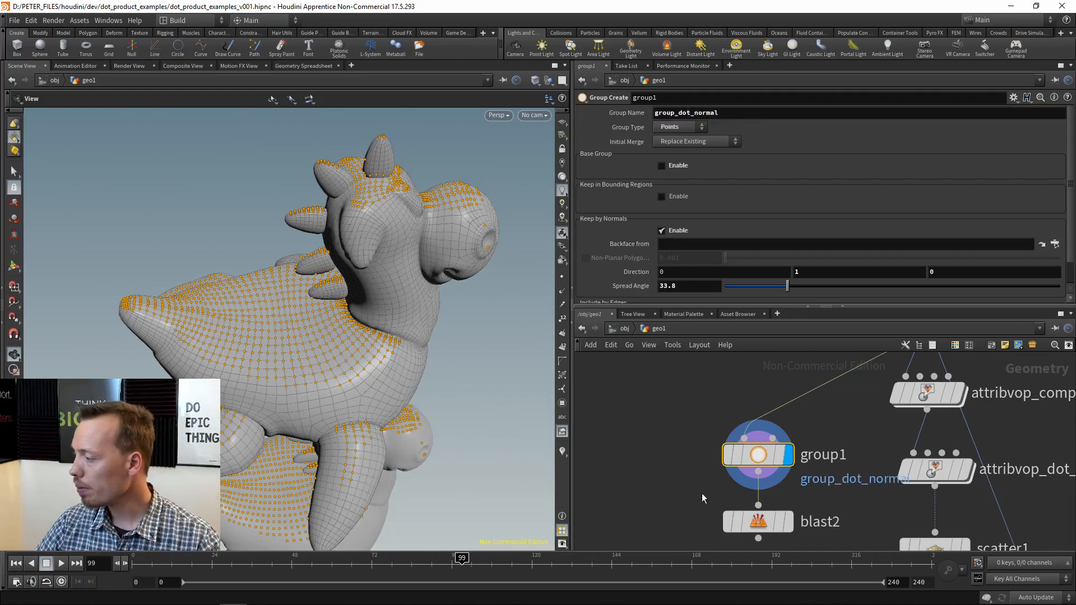
Step: Configure blast2 to delete everything outside the group_dot_normal point group, and display its result
click(758, 522)
click(1055, 113)
click(1029, 128)
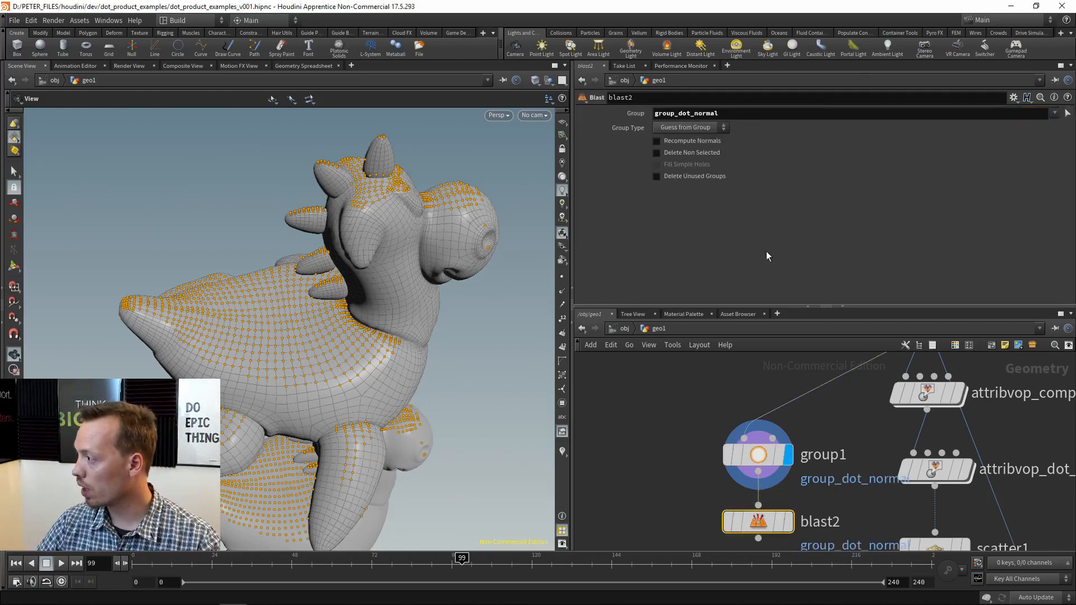
click(682, 150)
click(690, 127)
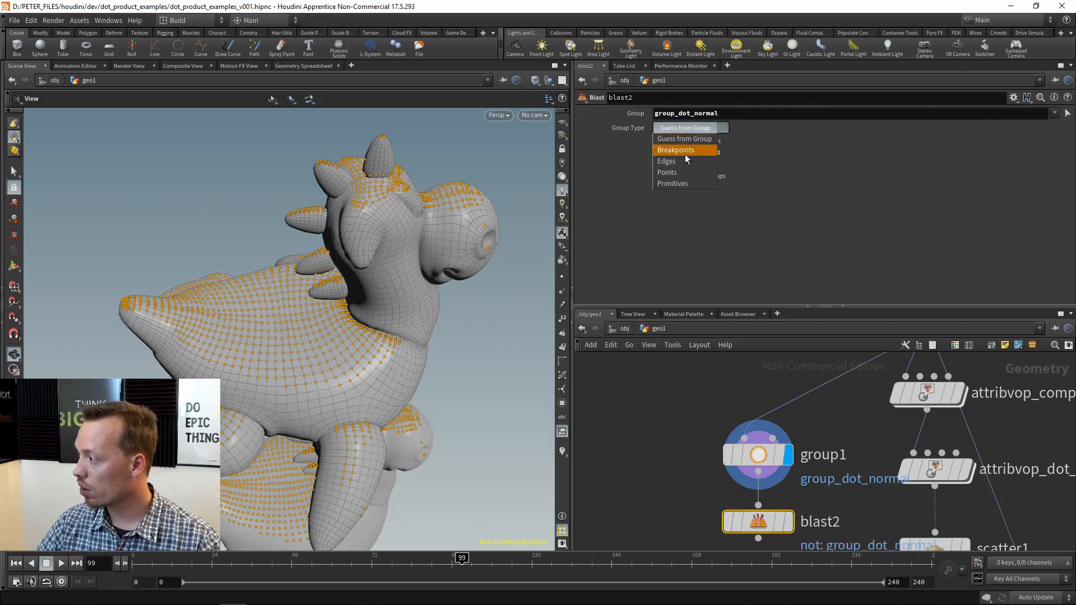
click(685, 154)
click(790, 520)
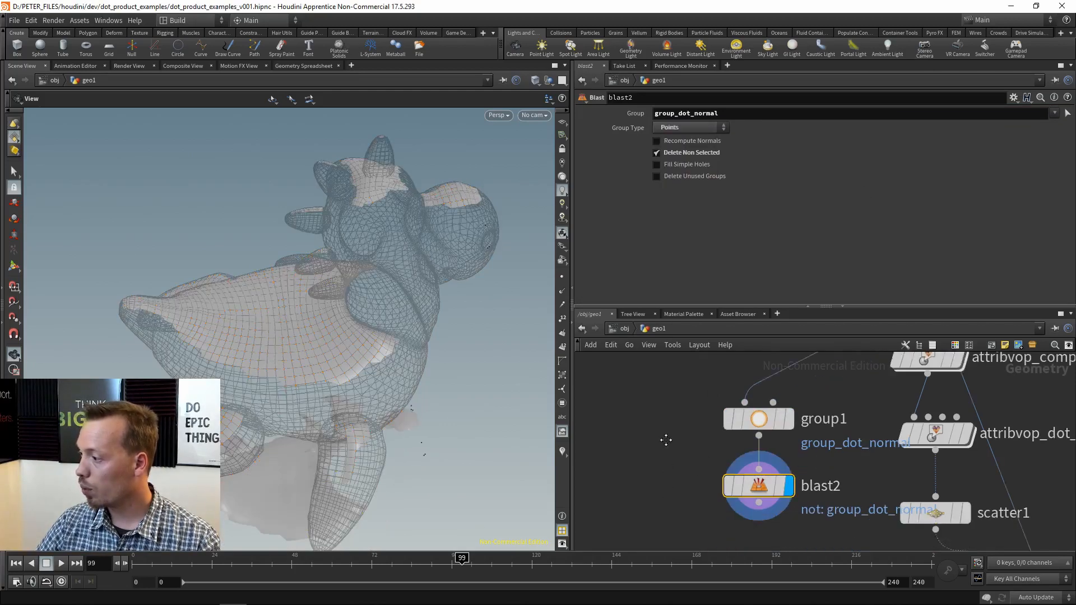
Step: Compare the blasted surface with the threshold mask by displaying attribvop_dot_threshold and blast2 in turn
drag(326, 287, 325, 250)
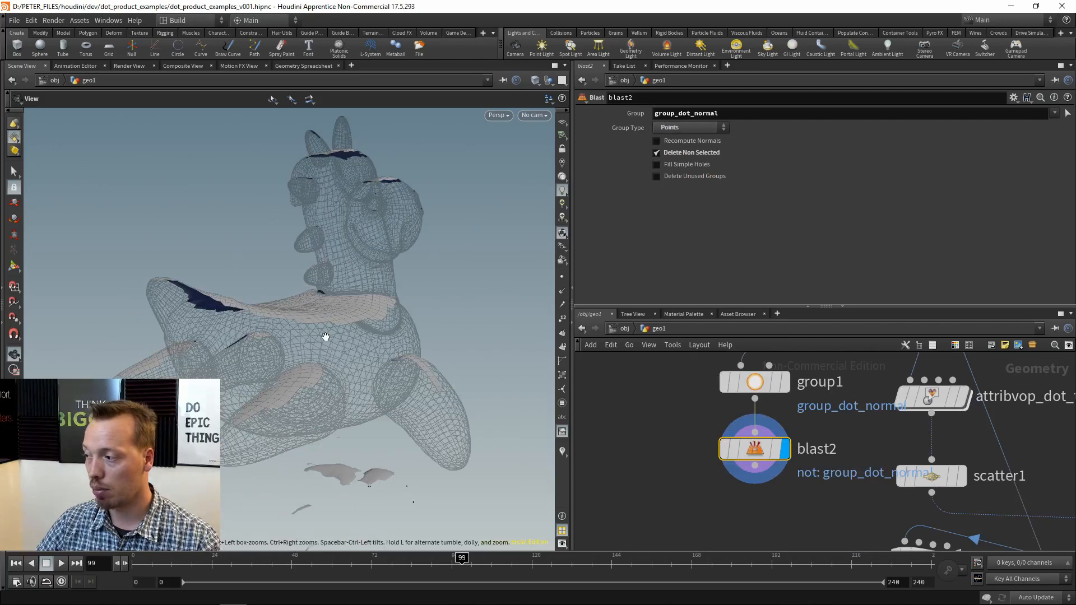
mouse_move(327, 336)
mouse_down()
mouse_move(224, 353)
mouse_move(282, 358)
mouse_move(252, 336)
mouse_up()
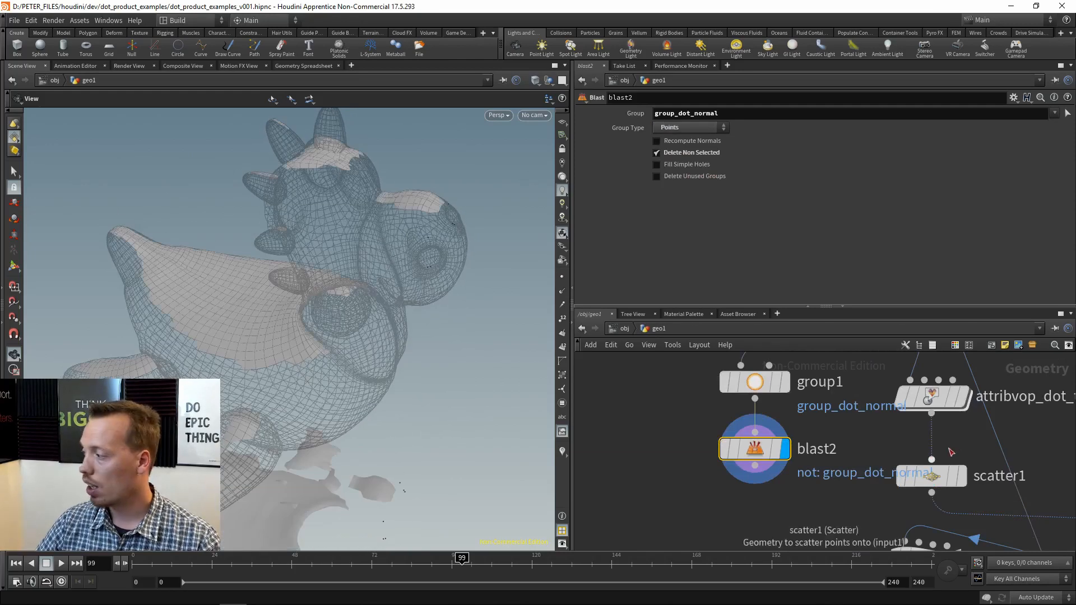
click(963, 397)
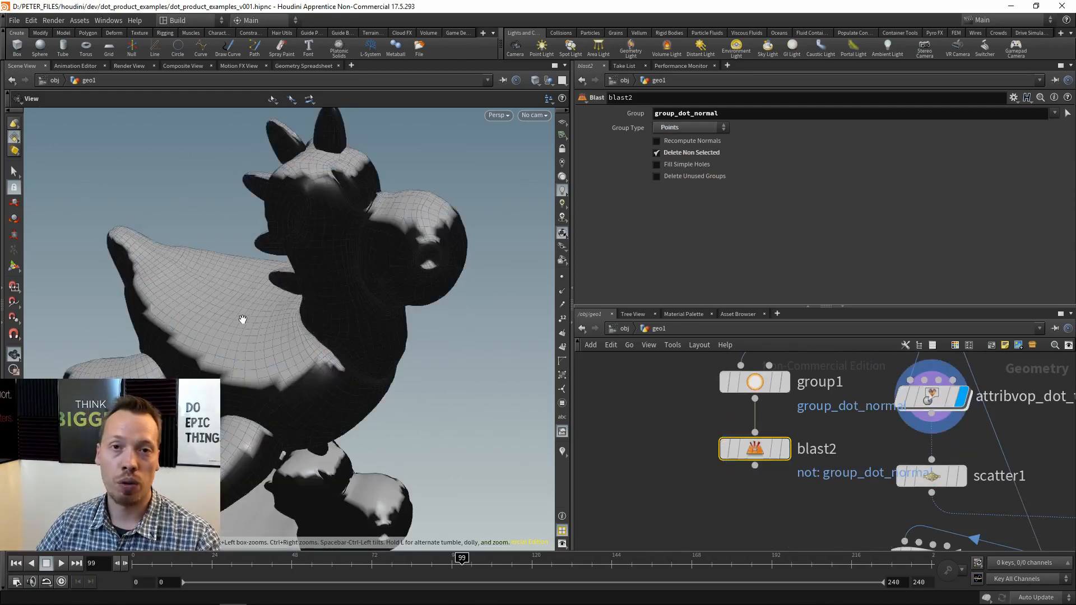
click(786, 449)
click(661, 466)
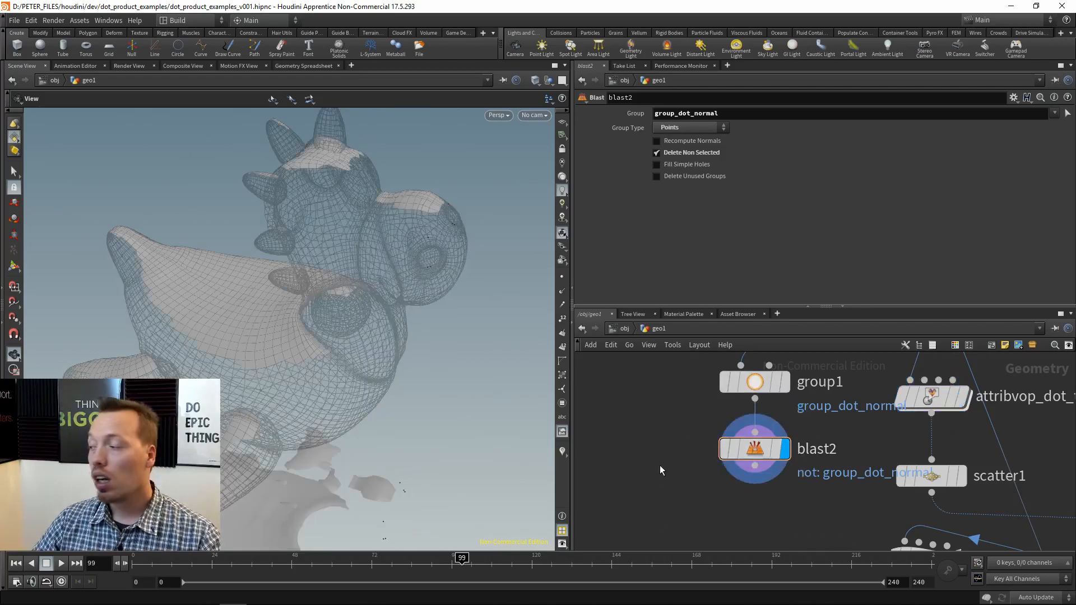
Step: Display the attribvop_dot_threshold node and select it in the network
middle_drag(661, 465, 647, 415)
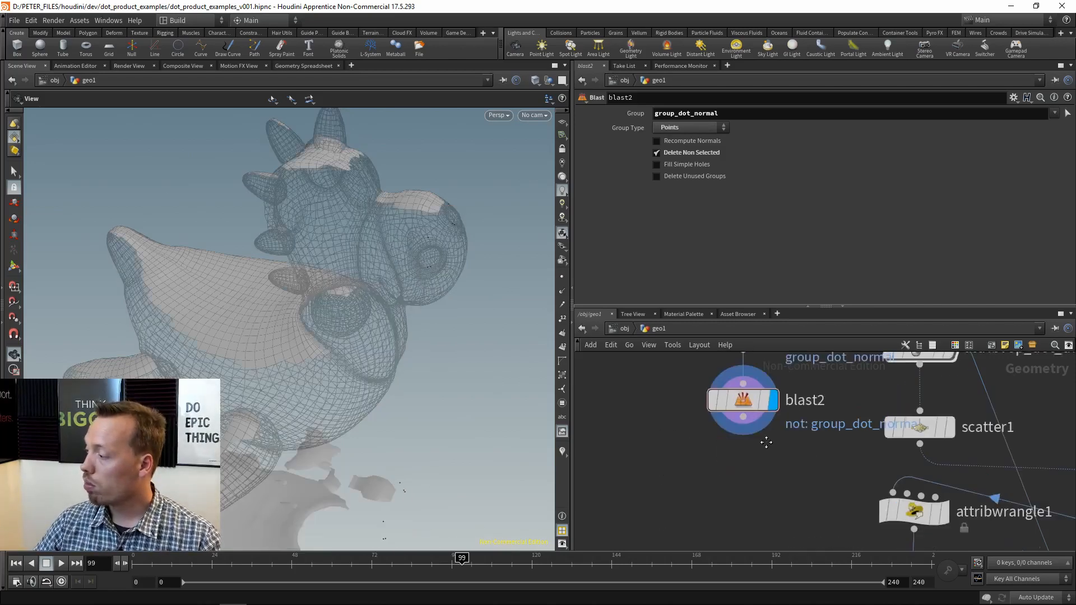
scroll(756, 476, down, 5)
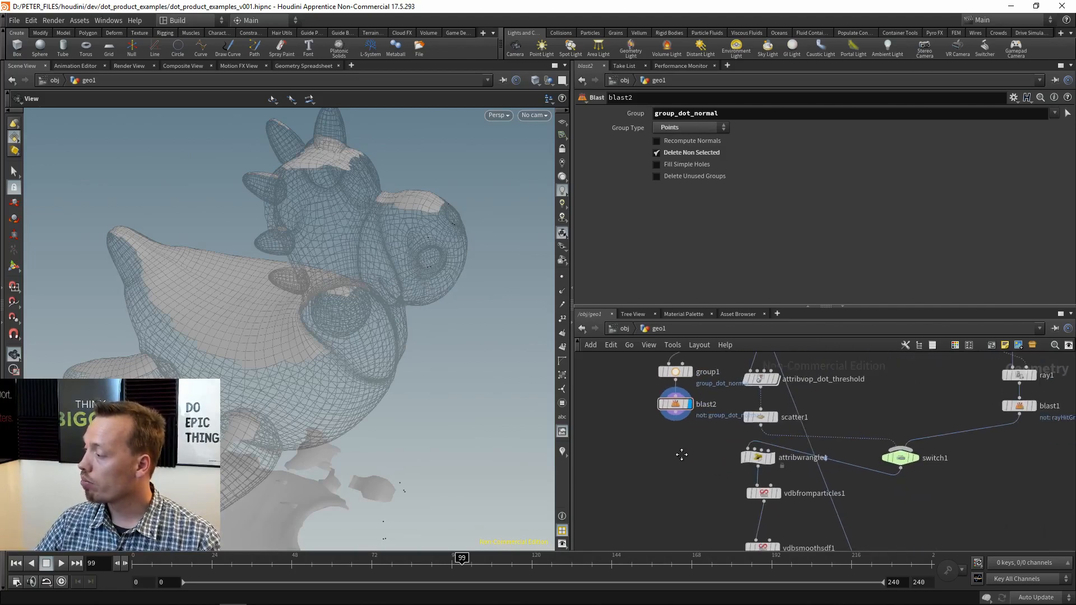
middle_drag(703, 470, 760, 475)
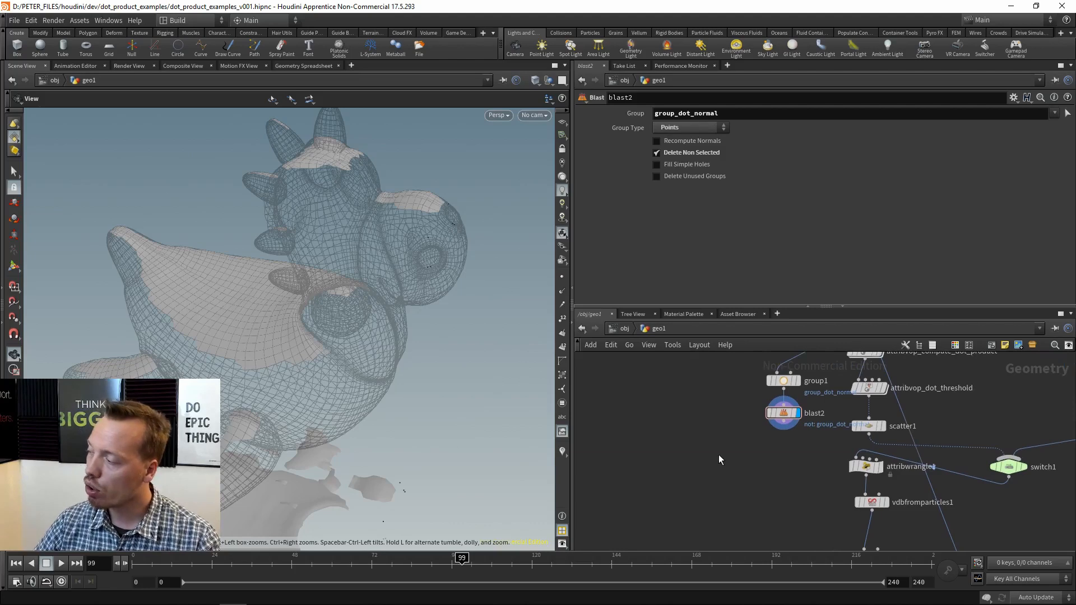
middle_drag(755, 455, 689, 484)
scroll(858, 421, up, 4)
middle_drag(790, 404, 742, 461)
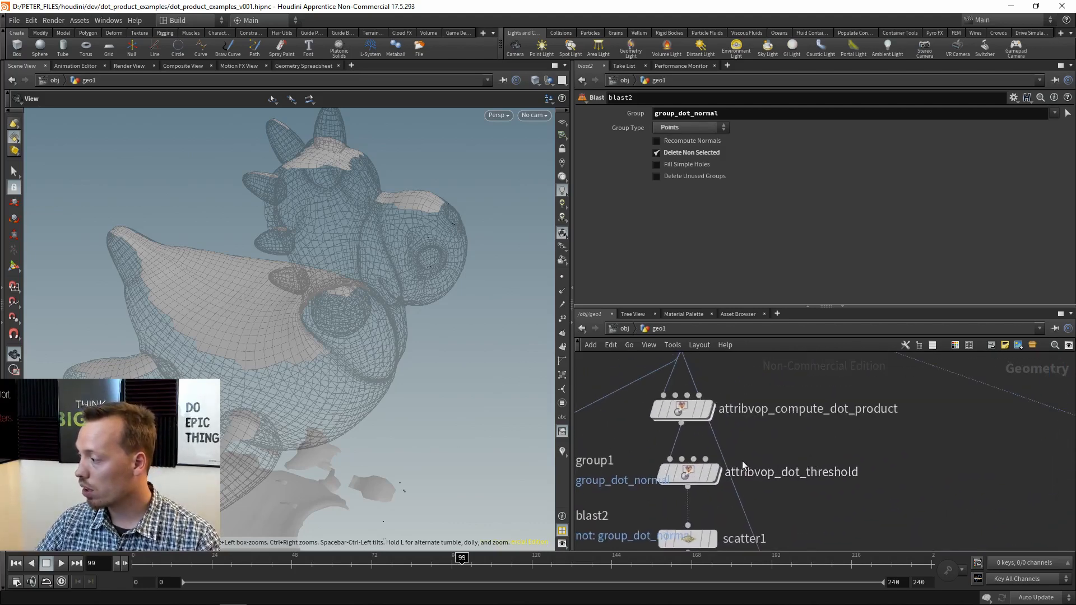
click(715, 472)
drag(848, 443, 676, 502)
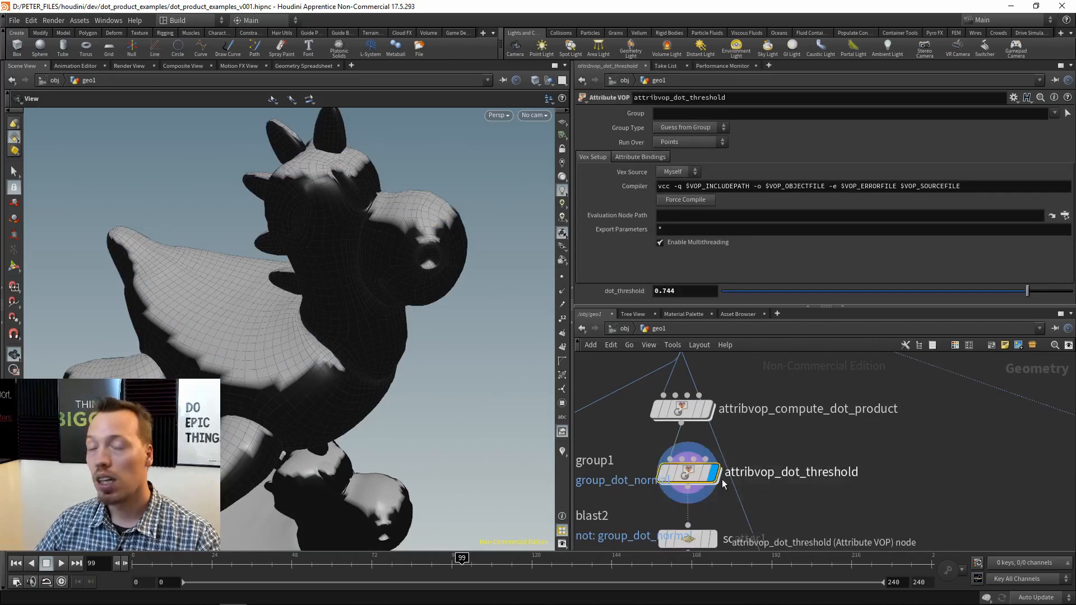
drag(817, 498, 685, 467)
Step: Duplicate attribvop_dot_threshold and place the copy beside the original, clear of the neighbouring nodes
key(ctrl+c)
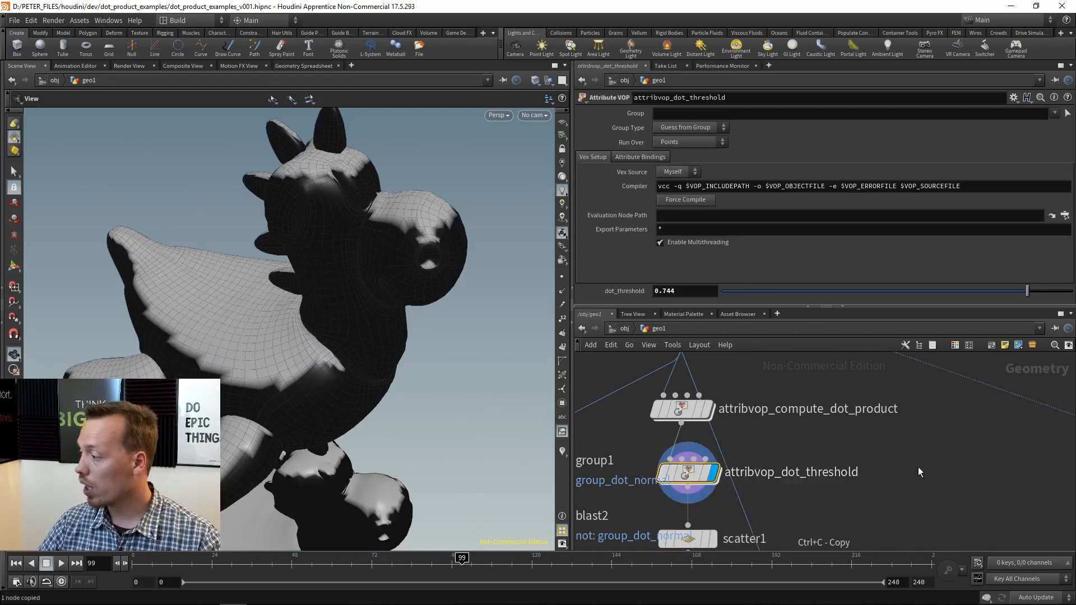
key(ctrl+v)
middle_drag(973, 502, 892, 487)
drag(798, 440, 741, 447)
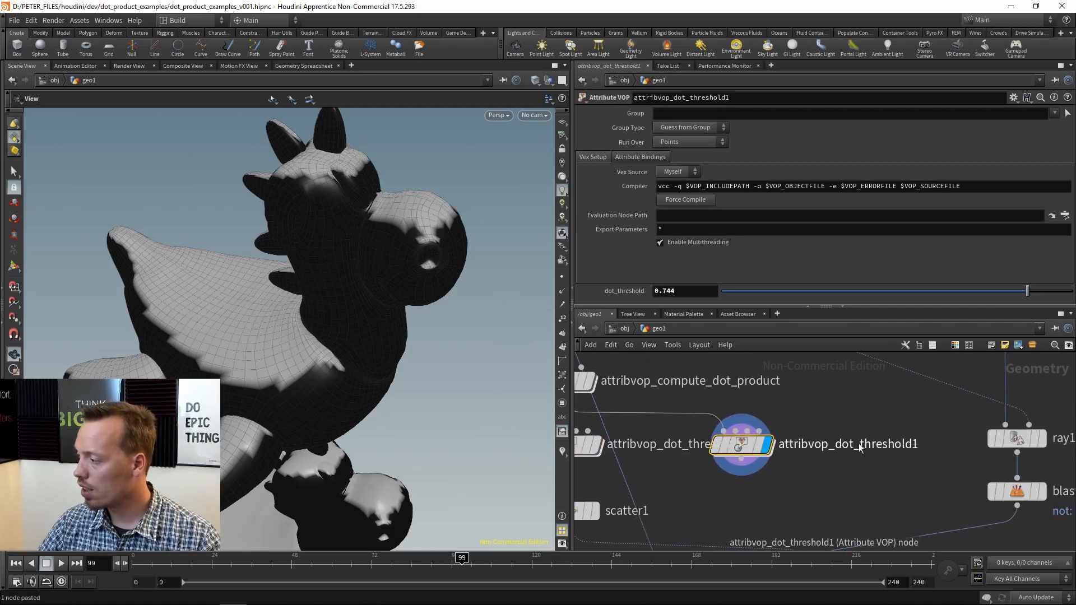
Step: Rename the duplicated attribvop_dot_threshold1 node as attribvop_viz
double_click(855, 446)
key(BackSpace)
key(Return)
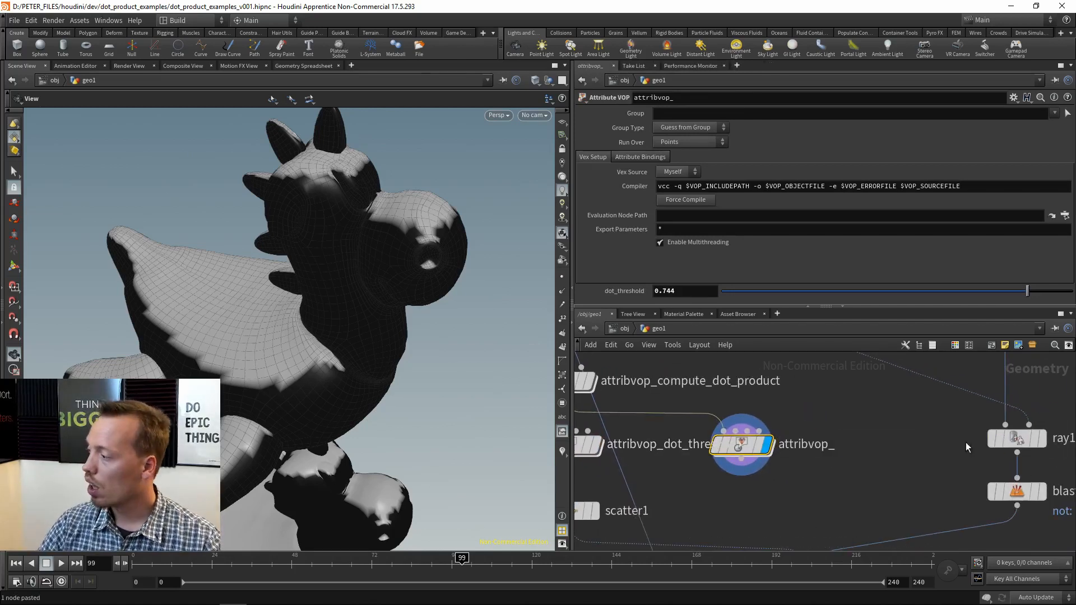
double_click(846, 446)
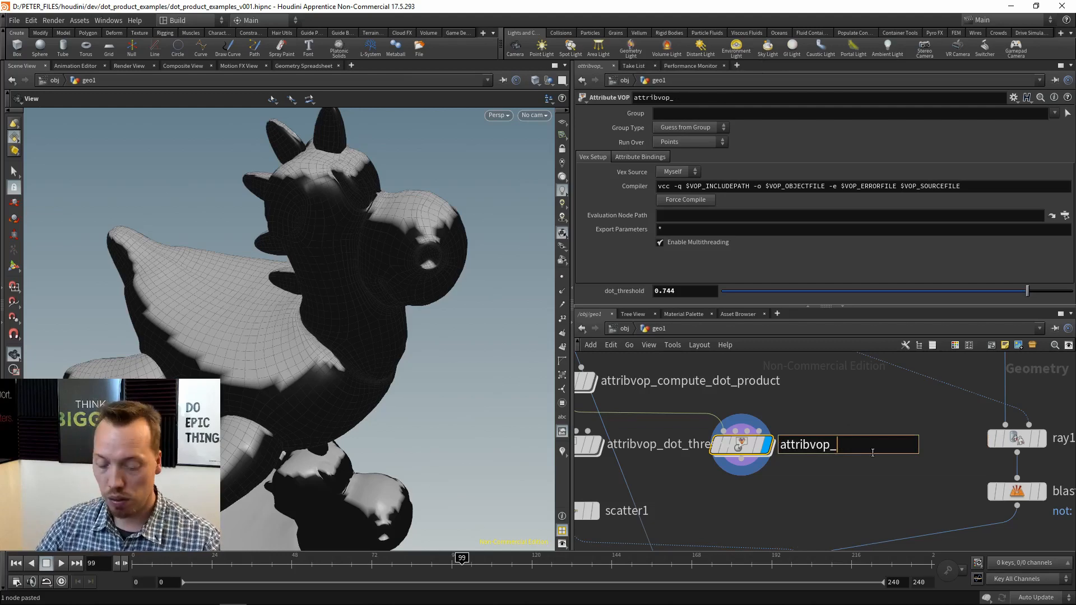
key(Return)
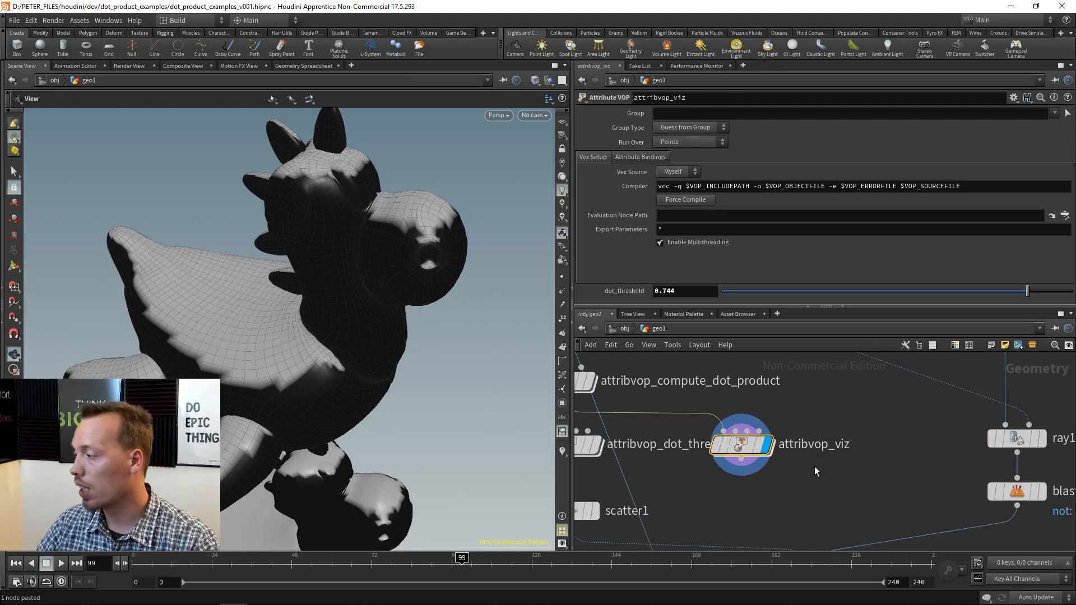
Step: Detach attribvop_viz, place it beyond group1 on the far side of the chain, and feed its first input from attribdelete1
scroll(816, 449, down, 3)
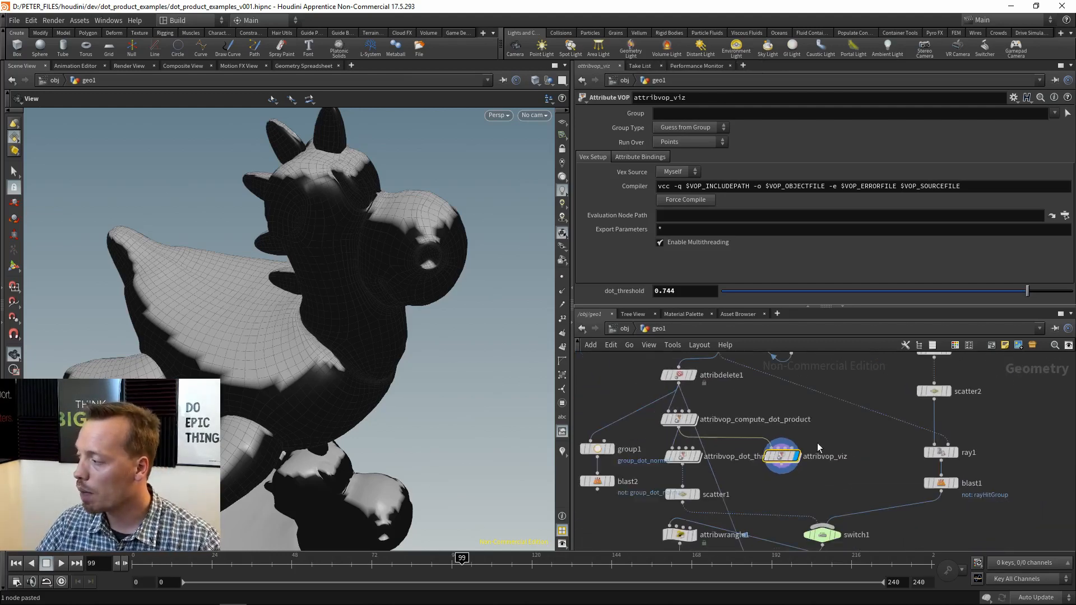
middle_drag(818, 443, 865, 475)
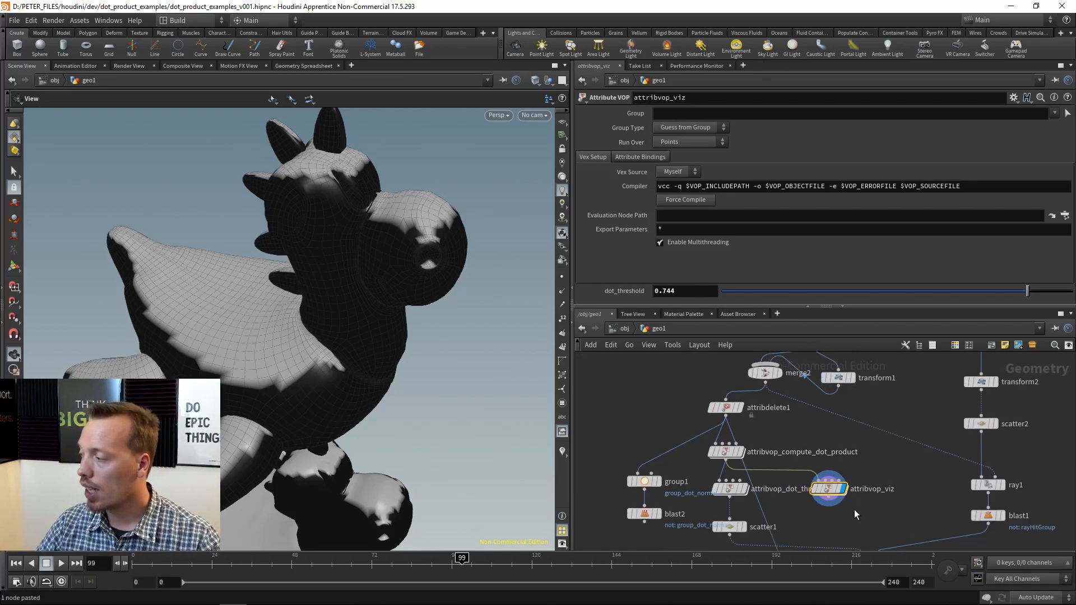
middle_drag(849, 514, 932, 465)
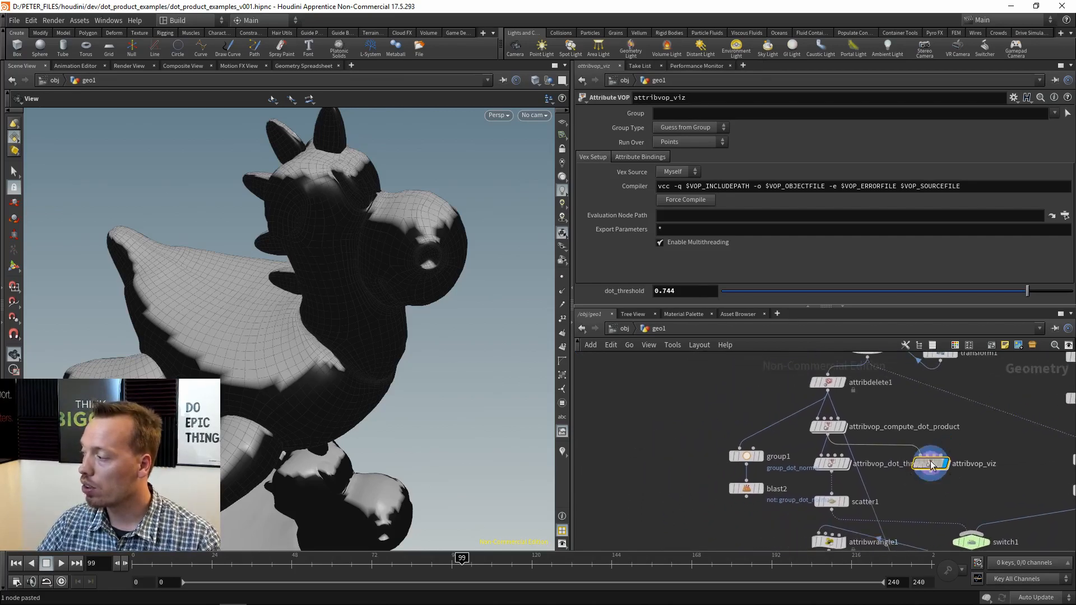
drag(932, 465, 622, 457)
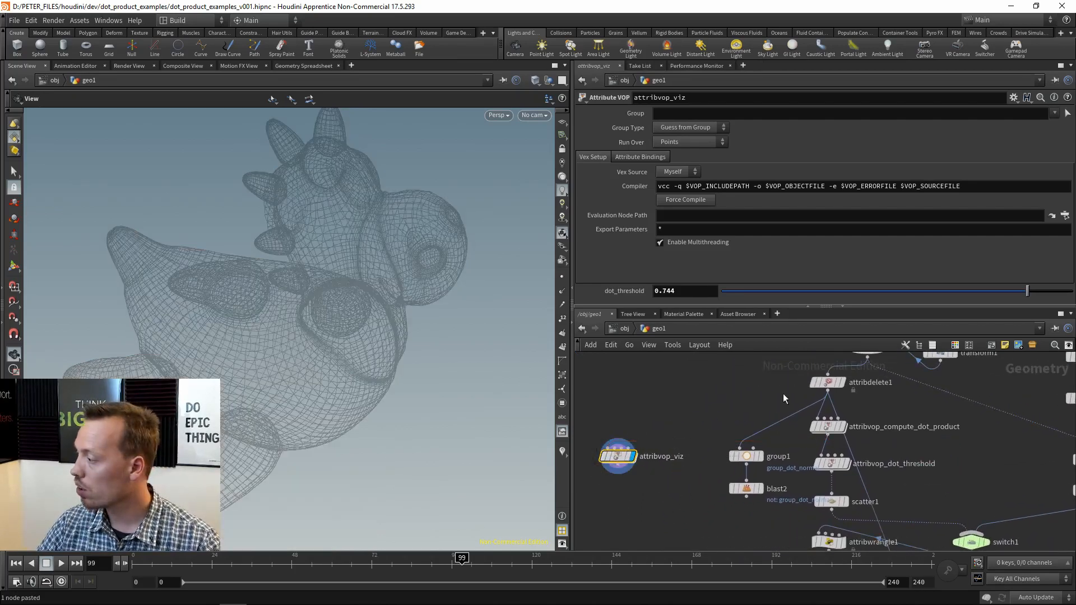
scroll(783, 395, up, 2)
click(848, 388)
mouse_move(610, 440)
middle_down()
mouse_move(692, 449)
mouse_move(795, 435)
middle_up()
click(716, 466)
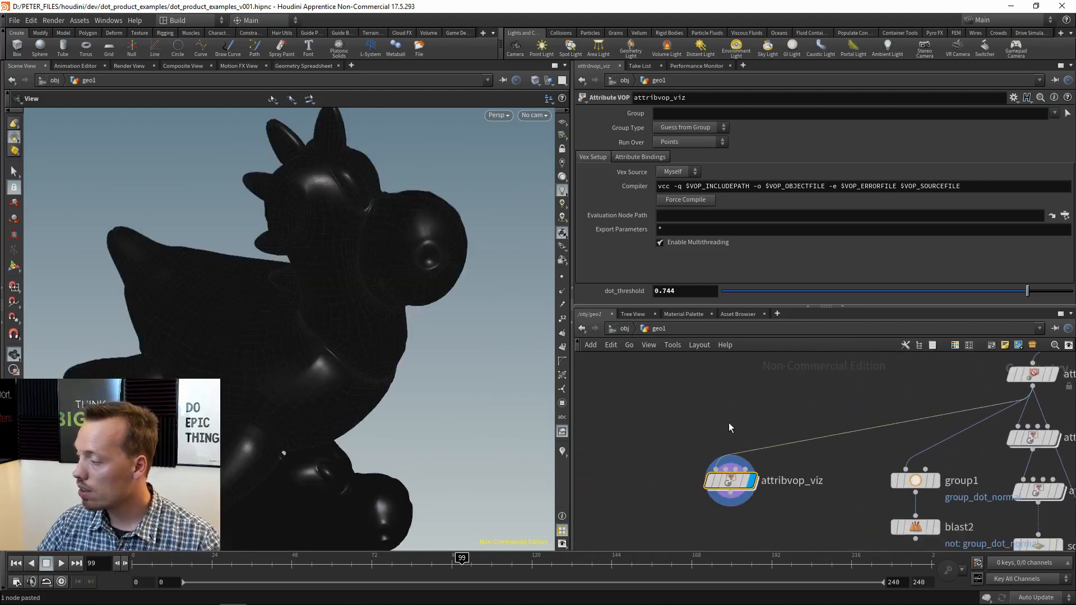
Step: Add a Sphere node above attribvop_viz in the network
middle_drag(728, 422, 751, 445)
key(Tab)
text(ad)
click(685, 402)
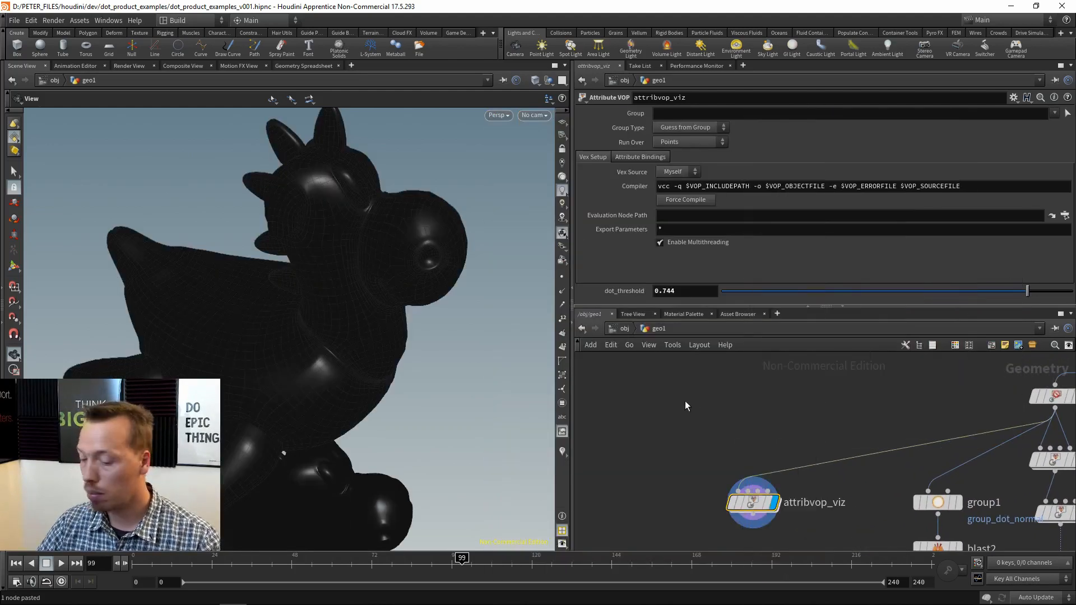
key(Tab)
click(799, 122)
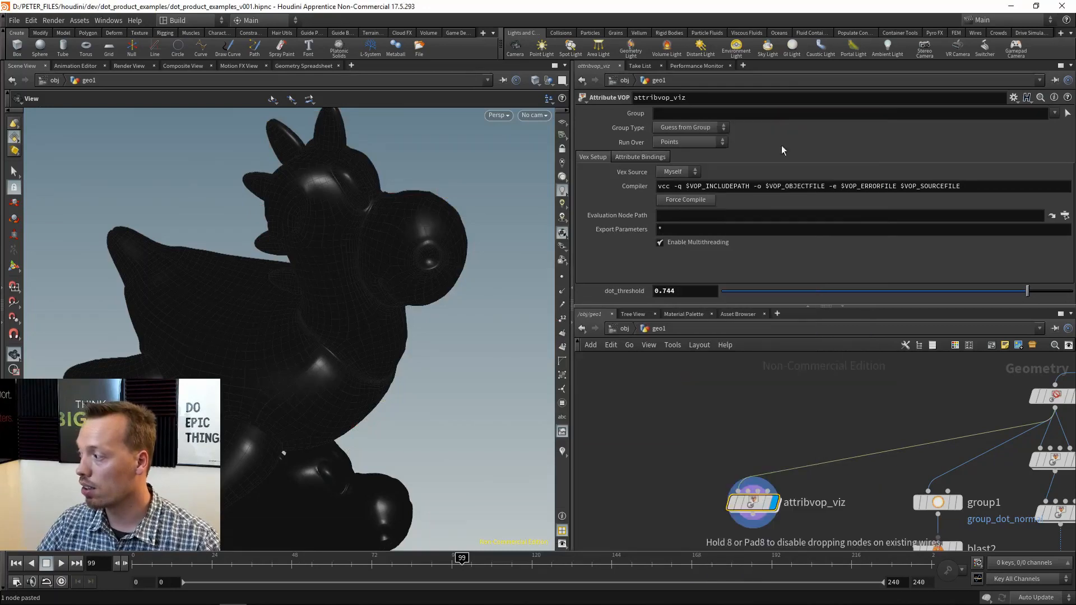
click(751, 390)
scroll(778, 410, up, 2)
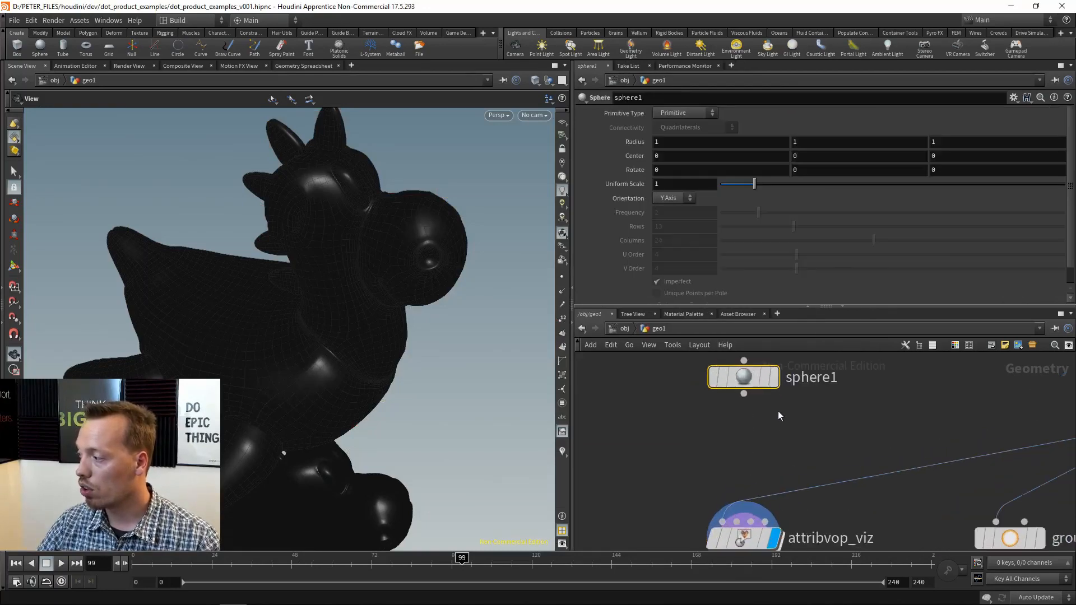
Step: Display sphere1 in the viewport with its points and point numbers shown, and look at its single centre point
click(777, 381)
scroll(235, 303, down, 2)
key(w)
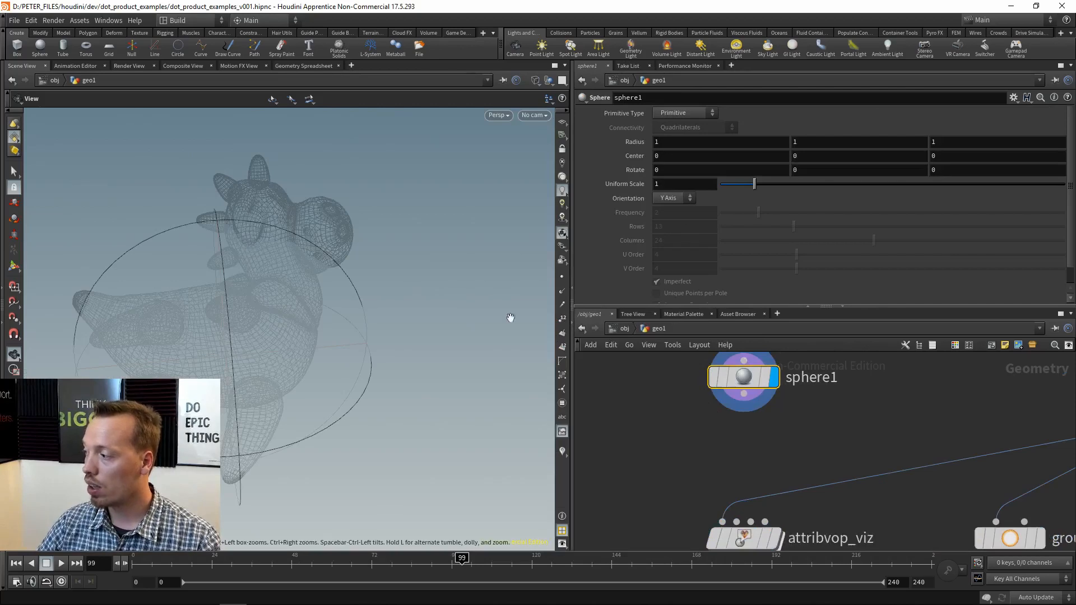
click(562, 277)
drag(319, 351, 325, 336)
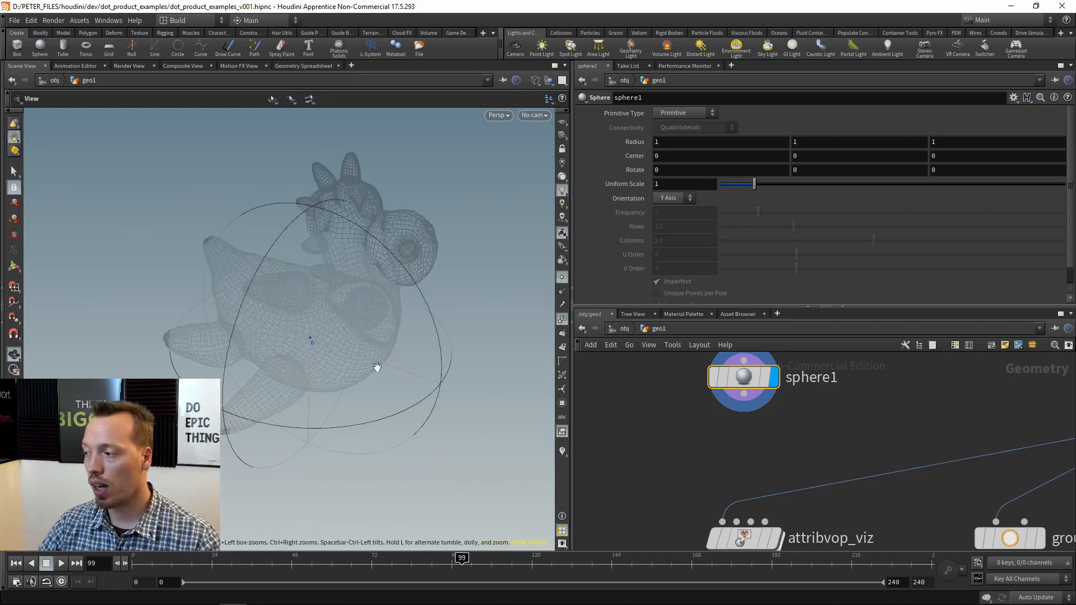
Step: Add a Transform node below sphere1 and connect it to the sphere's output
middle_drag(758, 427, 755, 418)
key(Tab)
mouse_move(796, 384)
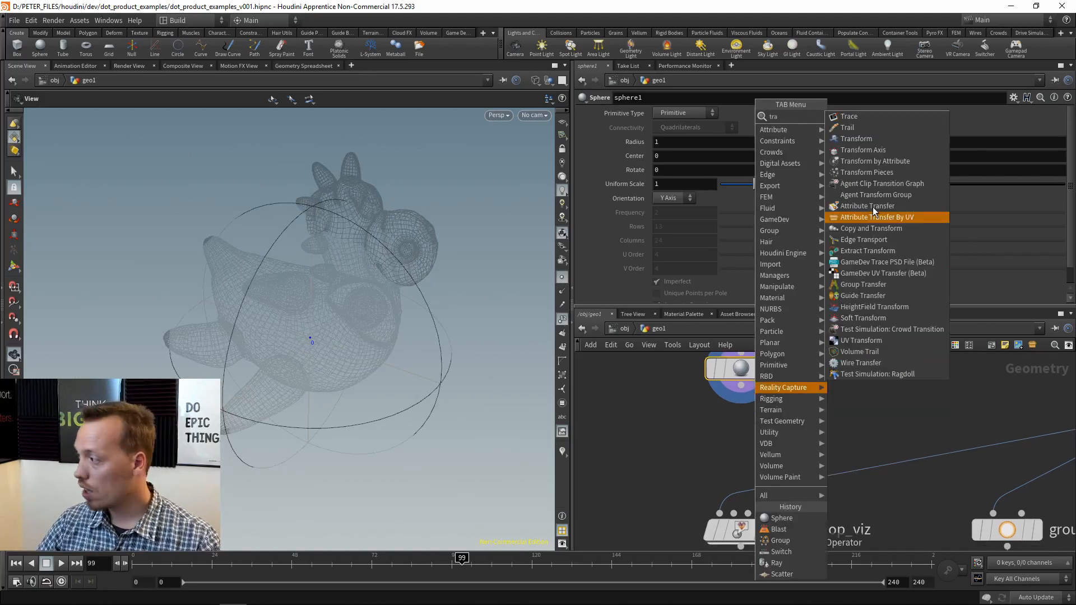
click(861, 141)
click(723, 446)
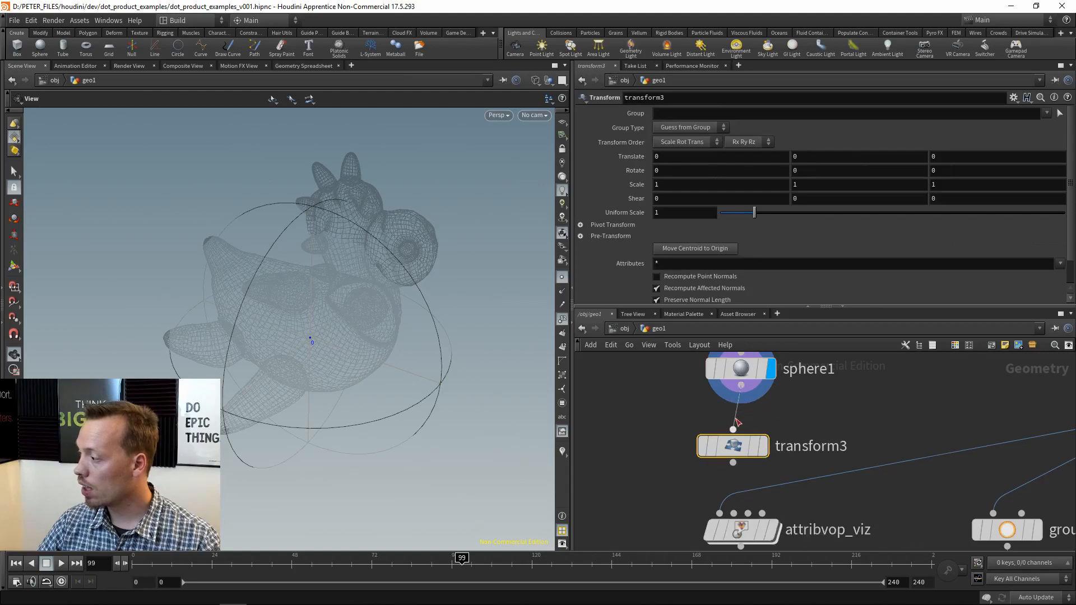
drag(723, 452, 749, 453)
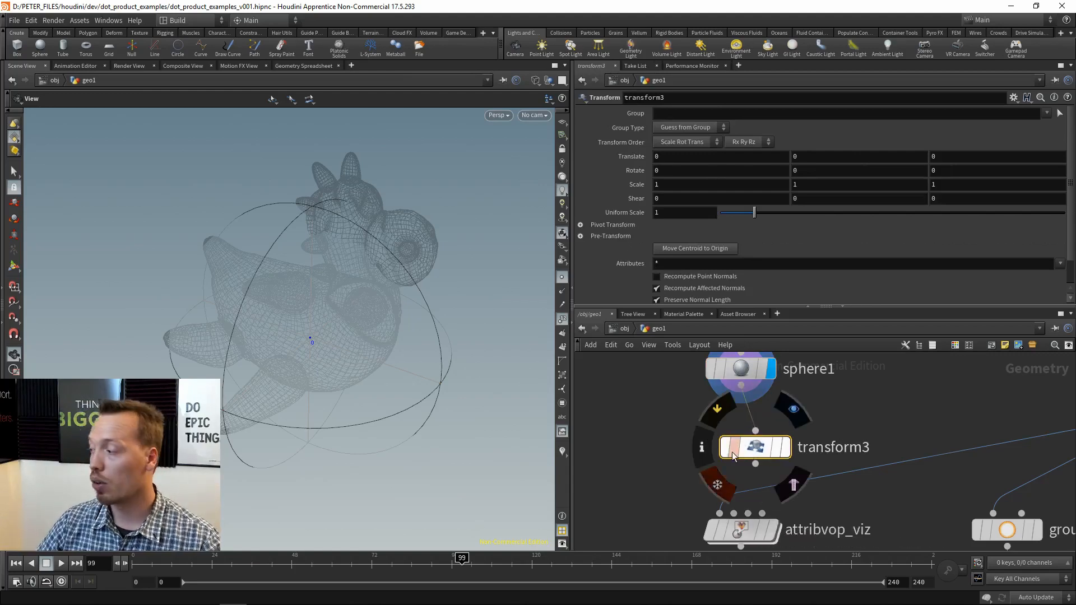
Step: Wire transform3 into the second input of attribvop_viz and reposition attribvop_viz beneath it
click(756, 464)
click(732, 502)
middle_drag(662, 482, 641, 424)
drag(644, 438, 724, 474)
middle_click(724, 474)
Step: Check the VOP network inside attribvop_viz and delete that node from geo1
key(Return)
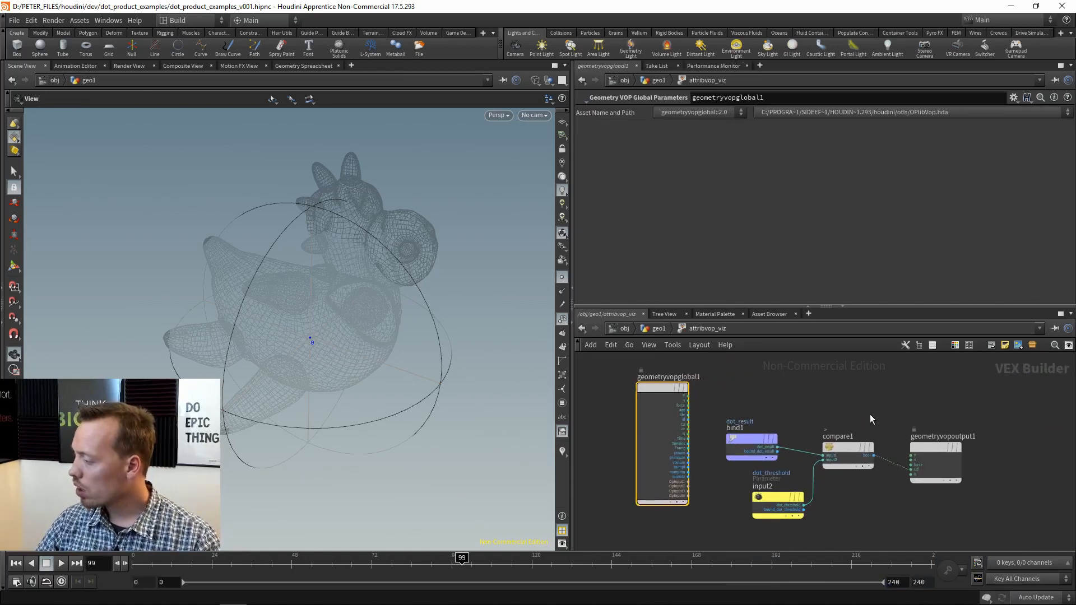
key(u)
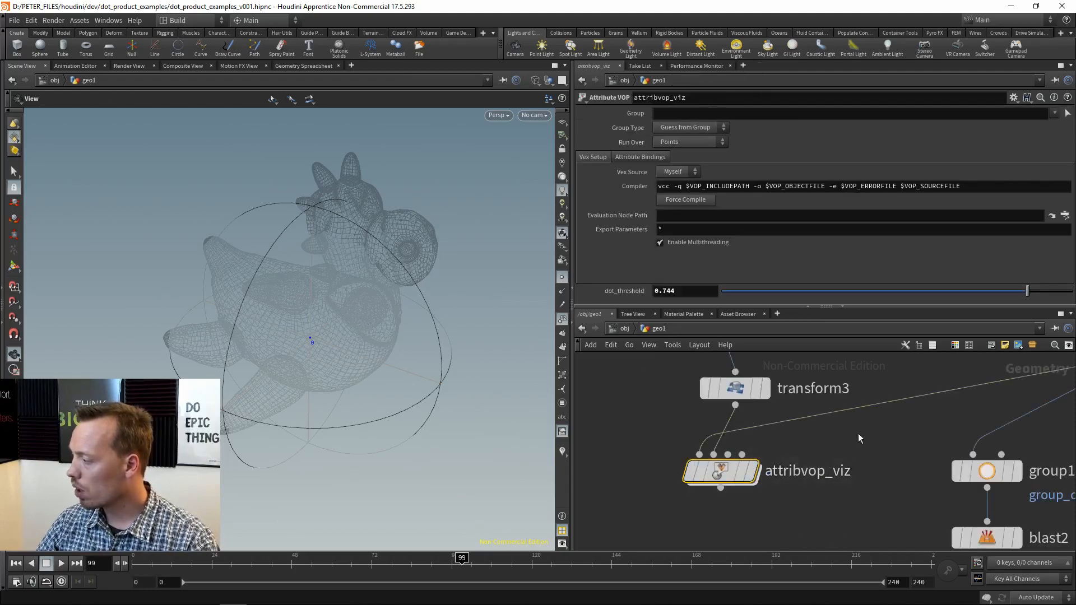
key(Delete)
Step: Copy attribvop_compute_dot_product, place the copy below transform3, and feed it attribdelete1 as first input and transform3 as second
middle_drag(966, 379, 687, 426)
click(877, 461)
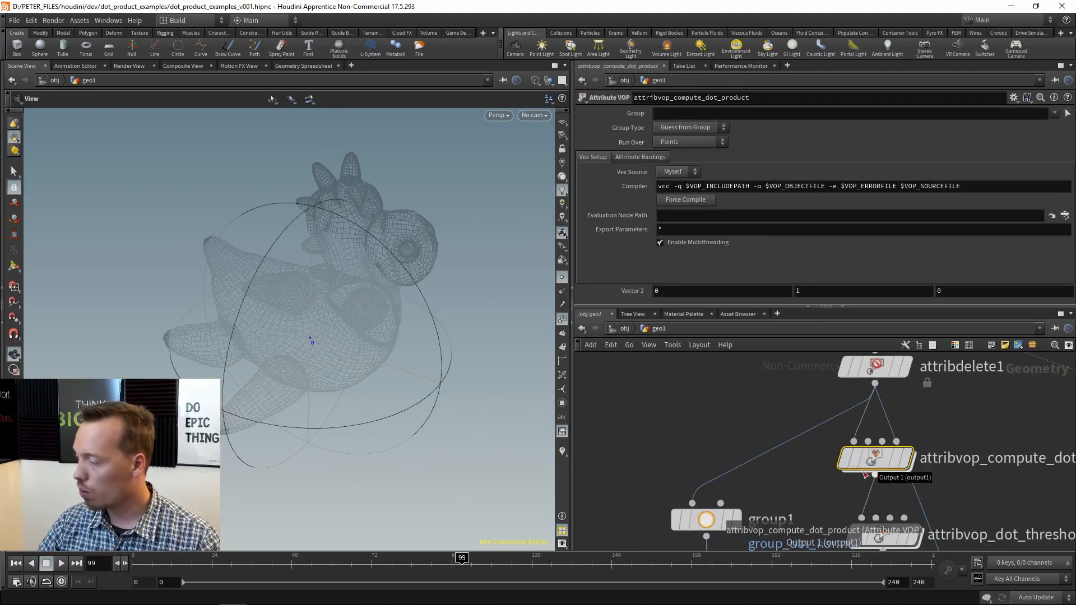
key(ctrl+c)
middle_drag(774, 448, 1054, 440)
key(ctrl+v)
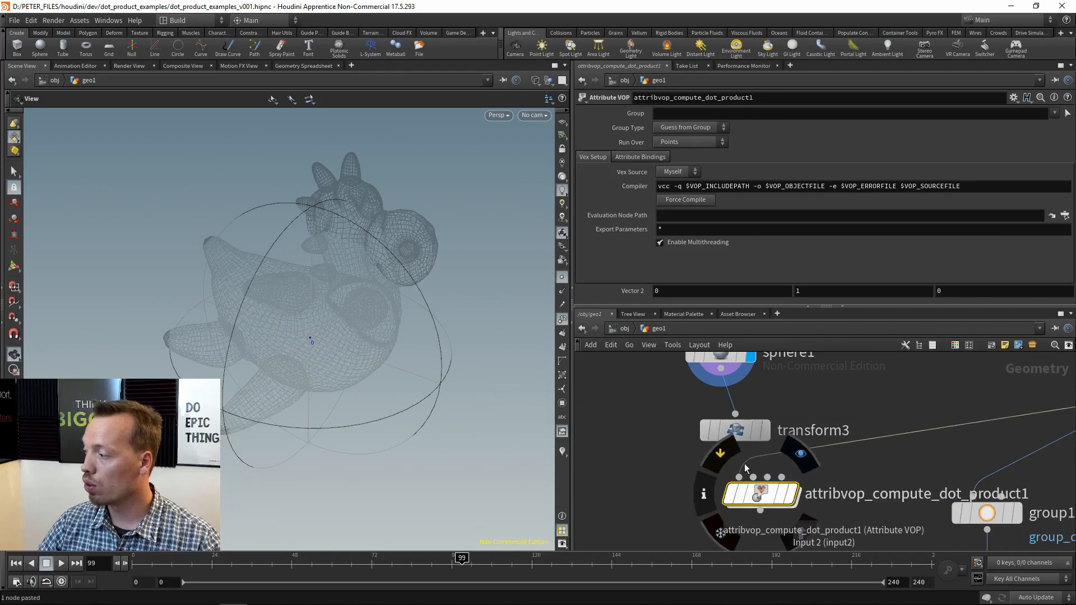
drag(761, 493, 712, 494)
middle_drag(782, 394, 909, 428)
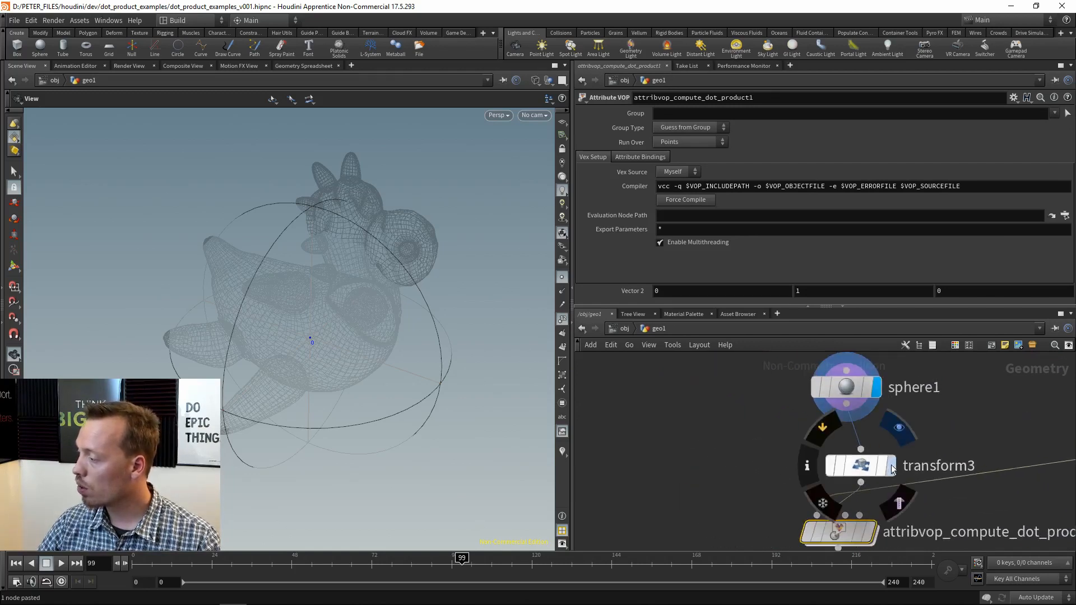
Step: Display transform3 and move the sphere above and in front of the toy, to about 1.79 in Y and 1.62 in Z
click(861, 466)
key(Return)
alt+right_drag(332, 371, 269, 359)
mouse_move(269, 358)
alt+mouse_down()
mouse_move(254, 332)
mouse_move(274, 380)
alt+mouse_up()
drag(285, 304, 401, 175)
alt+drag(383, 250, 351, 267)
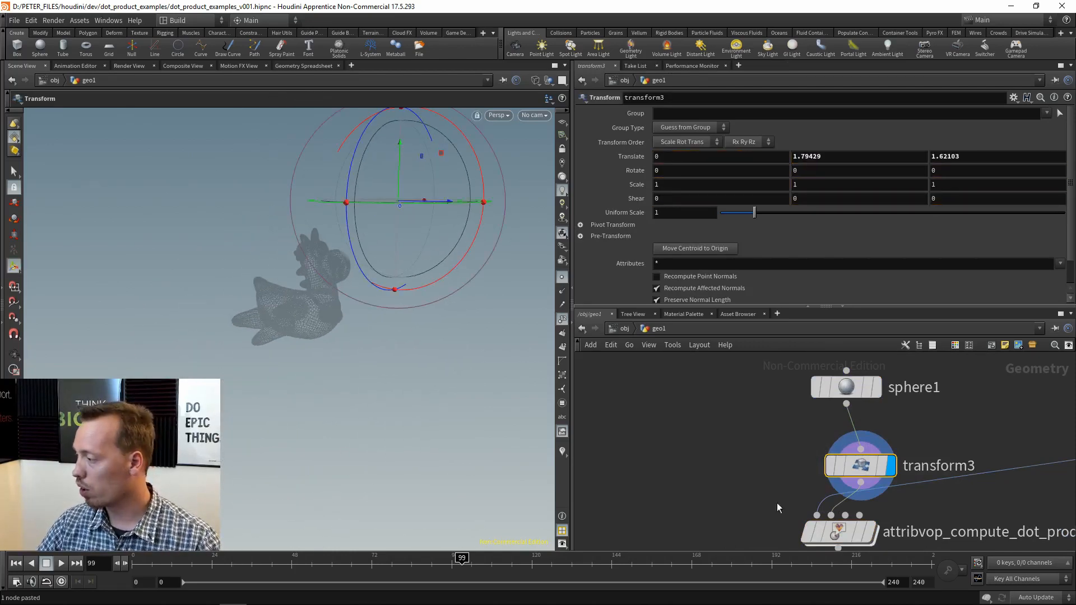
Step: Display attribvop_compute_dot_product1 and turn off the viewport's point and point-number display
middle_drag(900, 545, 856, 455)
scroll(855, 455, up, 2)
click(816, 445)
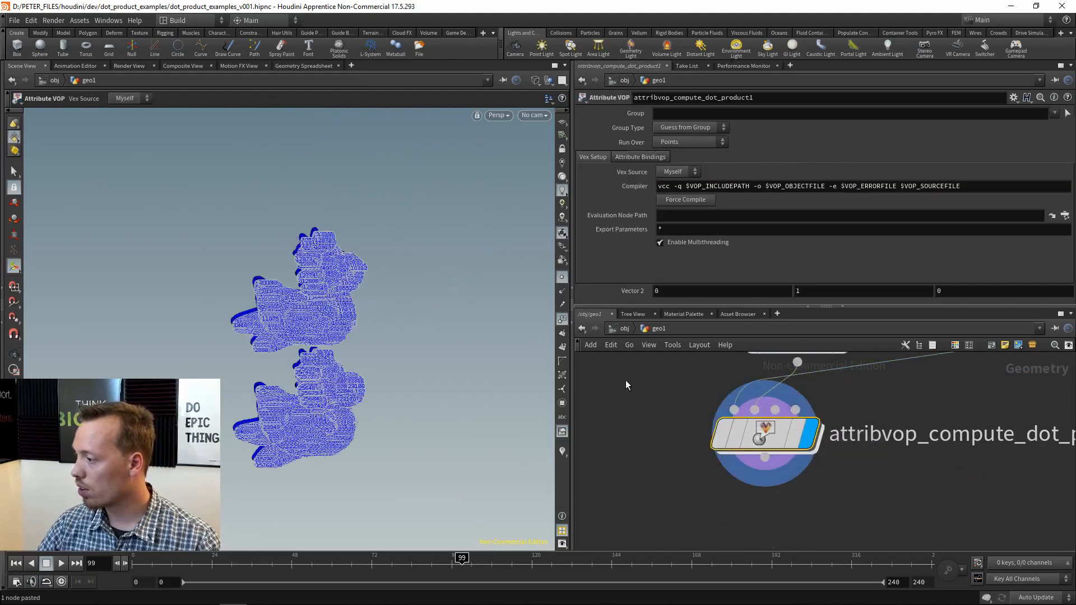
key(ctrl+b)
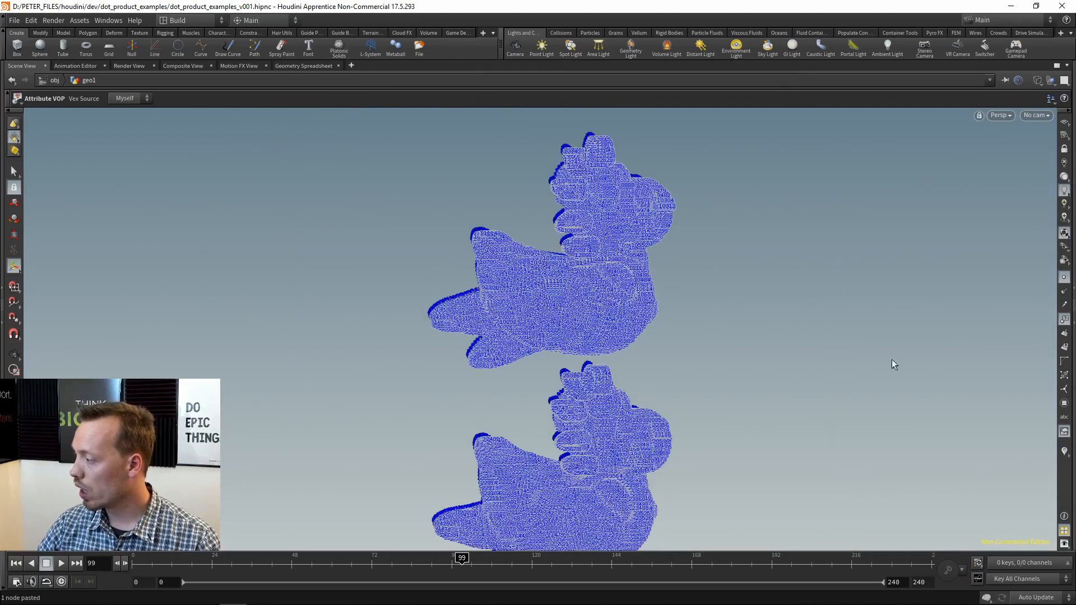
key(ctrl+b)
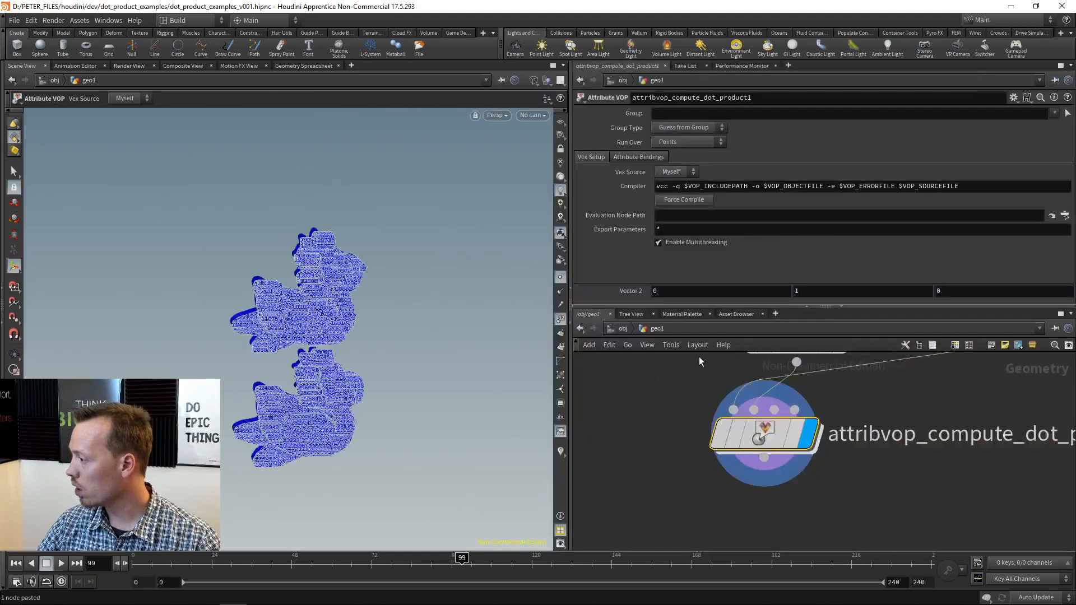
click(561, 319)
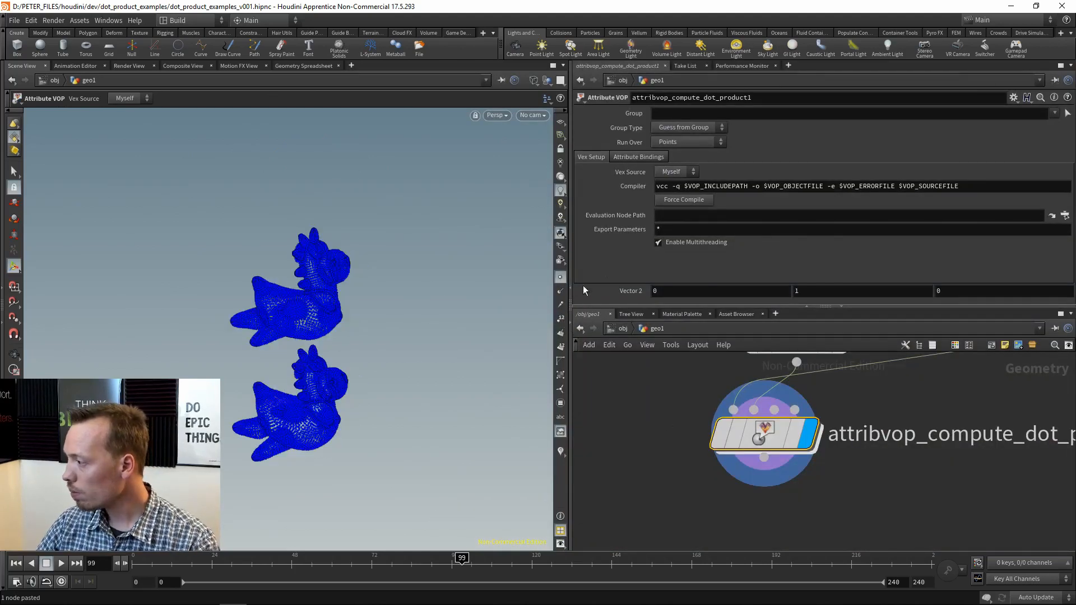
Step: Inside attribvop_compute_dot_product1, add a Get Attribute node below the vec2 parameter
key(Return)
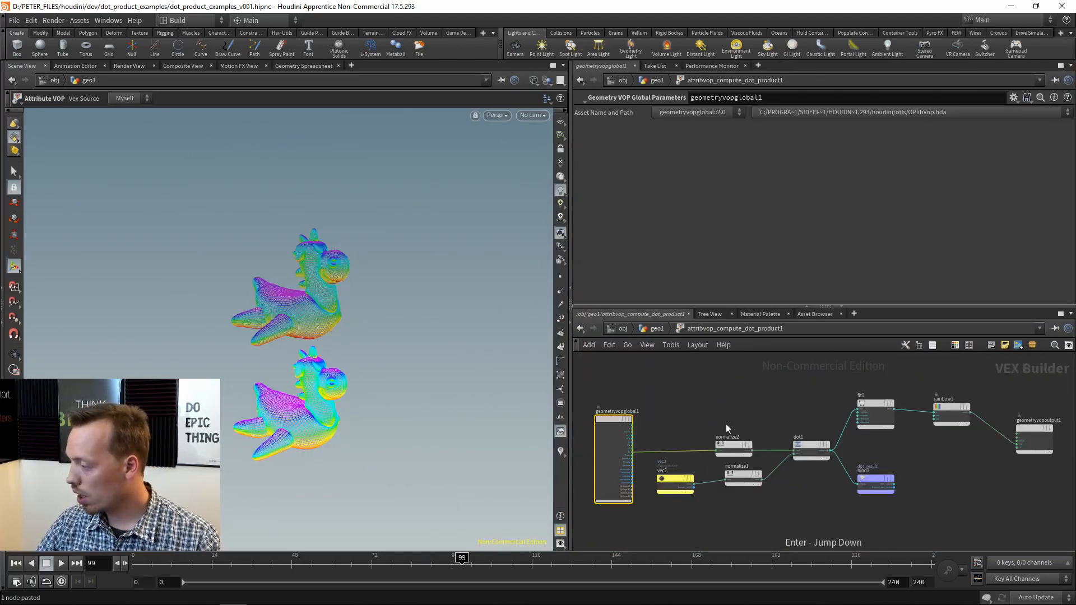
key(ctrl+b)
scroll(452, 368, up, 5)
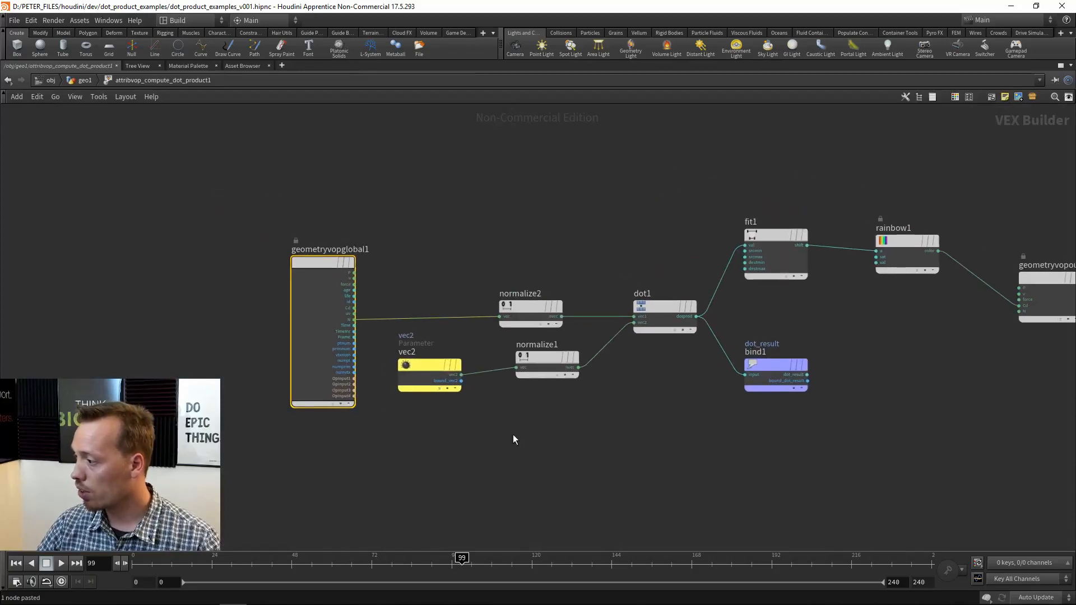
middle_drag(492, 438, 538, 429)
text(getattr)
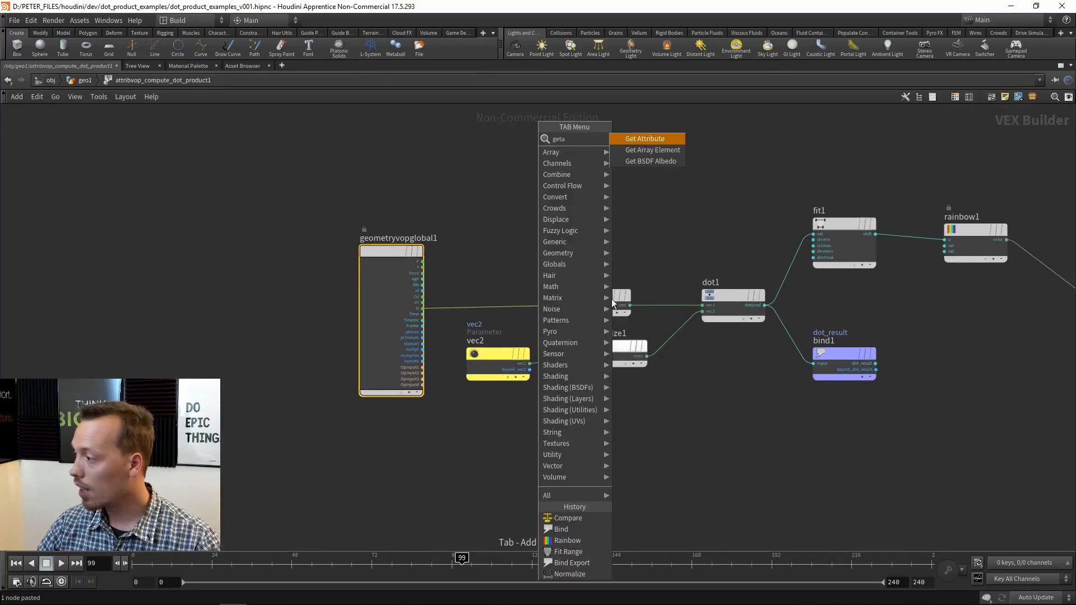
click(634, 139)
click(524, 481)
Step: Connect OpInput2 to getattrib1's file input and feed its i1 input from a new constant of 0
scroll(450, 440, up, 5)
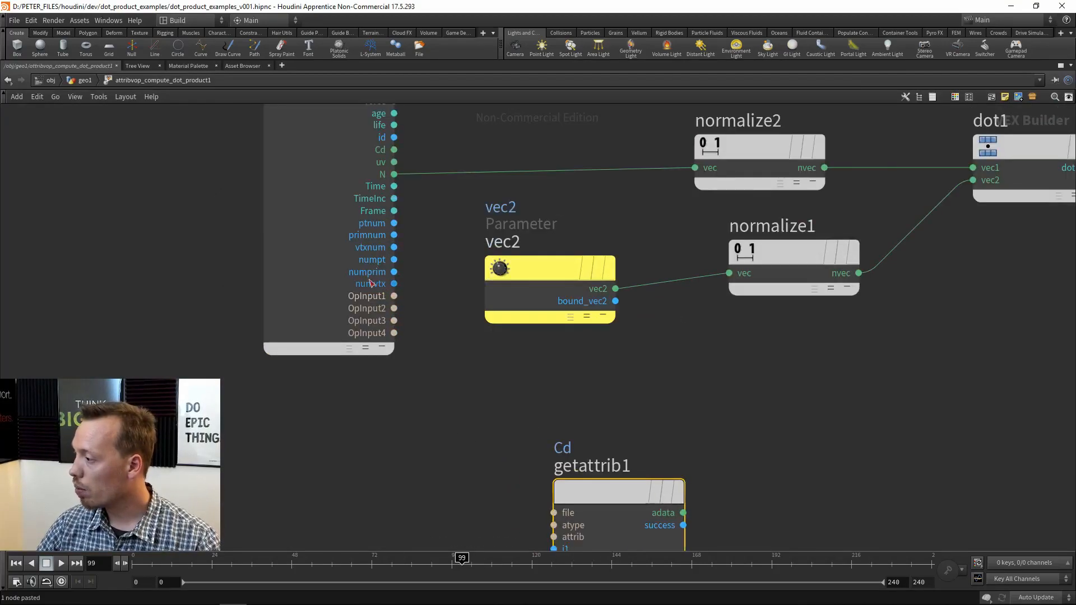
click(423, 373)
drag(546, 454, 565, 366)
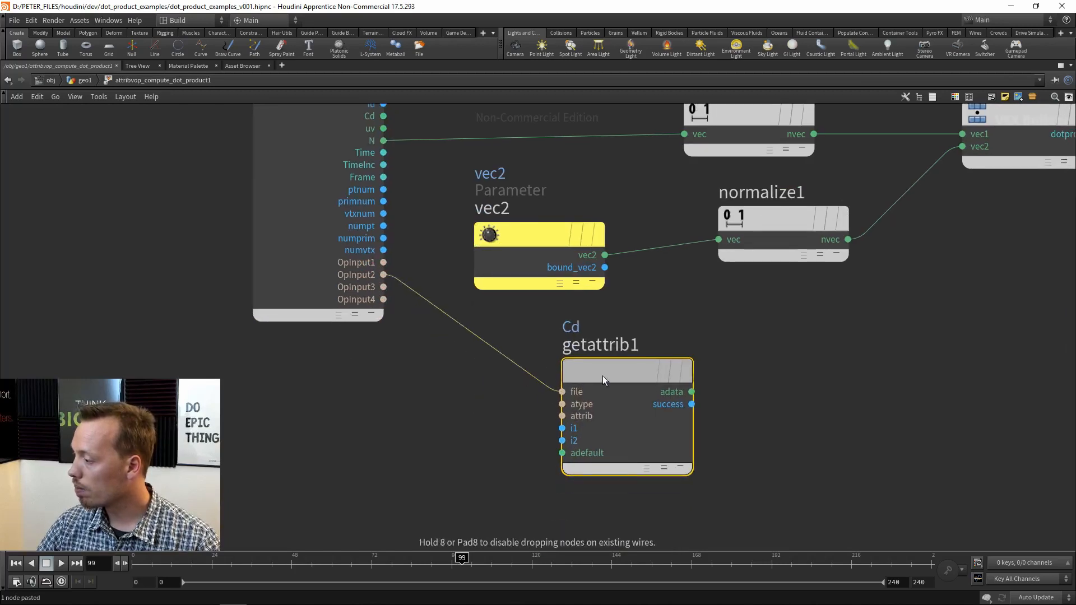
right_click(563, 387)
click(595, 411)
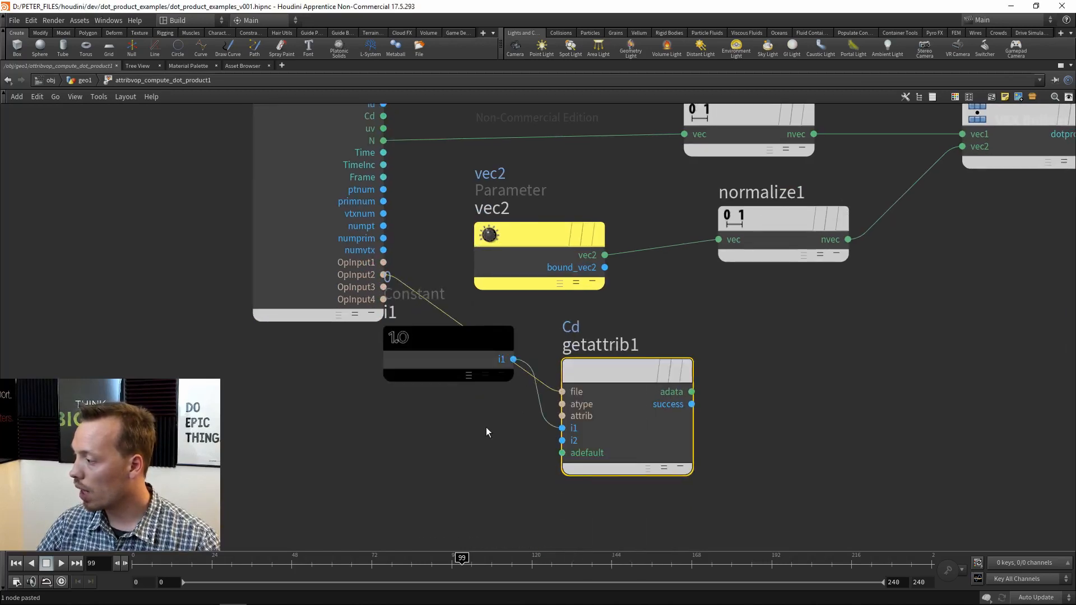
middle_drag(850, 372, 706, 380)
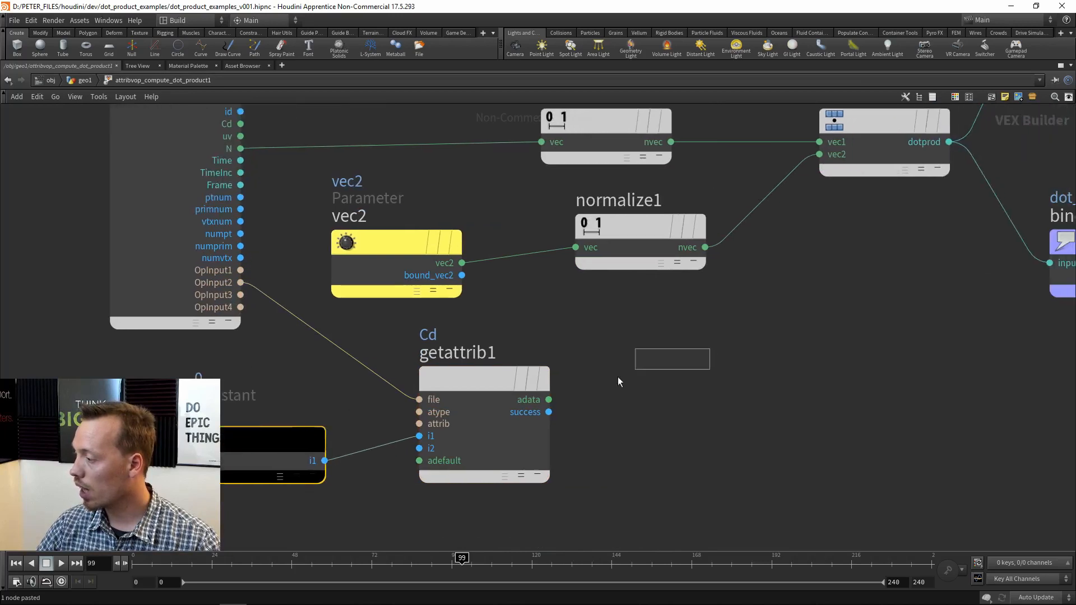
Step: Set the attribute that getattrib1 reads to P
click(496, 408)
key(p)
click(908, 202)
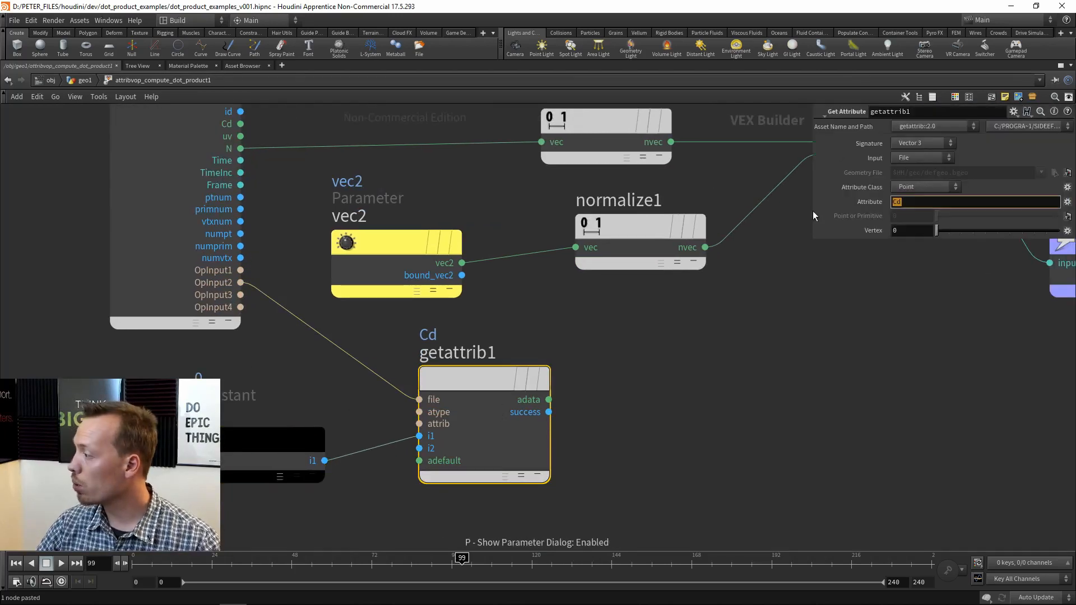
text(P)
key(Return)
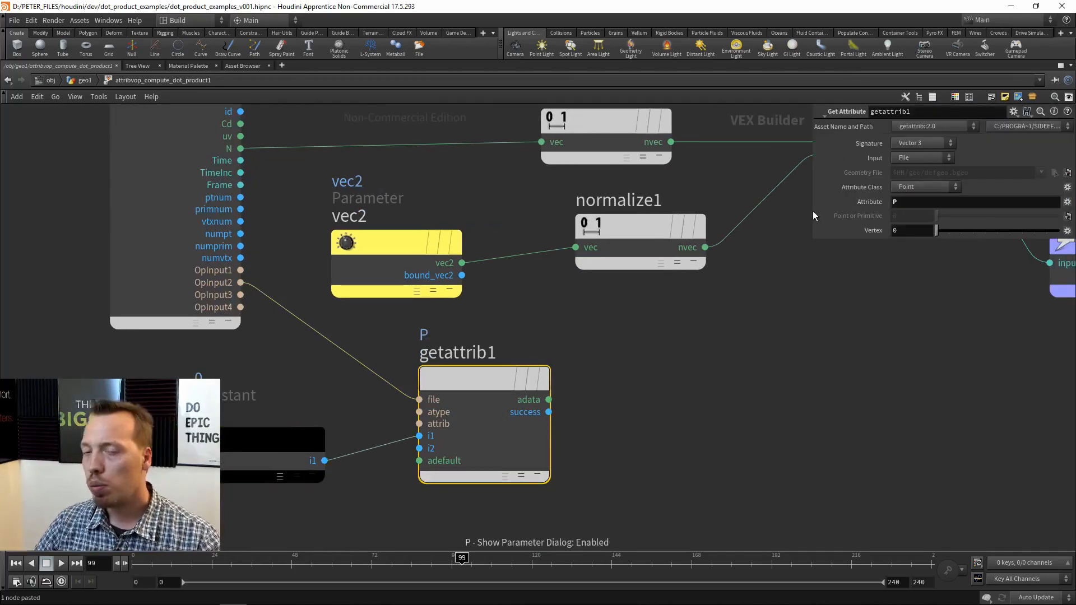
Step: Add a Subtract node beside getattrib1 in the attribvop_compute_dot_product1 network
middle_drag(772, 389, 615, 378)
scroll(620, 301, down, 2)
scroll(562, 359, up, 2)
click(241, 292)
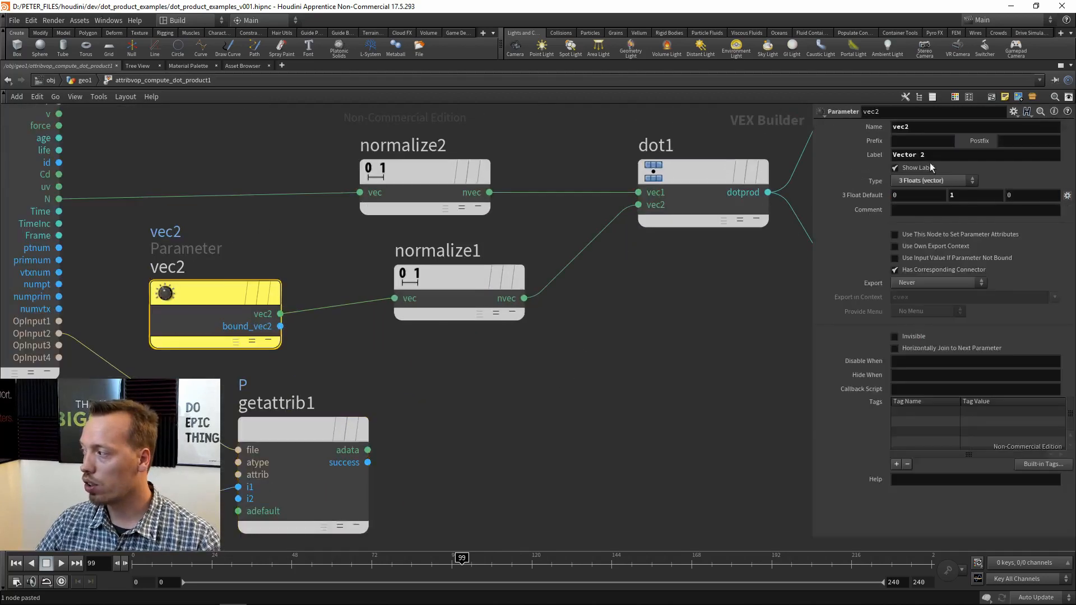
drag(269, 125, 500, 209)
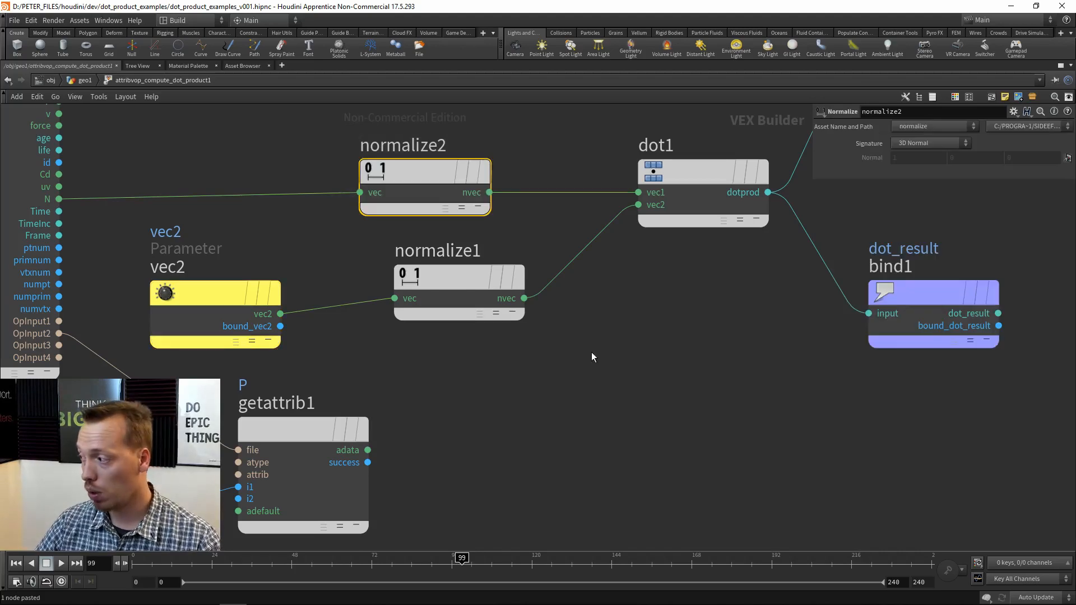
drag(594, 357, 184, 268)
middle_drag(425, 411, 469, 365)
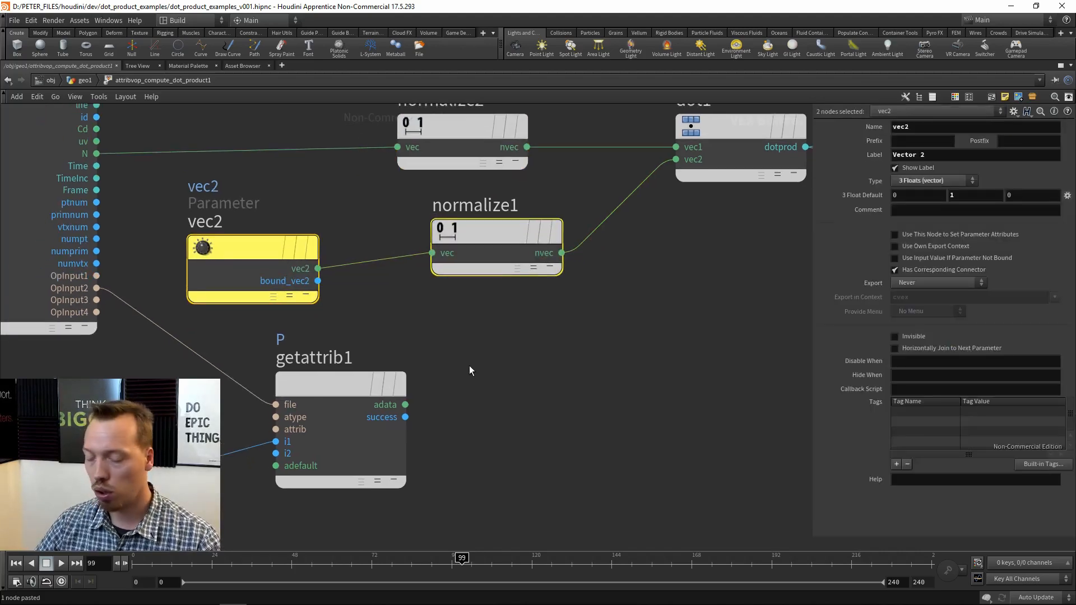
key(Tab)
text(sub)
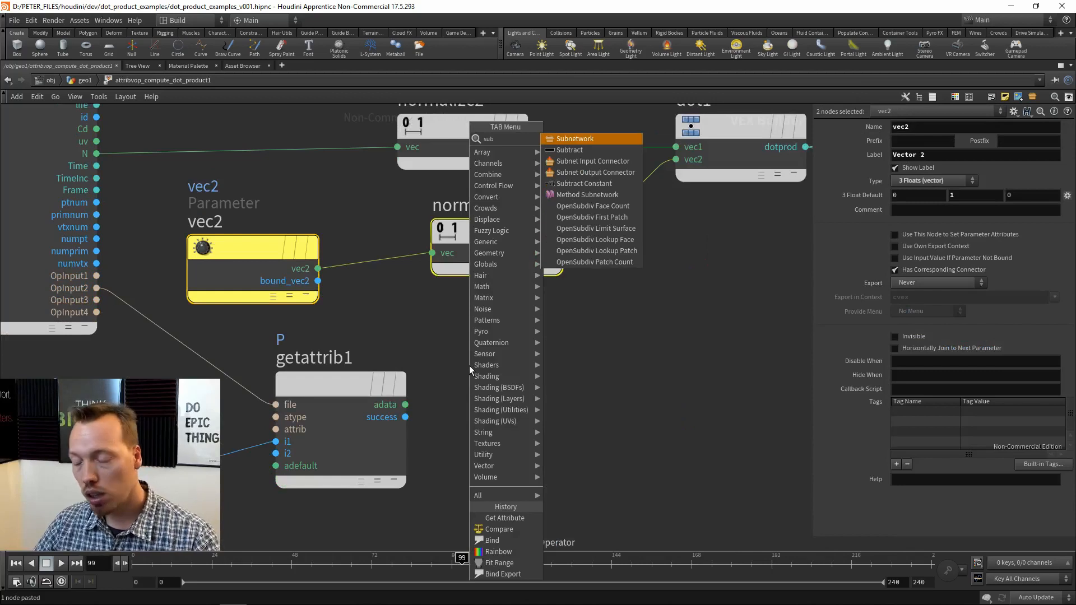
click(583, 150)
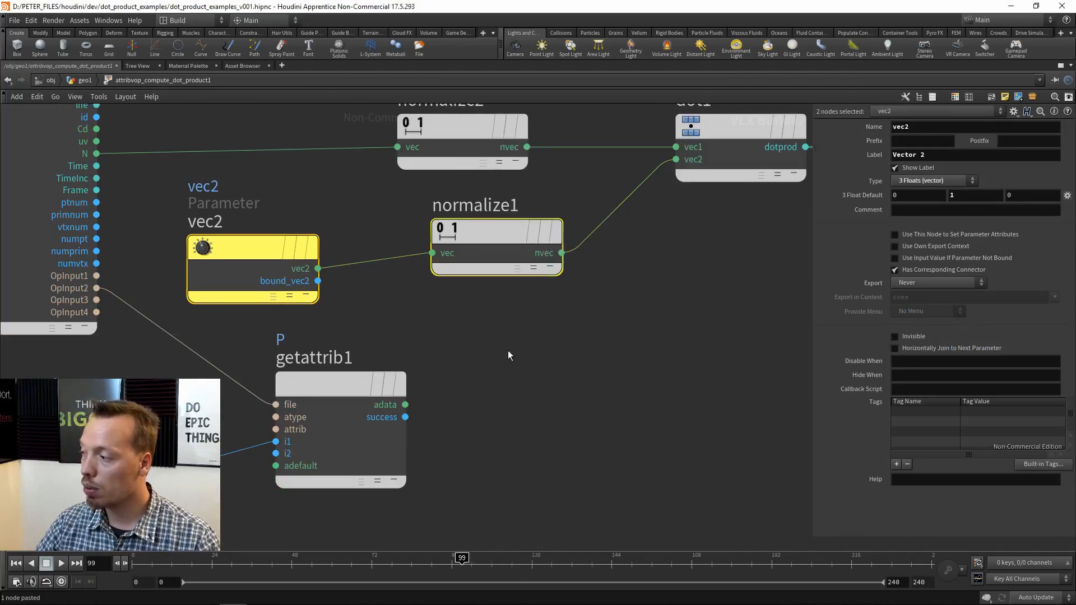
click(508, 351)
Step: Feed getattrib1's adata into subtract1's first input and the global P into its second input
mouse_move(356, 335)
drag(319, 358, 283, 358)
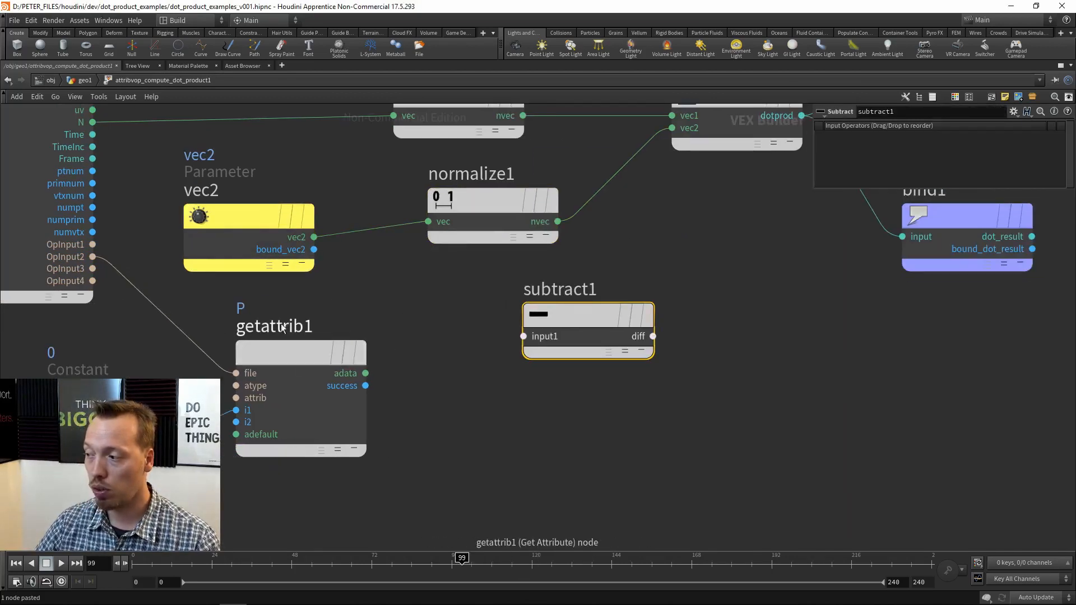
click(367, 374)
click(524, 337)
middle_drag(406, 298, 522, 420)
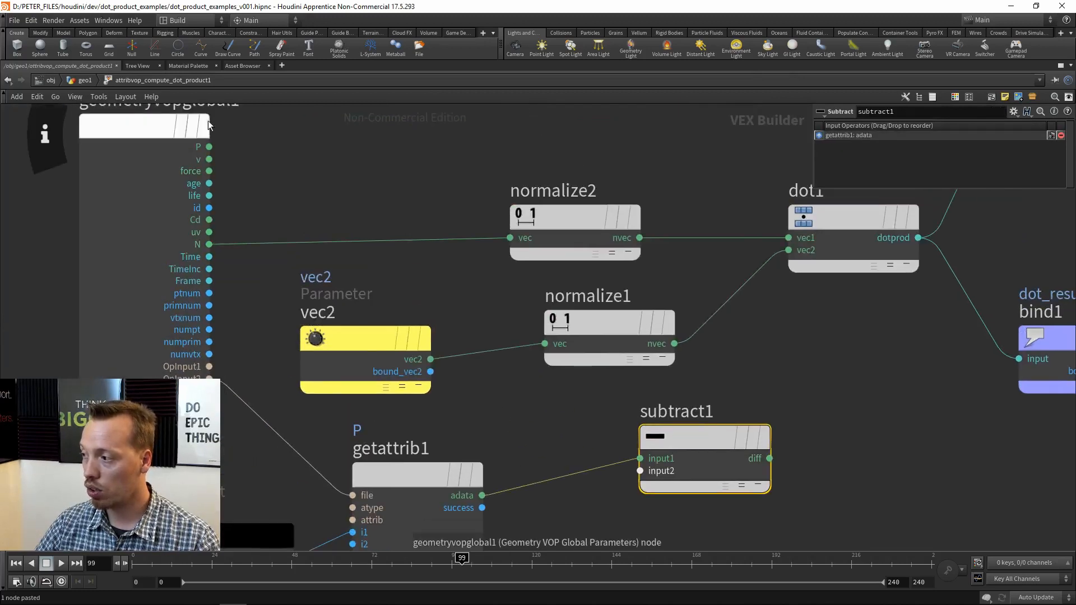
click(209, 146)
middle_drag(301, 211, 265, 147)
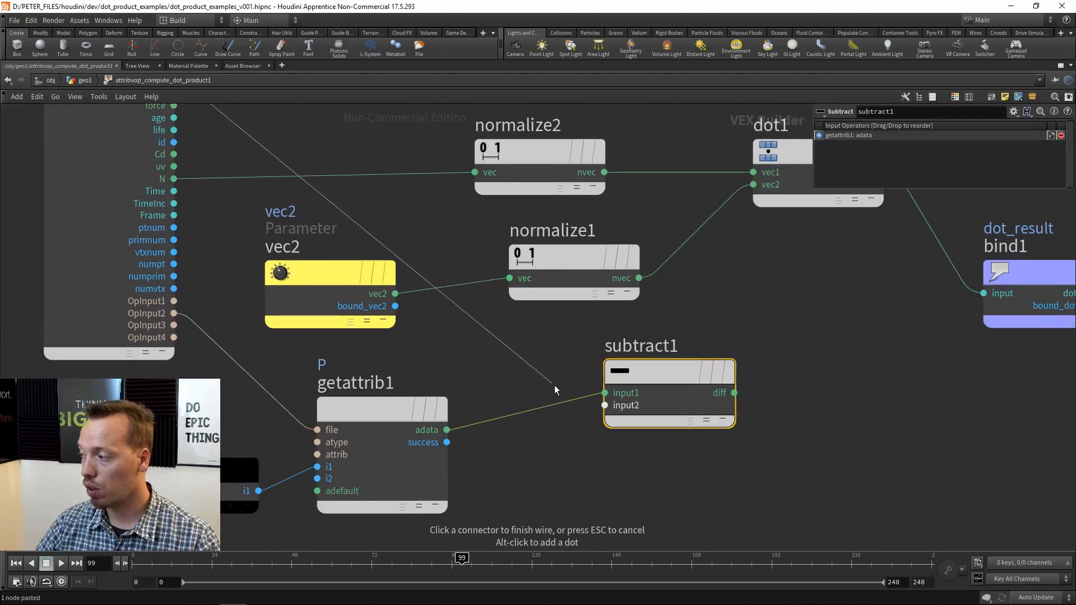
click(605, 405)
Step: Add a Normalize node after subtract1 and feed it with subtract1's diff output
middle_drag(909, 400, 769, 396)
key(Tab)
text(nor)
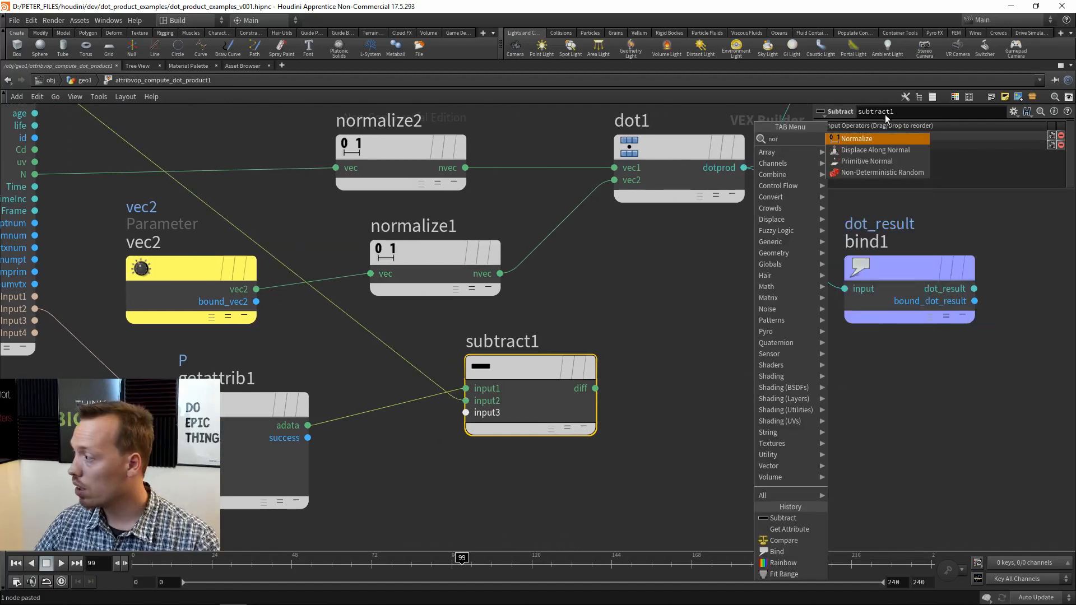
click(865, 140)
click(804, 408)
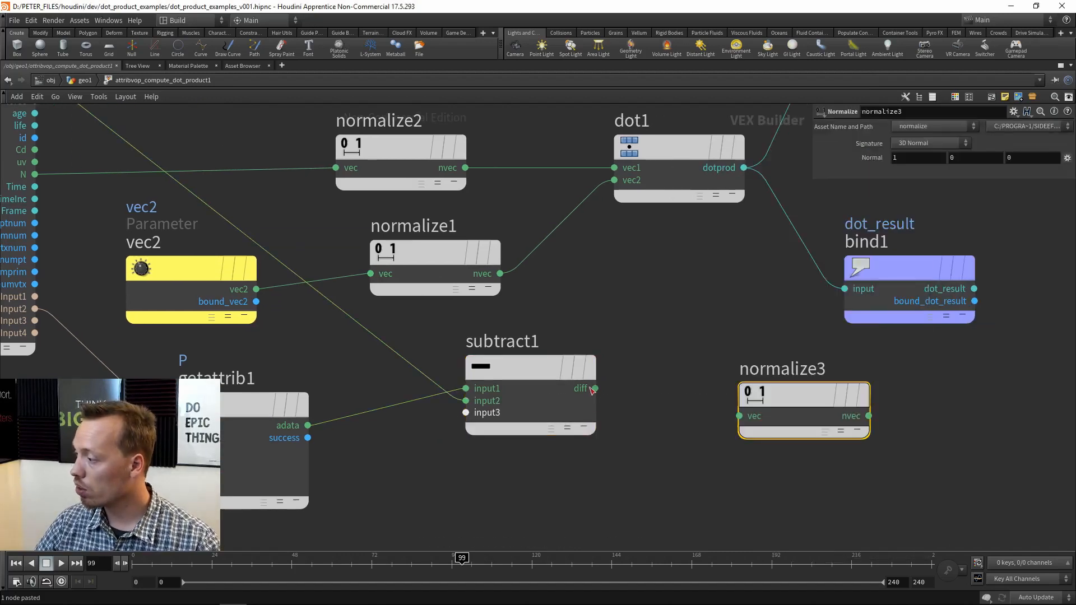
click(595, 389)
click(739, 416)
Step: Move geometryvopoutput1 nearer, connect normalize3's nvec to its N input, and restore the pane layout with the viewport
scroll(785, 392, down, 2)
middle_drag(953, 317, 704, 385)
middle_drag(840, 332, 659, 333)
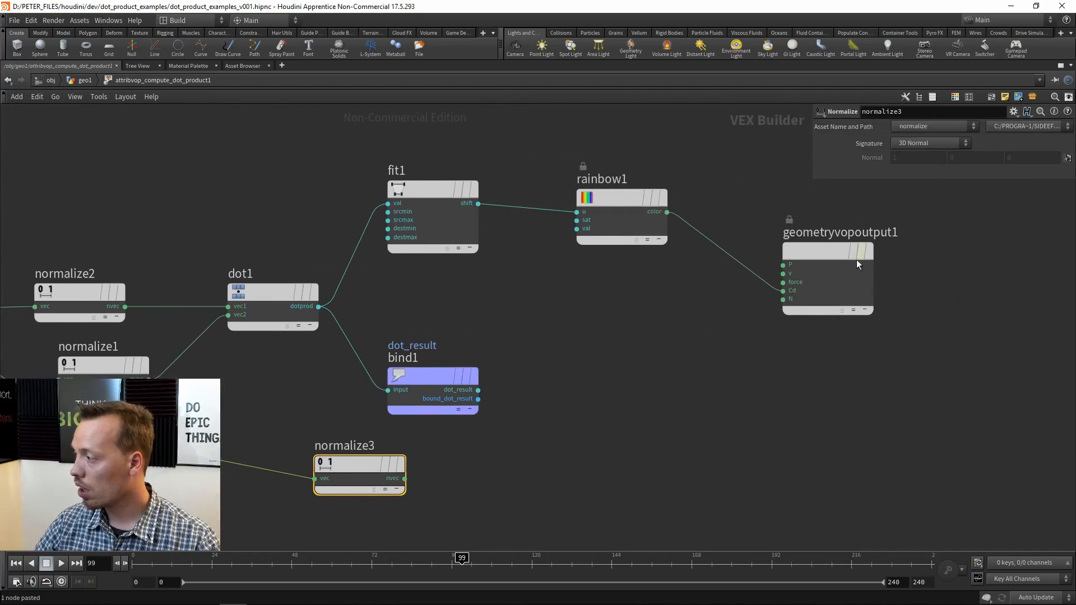
drag(857, 258, 609, 404)
scroll(488, 482, up, 2)
click(369, 475)
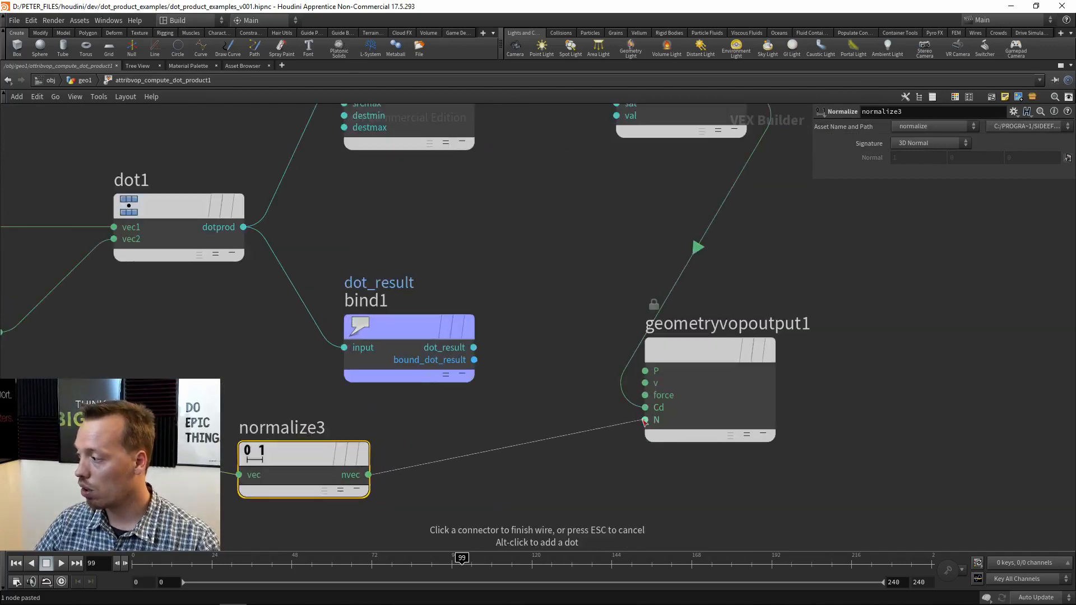
click(646, 420)
key(p)
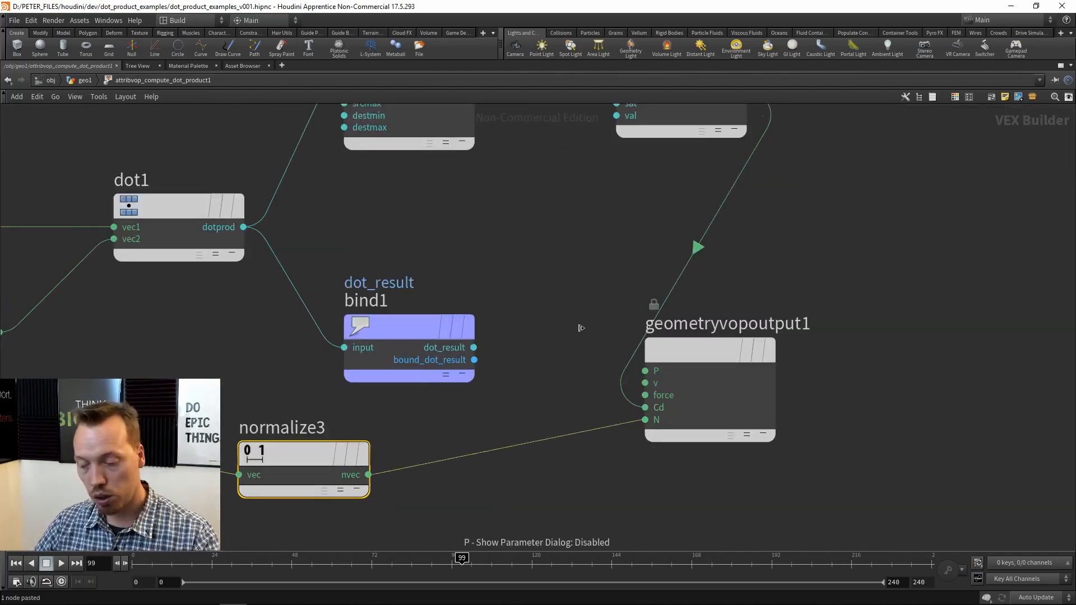
key(ctrl+b)
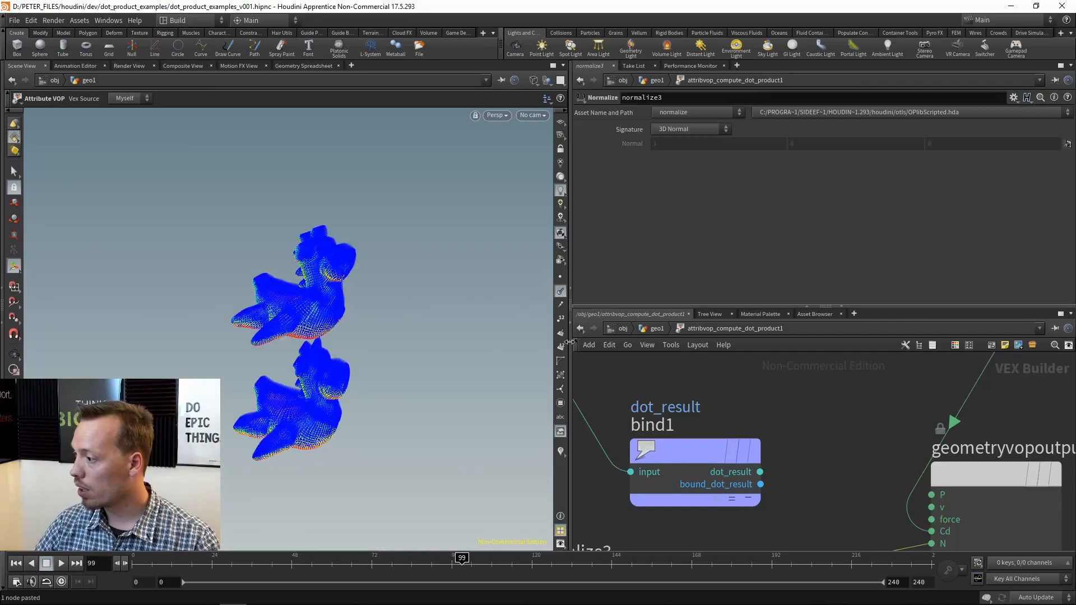
Step: Return to the geo1 network, move transform3 slightly away from the Attribute VOP, and template it to show the sphere
middle_drag(758, 405, 800, 404)
key(u)
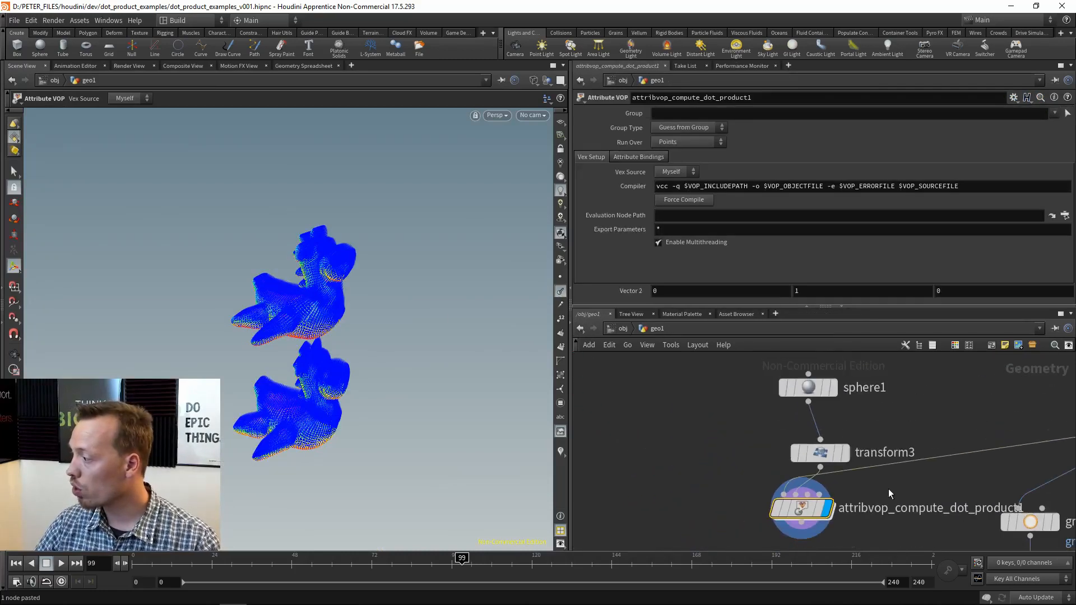
drag(751, 386, 767, 438)
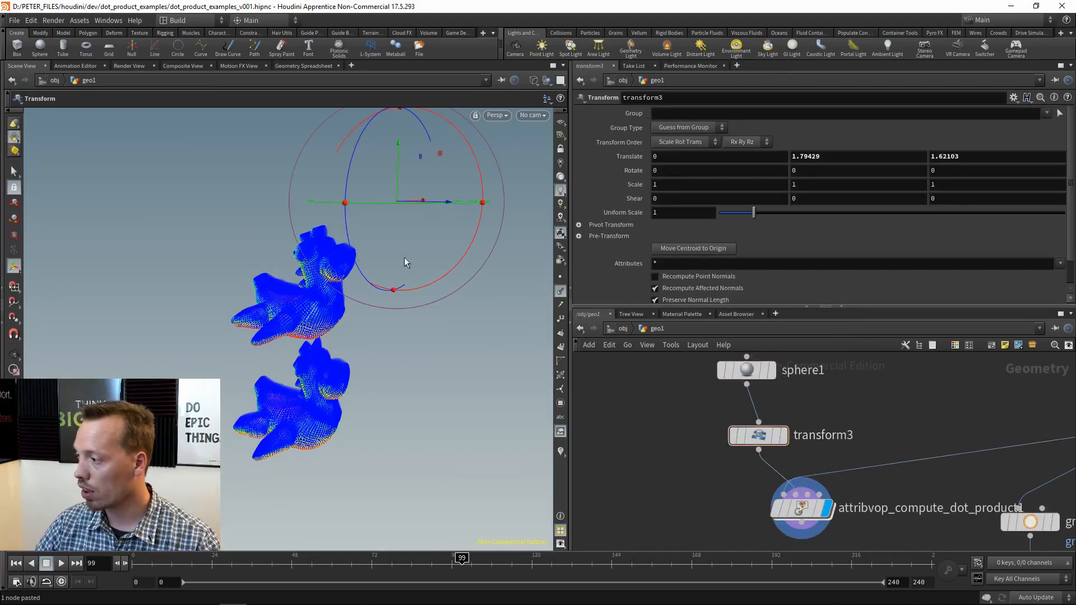
key(Escape)
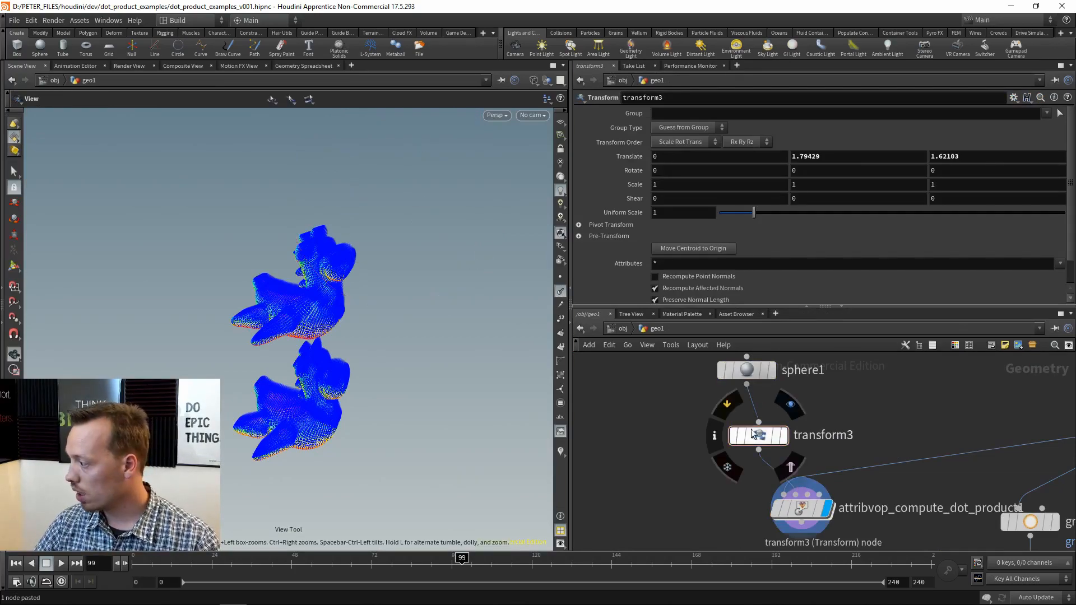
drag(851, 412, 721, 441)
Step: Examine from several angles how the normals on both toys are oriented relative to the templated sphere
drag(387, 279, 358, 281)
right_drag(358, 280, 469, 217)
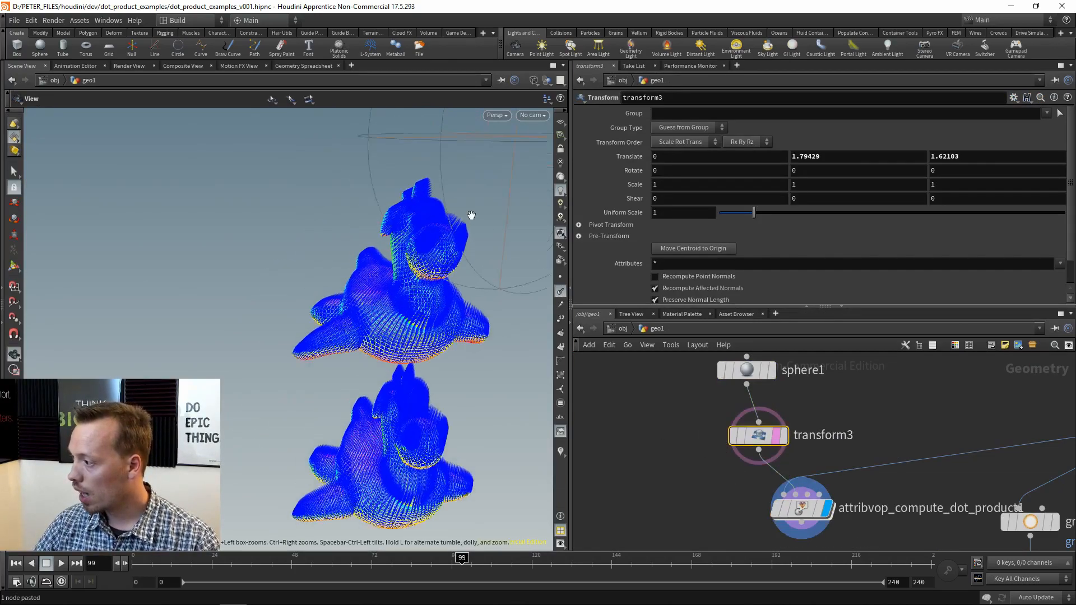
drag(469, 216, 382, 257)
right_drag(382, 258, 463, 286)
drag(463, 286, 440, 203)
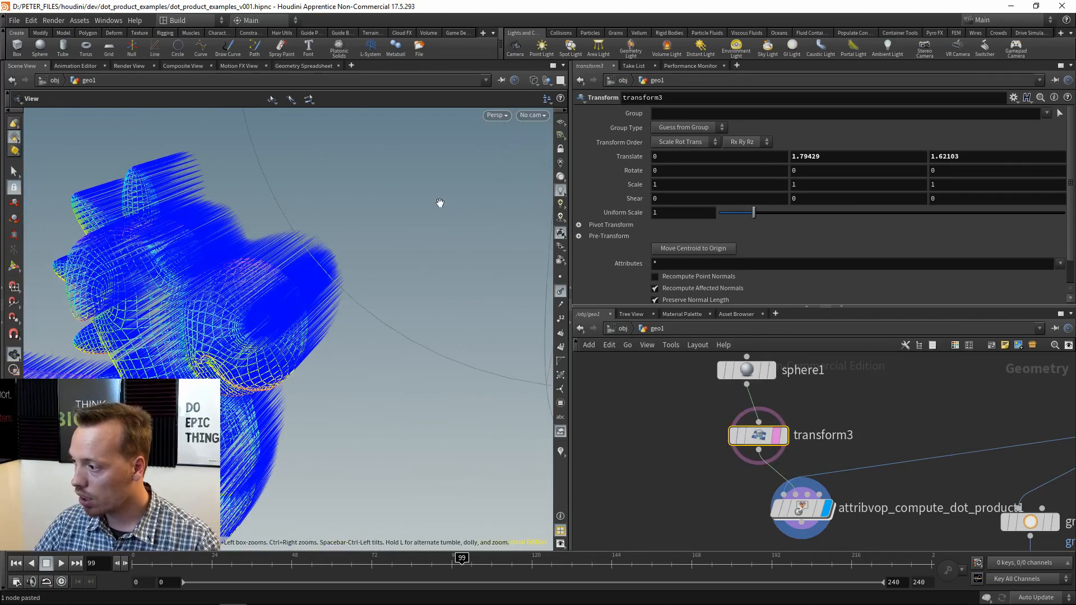
right_drag(329, 250, 193, 297)
middle_drag(418, 286, 416, 339)
drag(865, 403, 771, 451)
right_drag(389, 233, 355, 233)
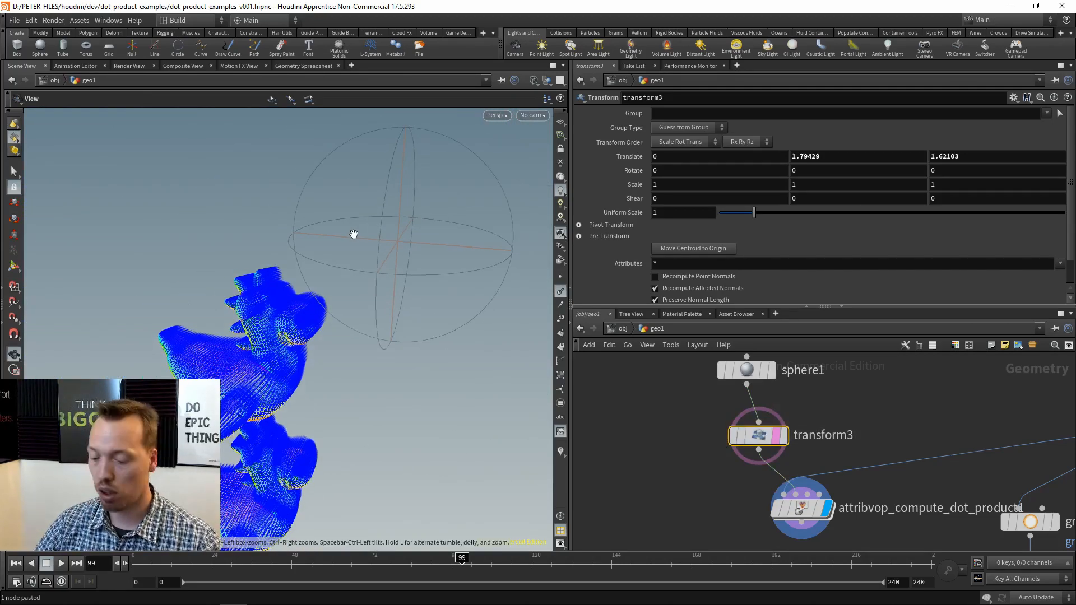
Step: Set transform3's uniform scale to 0.1 and move the sphere closer to the toys, to about Y 1.54, Z 1.05
key(Return)
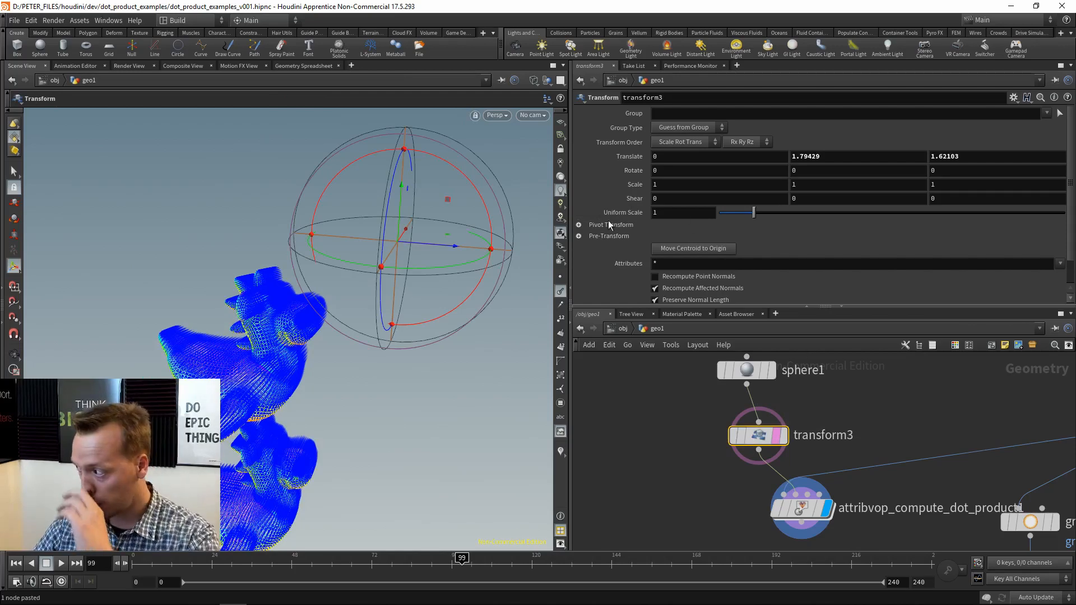
drag(669, 213, 627, 219)
text(0.1)
key(Return)
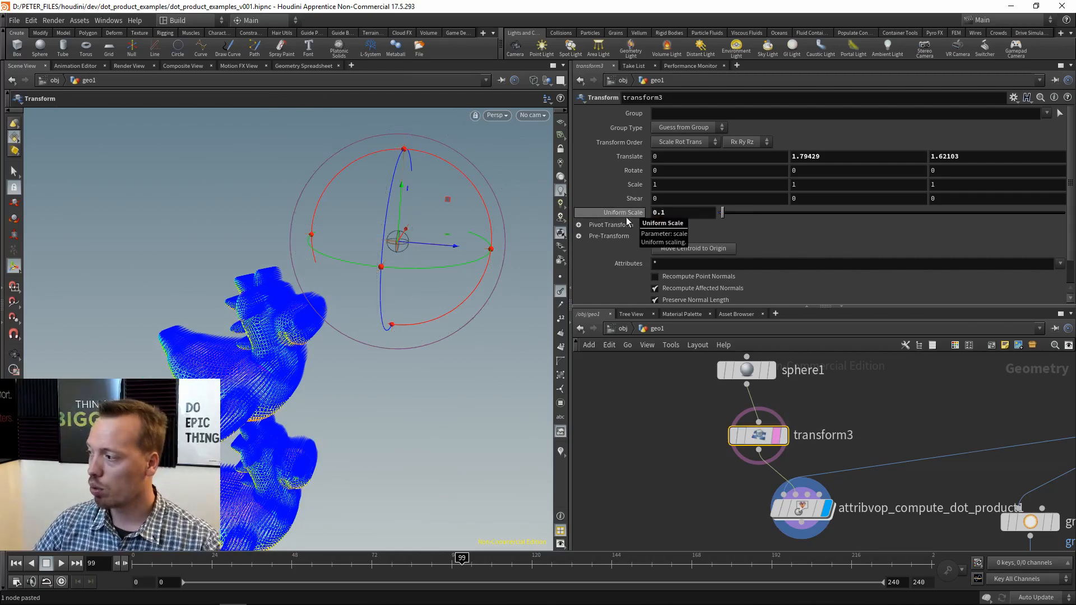
drag(446, 199, 379, 227)
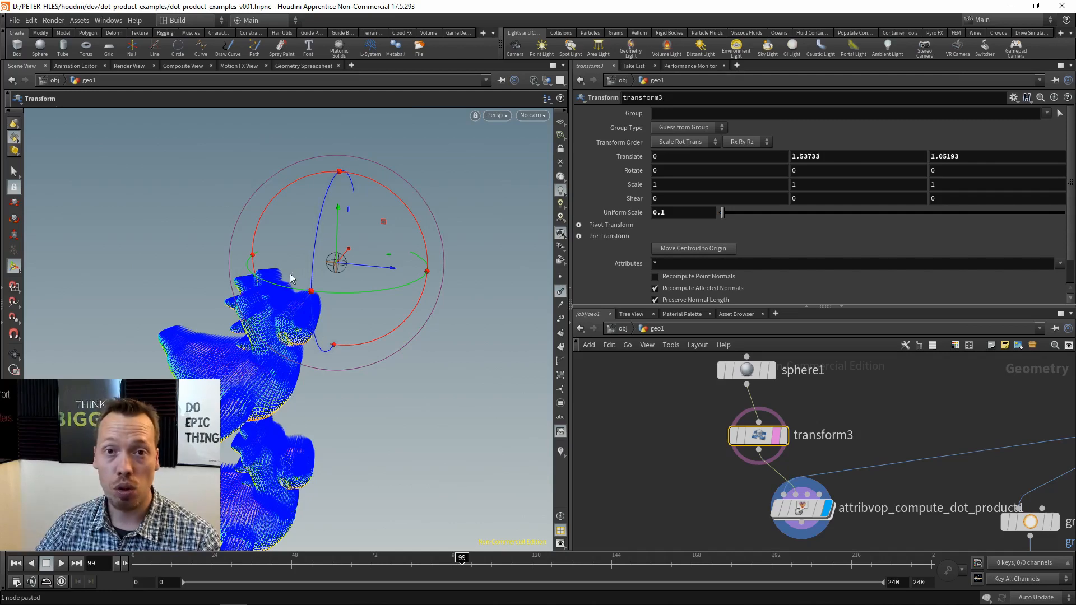
Step: Reopen attribvop_compute_dot_product1 with its network maximized and place normalize3 directly beside subtract1
middle_drag(863, 472, 856, 410)
drag(665, 487, 859, 447)
key(Return)
scroll(852, 437, down, 5)
middle_drag(875, 467, 805, 497)
click(872, 476)
drag(872, 475, 946, 472)
middle_drag(804, 489, 973, 457)
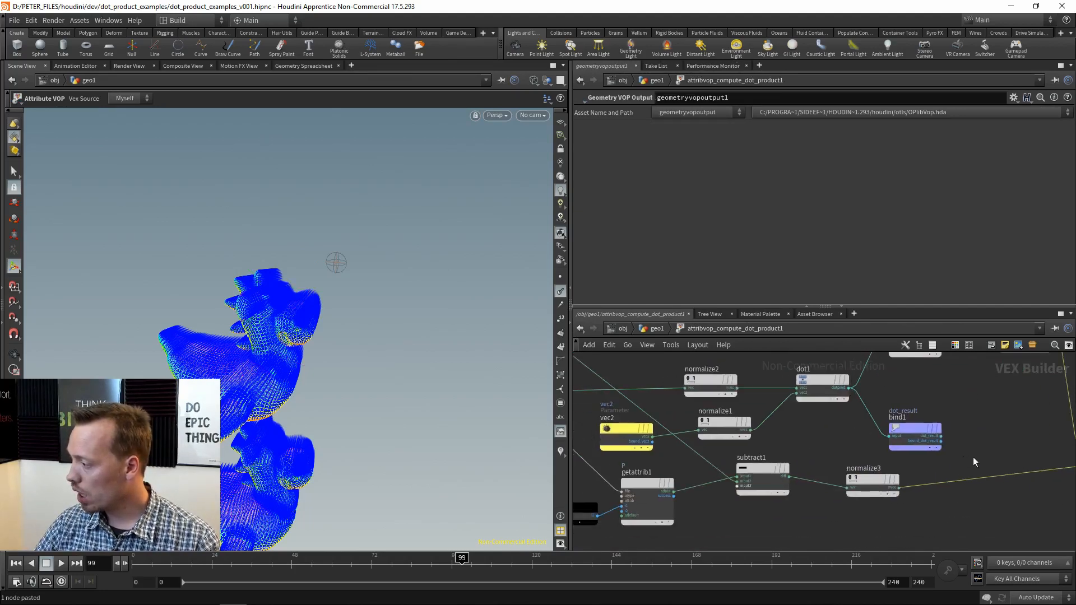
key(ctrl+b)
scroll(488, 336, up, 4)
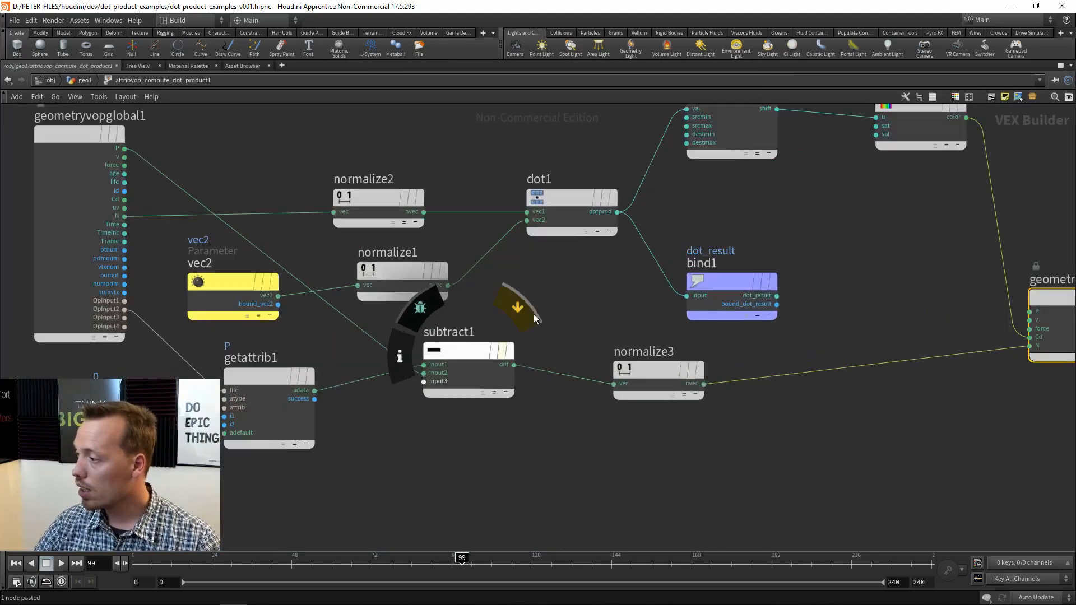
middle_drag(533, 314, 683, 319)
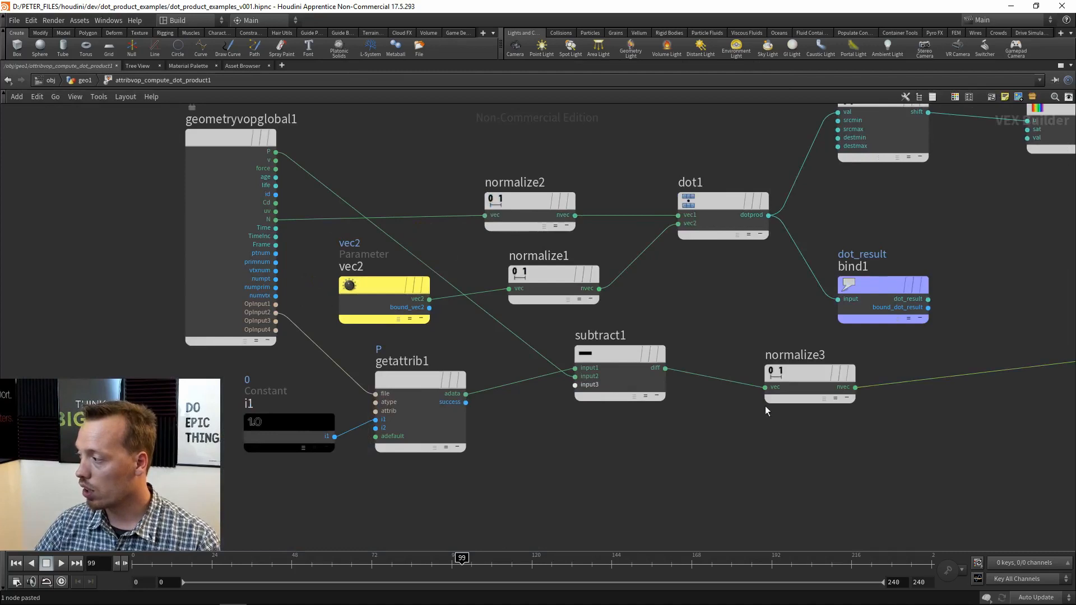
drag(843, 388, 779, 369)
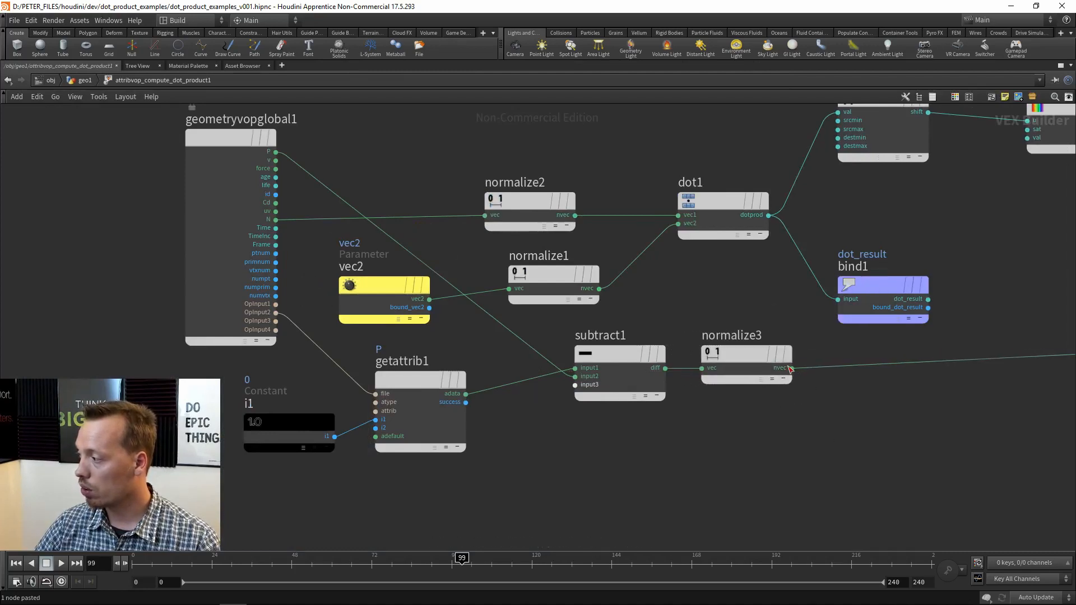
Step: Connect normalize3's nvec to dot1's vec2 input and delete the vec2 parameter and normalize1 nodes
click(790, 368)
click(679, 224)
drag(642, 291, 406, 275)
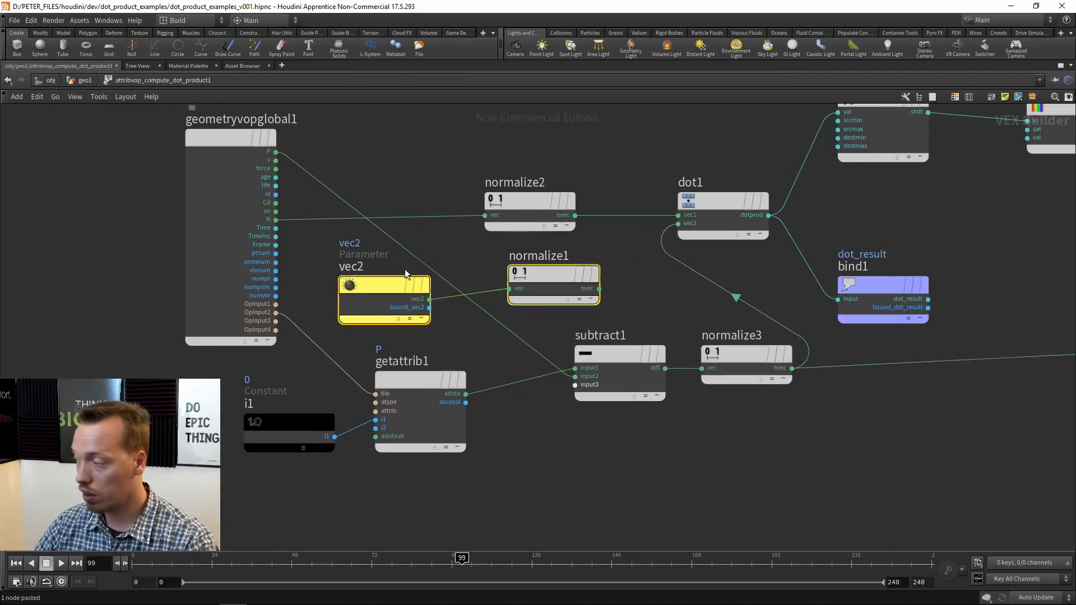
key(Delete)
Step: Tidy the network by moving geometryvopoutput1 and the dot1, fit1, bind1 and rainbow1 nodes farther along the chain
middle_drag(1020, 194, 690, 274)
scroll(690, 275, down, 2)
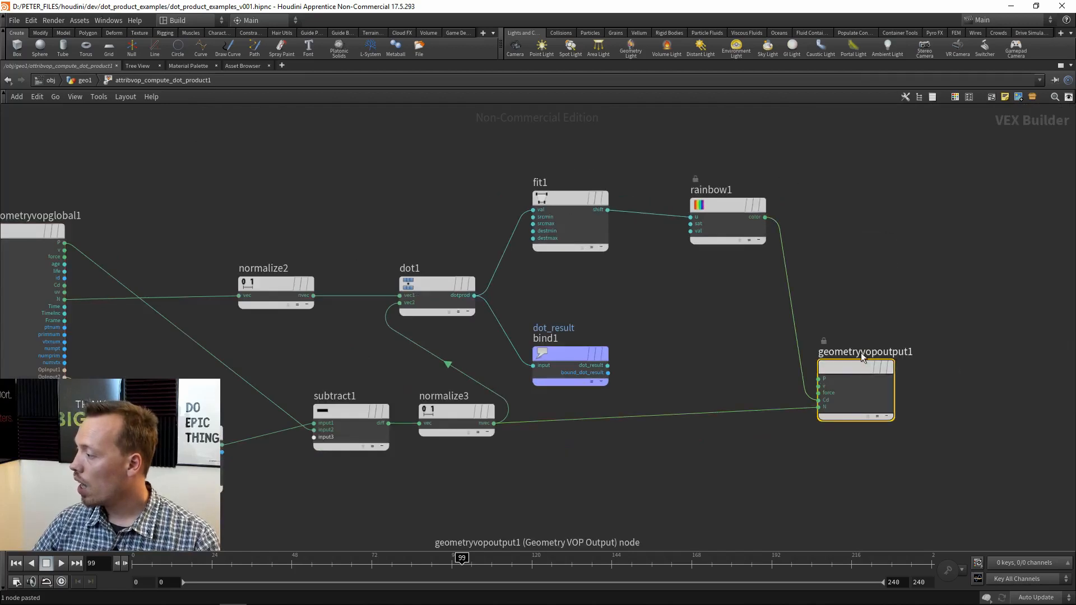
drag(857, 365, 968, 364)
drag(819, 188, 394, 378)
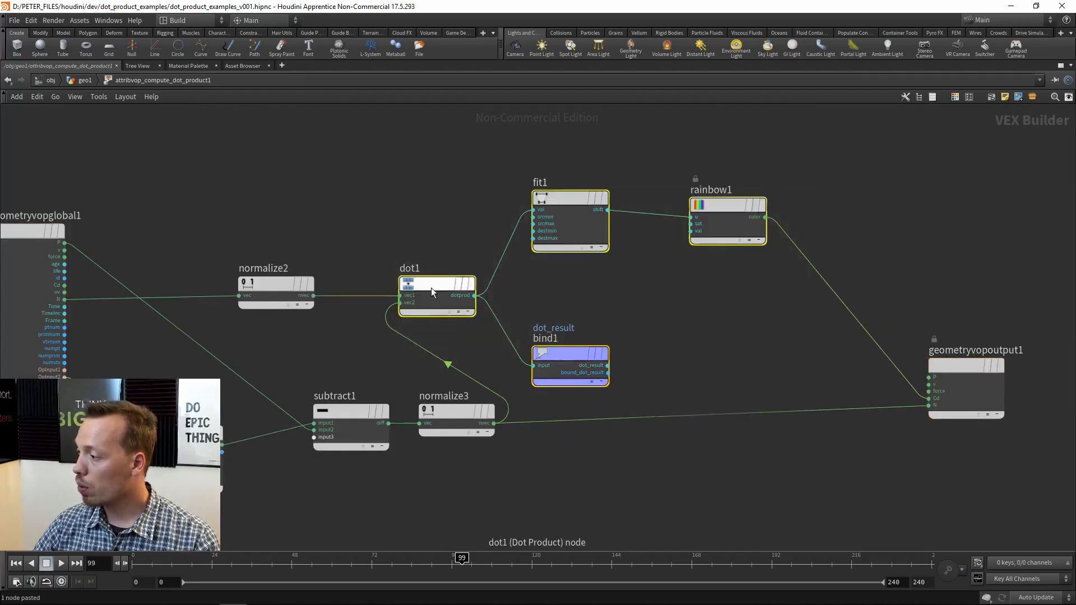
drag(475, 313, 627, 332)
click(711, 418)
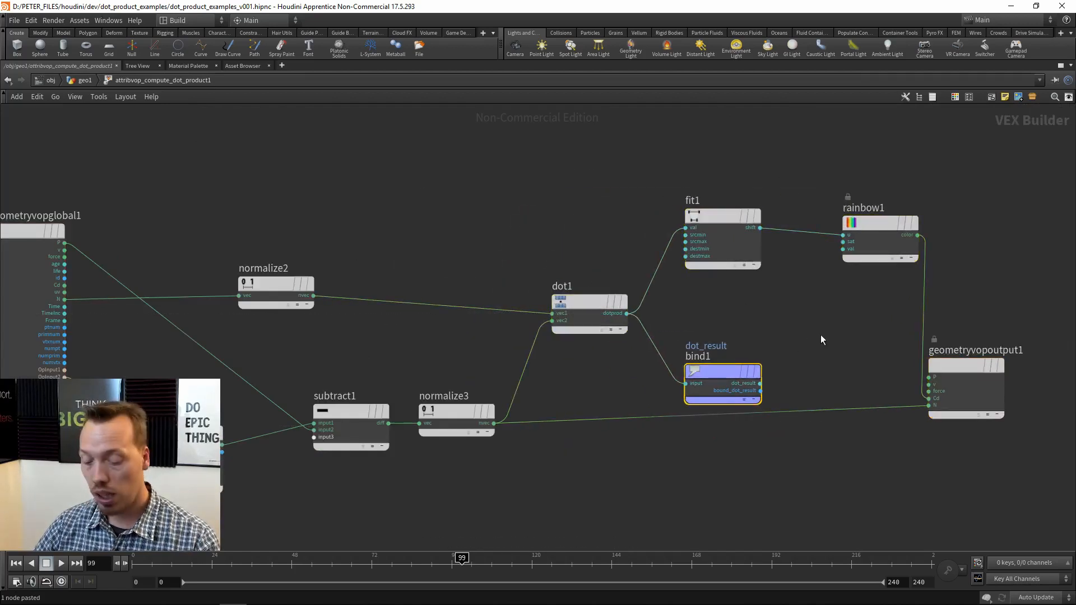
Step: Restore the pane layout with the viewport and save the scene dot_product_examples_v002.hipnc
key(u)
key(ctrl+b)
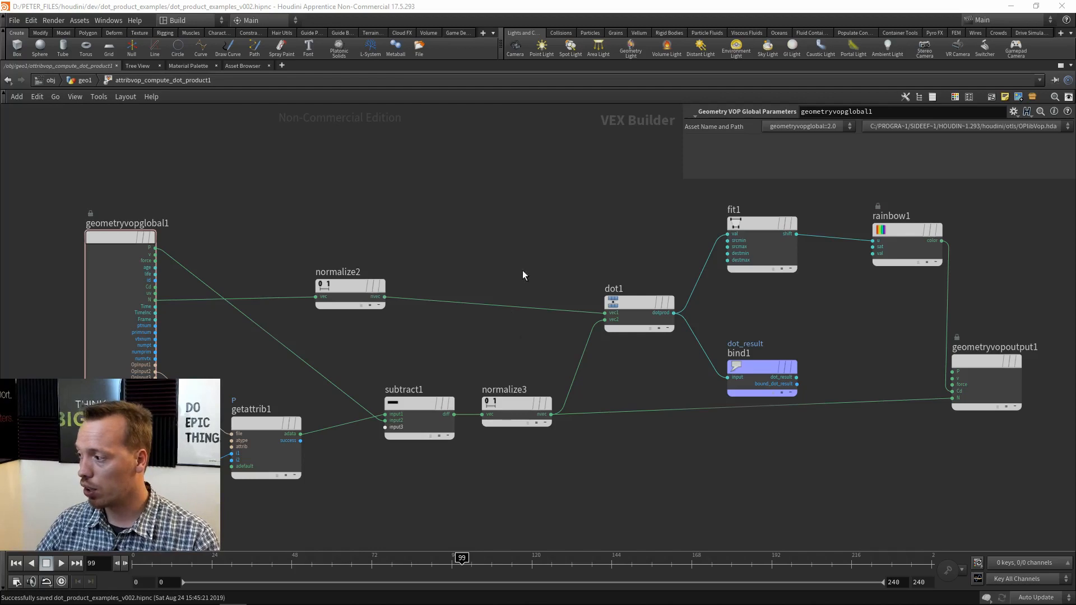
middle_drag(523, 247, 536, 264)
key(ctrl+b)
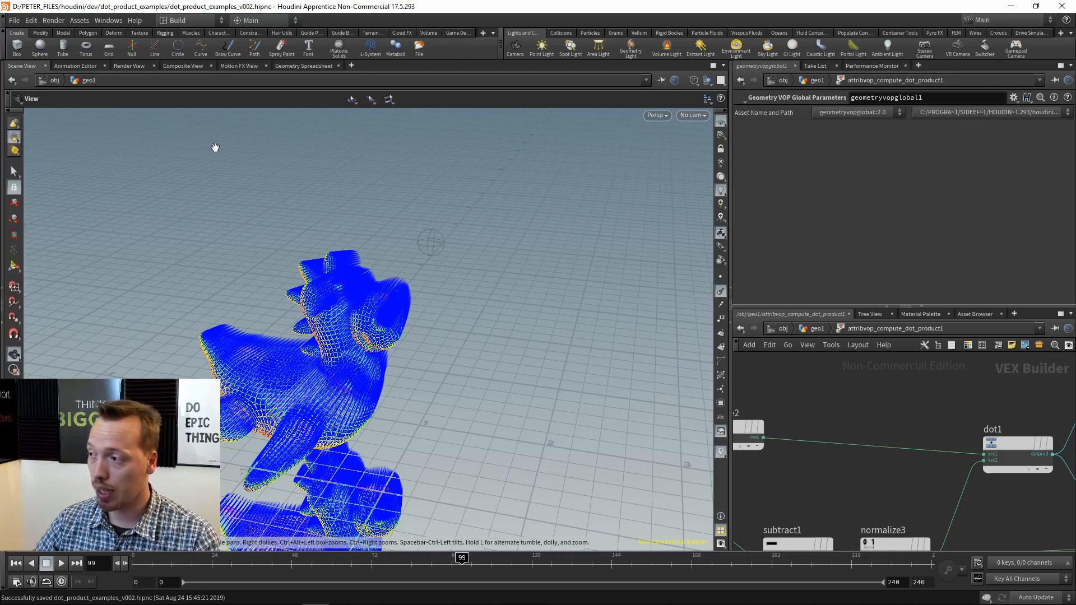
click(14, 20)
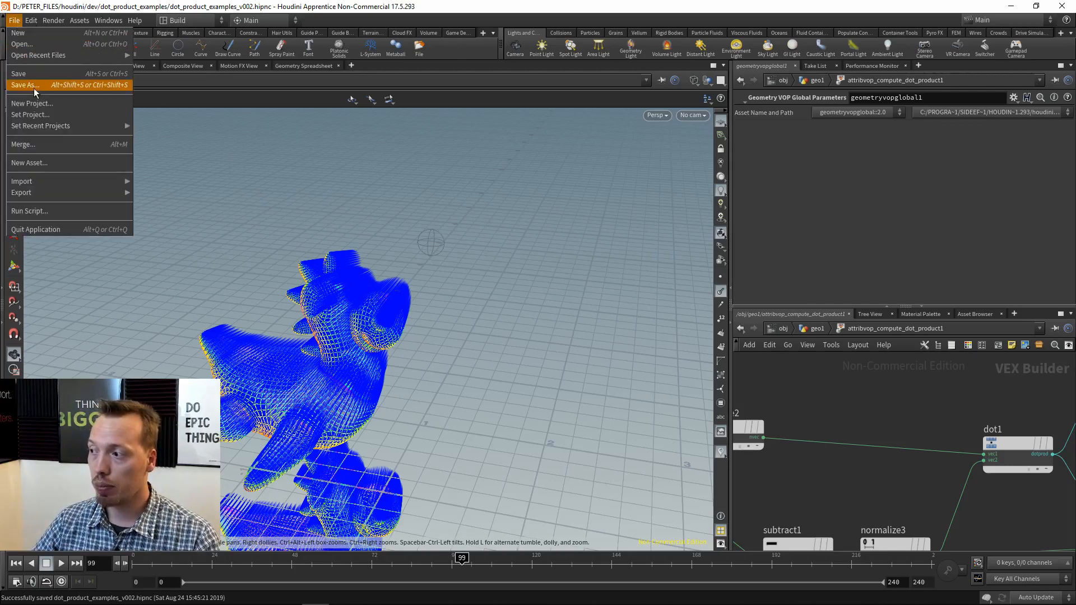
click(22, 73)
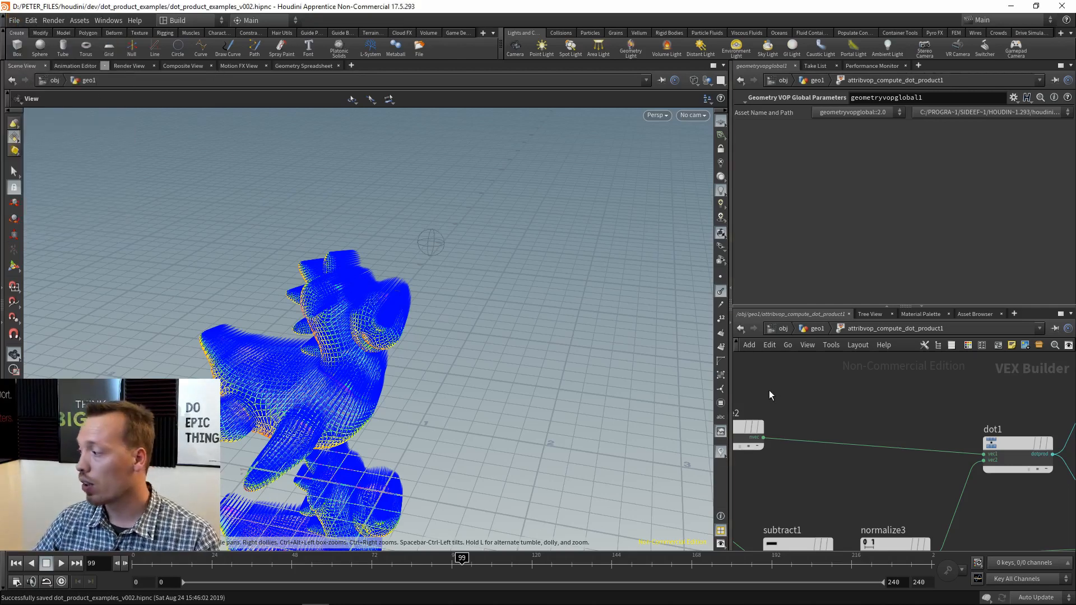
Step: Maximize the attribvop_compute_dot_product1 network and move the normalize2 node closer to dot1
key(ctrl+b)
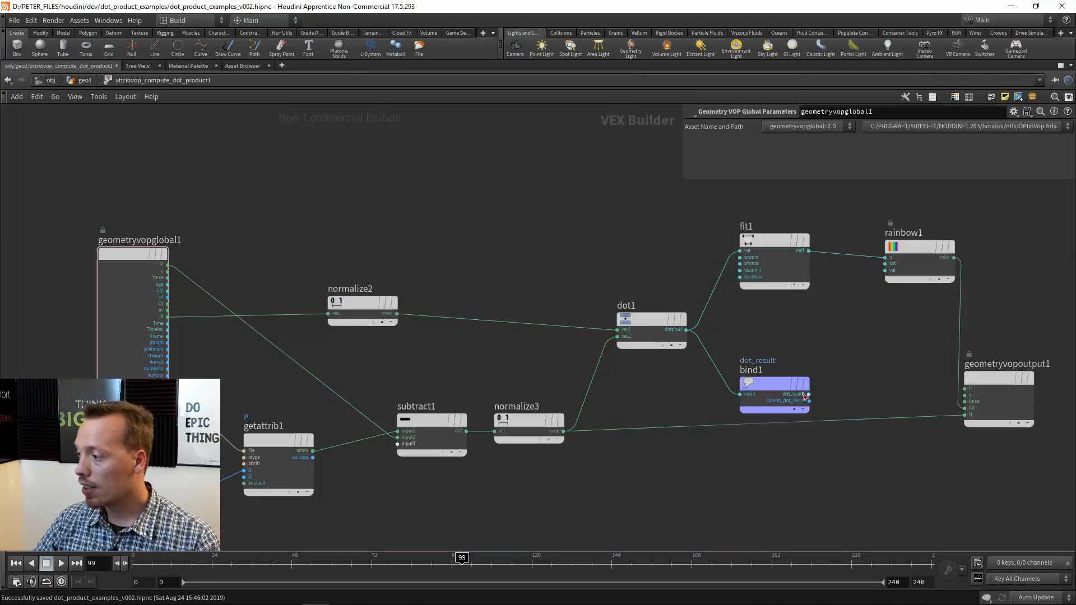
middle_drag(551, 378, 487, 338)
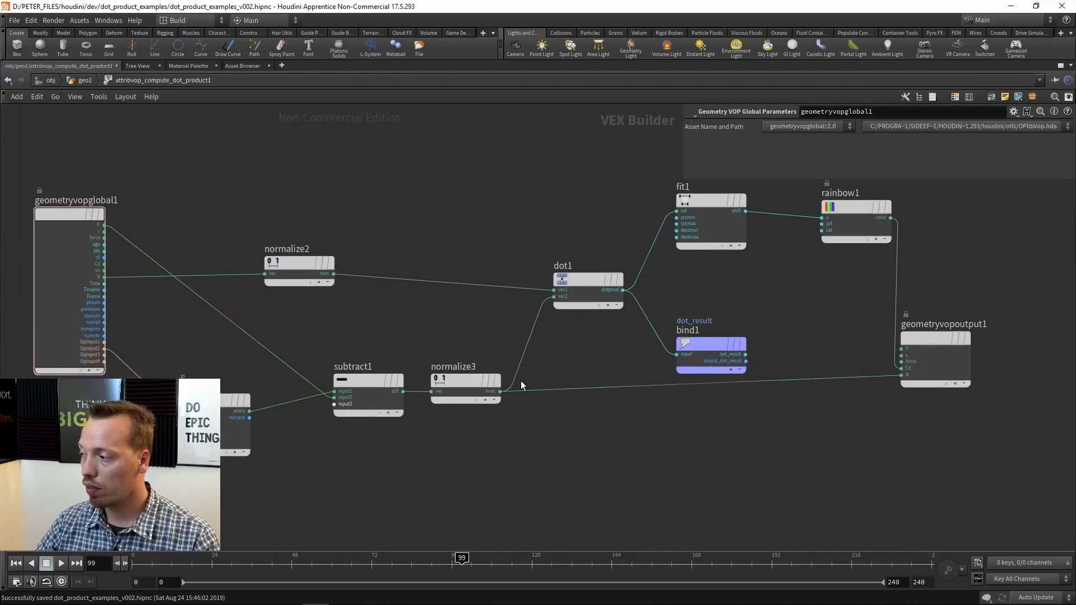
scroll(870, 344, up, 3)
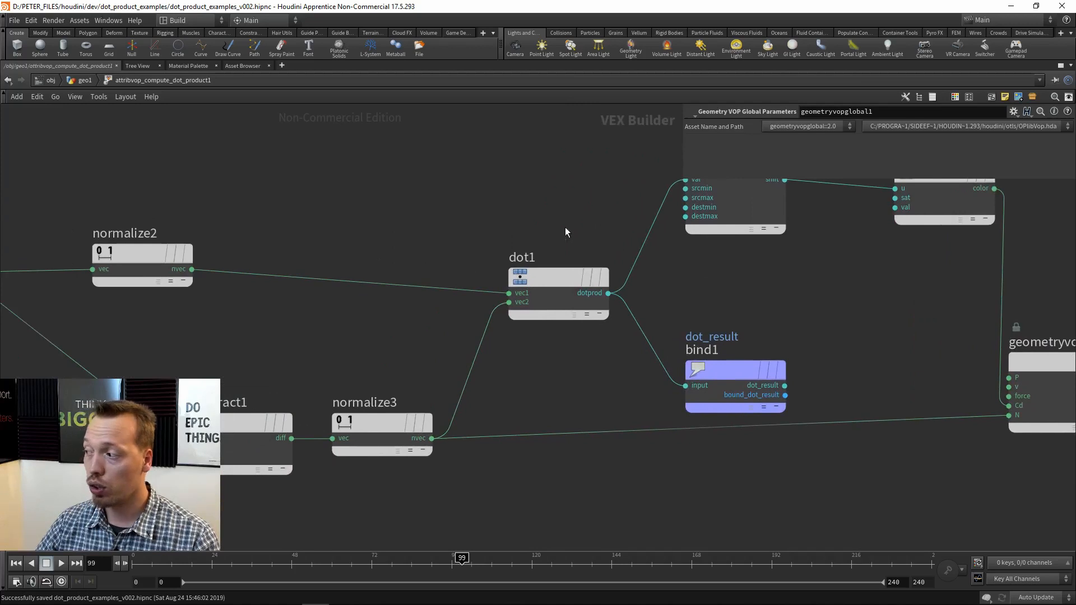
middle_drag(357, 344, 642, 283)
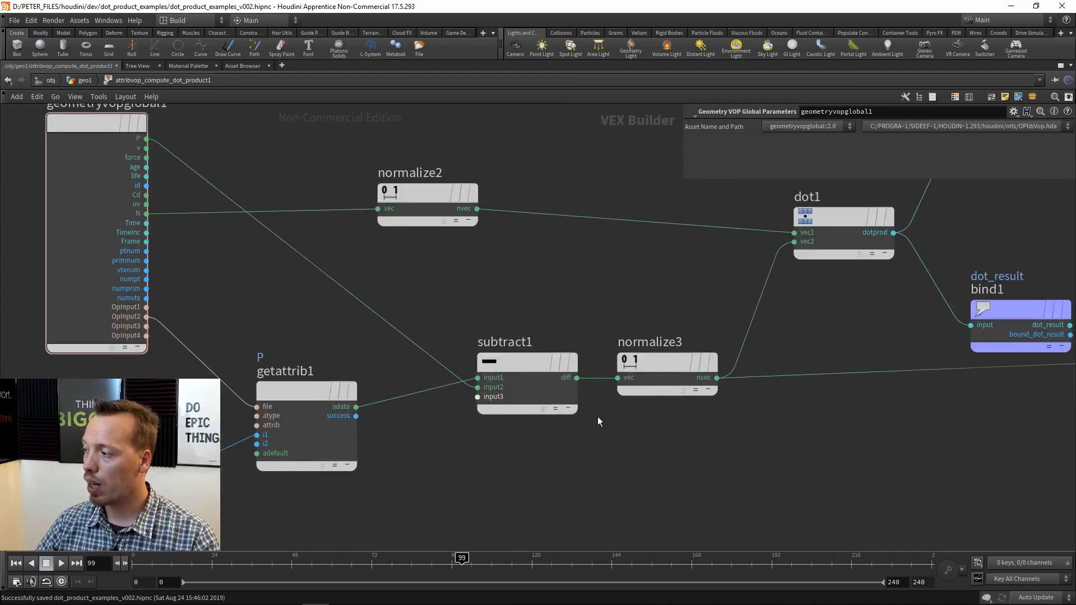
middle_drag(754, 264, 579, 334)
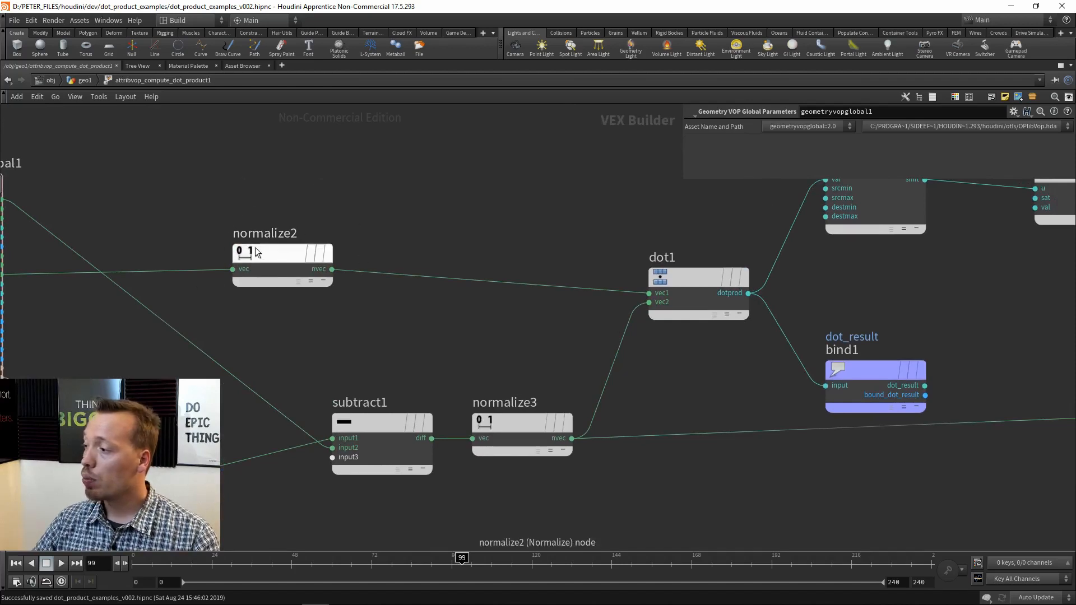
drag(266, 250, 442, 250)
middle_drag(442, 251, 564, 227)
Step: Review the Fit Range settings of fit1 and the export settings of the dot_result bind node
middle_drag(739, 326, 464, 359)
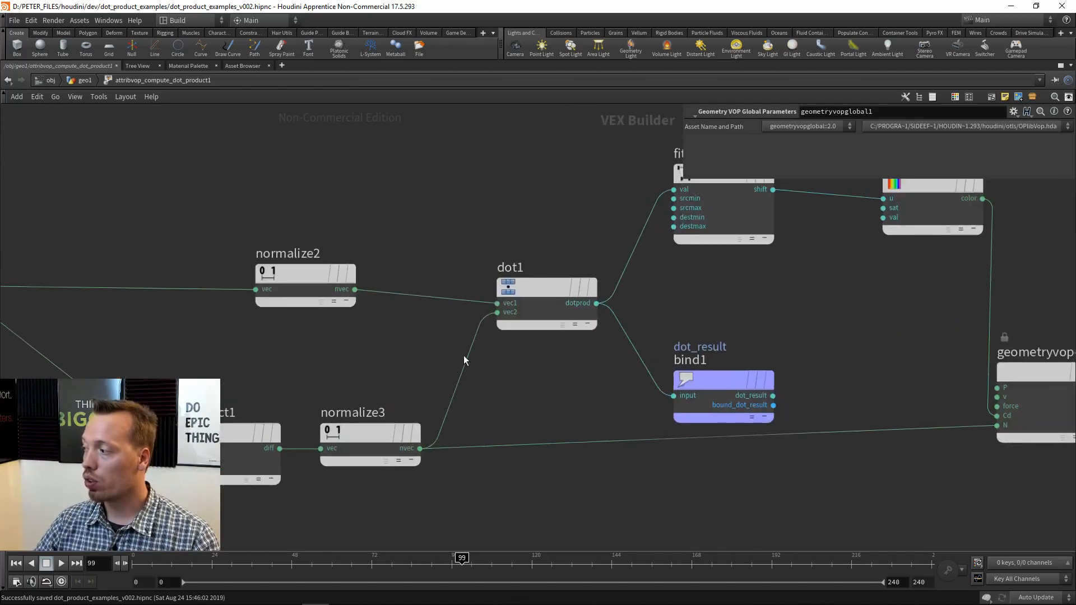
middle_drag(582, 304, 361, 348)
click(505, 247)
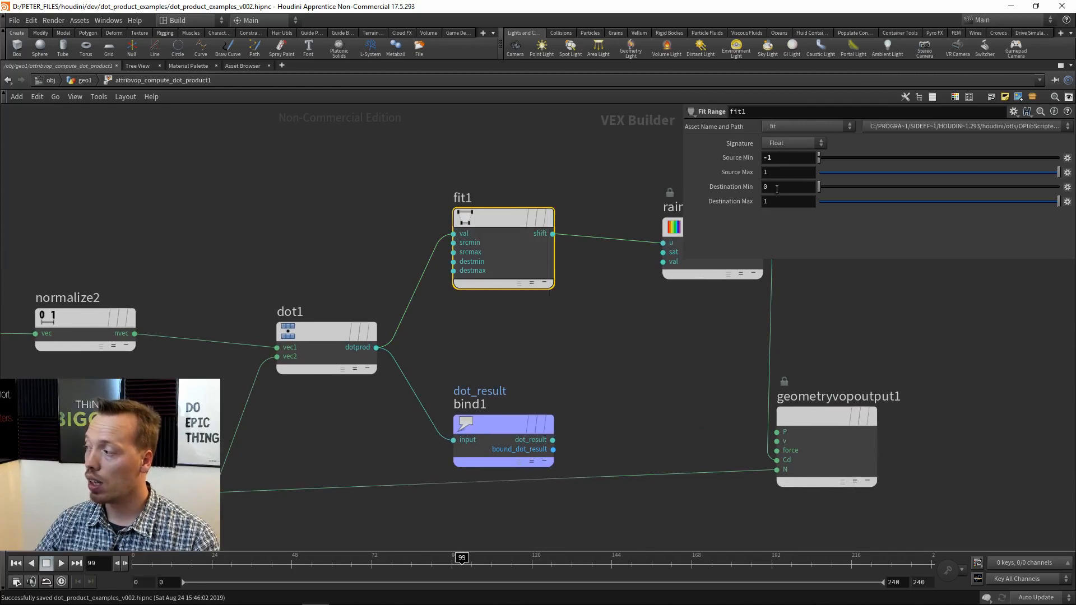
click(472, 459)
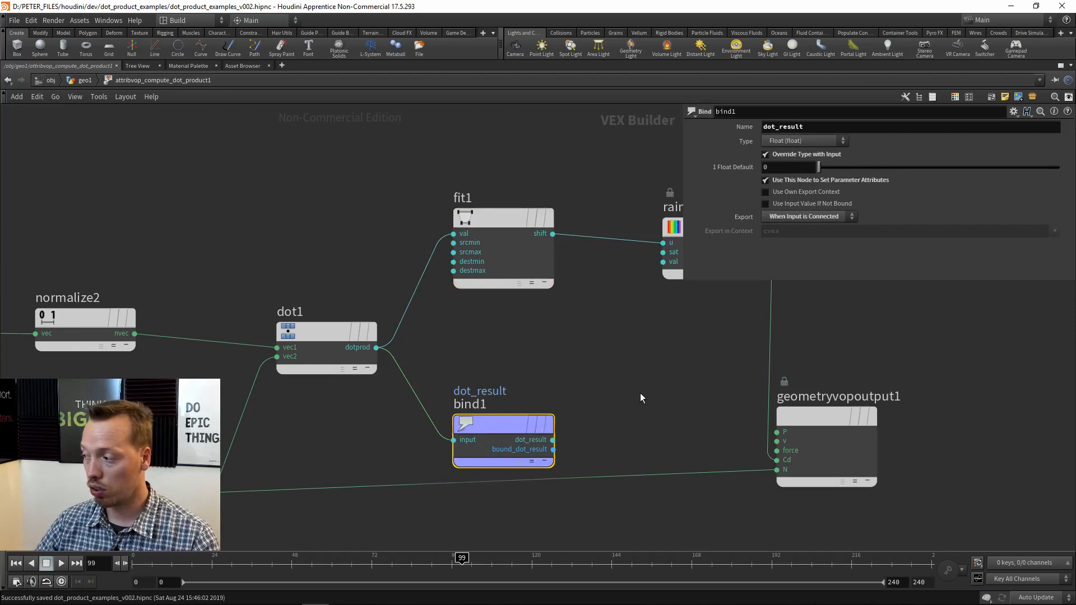
Step: Return to the geo1 network and restore the pane layout with the viewport
middle_drag(641, 398, 617, 385)
key(p)
key(u)
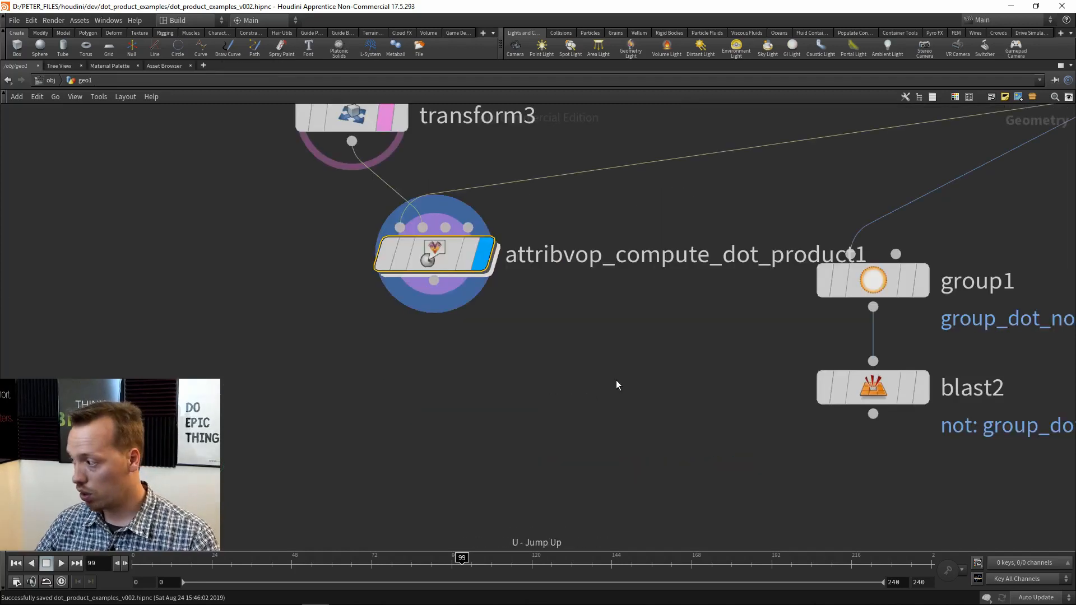
key(ctrl+b)
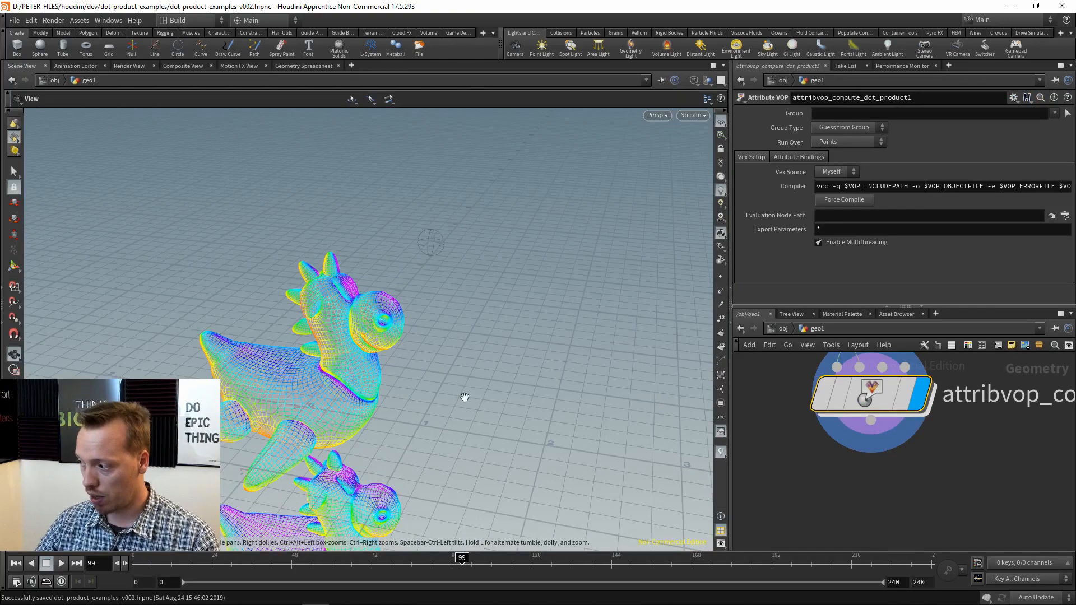
Step: Move the sphere through transform3 behind the top toy, to about 1.15 in Y and -0.59 in Z
mouse_move(429, 387)
mouse_down()
mouse_move(315, 377)
mouse_move(416, 372)
mouse_up()
scroll(988, 509, down, 4)
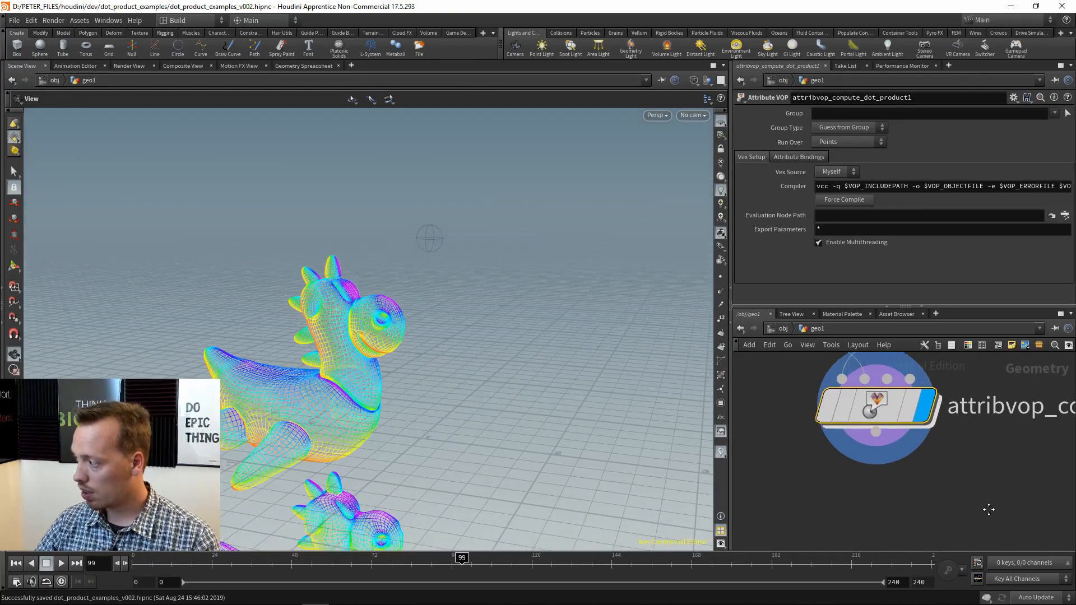
click(882, 435)
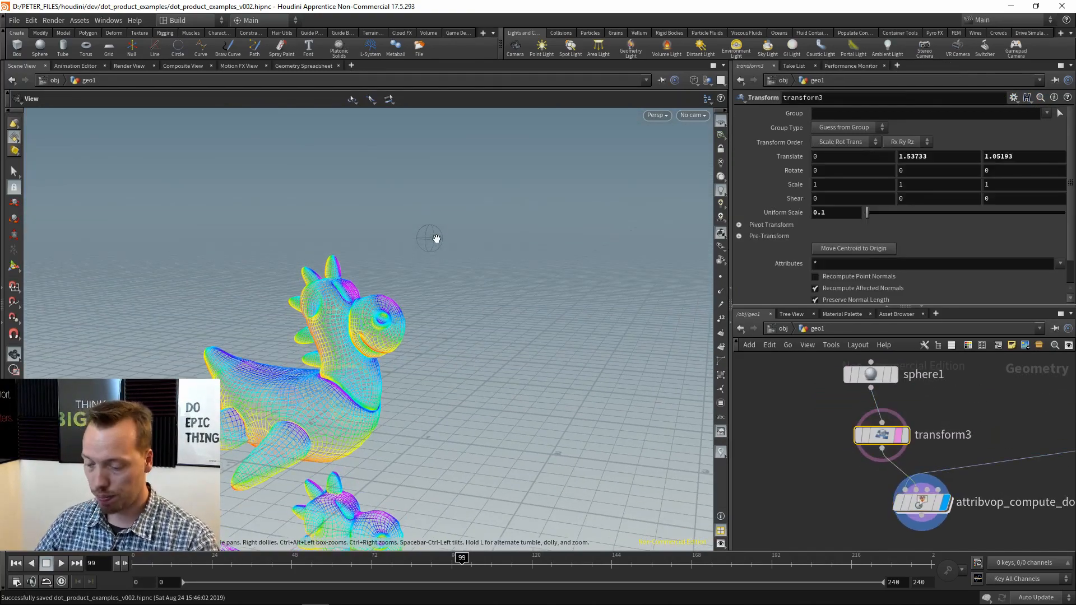
key(Return)
key(Escape)
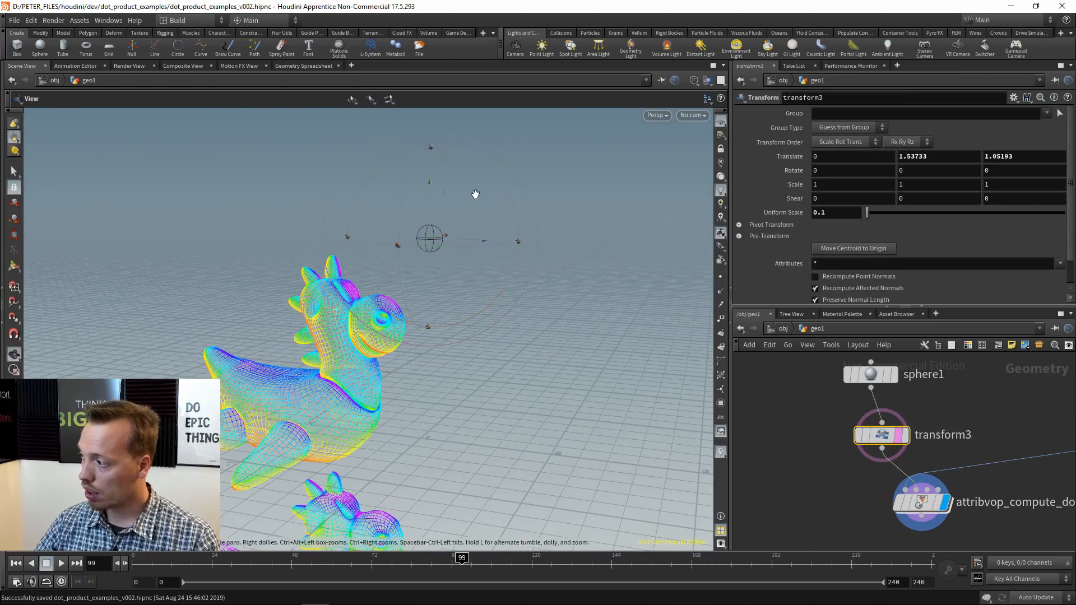
key(Return)
drag(483, 205, 276, 245)
Step: Copy the attribvop_dot_threshold and scatter1 nodes and paste them below attribvop_compute_dot_product1
scroll(989, 445, down, 4)
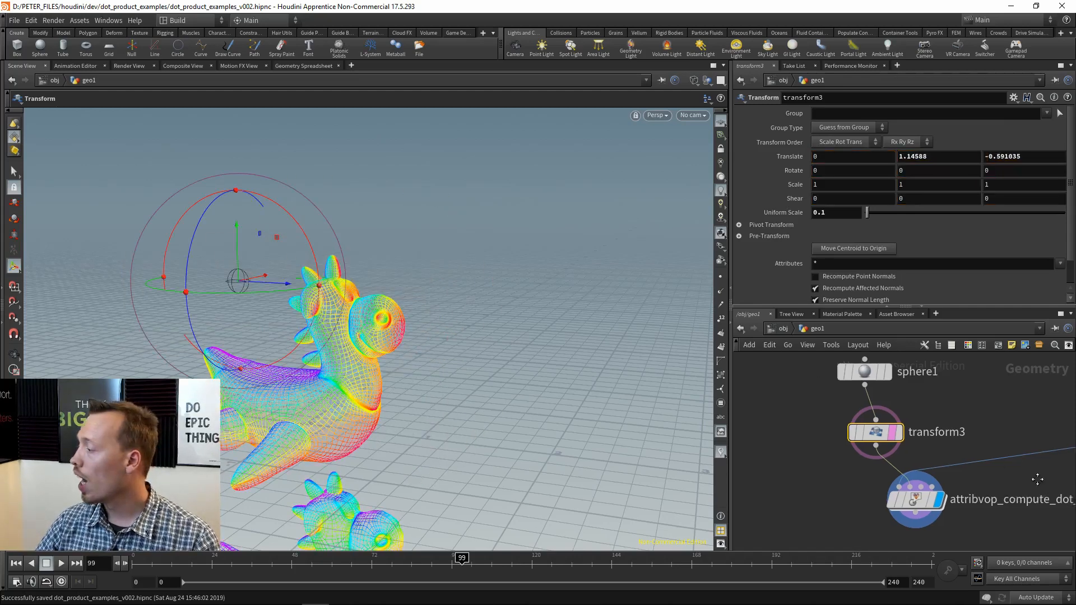
scroll(990, 445, up, 3)
click(956, 416)
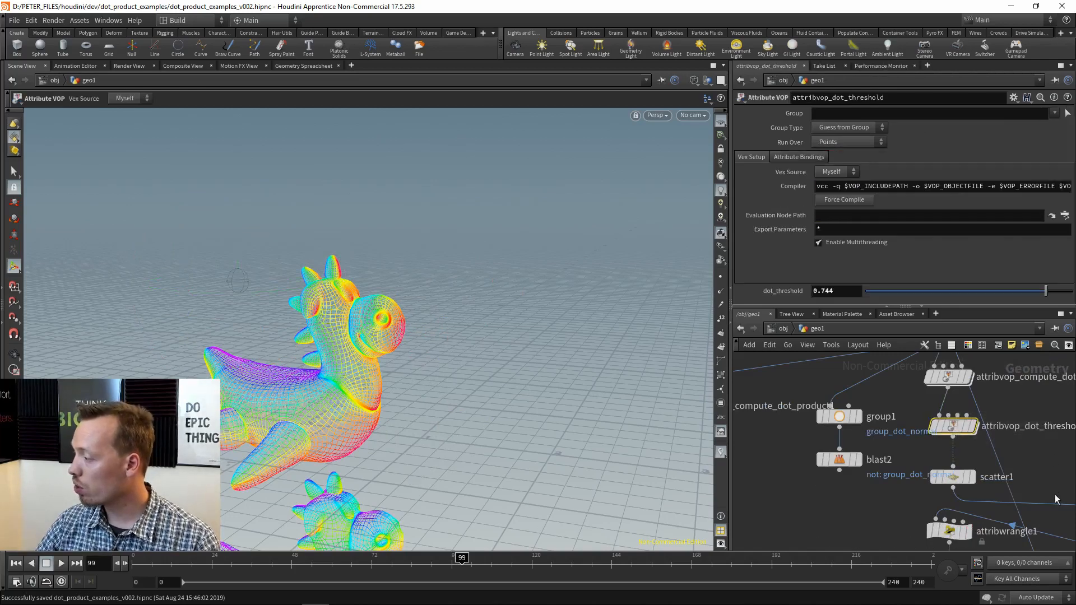
drag(953, 415, 952, 415)
key(ctrl+c)
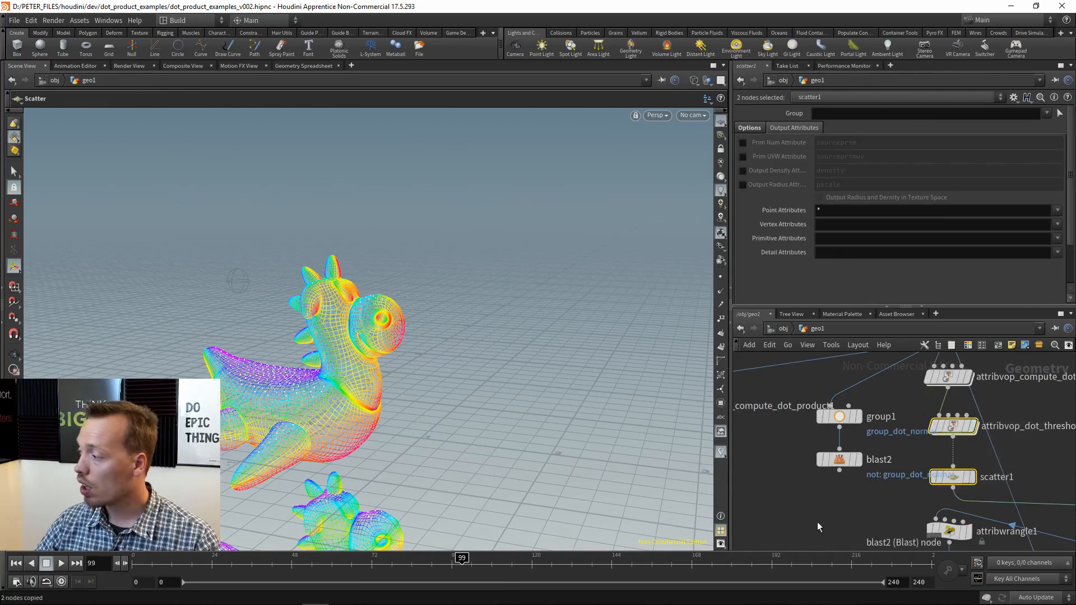
middle_drag(816, 524, 1062, 506)
key(ctrl+v)
scroll(891, 416, up, 3)
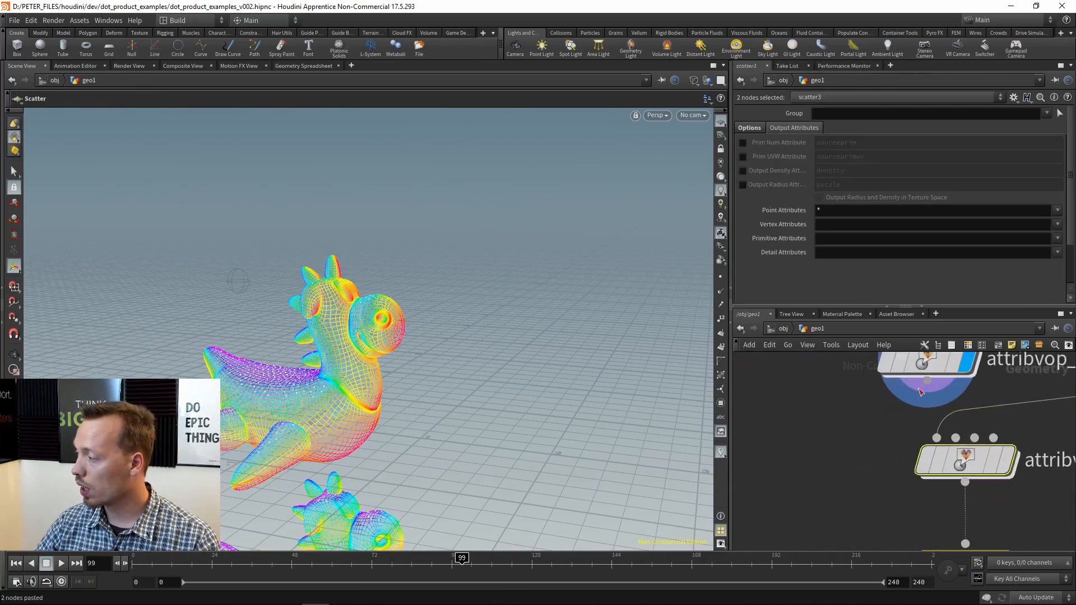
Step: Connect attribvop_compute_dot_product1 to the pasted dot threshold node and display the pasted scatter node
middle_drag(882, 469, 873, 527)
click(978, 476)
scroll(871, 413, down, 3)
drag(841, 488, 937, 457)
Step: Move the transform3 sphere around the toys, ending above them at about 1.53 in Y and -0.34 in Z
alt+drag(510, 395, 461, 403)
alt+middle_drag(462, 404, 348, 288)
alt+drag(348, 288, 417, 297)
drag(344, 169, 526, 158)
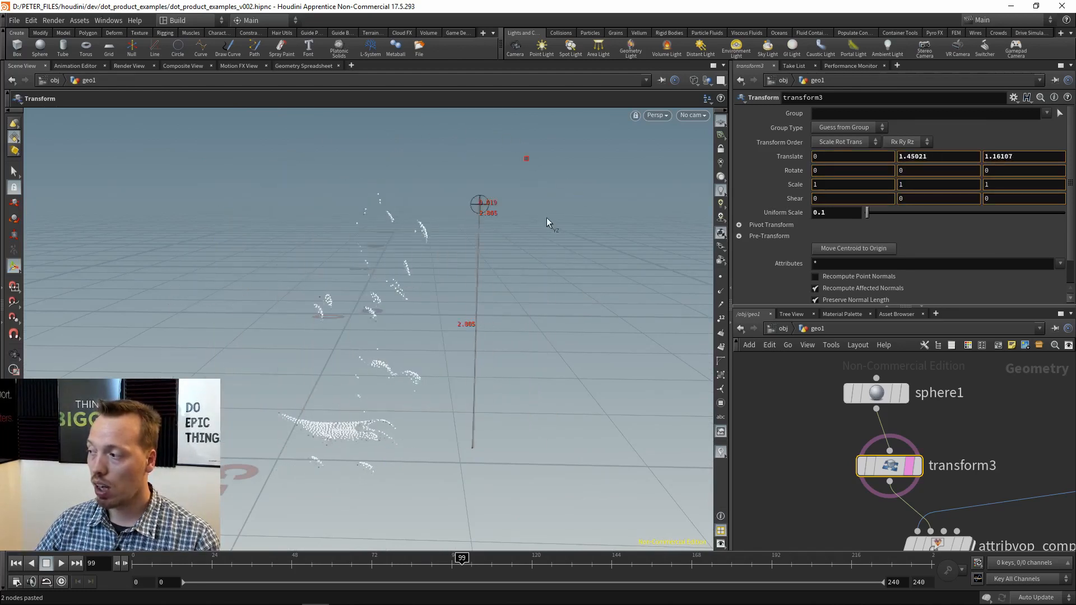
drag(546, 217, 369, 130)
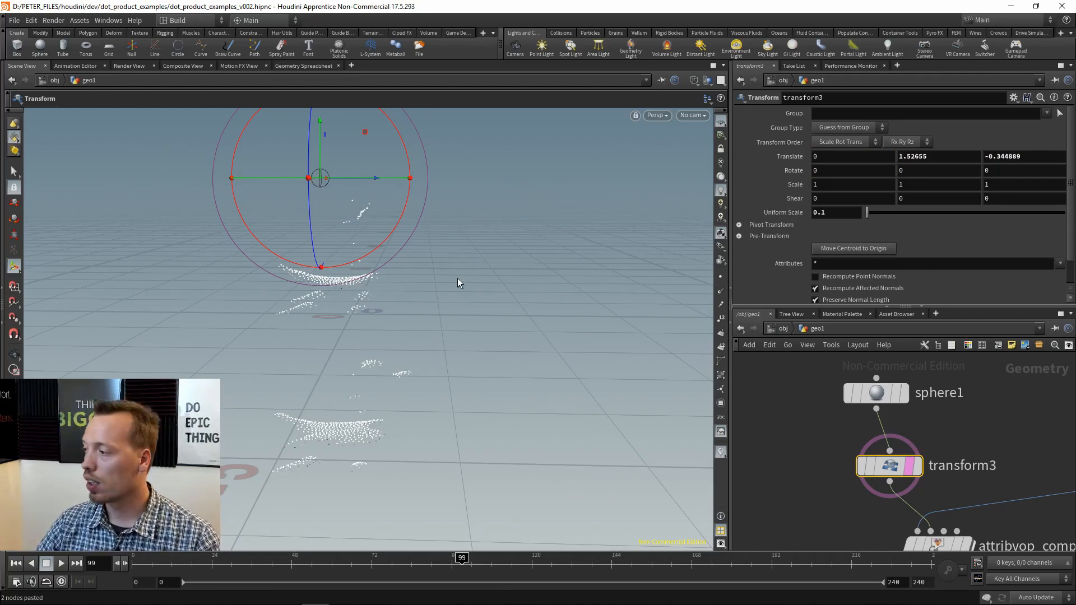
Step: Select the scatter3 node under the pasted dot threshold node
middle_drag(832, 512, 798, 438)
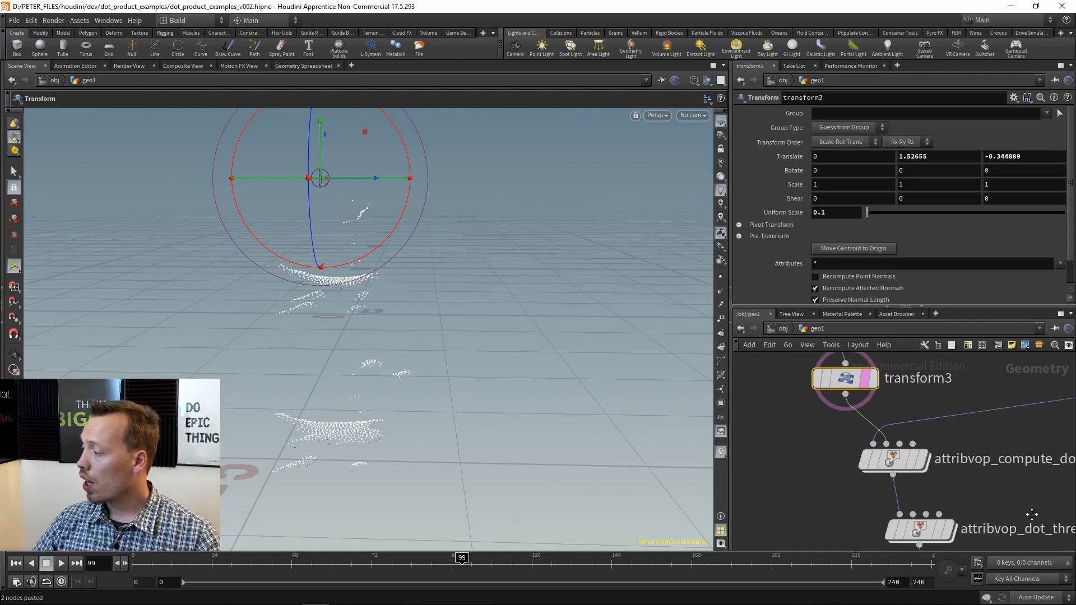
middle_drag(1032, 515, 989, 402)
click(875, 491)
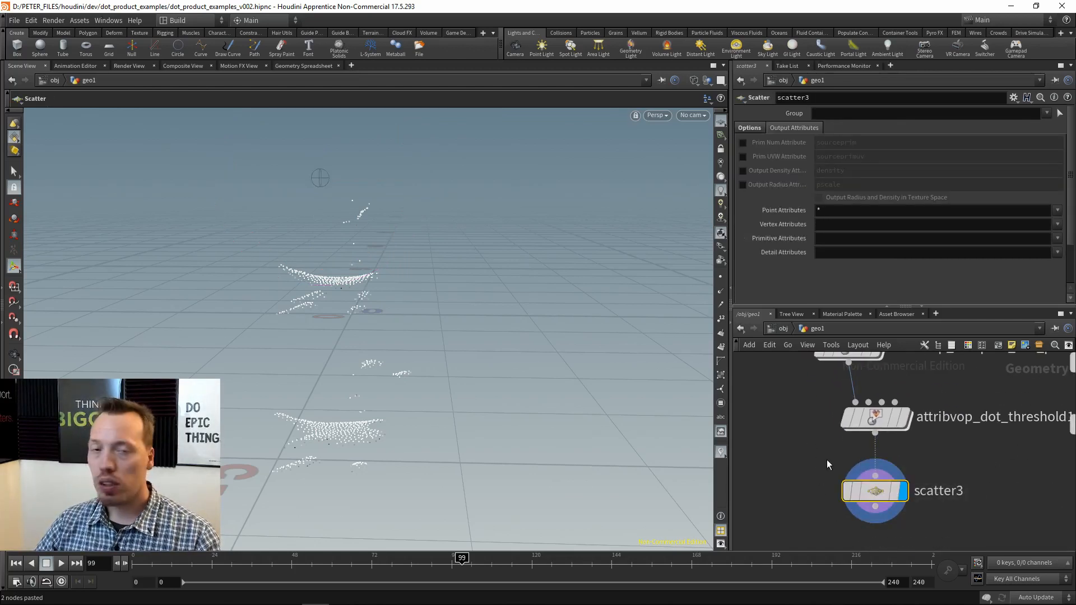